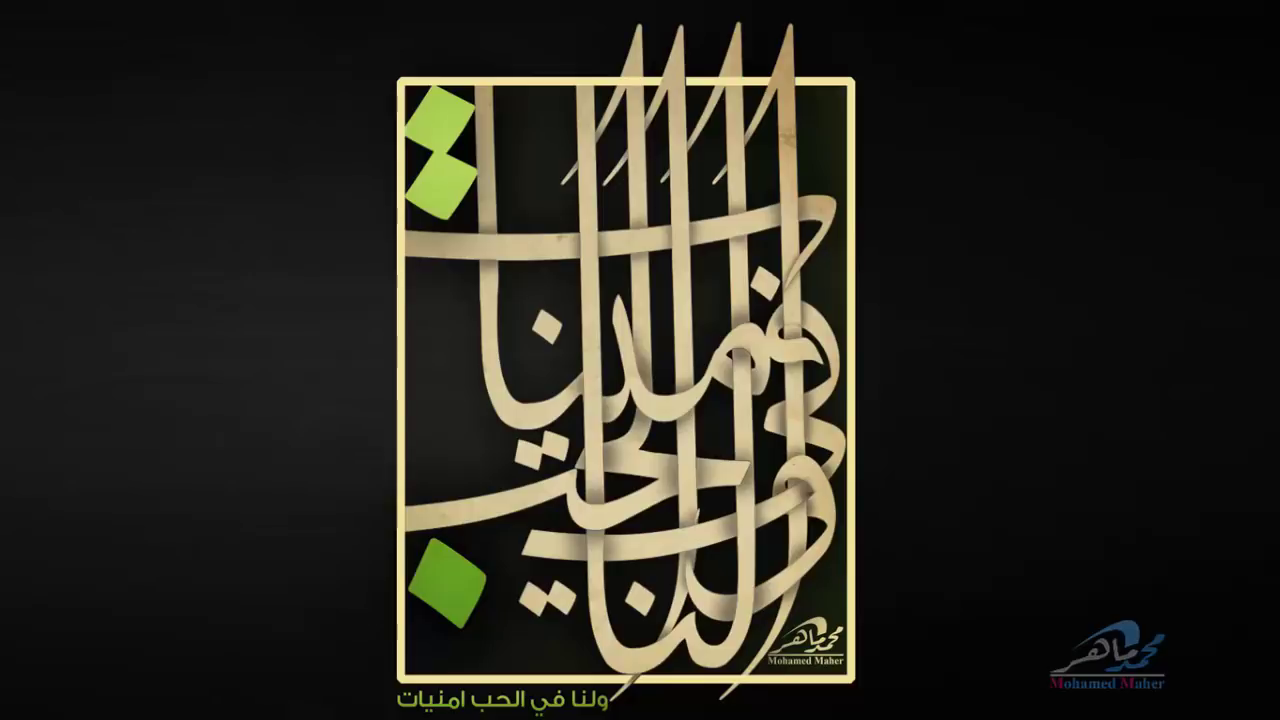
Close Untitled-3.pdf, collapse the Pathfinder panel group, and open the New Document dialog
left_click(315, 645)
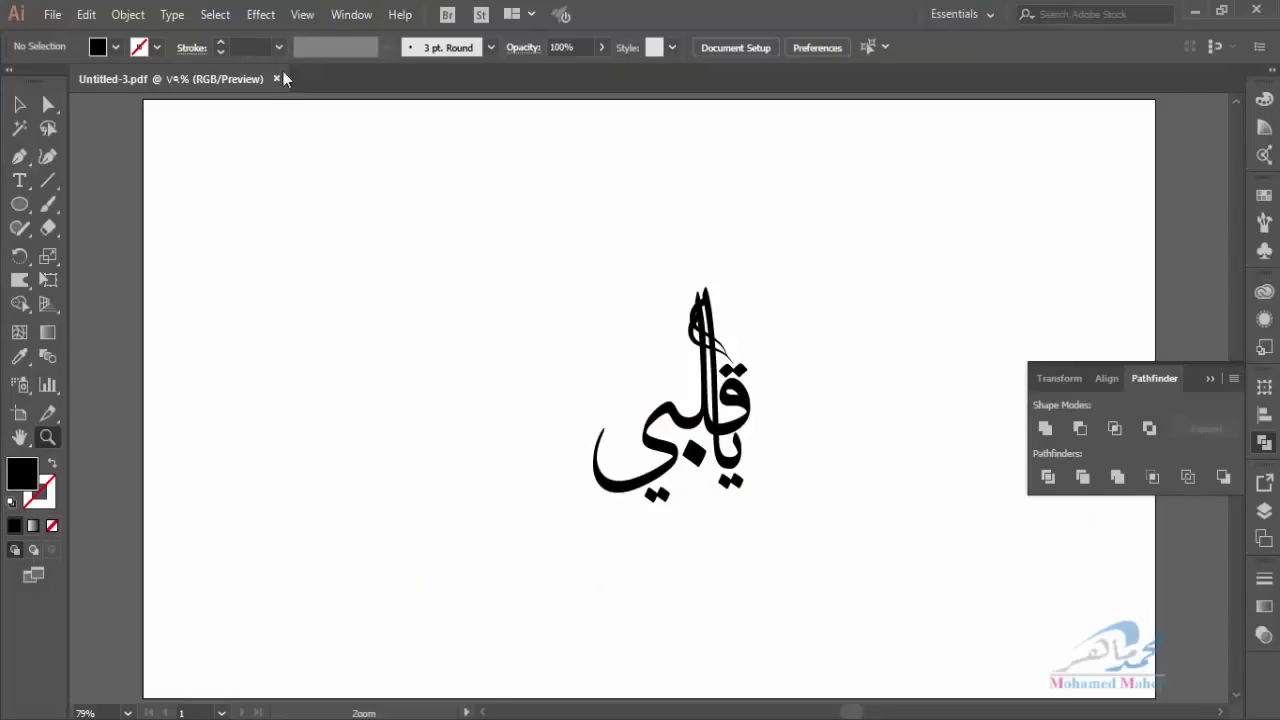
left_click(279, 79)
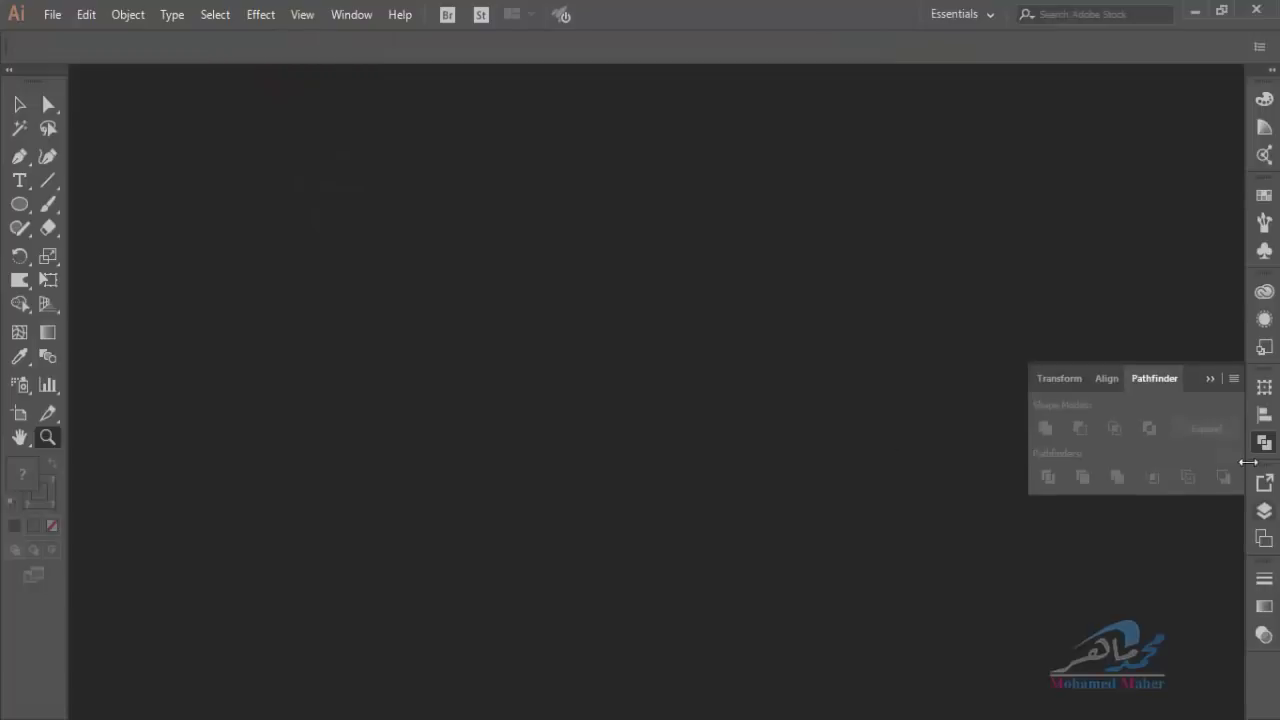
left_click(1210, 378)
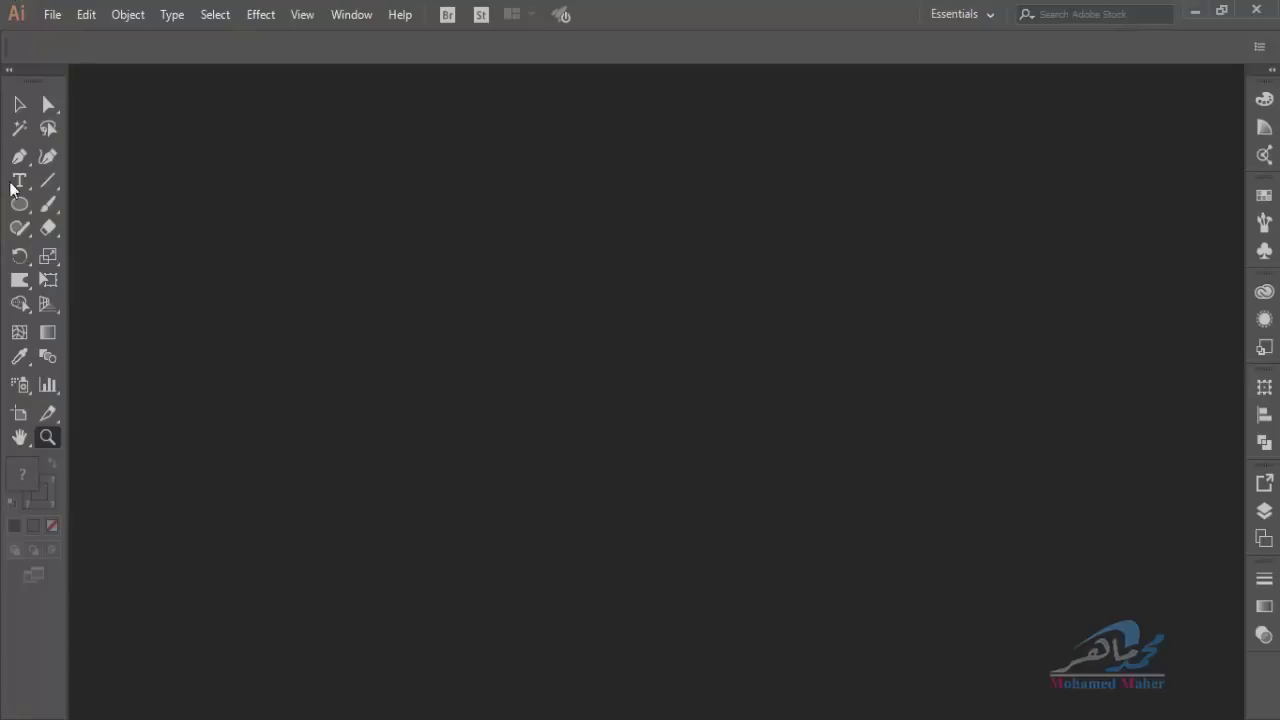
left_click(52, 14)
left_click(78, 40)
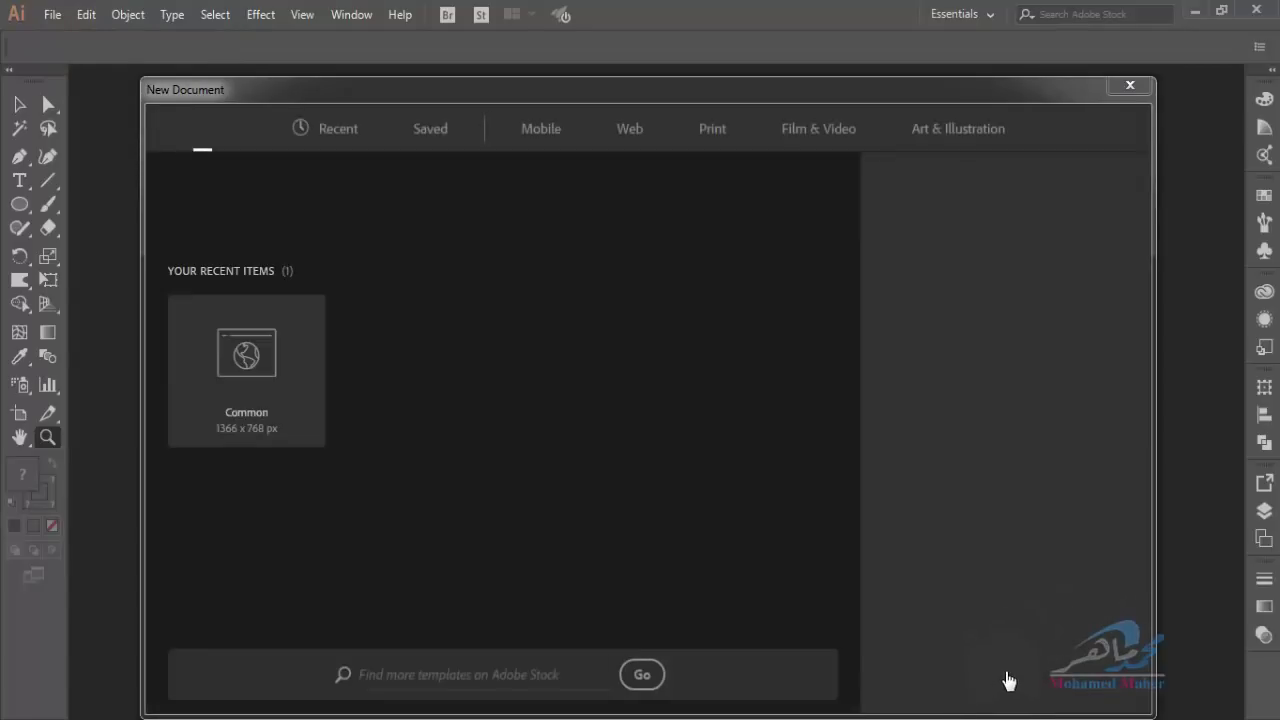
Create the blank Untitled-4 document and pick the Paintbrush tool
left_click(1012, 678)
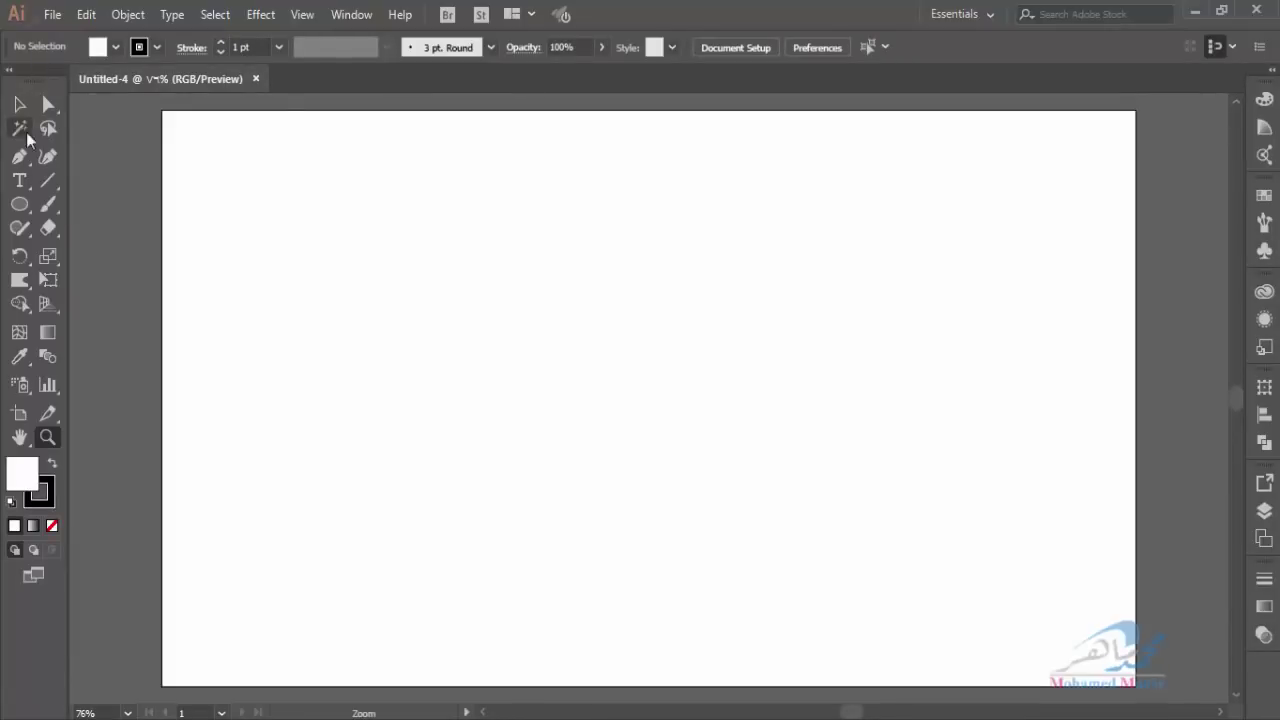
left_click(48, 204)
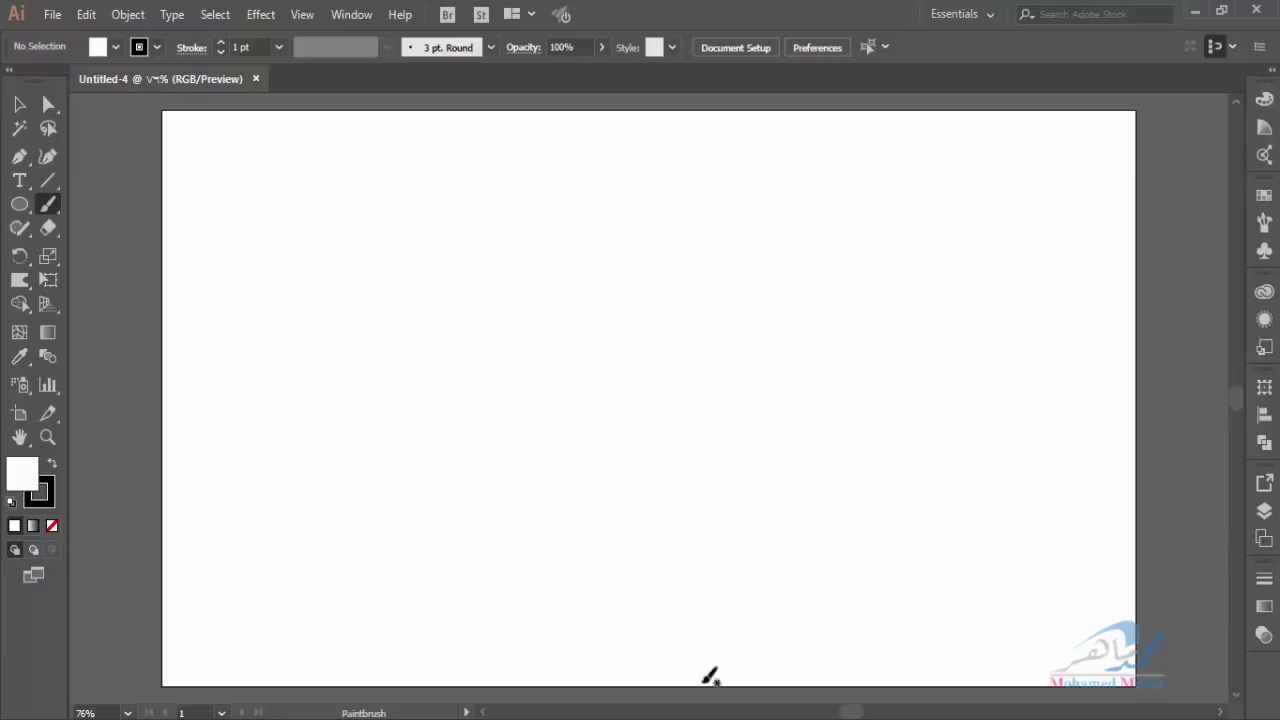
Paint two curved base strokes and sketch Arabic letter strokes and dots above them
mouse_move(893, 436)
left_mouse_down()
mouse_move(817, 440)
mouse_move(785, 466)
mouse_move(585, 481)
left_mouse_up()
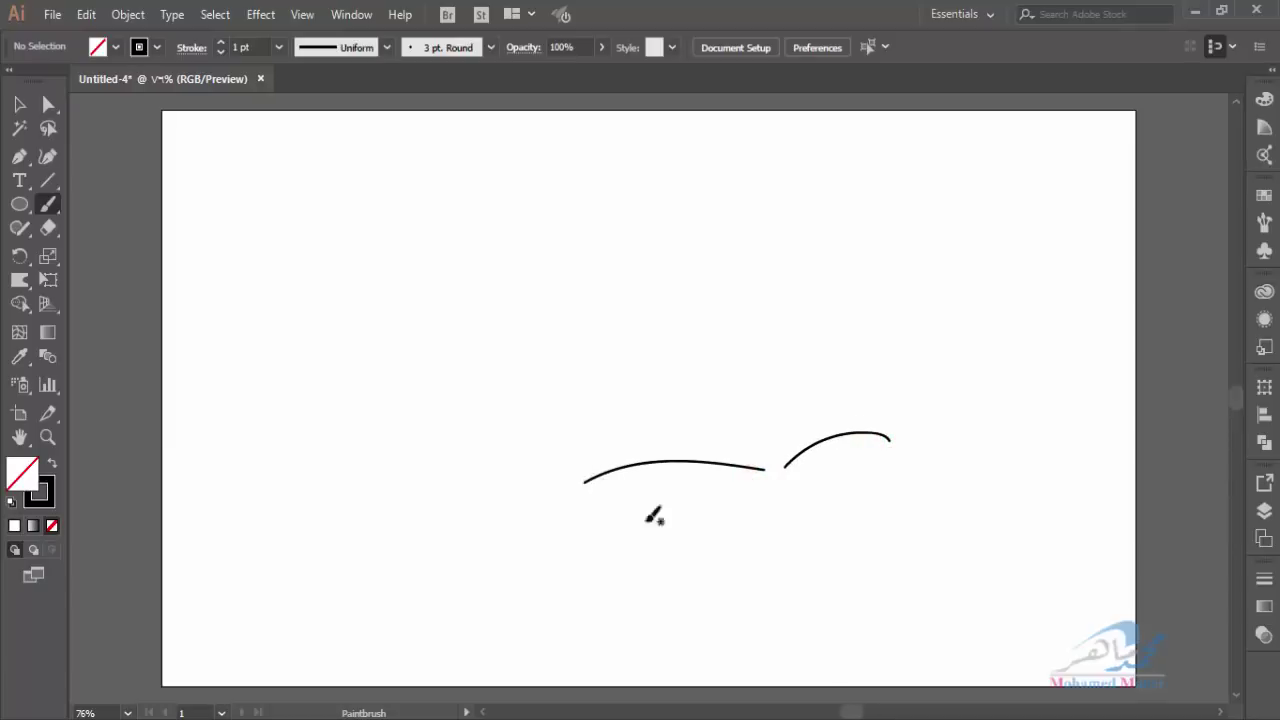
left_click_drag(807, 318, 859, 381)
left_click(859, 408)
mouse_move(761, 300)
left_mouse_down()
mouse_move(800, 370)
mouse_move(755, 455)
left_mouse_up()
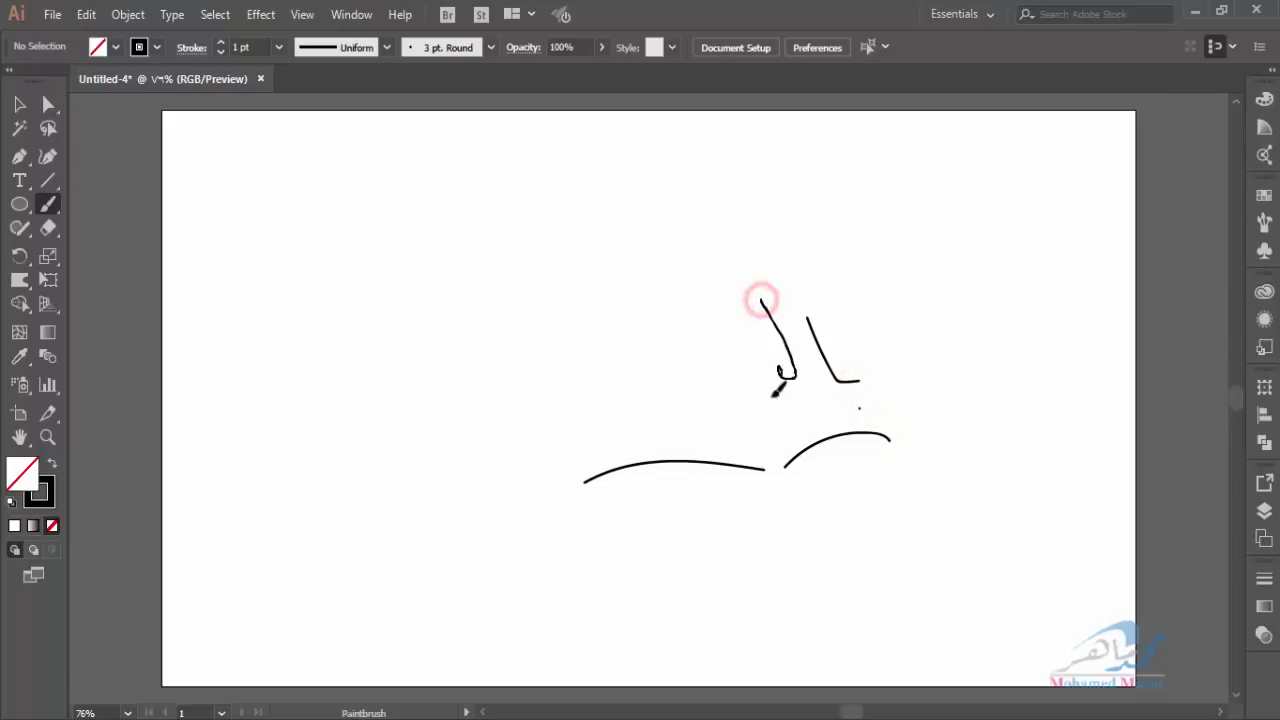
left_click(766, 338)
mouse_move(737, 343)
left_mouse_down()
mouse_move(740, 388)
mouse_move(650, 420)
mouse_move(604, 380)
left_mouse_up()
left_click(720, 377)
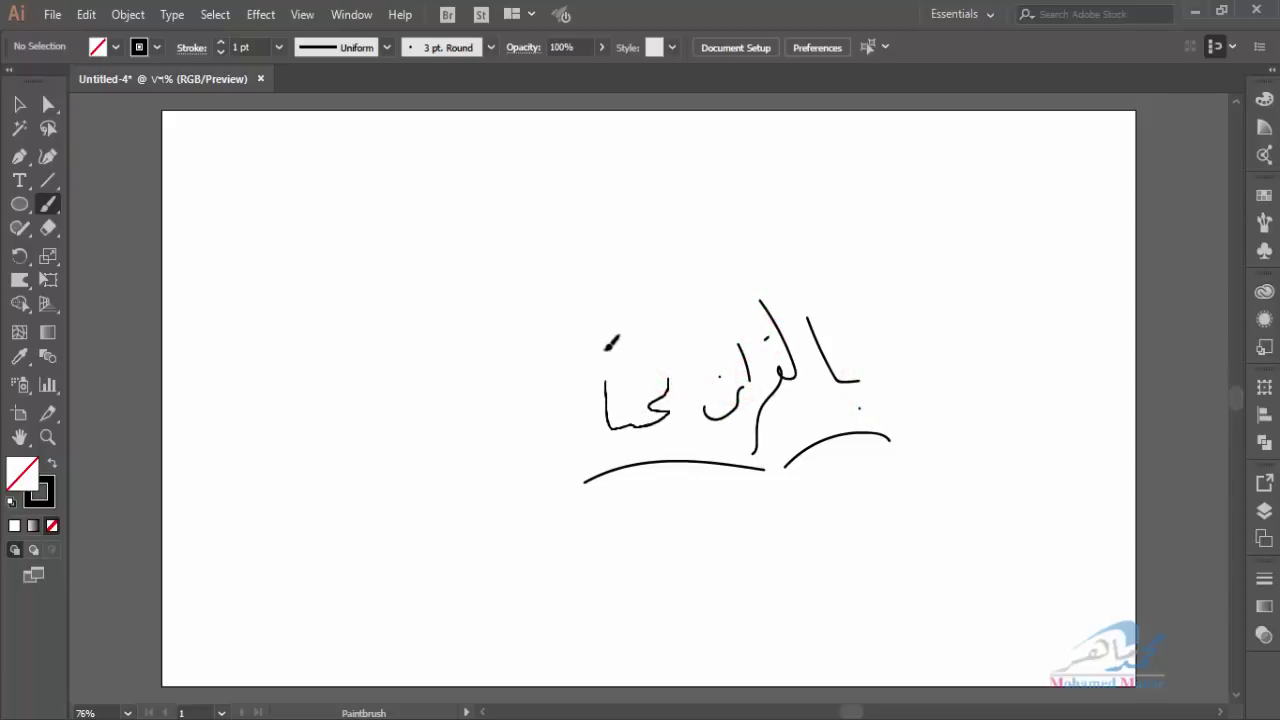
left_click(647, 380)
left_click_drag(615, 443, 641, 437)
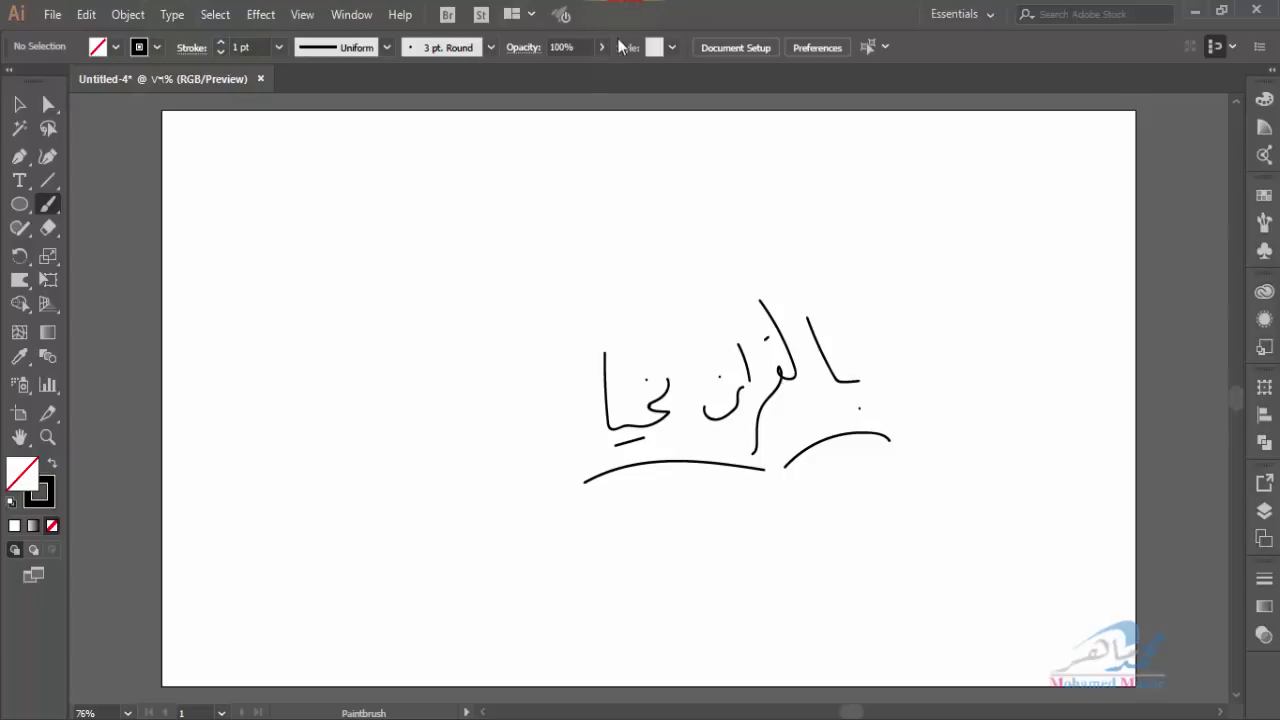
left_click(19, 104)
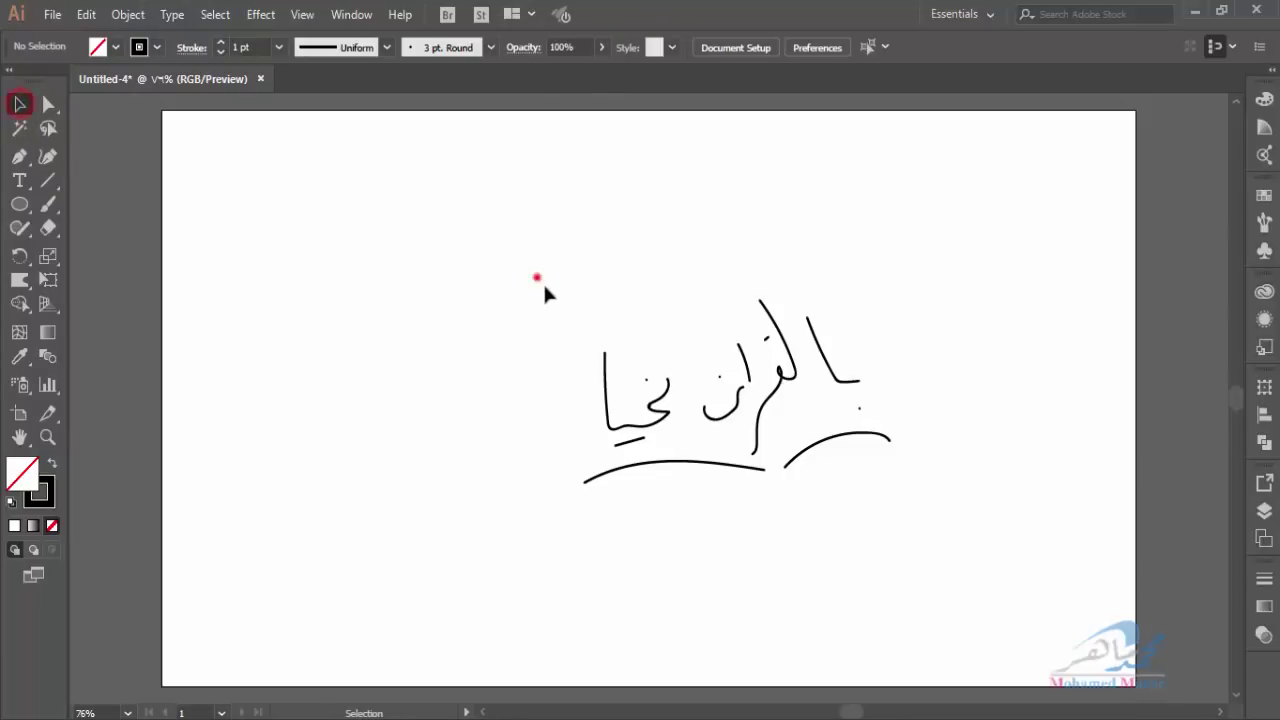
Delete all the sketched strokes and zoom the view to 100%
left_click_drag(540, 279, 950, 545)
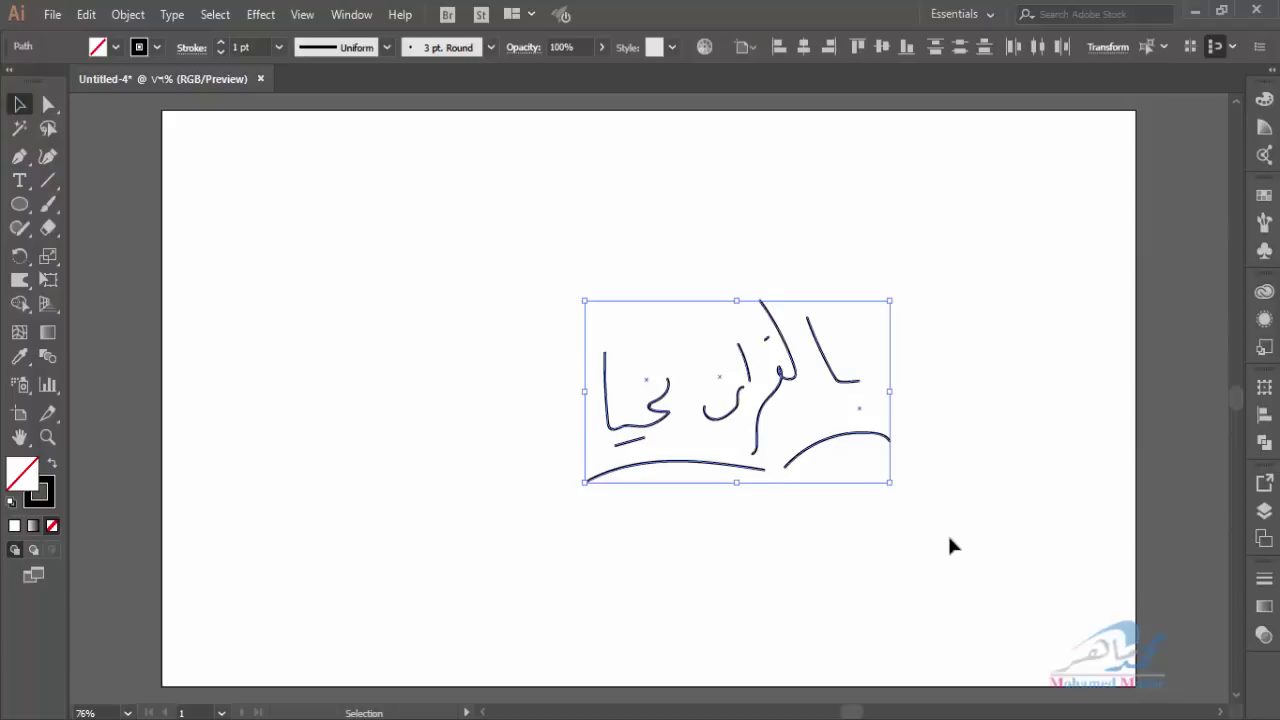
key("Delete")
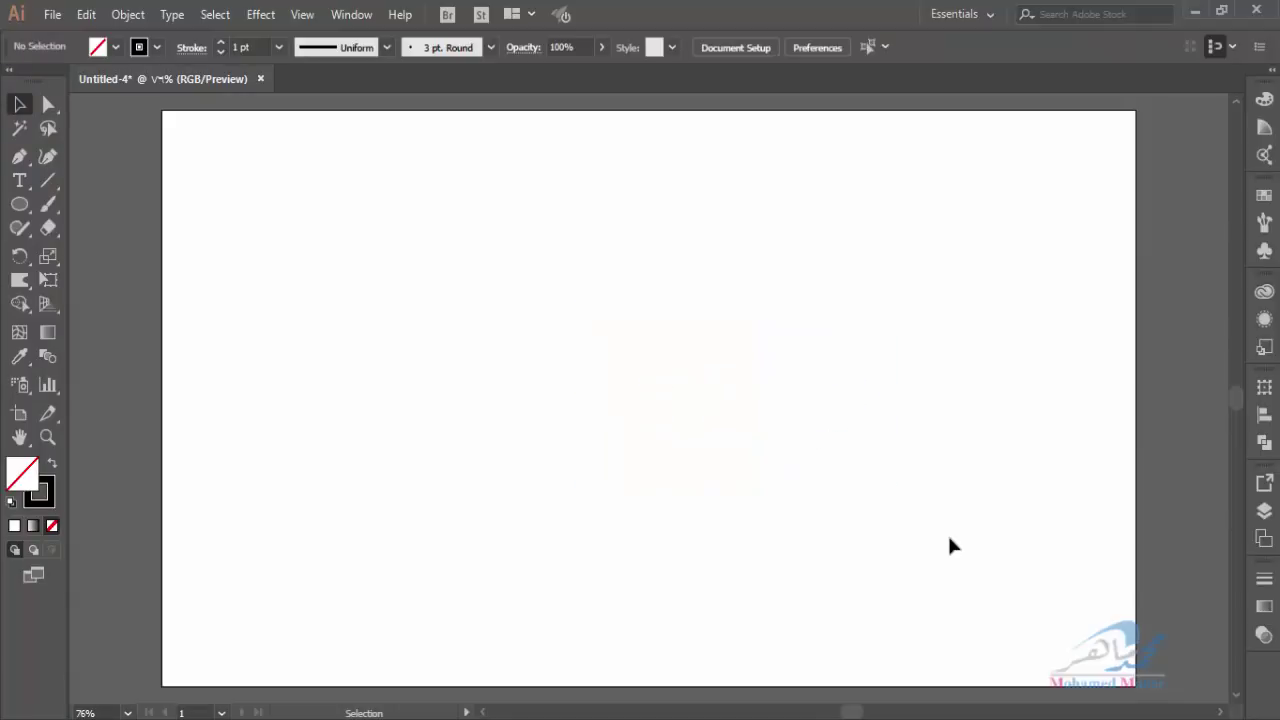
left_click(47, 437)
left_click(580, 477)
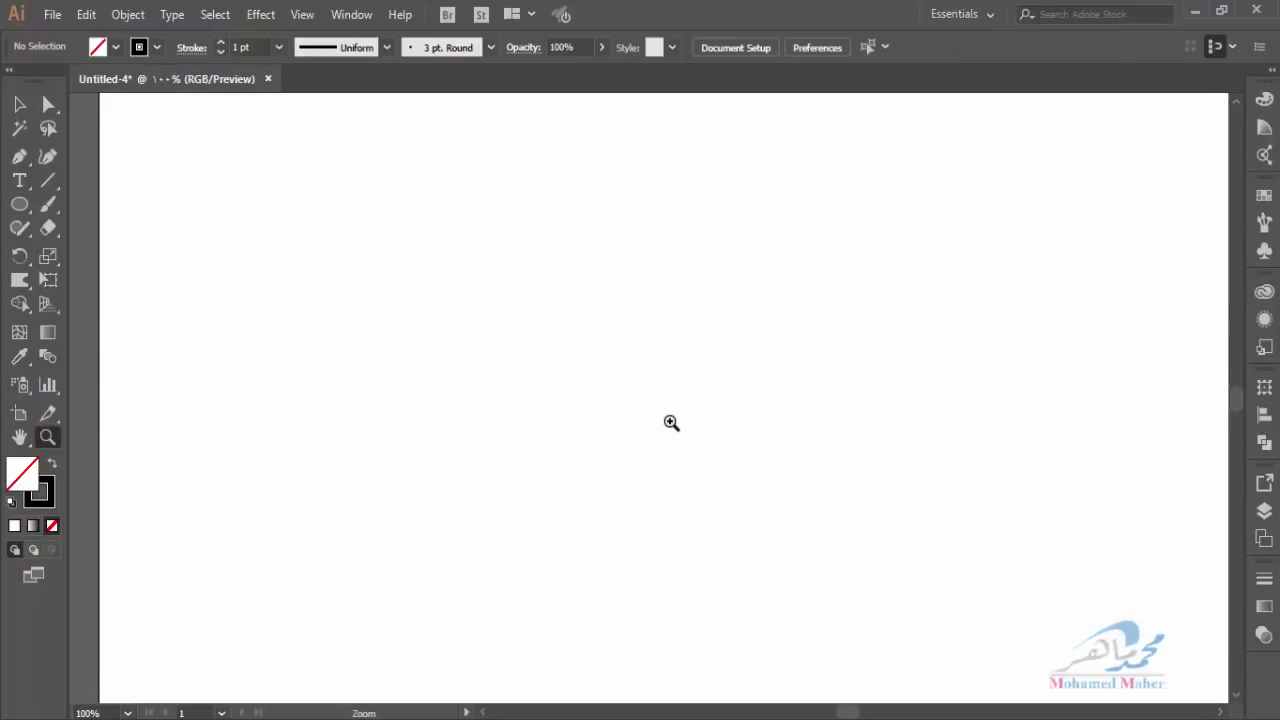
Draw a smooth two-anchor curve with the Pen tool and select it
left_click(19, 156)
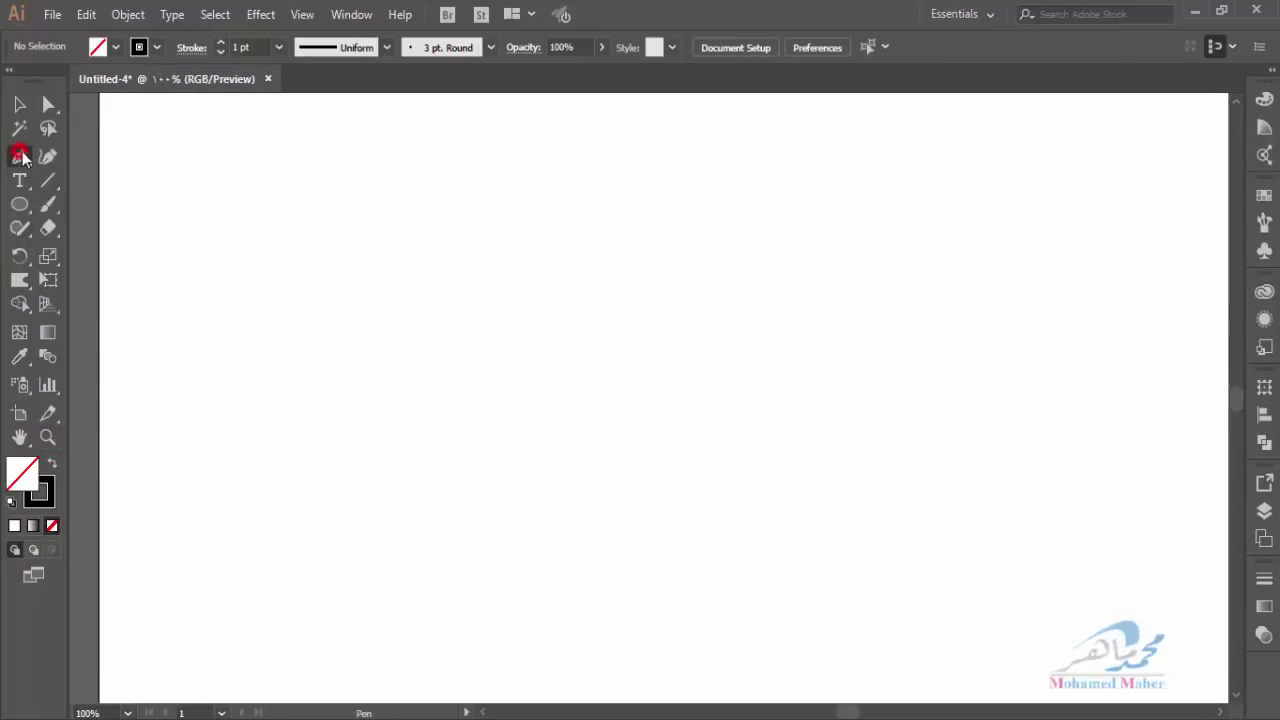
left_click(932, 390)
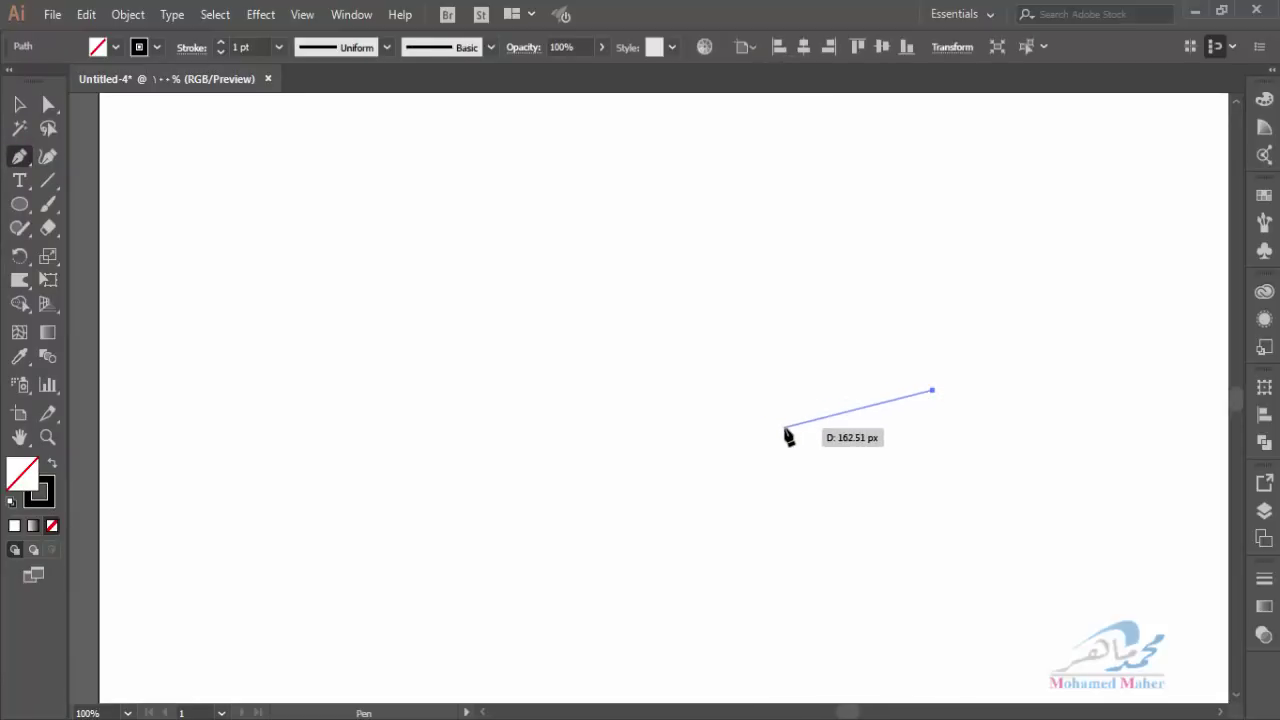
left_click_drag(783, 426, 677, 472)
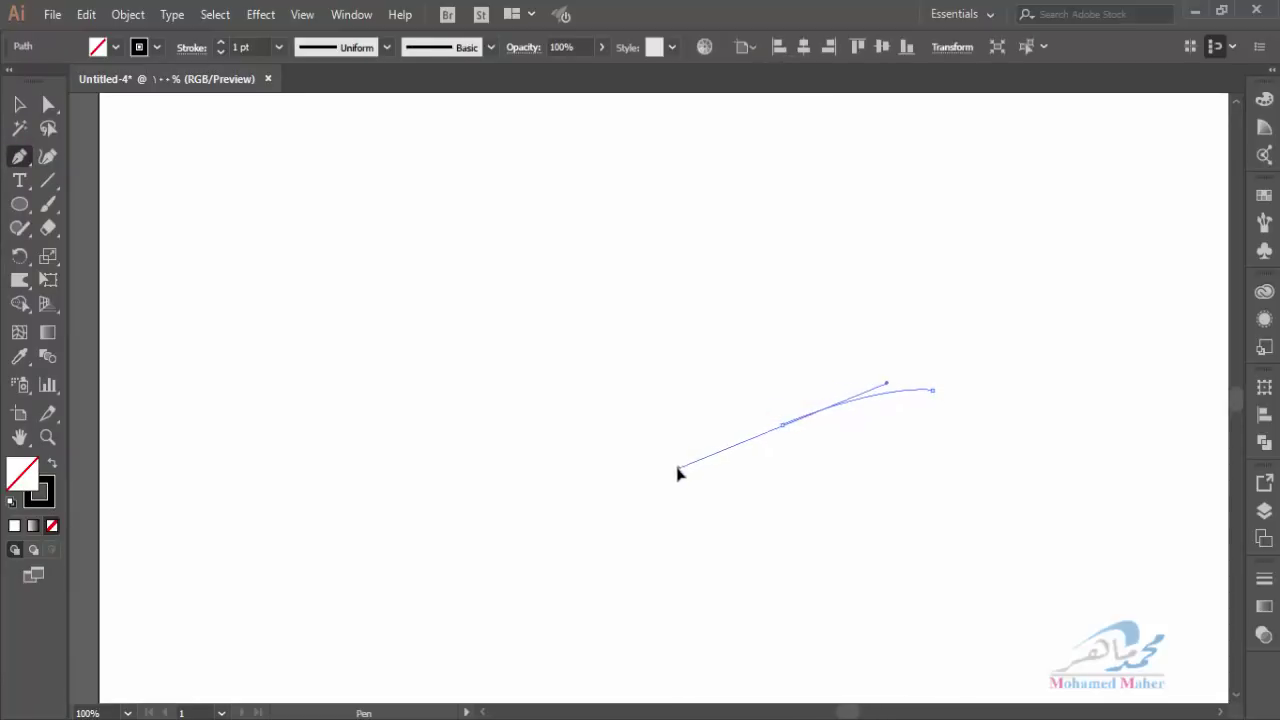
left_click_drag(677, 472, 683, 465)
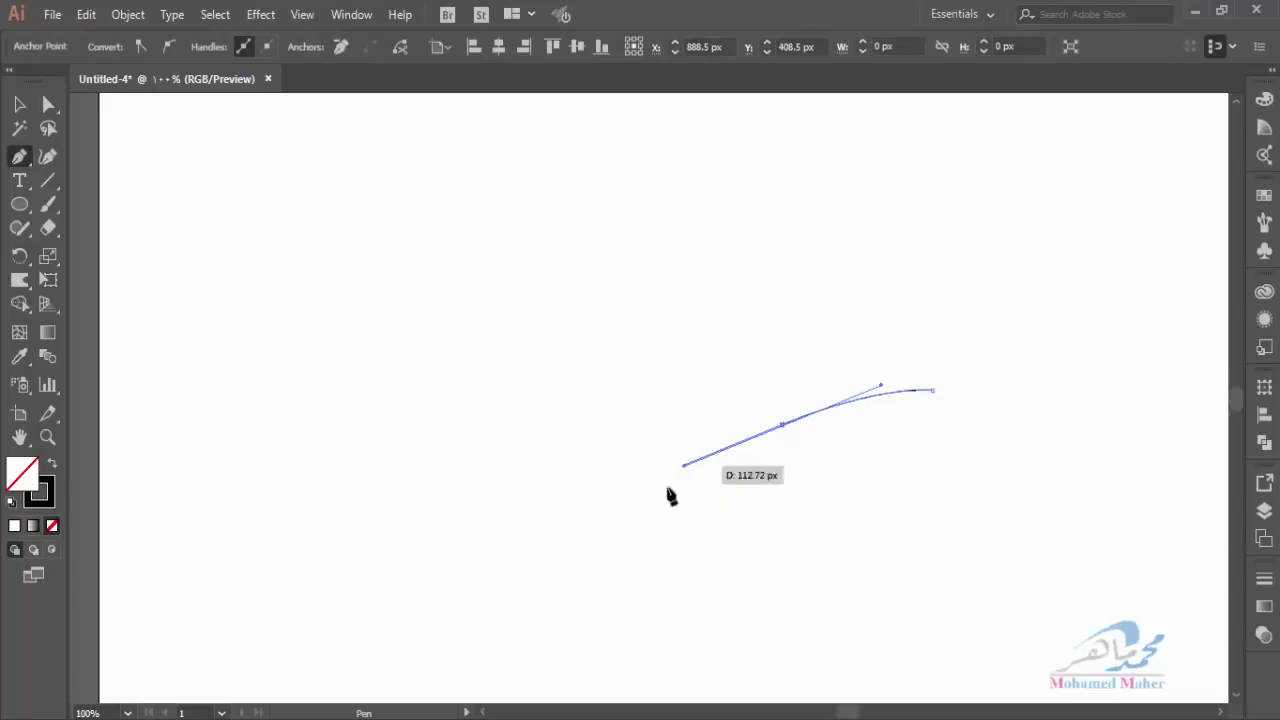
left_click(20, 104)
left_click(500, 463)
left_click(768, 328)
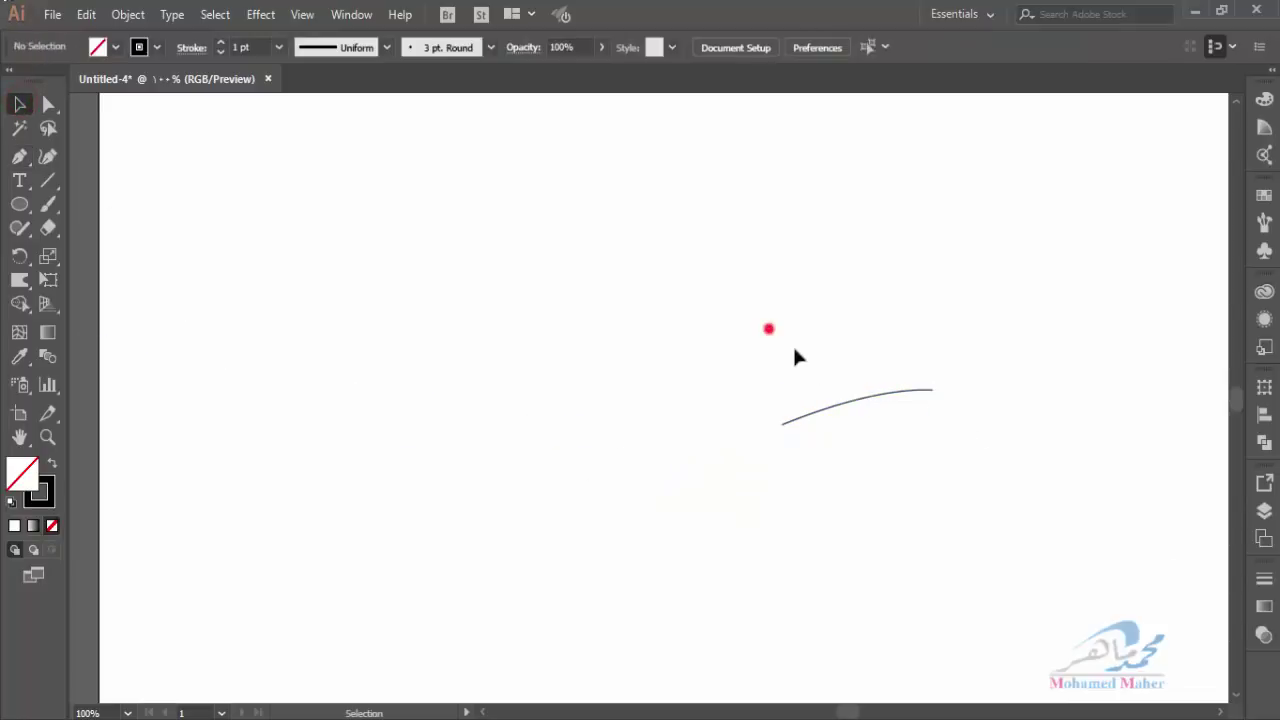
left_click_drag(797, 355, 924, 458)
Give the curve the Basic brush, a tapered width profile and a 21 pt stroke
left_click(443, 47)
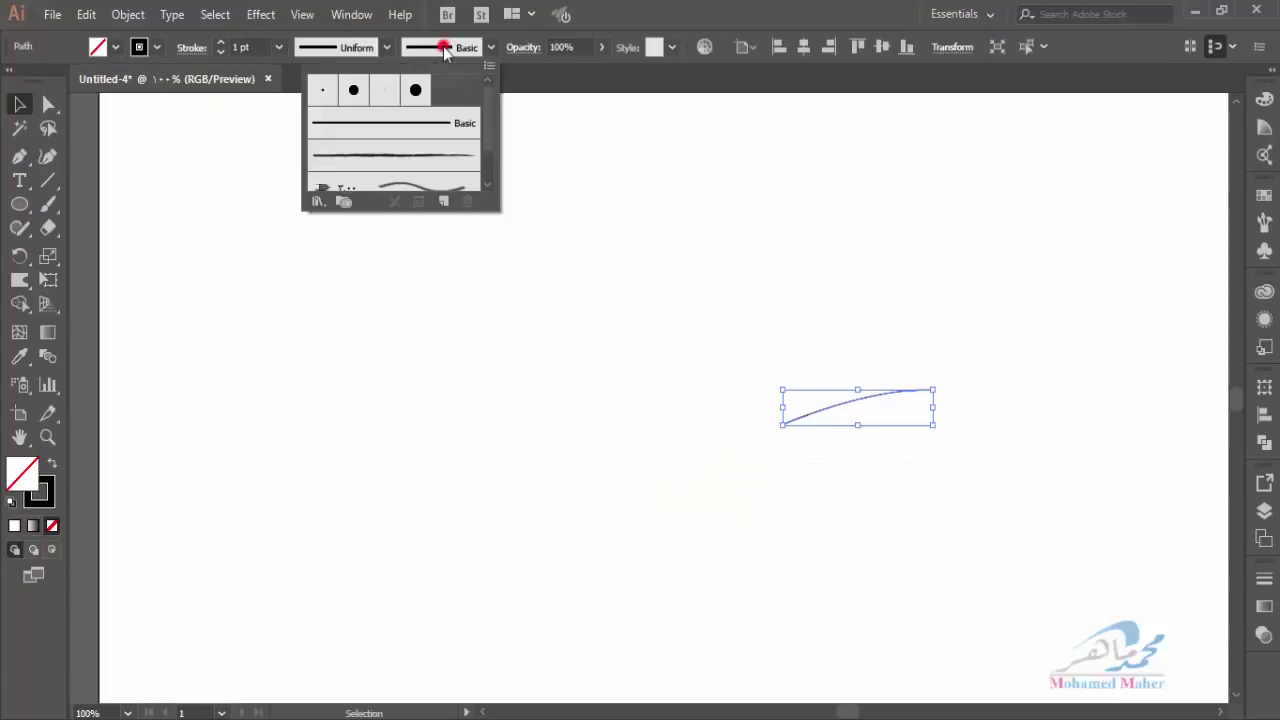
left_click(430, 122)
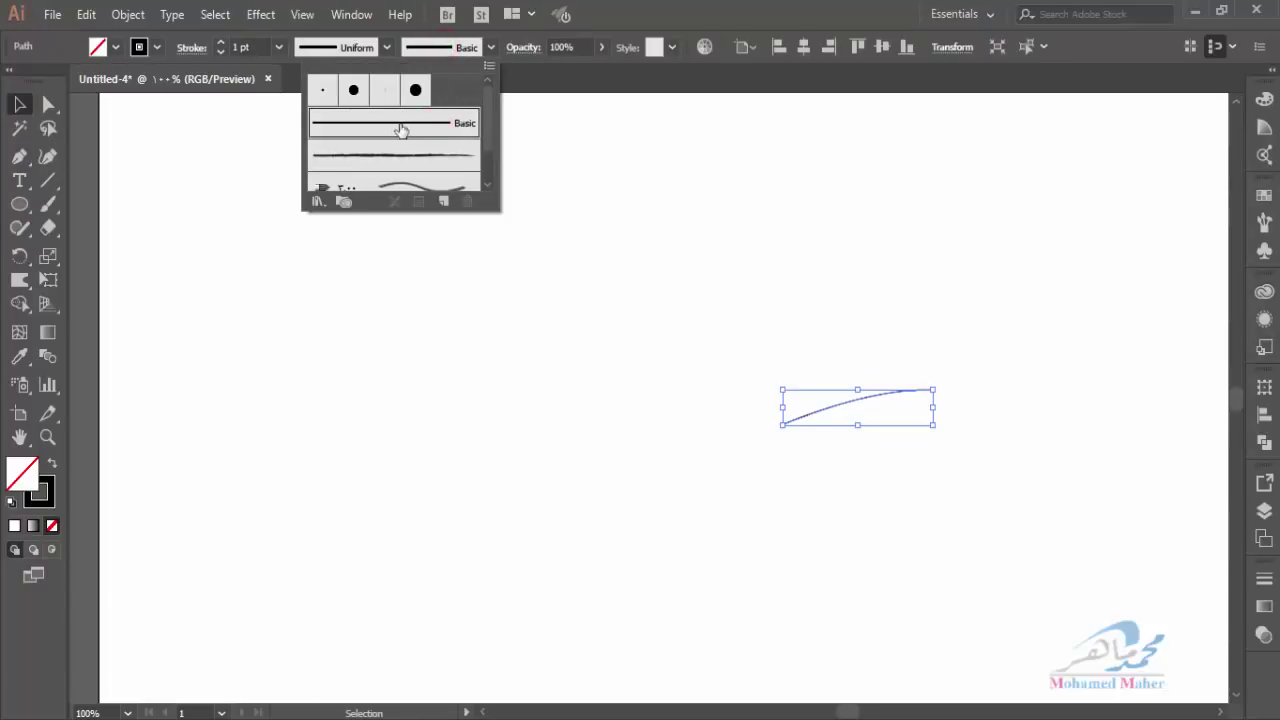
left_click(362, 48)
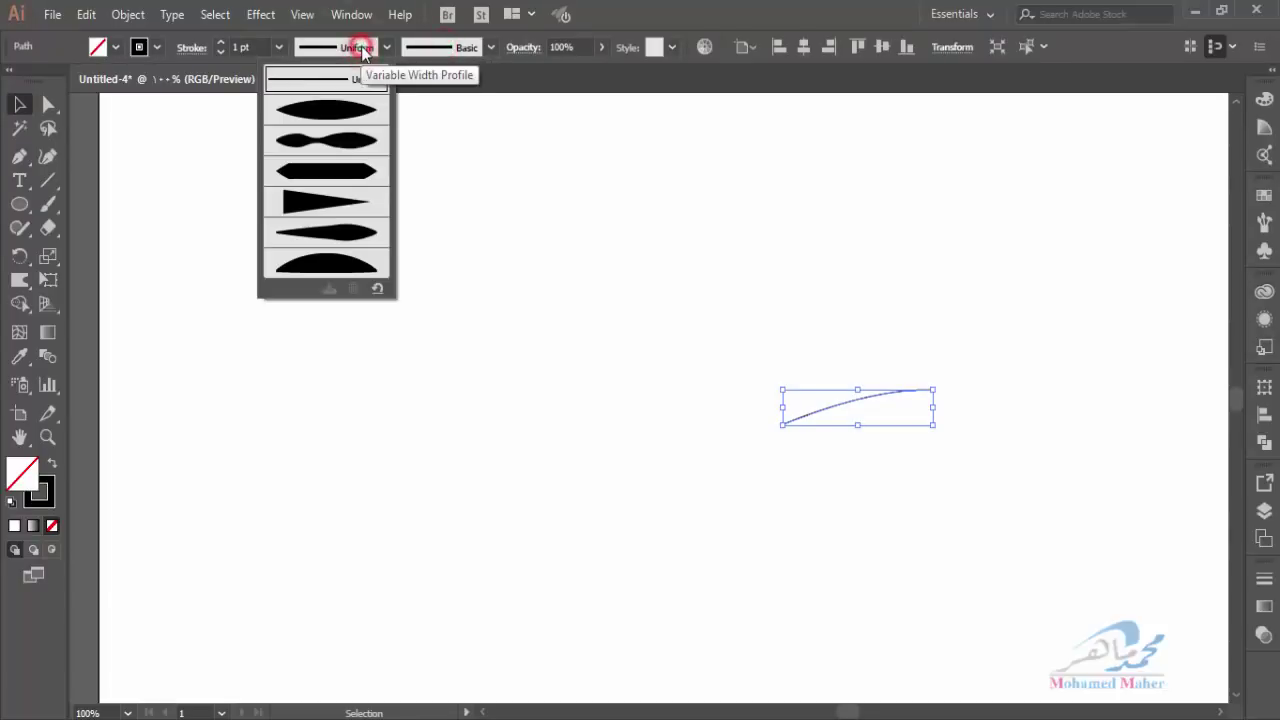
left_click(308, 203)
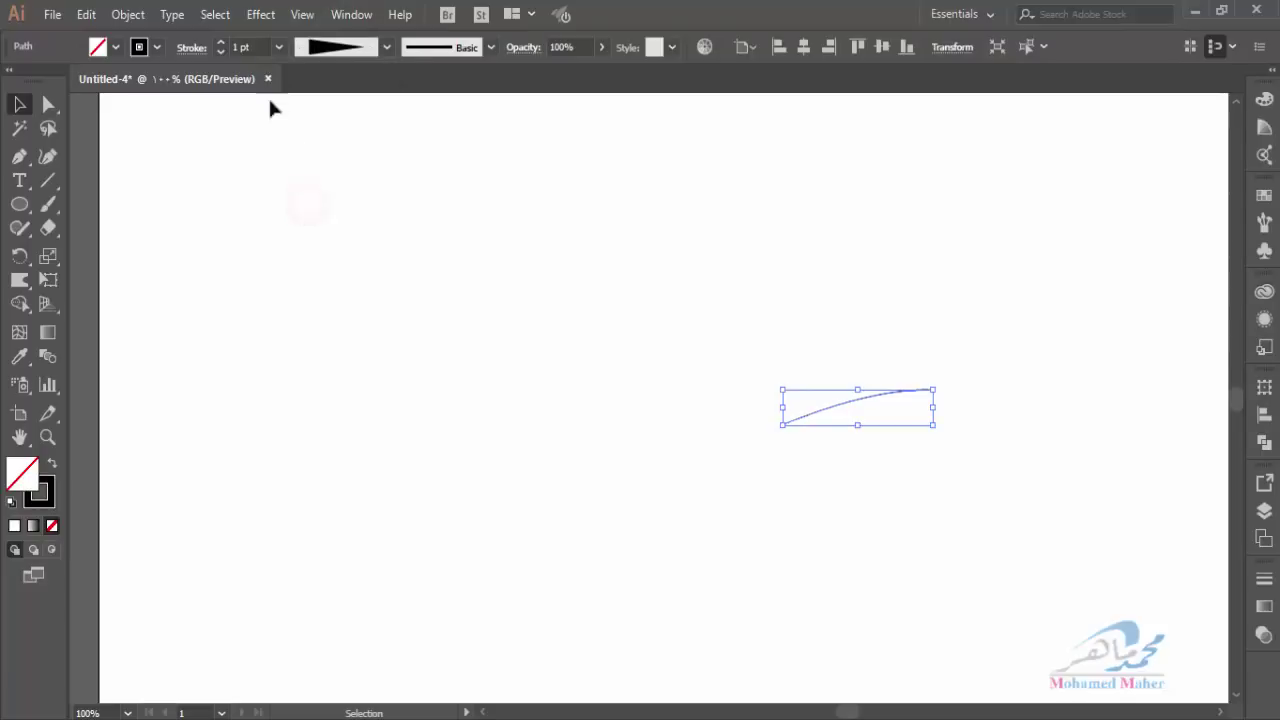
left_click(220, 44)
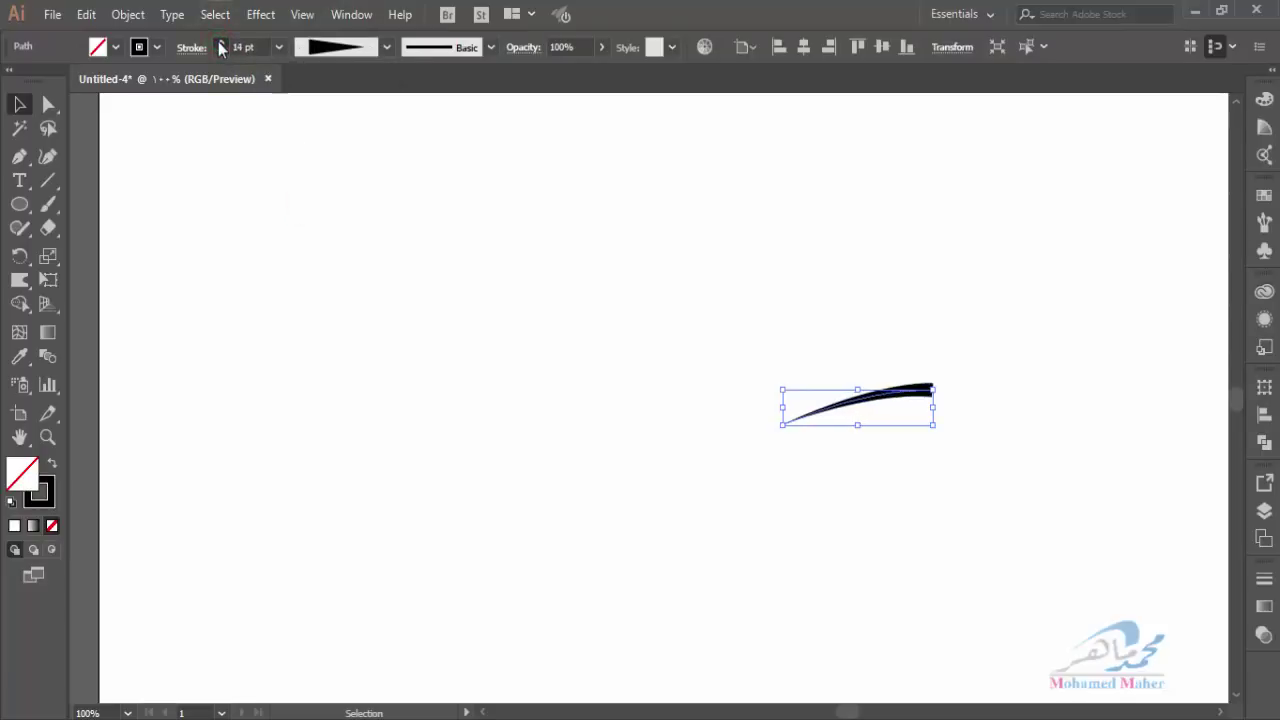
left_click(220, 44)
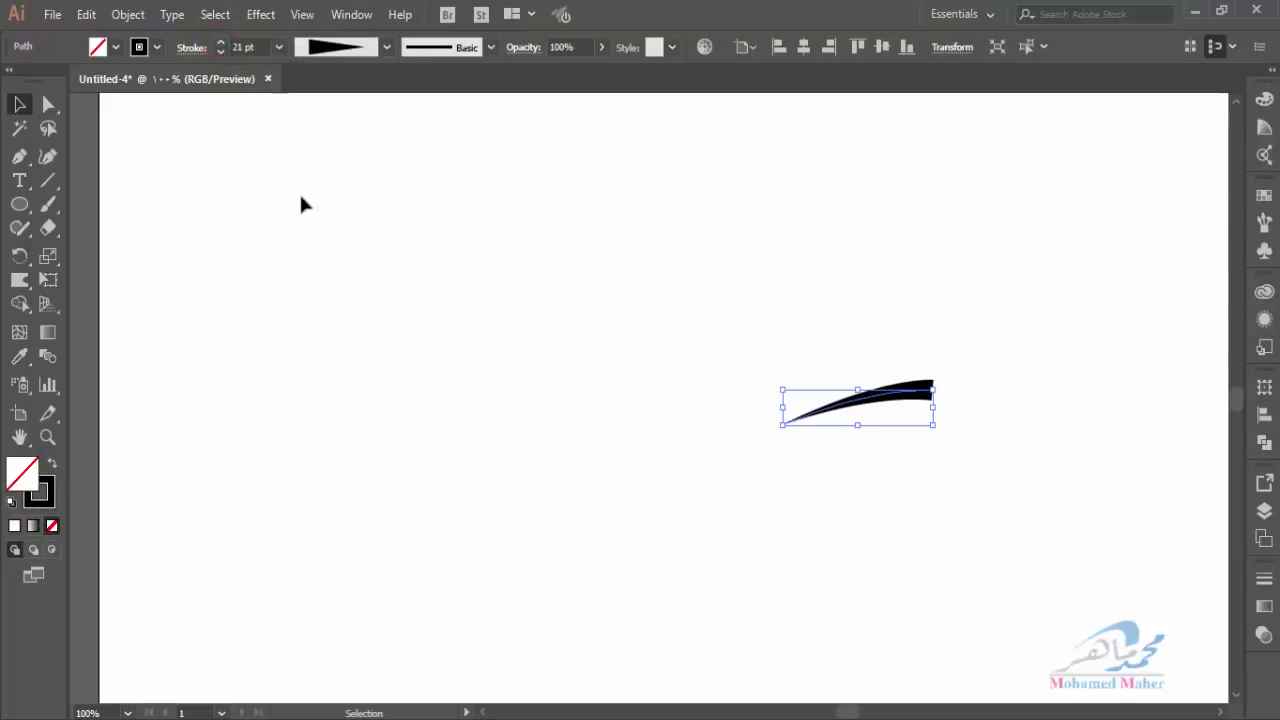
Set the Warp tool to 200 px width and 200 pt height, then bend the stroke's thin end upward
left_click(17, 285)
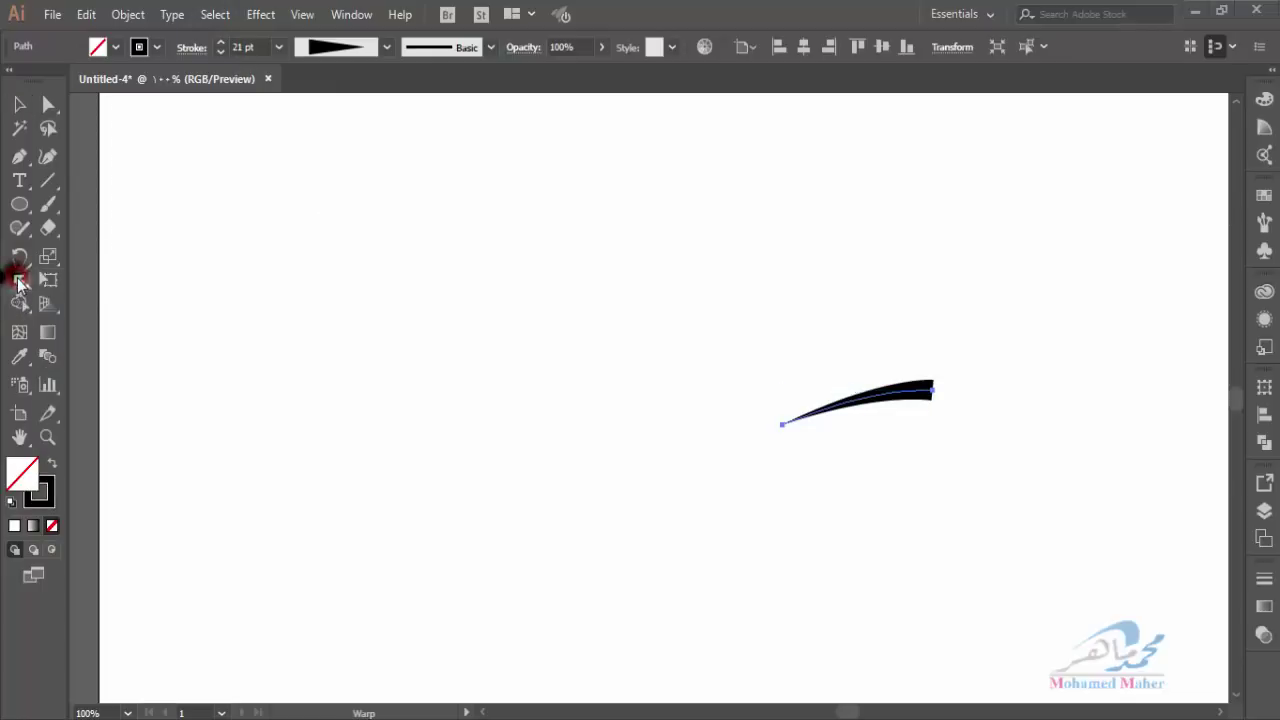
left_click(22, 285)
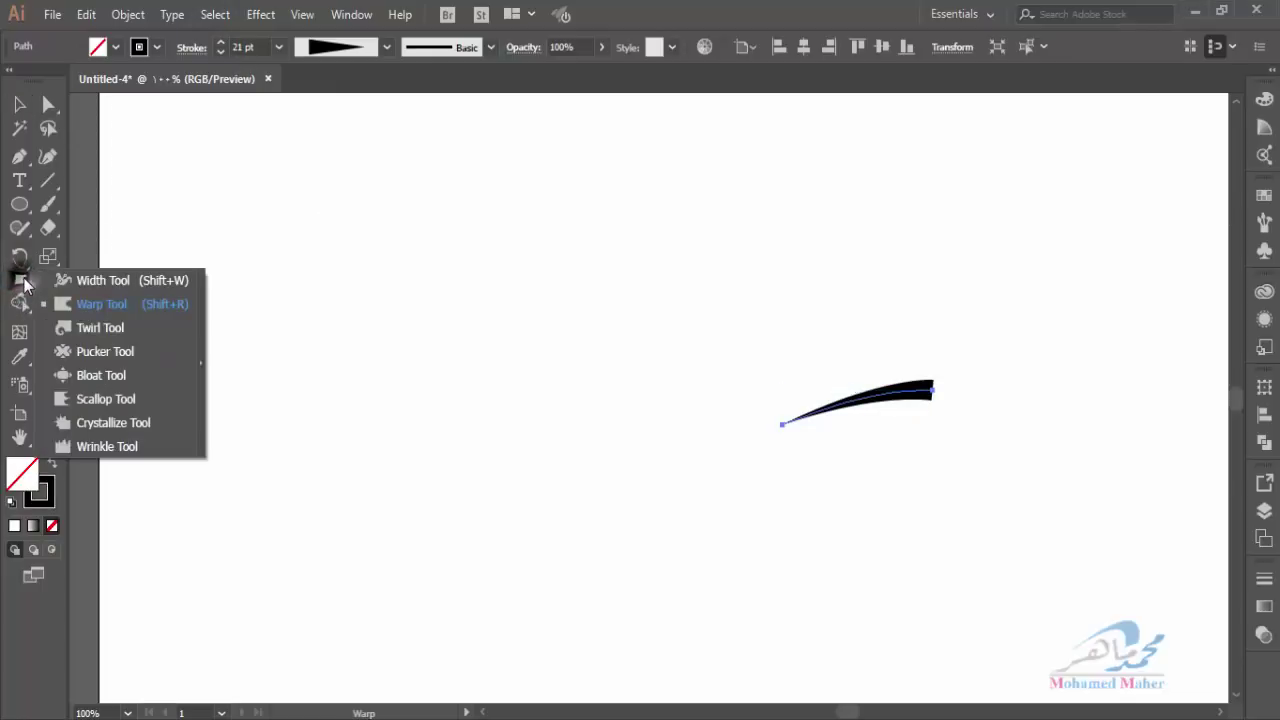
left_click(95, 309)
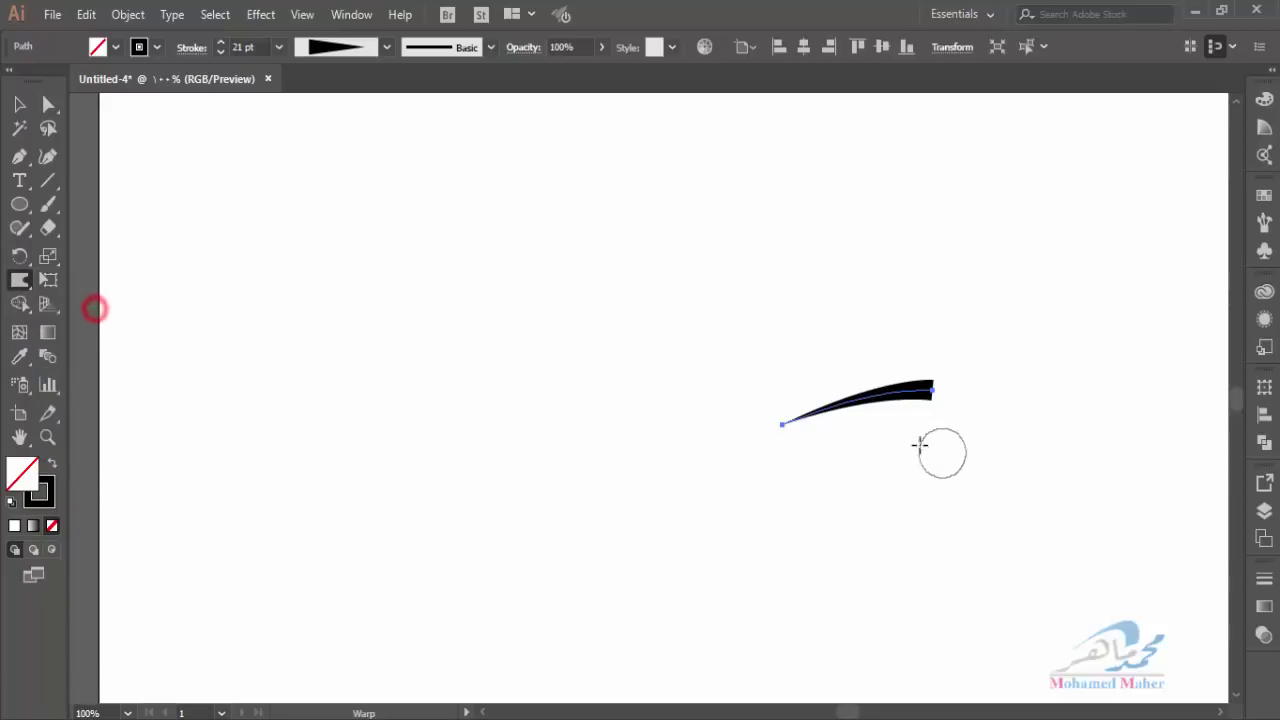
double_click(20, 281)
left_click(668, 201)
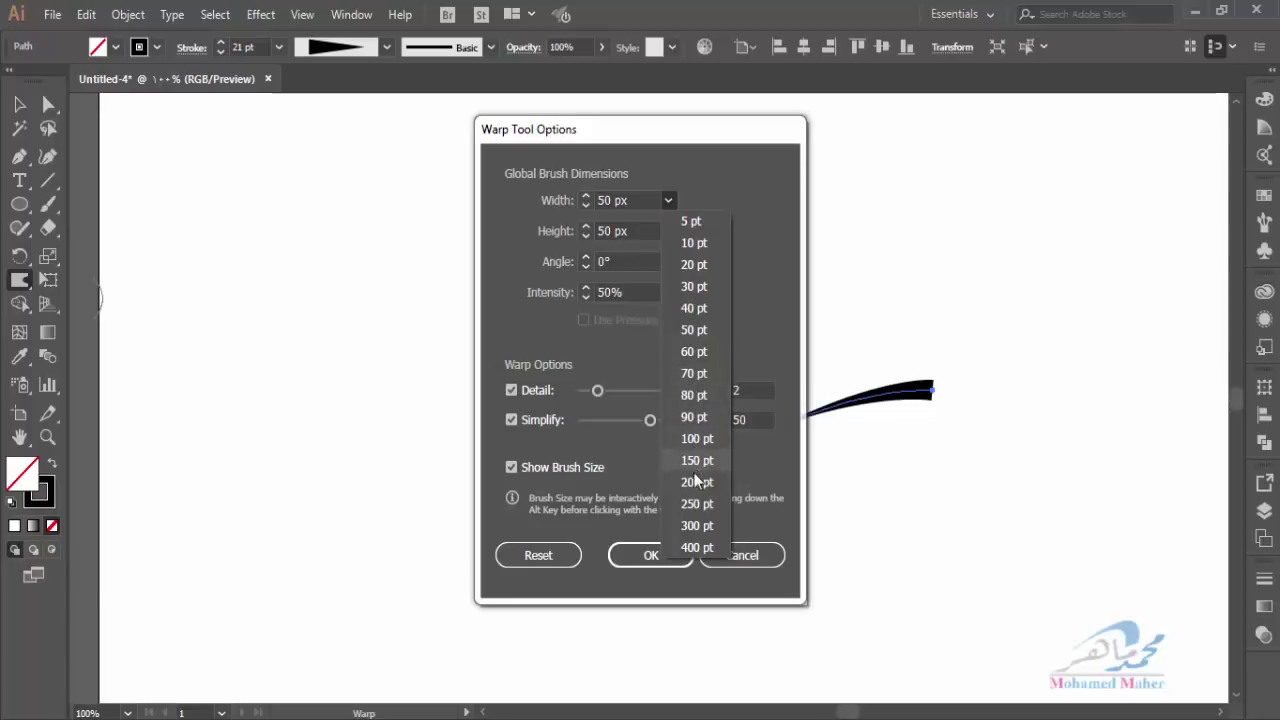
left_click(697, 482)
left_click(668, 231)
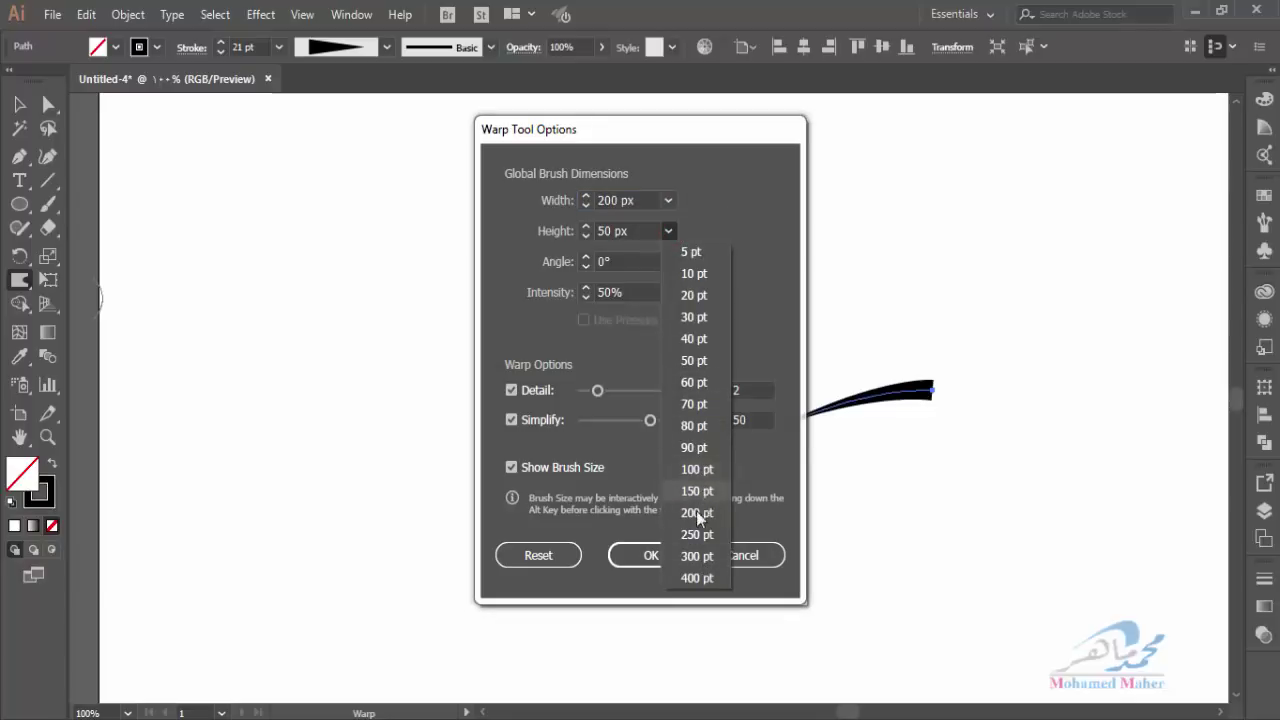
left_click(696, 511)
left_click(651, 555)
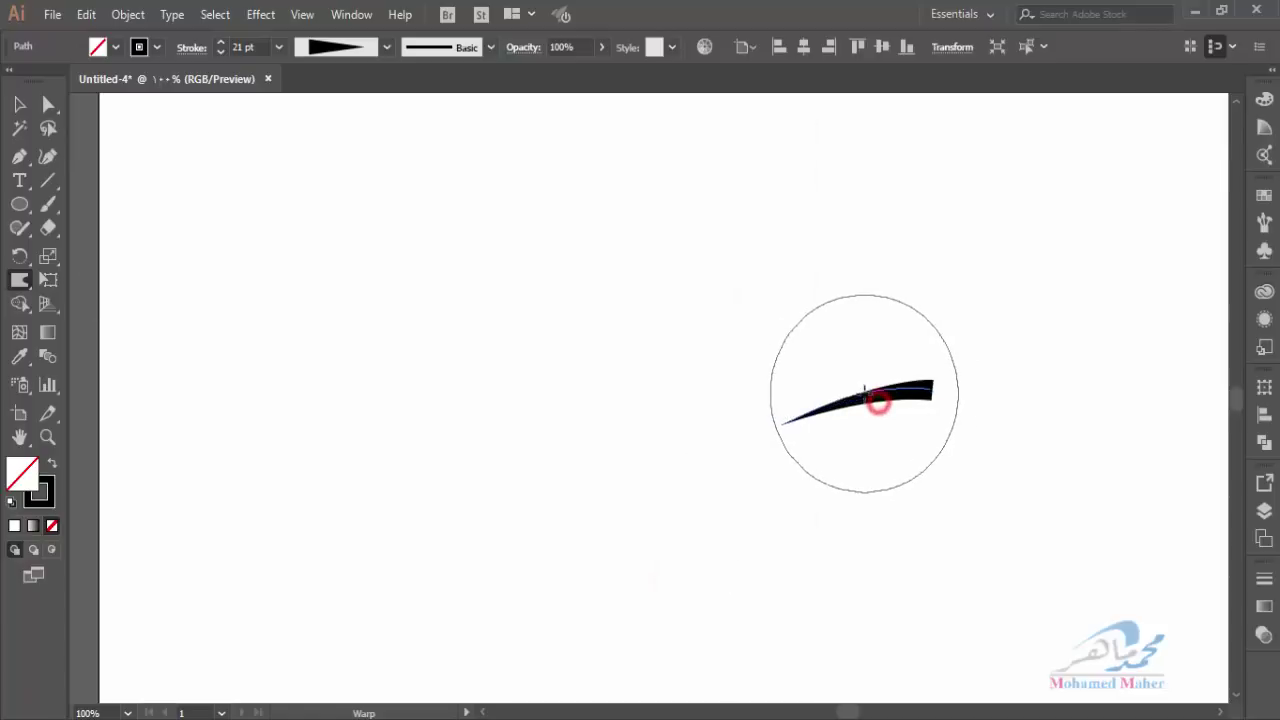
mouse_move(864, 392)
left_mouse_down()
mouse_move(851, 405)
mouse_move(900, 391)
mouse_move(789, 426)
mouse_move(914, 389)
left_mouse_up()
Move the curved stroke left and down, opening then cancelling the Rotate dialog
key("v")
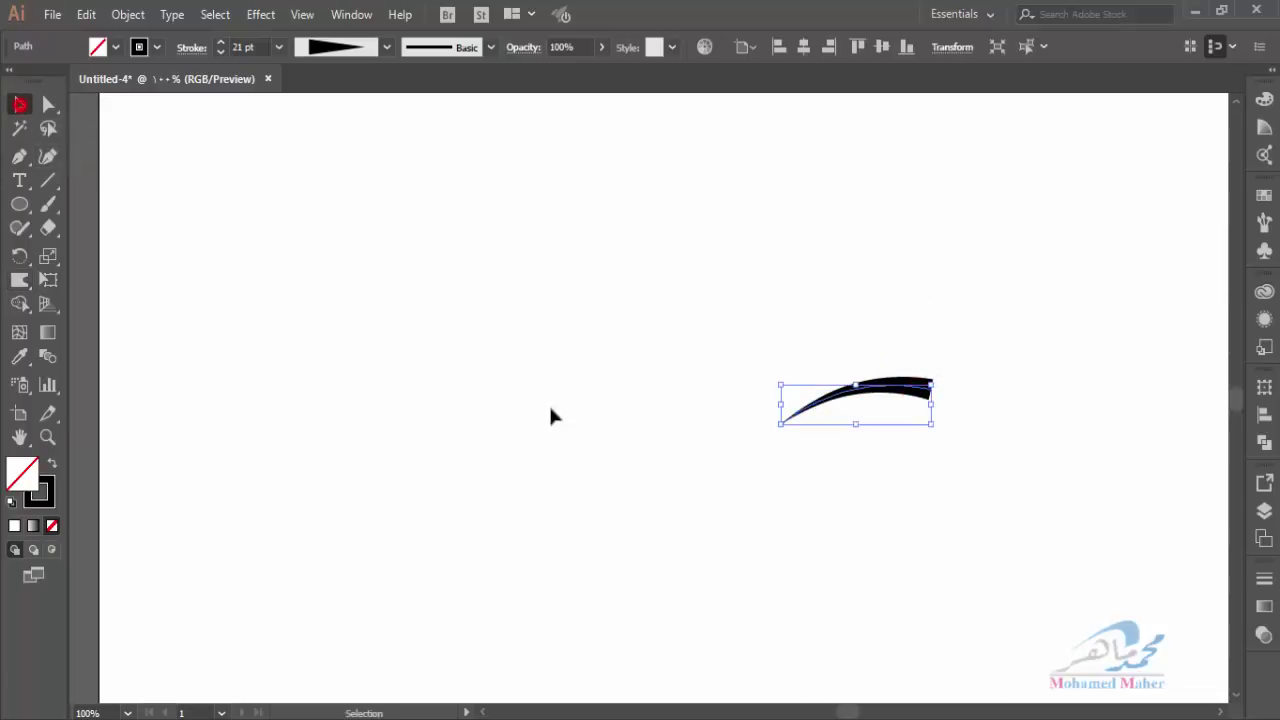
left_click(550, 409)
left_click_drag(870, 398, 765, 451)
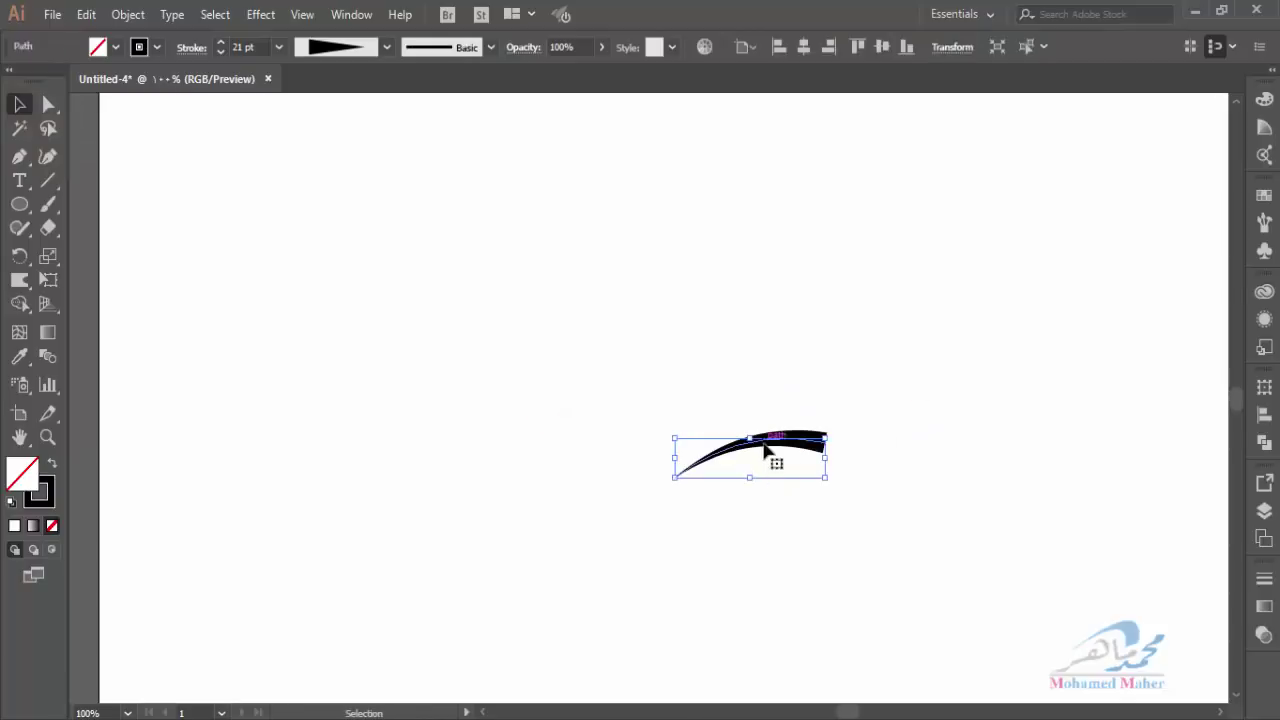
right_click(765, 451)
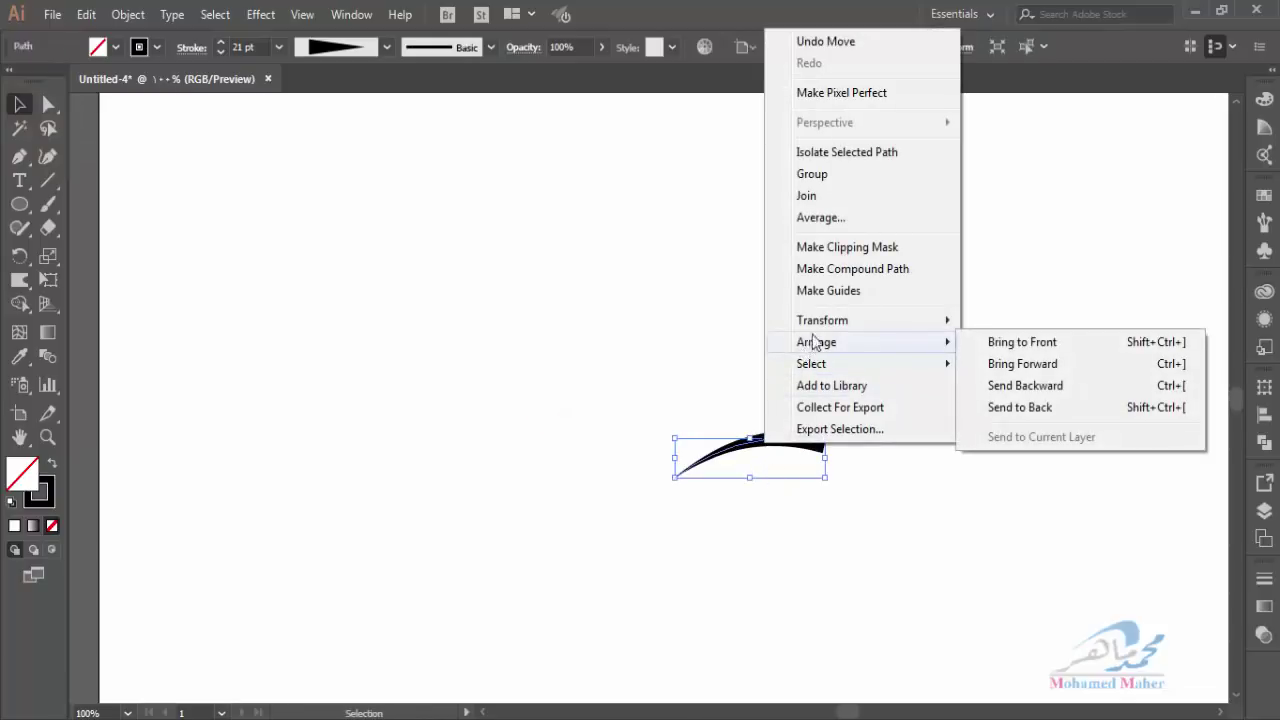
mouse_move(822, 320)
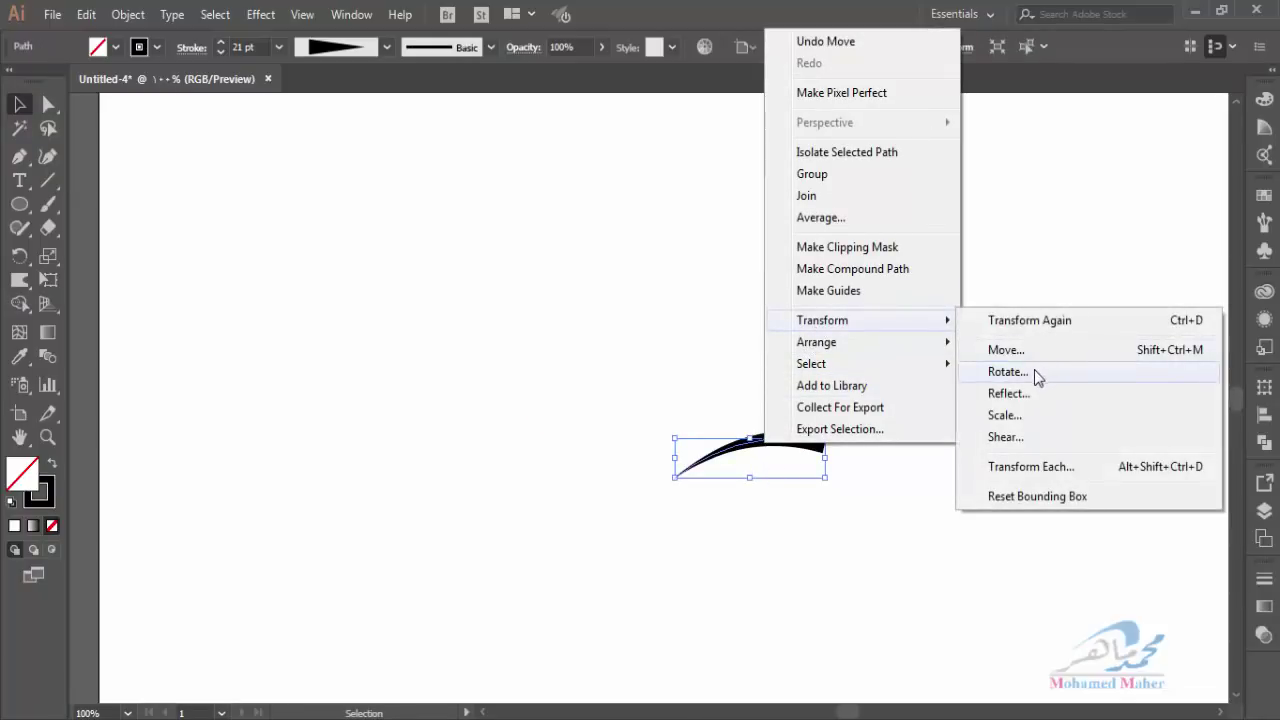
left_click(1037, 374)
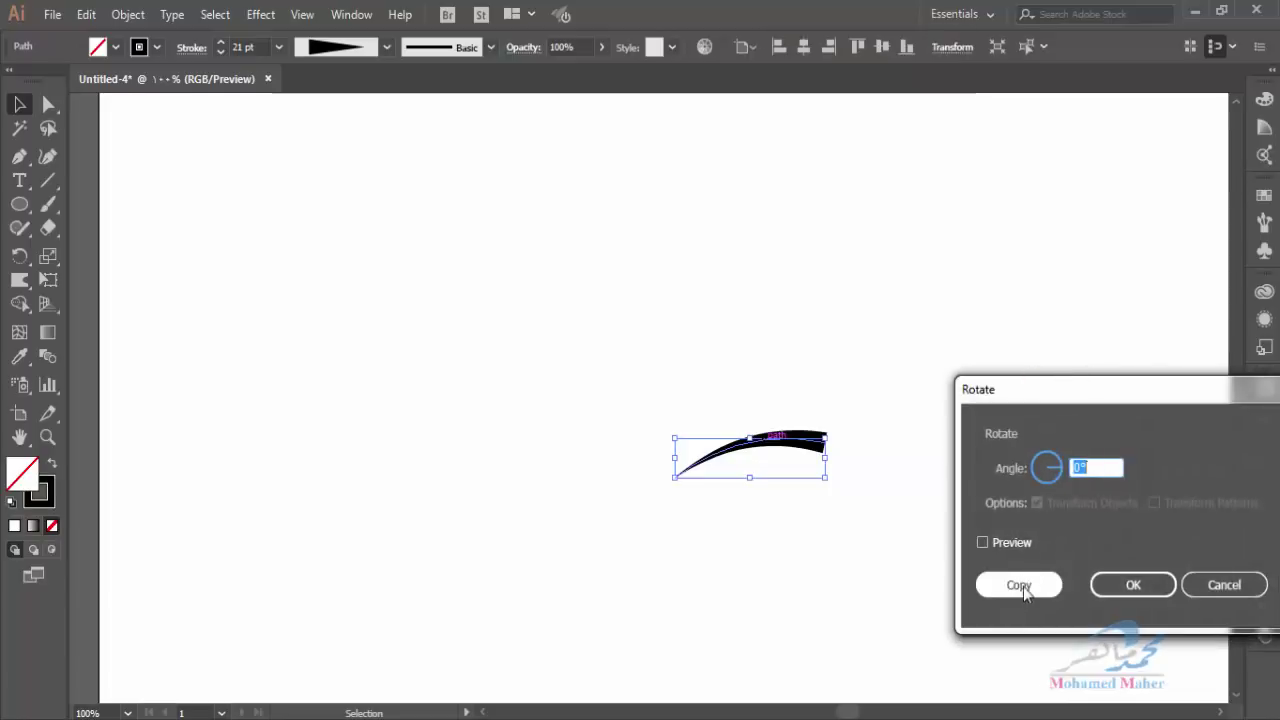
left_click(1224, 585)
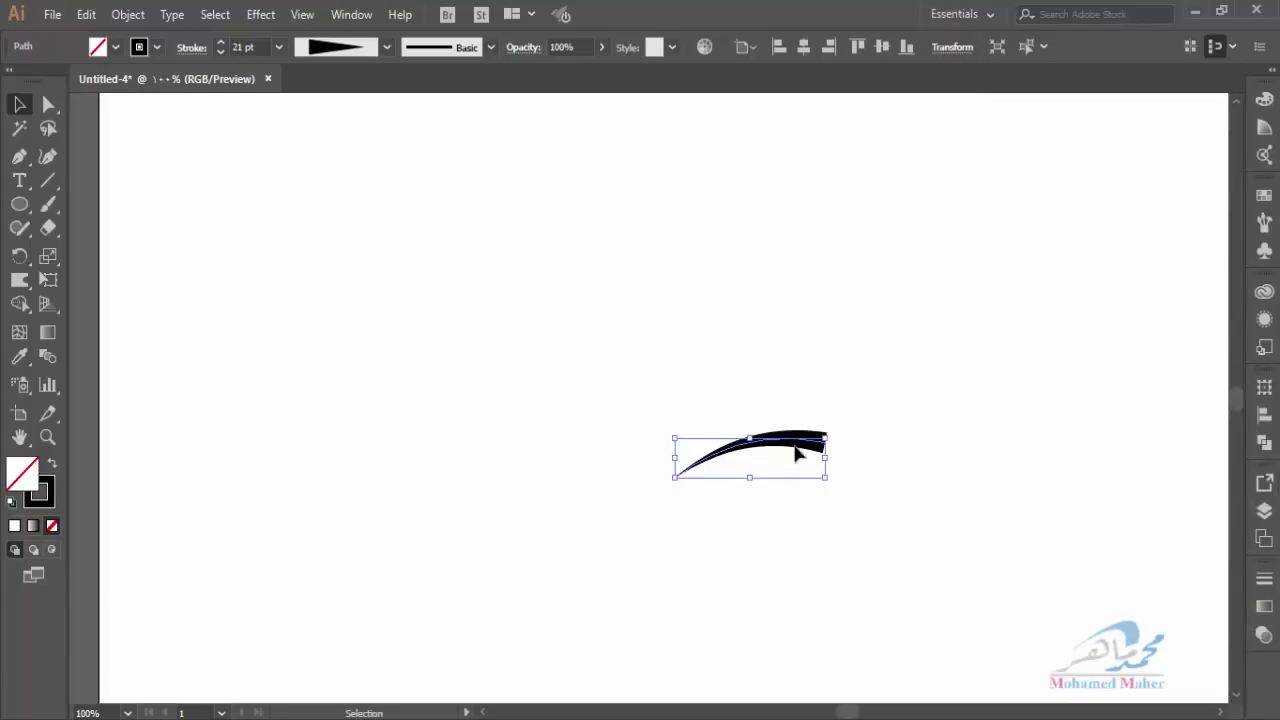
Make a reflected copy of the stroke and zoom to 300% on the crossed strokes
right_click(797, 453)
mouse_move(852, 321)
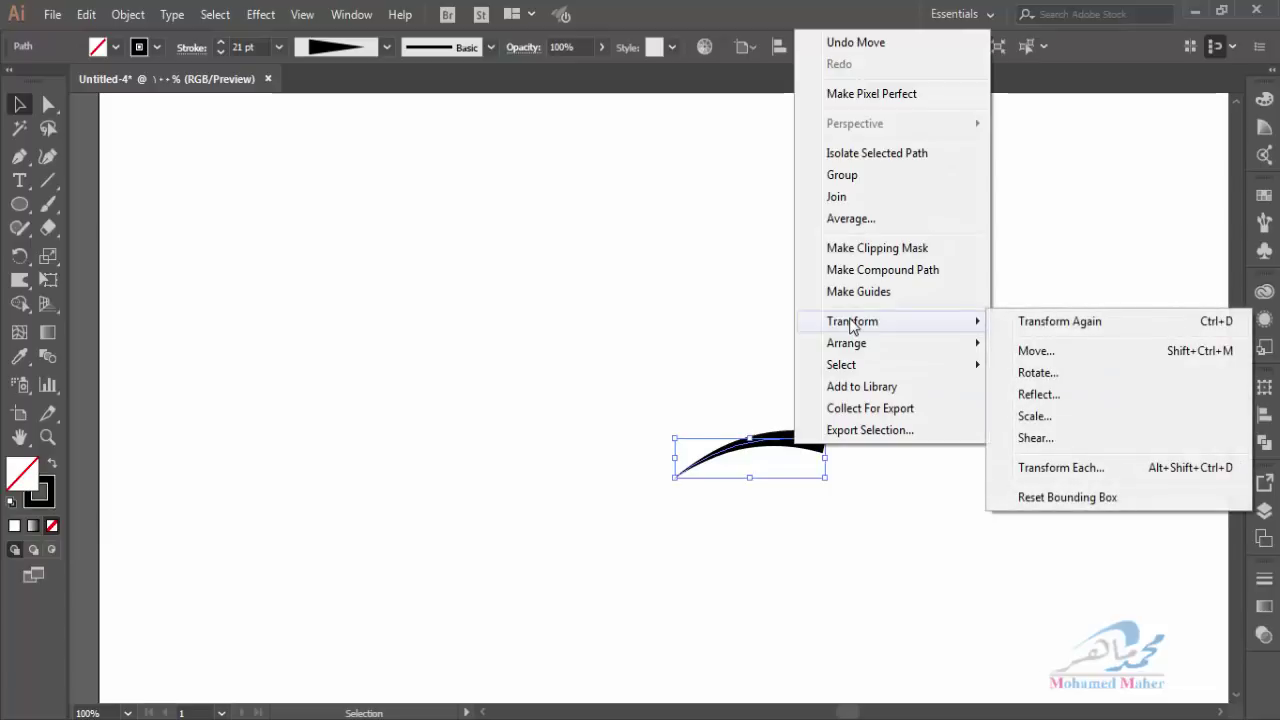
left_click(1039, 396)
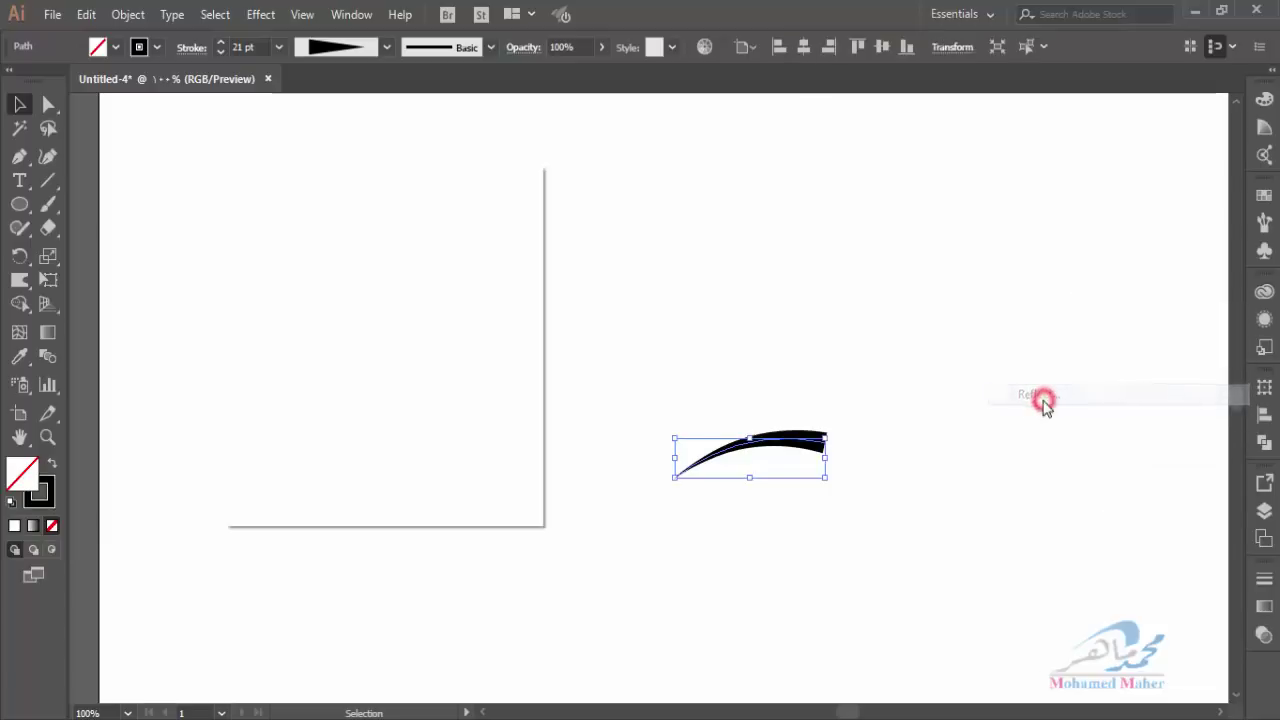
left_click(267, 478)
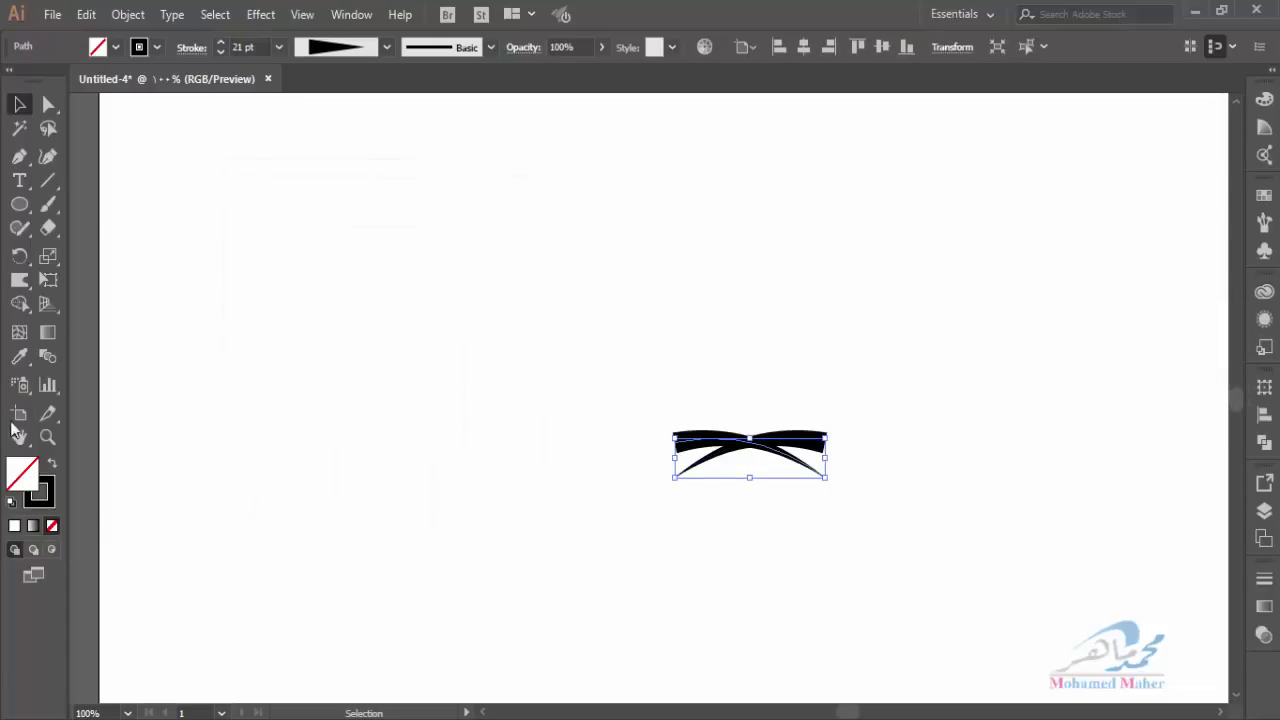
left_click(46, 437)
left_click(703, 463)
left_click(723, 355)
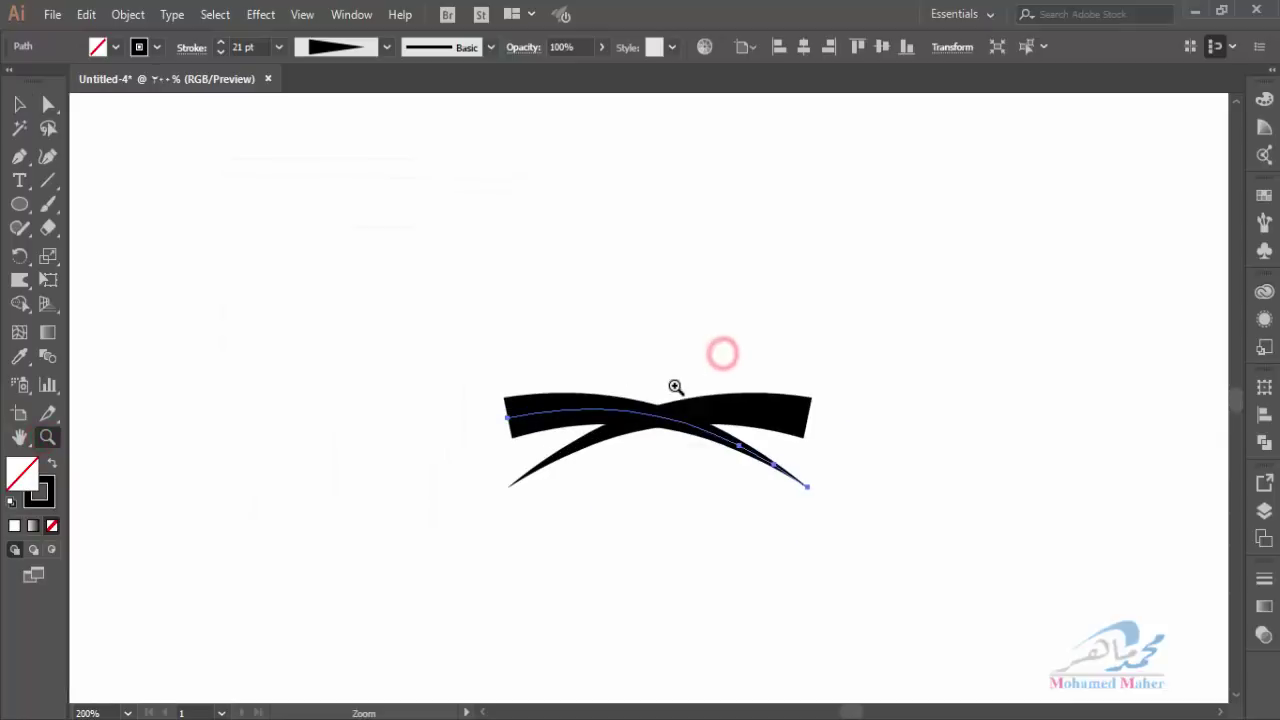
left_click(674, 384)
left_click_drag(423, 289, 652, 234)
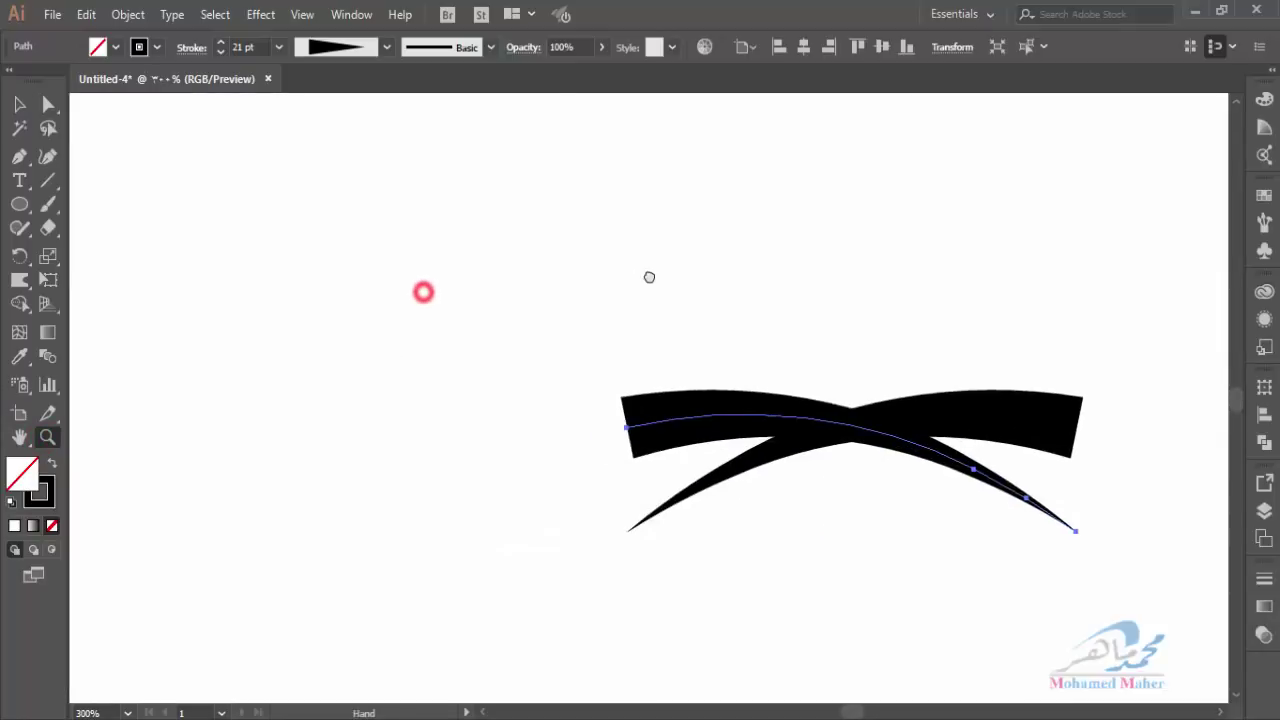
Slide the mirrored copy left until the tips meet, then reselect both curves at 100%
left_click(19, 104)
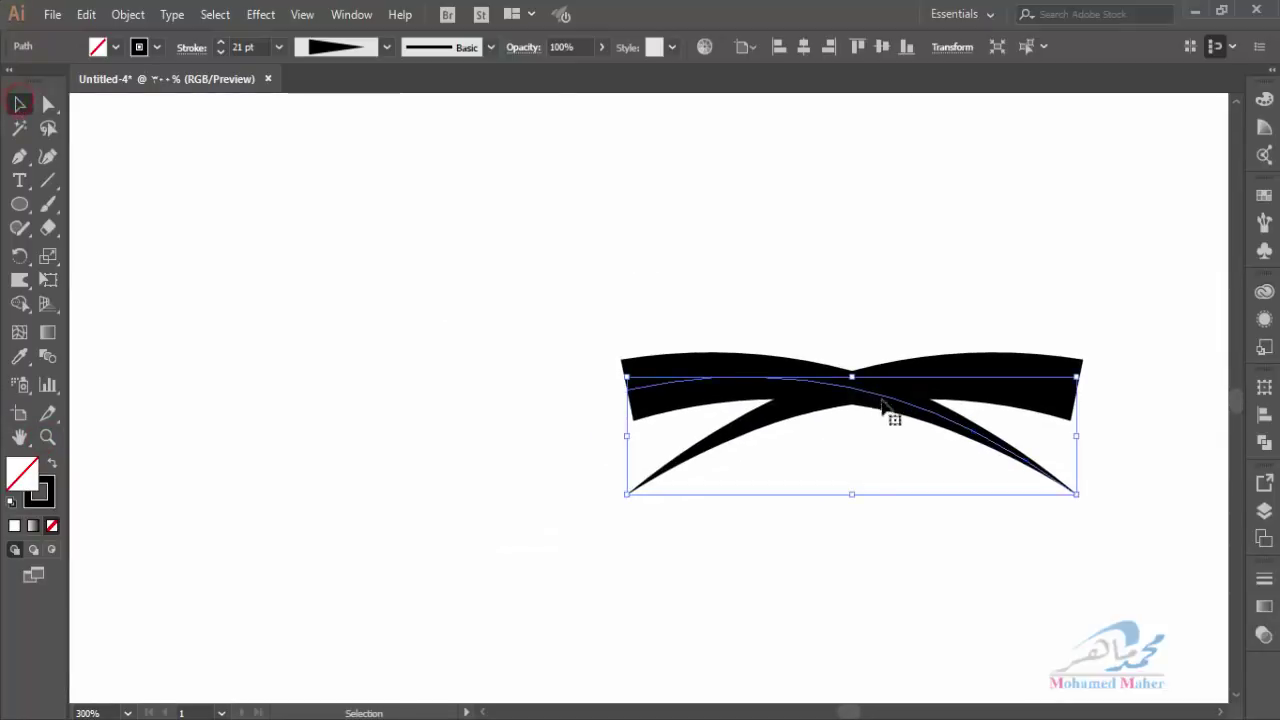
left_click_drag(882, 402, 432, 400)
left_click(729, 580)
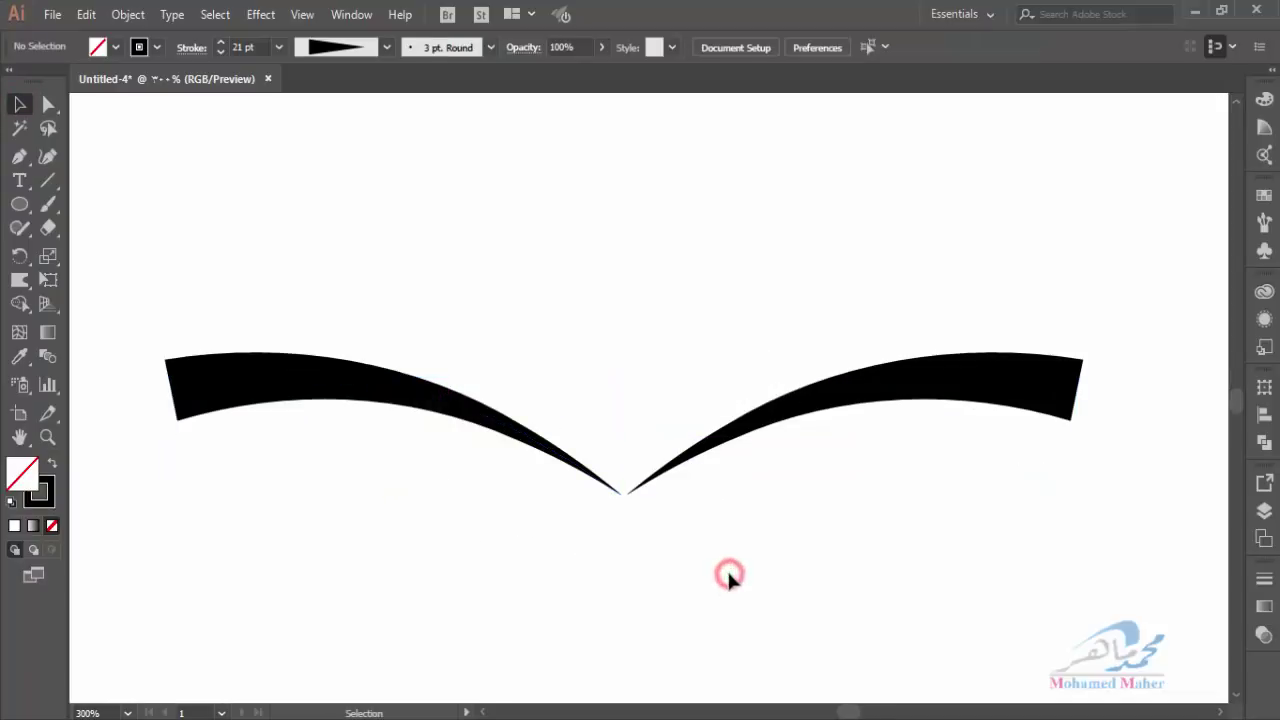
key("ctrl+1")
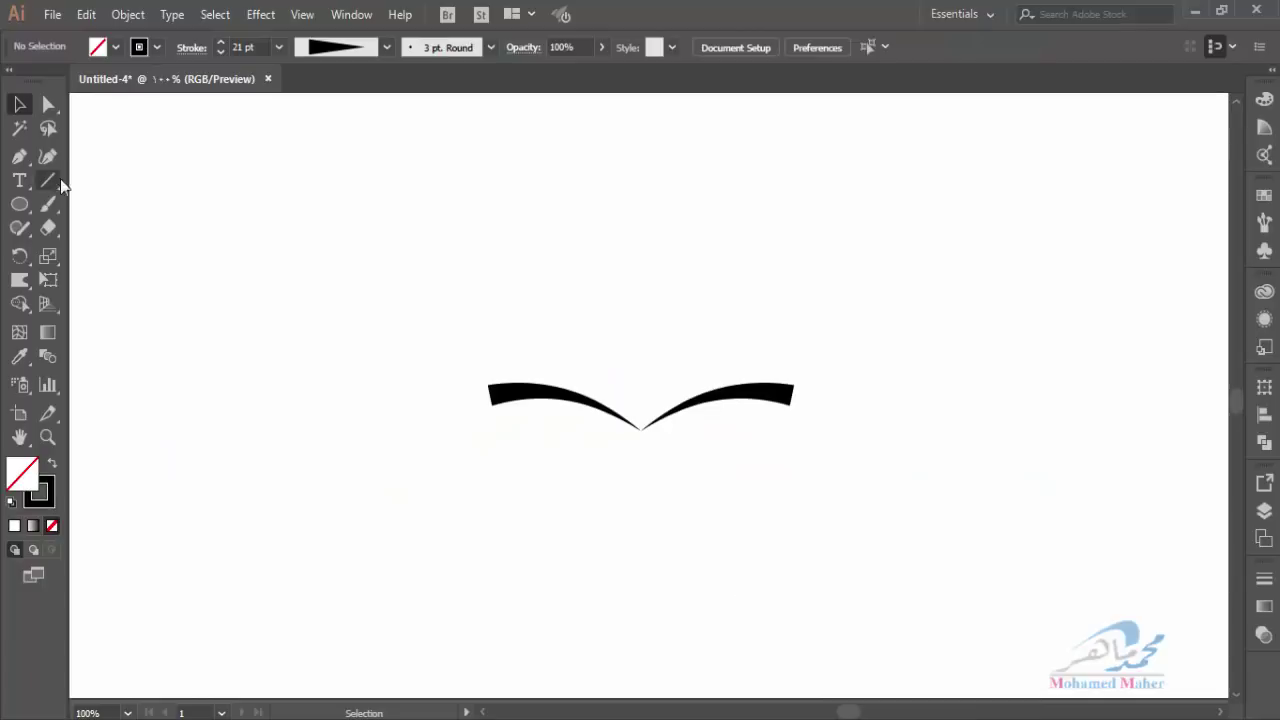
left_click_drag(441, 292, 932, 545)
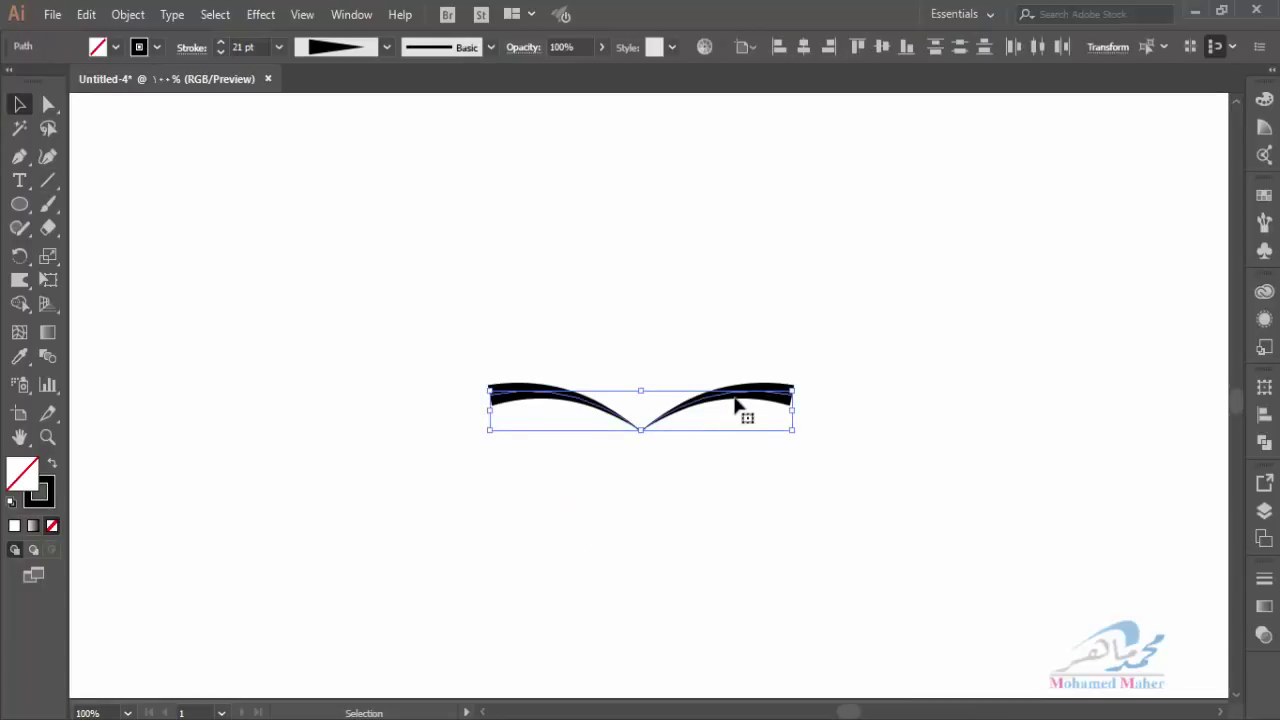
key("ctrl+v")
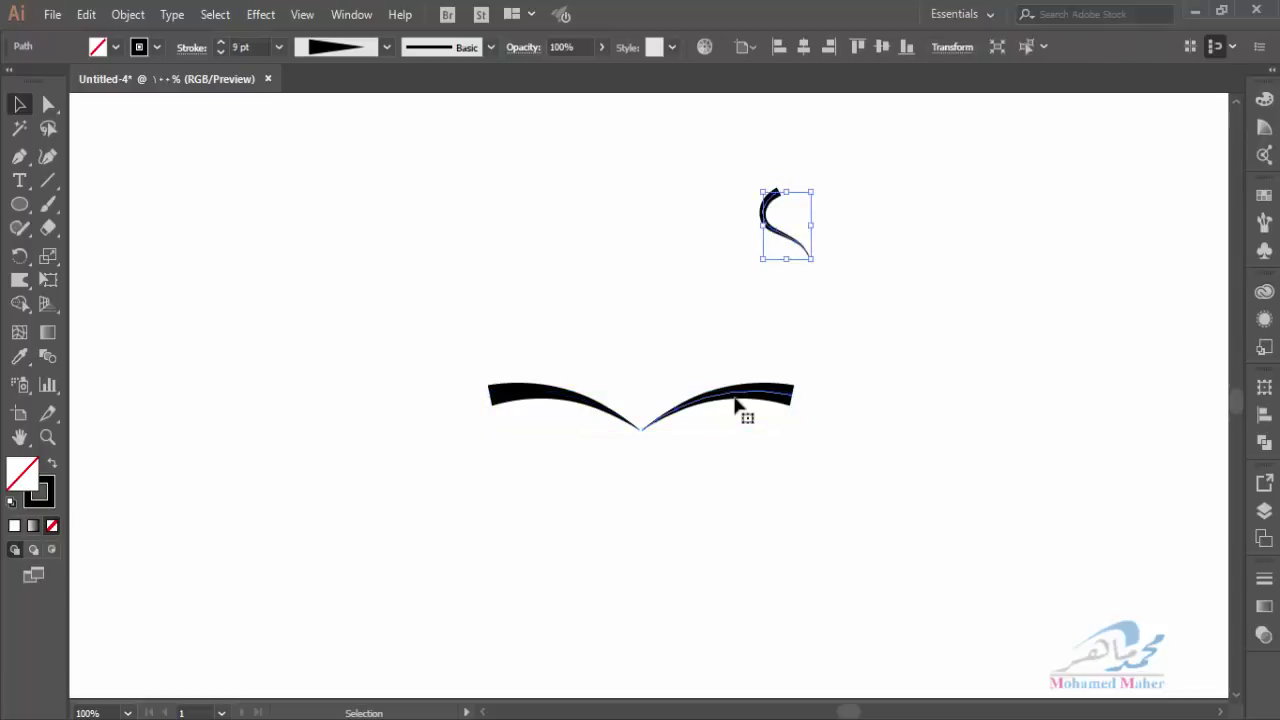
key("a")
key("ctrl+z")
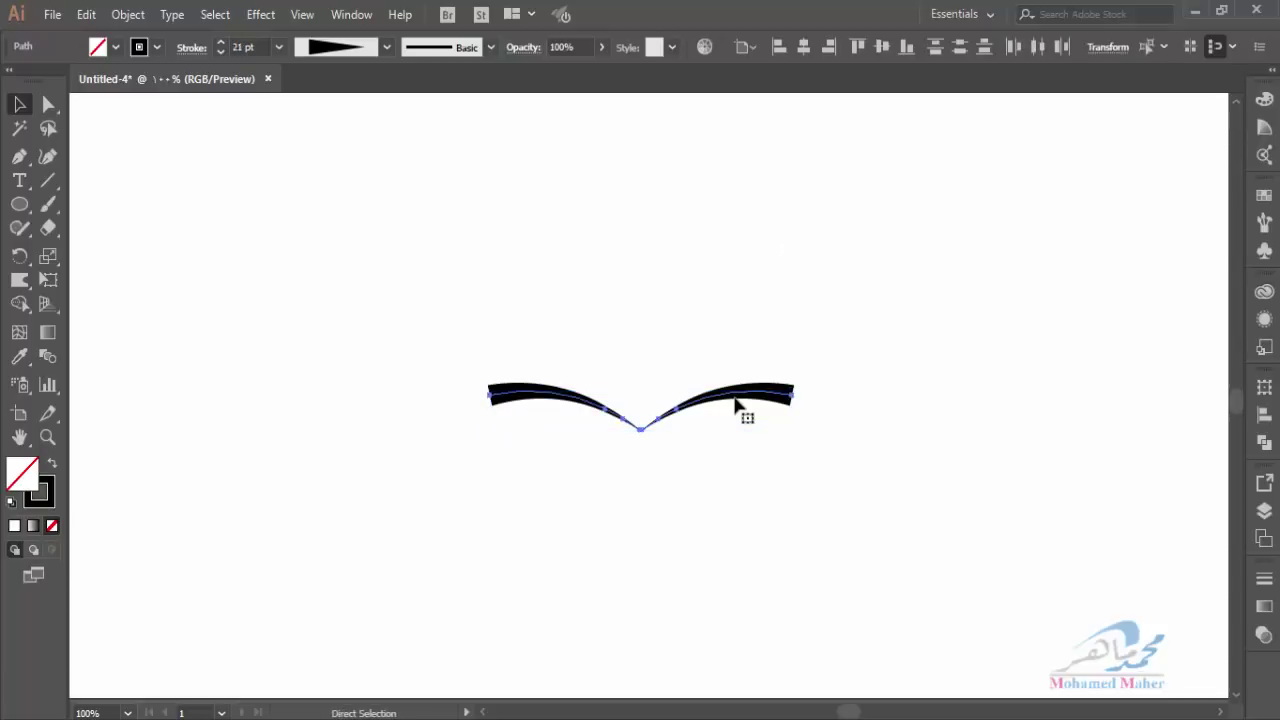
Duplicate the curves slightly downward and narrow the copy toward the centre
key("v")
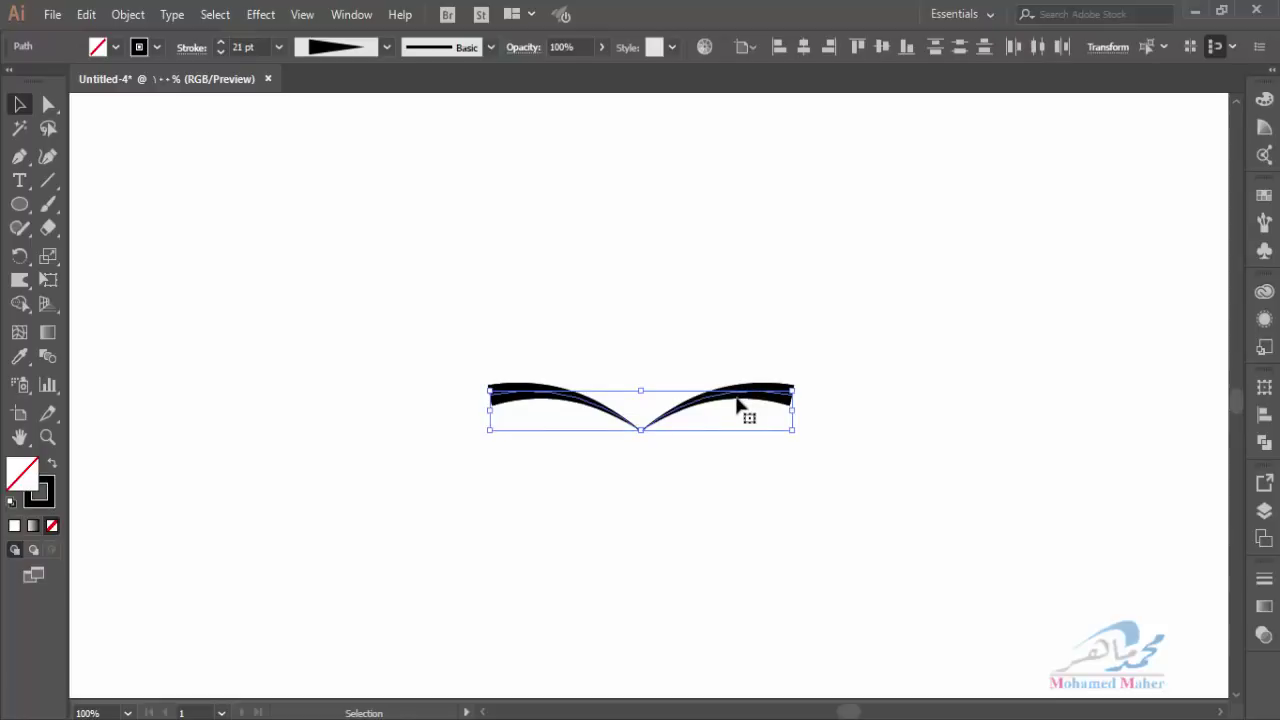
key("alt+Down")
key("alt+Down")
key("alt+Down")
key("alt+Down")
key("alt+Down")
key("alt+Down")
key("alt+Down")
key("alt+Down")
key("alt+Down")
key("alt+Down")
key("alt+Down")
key("alt+Down")
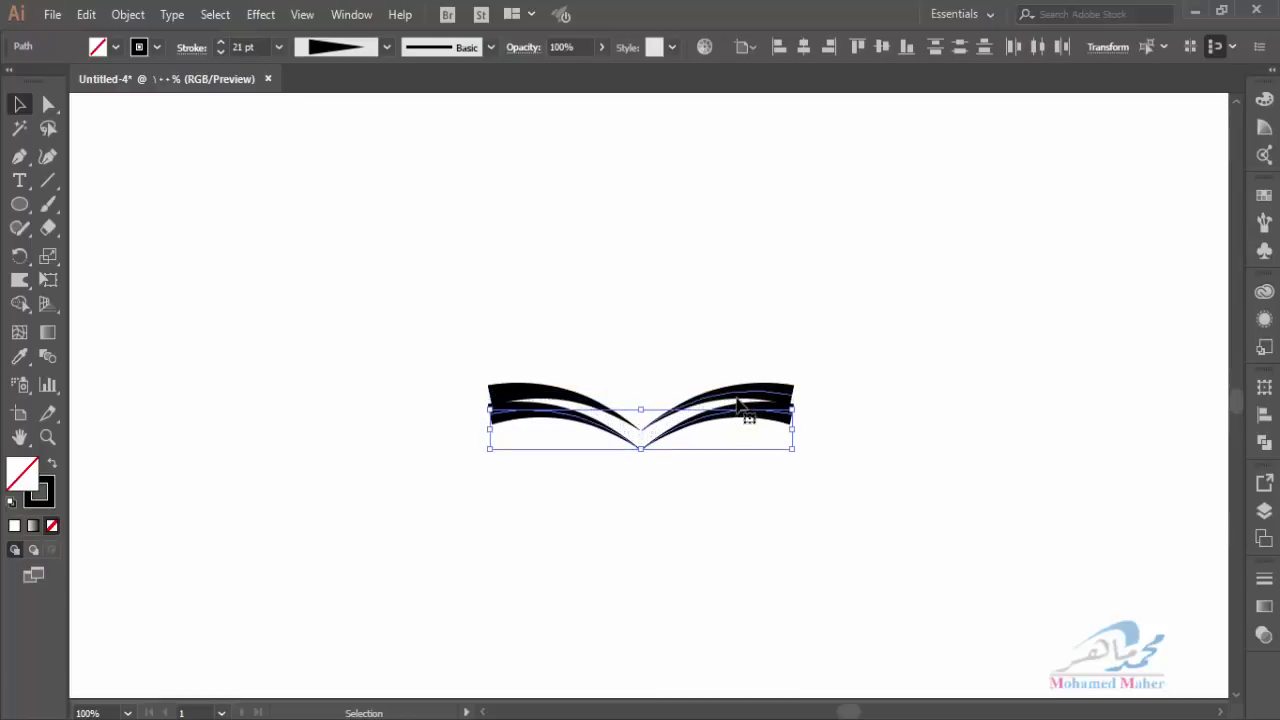
key("alt+Down")
key("alt+Down")
key("alt+Down")
key("alt+Down")
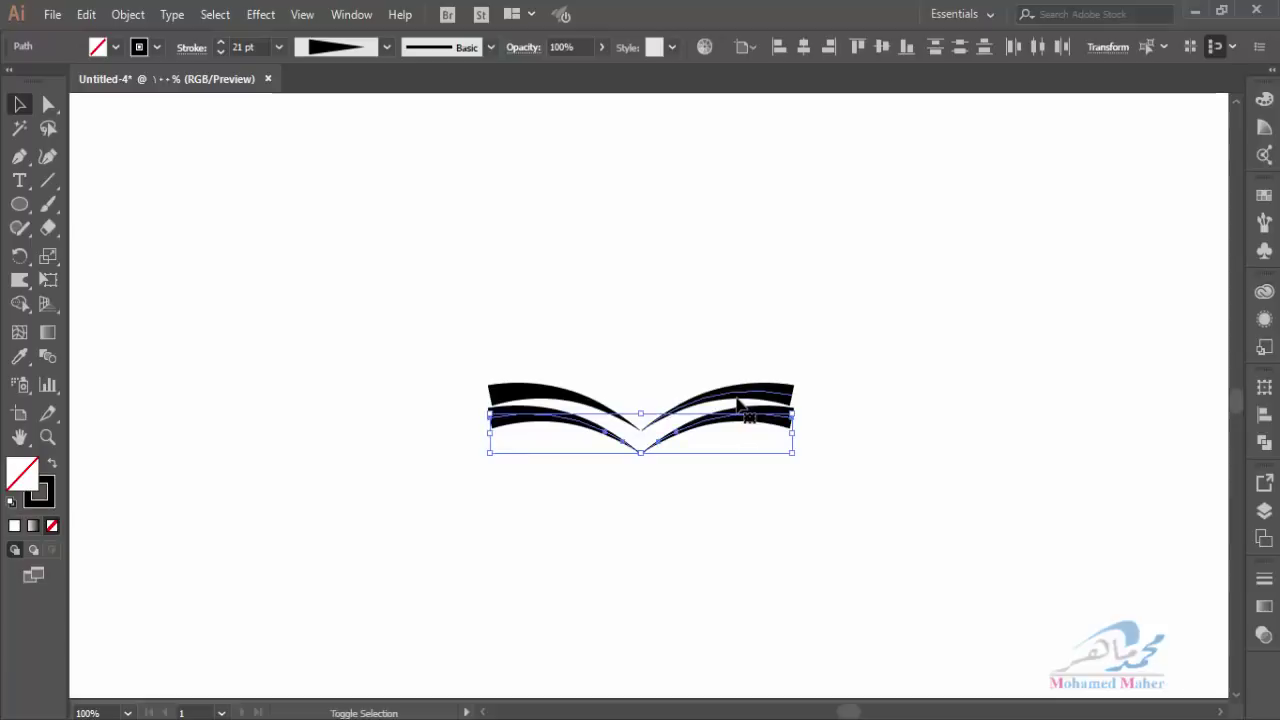
left_click_drag(798, 408, 767, 413)
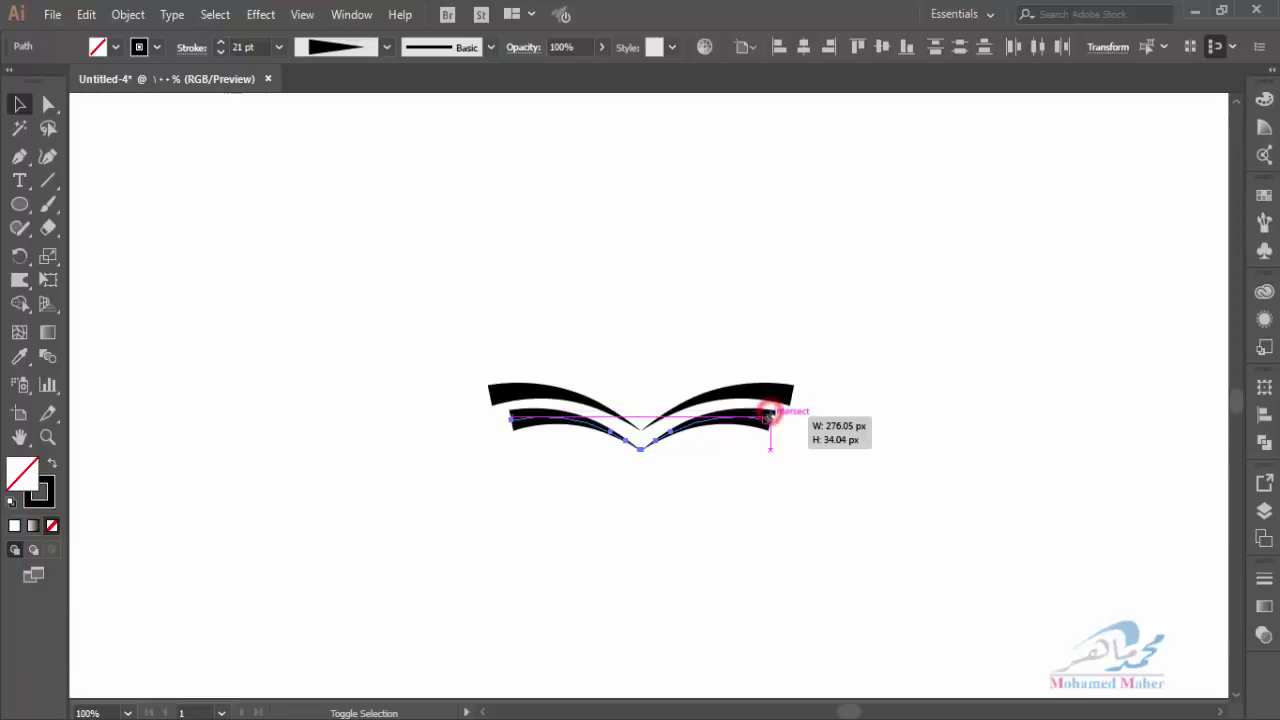
left_click(752, 497)
Move the whole drawing down about 80 px and zoom to 200% on the layered curves
left_click_drag(320, 240, 843, 537)
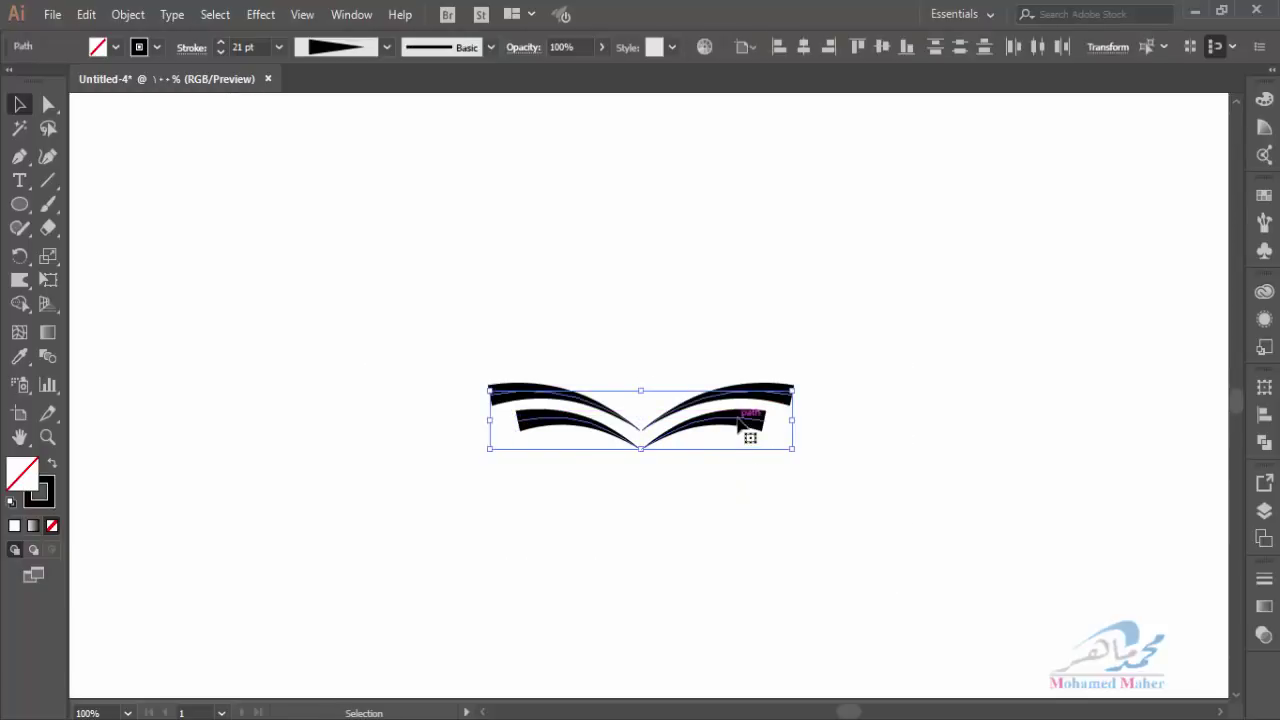
left_click_drag(749, 430, 616, 492)
left_click(466, 383)
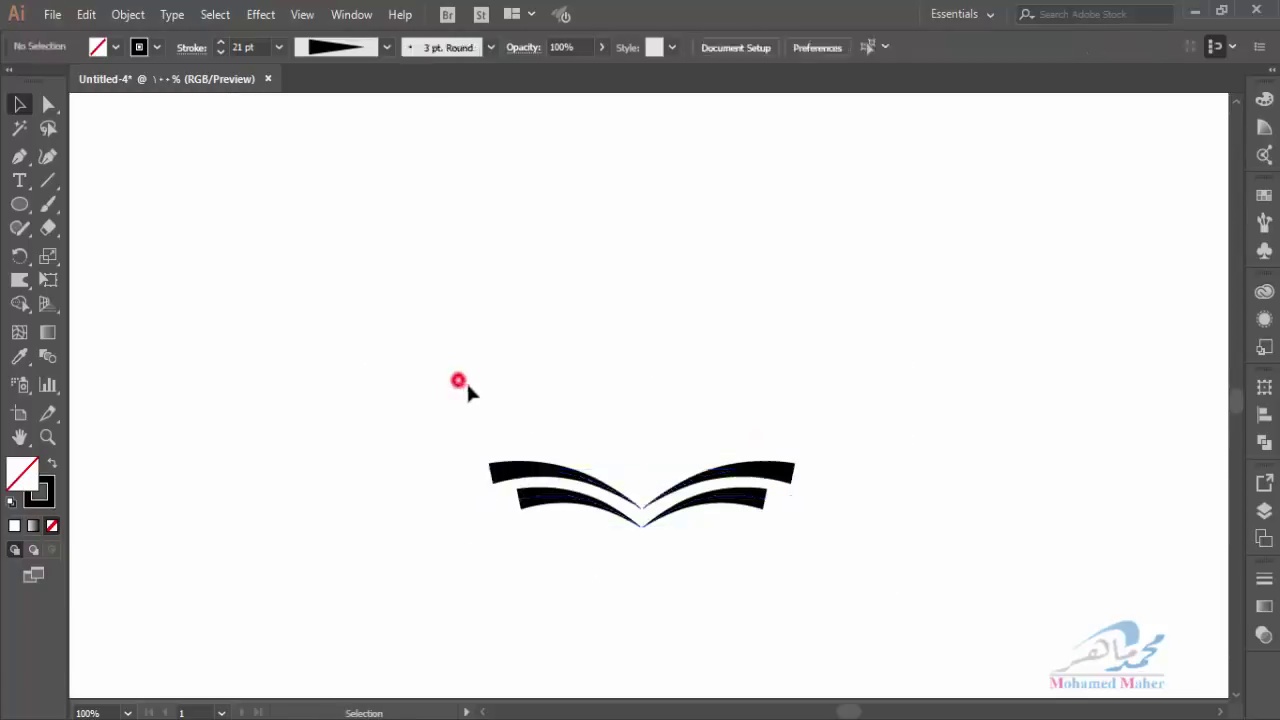
left_click_drag(411, 290, 917, 603)
scroll(457, 377, "down", 1)
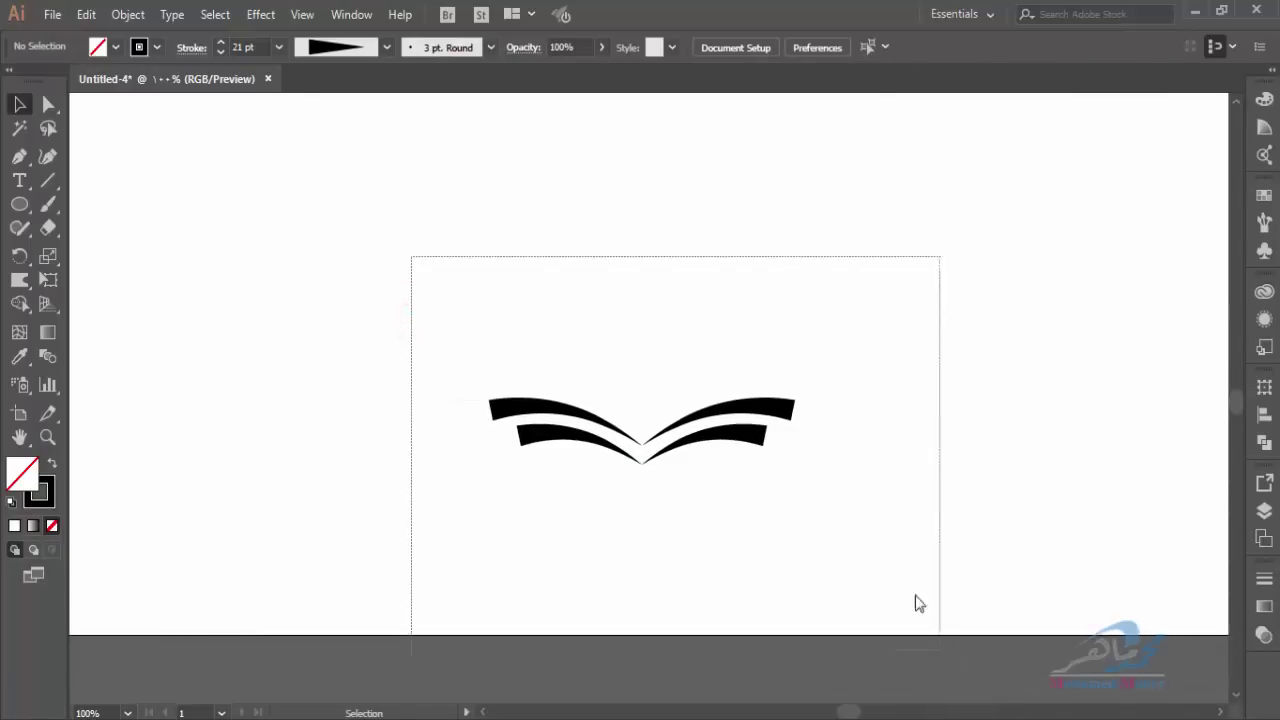
left_click(46, 438)
left_click(742, 445)
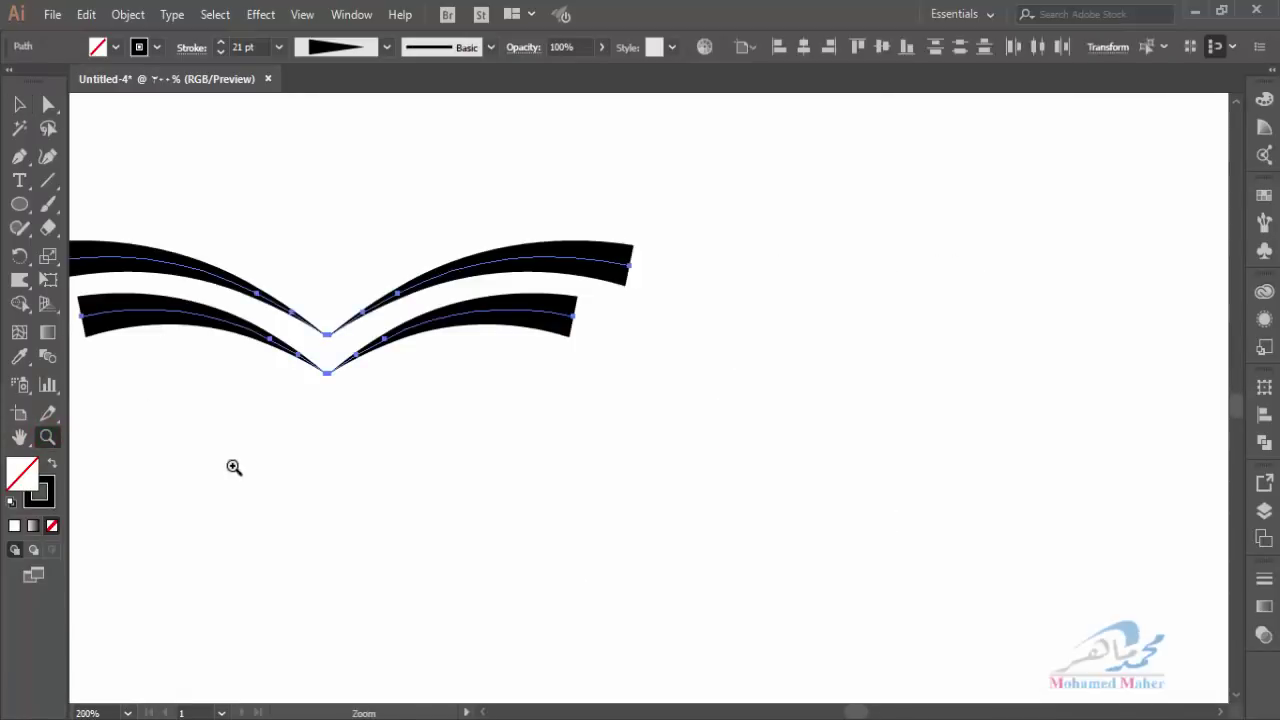
Select the left lower curve and reduce its stroke weight to 17 pt
left_click_drag(363, 437, 500, 491)
key("a")
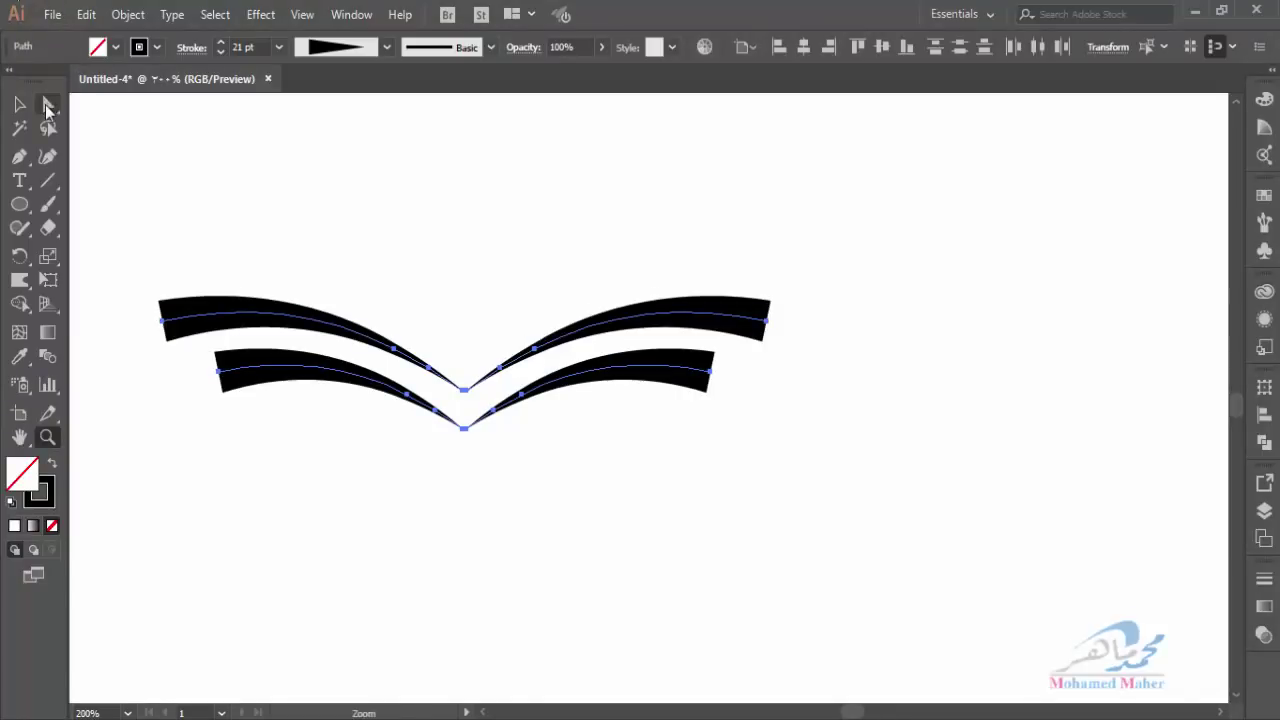
left_click(342, 526)
left_click(314, 374)
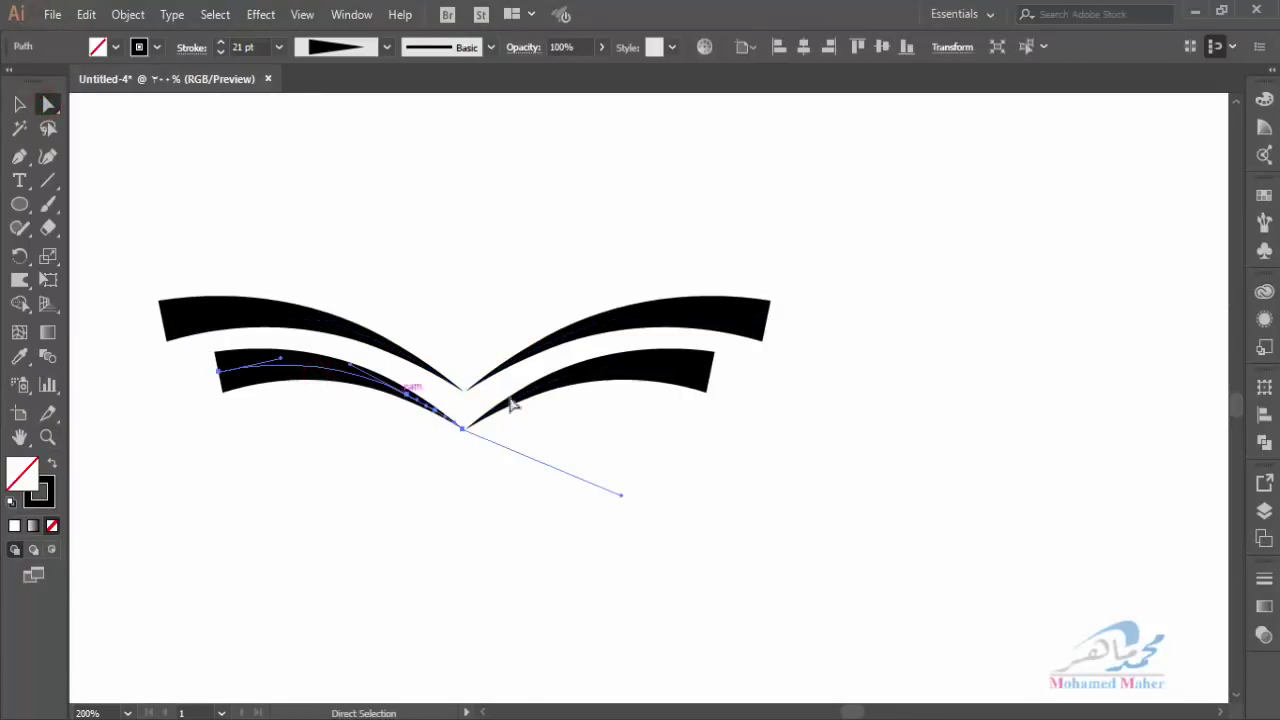
left_click(606, 372)
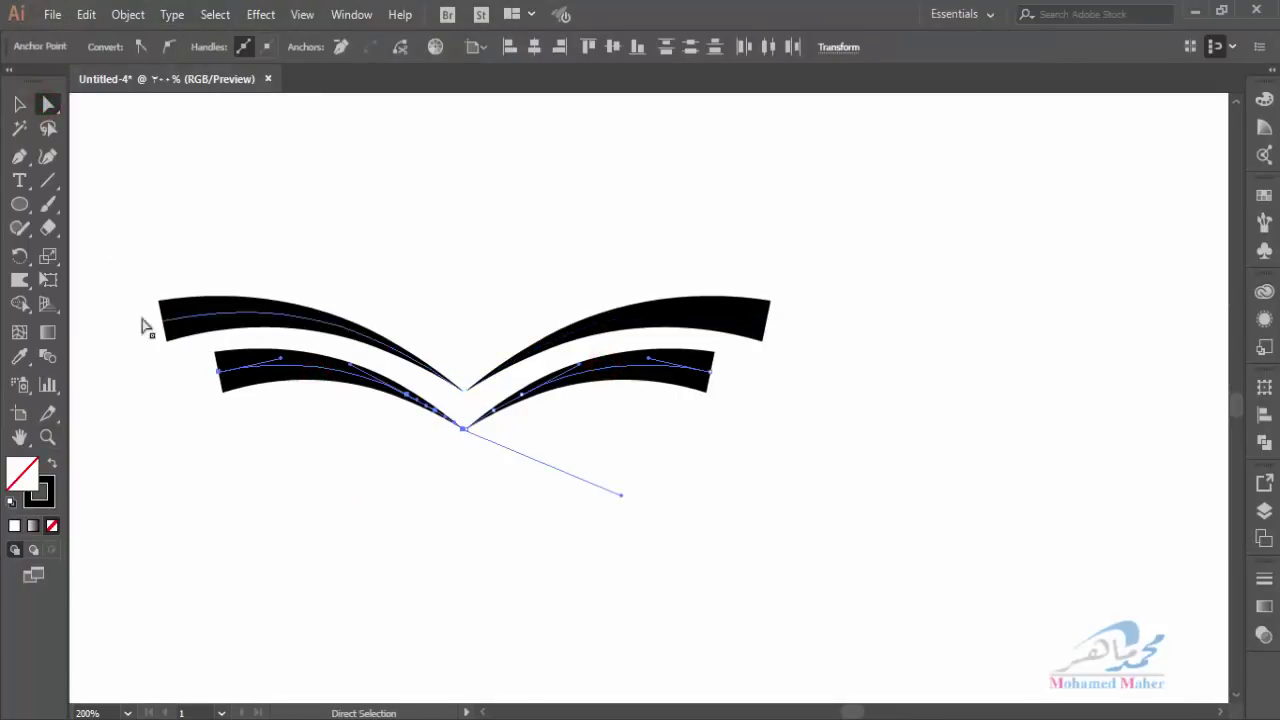
left_click(15, 104)
left_click(303, 491)
left_click_drag(309, 480, 342, 383)
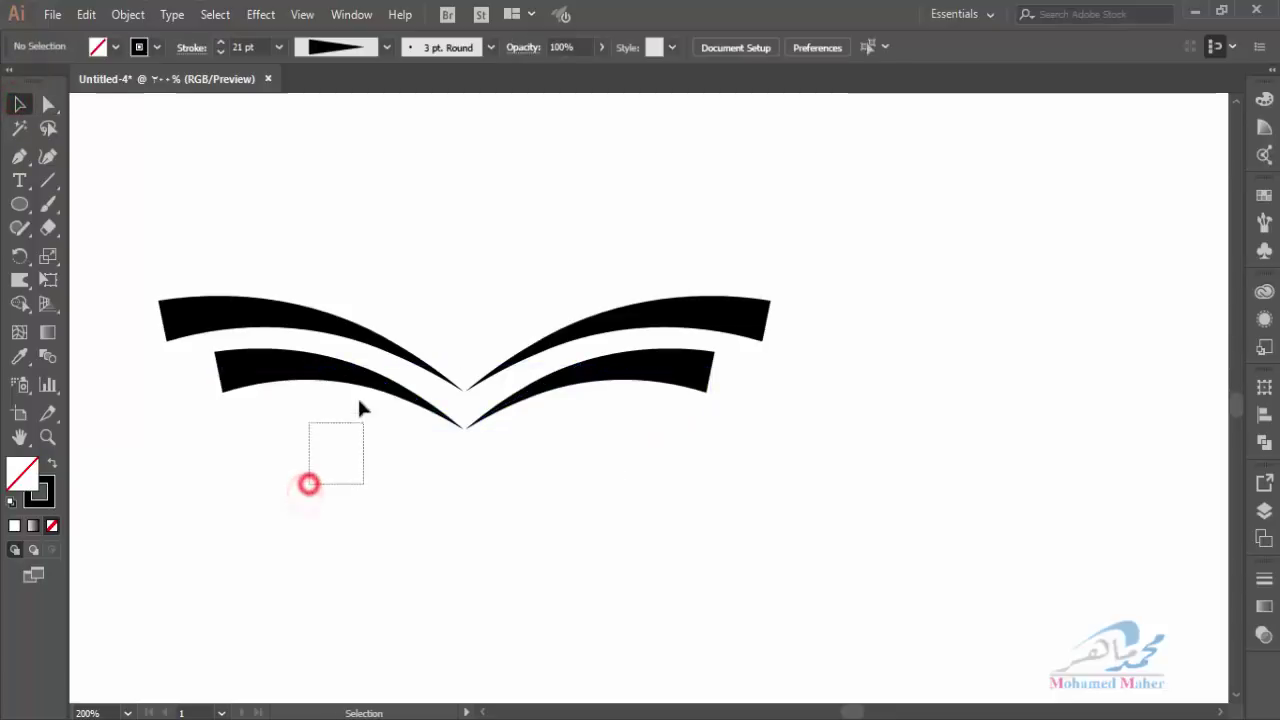
left_click(220, 53)
left_click(220, 53)
left_click(220, 53)
left_click(220, 53)
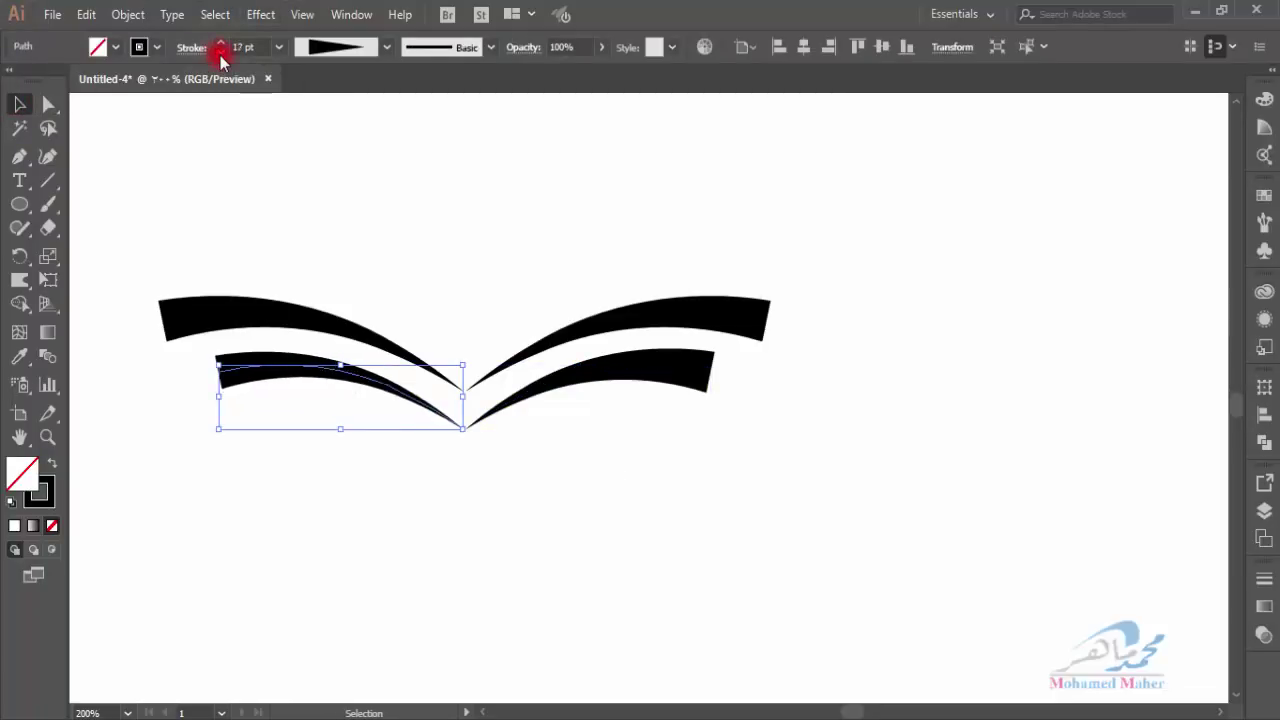
Reduce the right lower curve's stroke to 16 pt, then select all four curves
left_click(650, 380)
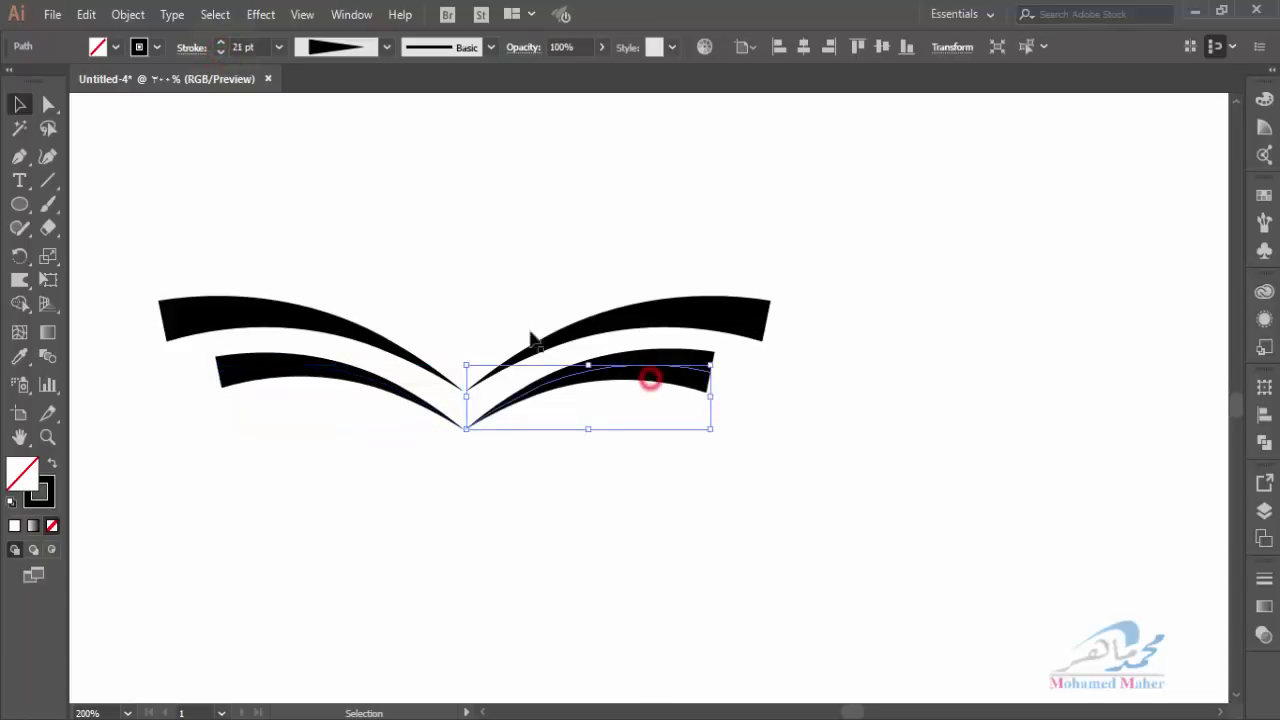
left_click(221, 53)
left_click(221, 53)
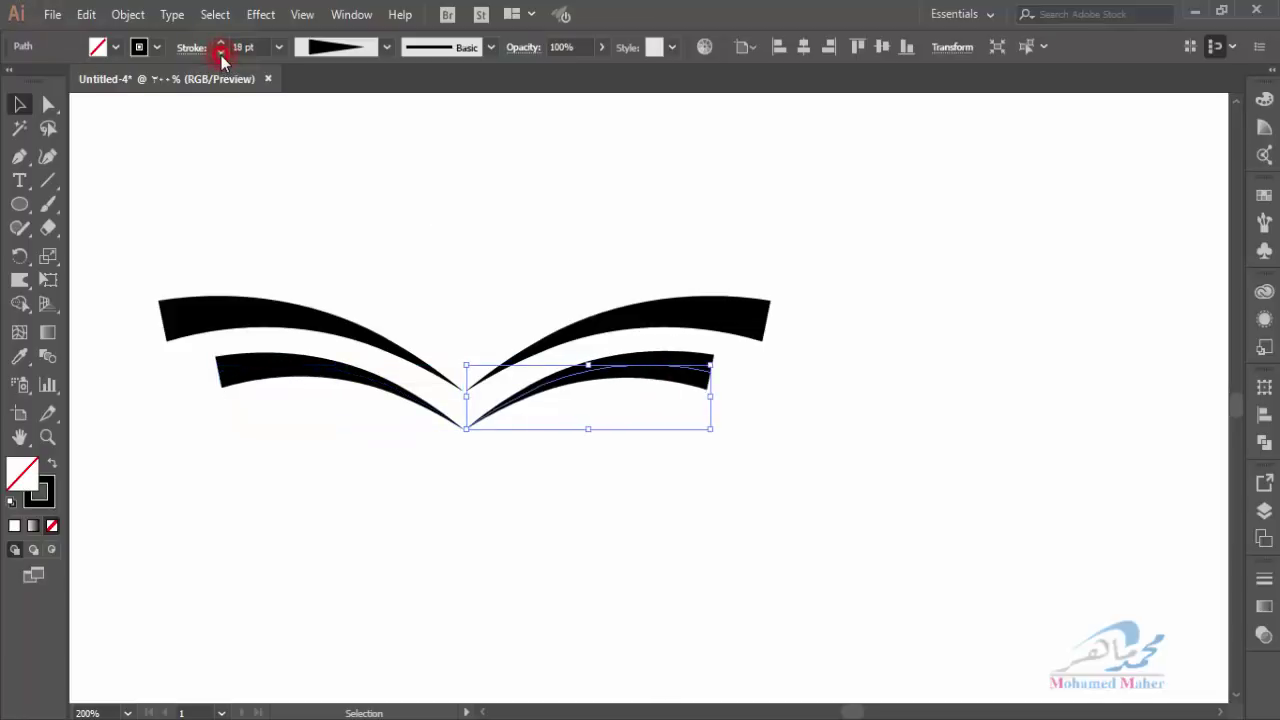
left_click(221, 55)
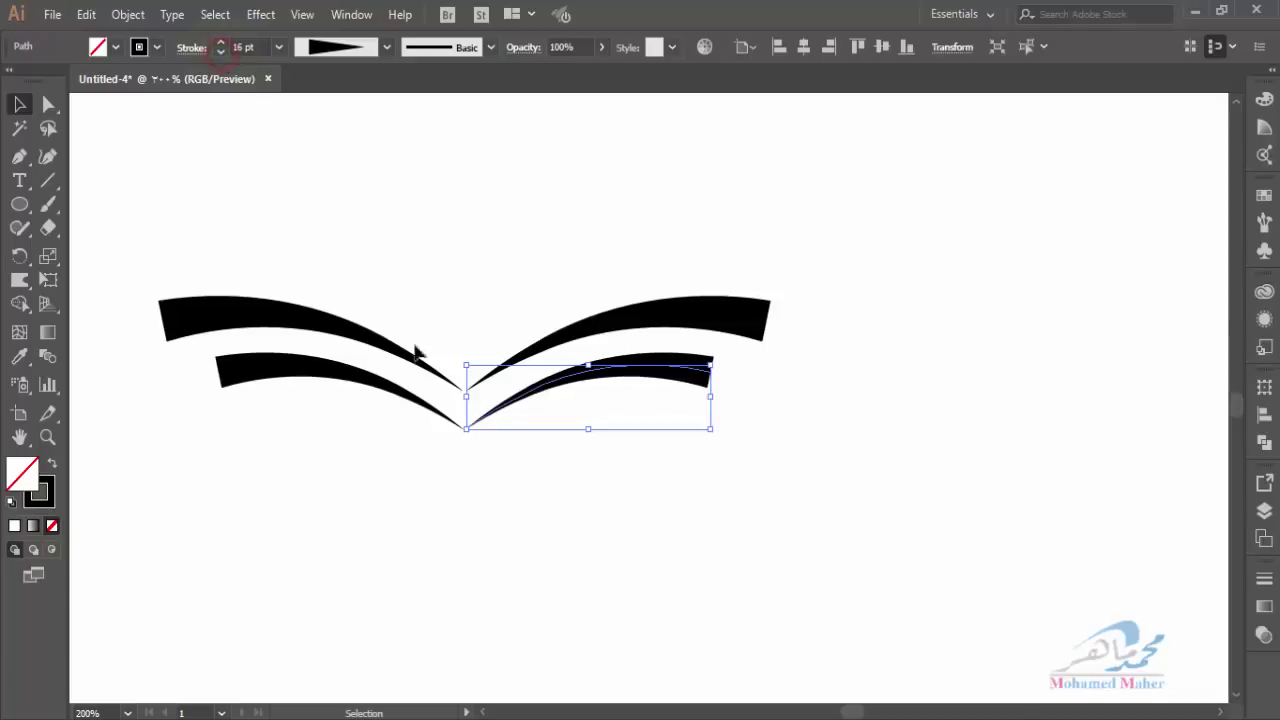
left_click(491, 517)
left_click_drag(175, 215, 894, 561)
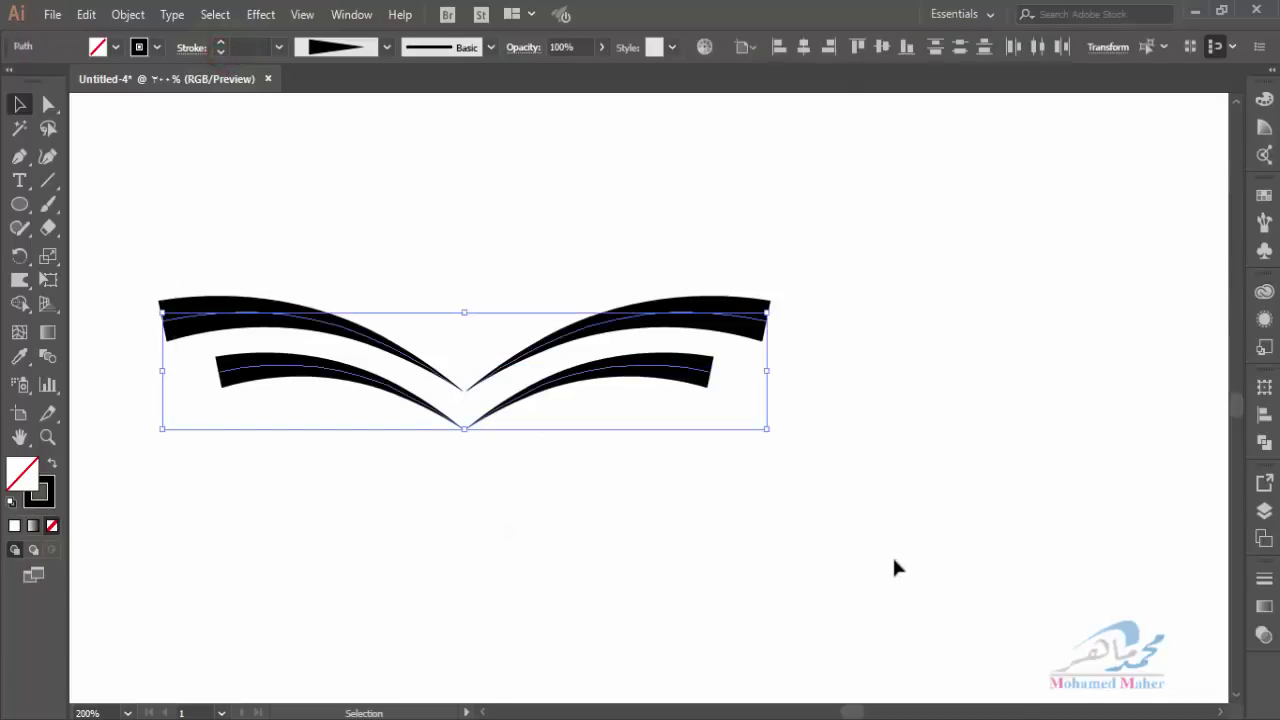
Expand the four book strokes into filled shapes and group them
left_click(118, 16)
left_click(237, 230)
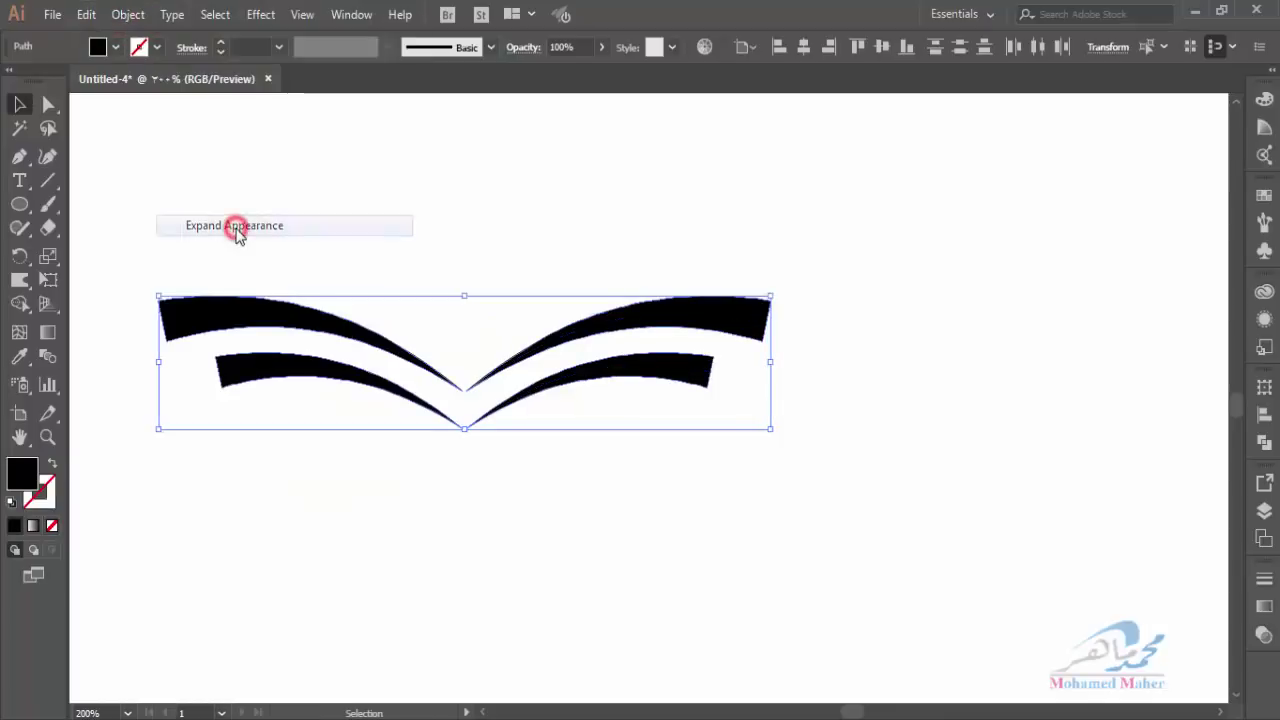
right_click(318, 329)
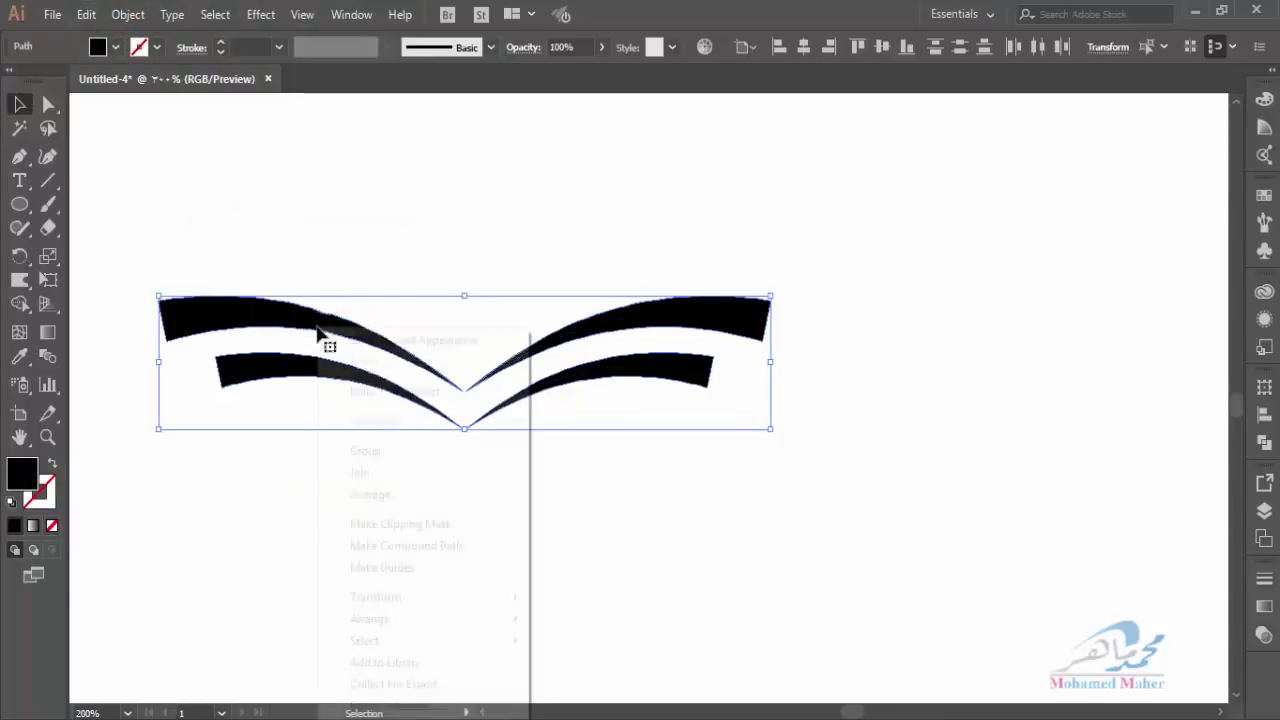
left_click(374, 450)
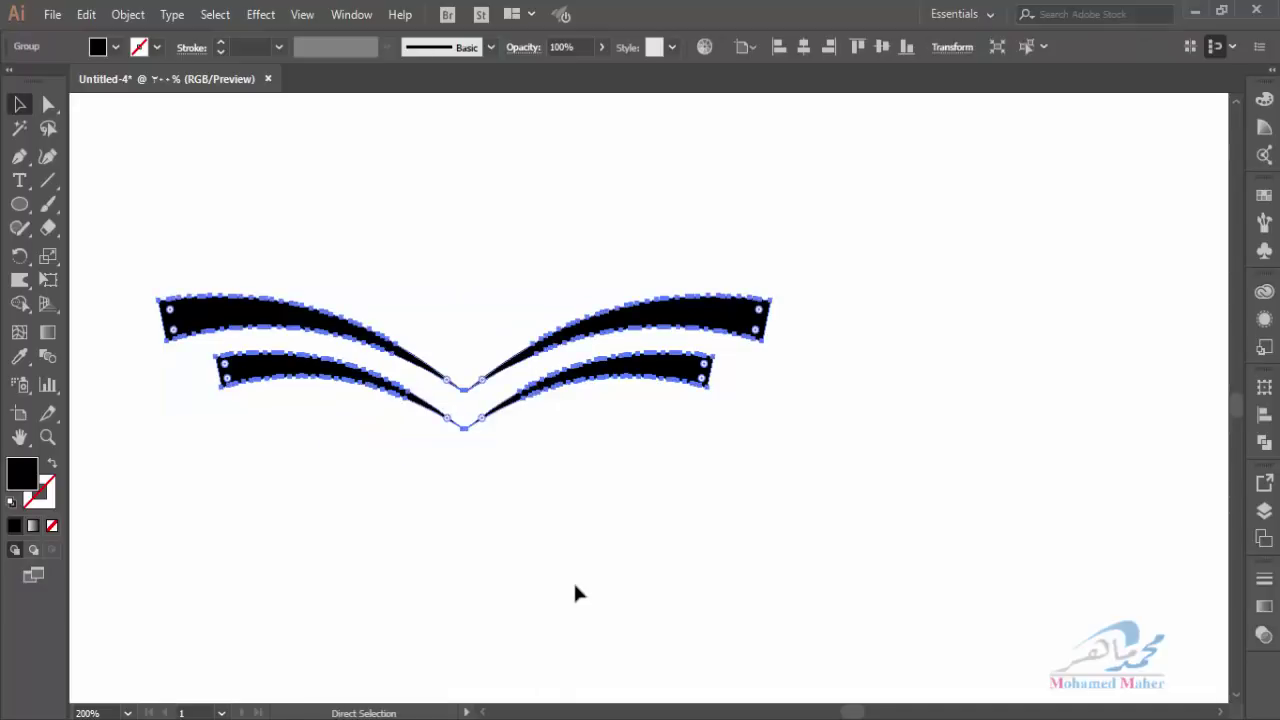
Zoom out and move the grouped book shape up and right toward the artboard centre
key("v")
left_click(624, 614)
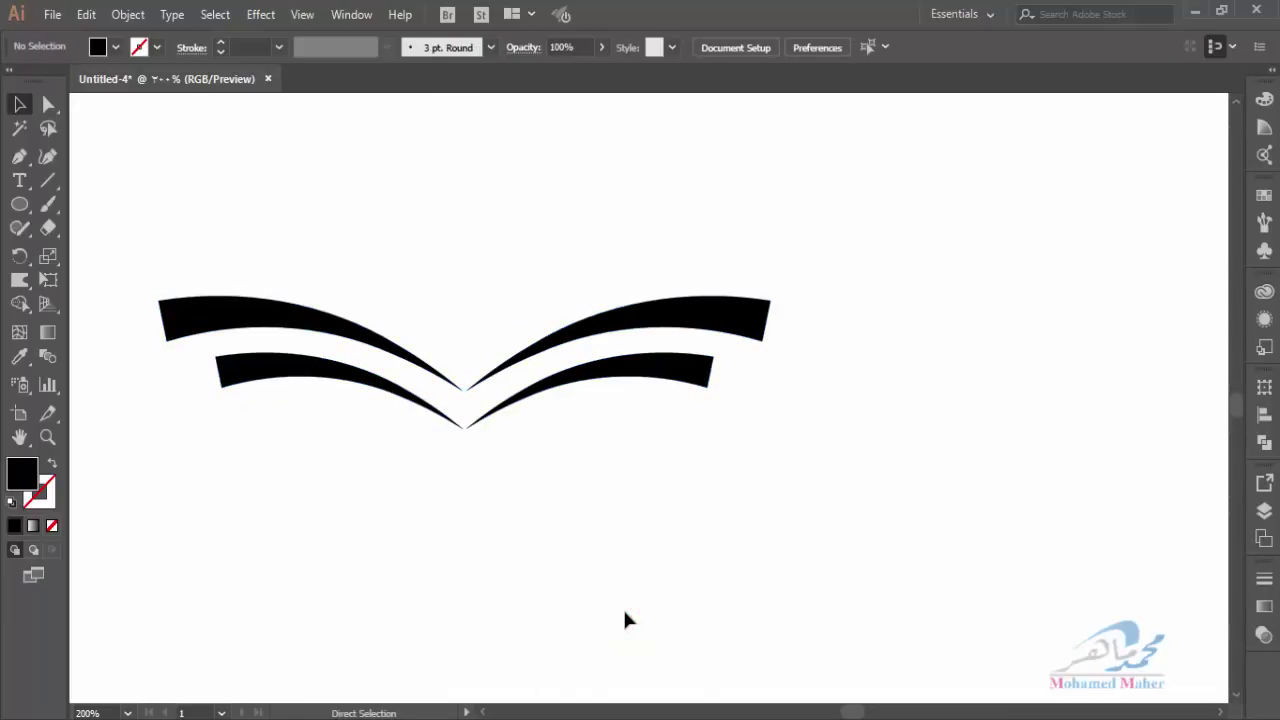
key("ctrl+minus")
key("ctrl+minus")
key("ctrl+minus")
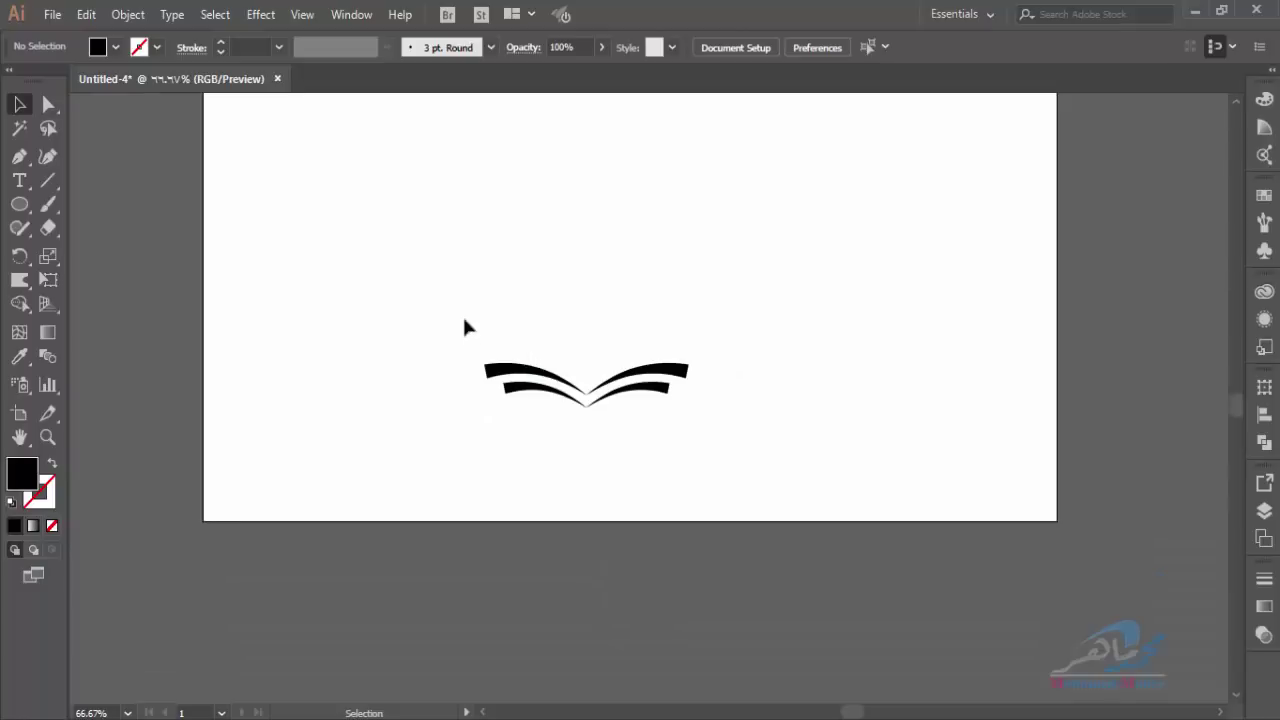
left_click_drag(464, 326, 654, 451)
mouse_move(610, 402)
left_mouse_down()
mouse_move(704, 360)
mouse_move(697, 368)
left_mouse_up()
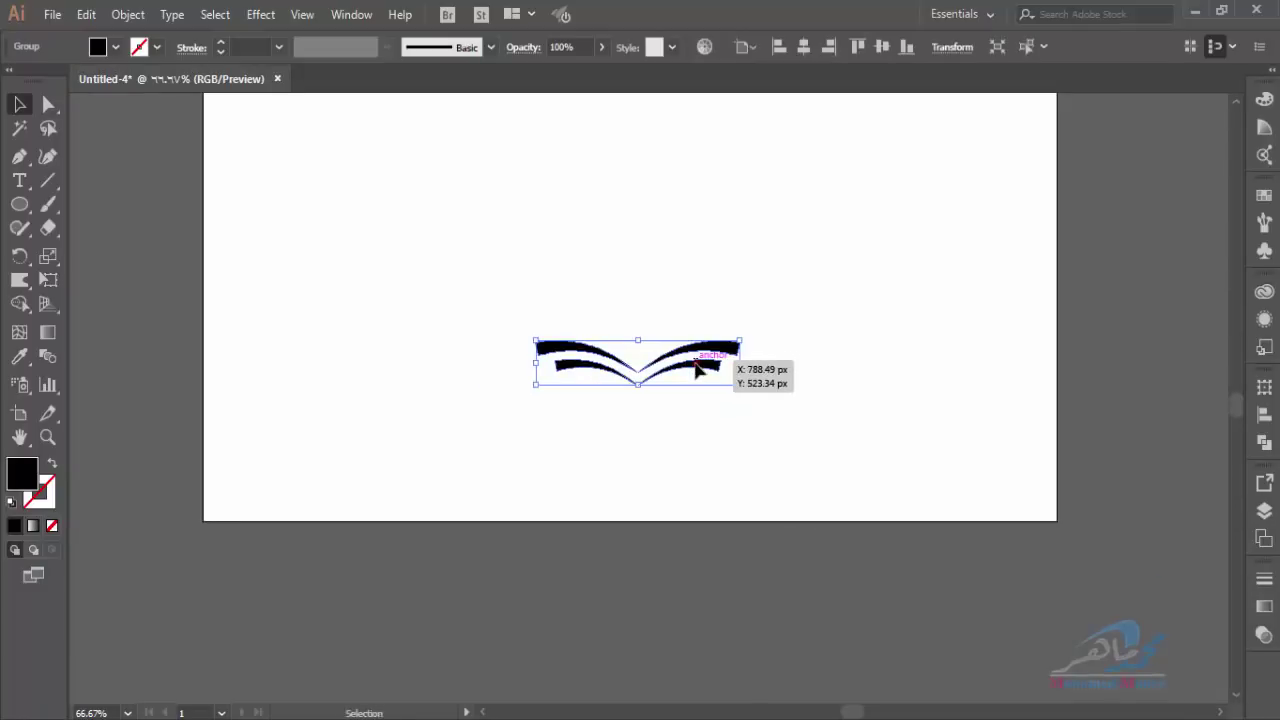
left_click(566, 432)
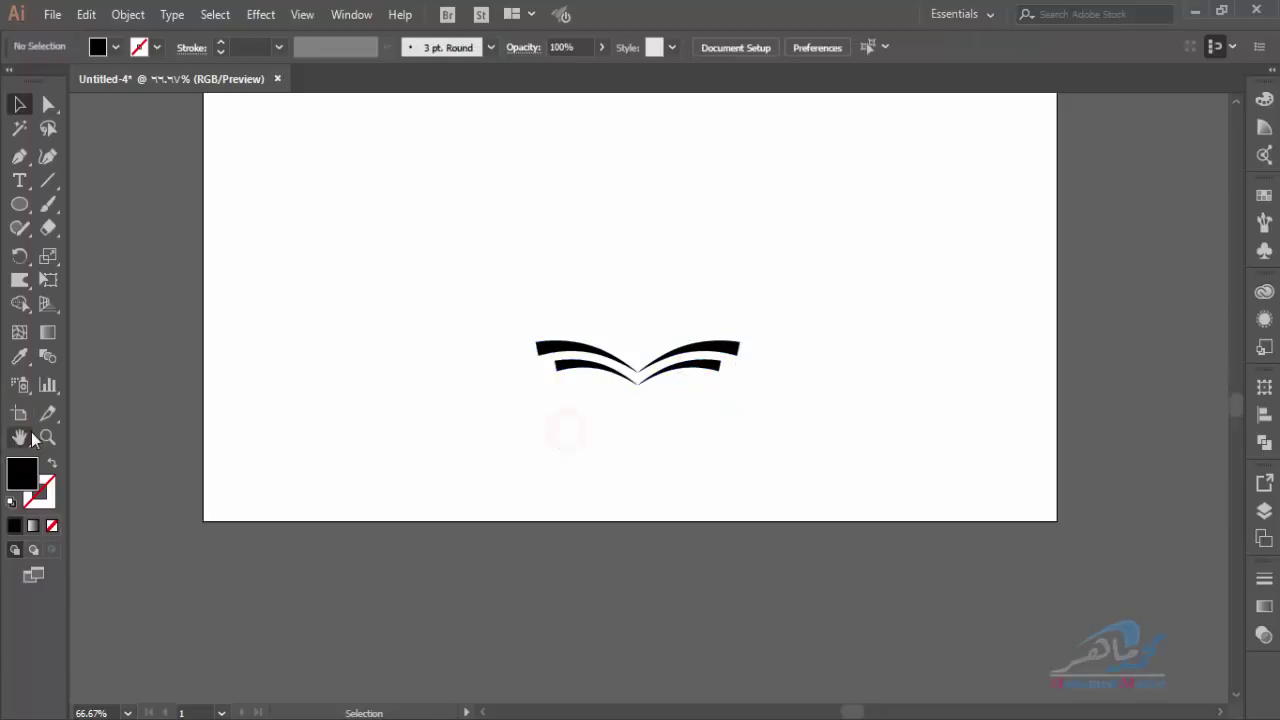
left_click(43, 437)
scroll(499, 412, "up", 2)
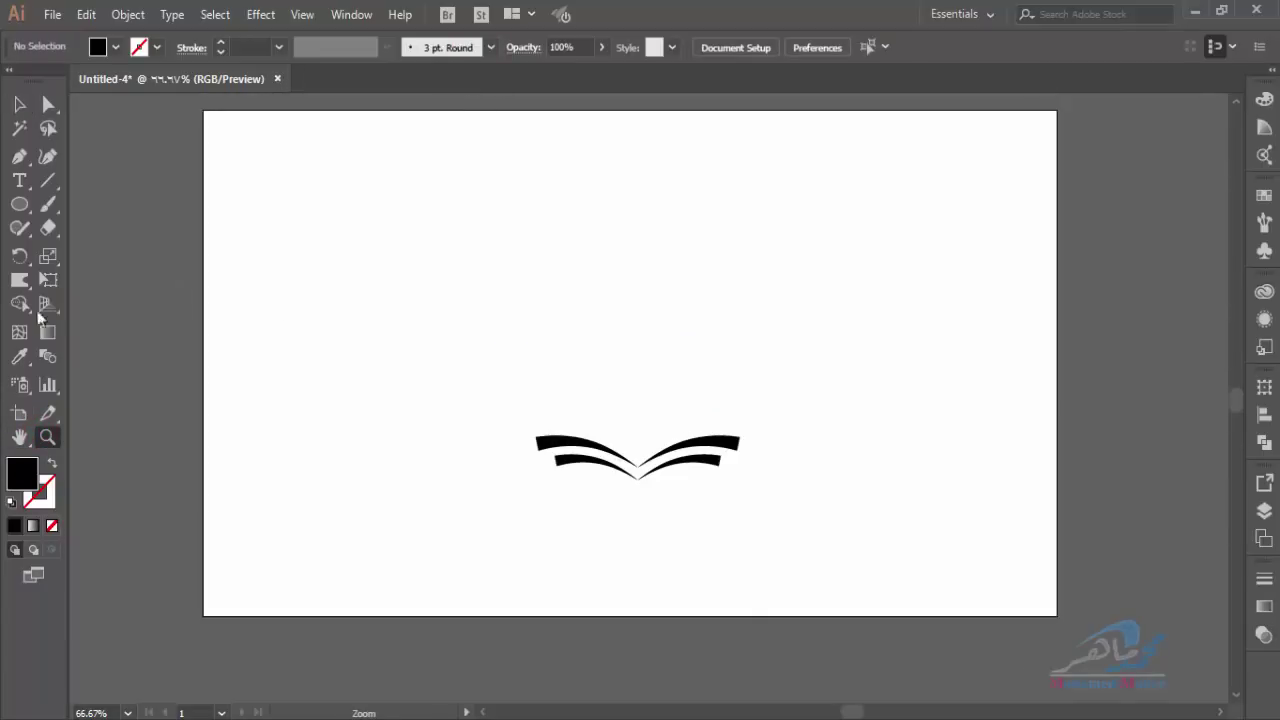
left_click(19, 180)
Type 'بالقرآن نحيا' at 44 pt in a new text object above the book
left_click(698, 317)
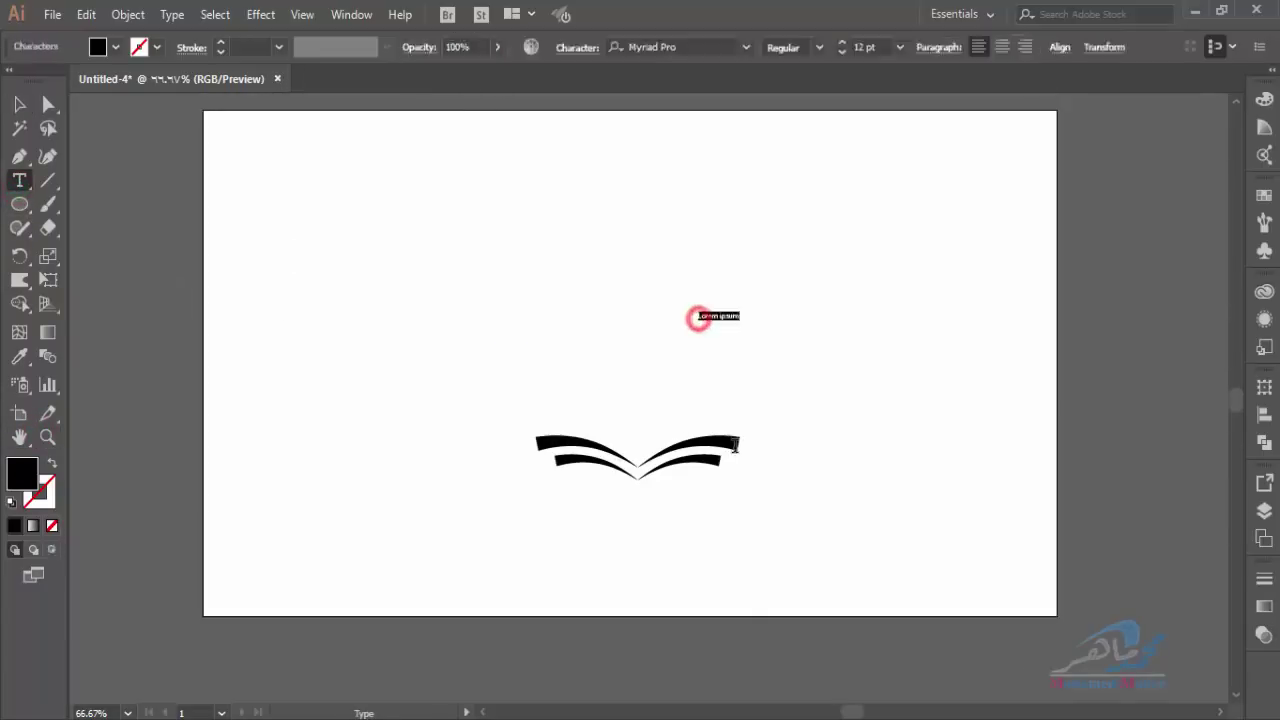
left_click(840, 44)
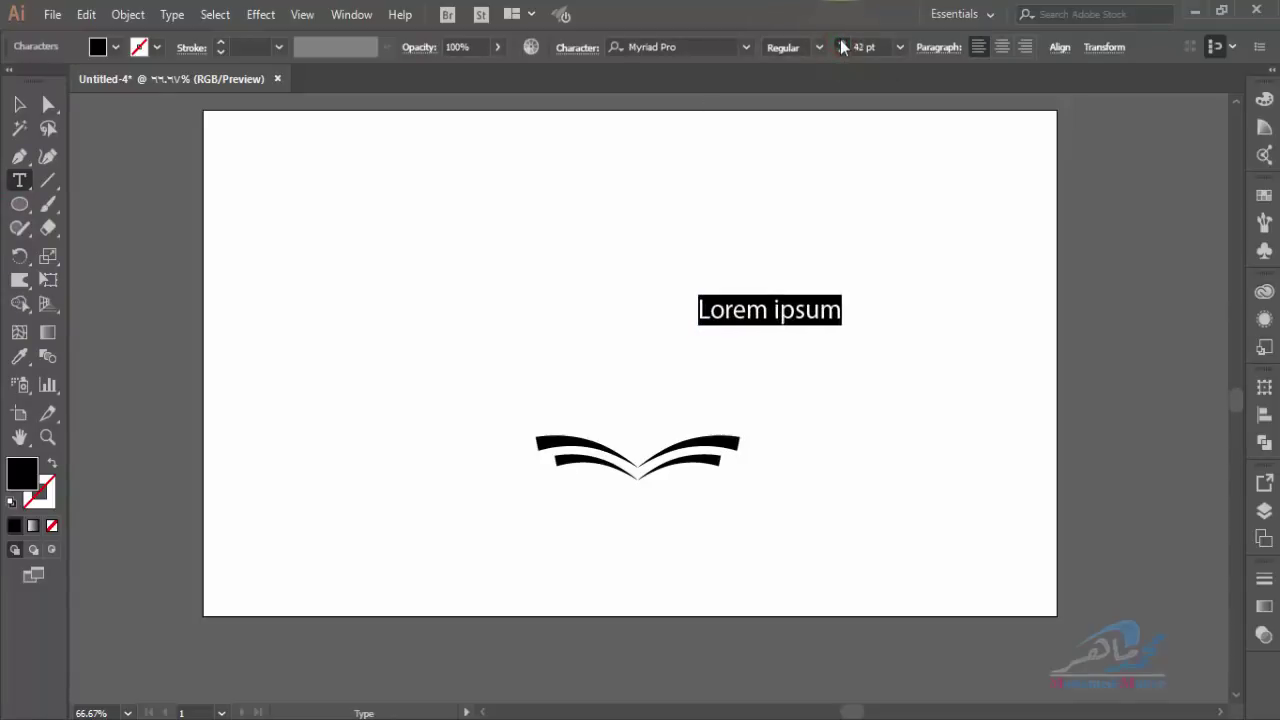
left_click(840, 43)
type("بالقر")
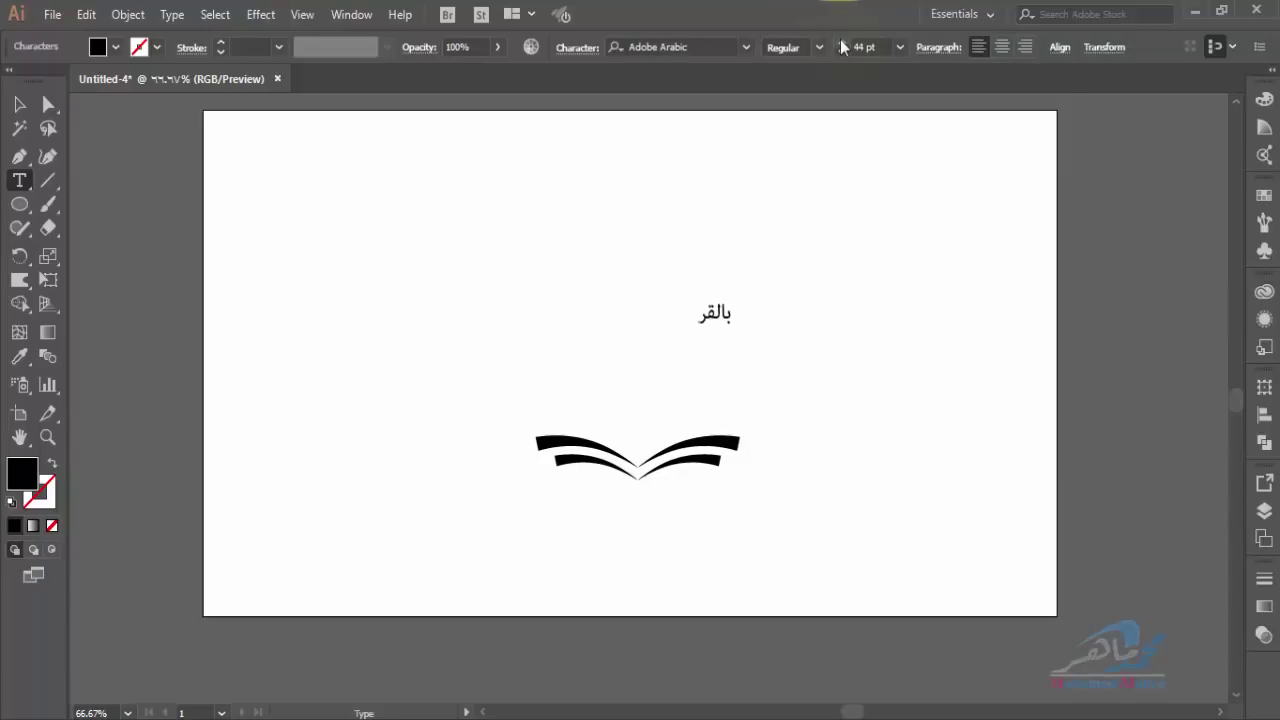
type("آن نح")
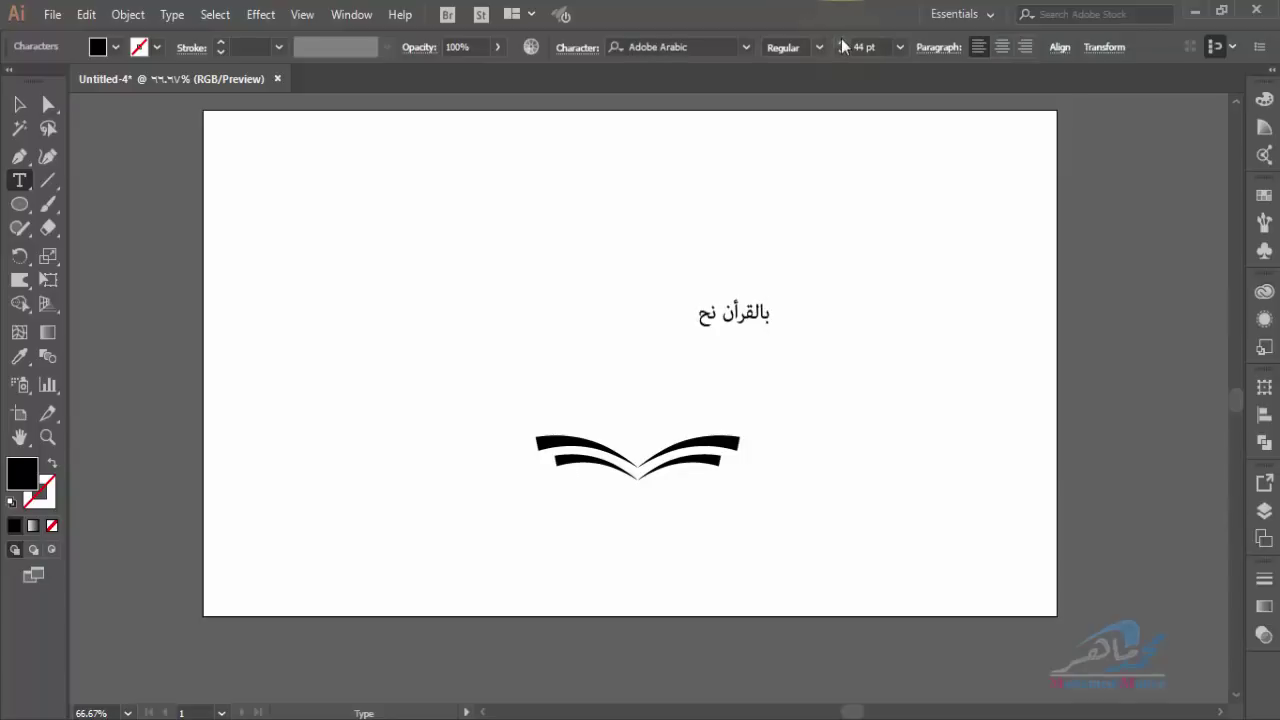
type("يا")
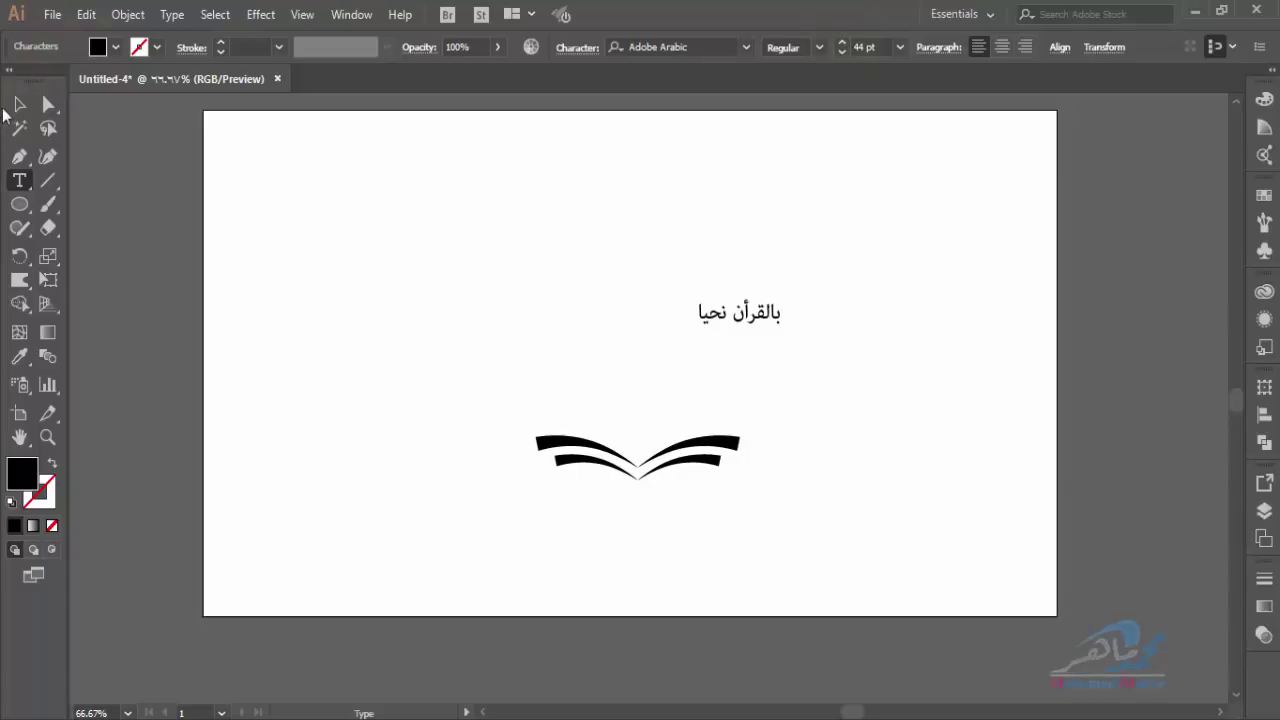
Enlarge the Arabic text to 93 pt and centre it just above the book shape
left_click(18, 103)
left_click_drag(755, 323, 648, 427)
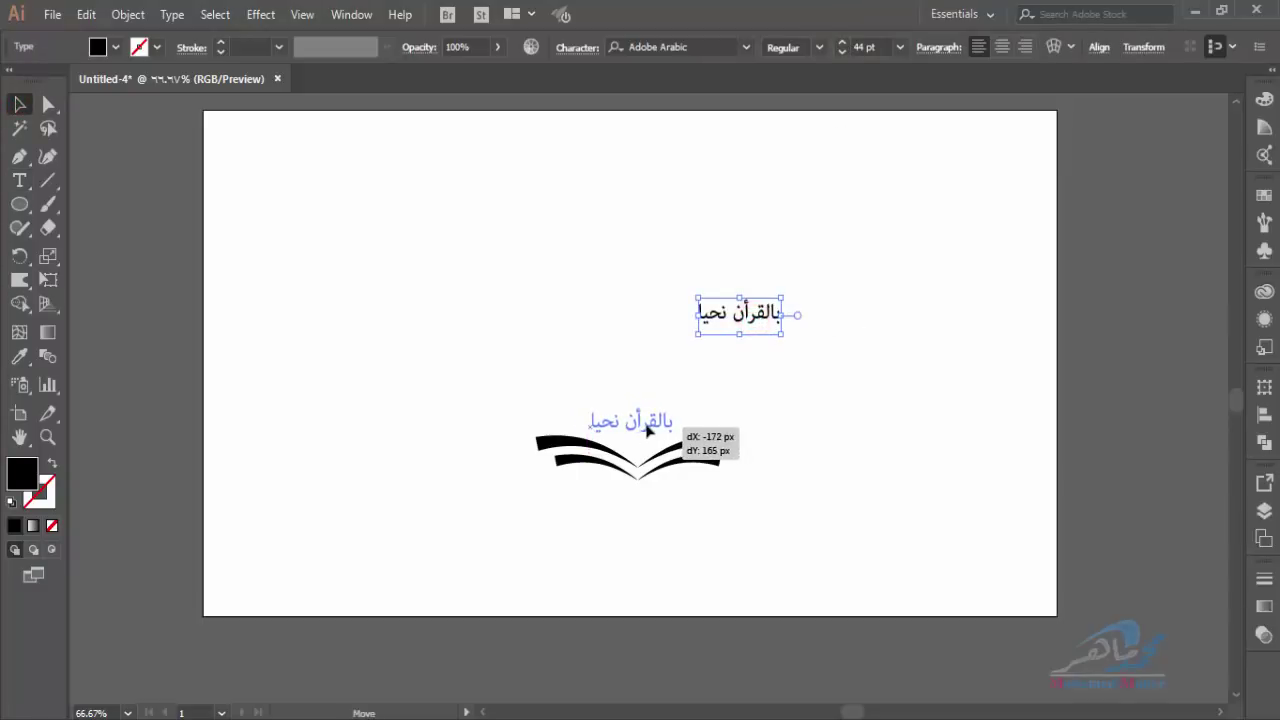
left_click(840, 47)
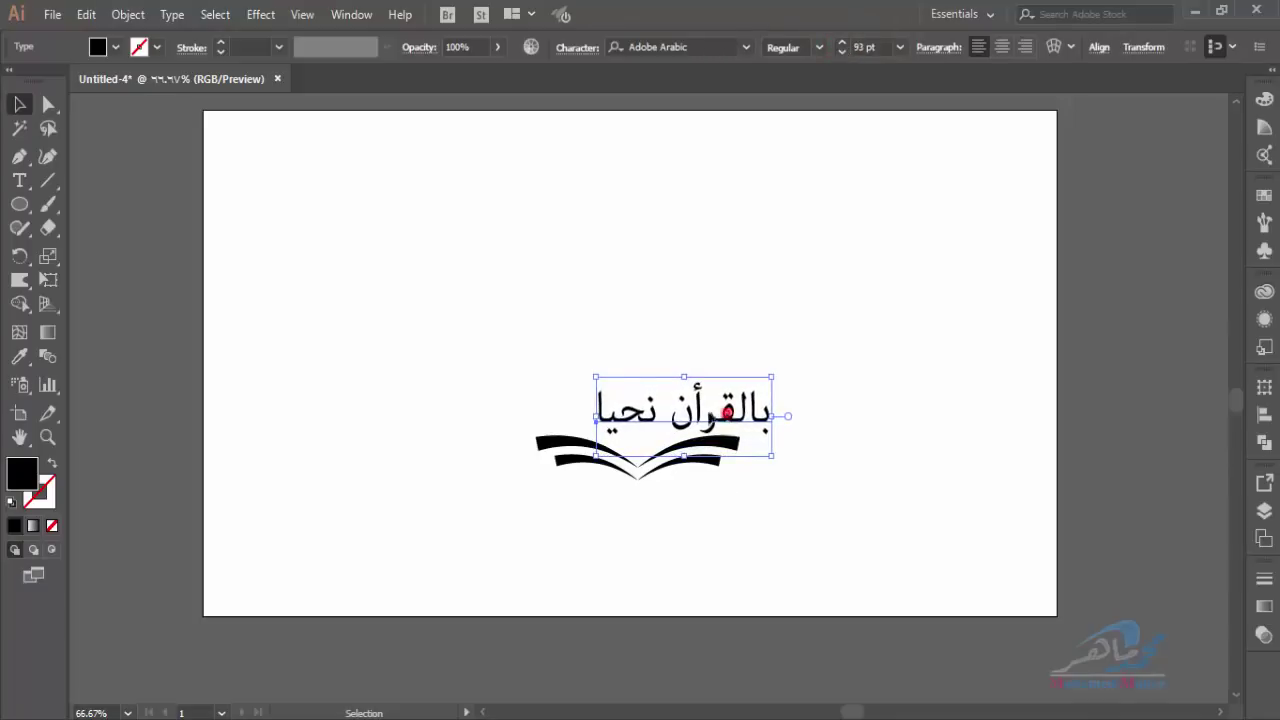
left_click_drag(727, 410, 676, 404)
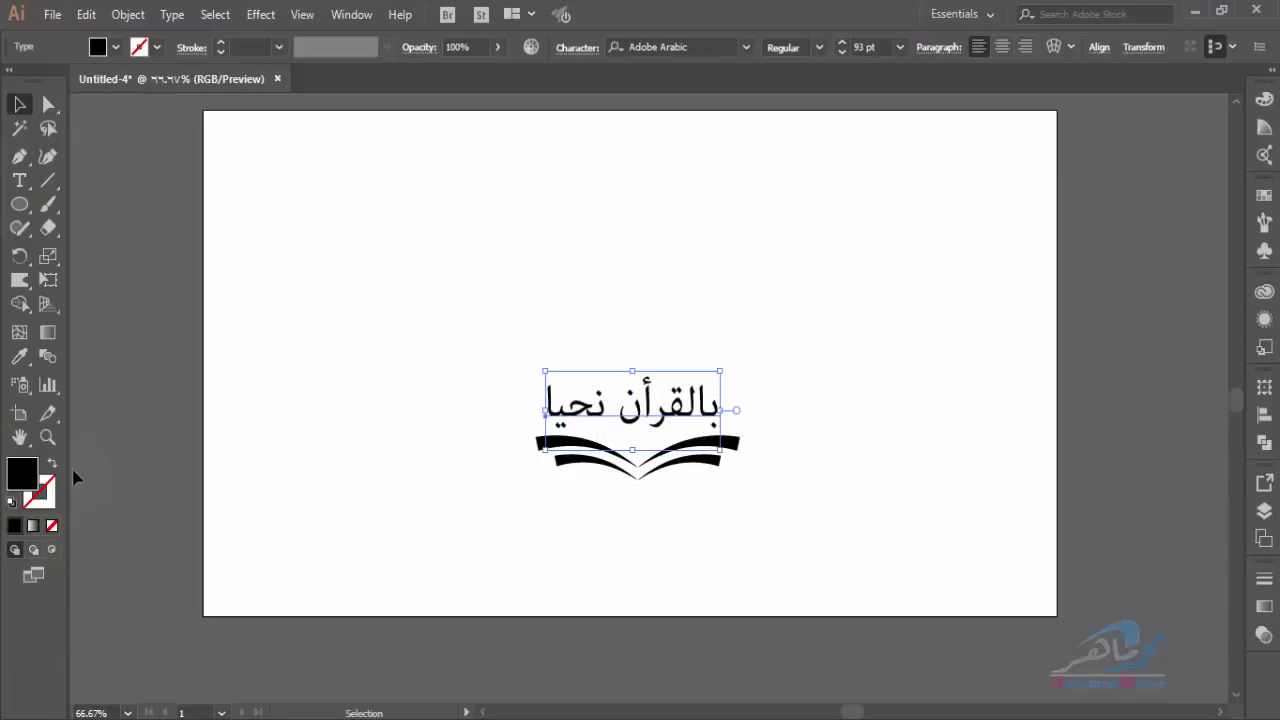
left_click(47, 437)
left_click(695, 420)
Show rulers and place vertical guides at the book shape's left and right edges
left_click(591, 420)
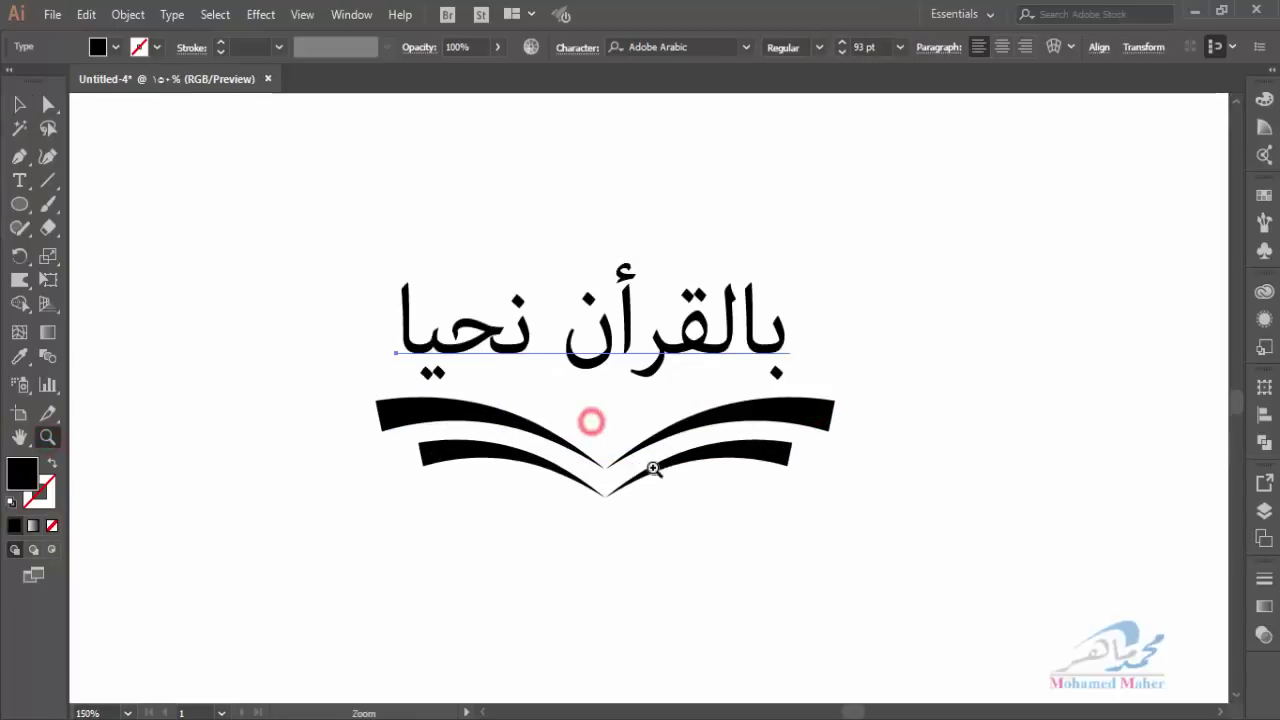
left_click(305, 14)
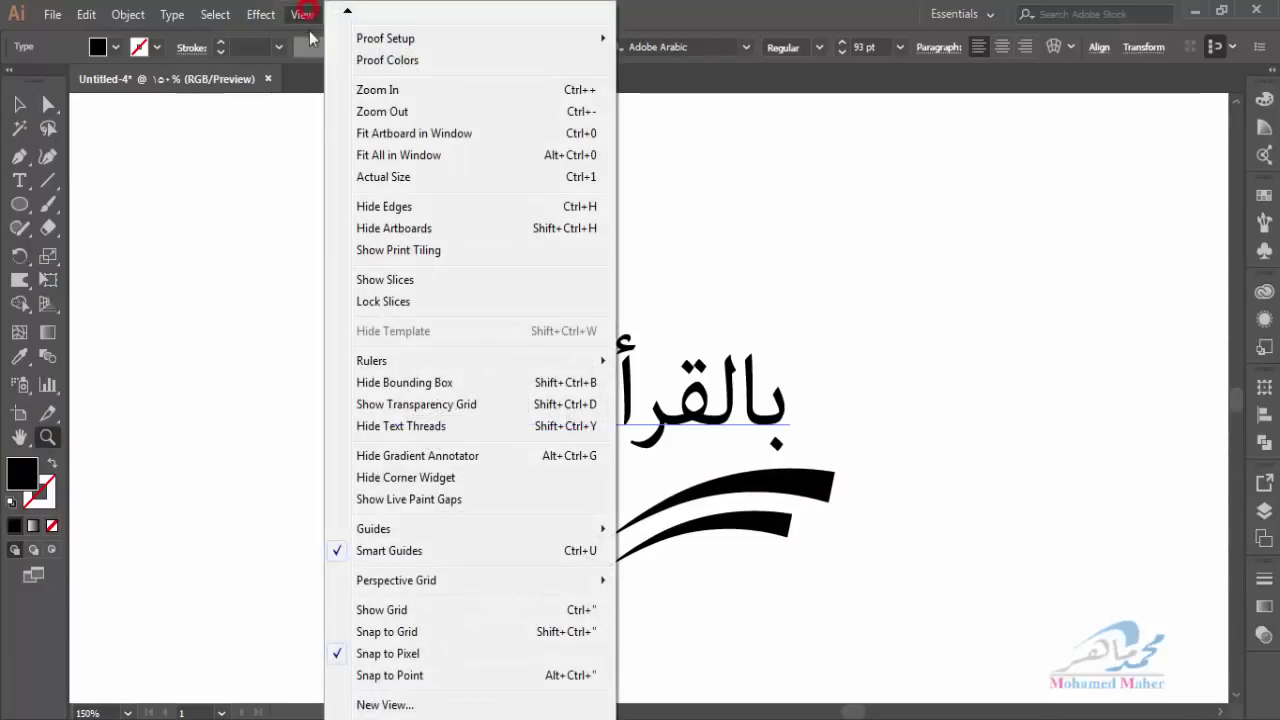
mouse_move(372, 360)
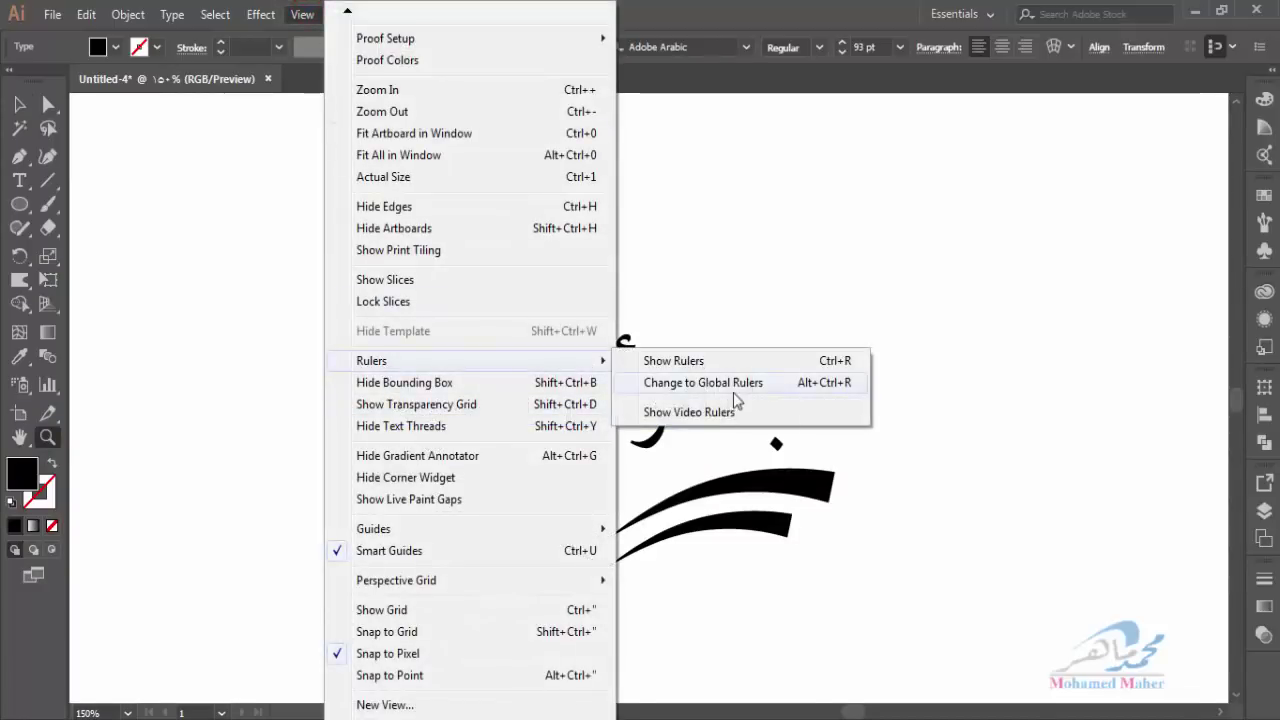
left_click(693, 362)
left_click_drag(76, 270, 378, 355)
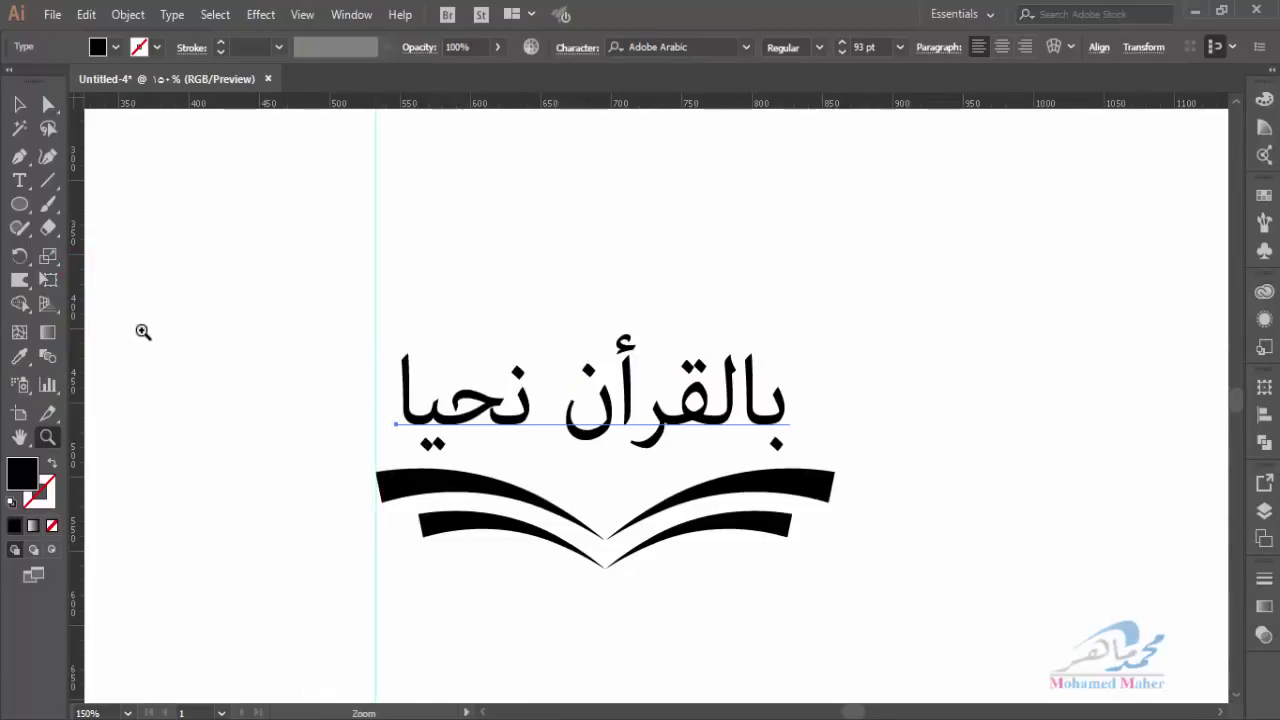
left_click_drag(84, 288, 836, 416)
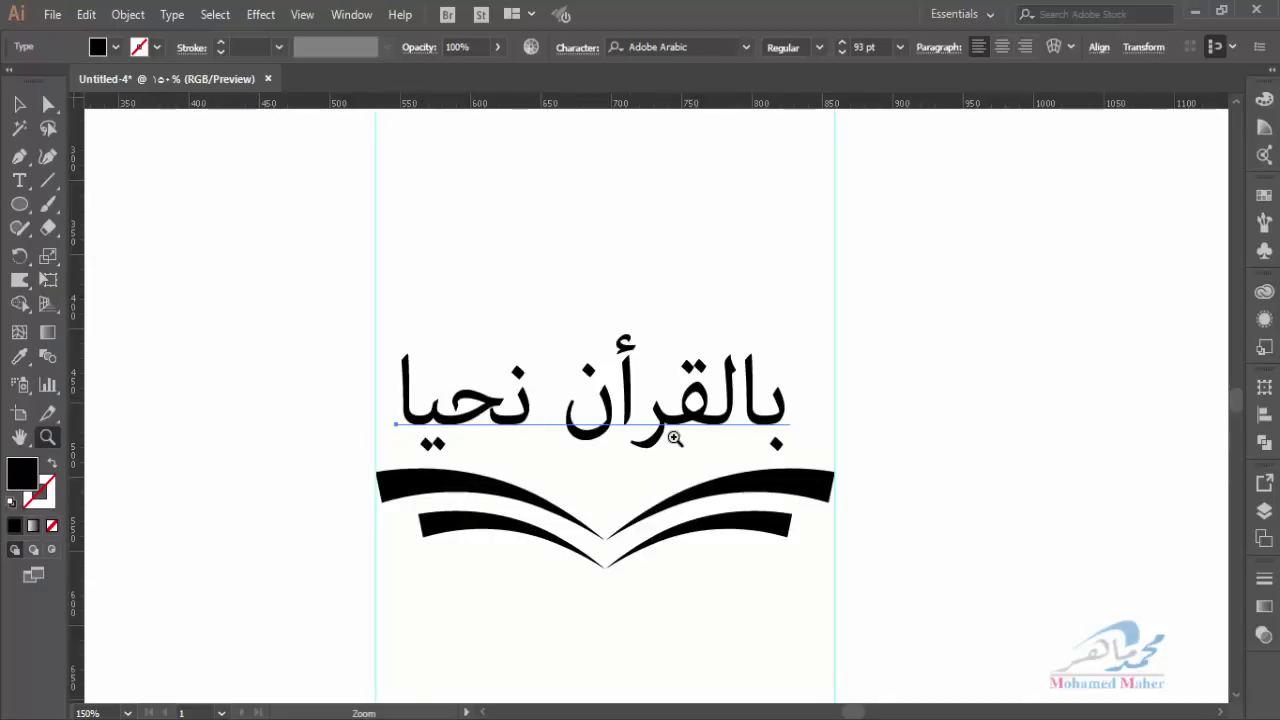
Select the Arabic title text and open the font list
left_click(19, 104)
left_click(672, 382)
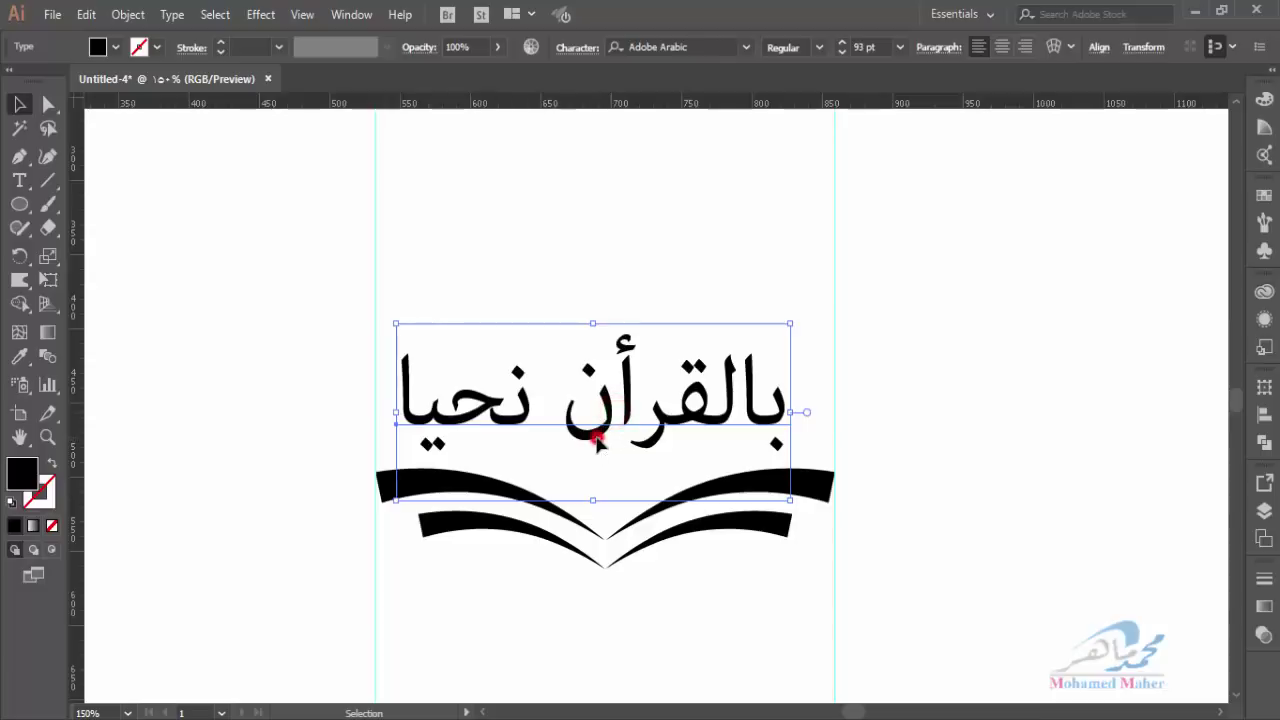
left_click(745, 47)
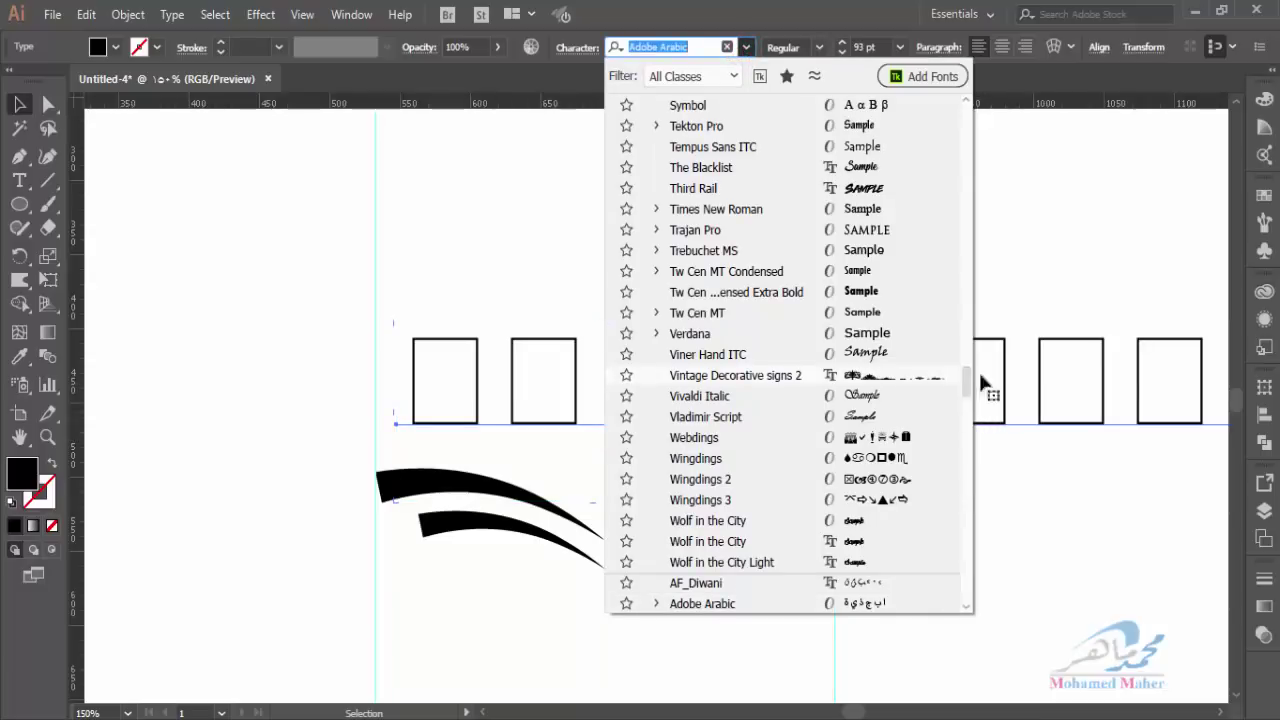
Set the Arabic title to Kelma_MagdySoliman and reduce it from 93 pt to 83 pt
left_click_drag(966, 378, 967, 97)
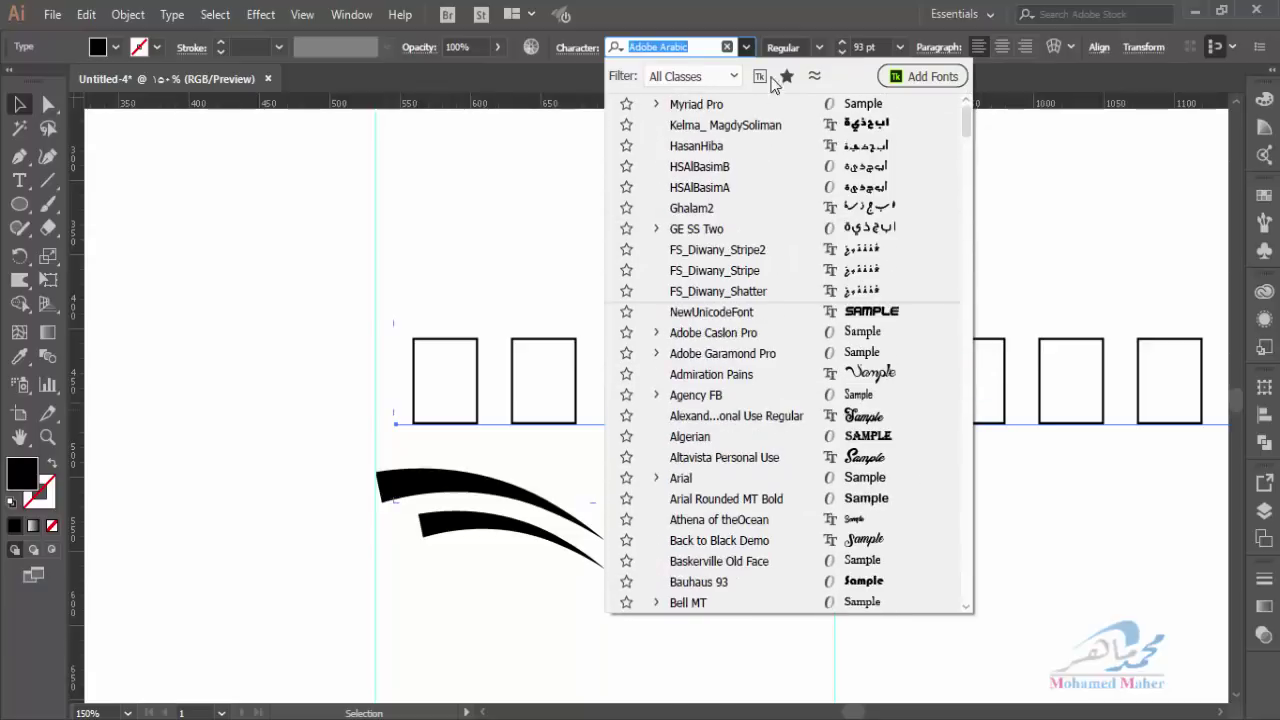
left_click(686, 126)
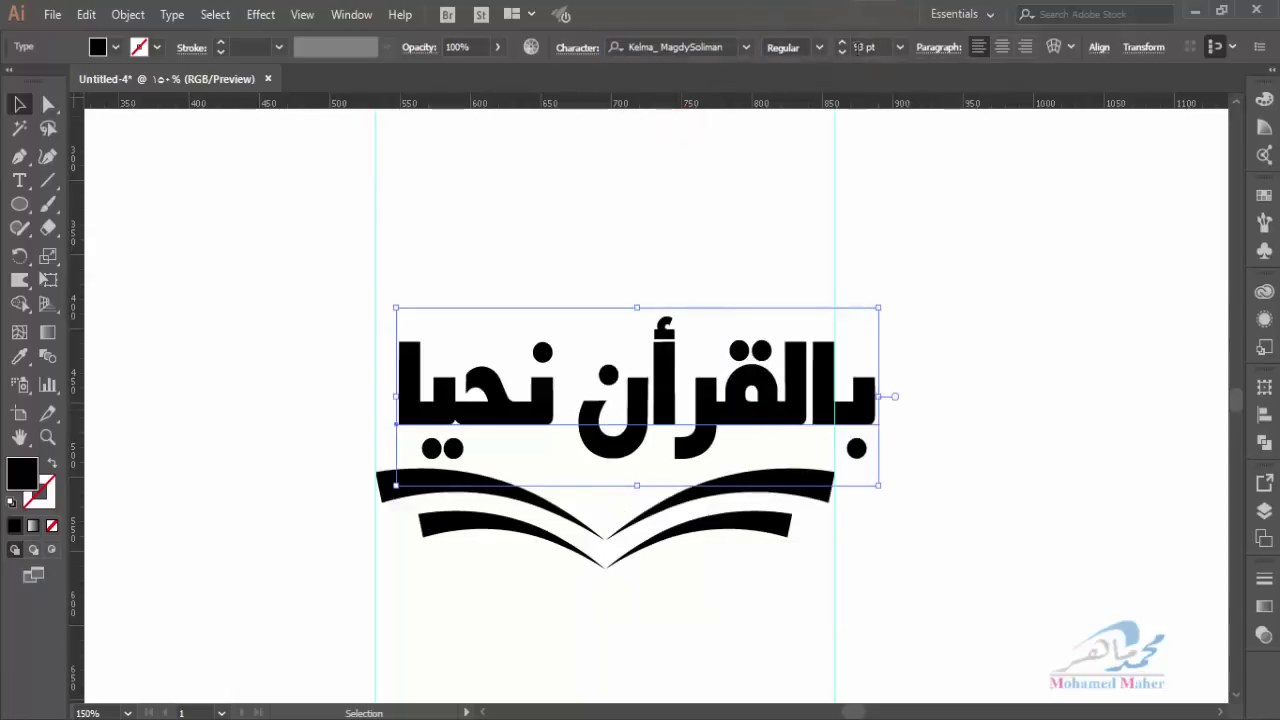
left_click(843, 52)
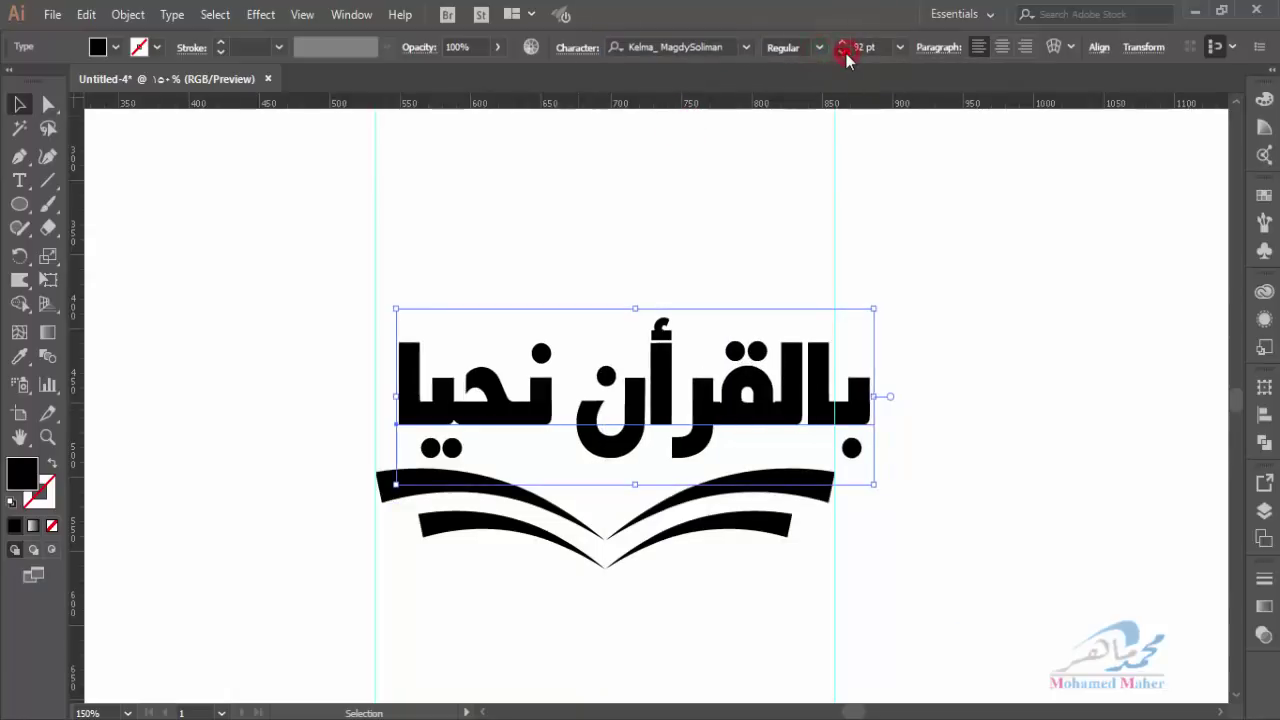
left_click(843, 52)
left_click(843, 52)
left_click(843, 52)
left_click(843, 52)
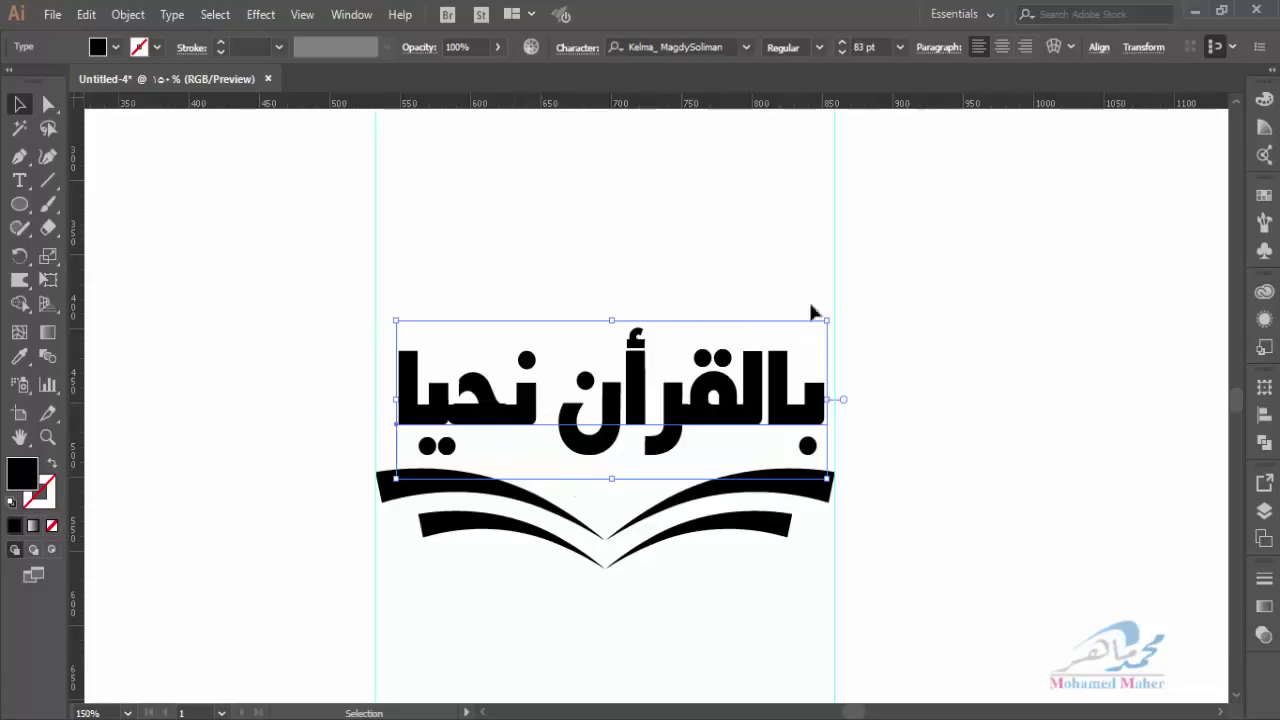
Create outlines from the Arabic title and ungroup it into separate letter shapes
right_click(735, 424)
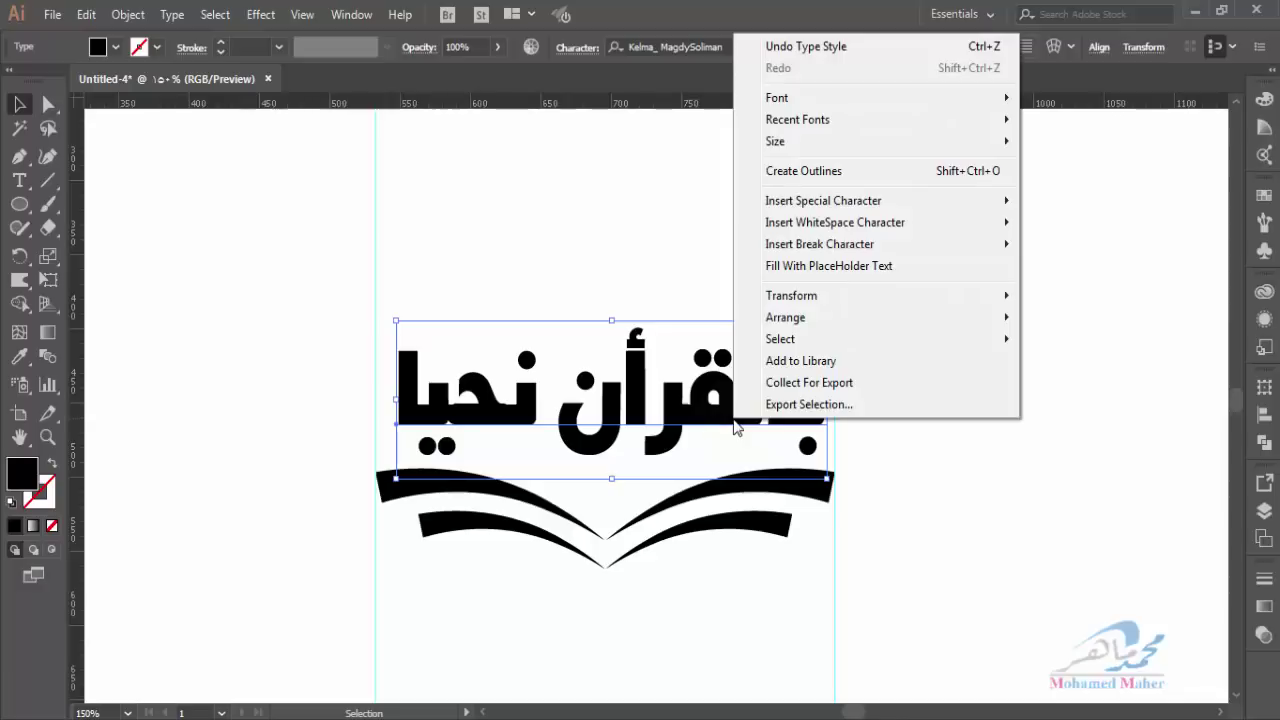
left_click(792, 170)
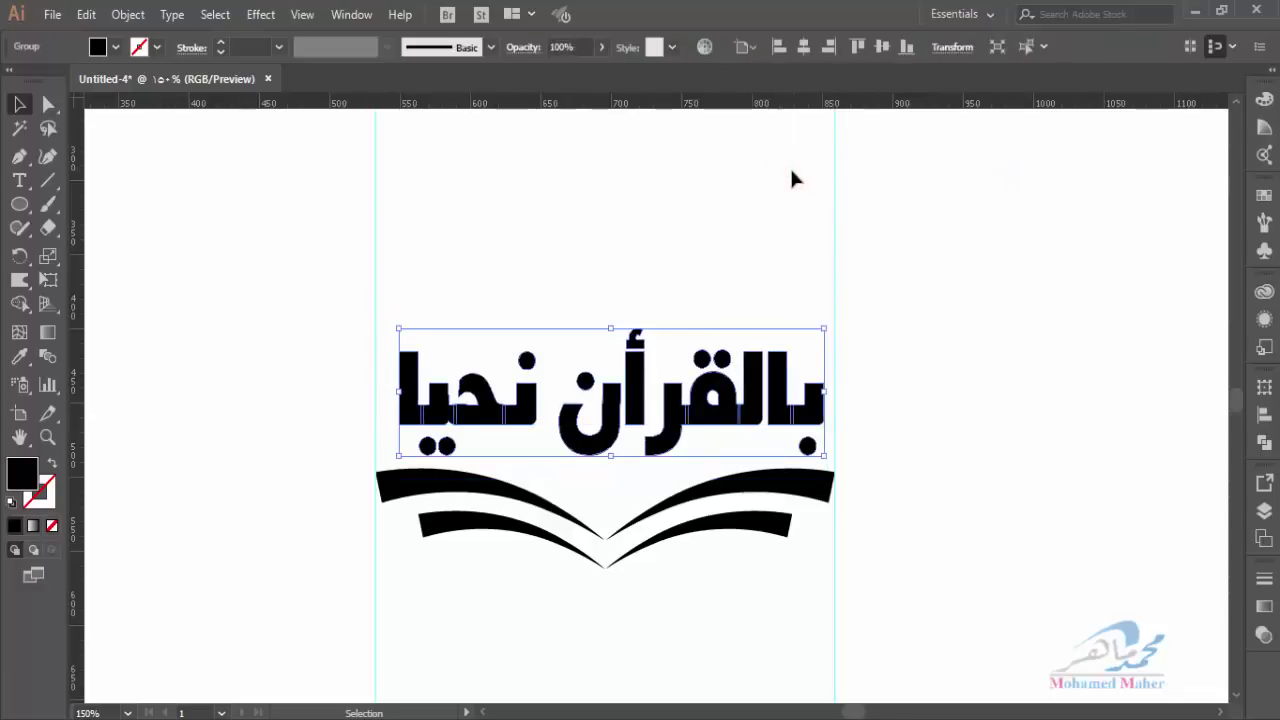
right_click(740, 425)
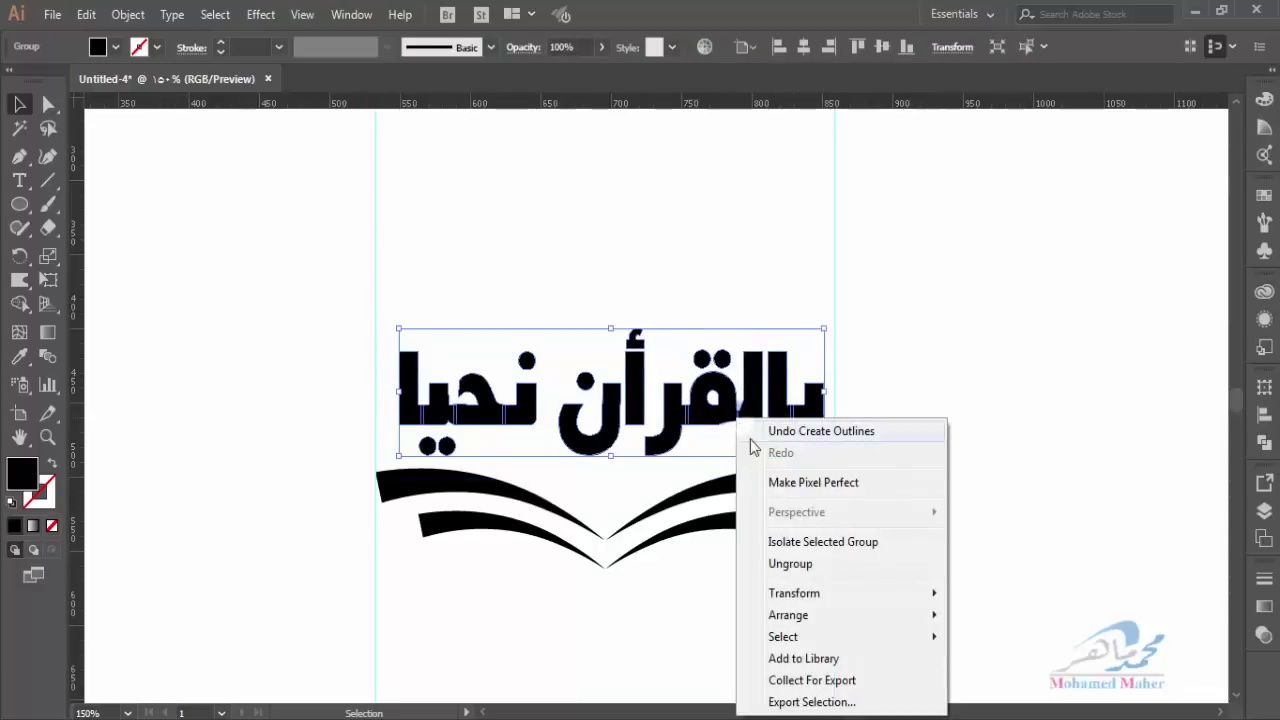
left_click(790, 563)
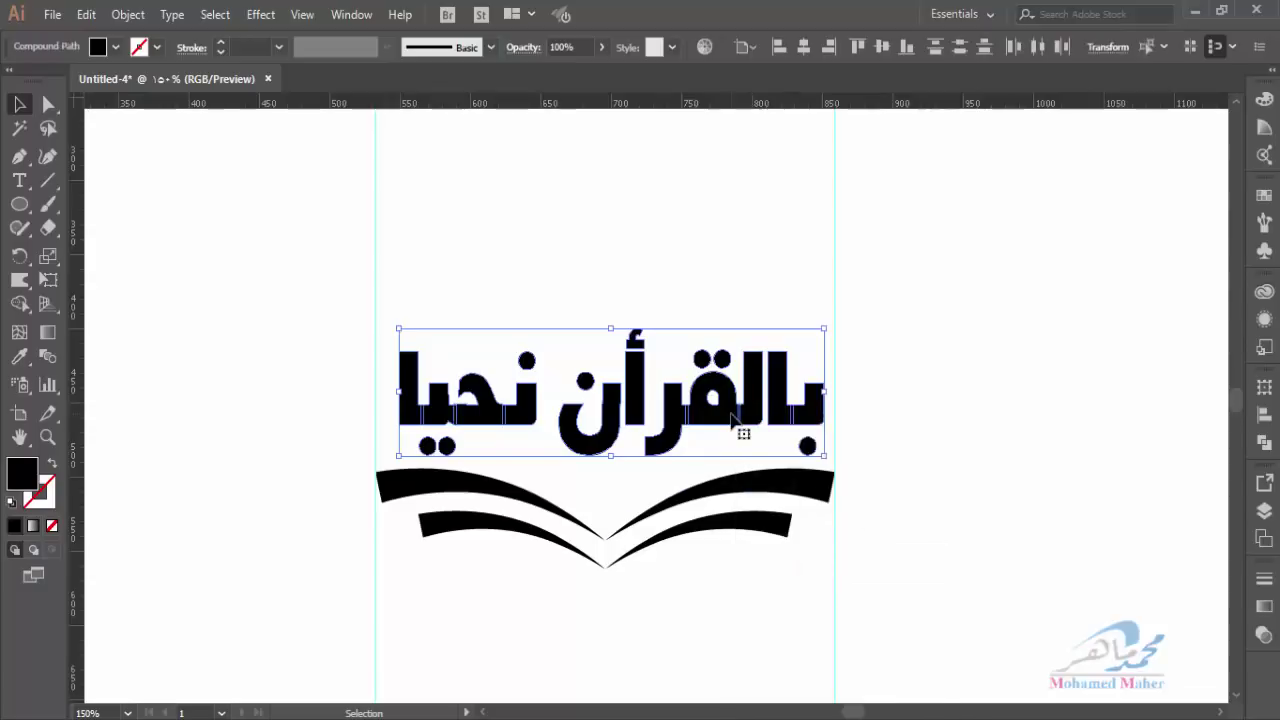
right_click(733, 420)
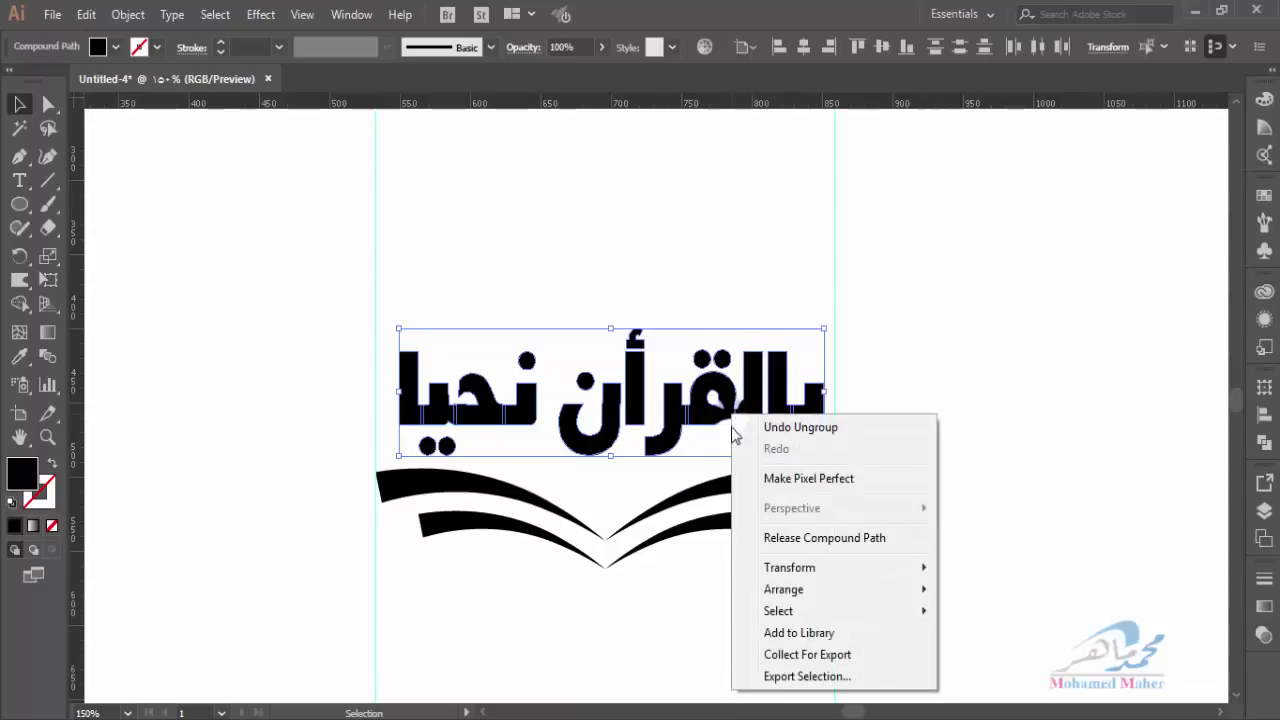
Release the compound path into separate letter shapes and zoom in on the qaf
left_click(803, 540)
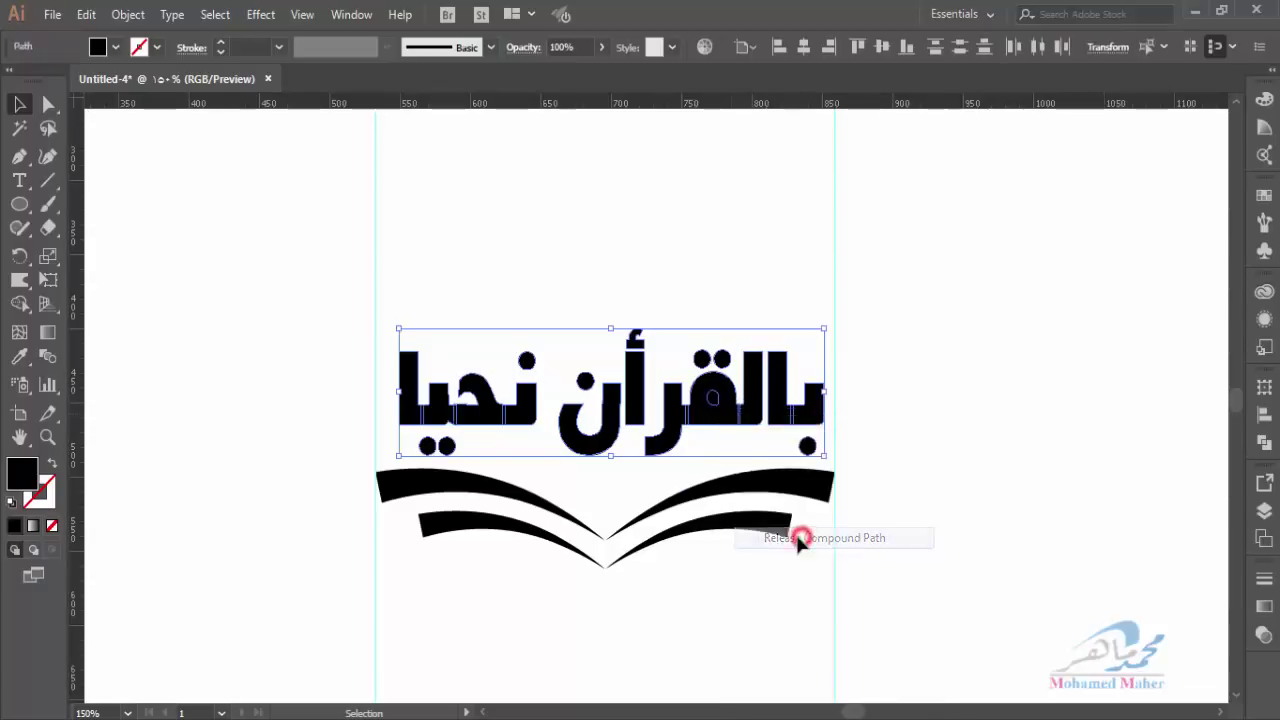
left_click(232, 278)
left_click(47, 437)
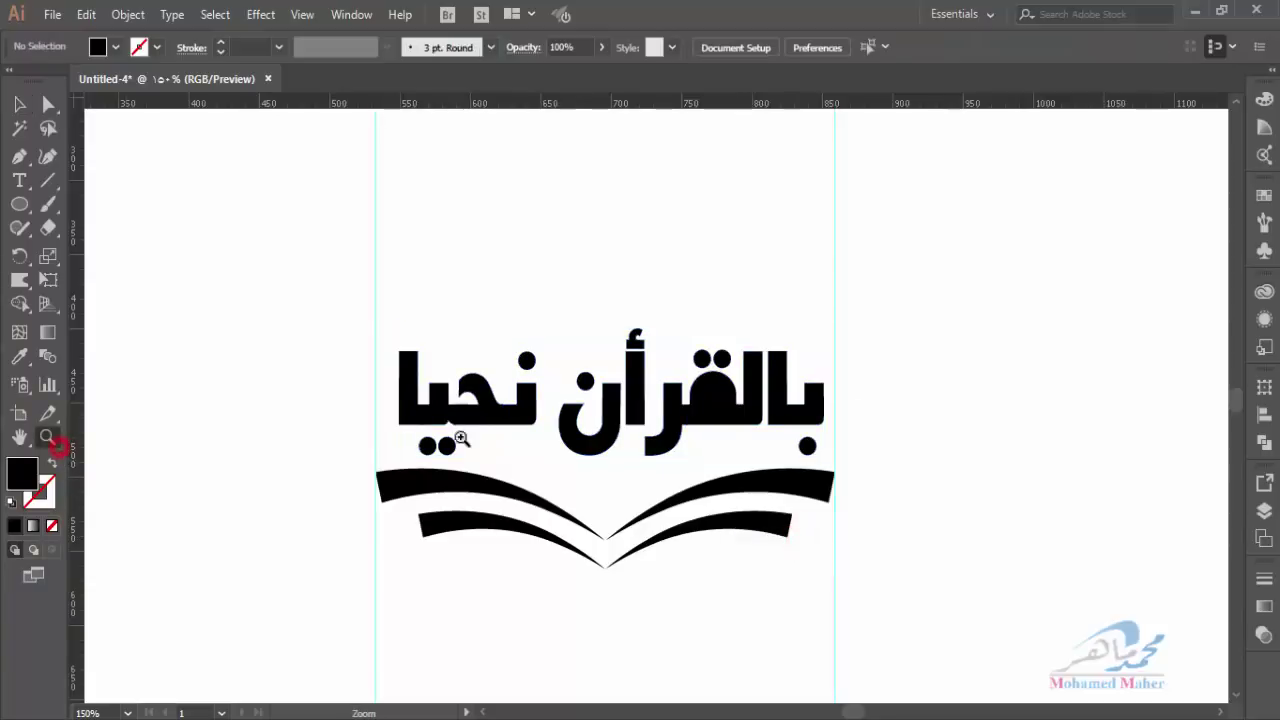
left_click(800, 385)
left_click(650, 380)
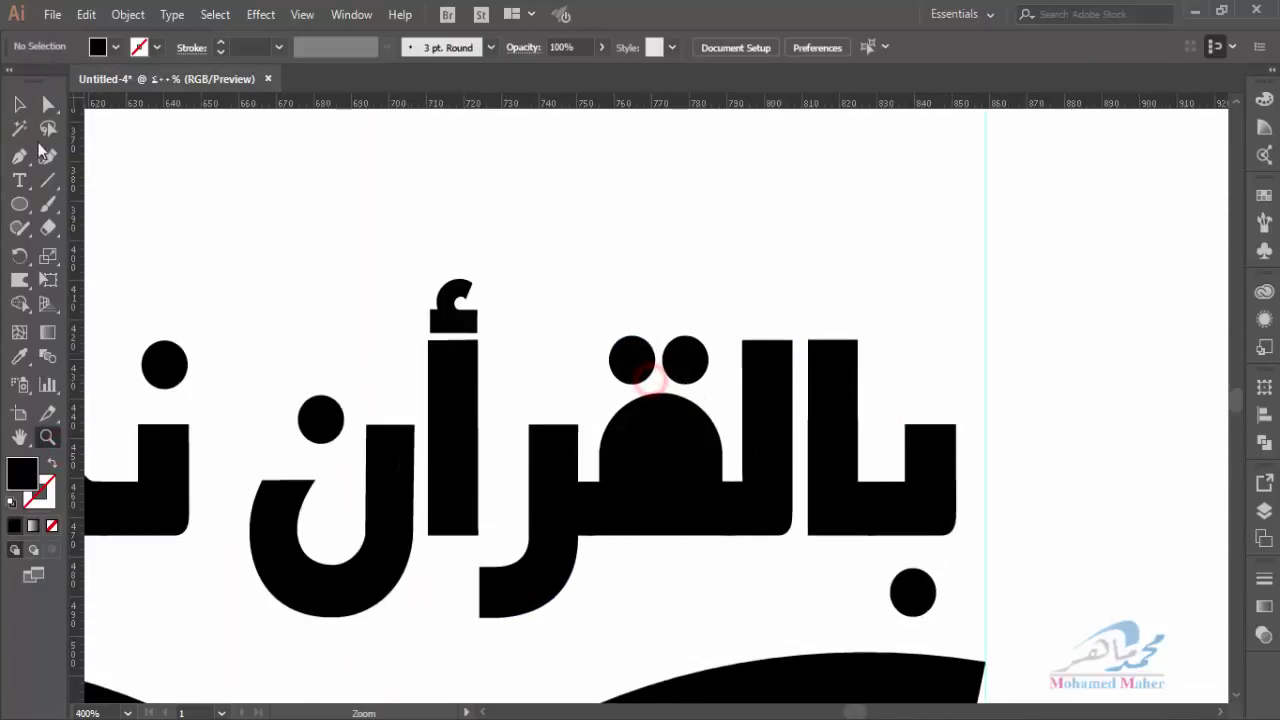
Select the qaf's loop and inner shape and apply Pathfinder Minus Front to cut its hole
left_click(48, 104)
left_click(666, 468)
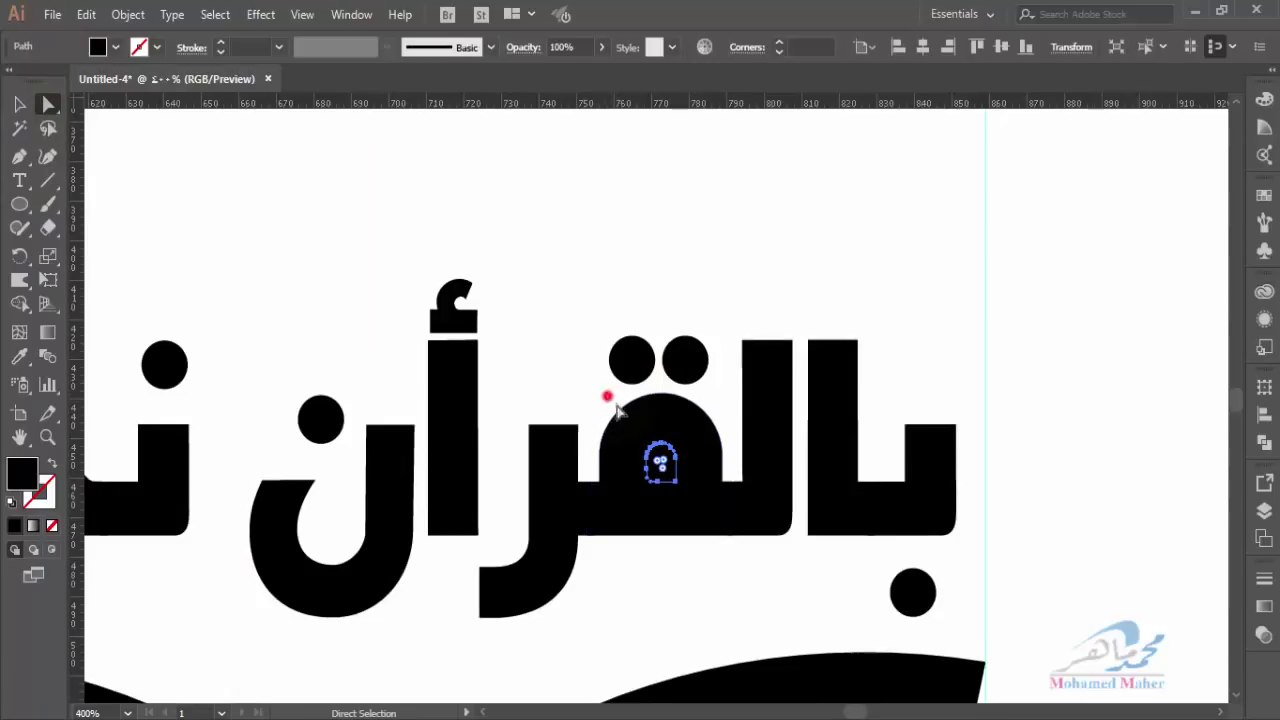
left_click_drag(616, 405, 678, 481)
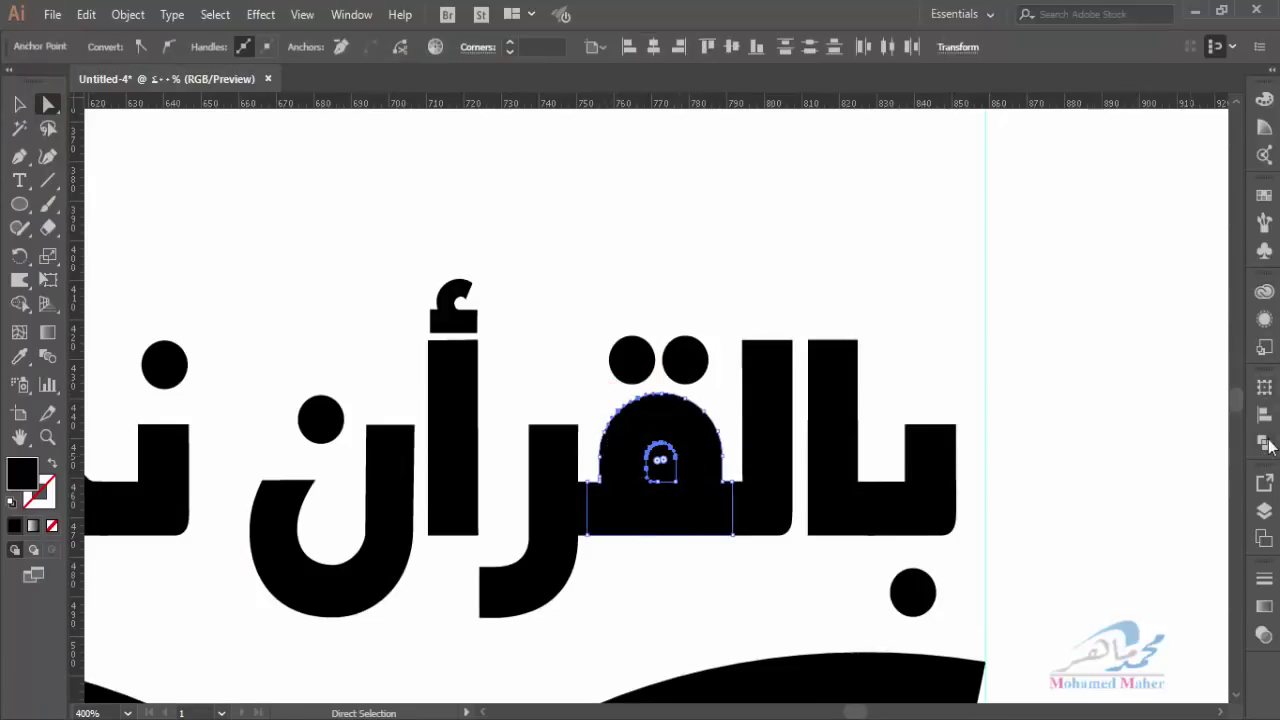
left_click(1264, 444)
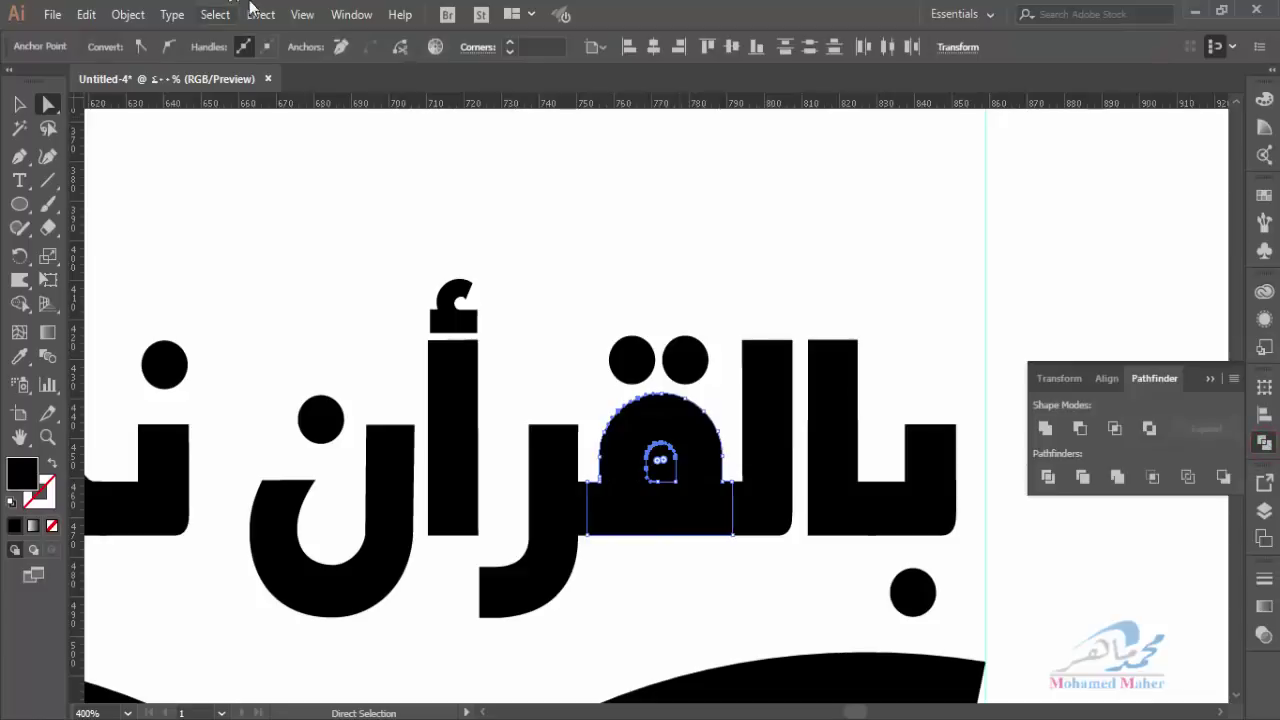
left_click(362, 14)
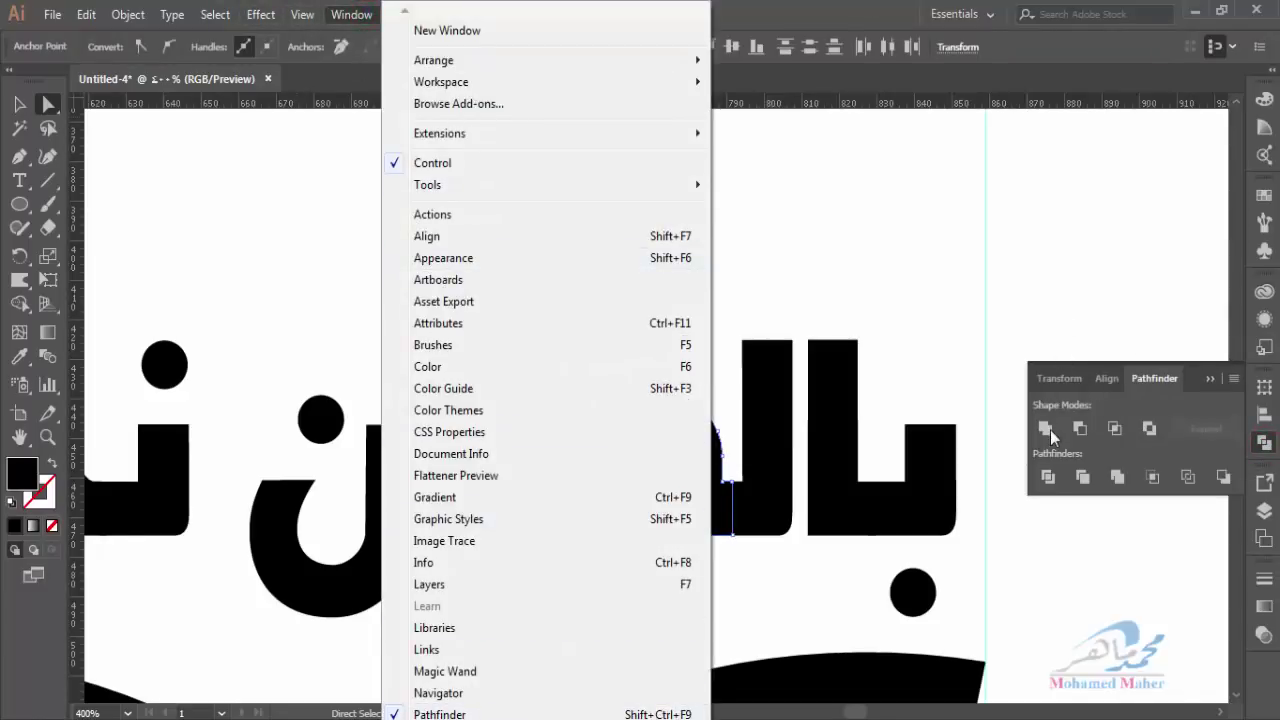
left_click(1078, 430)
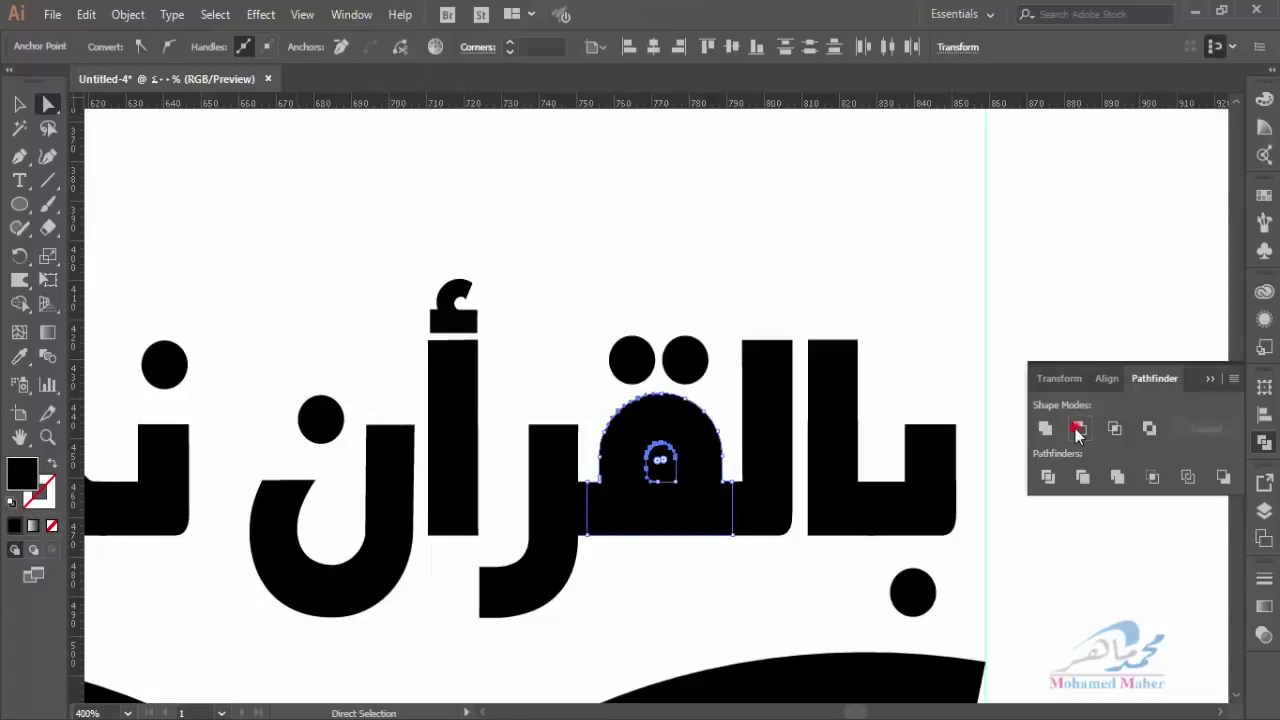
left_click(585, 324)
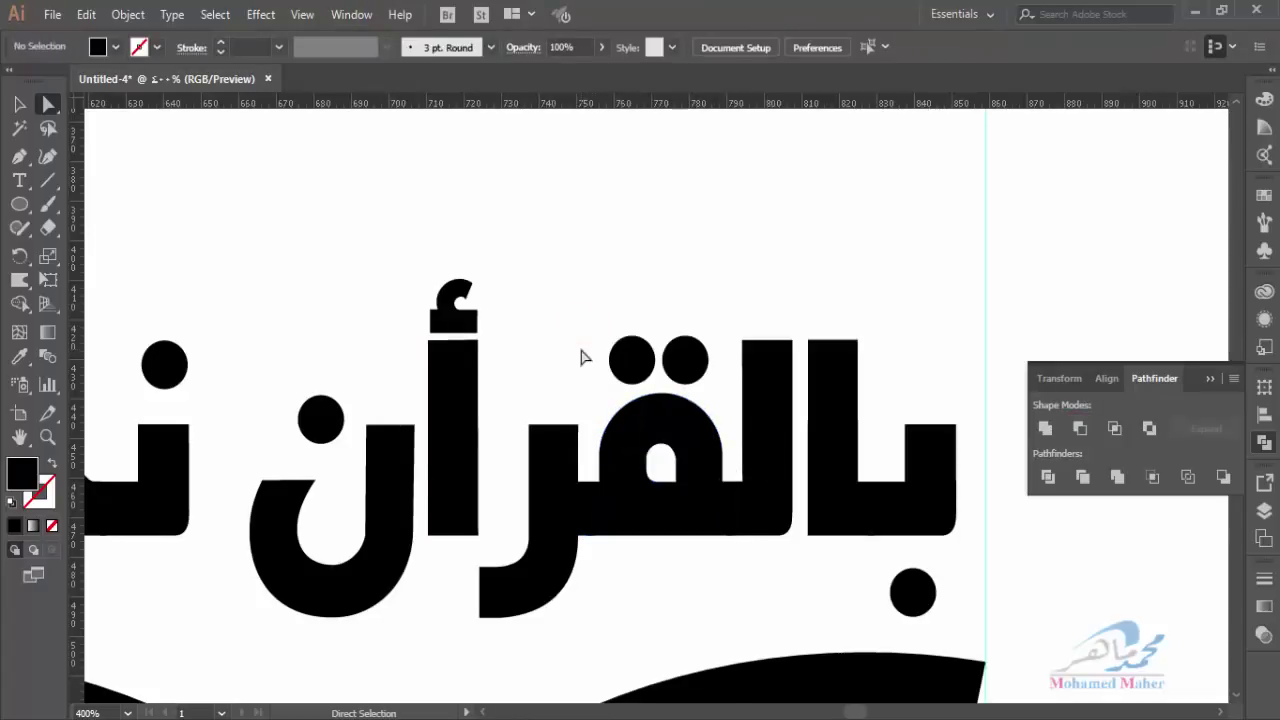
Delete the hamza, the qaf dots, the noon's dot and the far-left dot
left_click(912, 600)
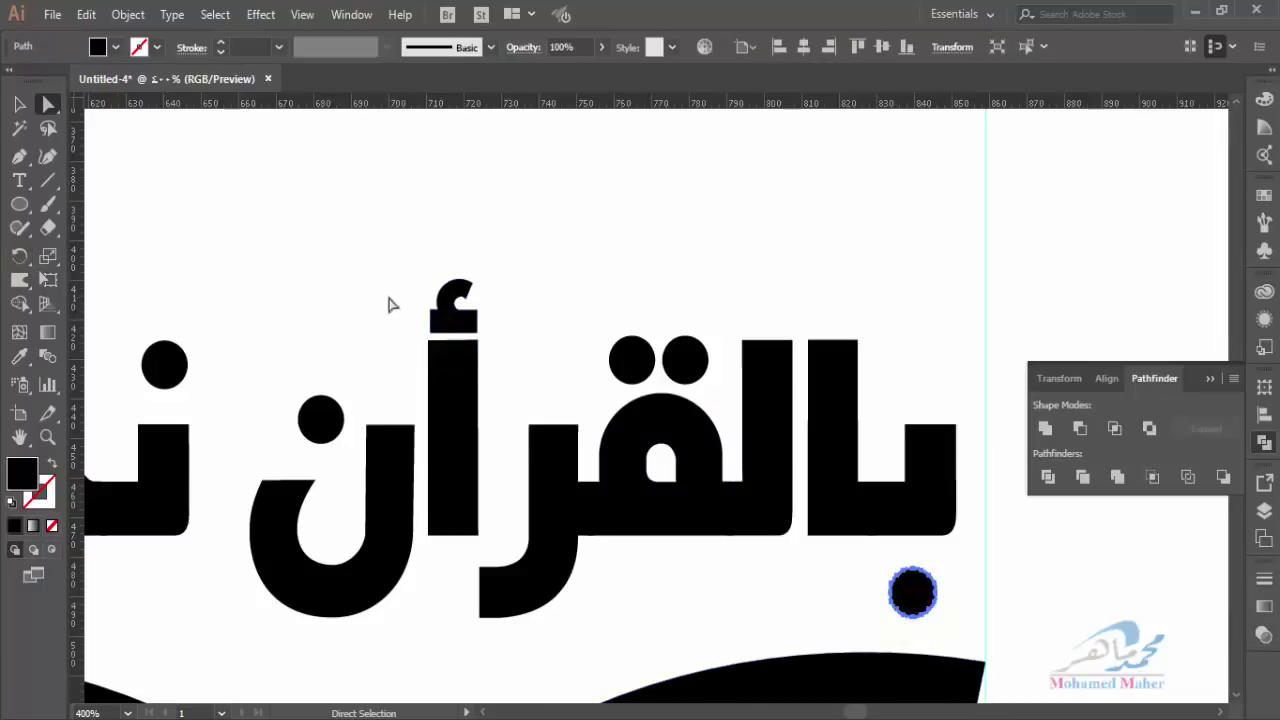
left_click(455, 326)
key("Delete")
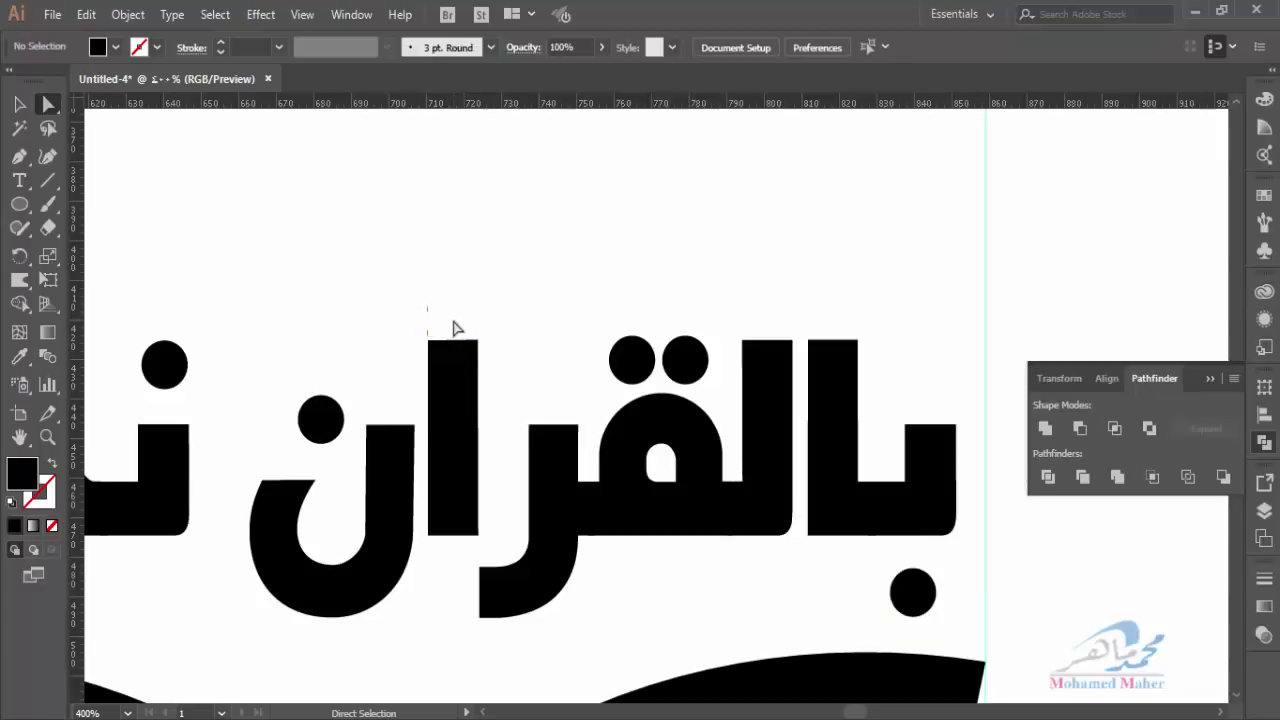
left_click(914, 604)
left_click_drag(922, 612, 614, 366)
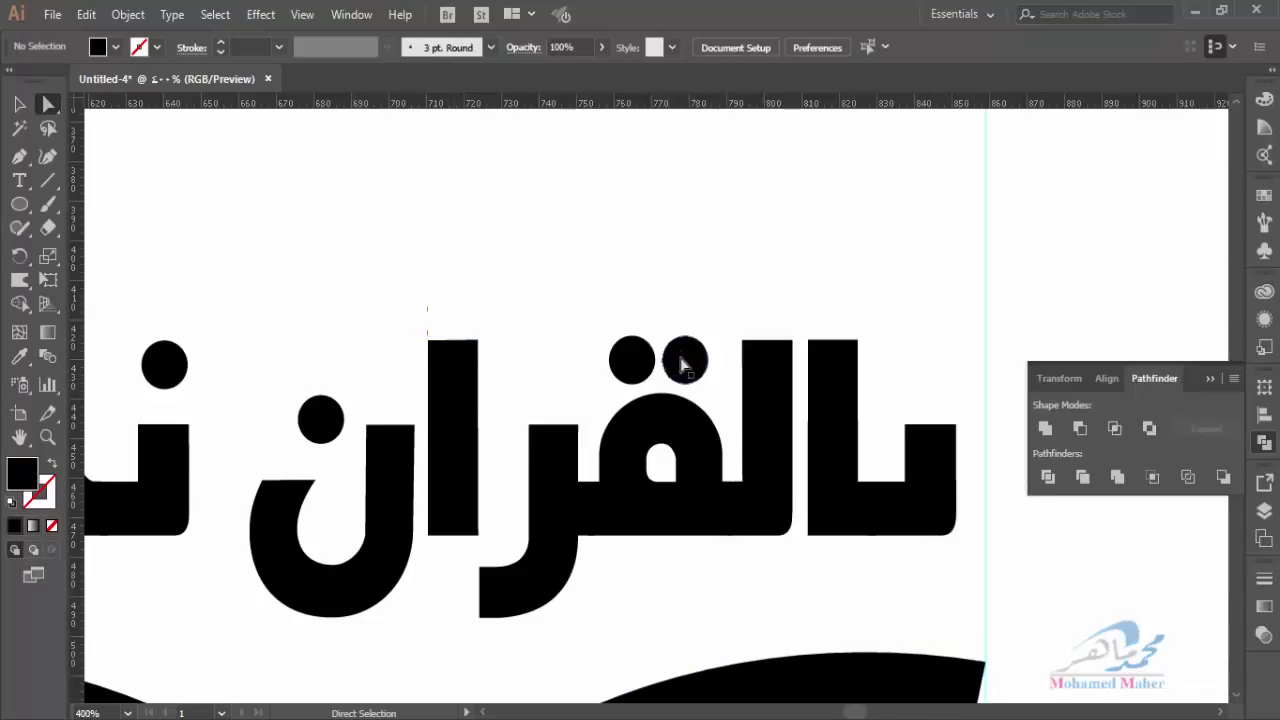
key("Delete")
left_click(324, 420)
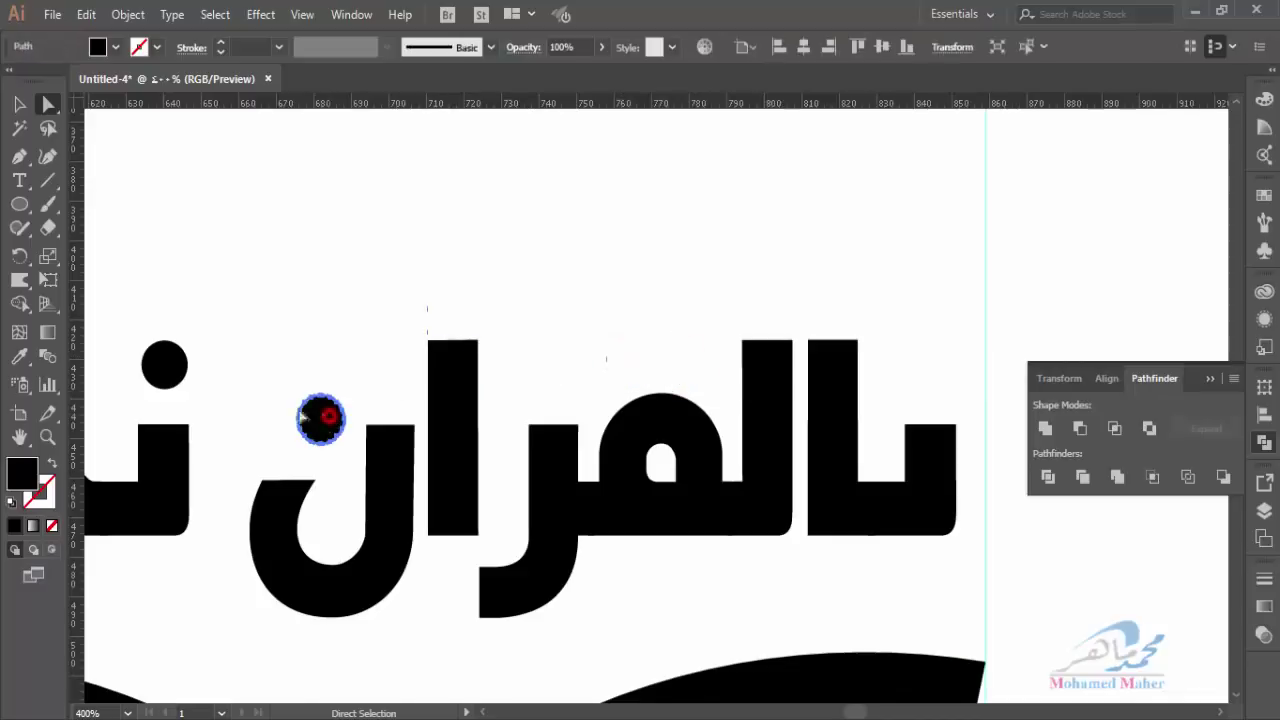
key("Delete")
left_click(167, 342)
key("Delete")
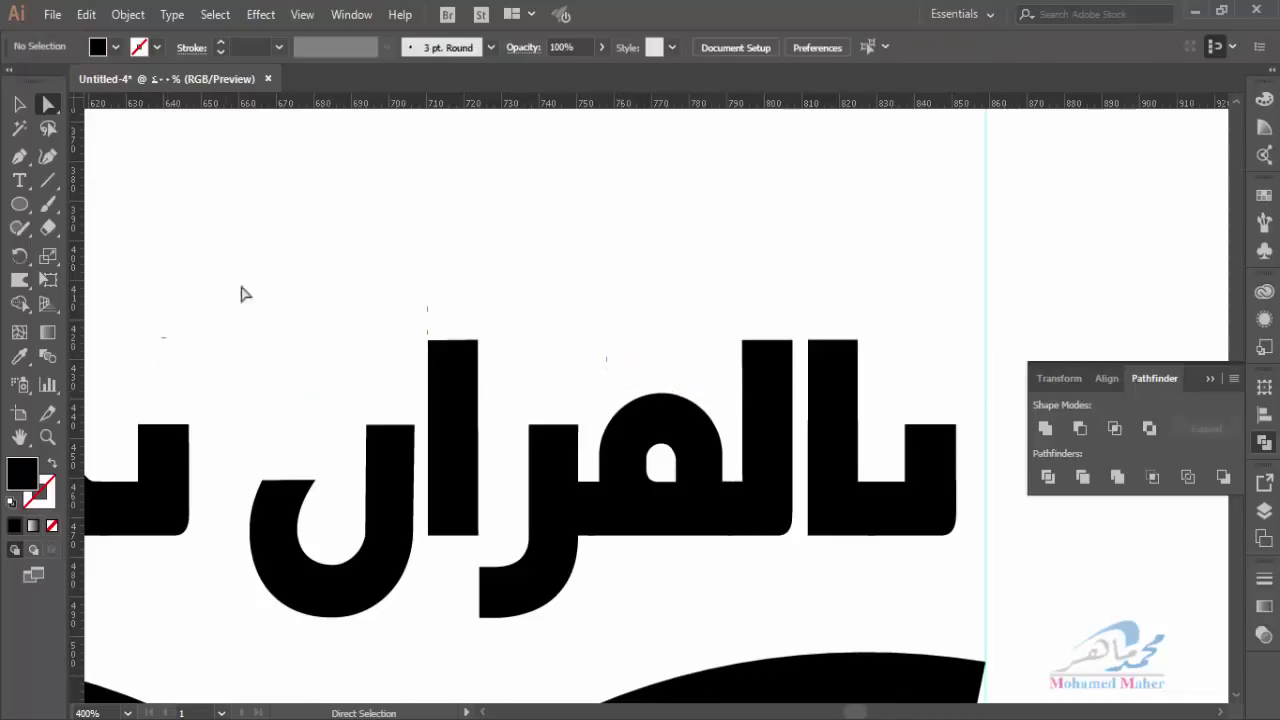
Delete both dots under the ya, zoom out to 300% and collapse the Pathfinder panel
scroll(206, 271, "left", 5)
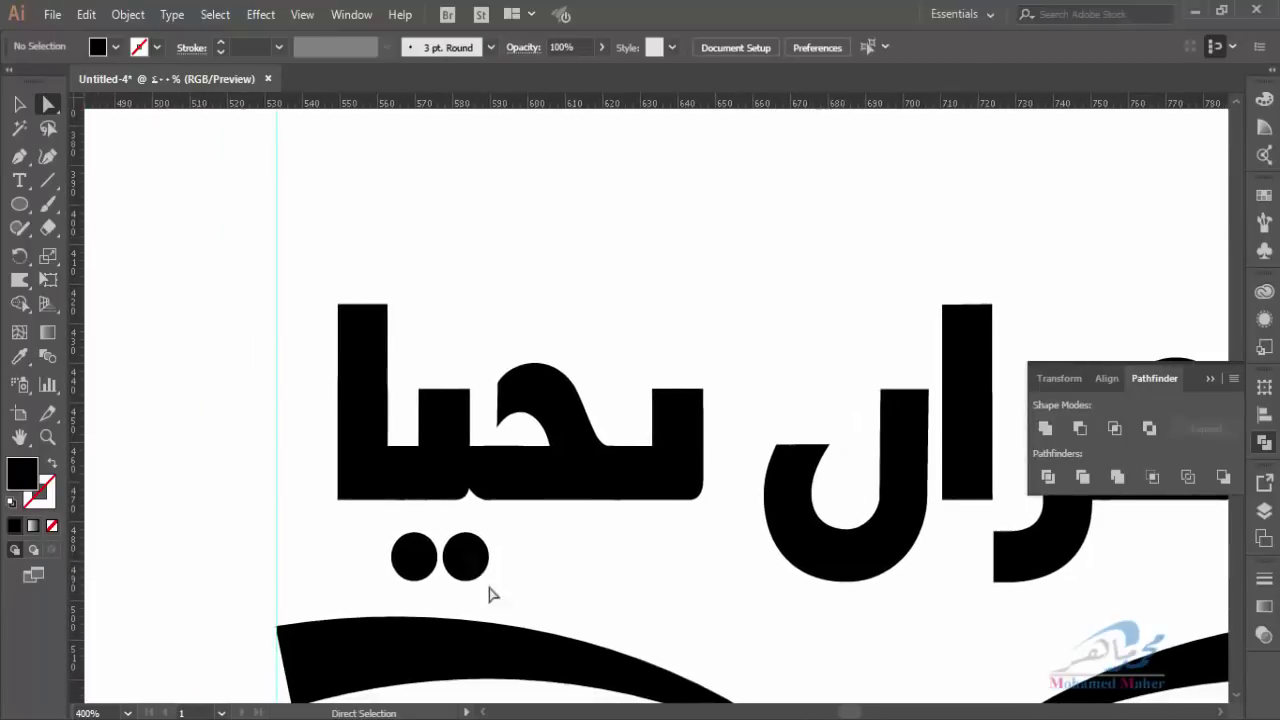
left_click(469, 562)
key("Delete")
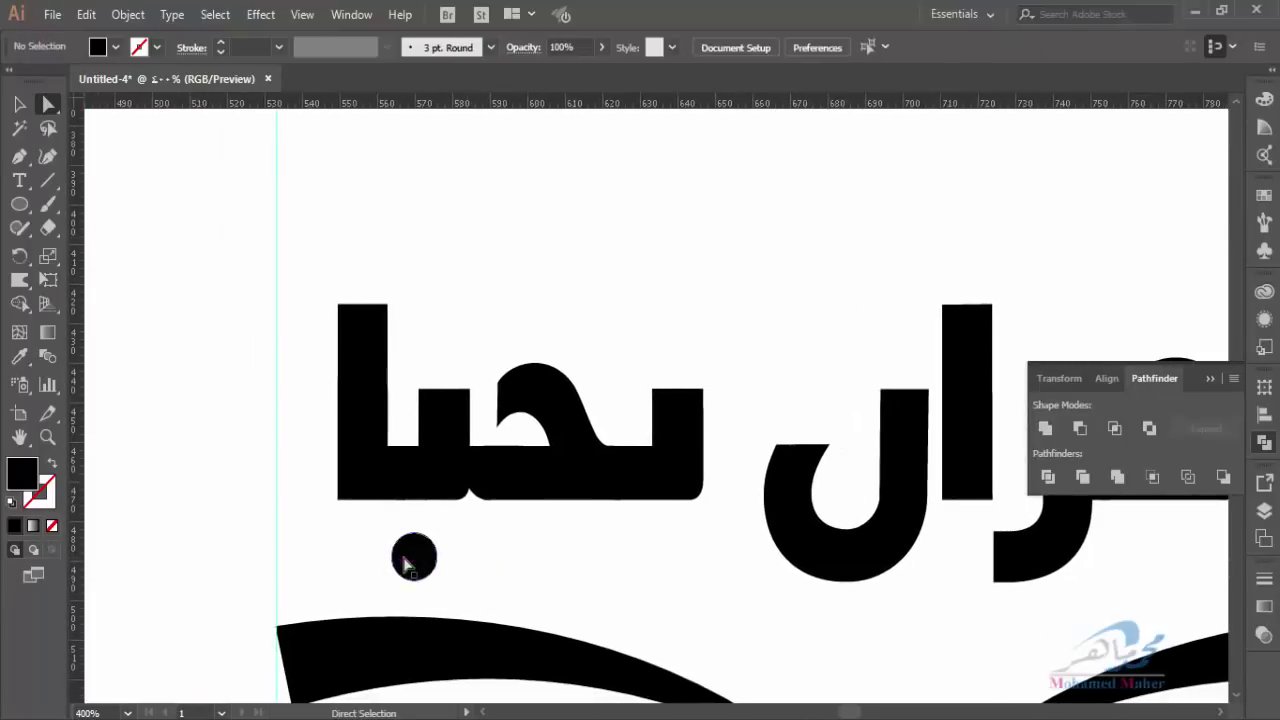
left_click(395, 560)
key("Delete")
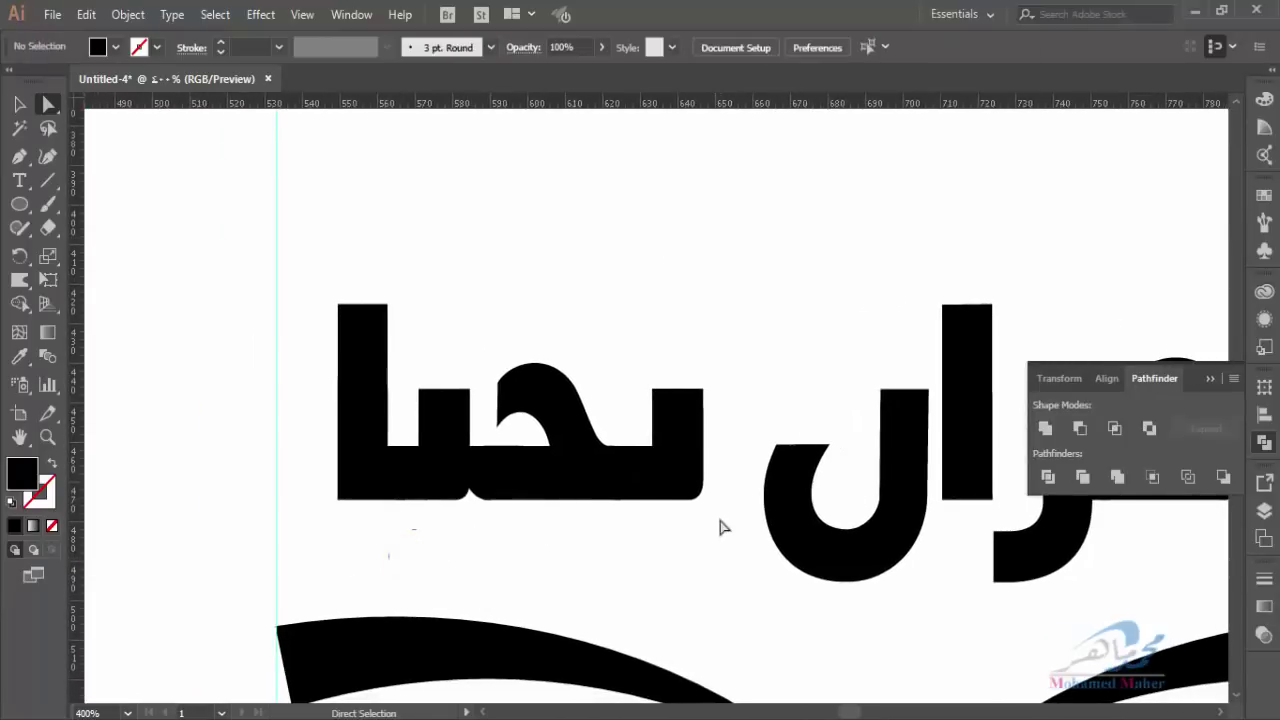
left_click_drag(677, 543, 477, 552)
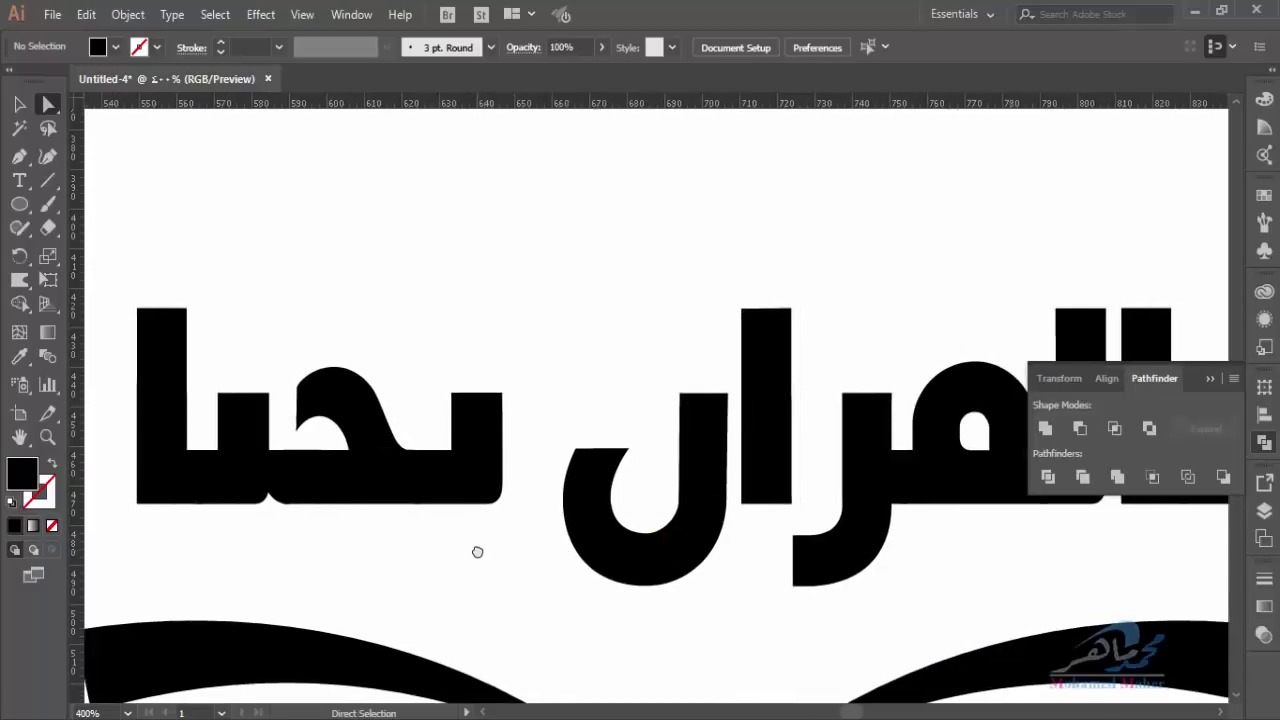
key("ctrl+minus")
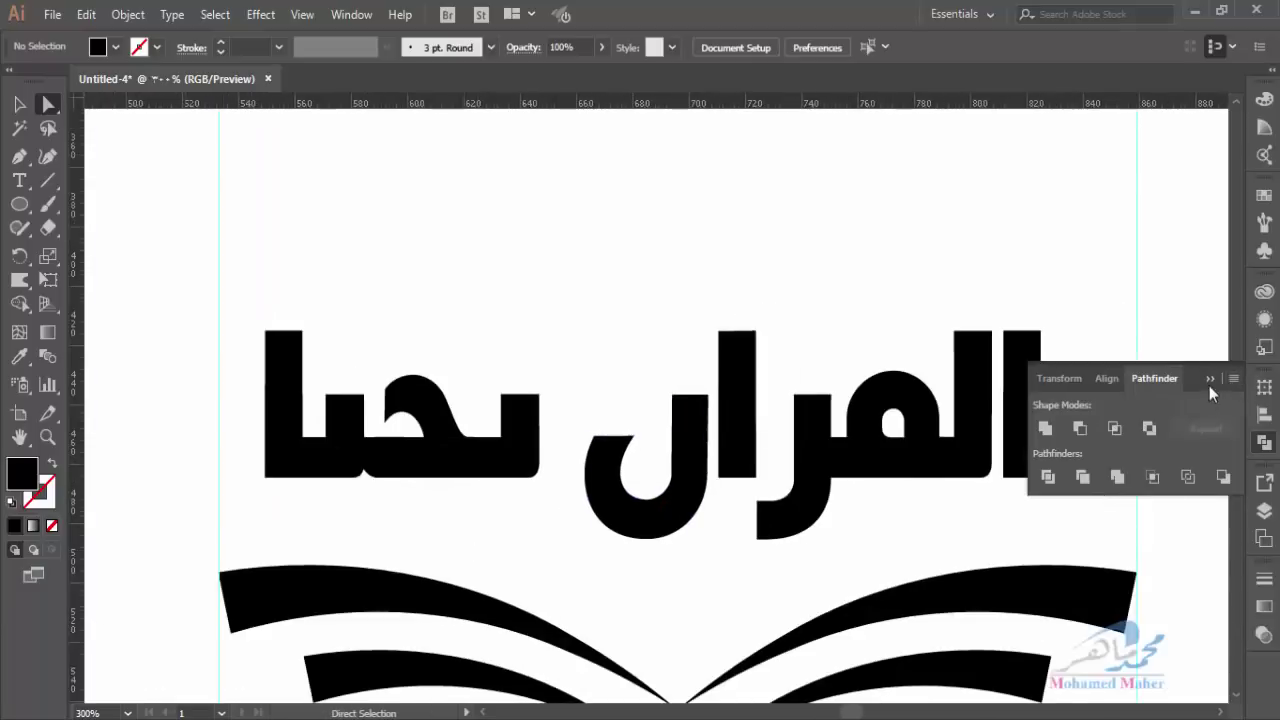
left_click(1210, 379)
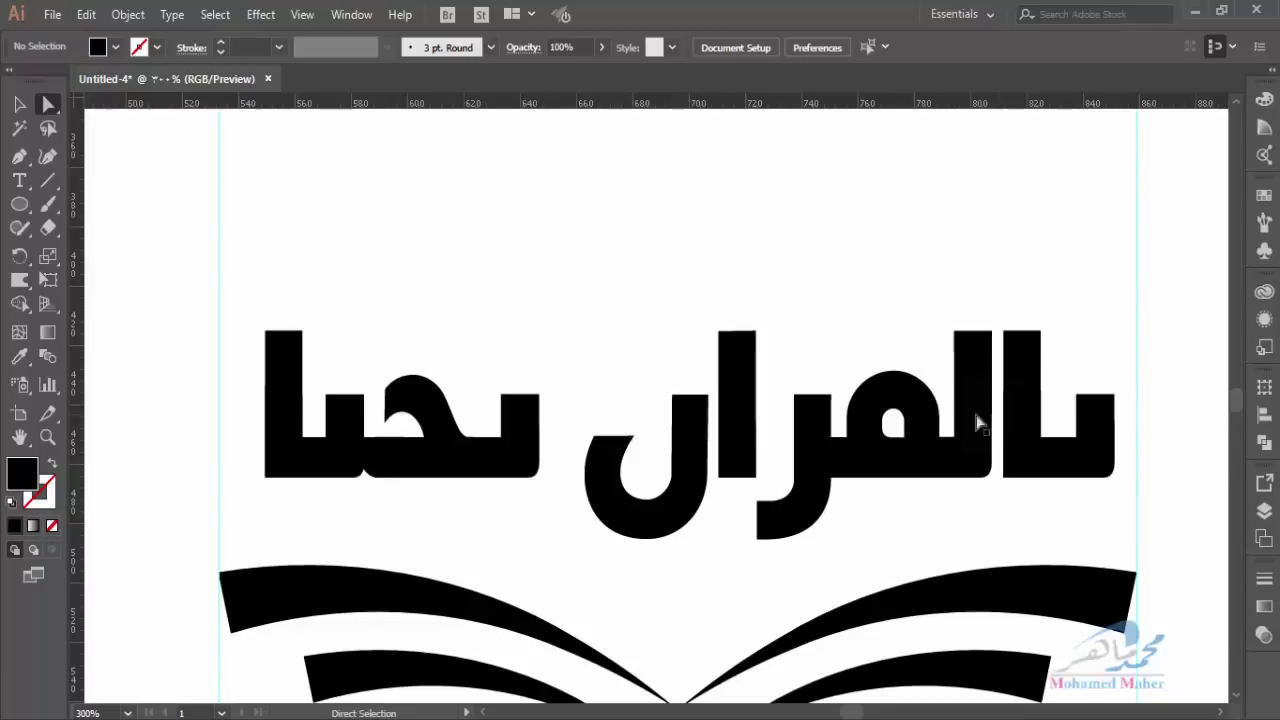
left_click(19, 104)
Unite the rightmost letter's pieces, lower it below the line and tilt it counter-clockwise
left_click(1020, 370)
key("Delete")
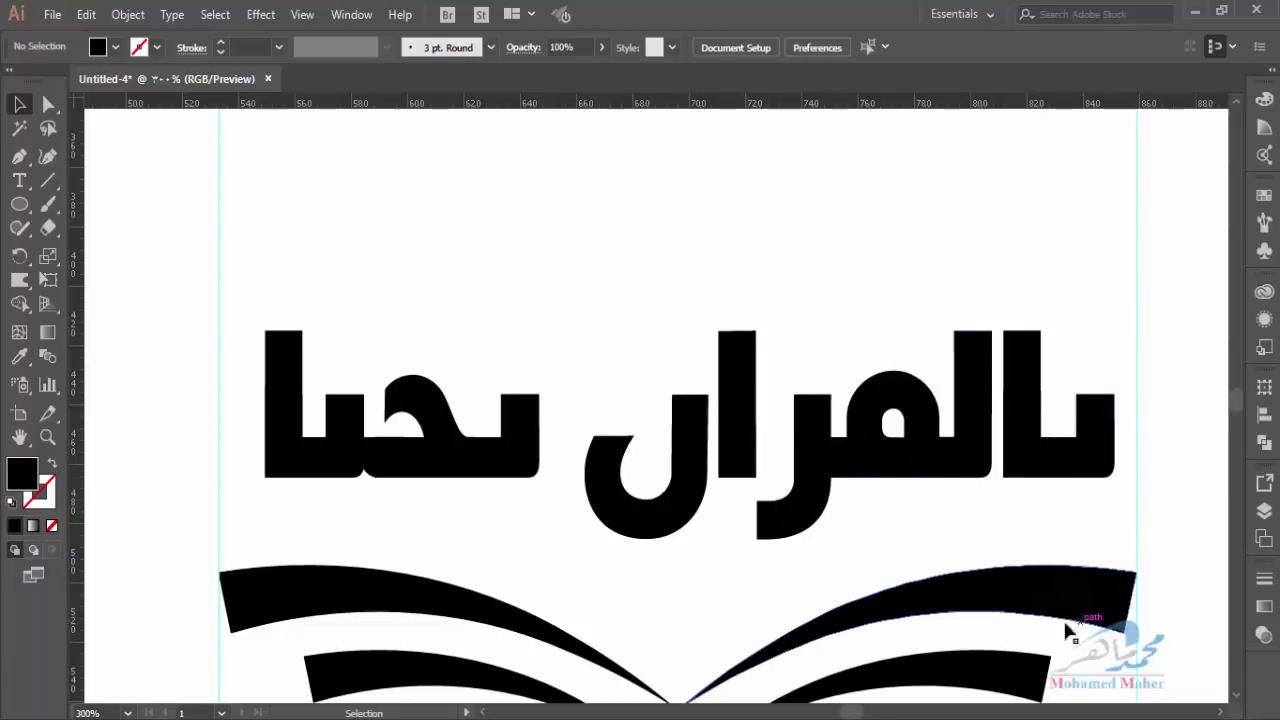
left_click(1081, 316)
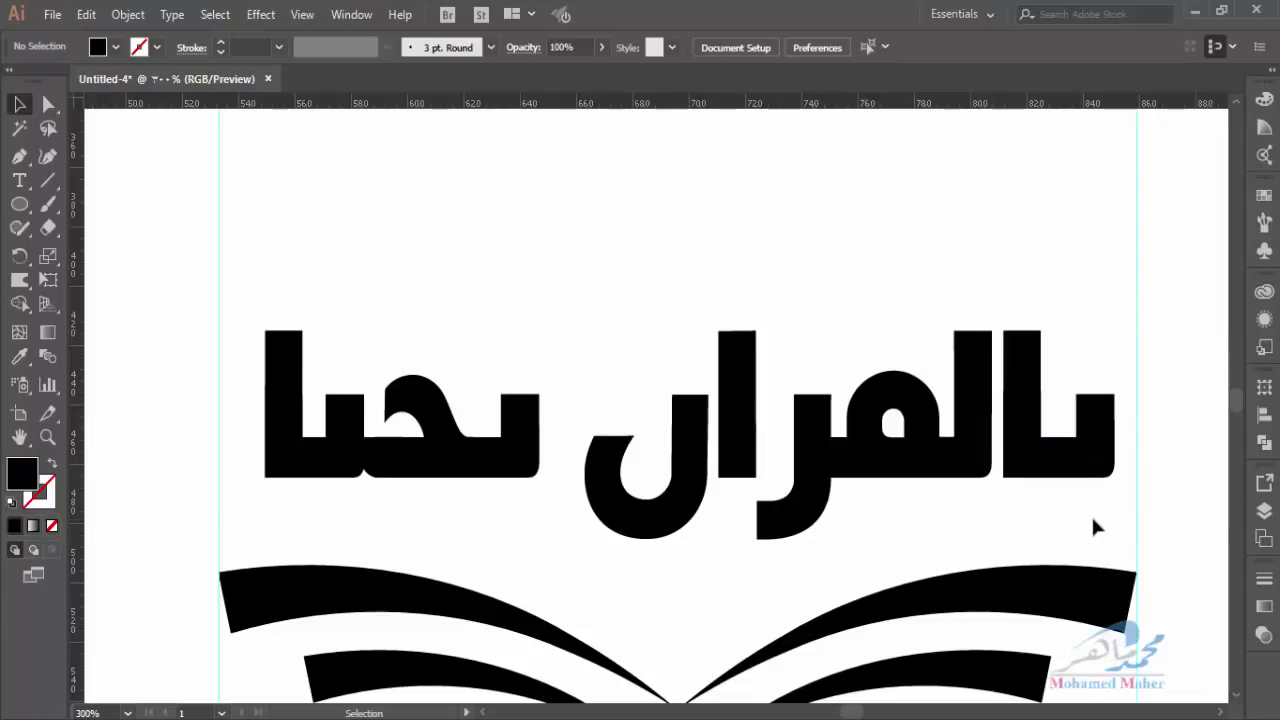
mouse_move(1094, 514)
left_mouse_down()
mouse_move(1016, 424)
mouse_move(1027, 478)
left_mouse_up()
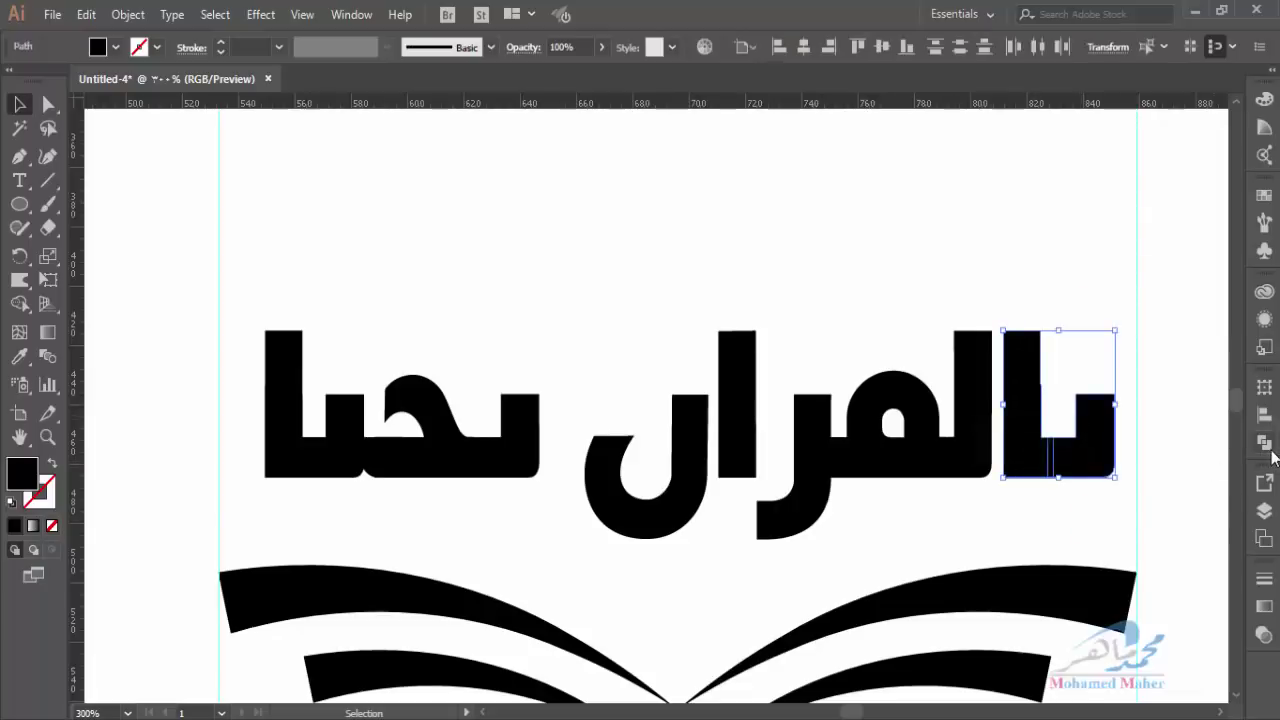
left_click(1265, 443)
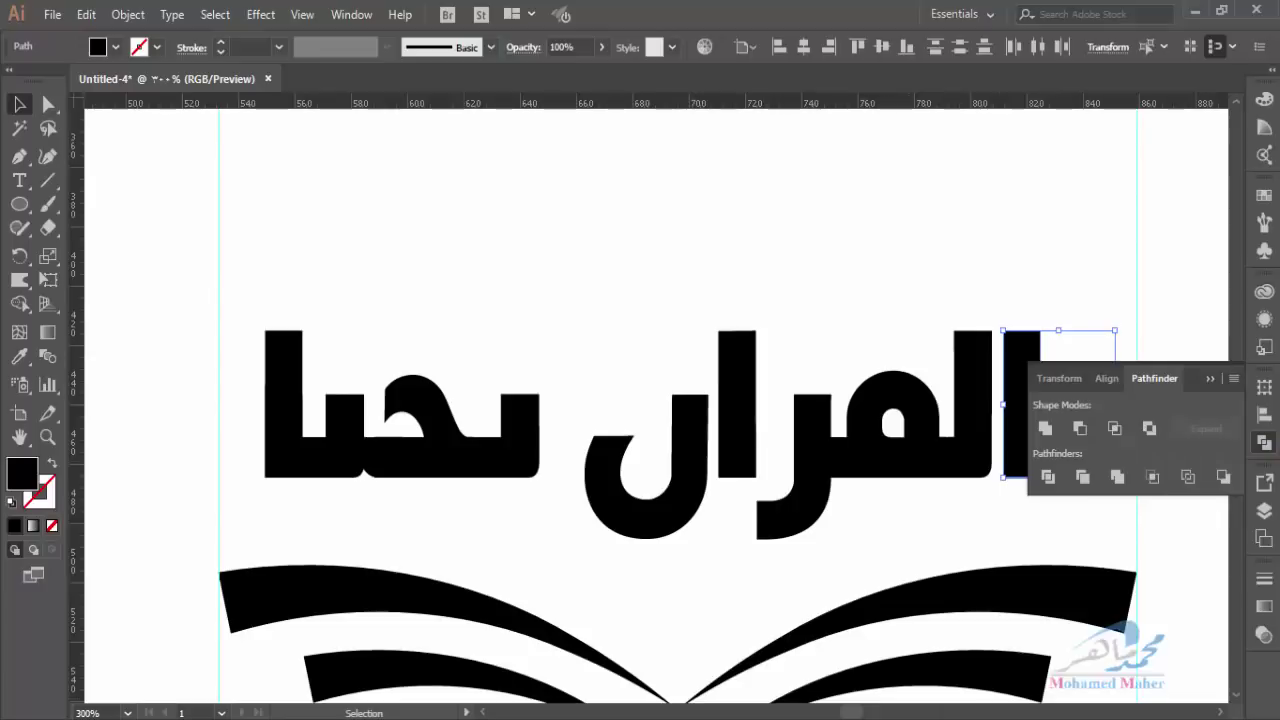
left_click(1222, 714)
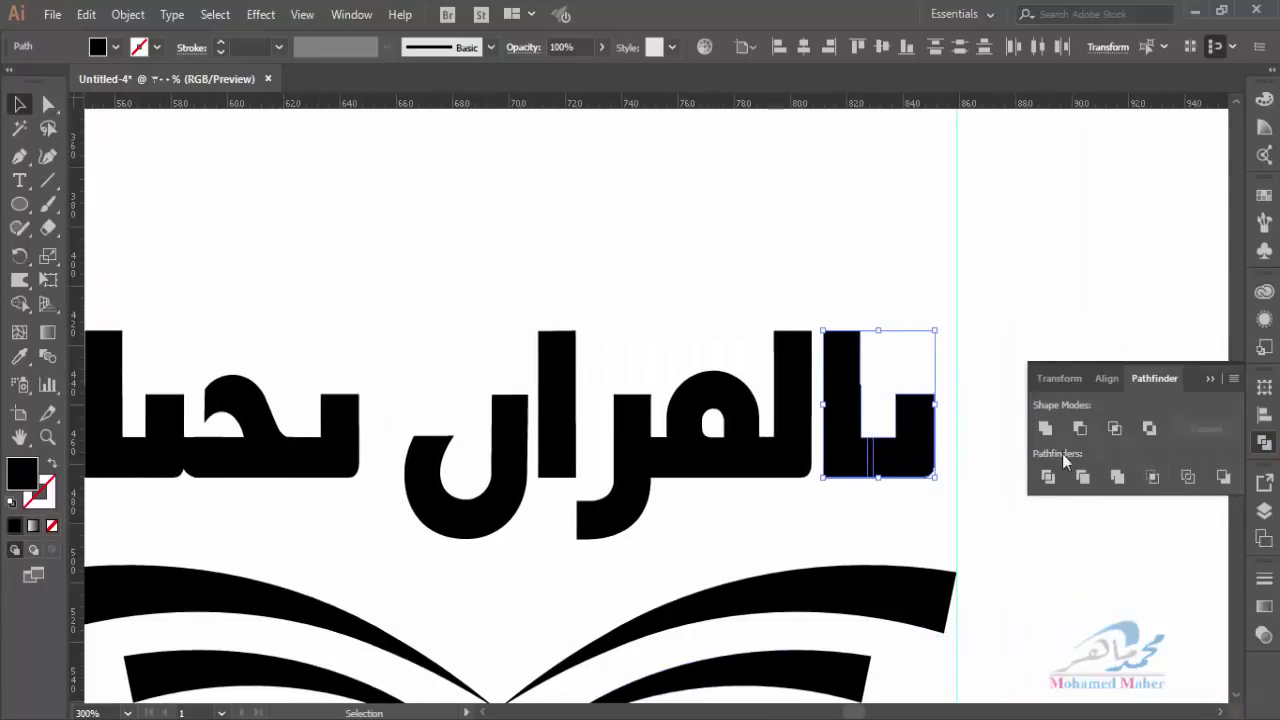
left_click(1053, 431)
left_click_drag(857, 456, 860, 522)
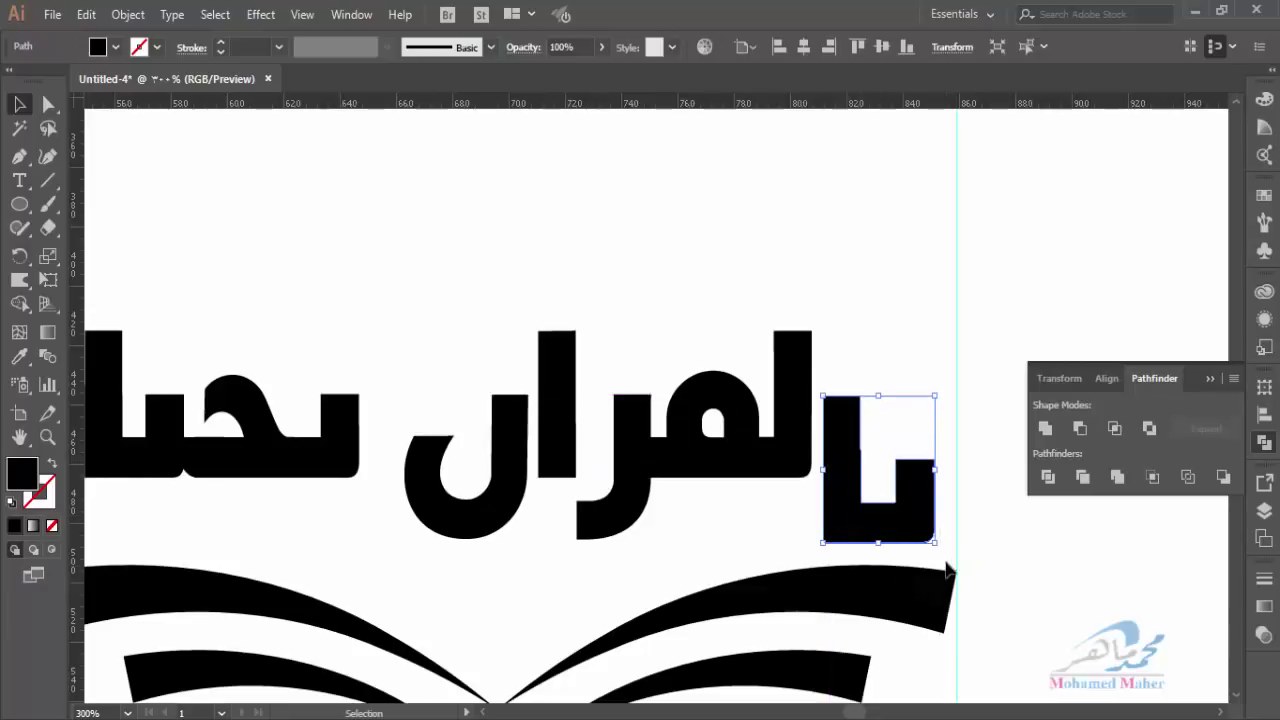
left_click_drag(939, 550, 962, 519)
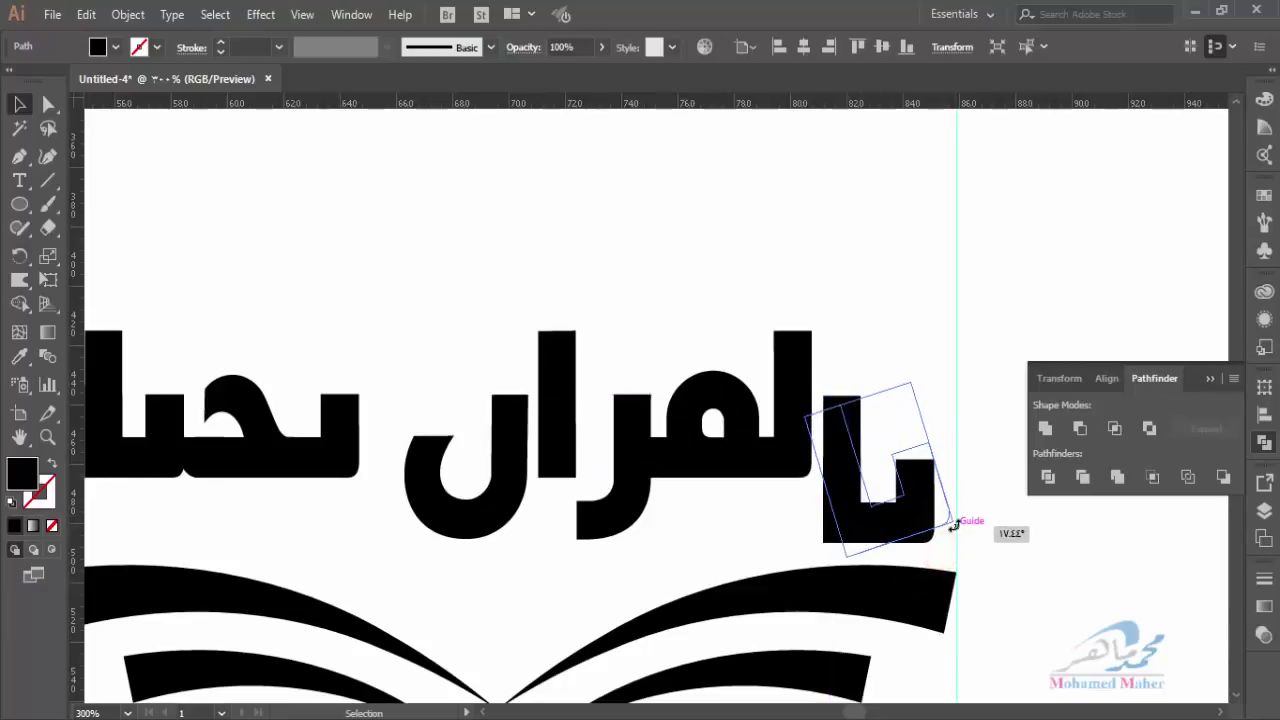
Select the alef bar, م hump and ر, tilt them counter-clockwise and shift them right
left_click(686, 457)
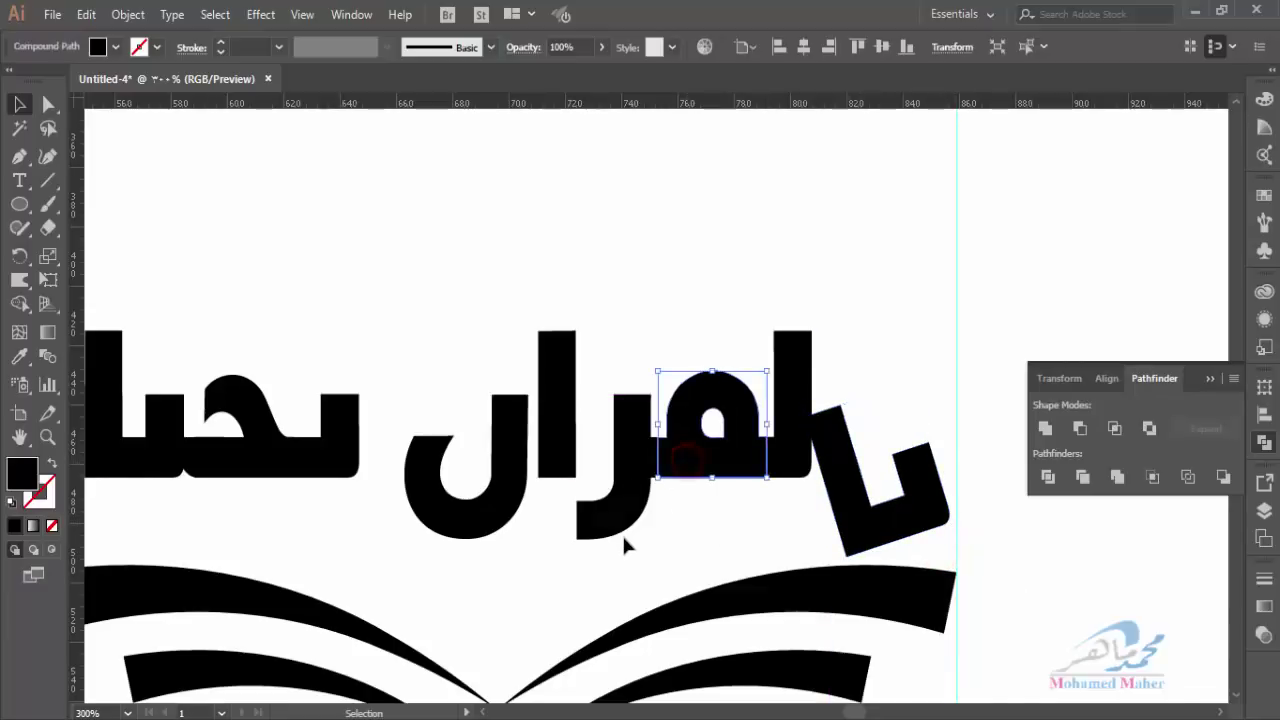
left_click_drag(592, 556, 668, 467)
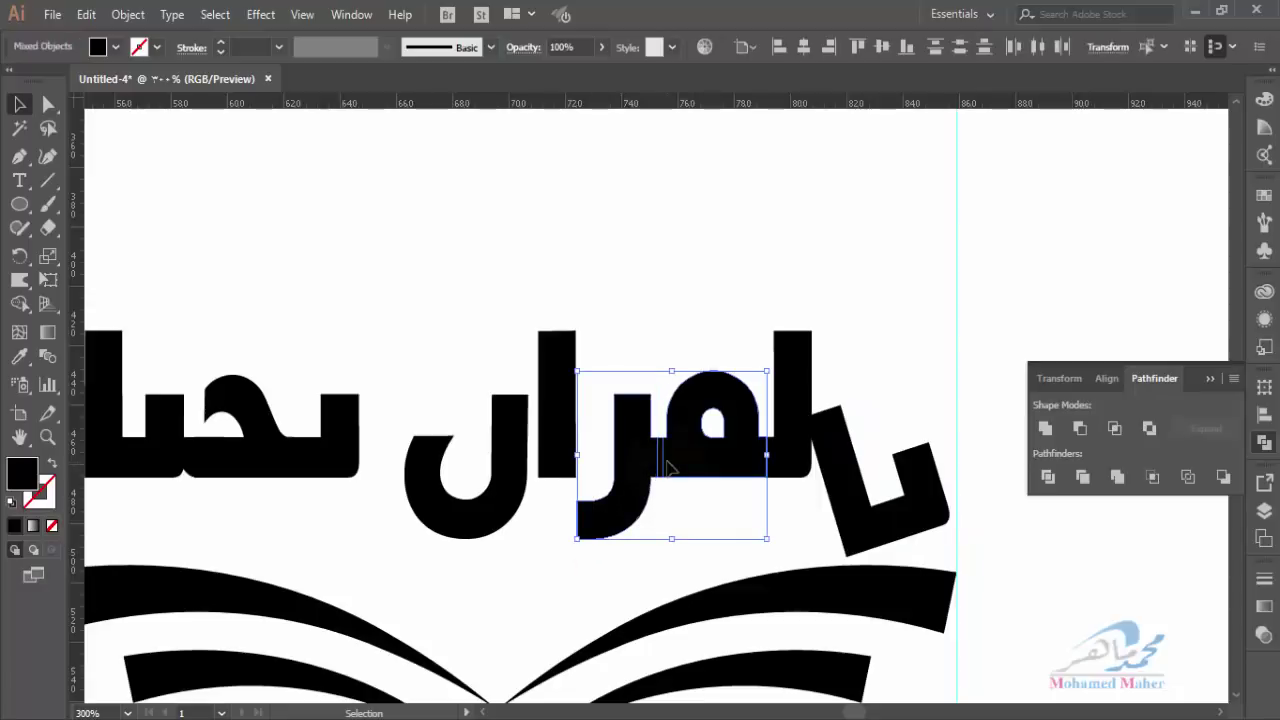
left_click(654, 531)
left_click(791, 448)
left_click(718, 456)
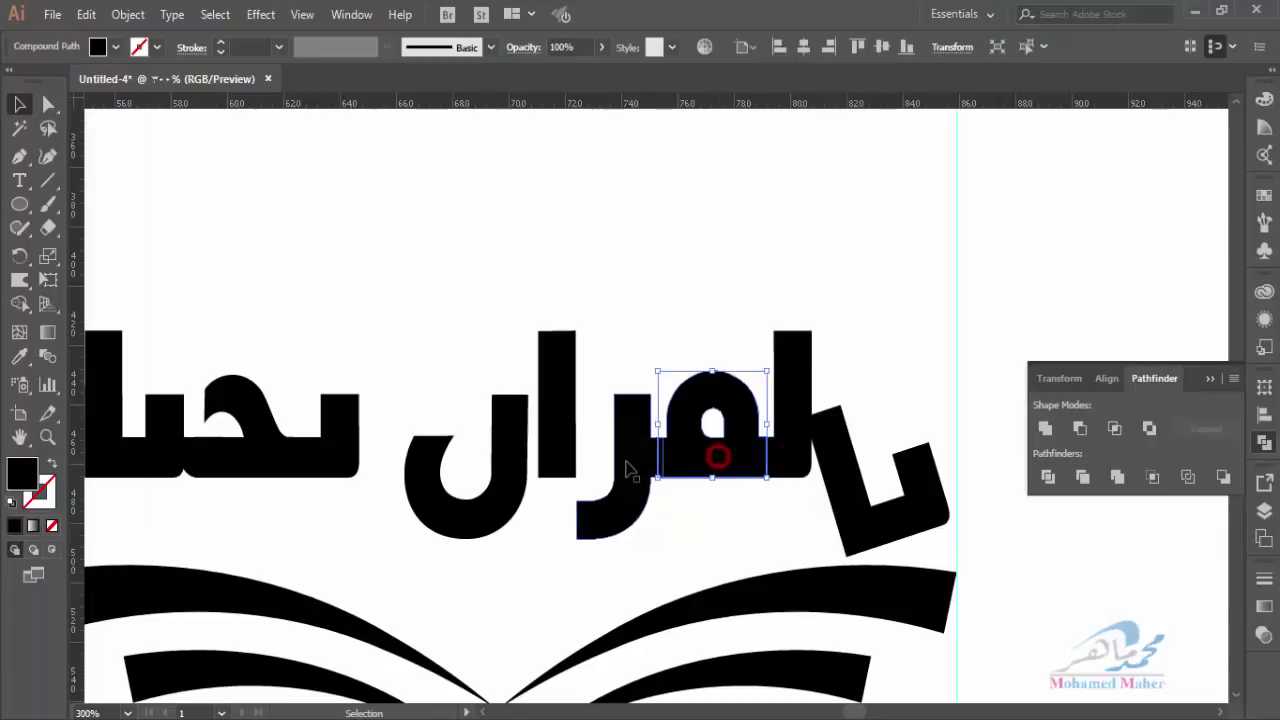
left_click(626, 457)
left_click(691, 517)
left_click(788, 467, "shift")
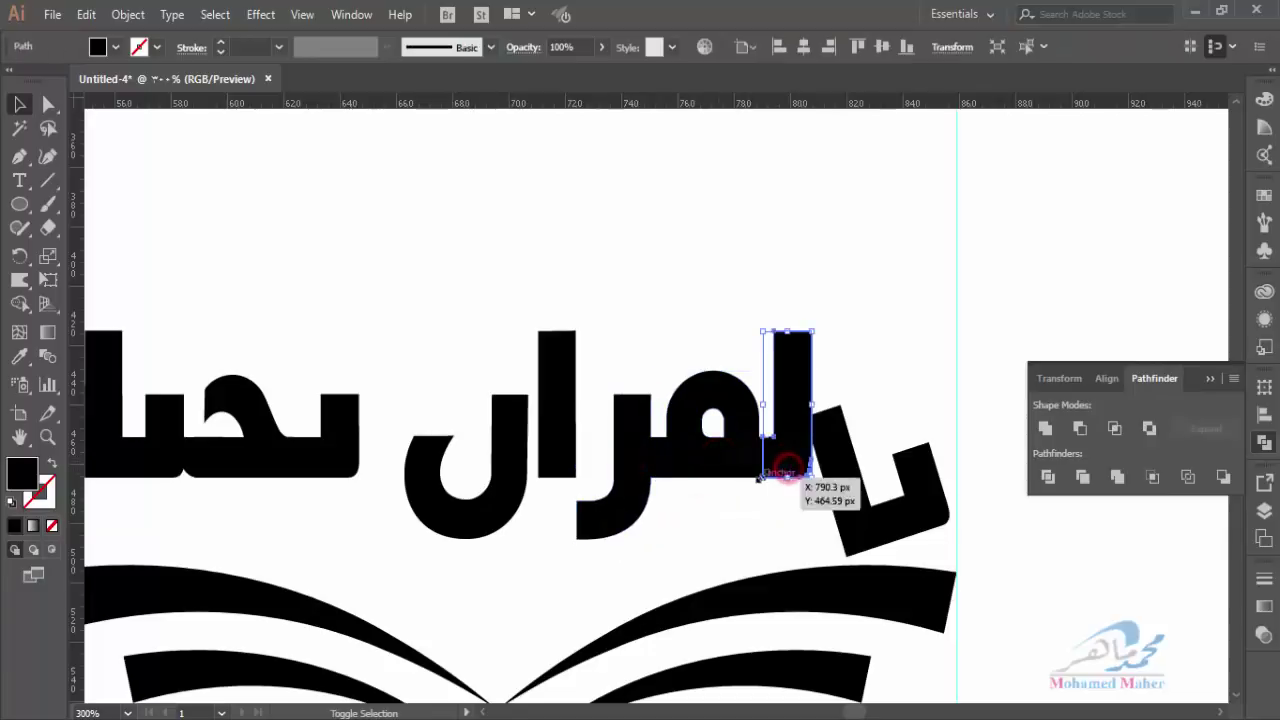
left_click(748, 468, "shift")
left_click(634, 474, "shift")
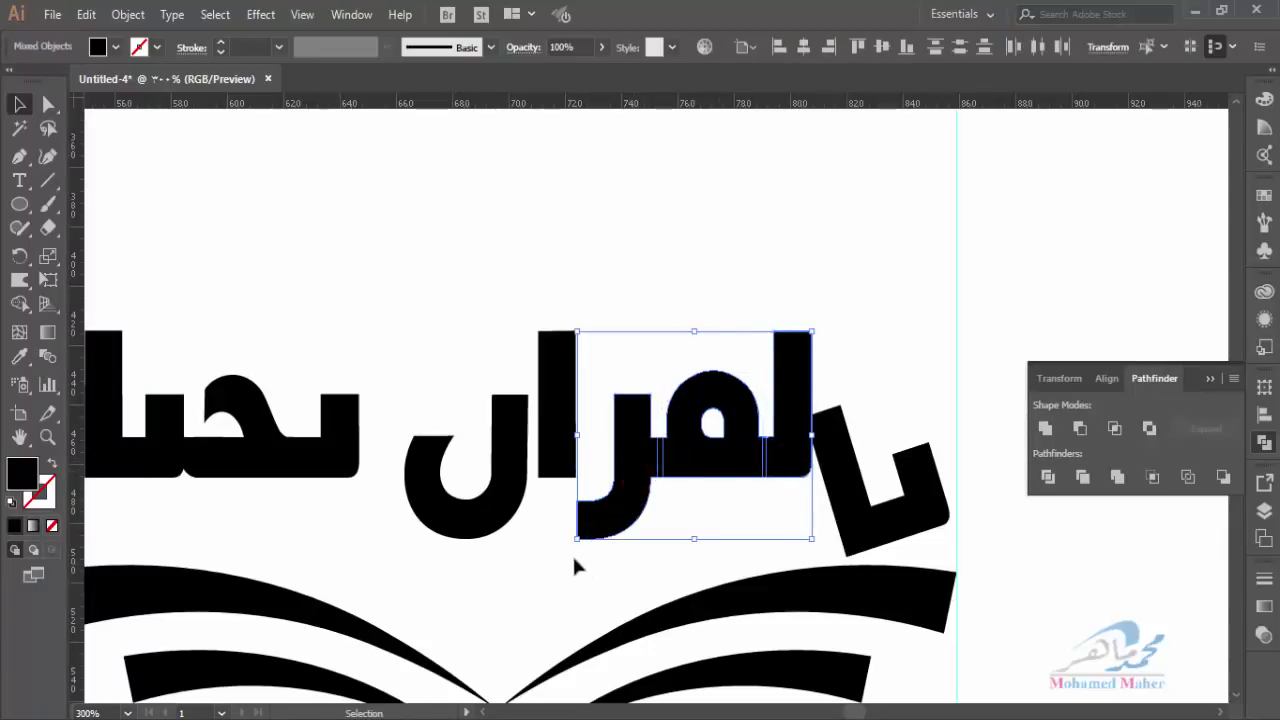
left_click_drag(569, 548, 645, 545)
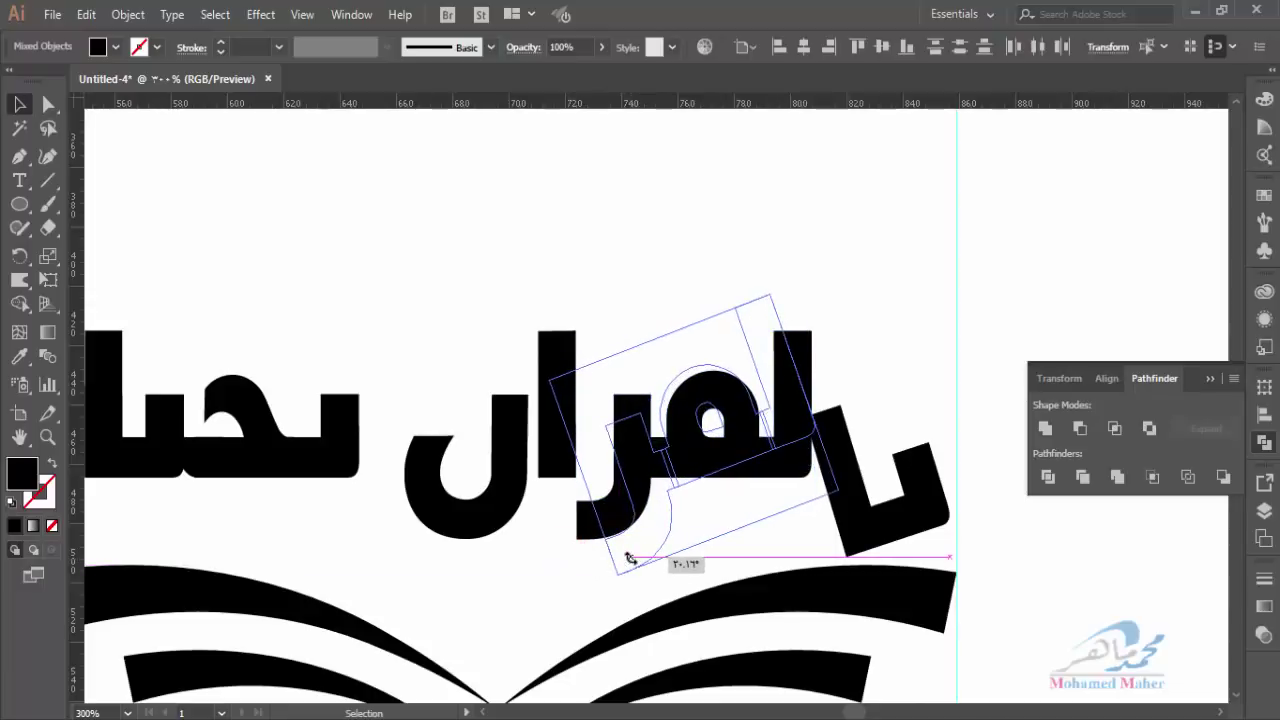
mouse_move(714, 448)
left_mouse_down()
mouse_move(800, 438)
mouse_move(786, 450)
left_mouse_up()
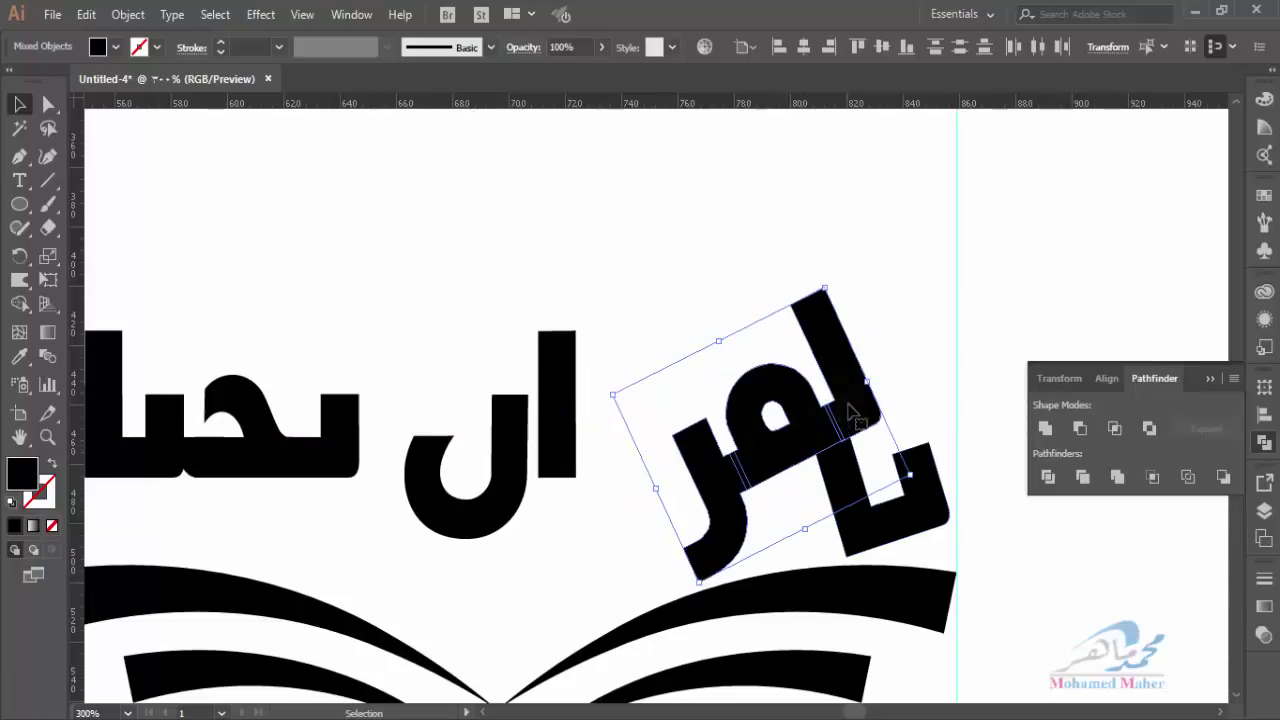
Move the alef bar up-right, shift the ر and م along the slant, then nudge the alef up
left_click(920, 358)
left_click(852, 408)
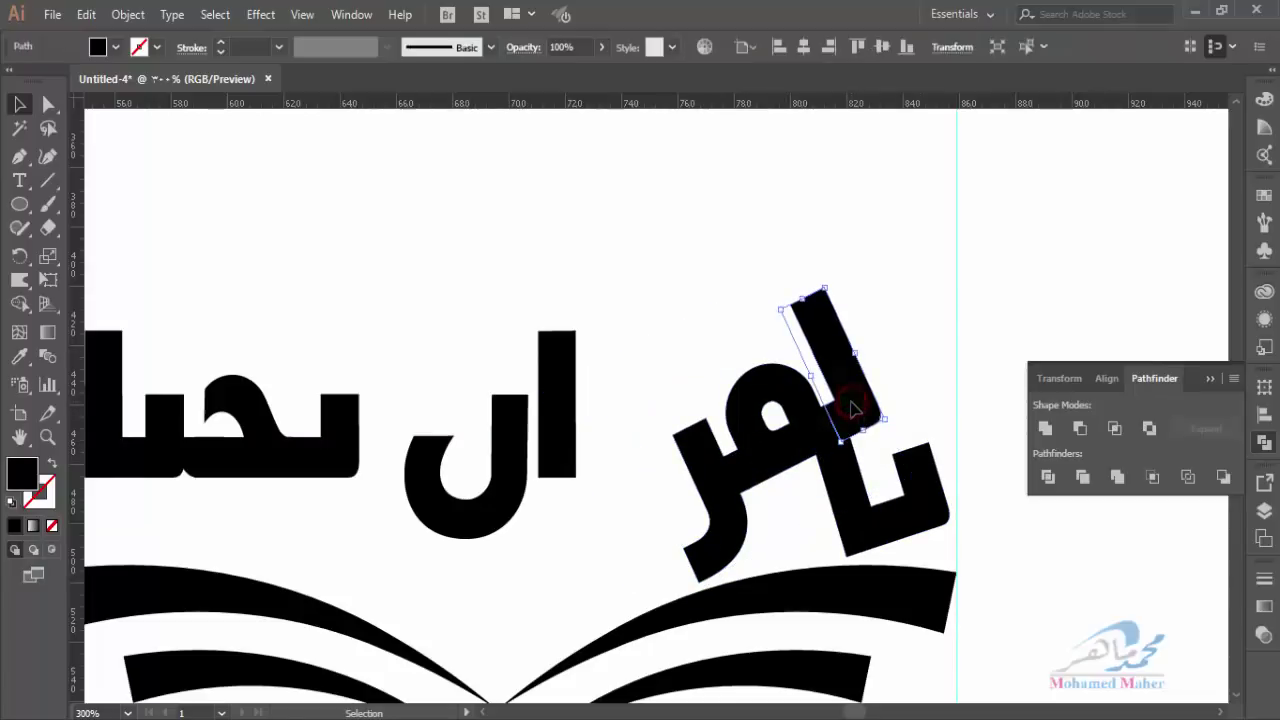
left_click_drag(855, 412, 891, 387)
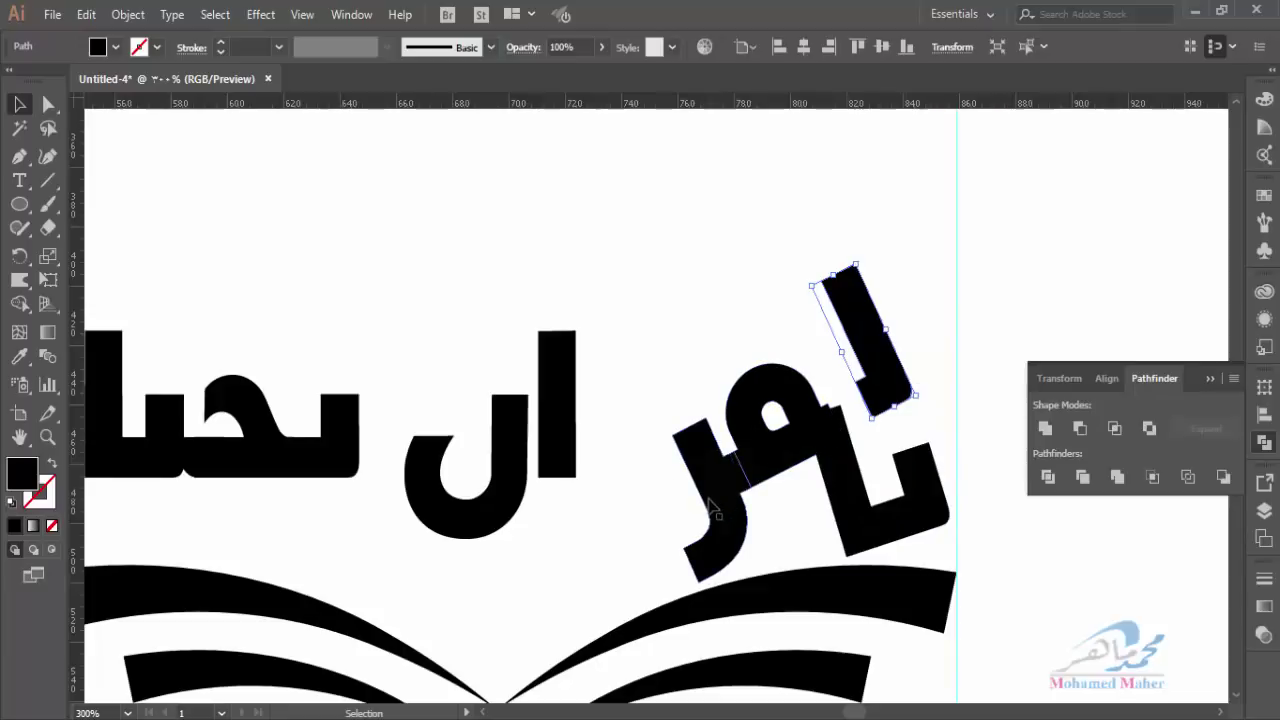
left_click_drag(711, 507, 668, 513)
mouse_move(763, 461)
left_mouse_down()
mouse_move(762, 449)
mouse_move(816, 460)
left_mouse_up()
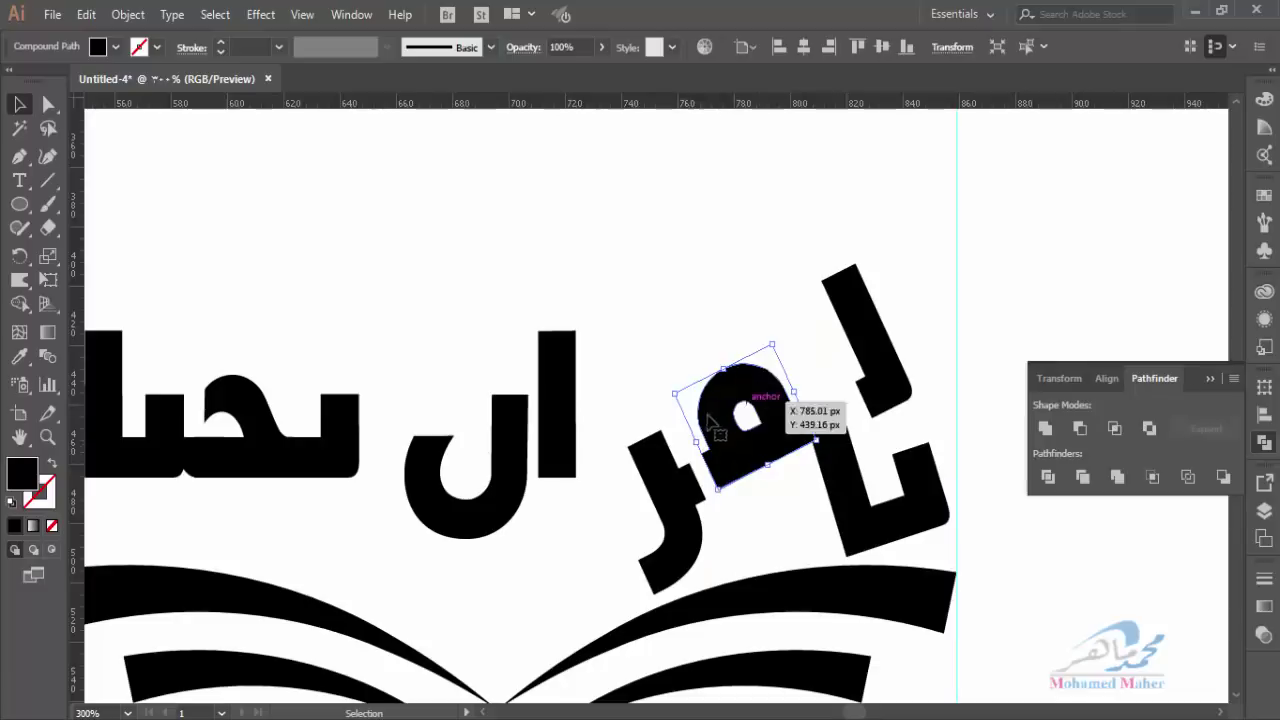
mouse_move(745, 456)
left_mouse_down()
mouse_move(731, 462)
mouse_move(738, 488)
left_mouse_up()
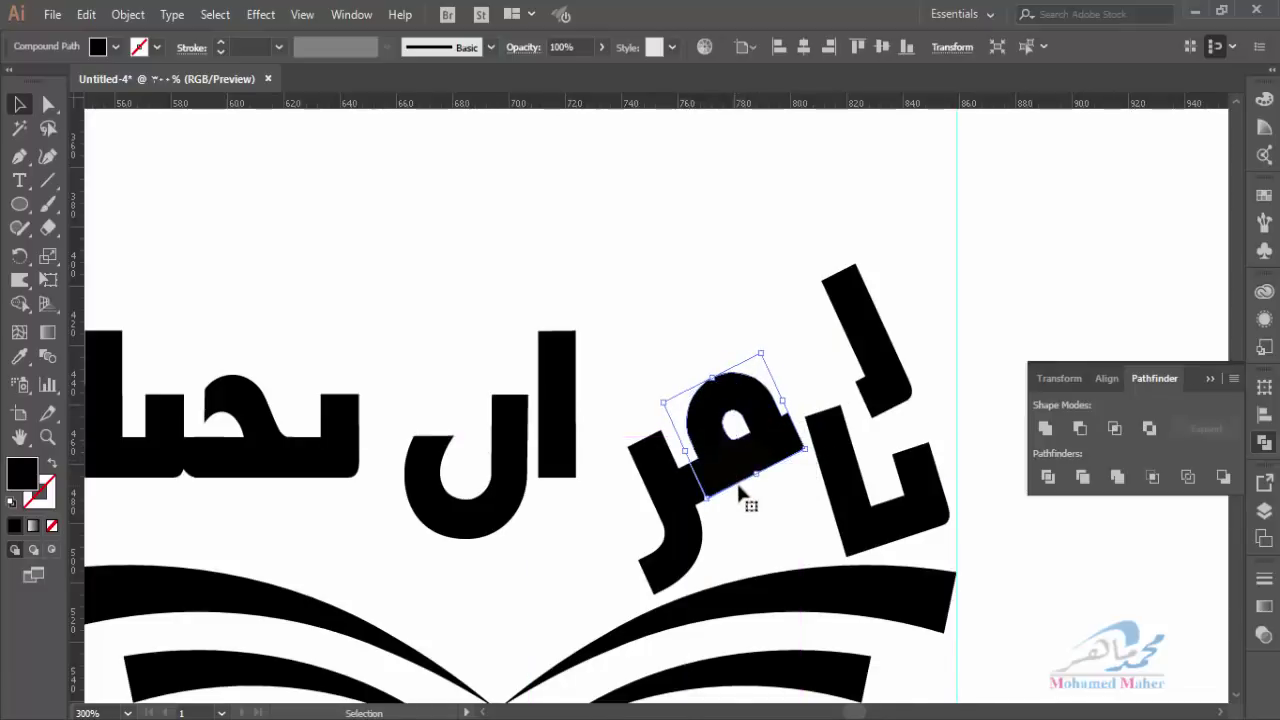
mouse_move(895, 374)
left_mouse_down()
mouse_move(891, 364)
mouse_move(914, 386)
left_mouse_up()
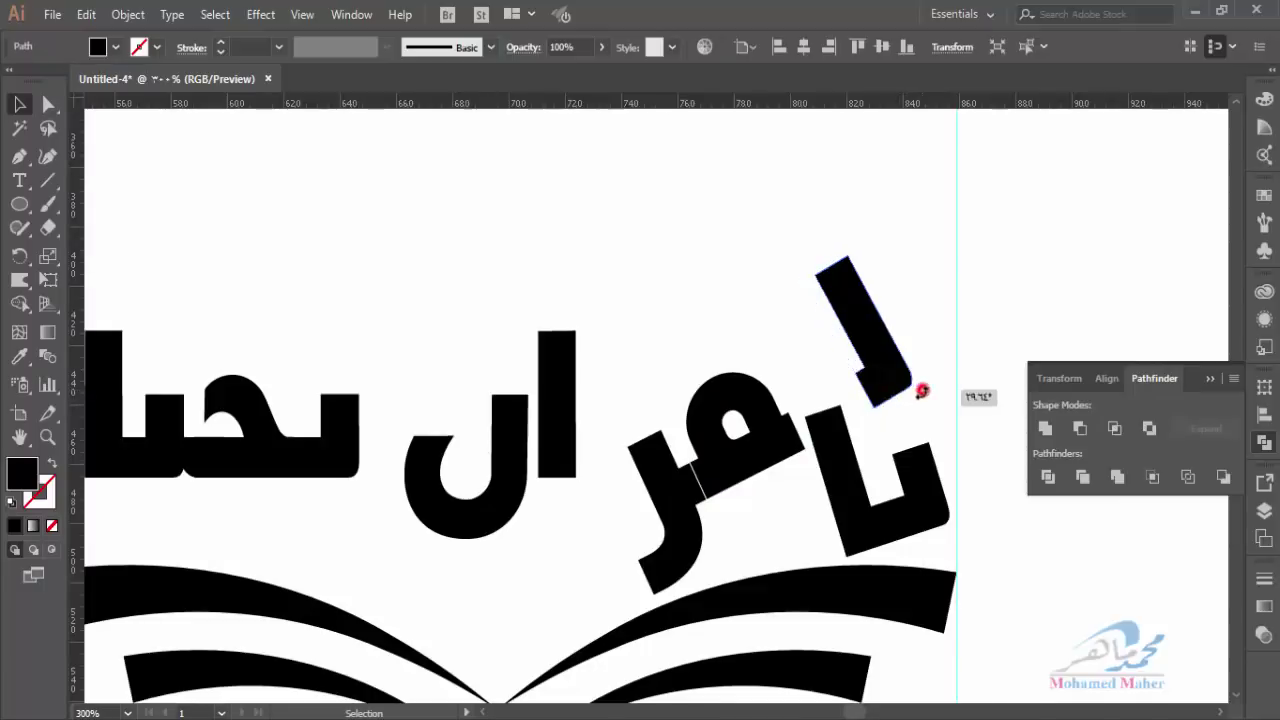
Zoom in and stretch the alef's lower edge down to join the م hump
left_click(47, 438)
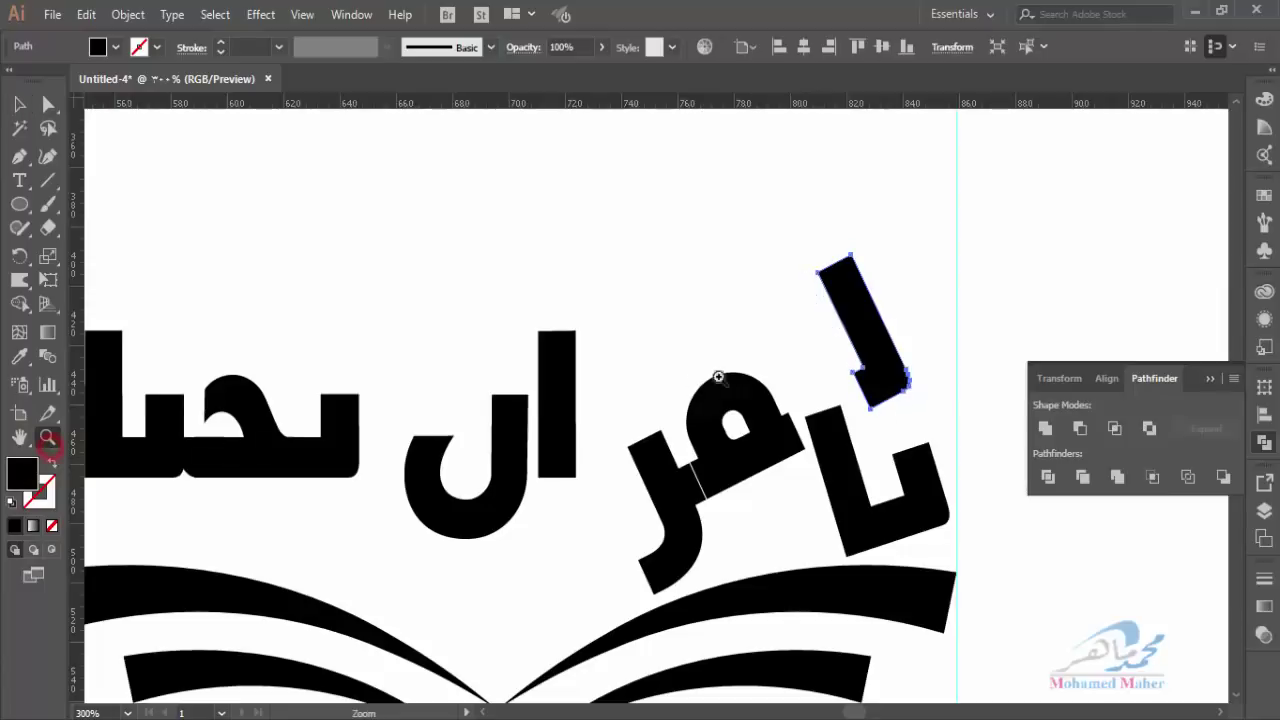
left_click_drag(920, 297, 608, 556)
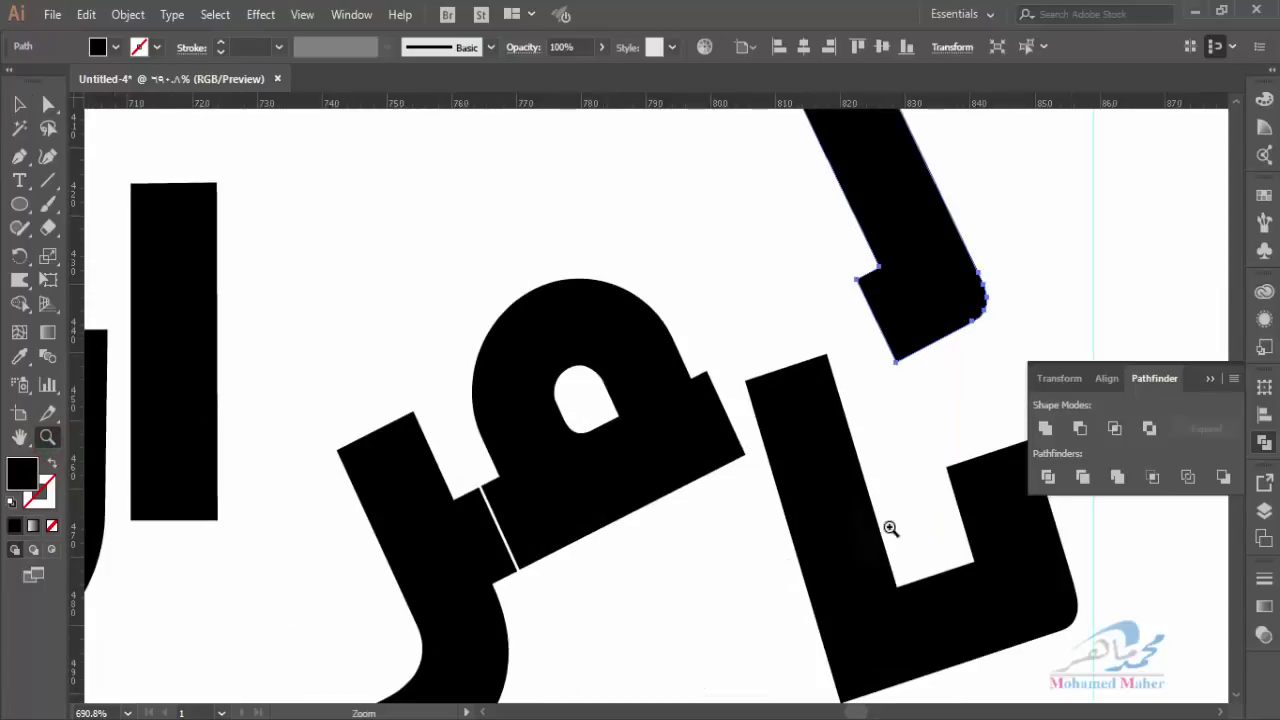
left_click(45, 102)
left_click(425, 297)
left_click(48, 105)
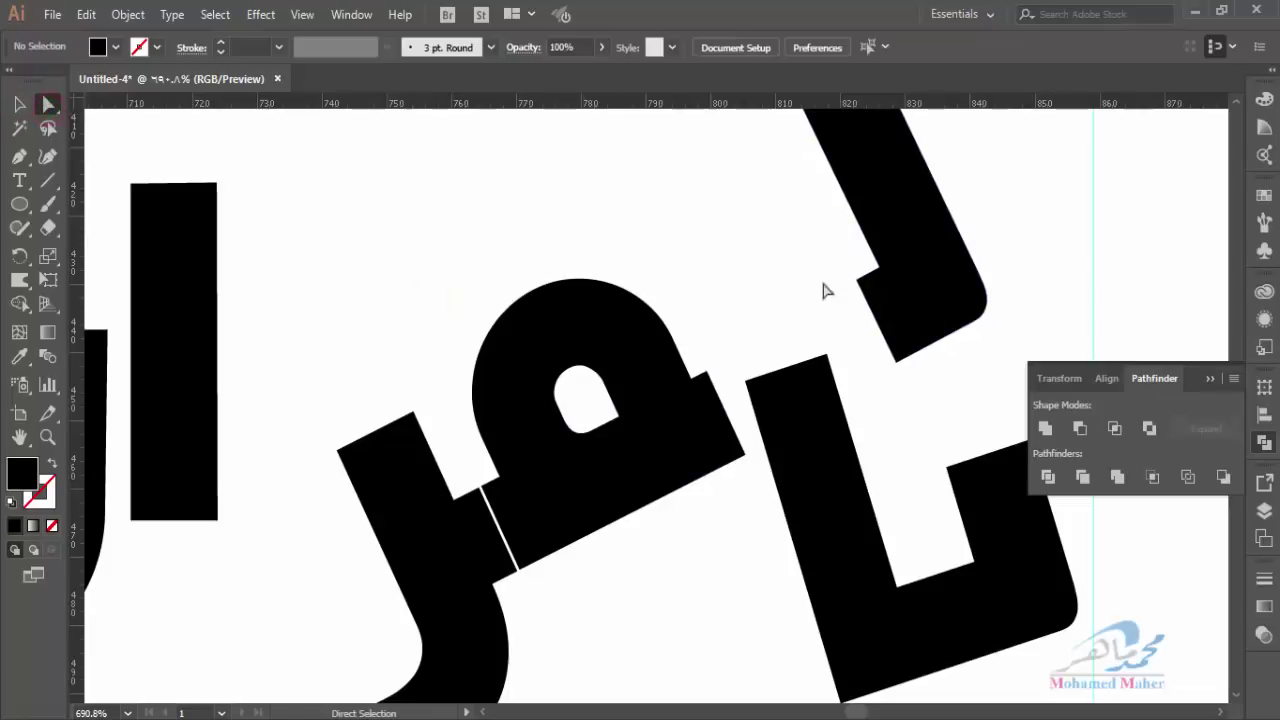
left_click(860, 281)
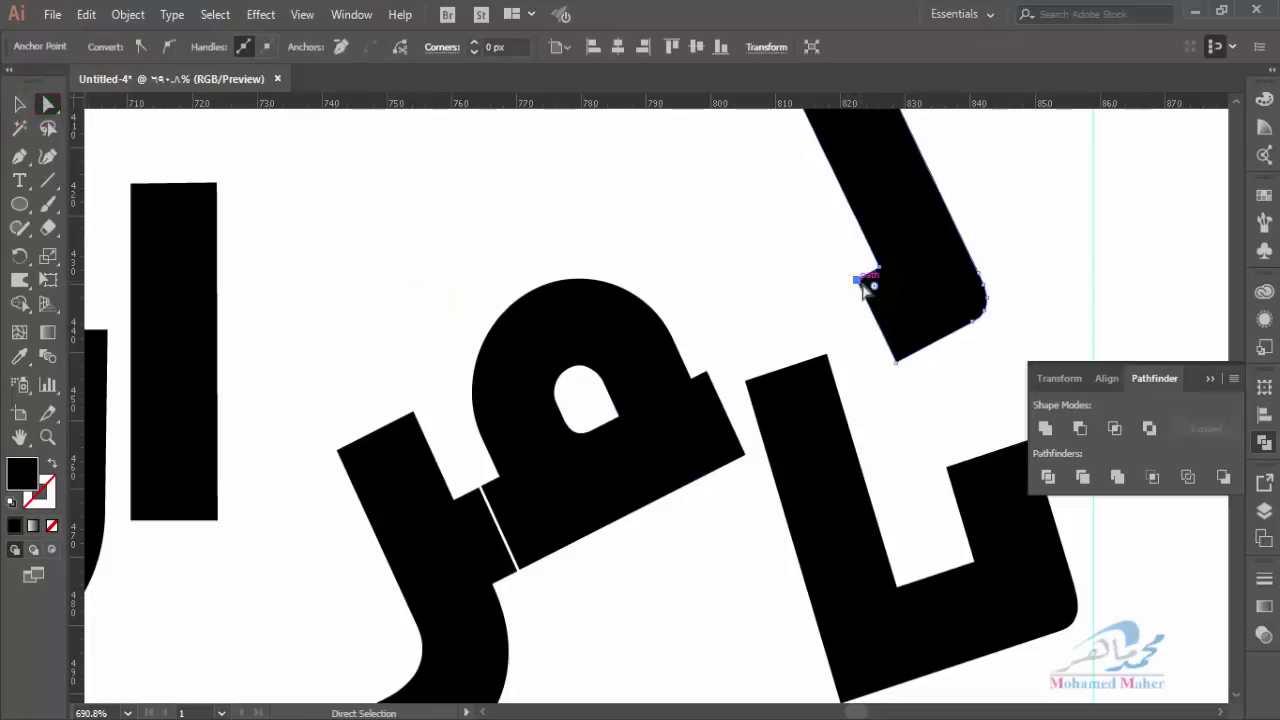
left_click(858, 280)
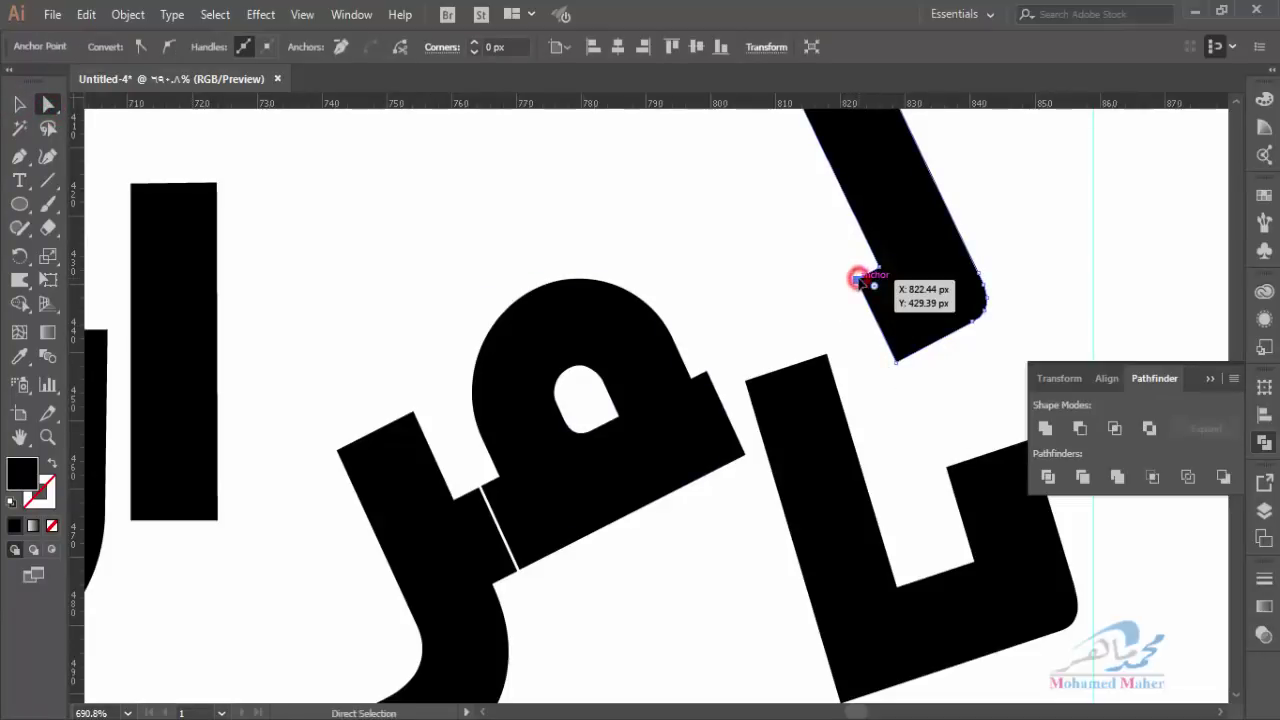
left_click_drag(858, 280, 857, 280)
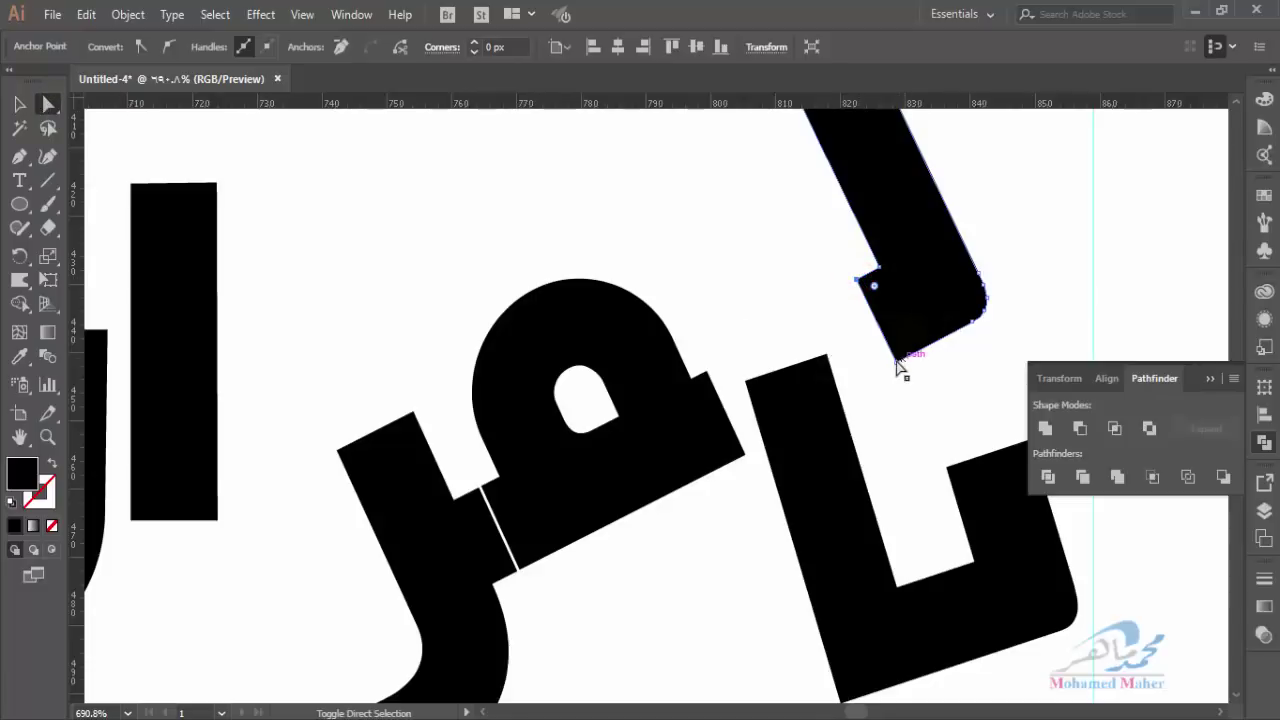
mouse_move(895, 360)
left_mouse_down()
mouse_move(883, 336)
mouse_move(726, 432)
left_mouse_up()
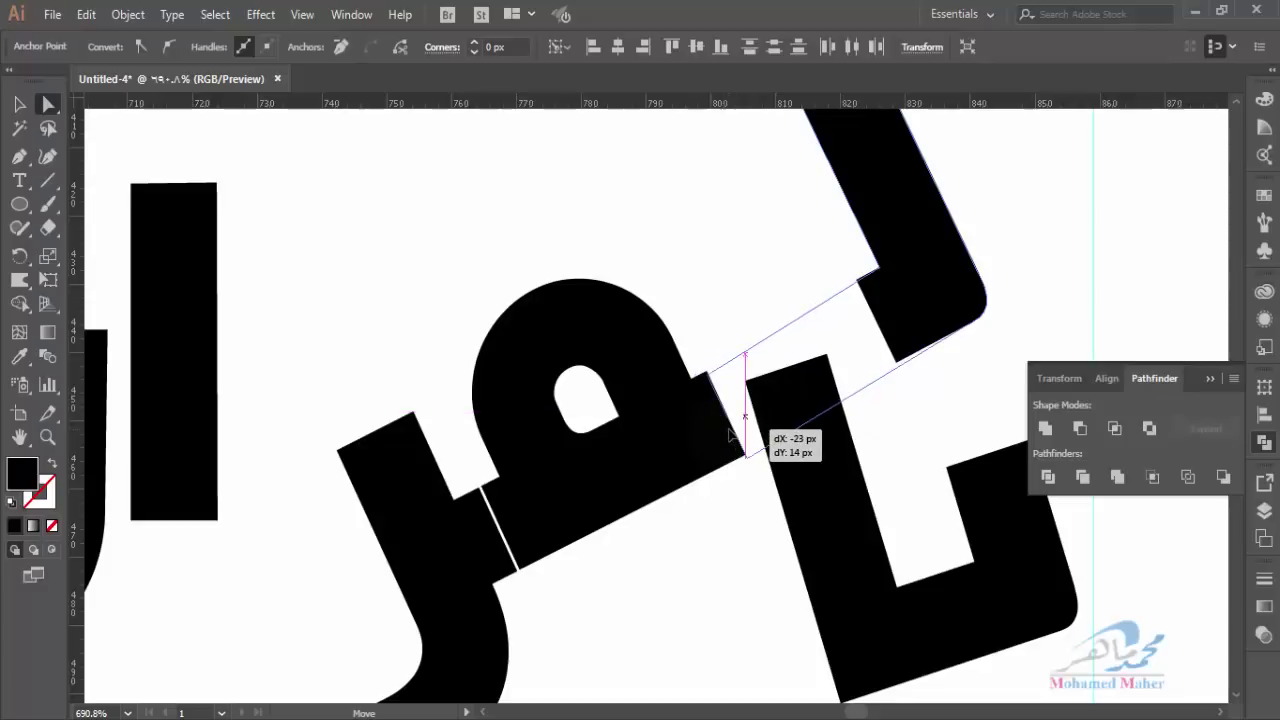
left_click_drag(726, 432, 724, 434)
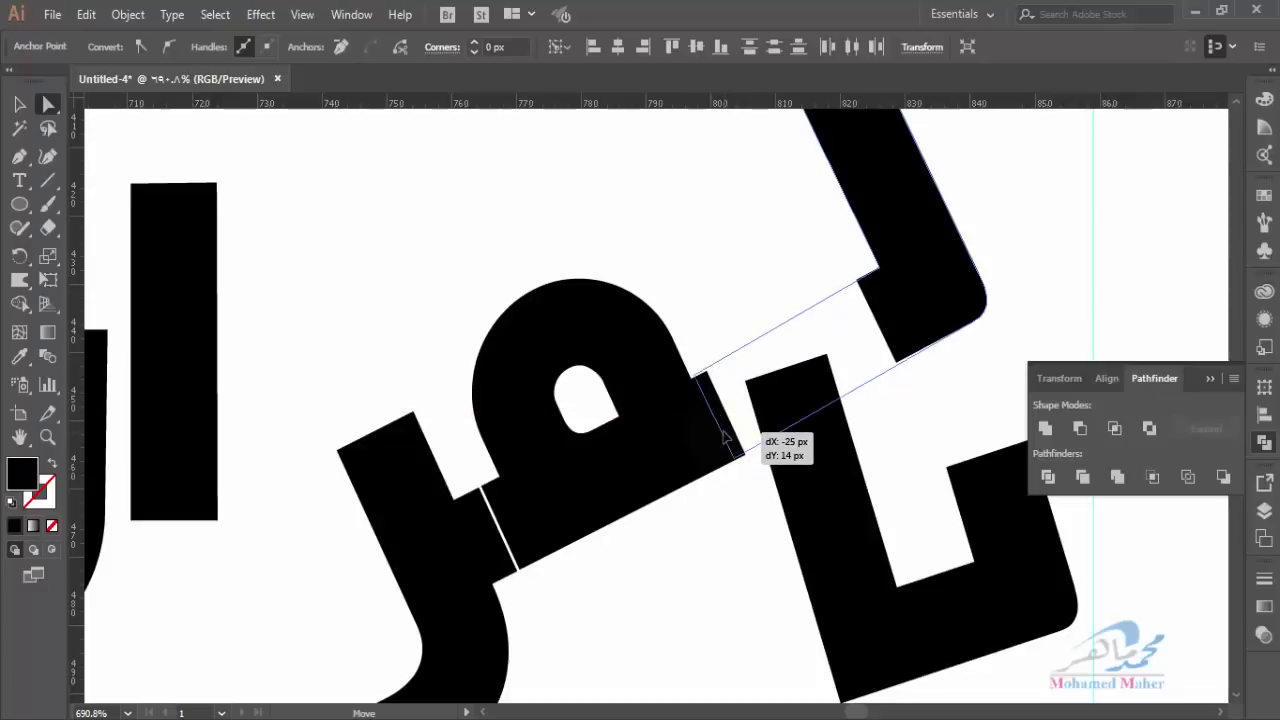
left_click_drag(724, 434, 716, 437)
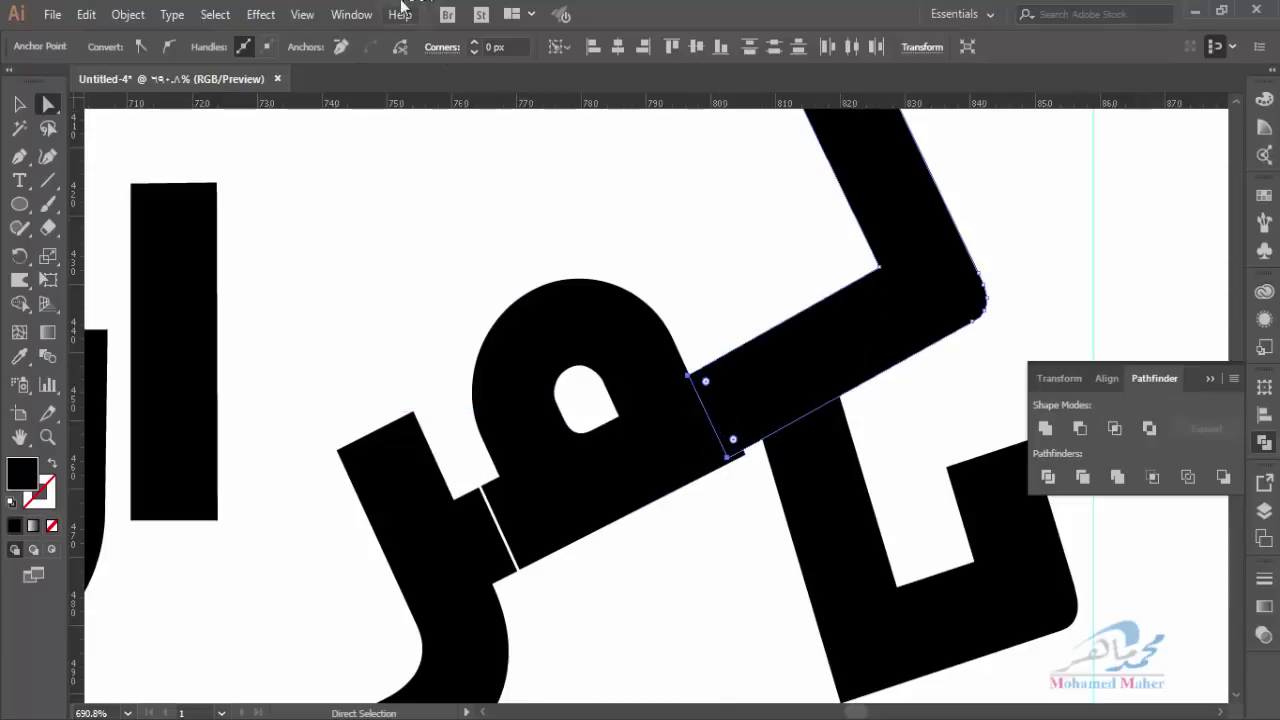
Turn off pixel-grid snapping, close the seam, and Unite the ر, ه and slanted stroke pieces
left_click(316, 16)
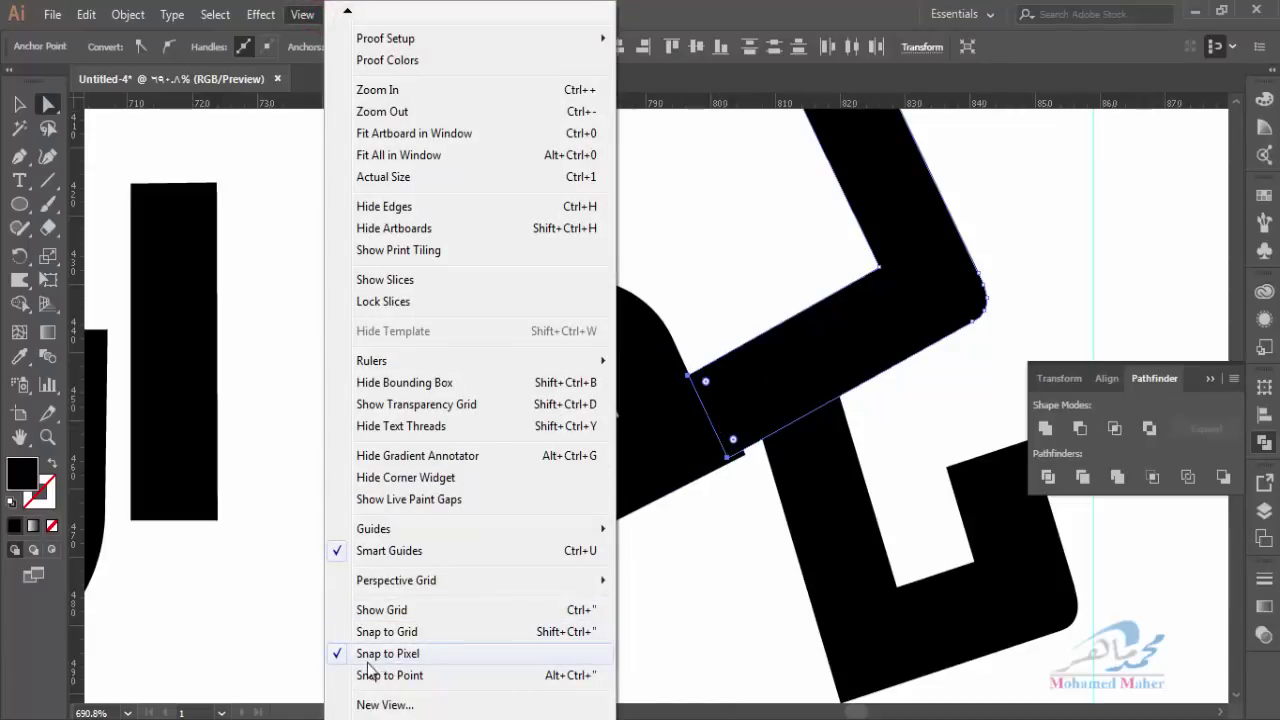
left_click(364, 653)
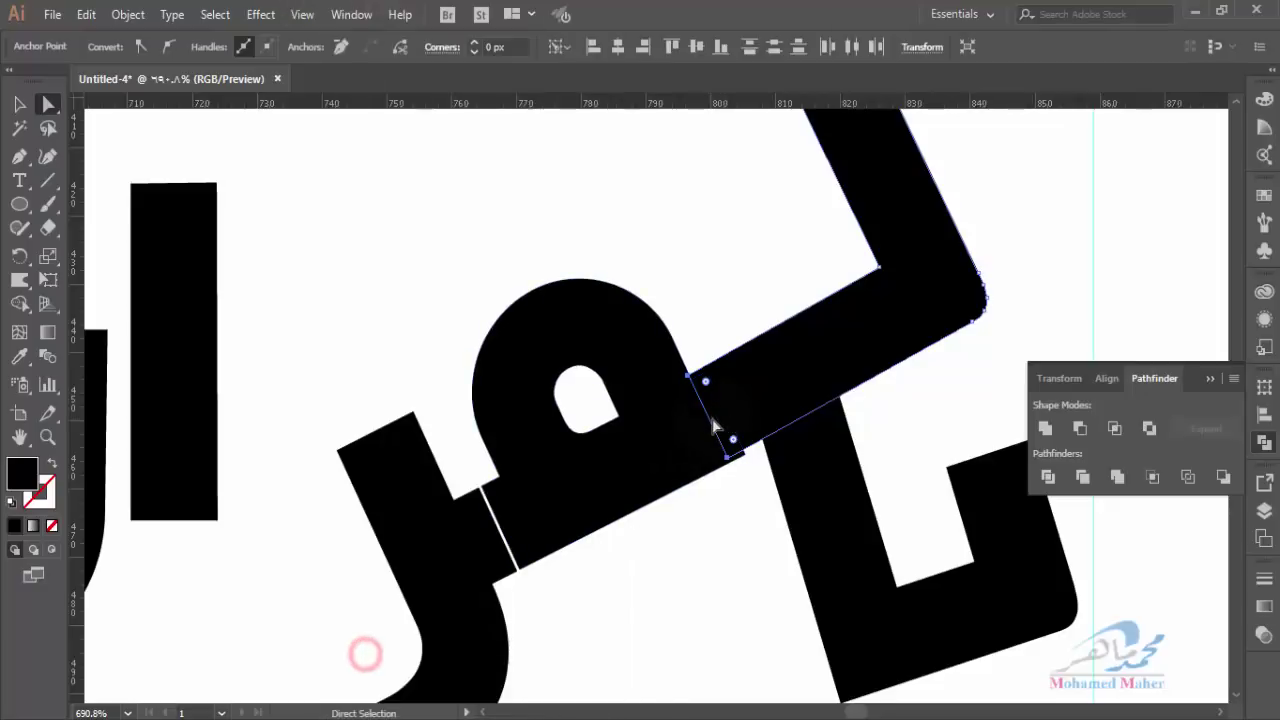
left_click_drag(716, 425, 718, 428)
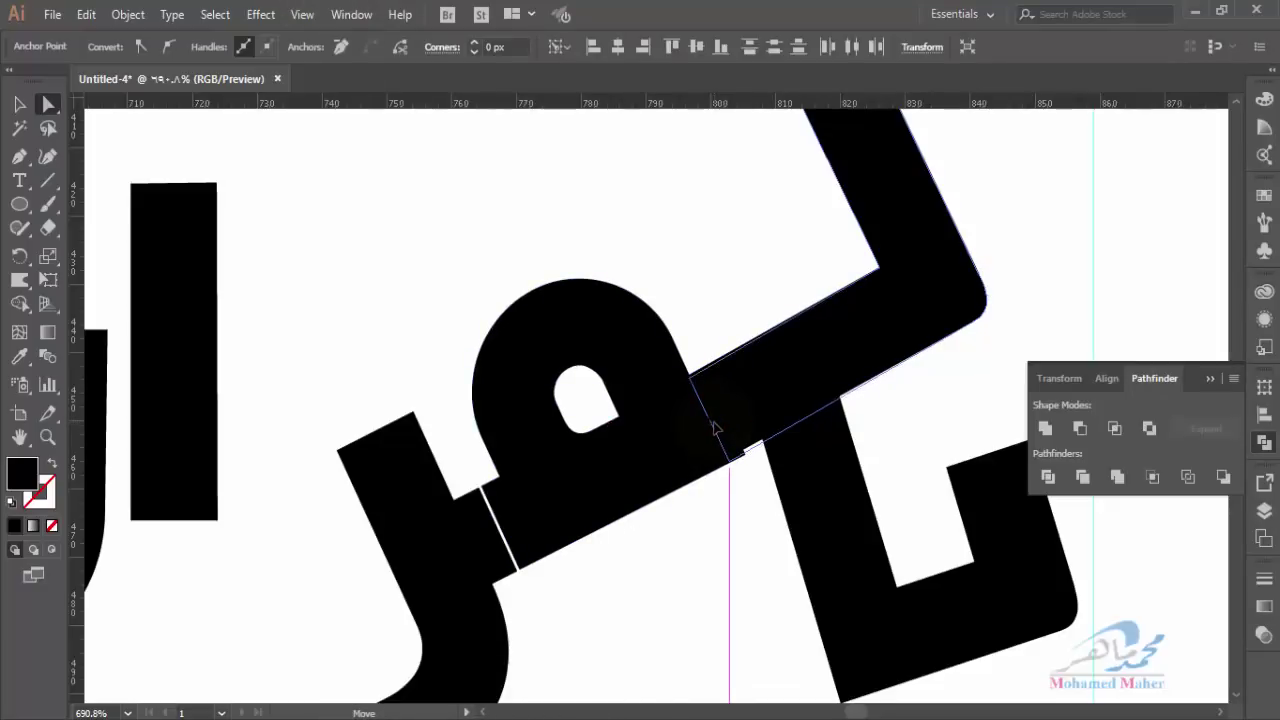
left_click(726, 538)
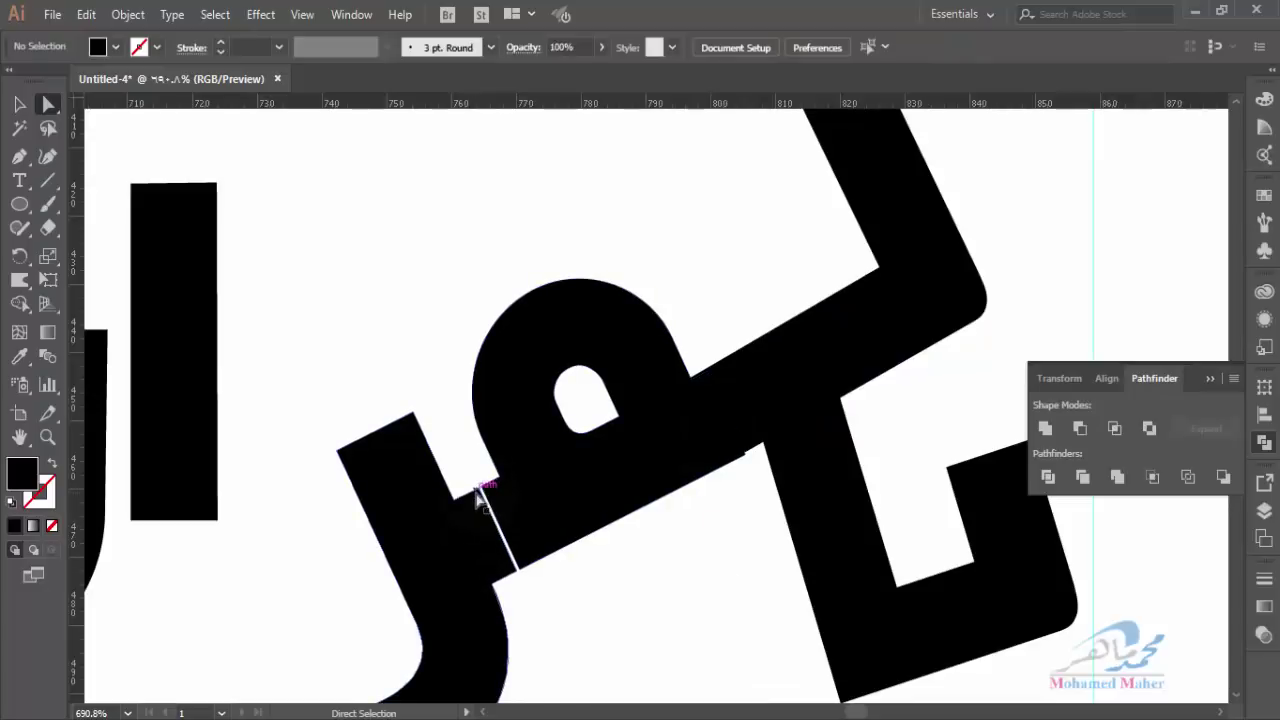
mouse_move(480, 497)
left_mouse_down()
mouse_move(516, 578)
mouse_move(510, 535)
left_mouse_up()
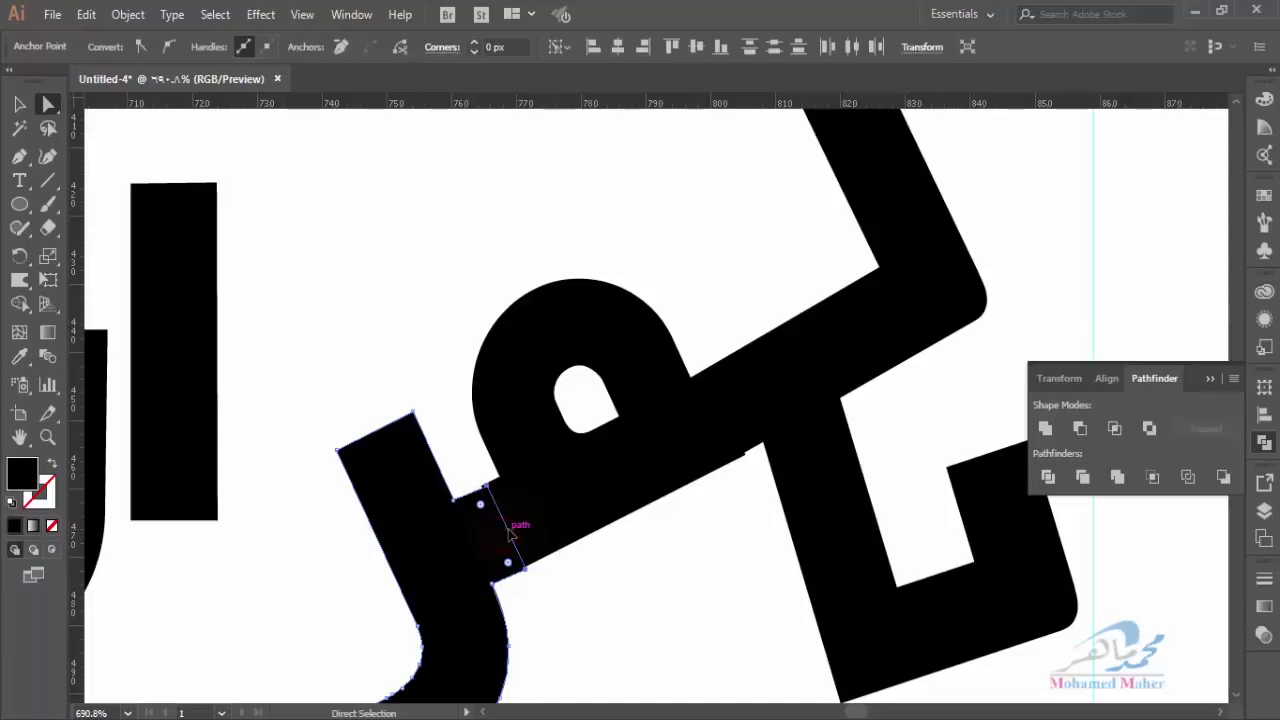
left_click(532, 597)
left_click(505, 540)
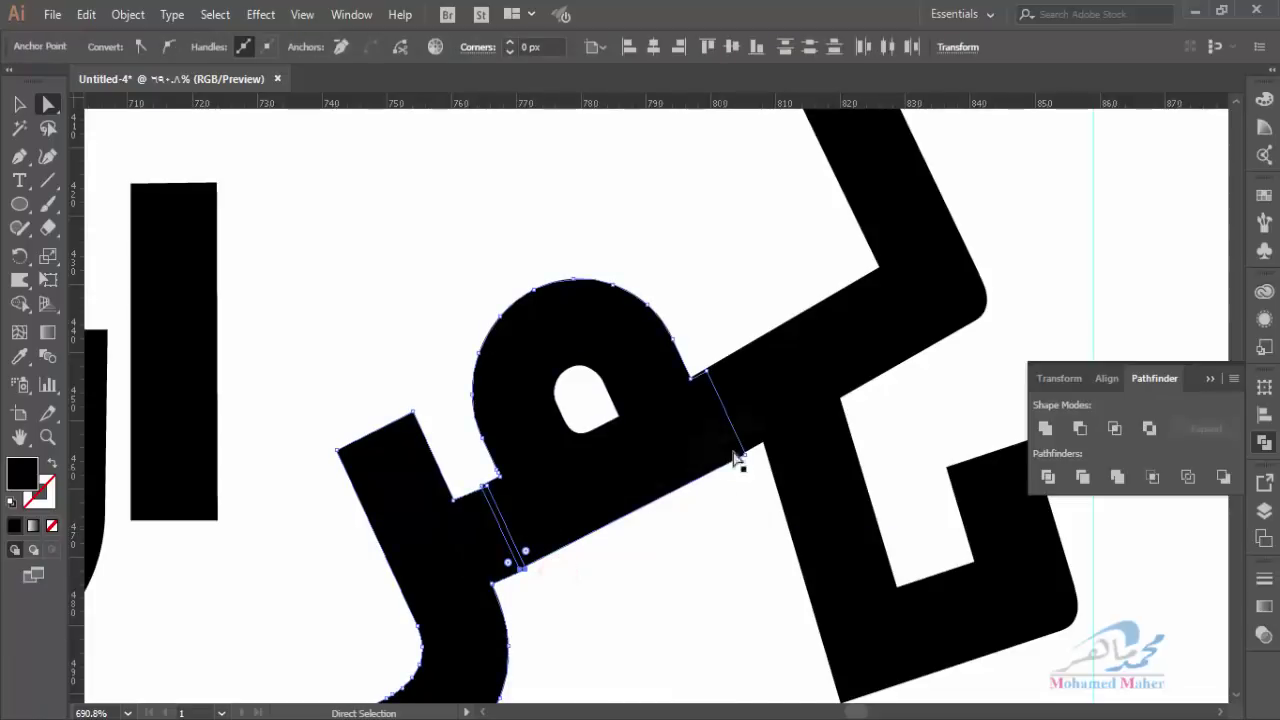
left_click(846, 346, "shift")
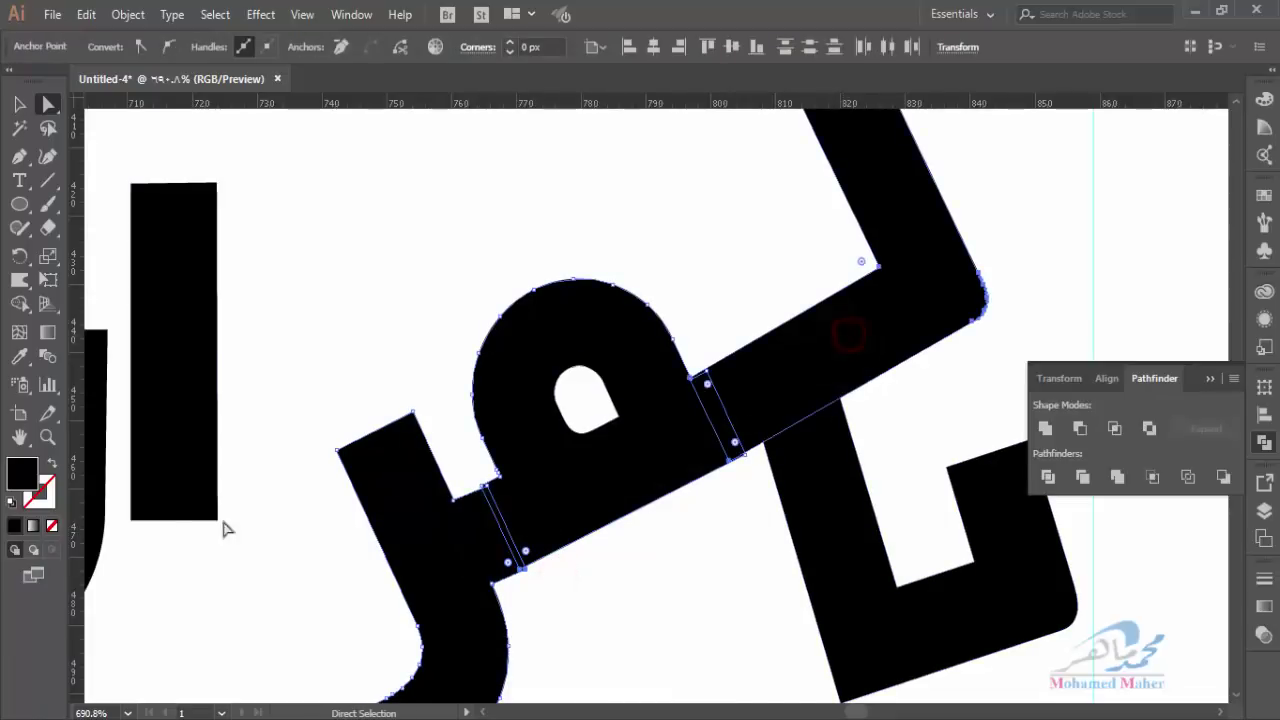
left_click(1045, 428)
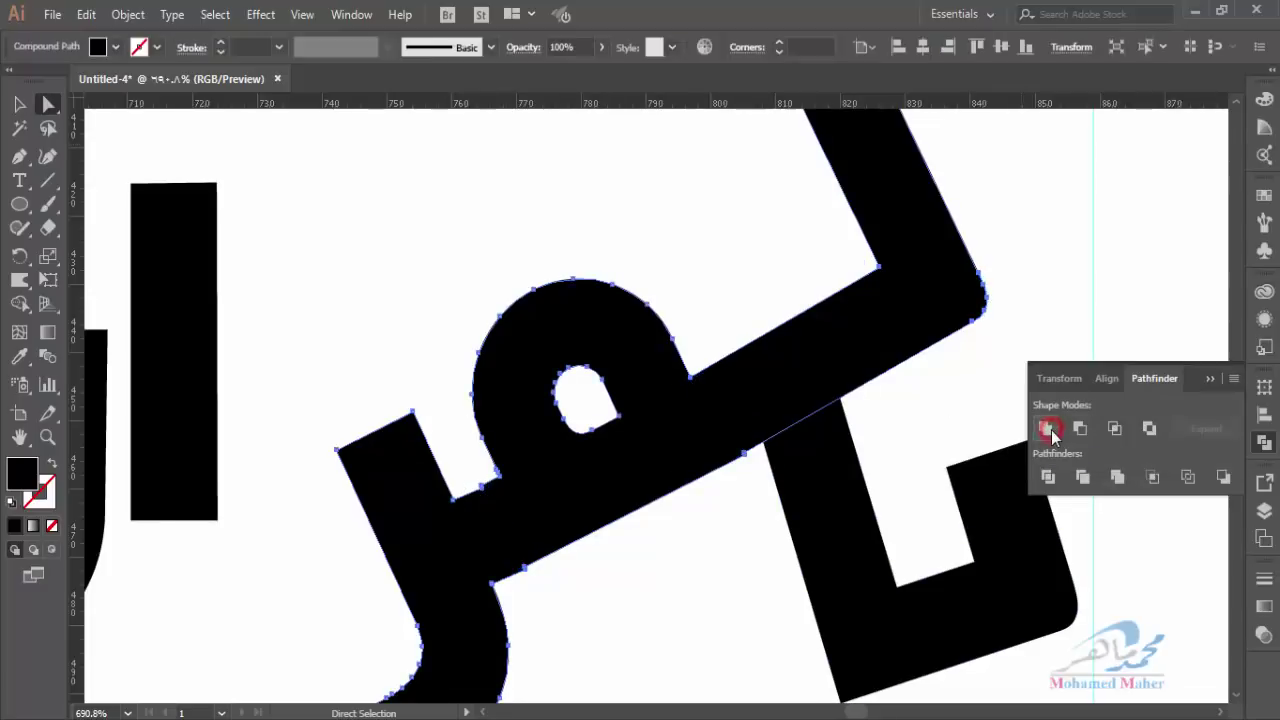
left_click(679, 535)
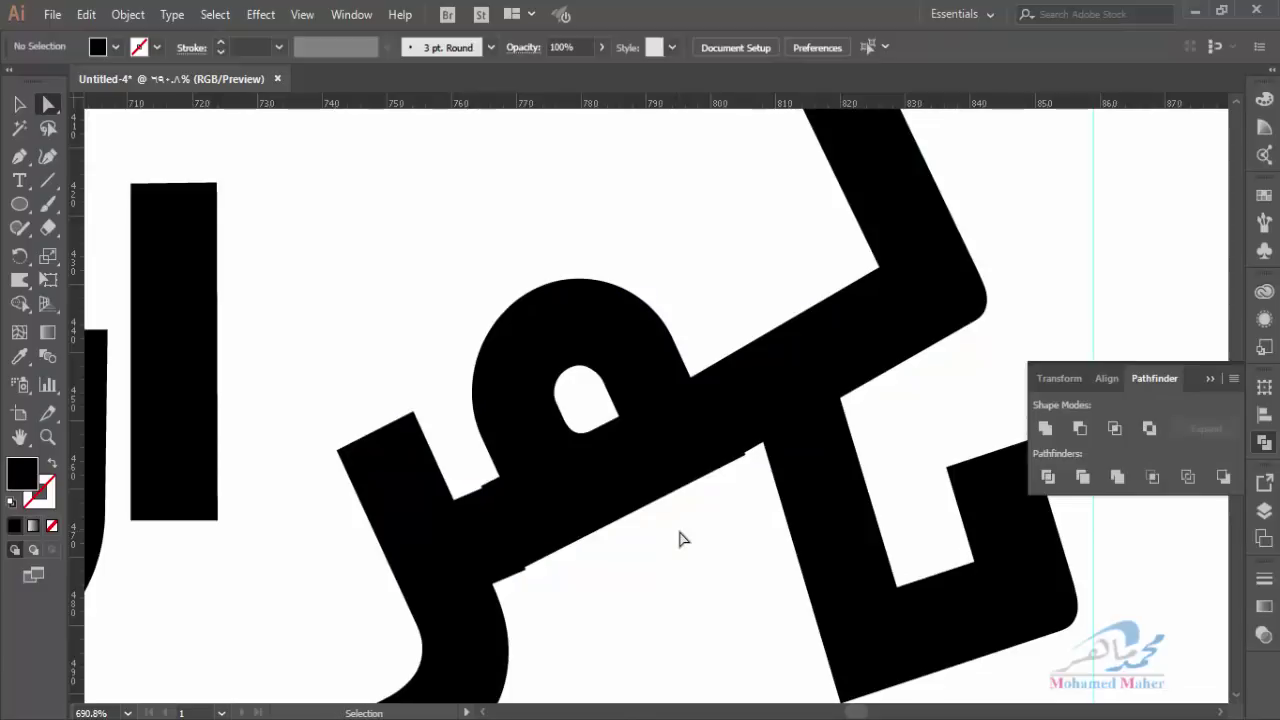
Remove the stray anchor points at the letter joins so the merged edges run straight
key("ctrl+minus")
key("ctrl+minus")
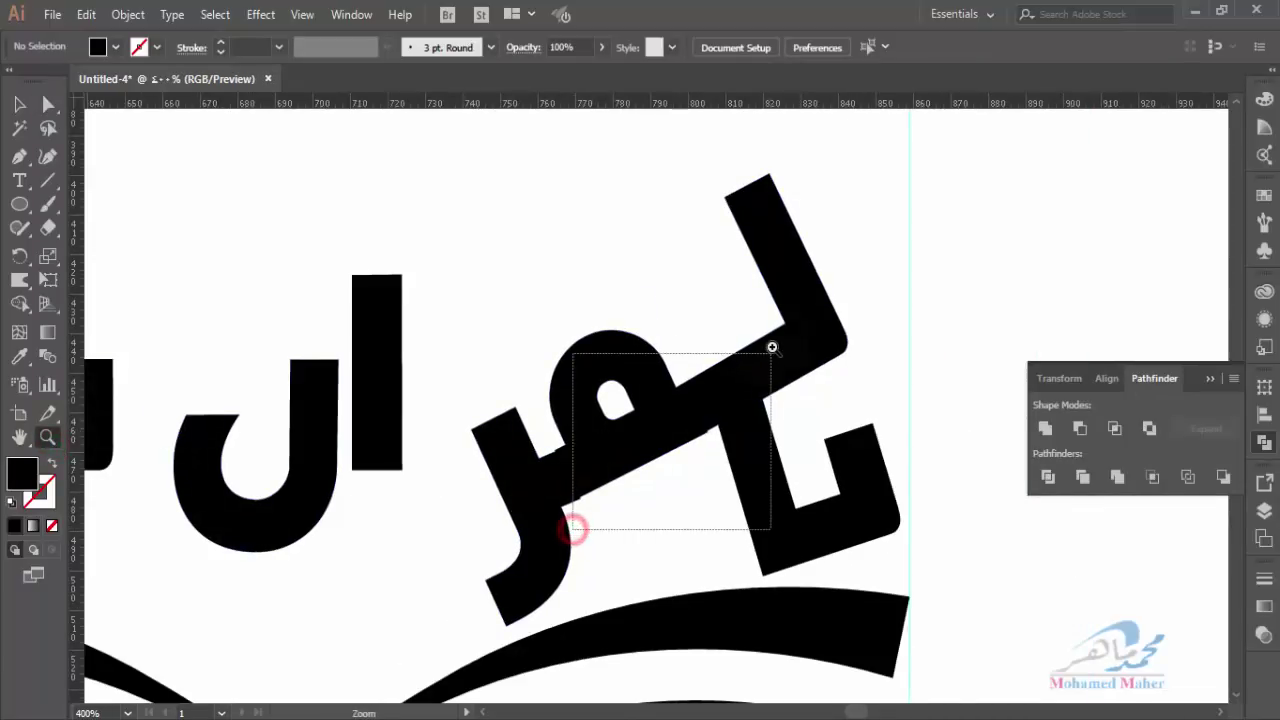
left_click_drag(570, 521, 771, 343)
key("a")
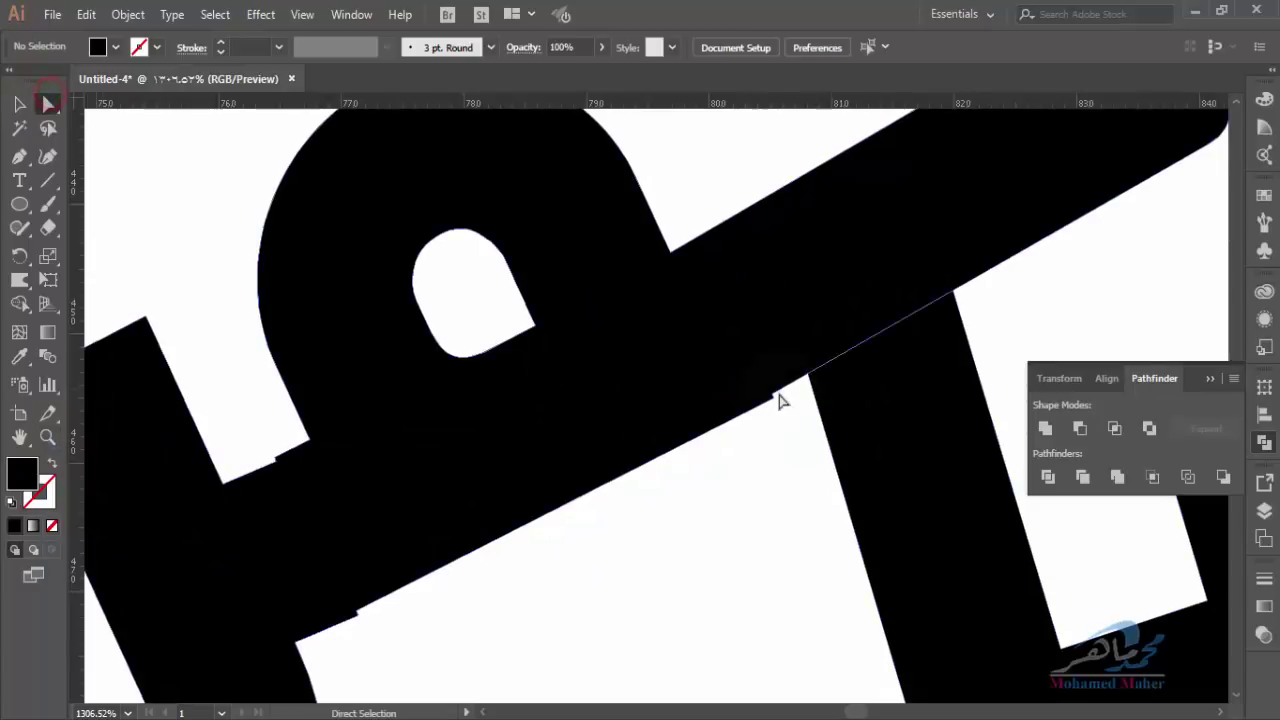
left_click(768, 398)
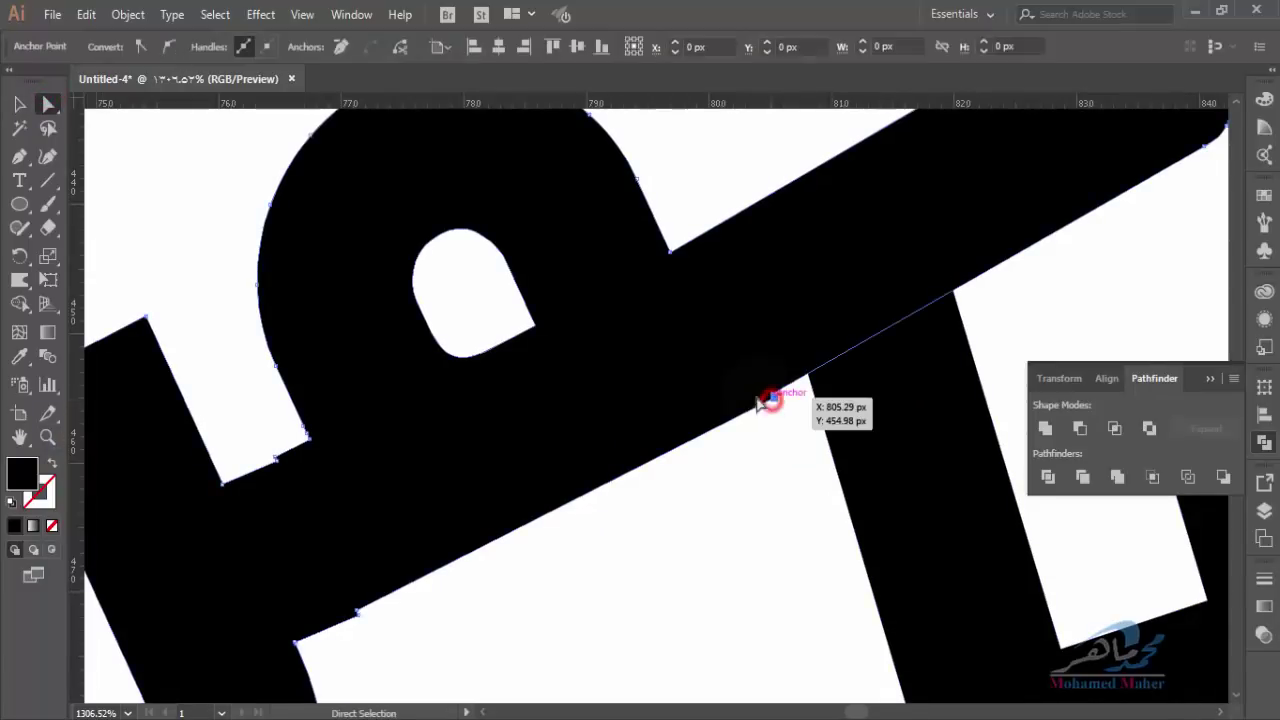
left_click(340, 50)
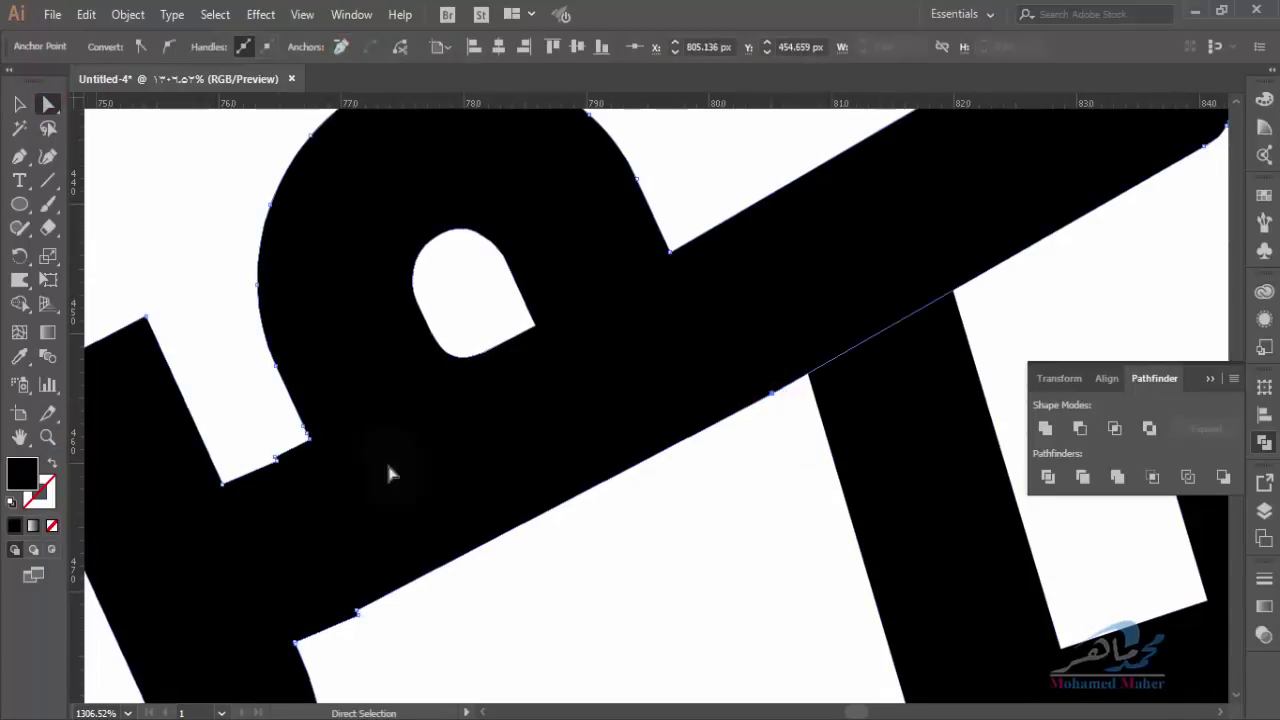
left_click(330, 605)
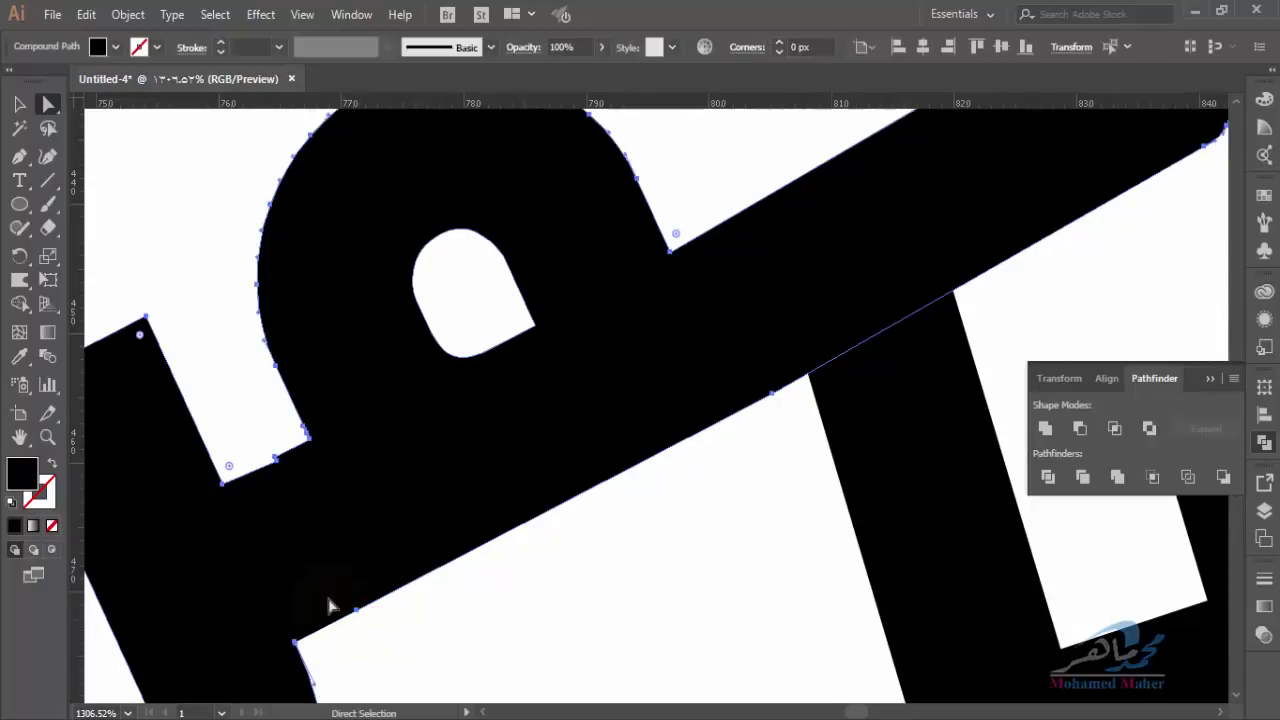
left_click(276, 460)
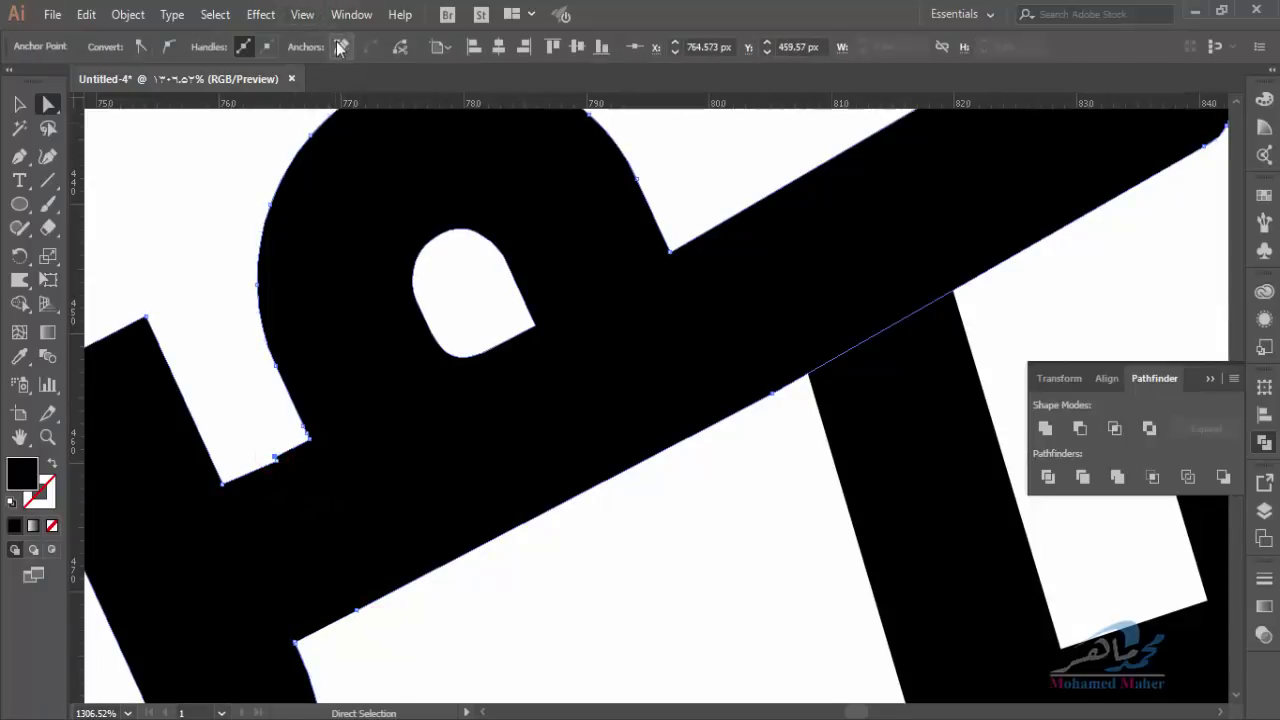
left_click(338, 48)
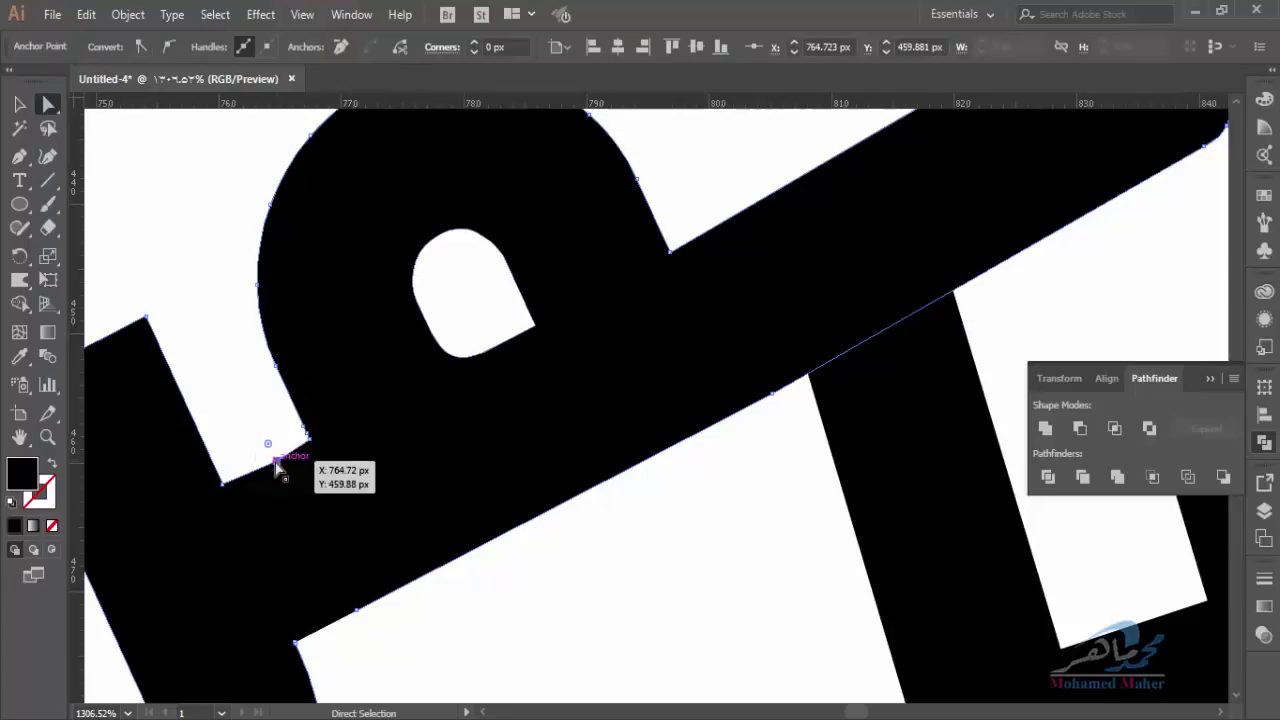
left_click_drag(277, 465, 272, 458)
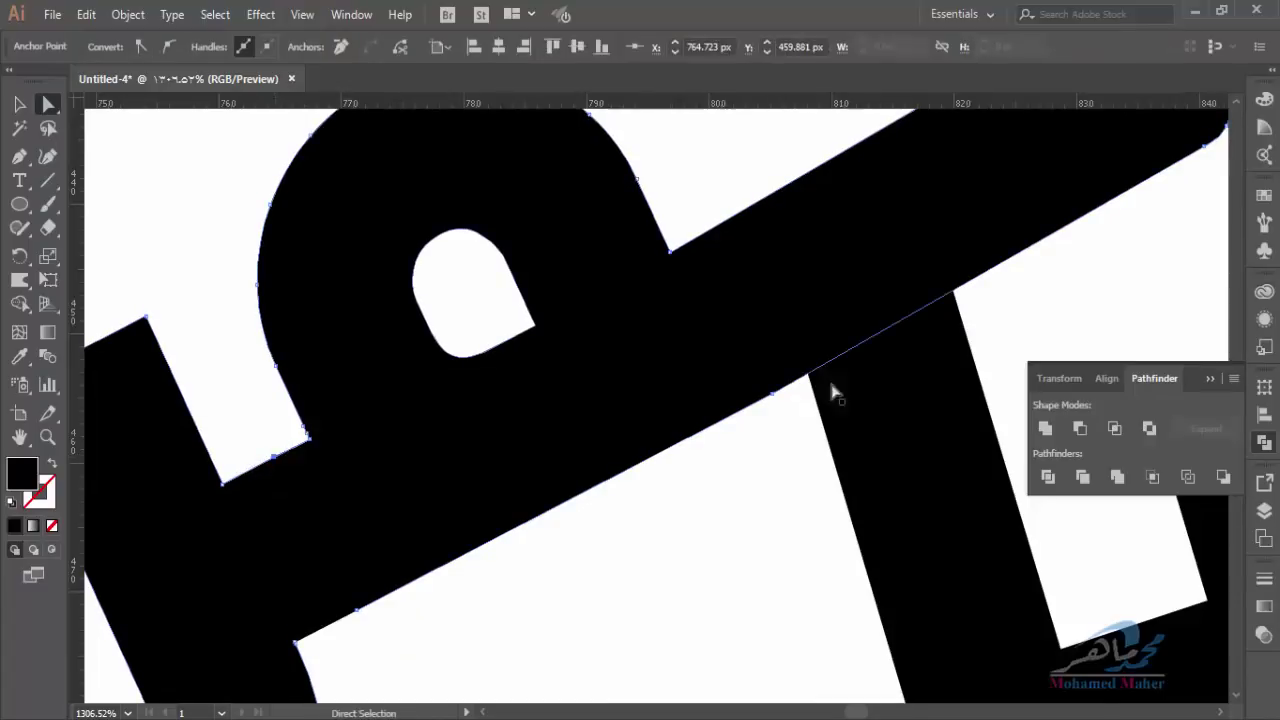
left_click(791, 477)
Rotate the يا letter shape slightly with the Selection tool
scroll(785, 493, "down", 3)
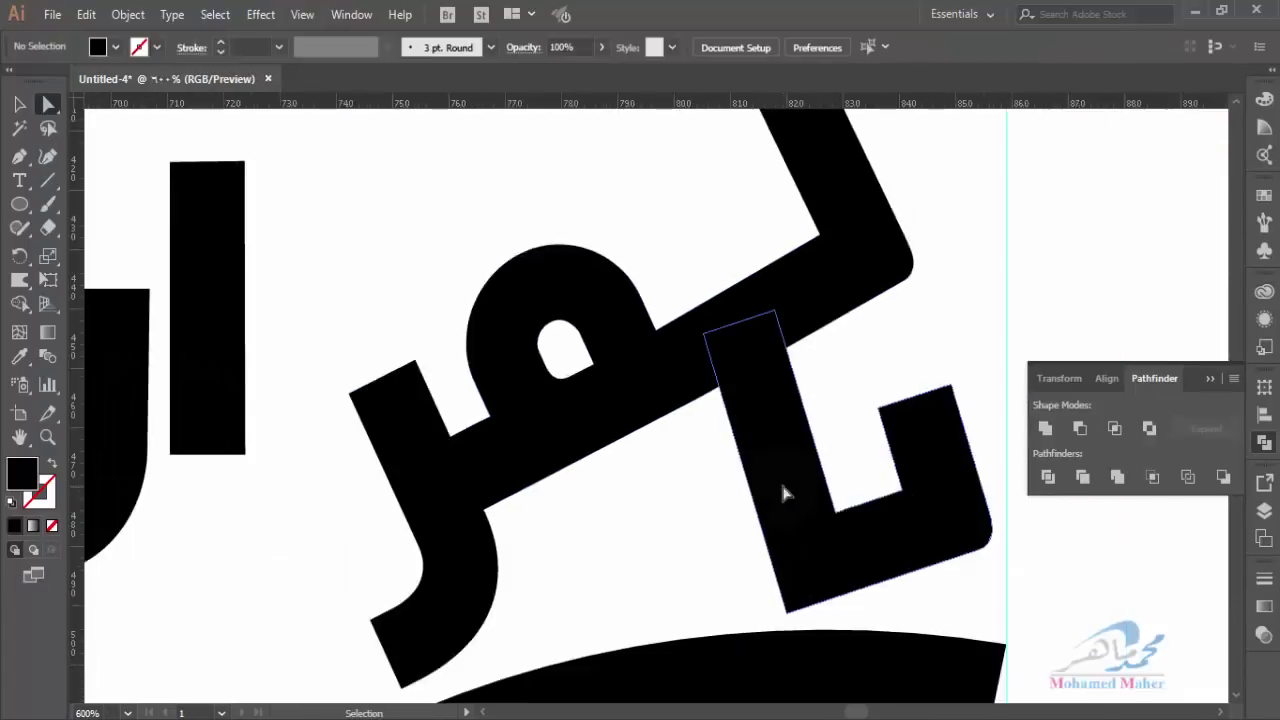
scroll(785, 493, "down", 2)
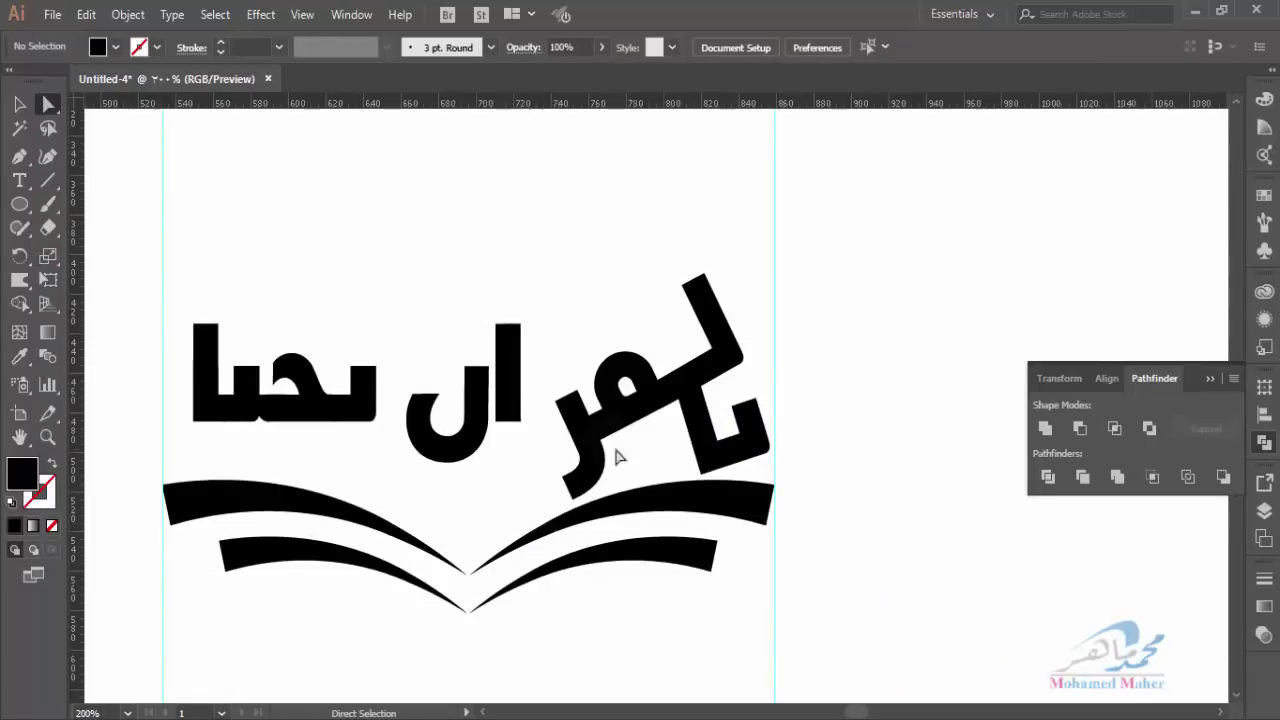
left_click(20, 104)
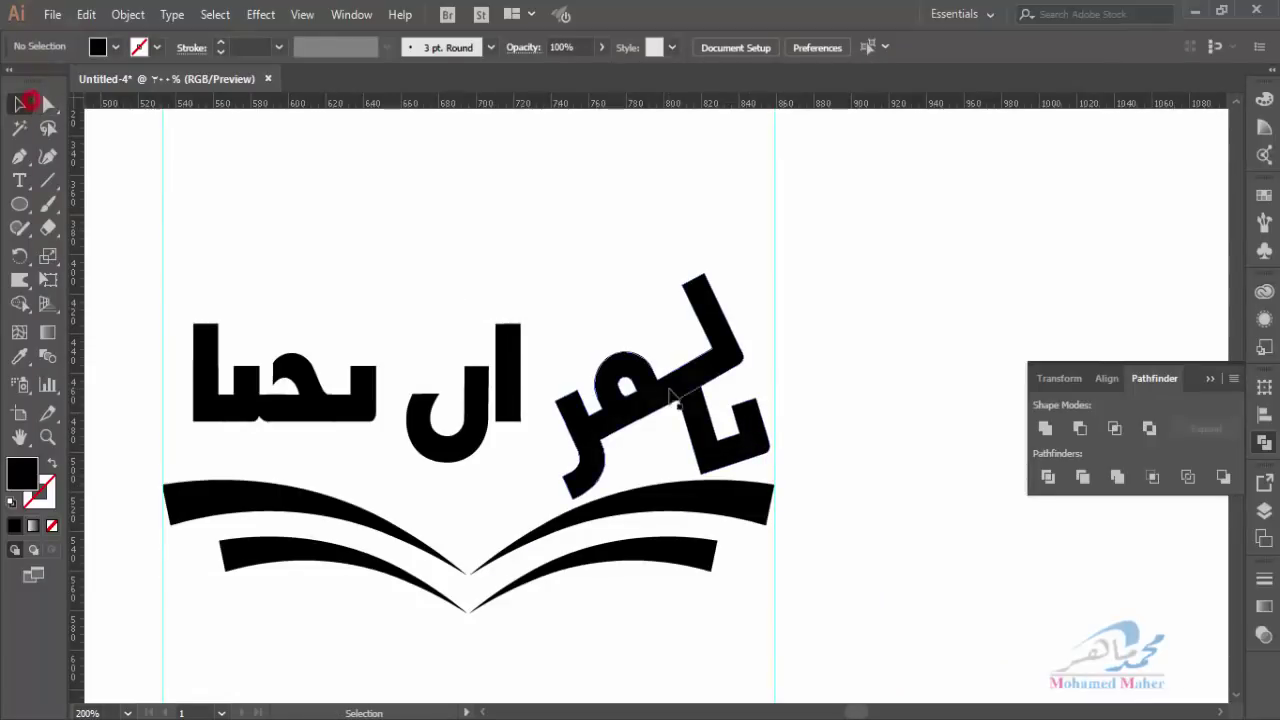
left_click(714, 449)
mouse_move(782, 457)
left_mouse_down()
mouse_move(766, 463)
mouse_move(740, 435)
left_mouse_up()
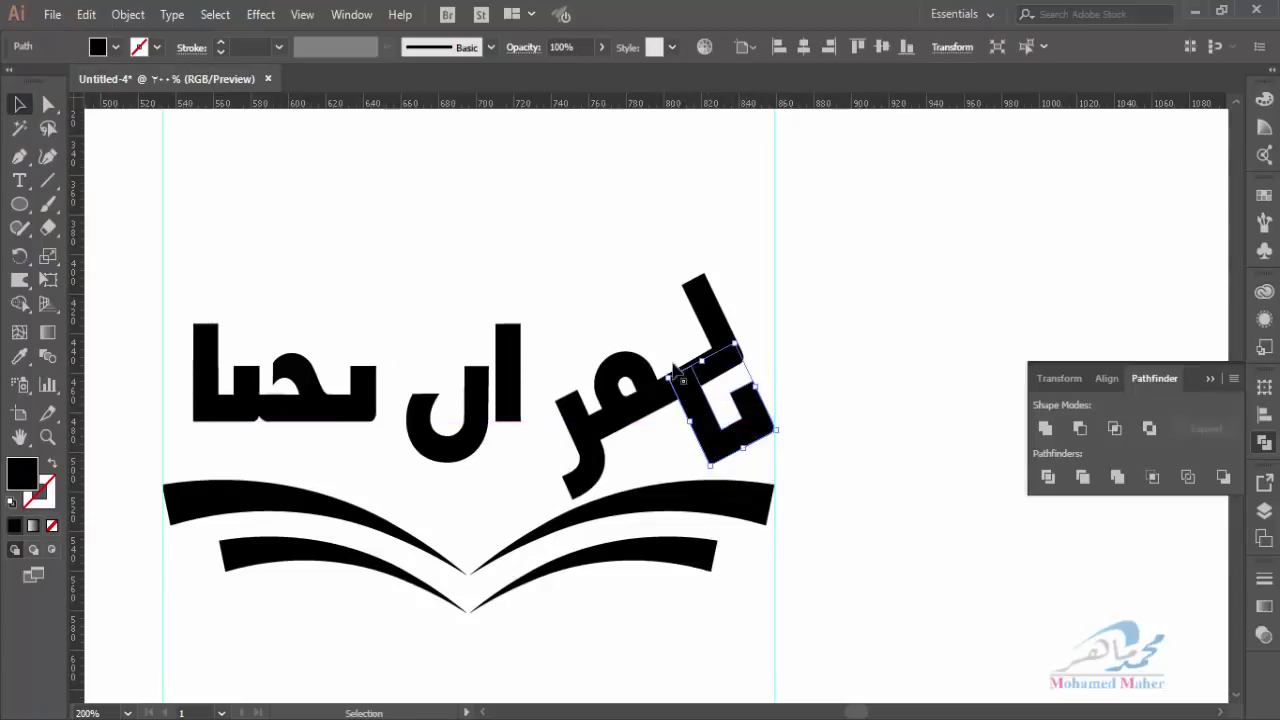
left_click(642, 282)
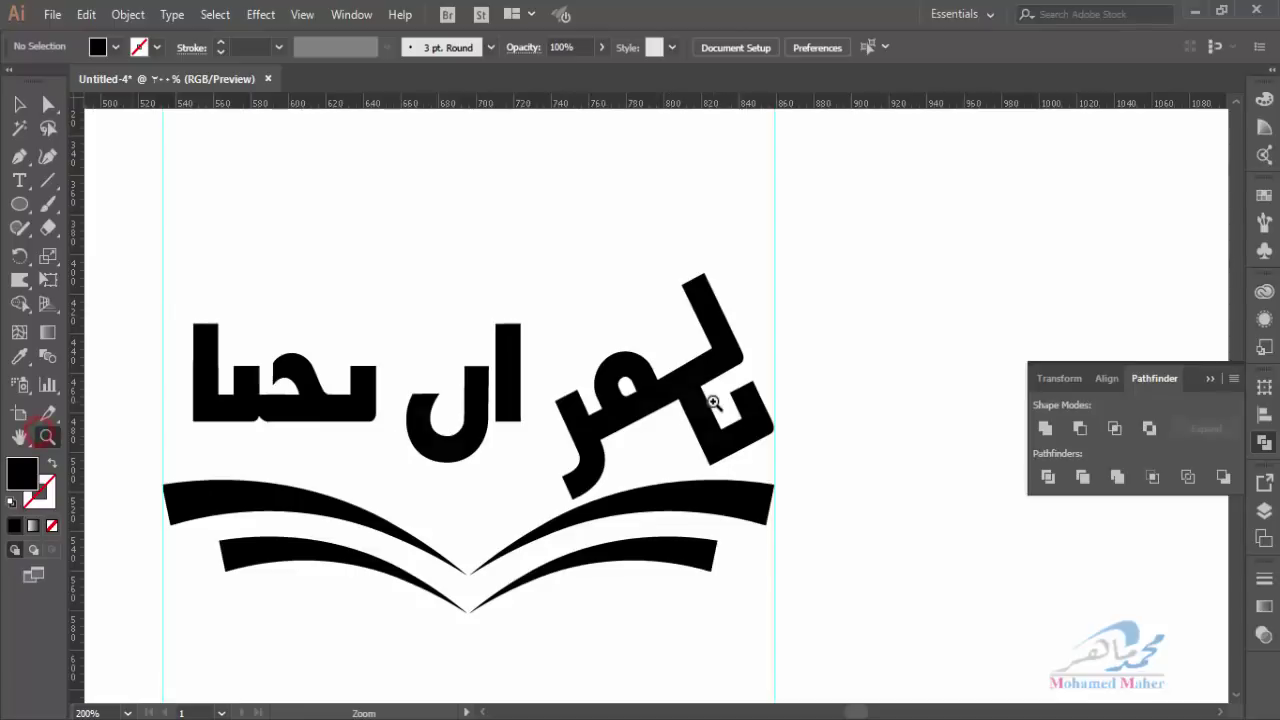
Drag the tall stroke's top anchors upward about 30 px so it rises beside the alef
left_click(706, 404)
left_click(731, 380)
left_click(48, 104)
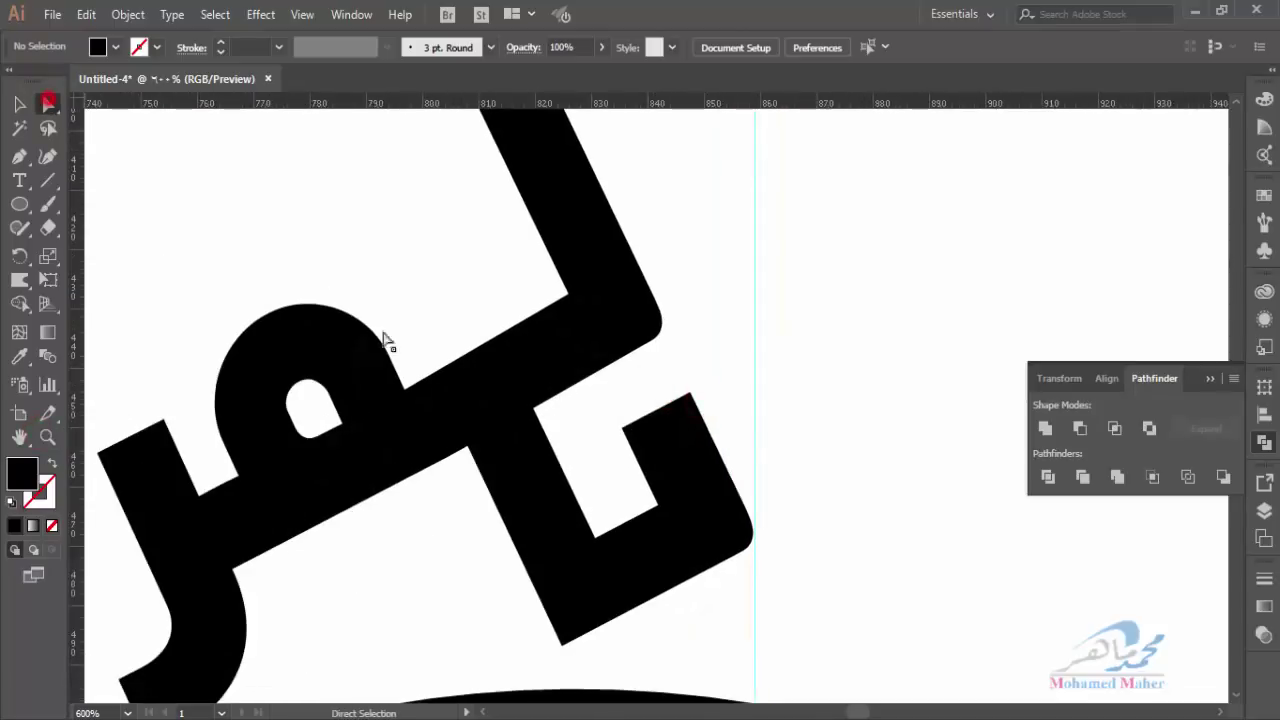
left_click(535, 480)
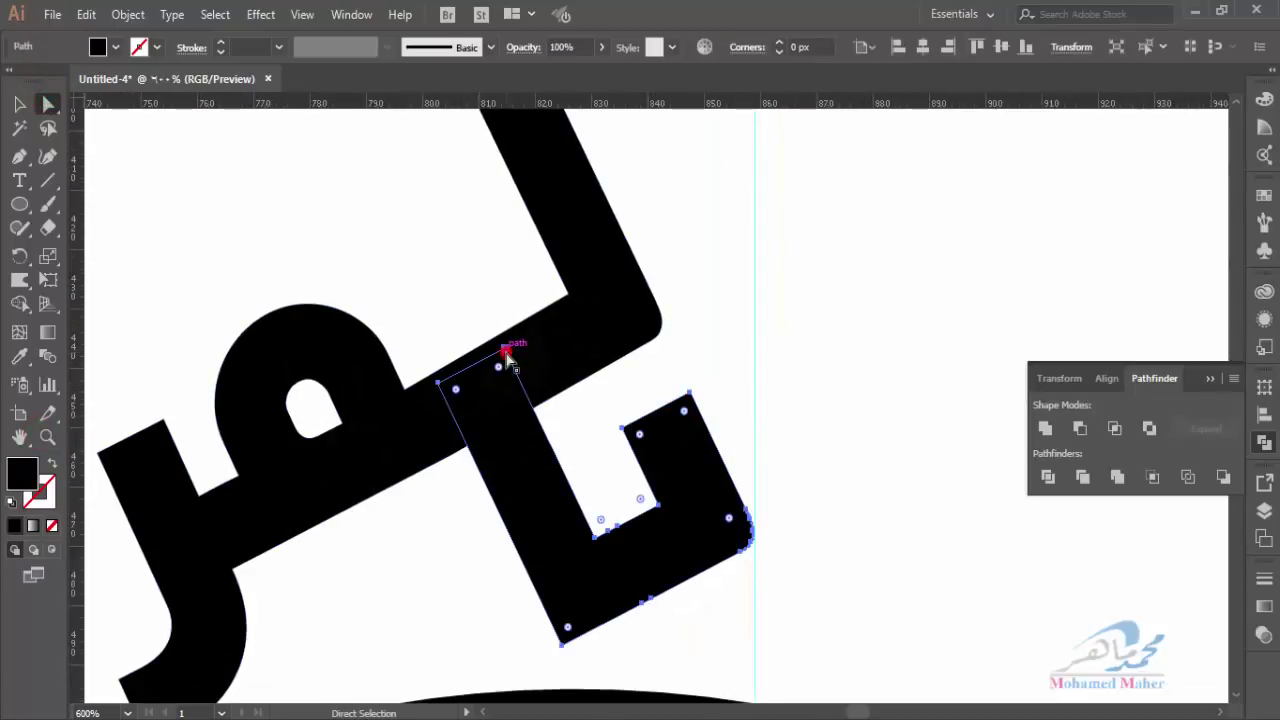
left_click(506, 351)
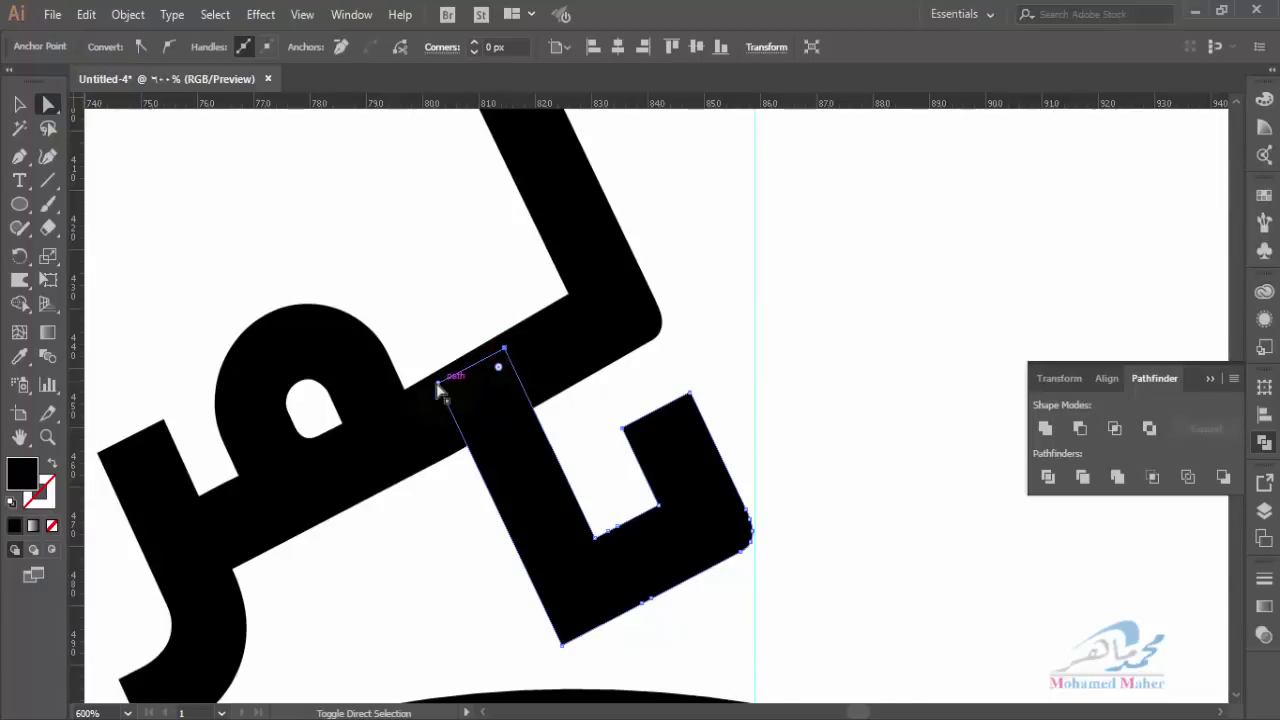
left_click(437, 385)
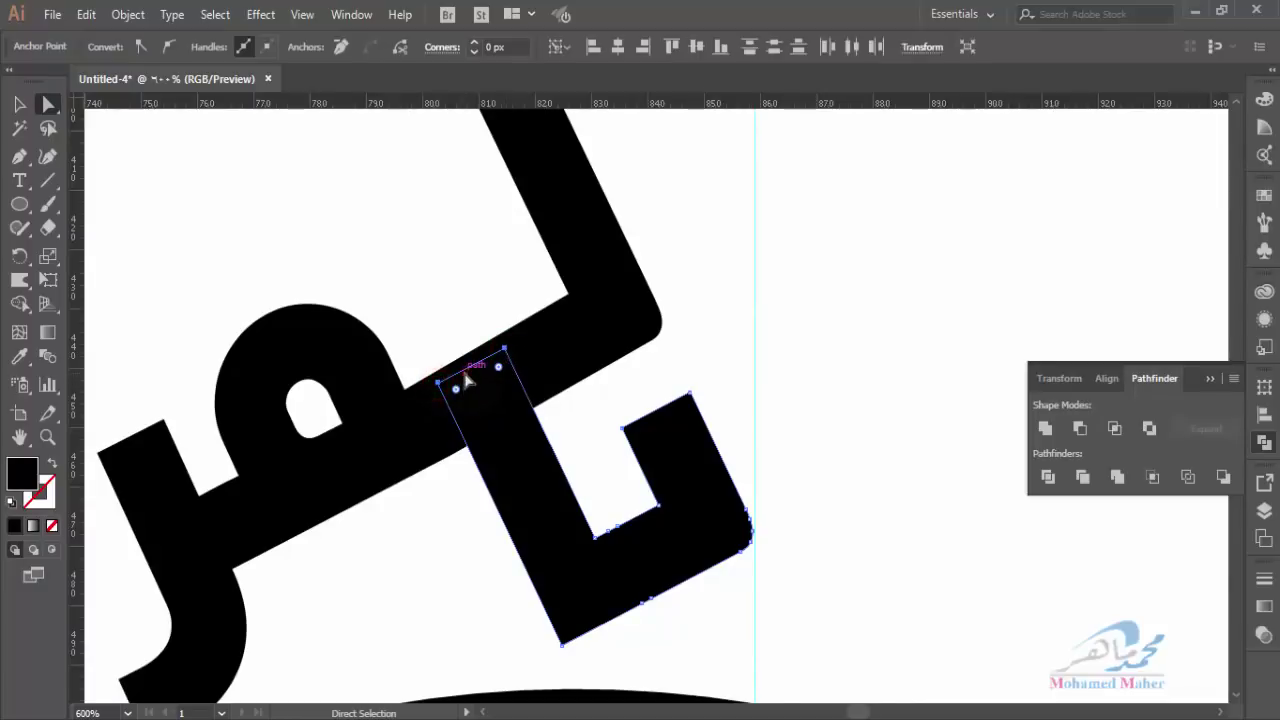
left_click_drag(466, 378, 377, 196)
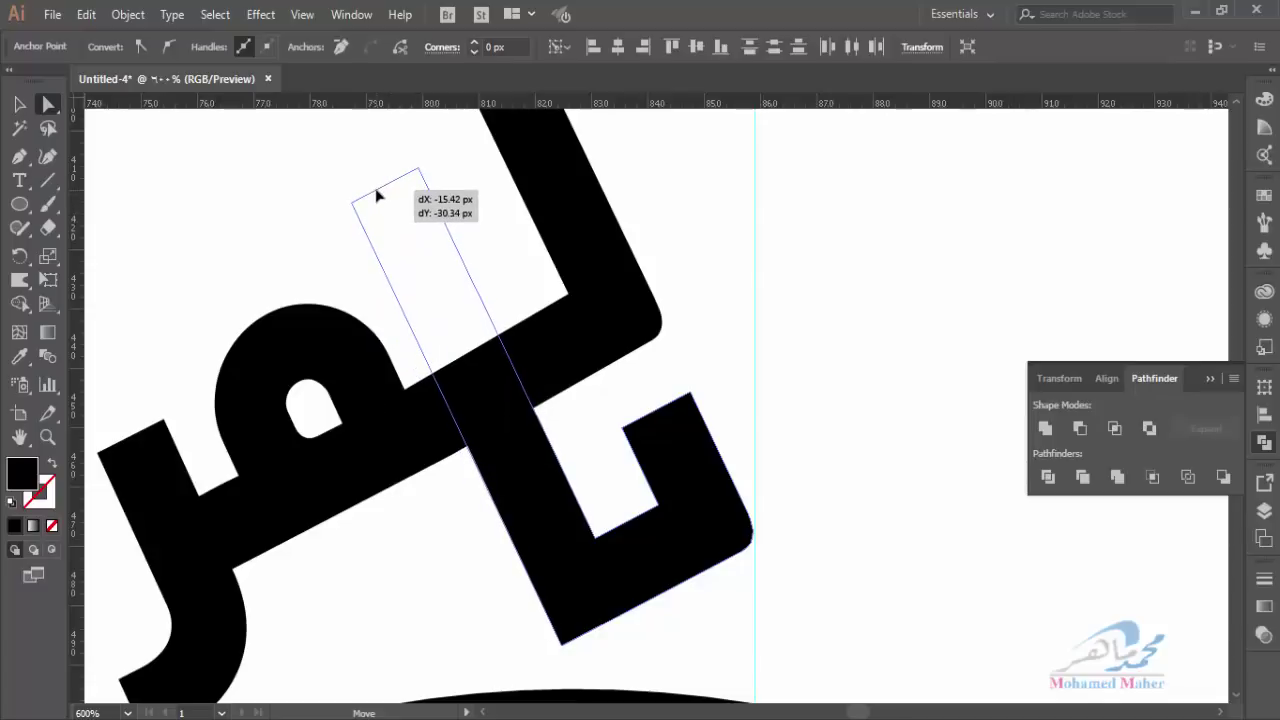
left_click_drag(377, 196, 377, 196)
left_click(450, 608)
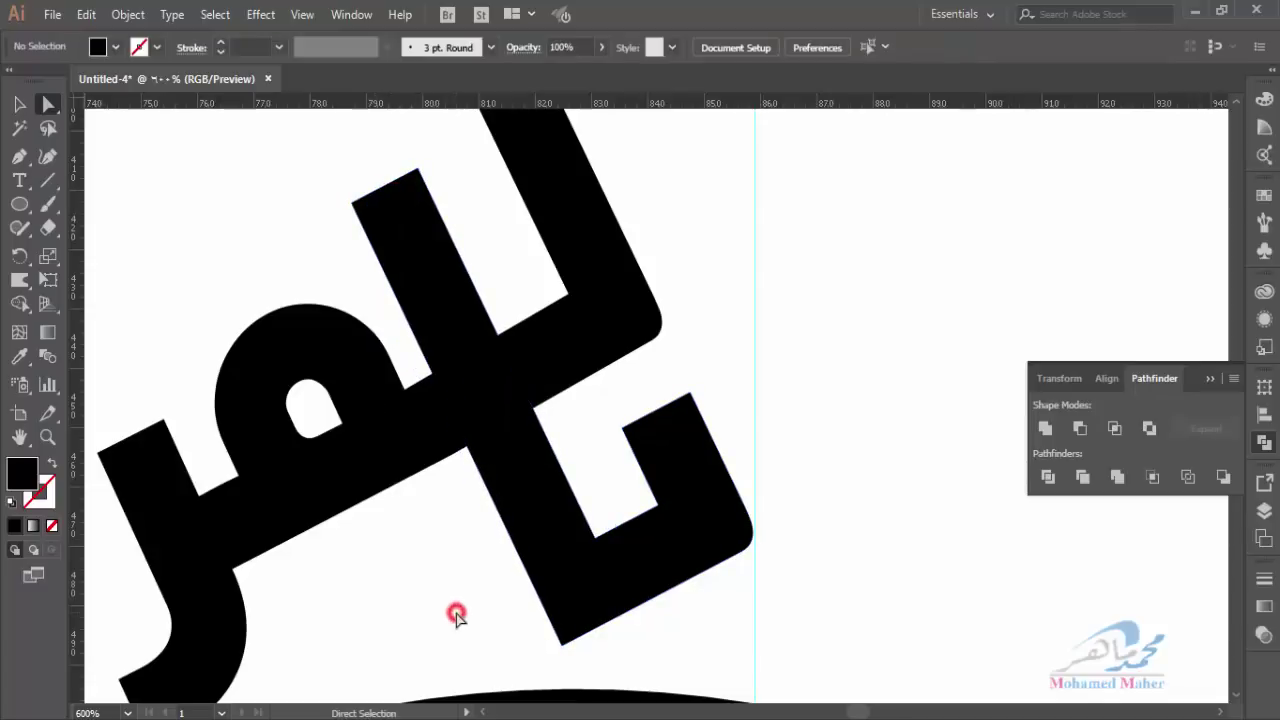
Lift the lam aside, lower the alef toward the book, and lengthen the alef upward two nudges
key("ctrl+minus")
key("ctrl+minus")
key("ctrl+minus")
key("ctrl+minus")
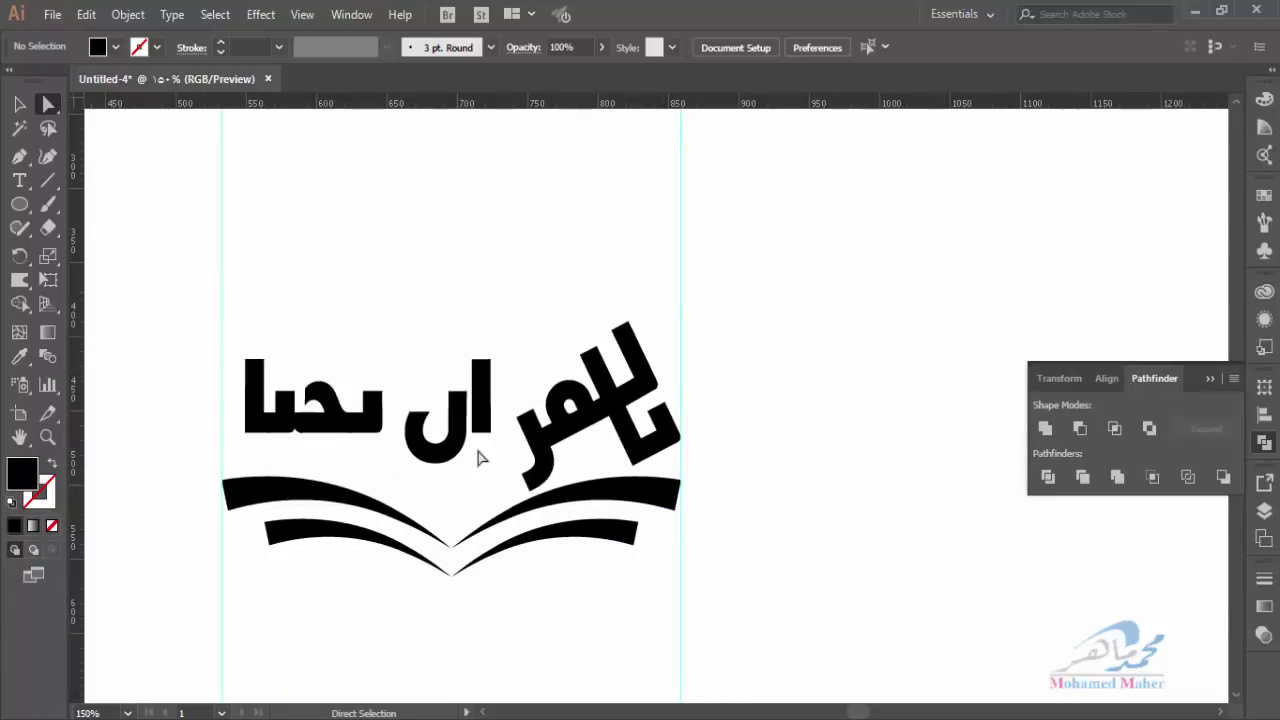
left_click_drag(444, 462, 366, 310)
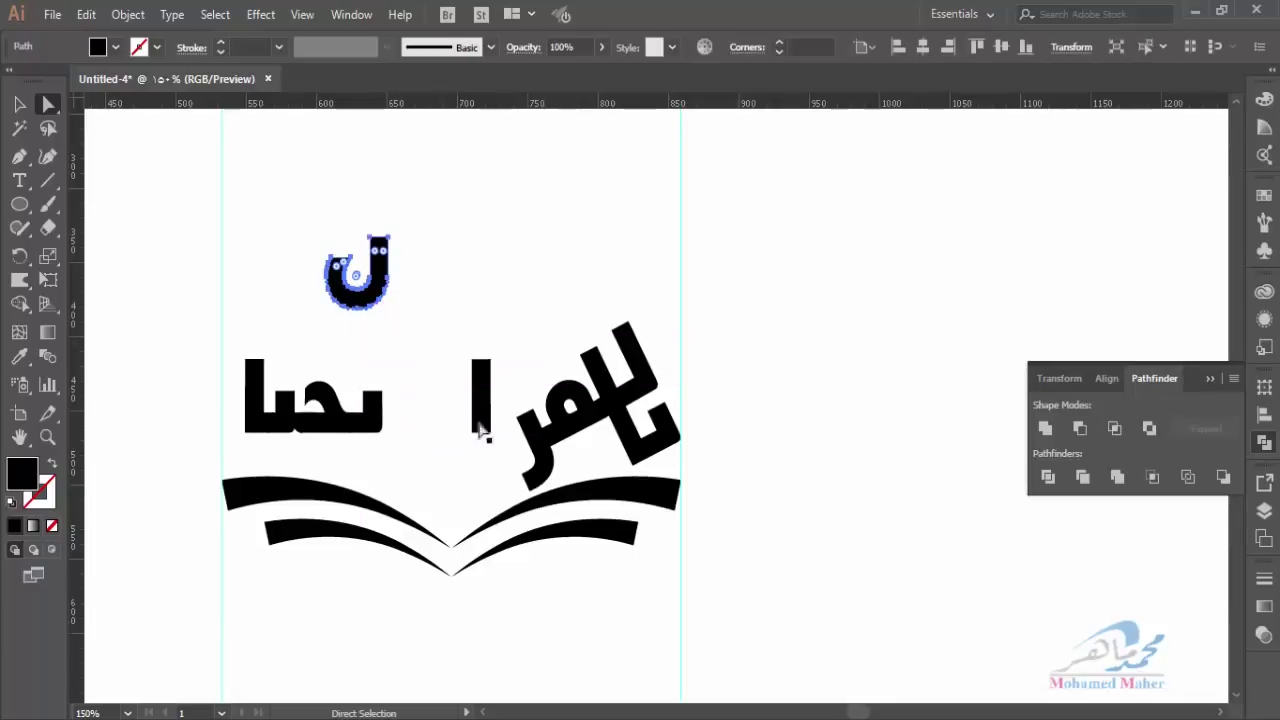
mouse_move(481, 412)
left_mouse_down()
mouse_move(444, 505)
mouse_move(452, 518)
left_mouse_up()
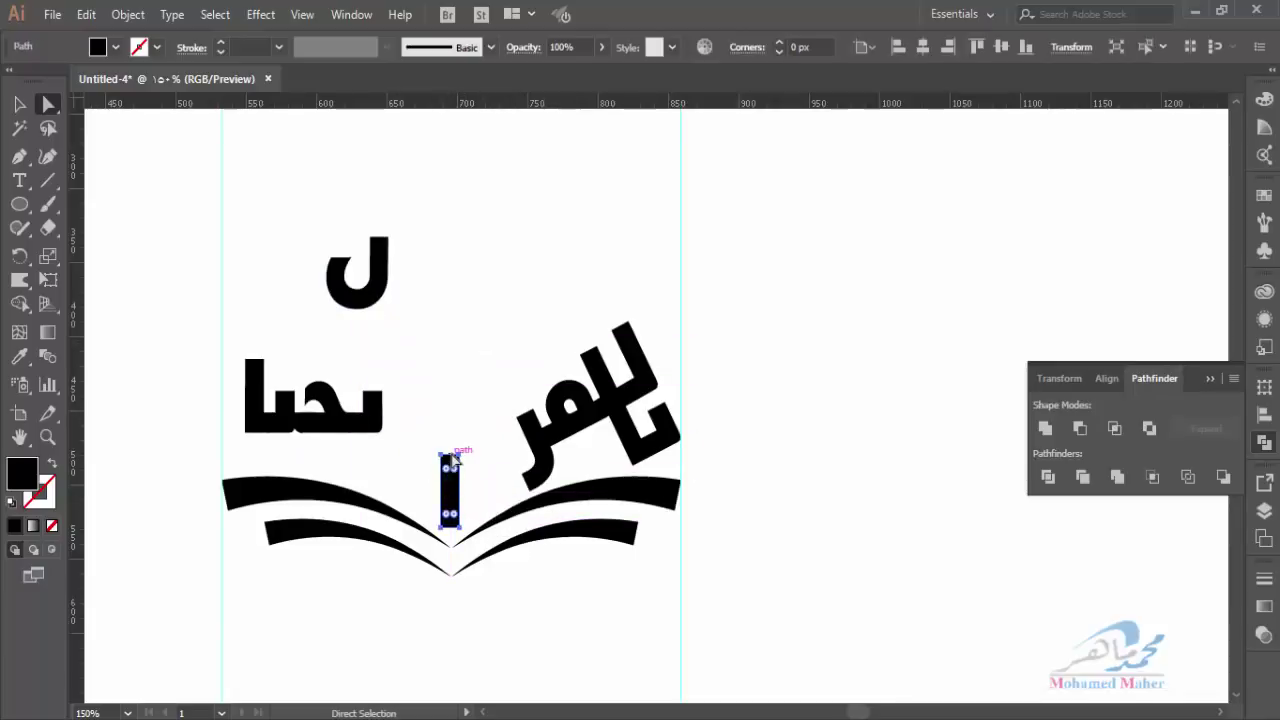
left_click_drag(428, 443, 481, 480)
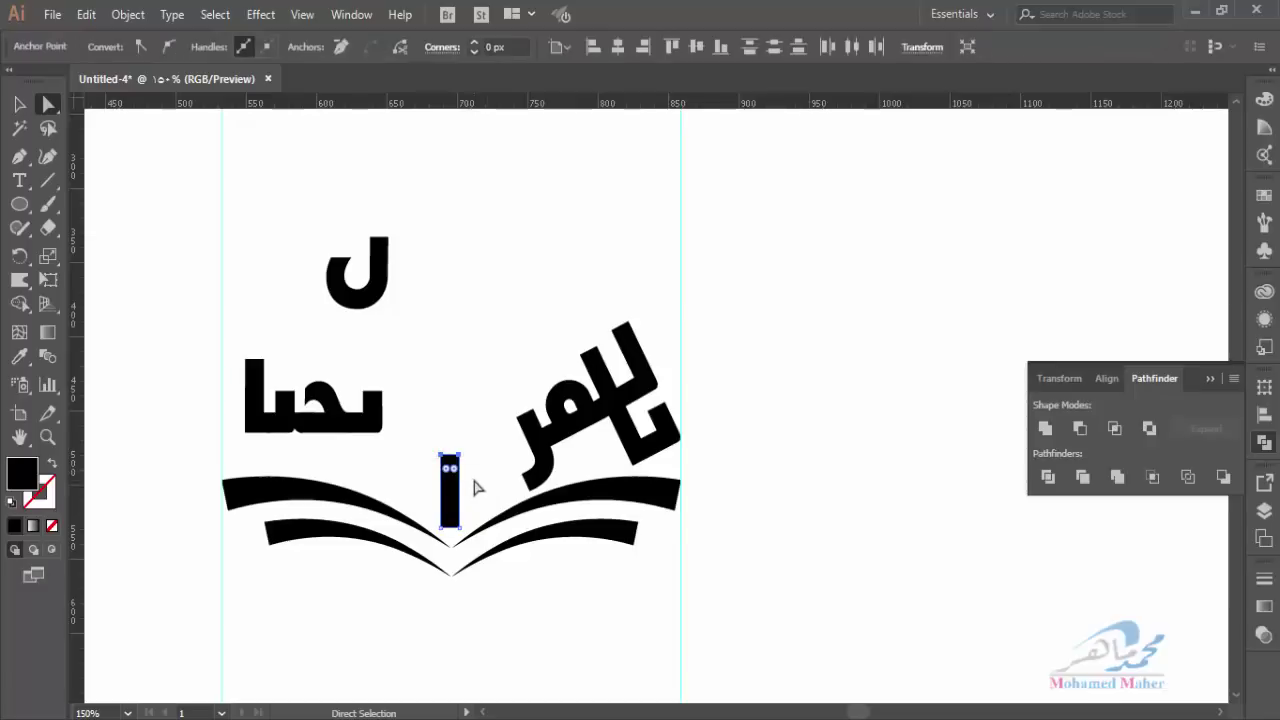
key("Up")
key("Up")
key("Up")
key("Up")
key("Up")
key("Up")
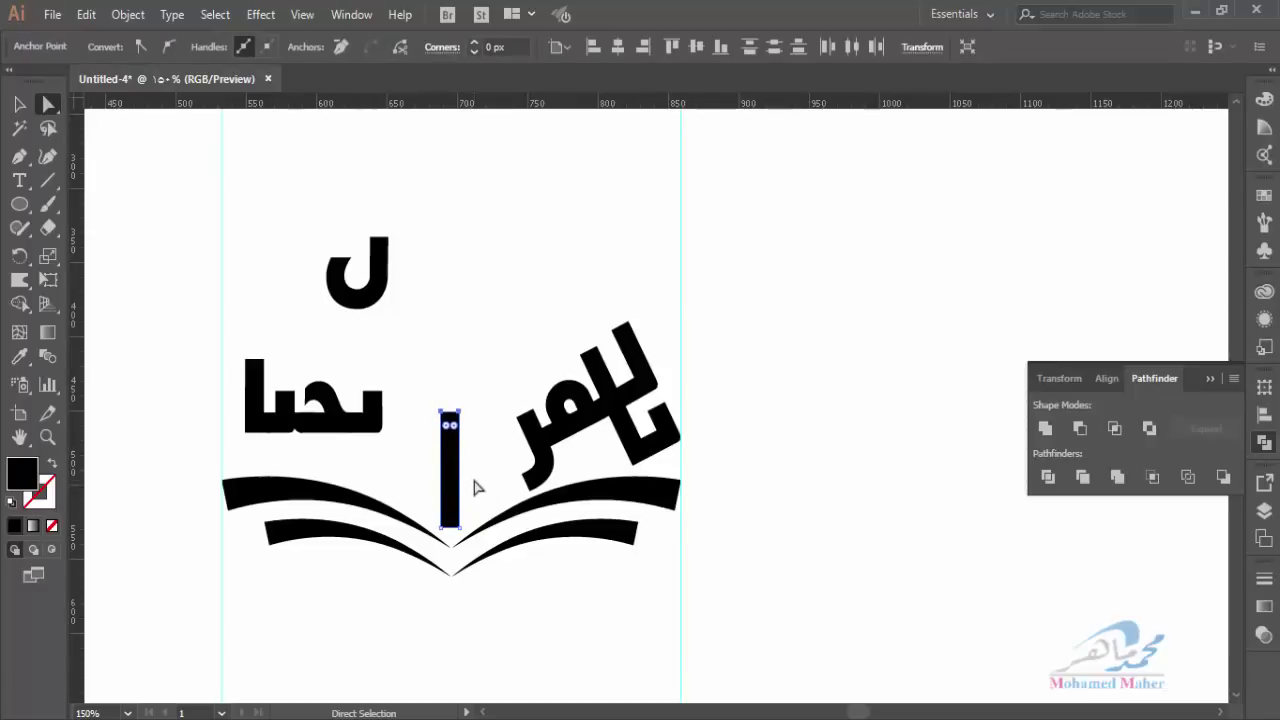
key("Up")
key("Up")
key("Up")
key("Up")
key("Up")
key("Up")
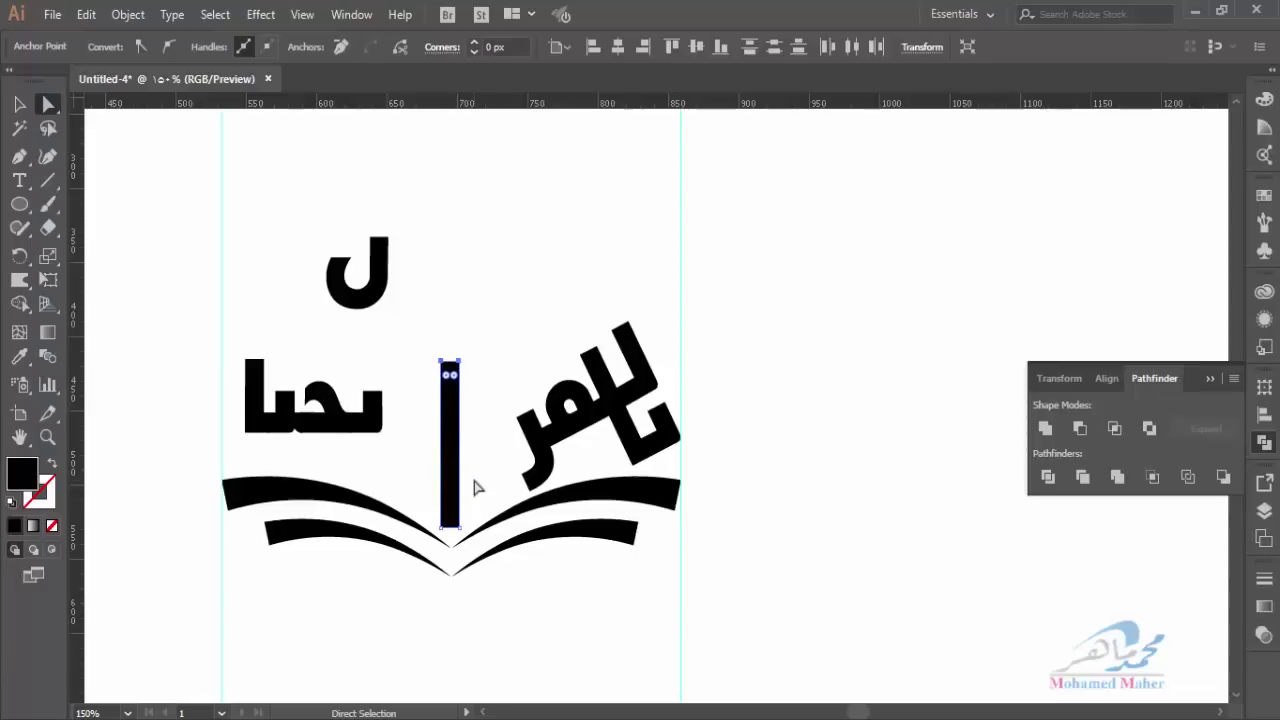
left_click(493, 345)
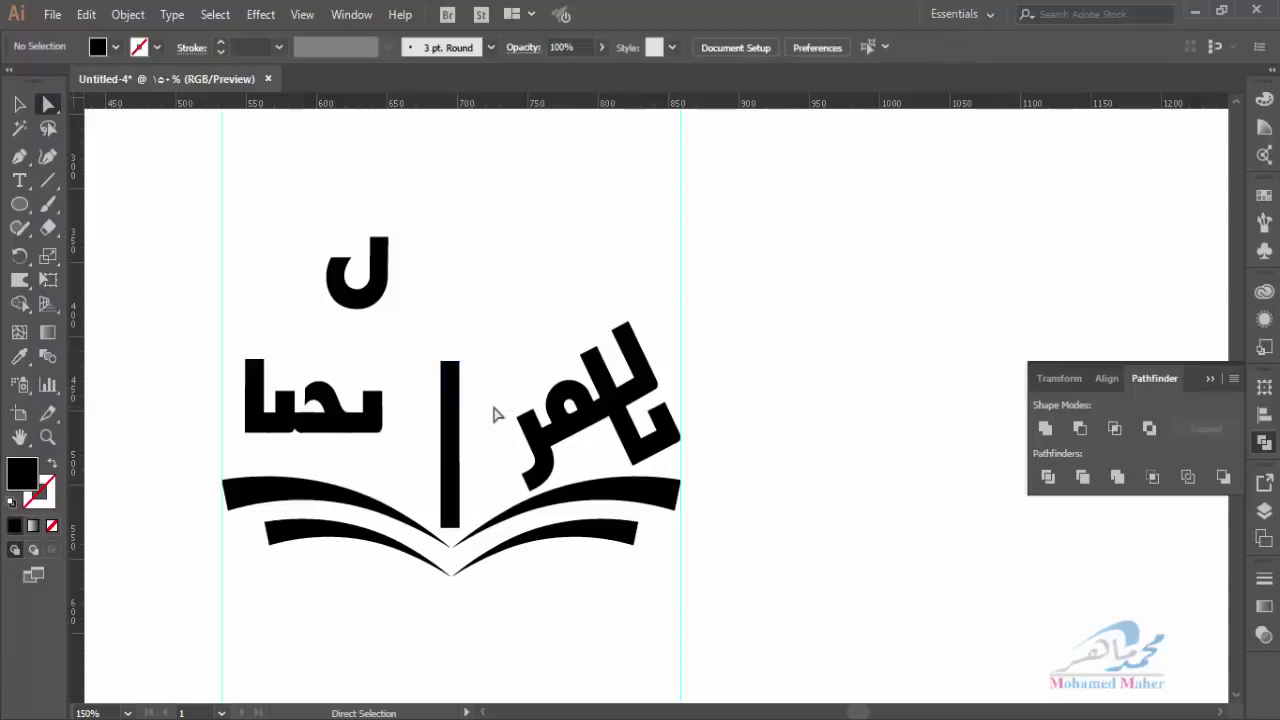
Try the lam on the alef stem, then park it to the right of the logo
mouse_move(347, 302)
left_mouse_down()
mouse_move(449, 477)
mouse_move(436, 481)
mouse_move(804, 433)
mouse_move(454, 481)
left_mouse_up()
left_click(510, 468)
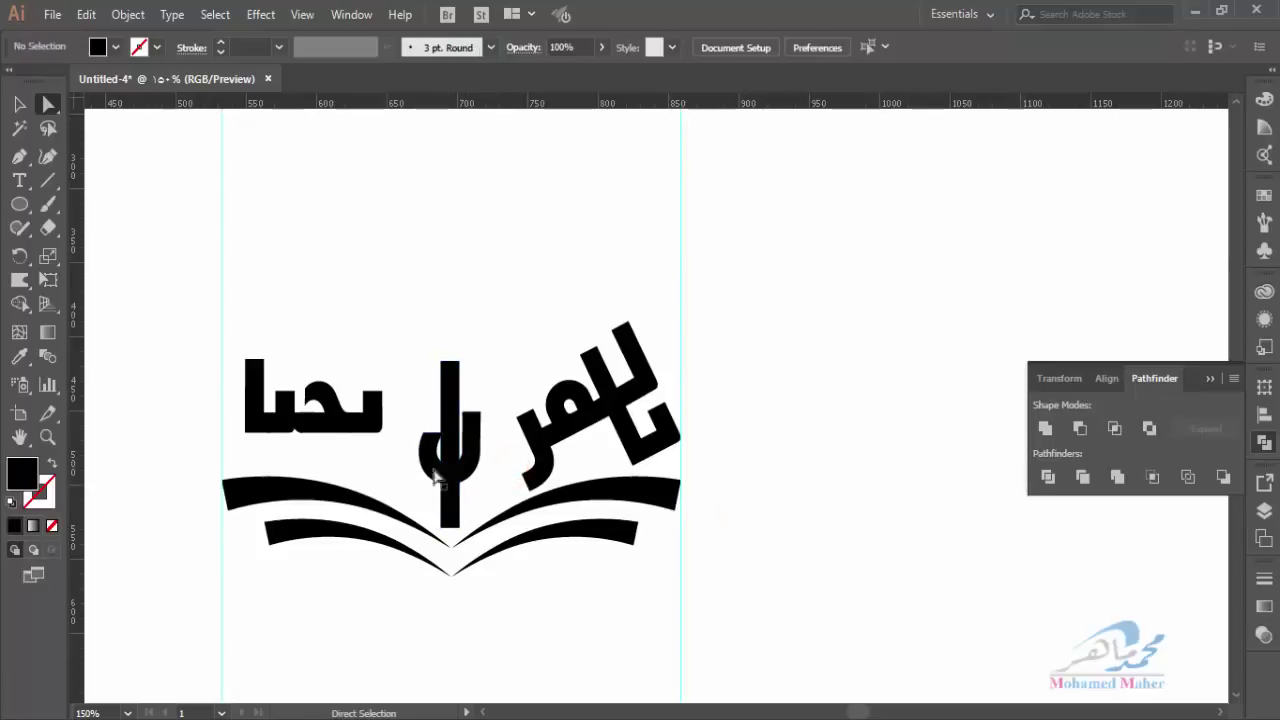
left_click_drag(470, 462, 852, 422)
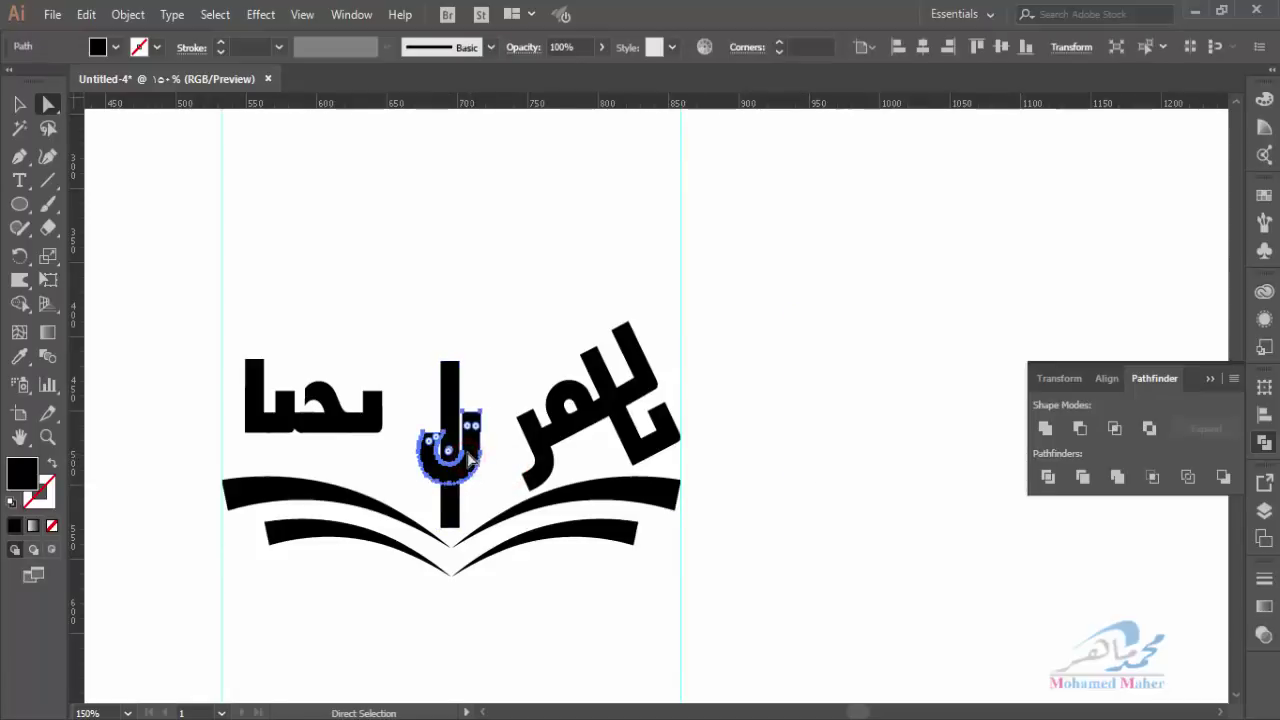
left_click(775, 492)
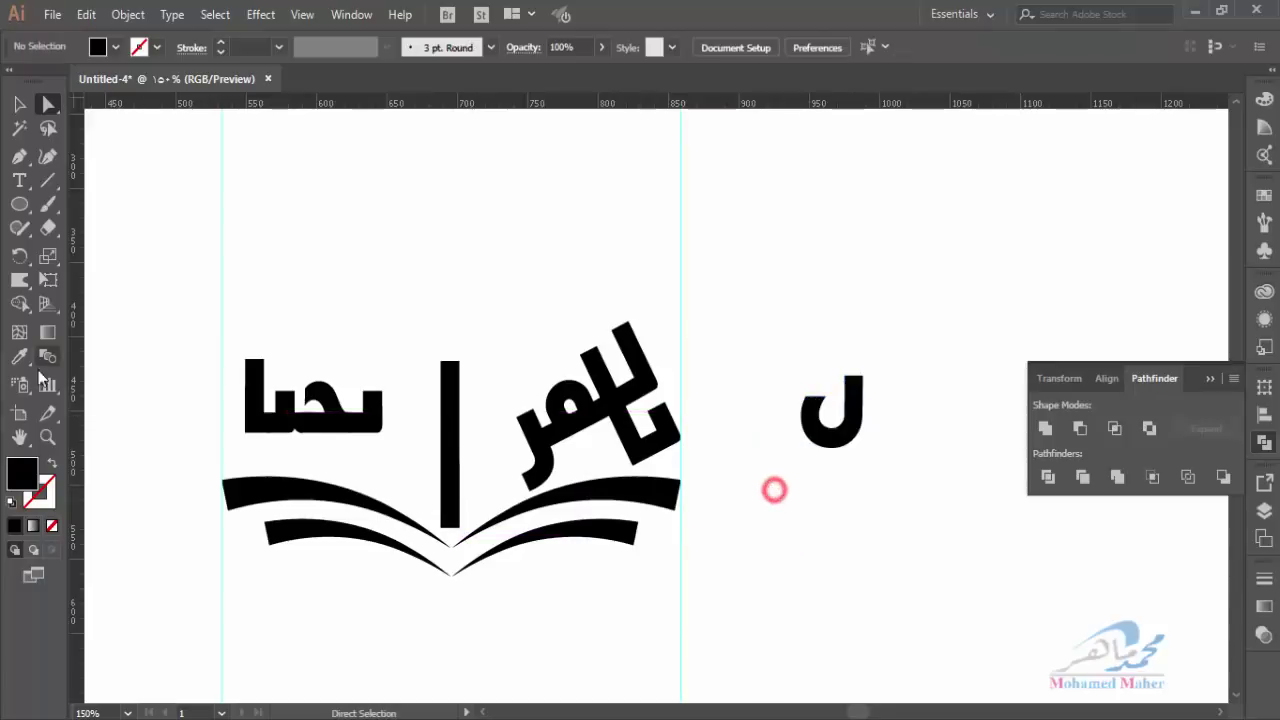
Widen the lam's bowl by nudging its stem anchors right twice
left_click(47, 437)
left_click(855, 443)
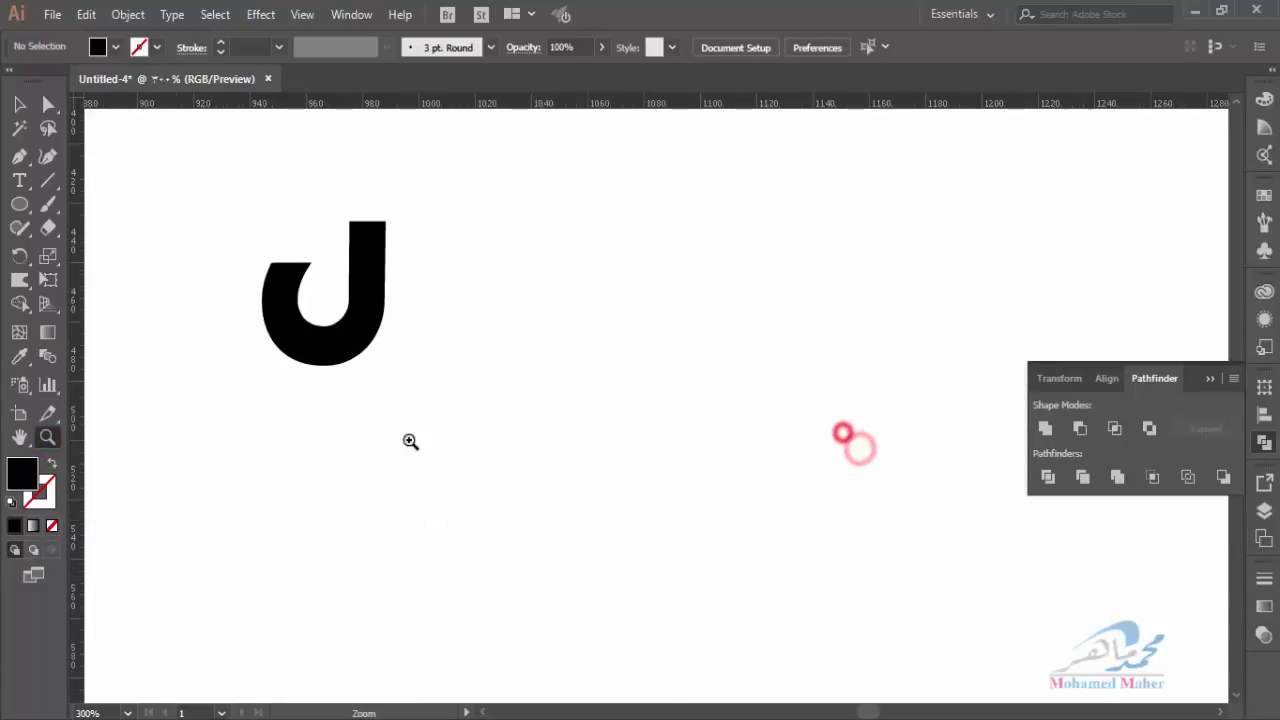
left_click(44, 104)
left_click_drag(437, 182, 333, 437)
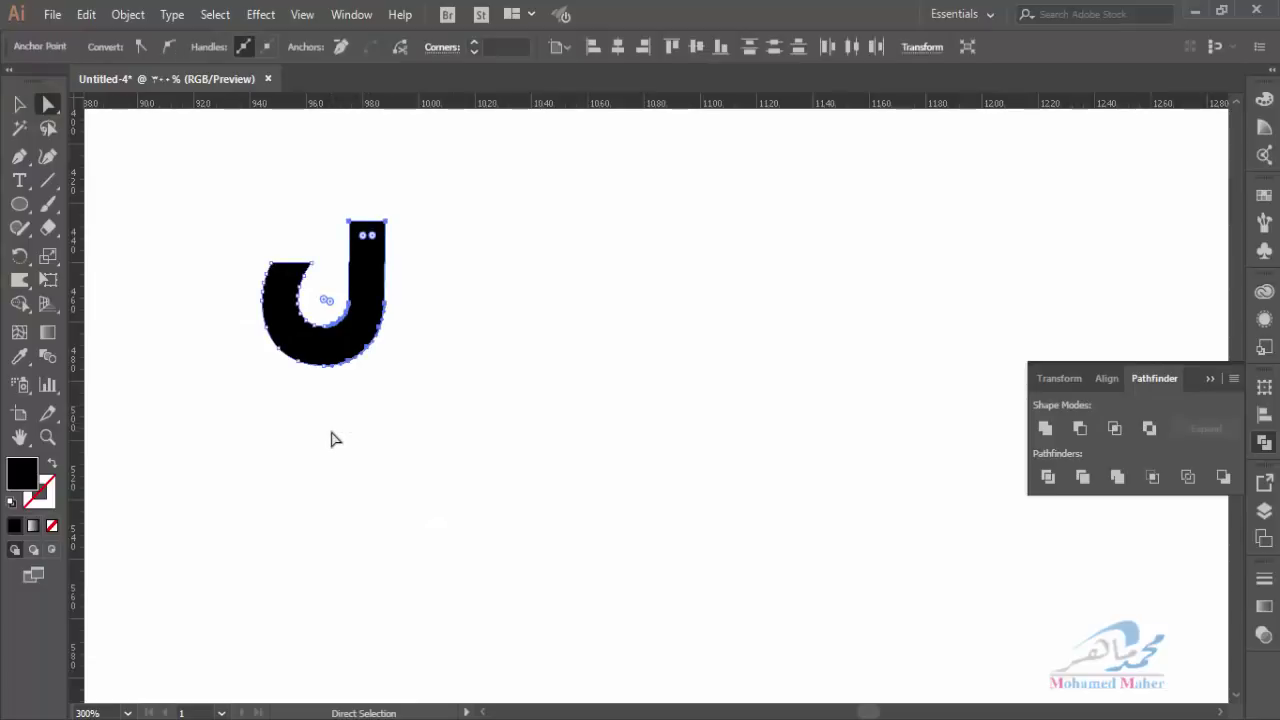
key("Right")
key("Right")
key("Right")
key("Right")
key("Right")
key("Right")
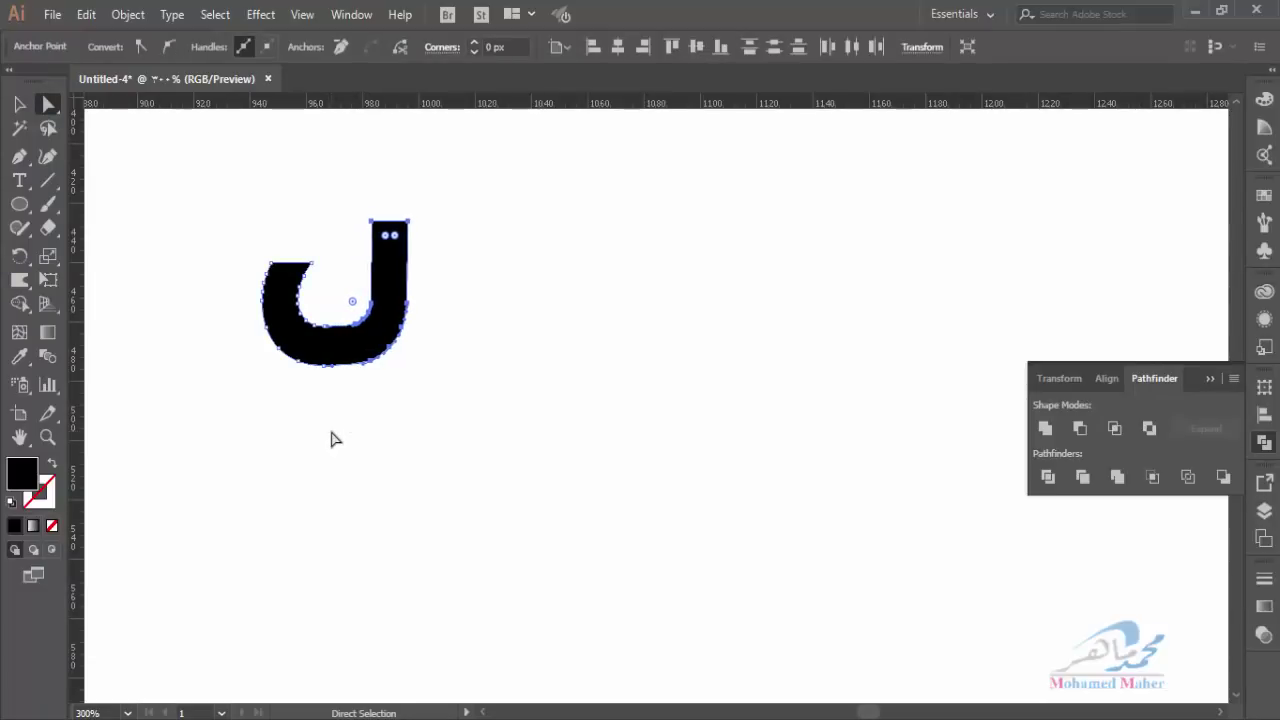
key("Right")
key("Right")
key("Right")
key("Right")
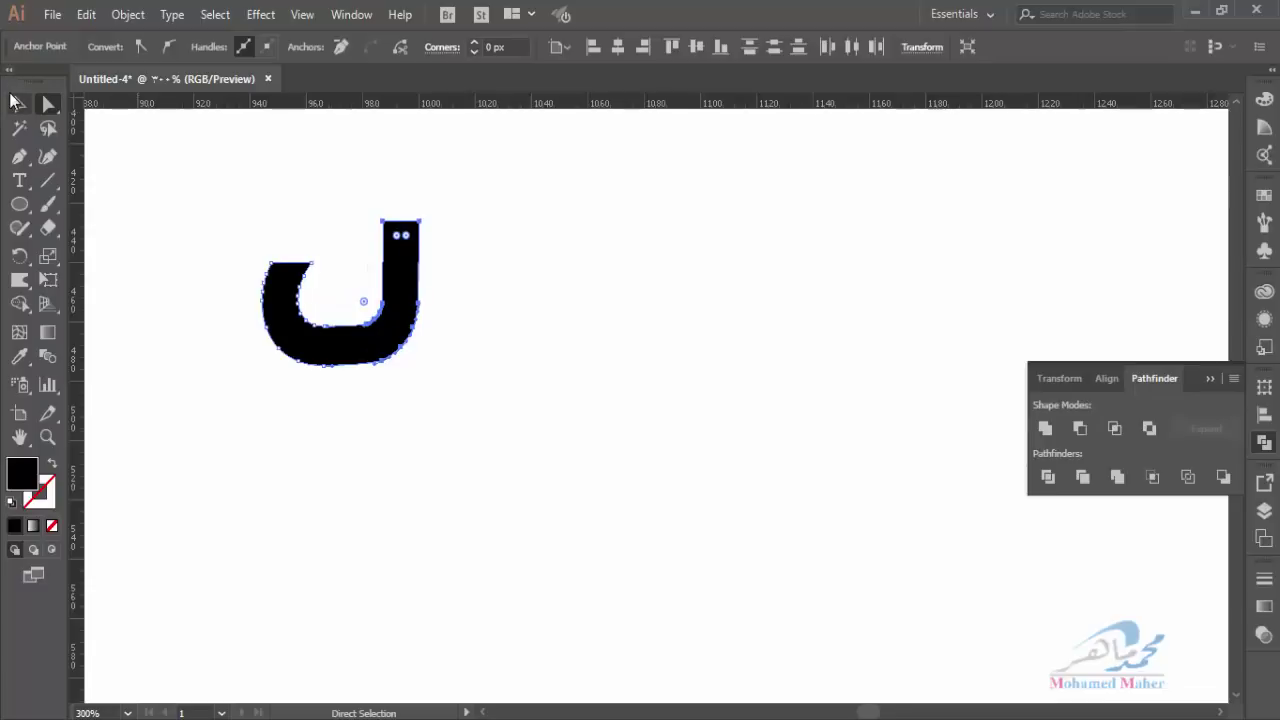
left_click(19, 103)
left_click(222, 439)
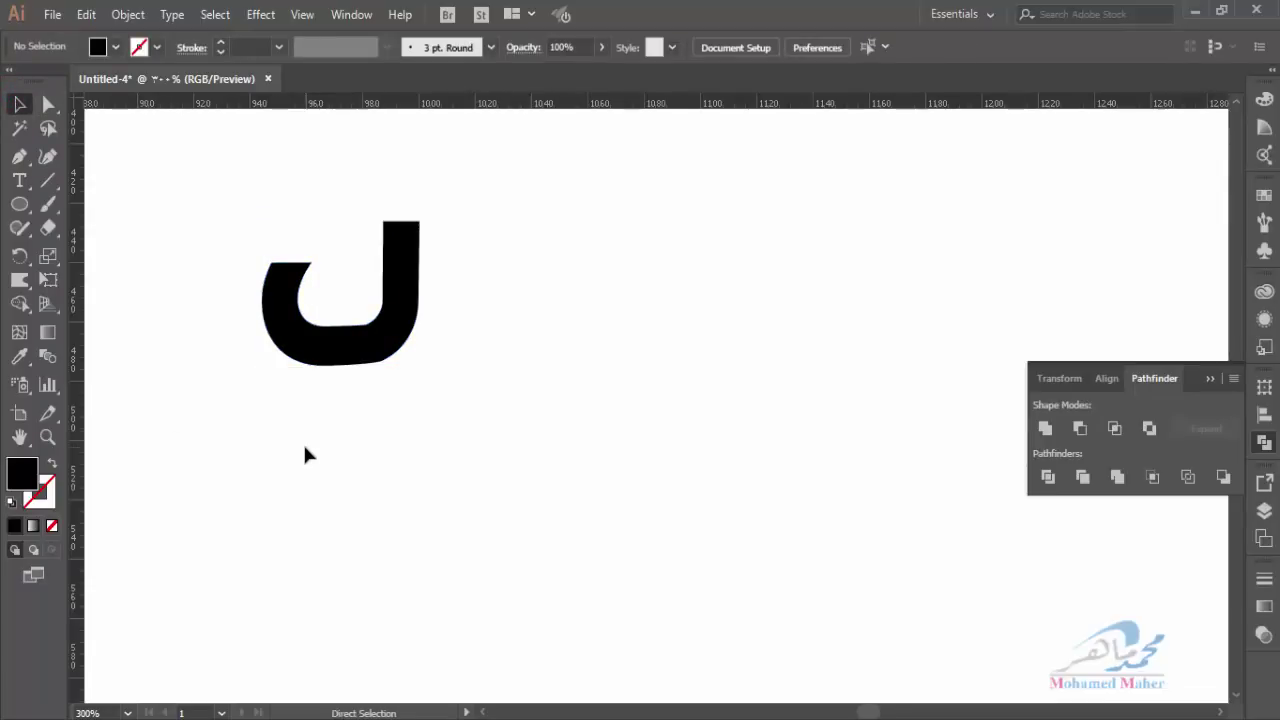
Move the widened lam back over the alef stem and zoom in on the pair
key("ctrl+minus")
key("ctrl+minus")
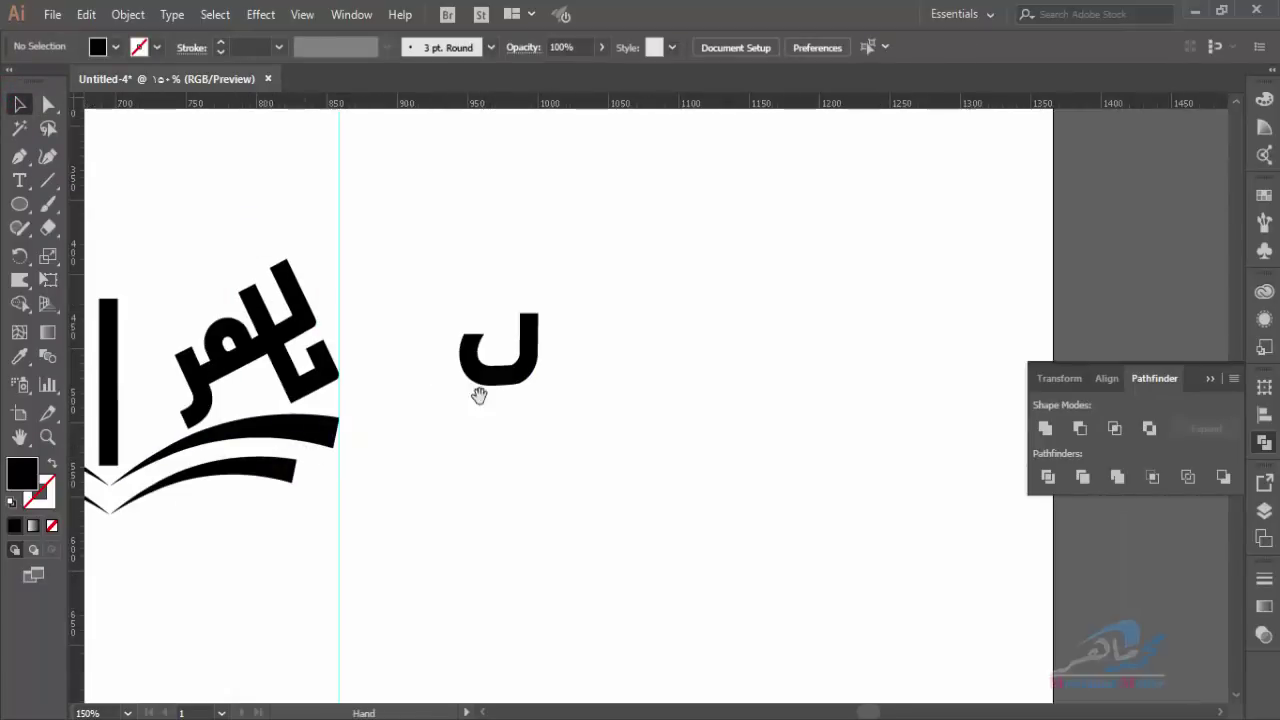
left_click_drag(470, 453, 622, 486)
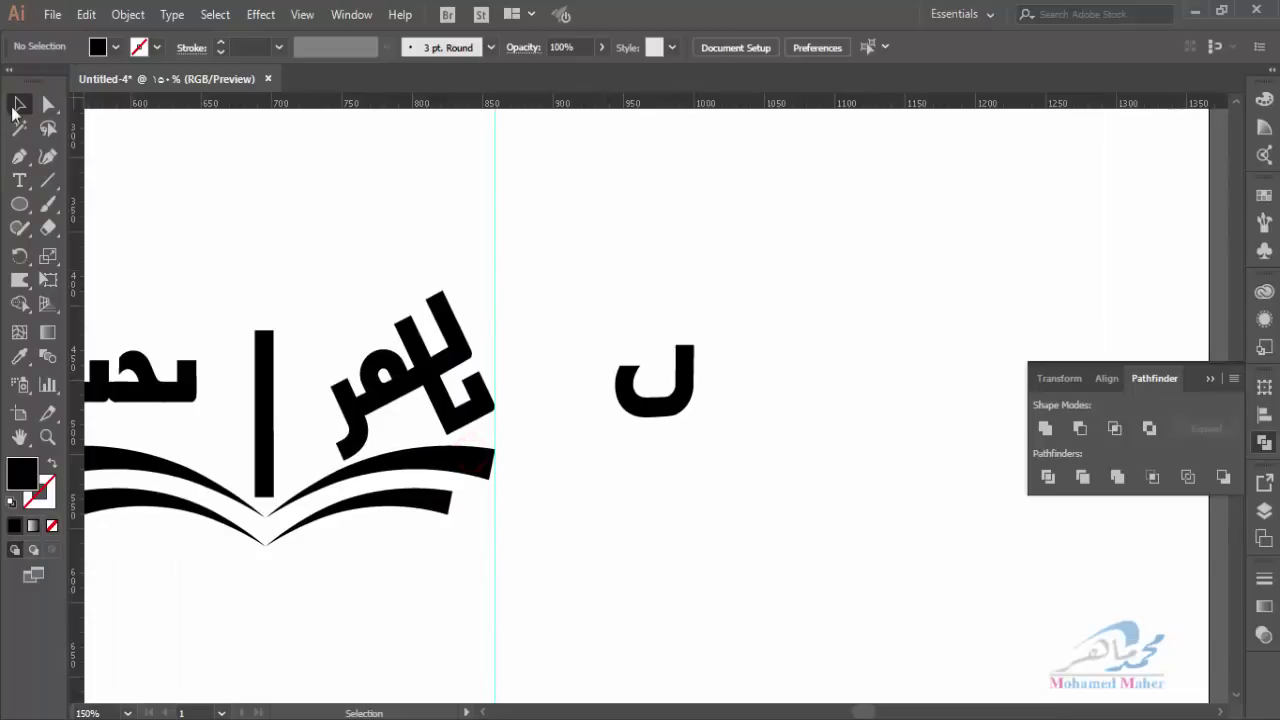
mouse_move(668, 418)
left_mouse_down()
mouse_move(272, 458)
mouse_move(45, 455)
left_mouse_up()
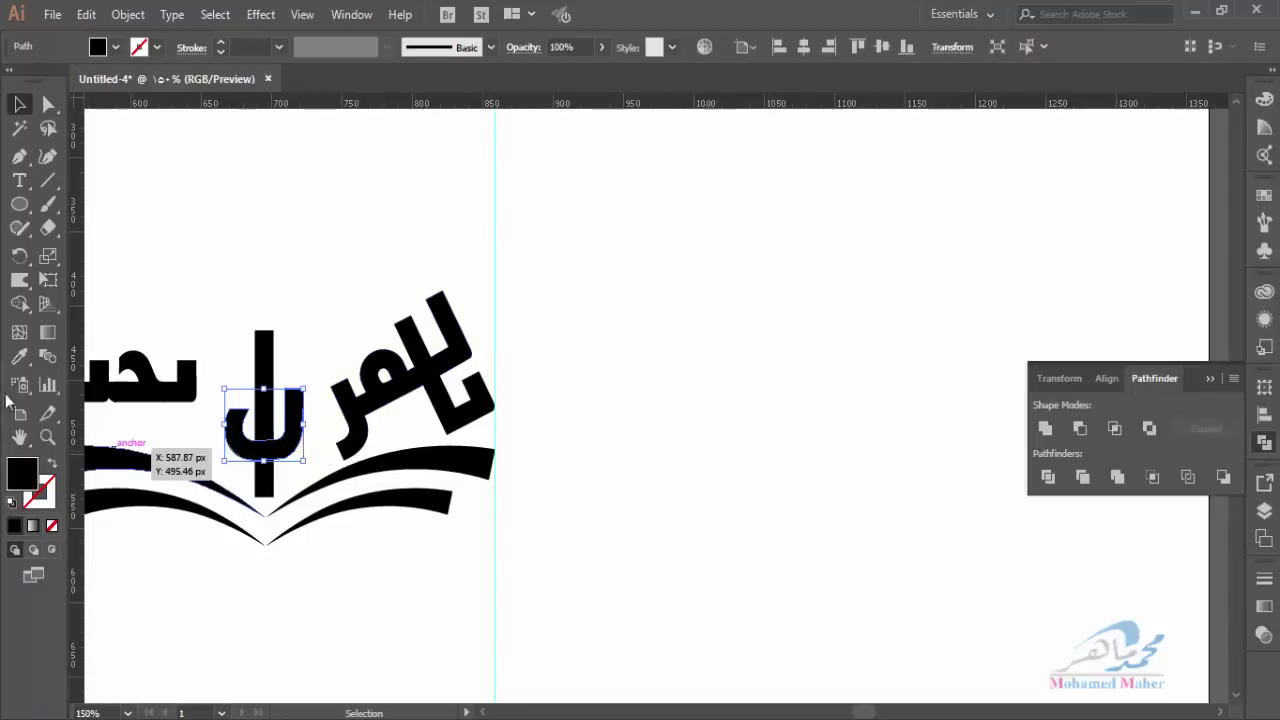
left_click(47, 437)
left_click(300, 425)
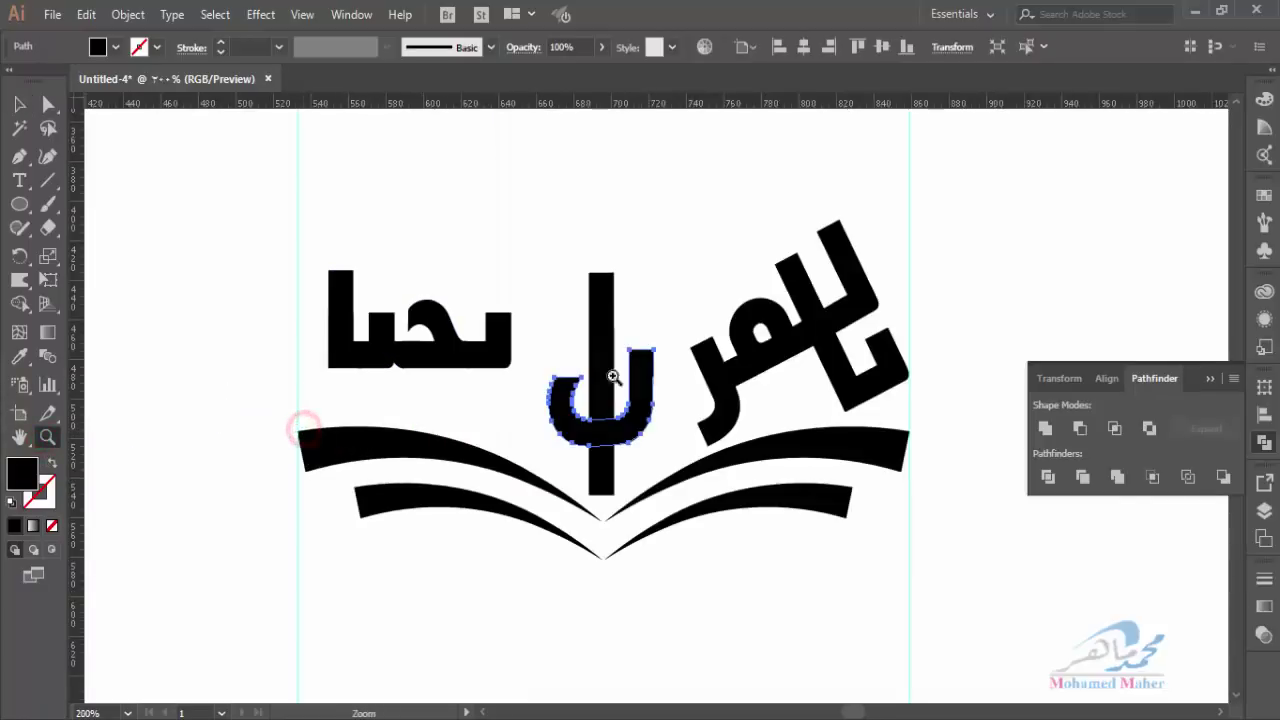
left_click(659, 424)
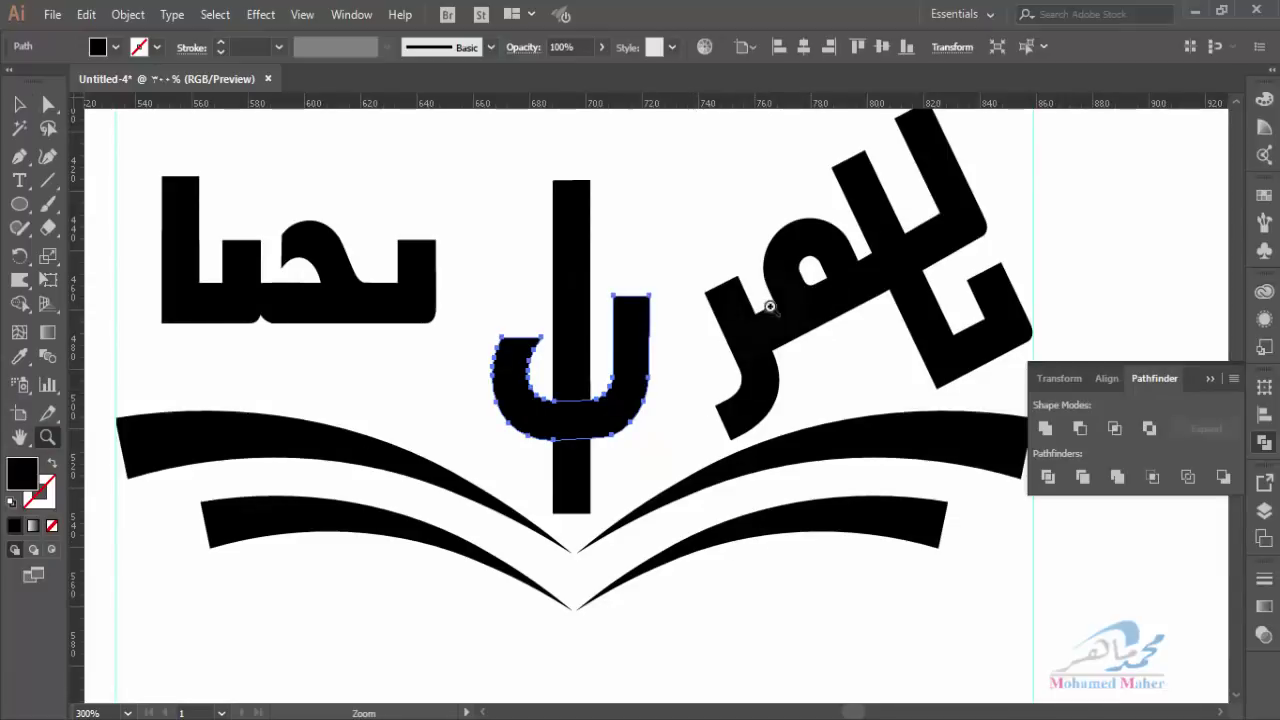
left_click(19, 104)
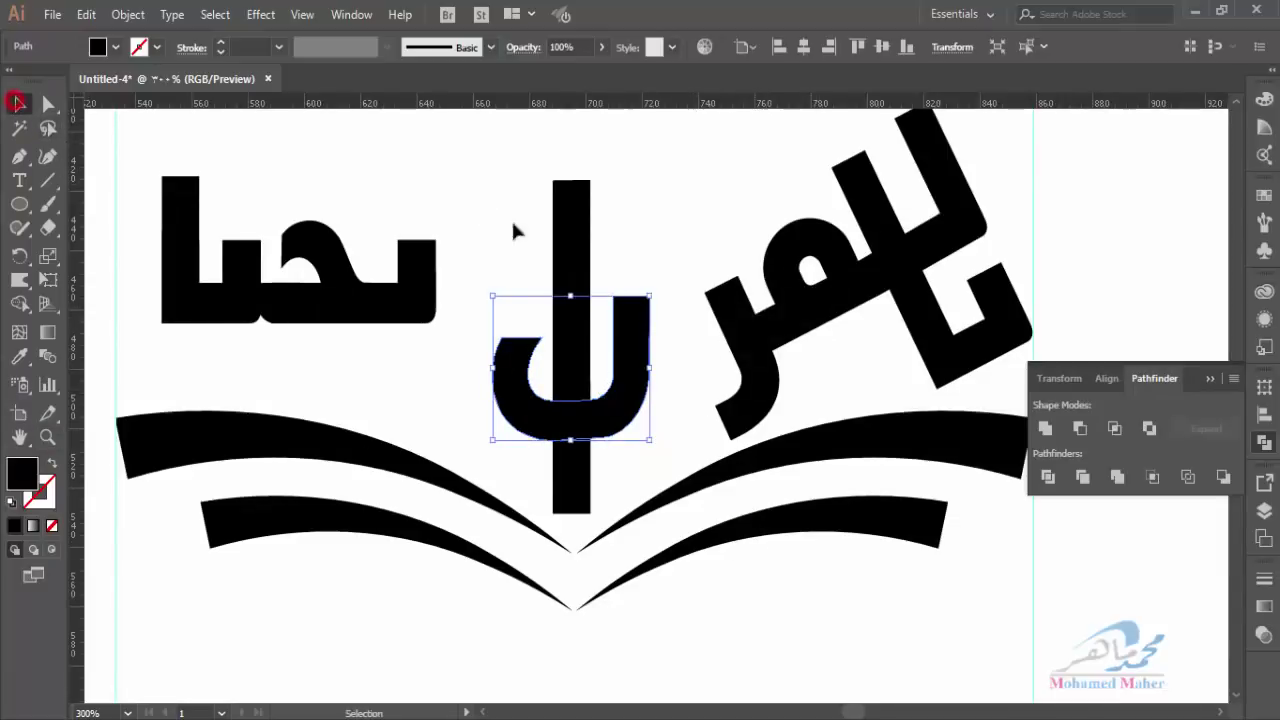
left_click(690, 265)
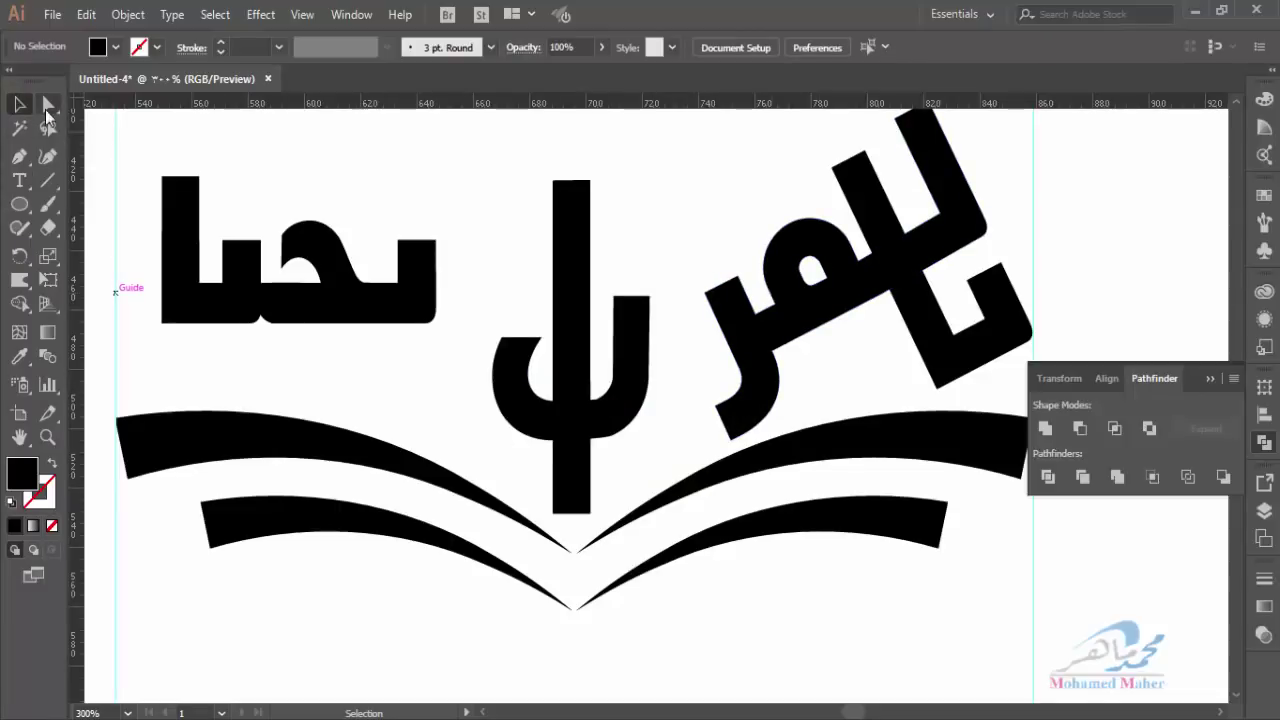
left_click(46, 129)
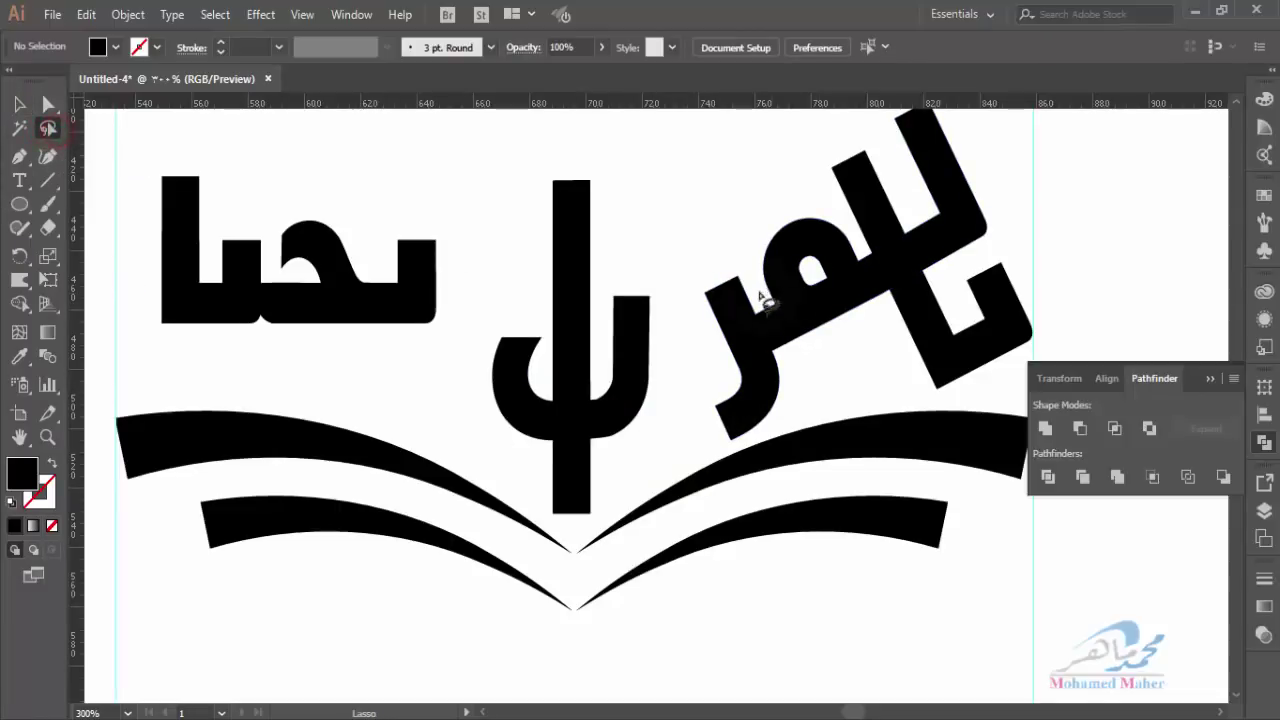
Stretch the right-hand word's lower-left end left and down until it reaches the alef and lam
mouse_move(744, 261)
left_mouse_down()
mouse_move(794, 366)
mouse_move(782, 424)
mouse_move(700, 386)
mouse_move(700, 280)
mouse_move(744, 262)
left_mouse_up()
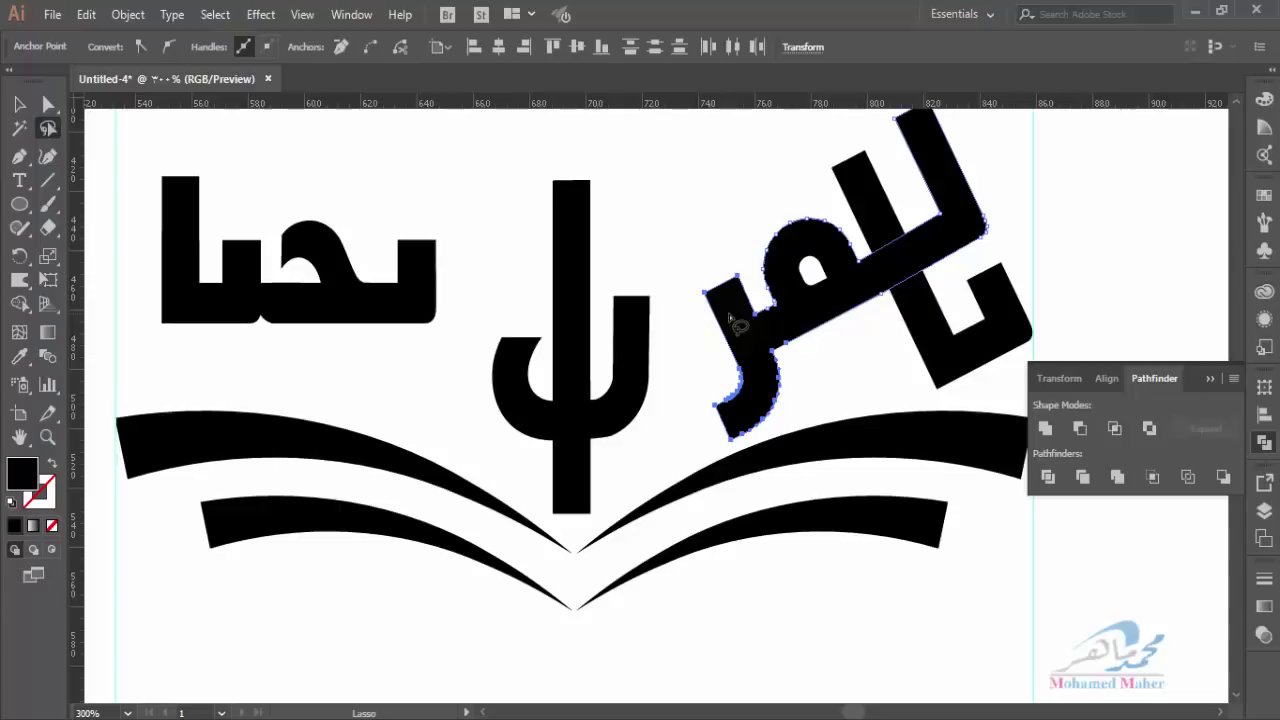
key("Left")
key("Left")
key("Left")
key("Left")
key("Left")
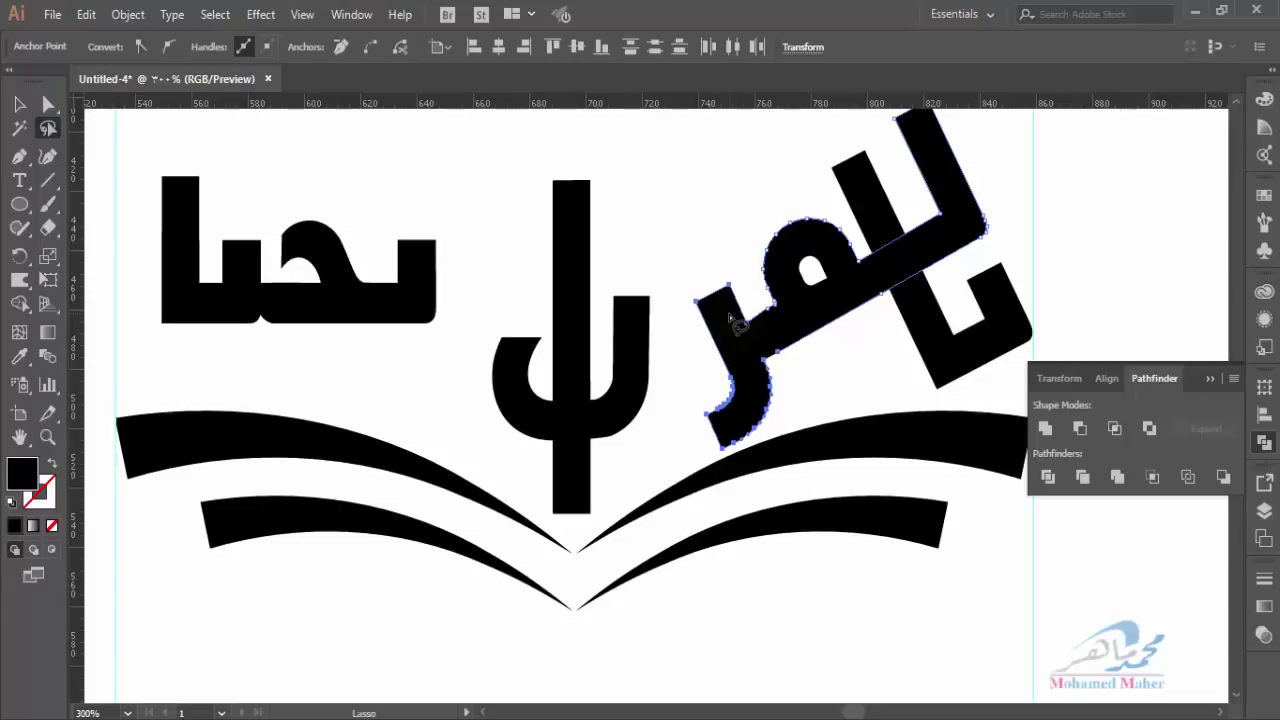
key("Down")
key("Left")
key("Down")
key("Left")
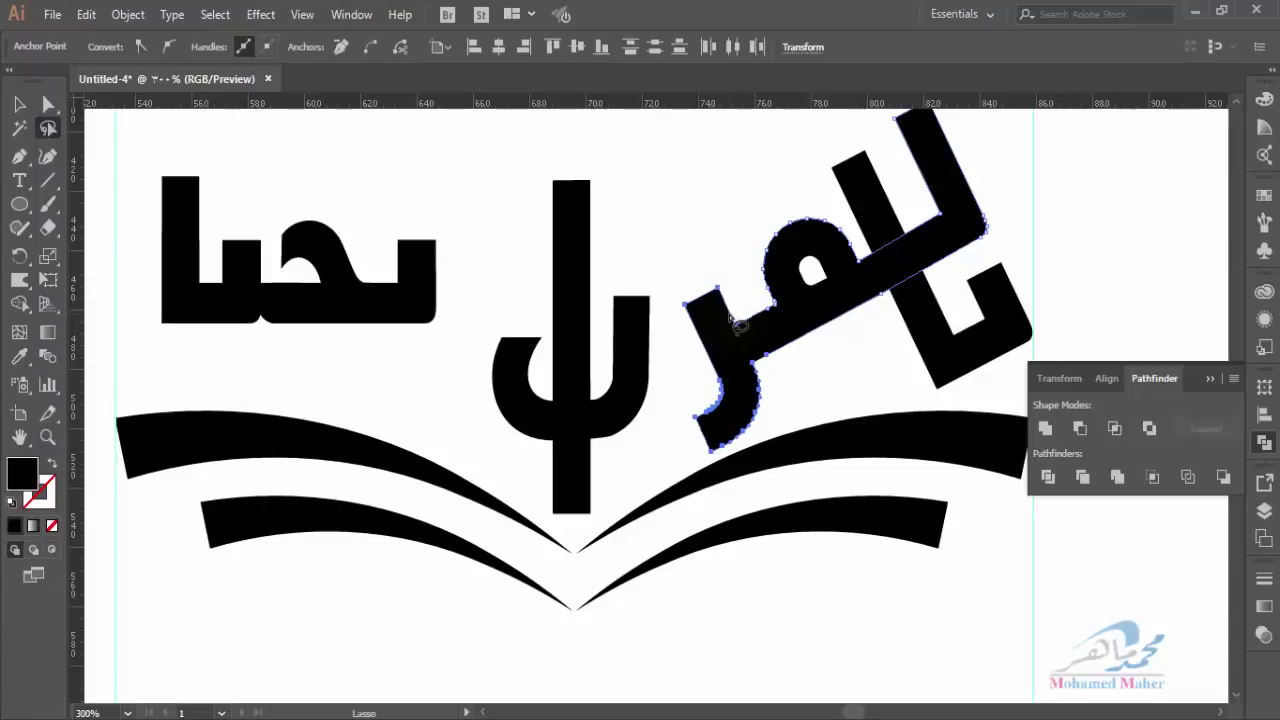
key("Left")
key("Left")
key("Left")
key("Left")
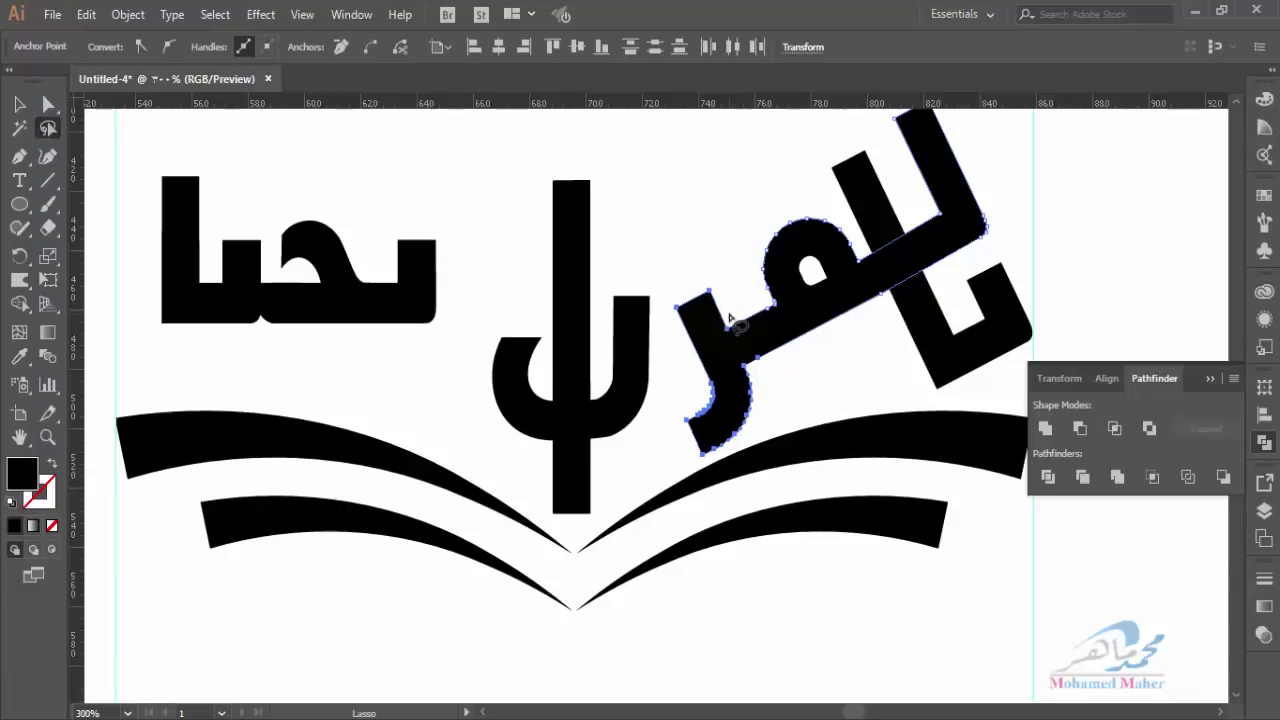
key("Left")
key("Down")
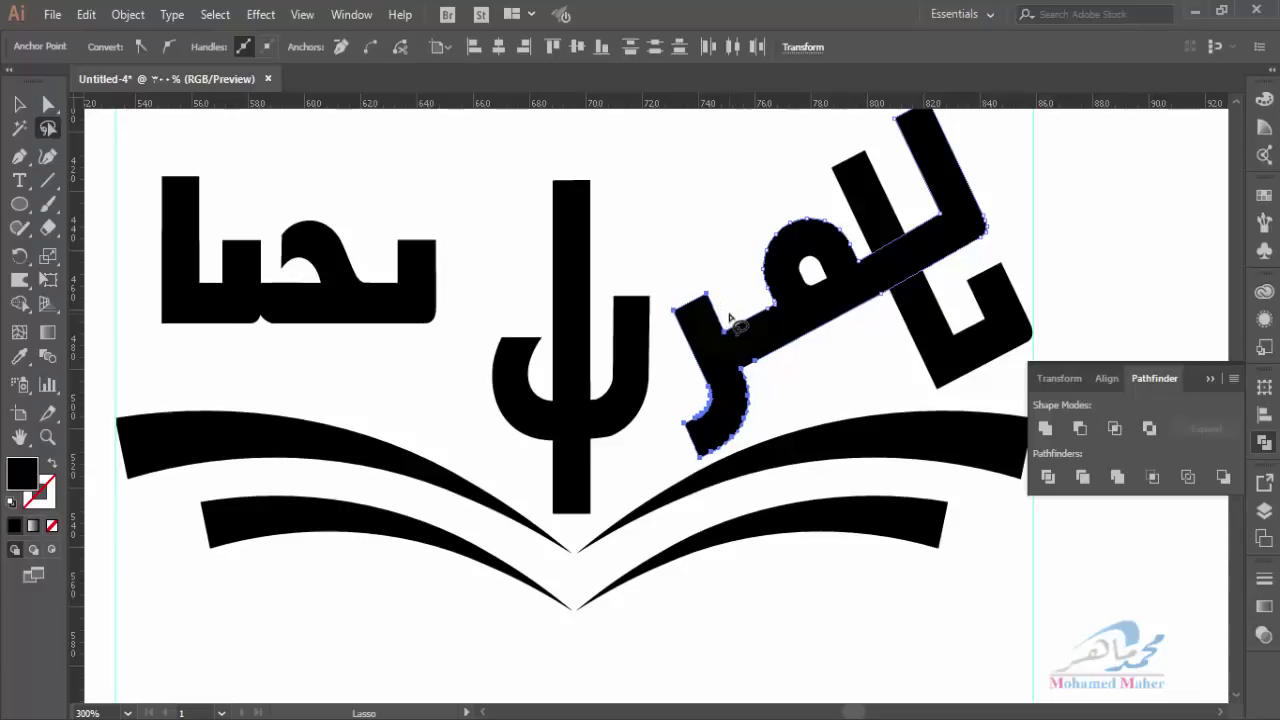
left_click(19, 104)
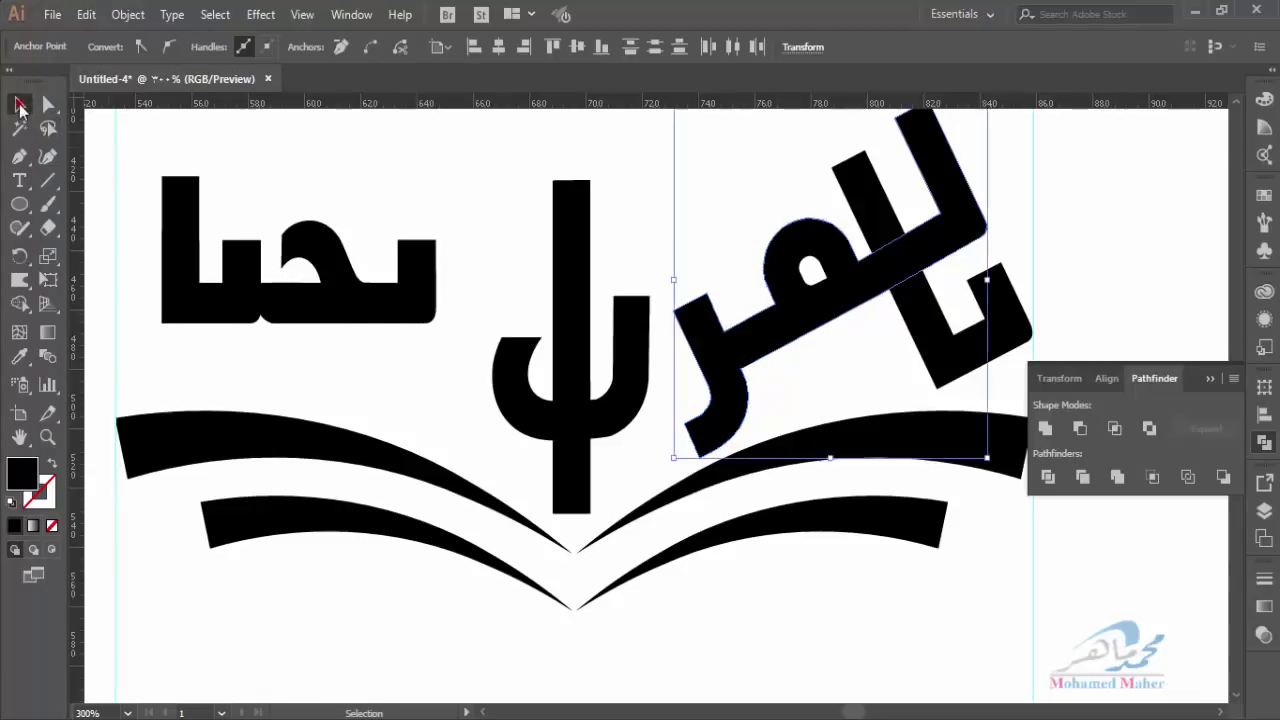
left_click(472, 402)
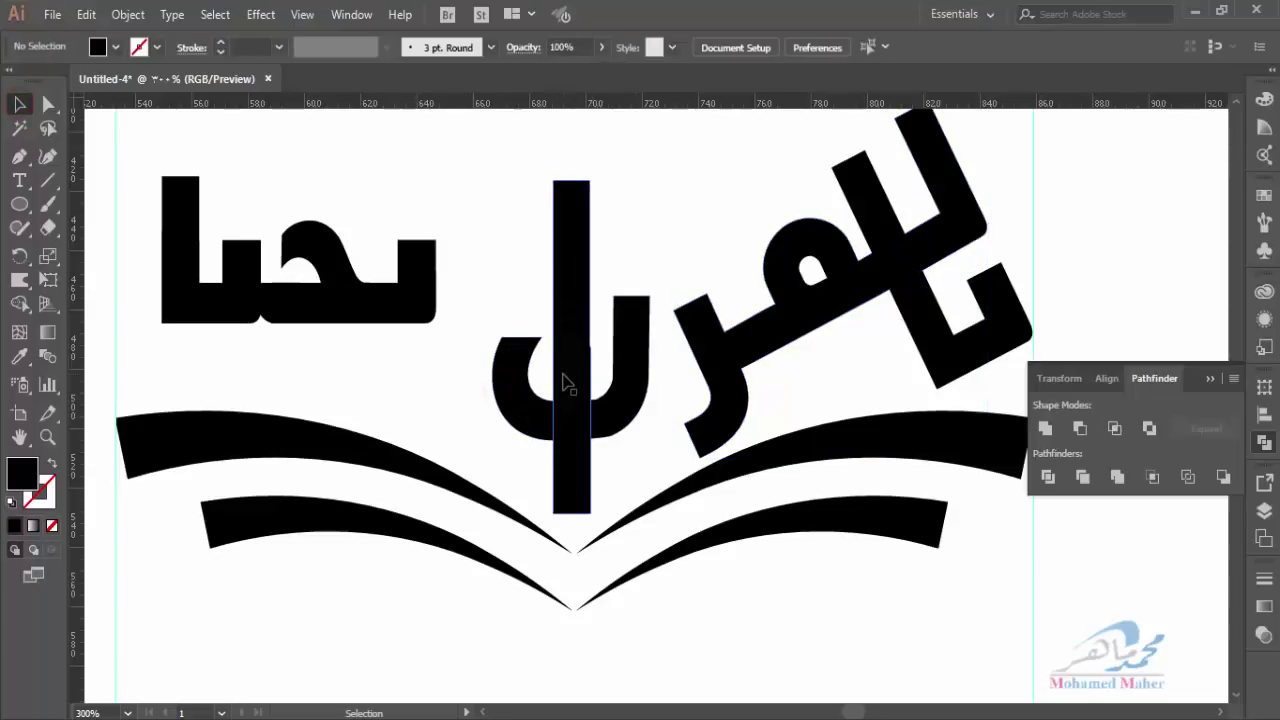
key("ctrl+minus")
key("ctrl+minus")
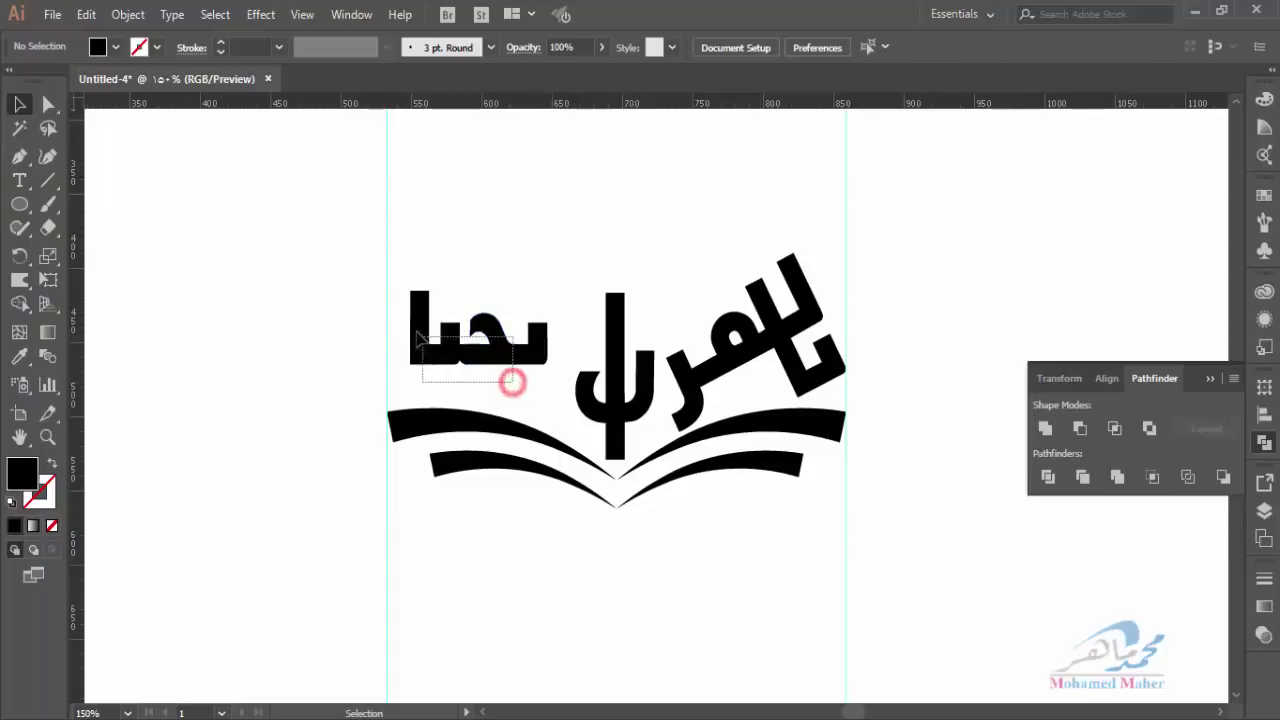
Nudge the left word's small letter piece right-down and its tall stroke slightly up-left
left_click_drag(425, 370, 515, 384)
mouse_move(540, 291)
left_mouse_down()
mouse_move(525, 398)
mouse_move(491, 387)
mouse_move(547, 425)
left_mouse_up()
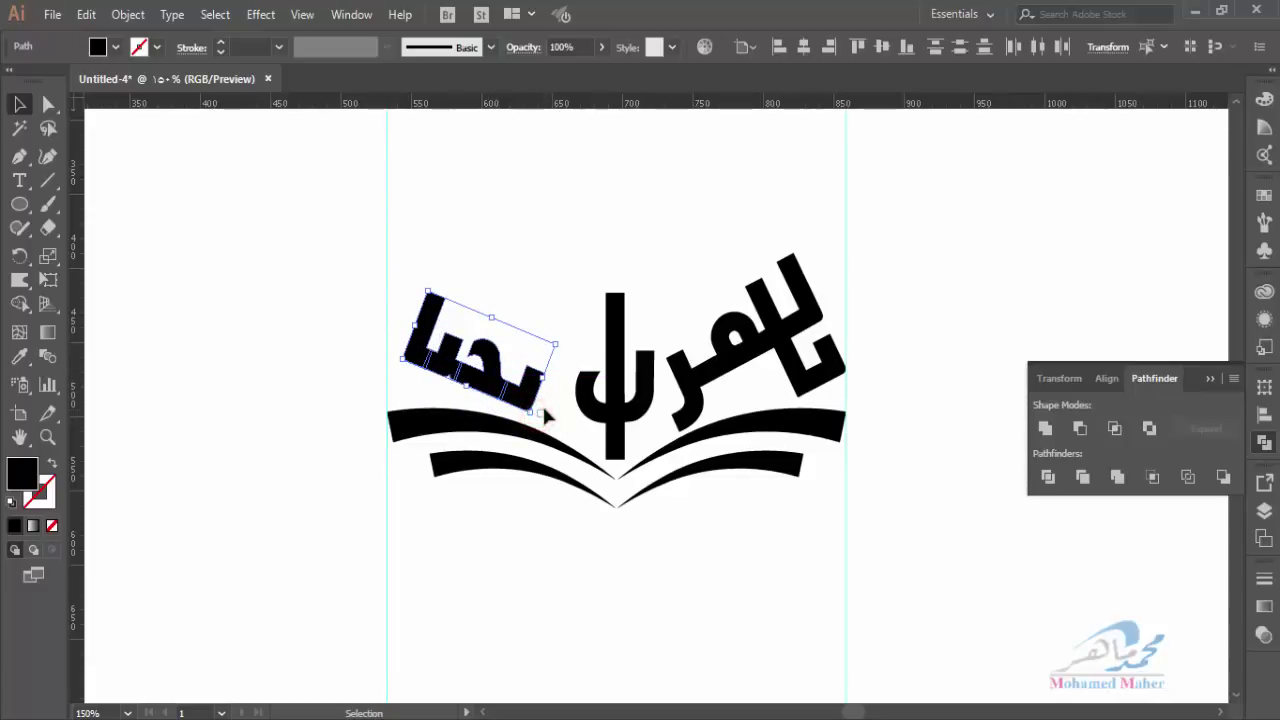
left_click(540, 401)
left_click(522, 402)
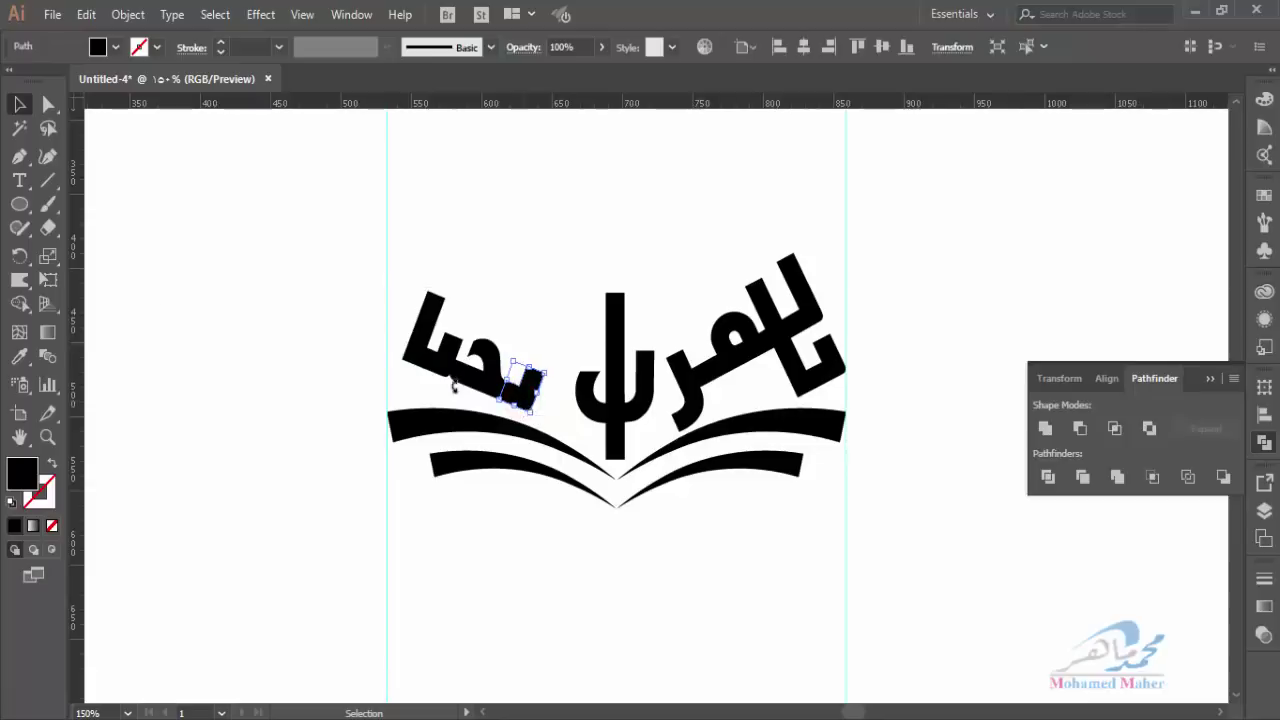
left_click(47, 437)
left_click(568, 343)
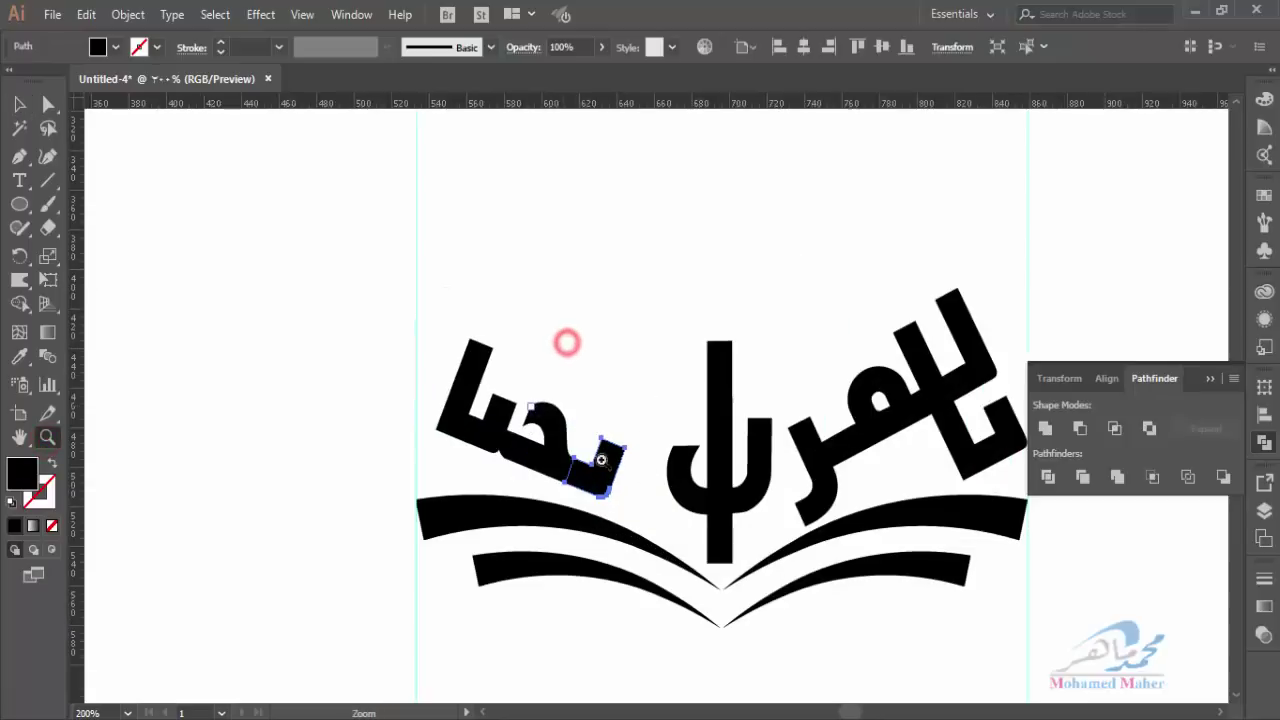
left_click(603, 462)
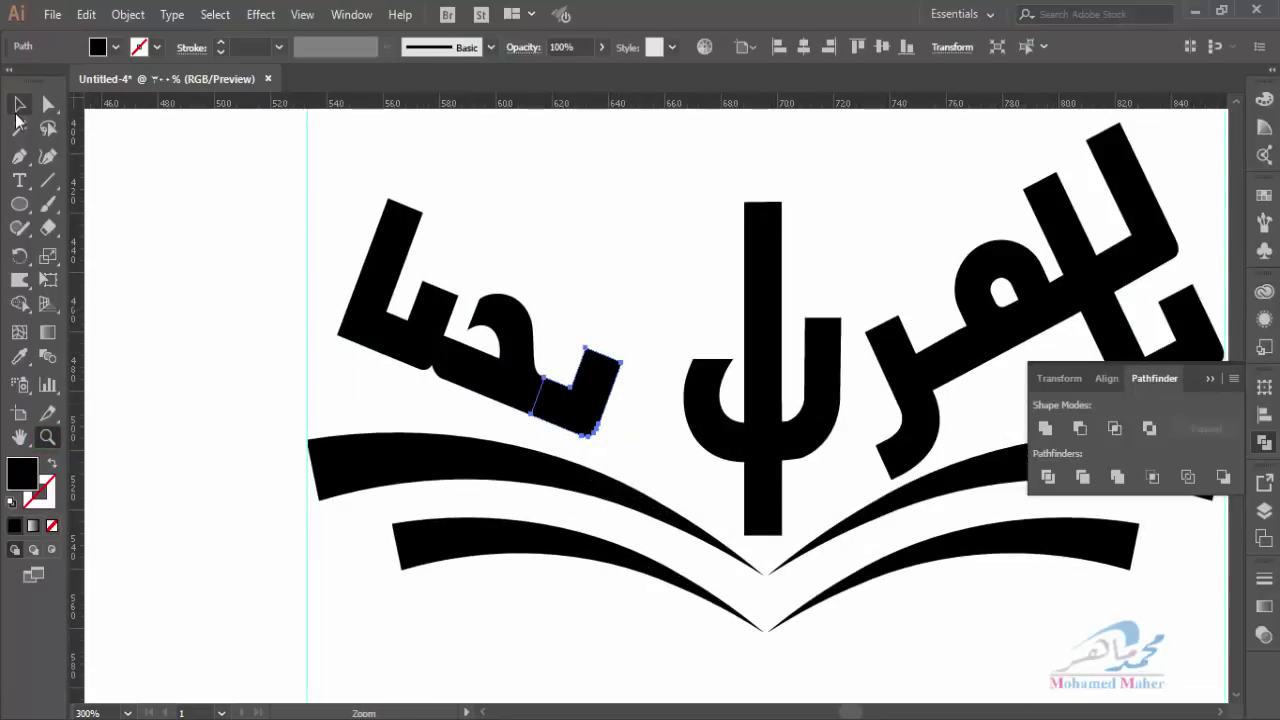
left_click(18, 106)
left_click(651, 397)
left_click_drag(581, 409, 615, 423)
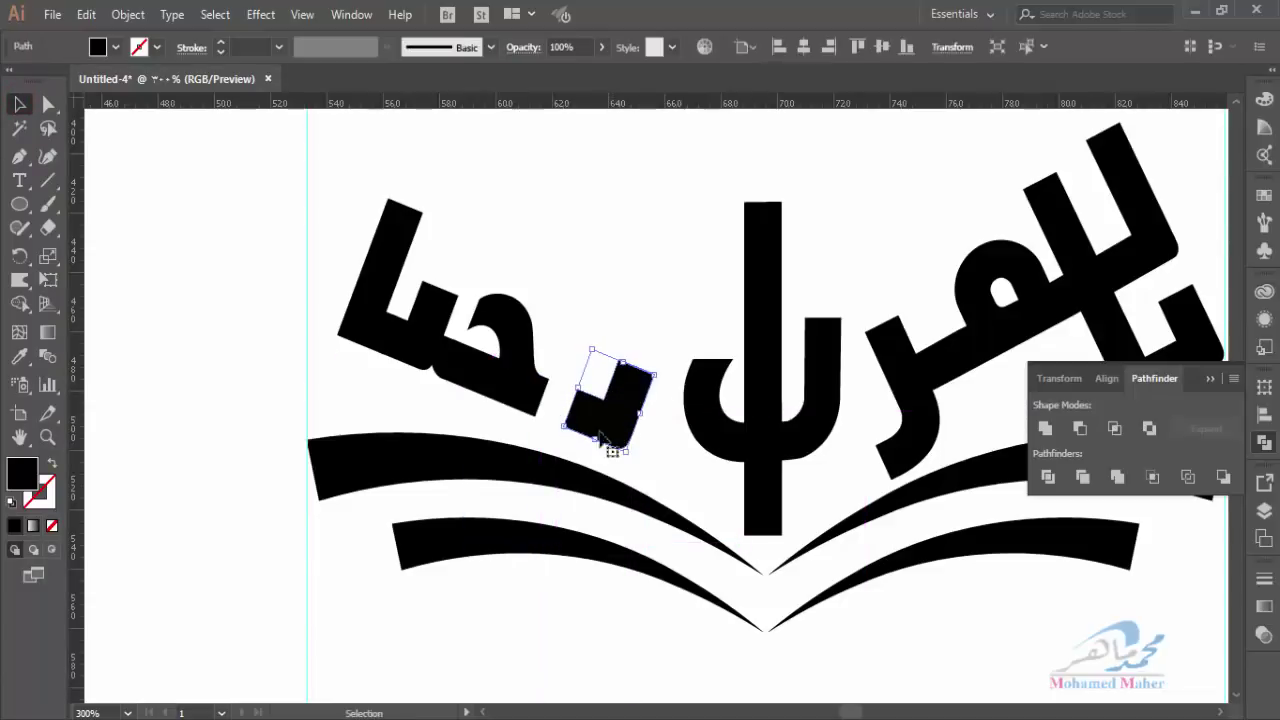
left_click_drag(359, 320, 353, 319)
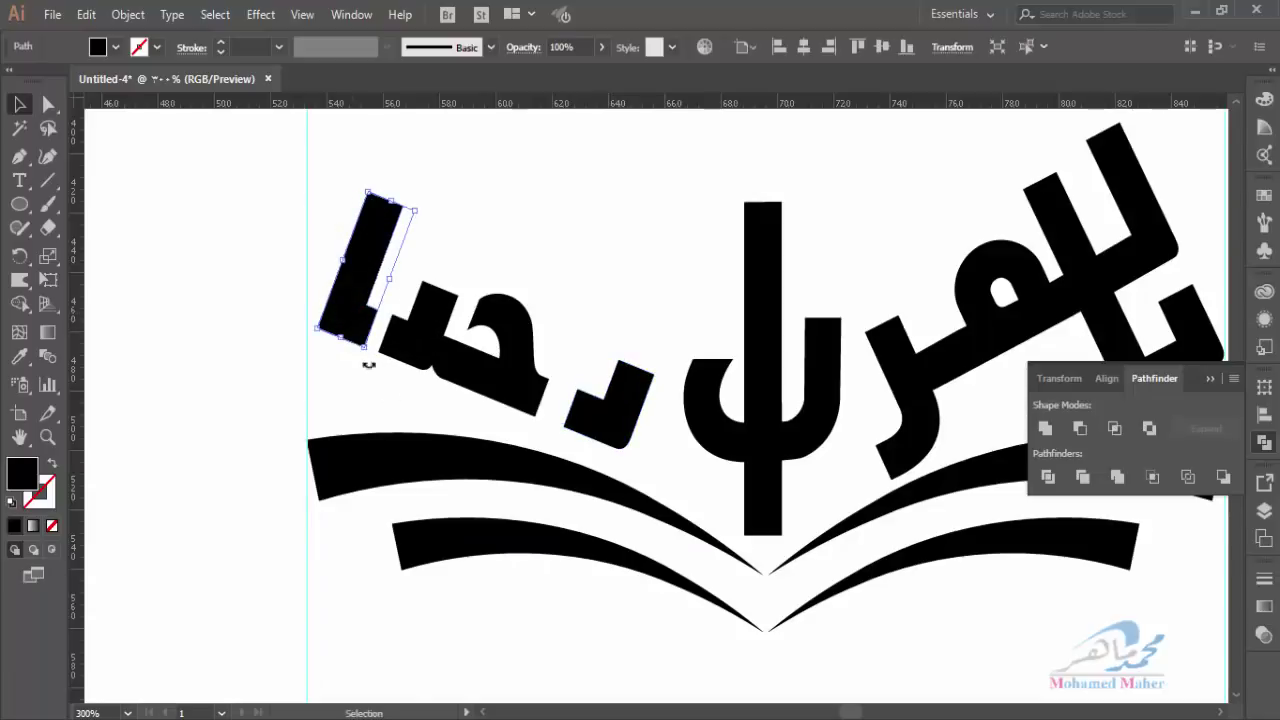
Stretch the small letter piece's lower-left edge until it overlaps the neighbouring letter
left_click(47, 436)
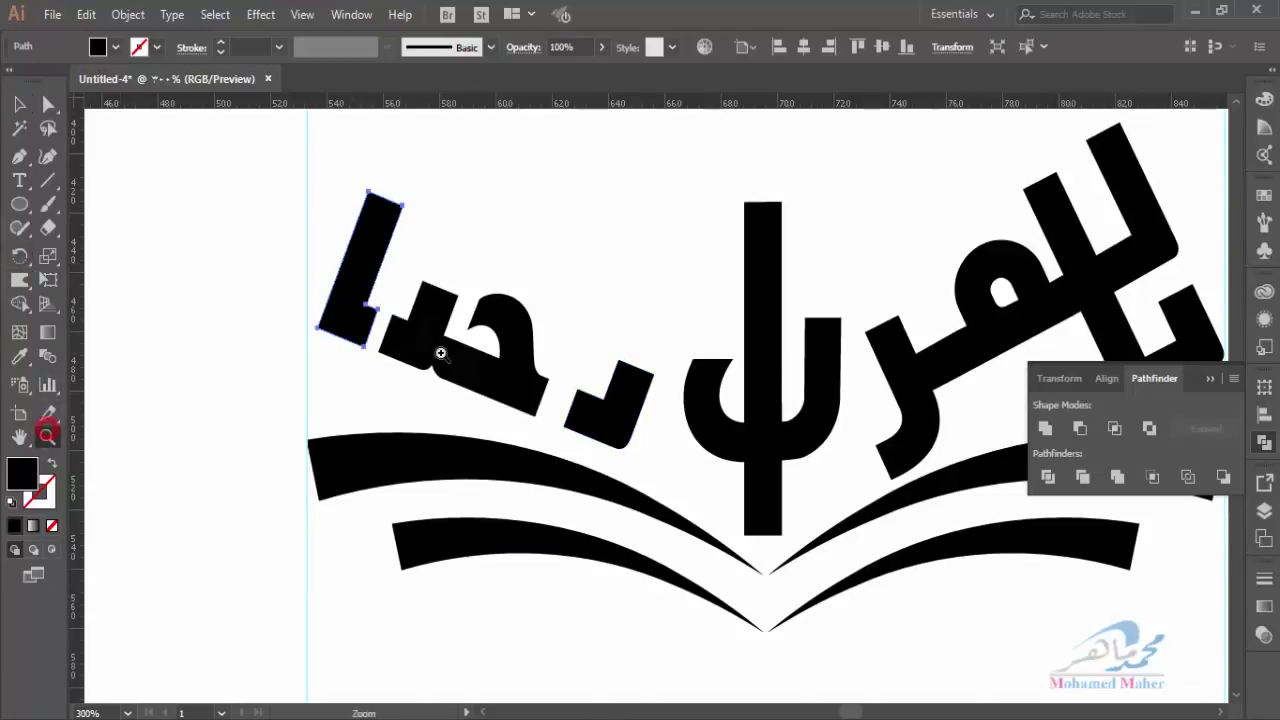
left_click(441, 353)
left_click(811, 480)
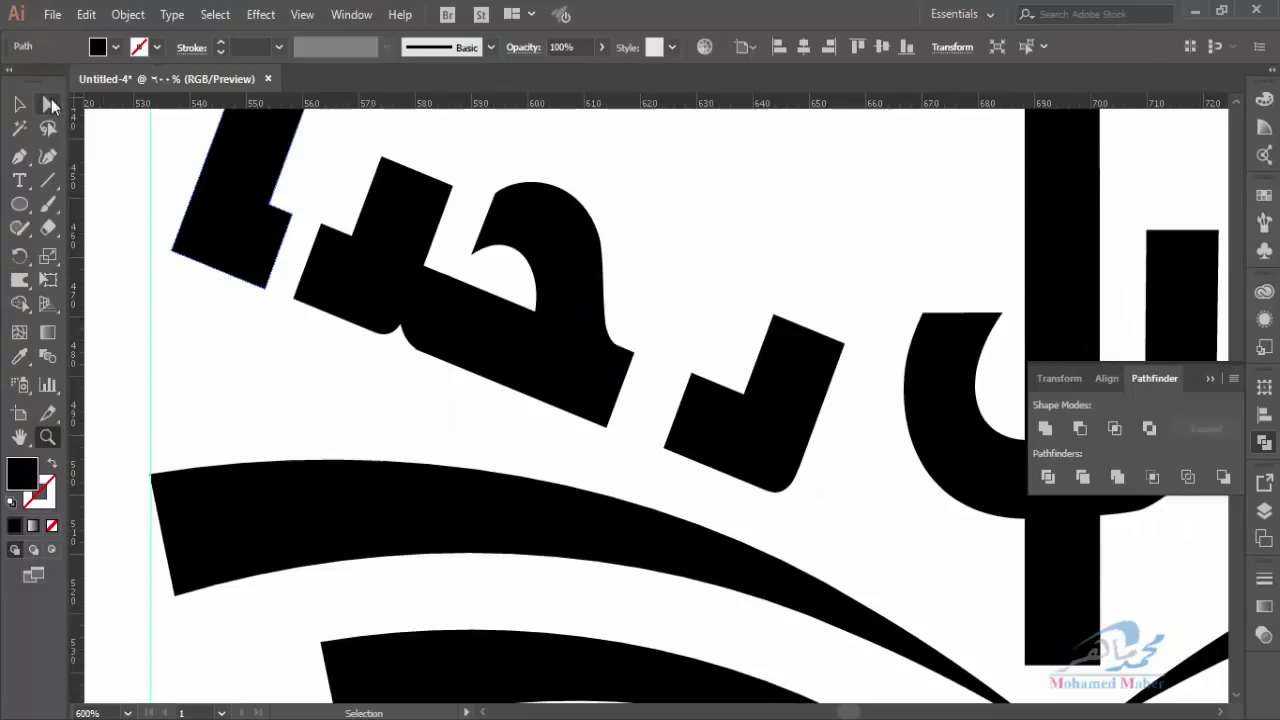
left_click(48, 103)
left_click(654, 354)
left_click(691, 372)
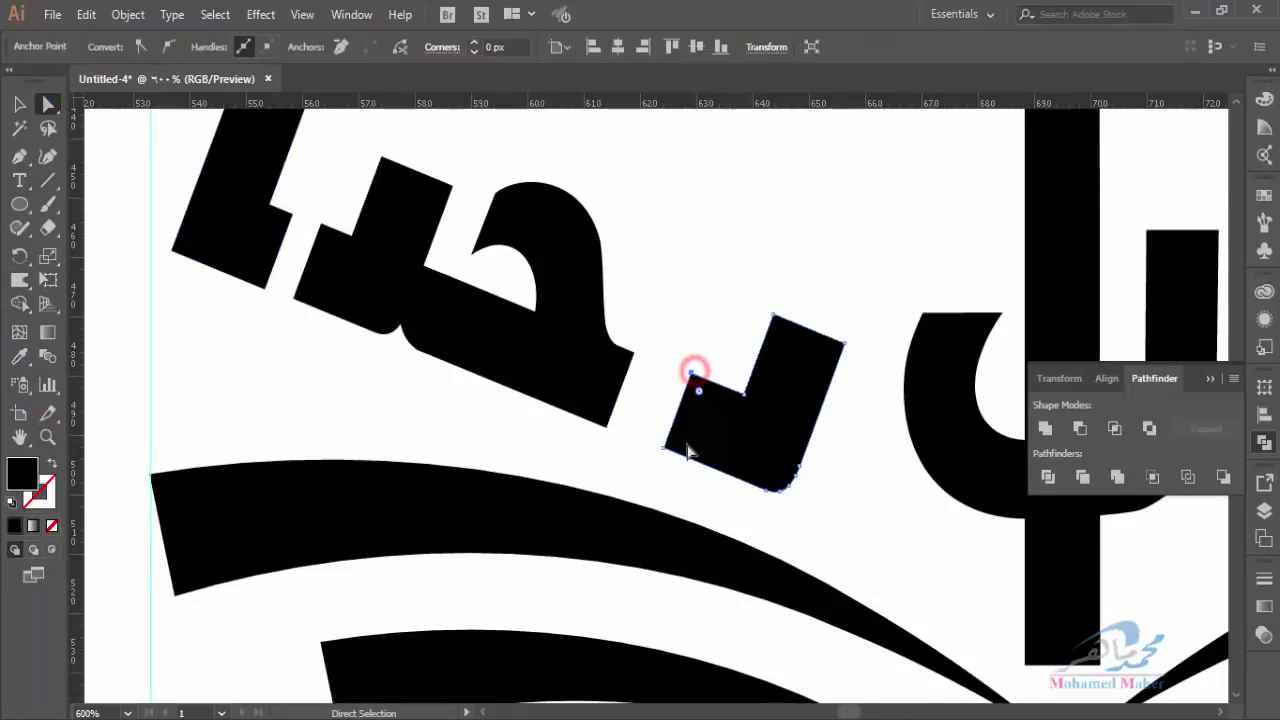
left_click(668, 445)
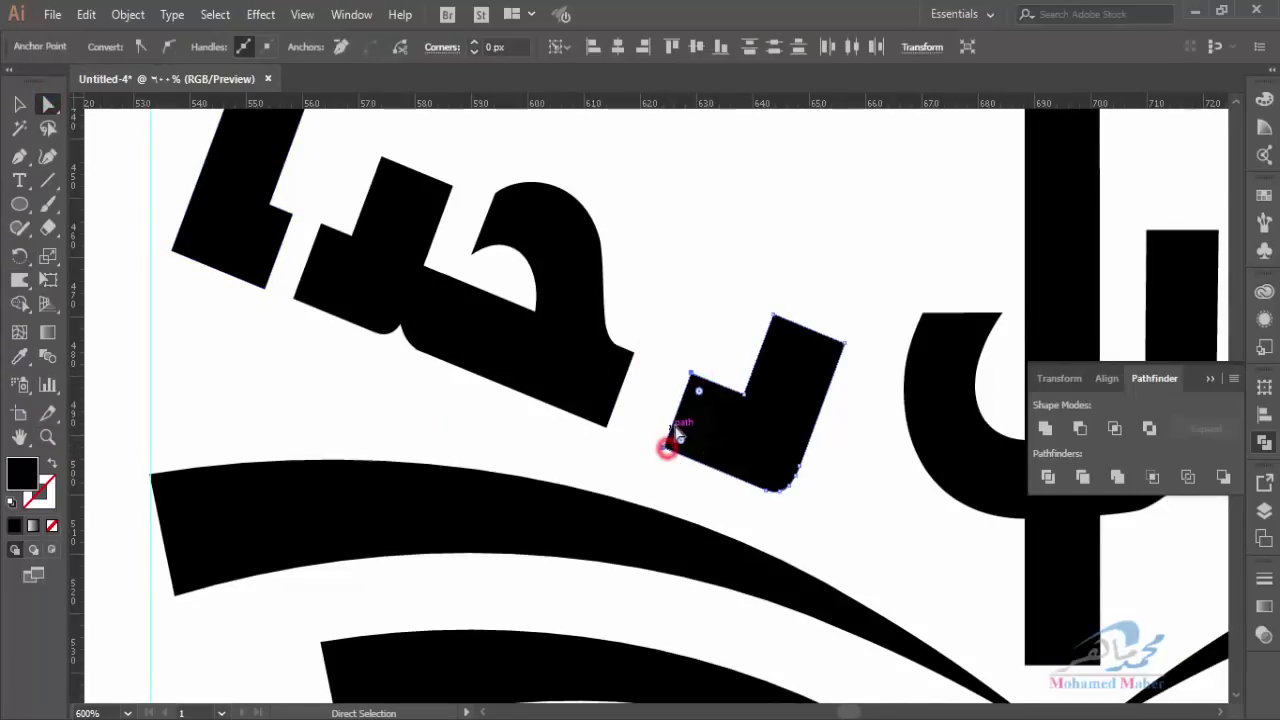
left_click_drag(663, 428, 620, 400)
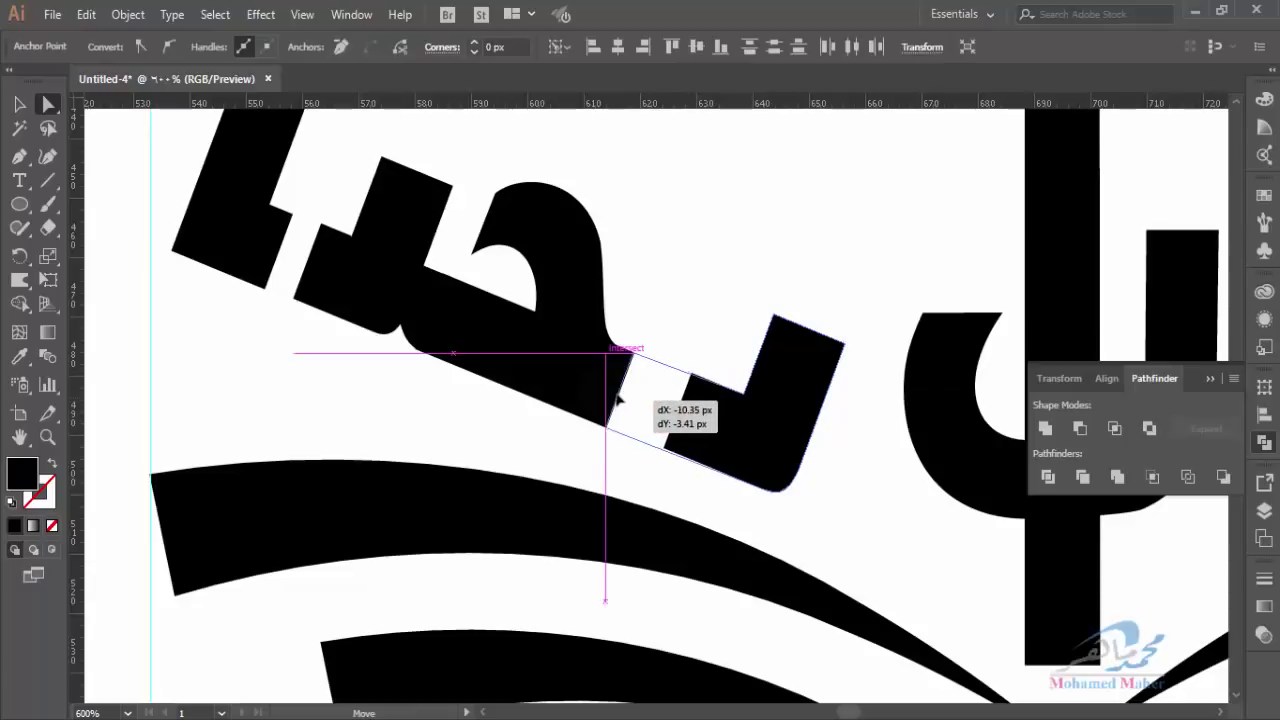
left_click_drag(620, 400, 620, 401)
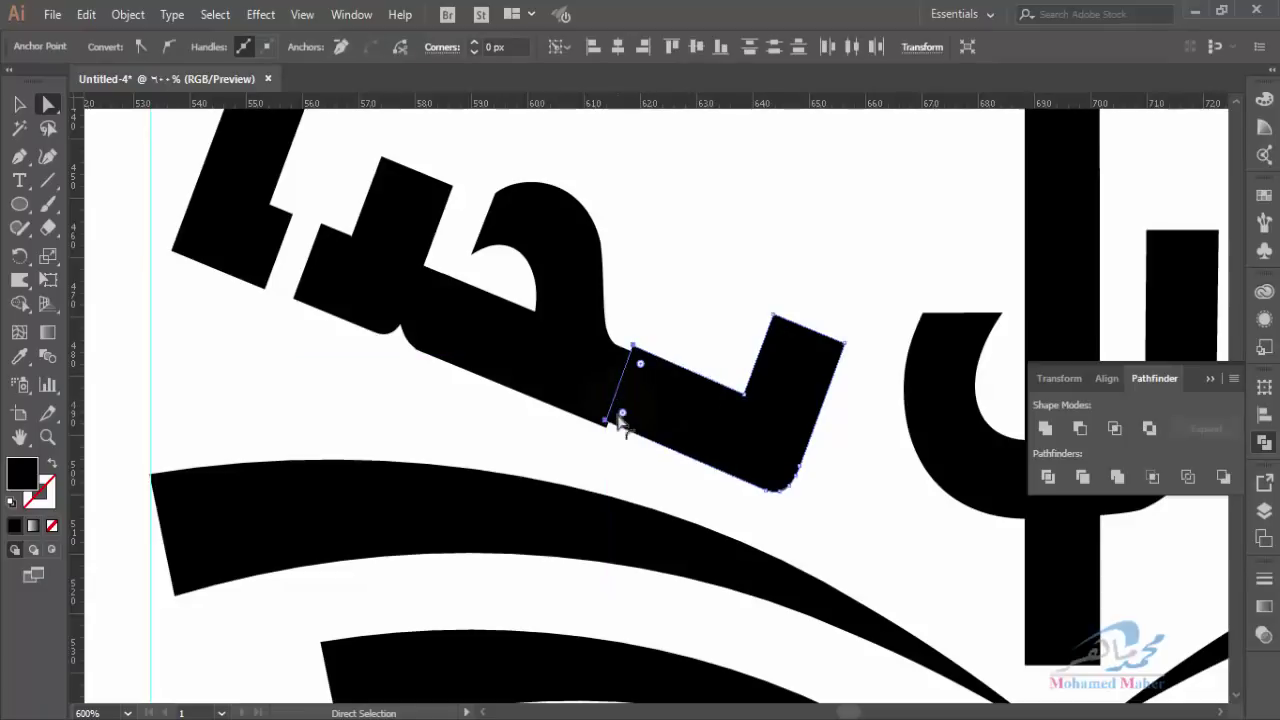
Unite the overlapping letter shapes of the left word with Pathfinder
left_click(18, 104)
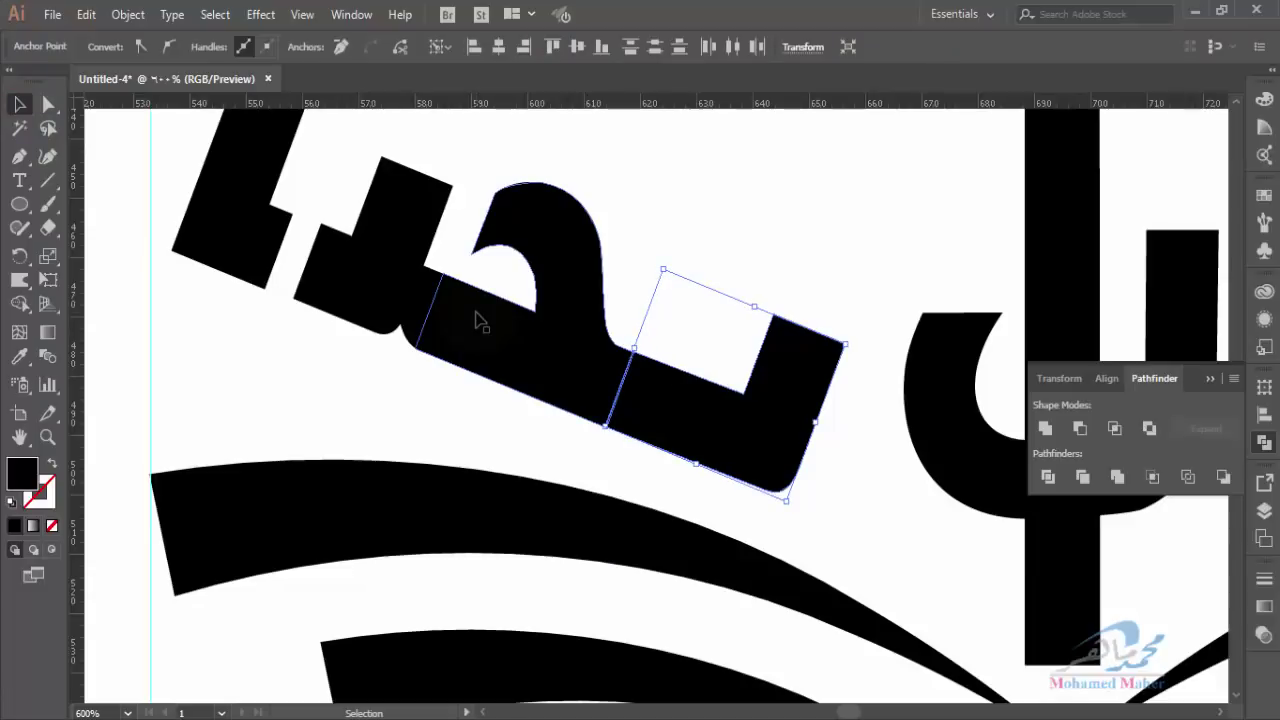
left_click(631, 460)
left_click_drag(574, 449, 737, 448)
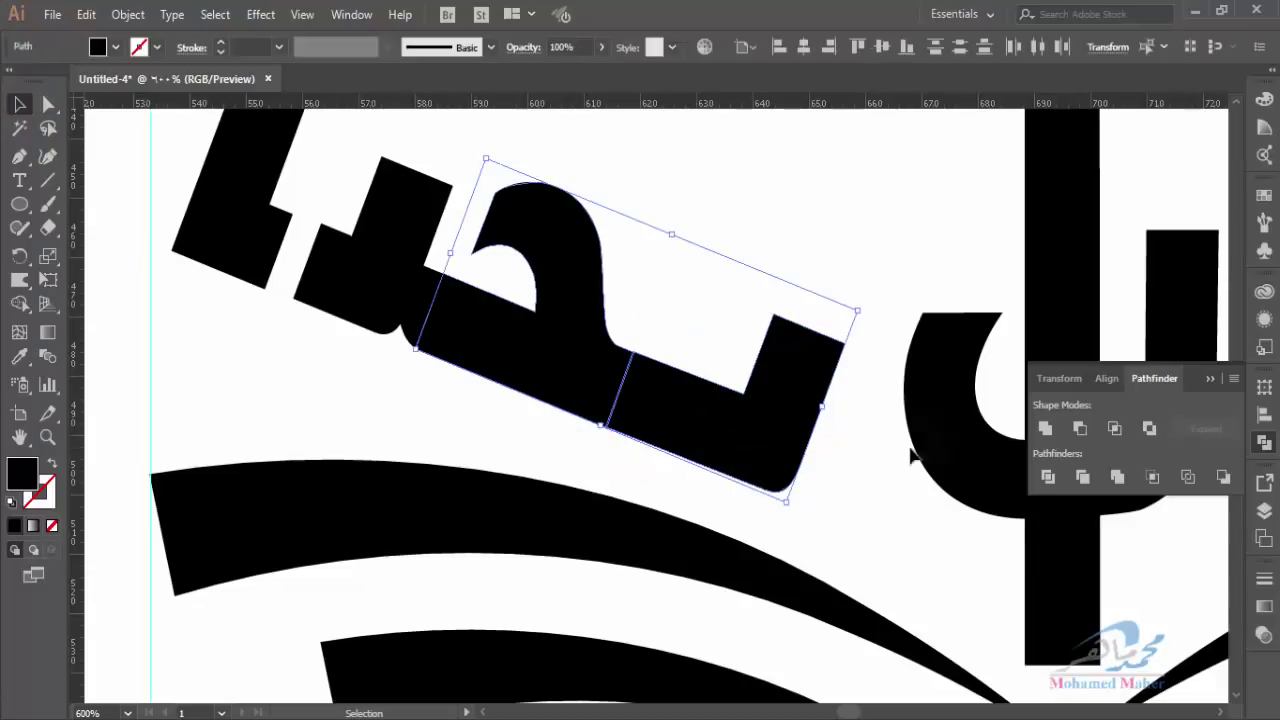
left_click(1045, 430)
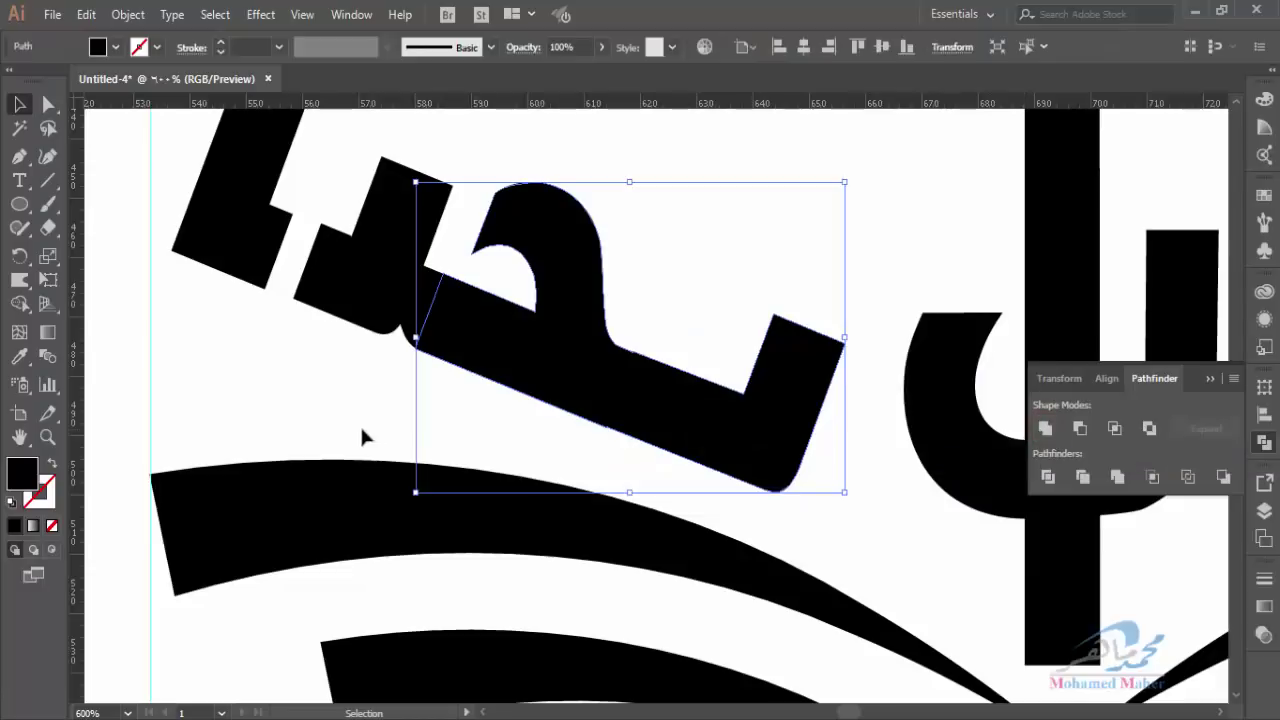
left_click(375, 368)
left_click_drag(386, 378, 503, 356)
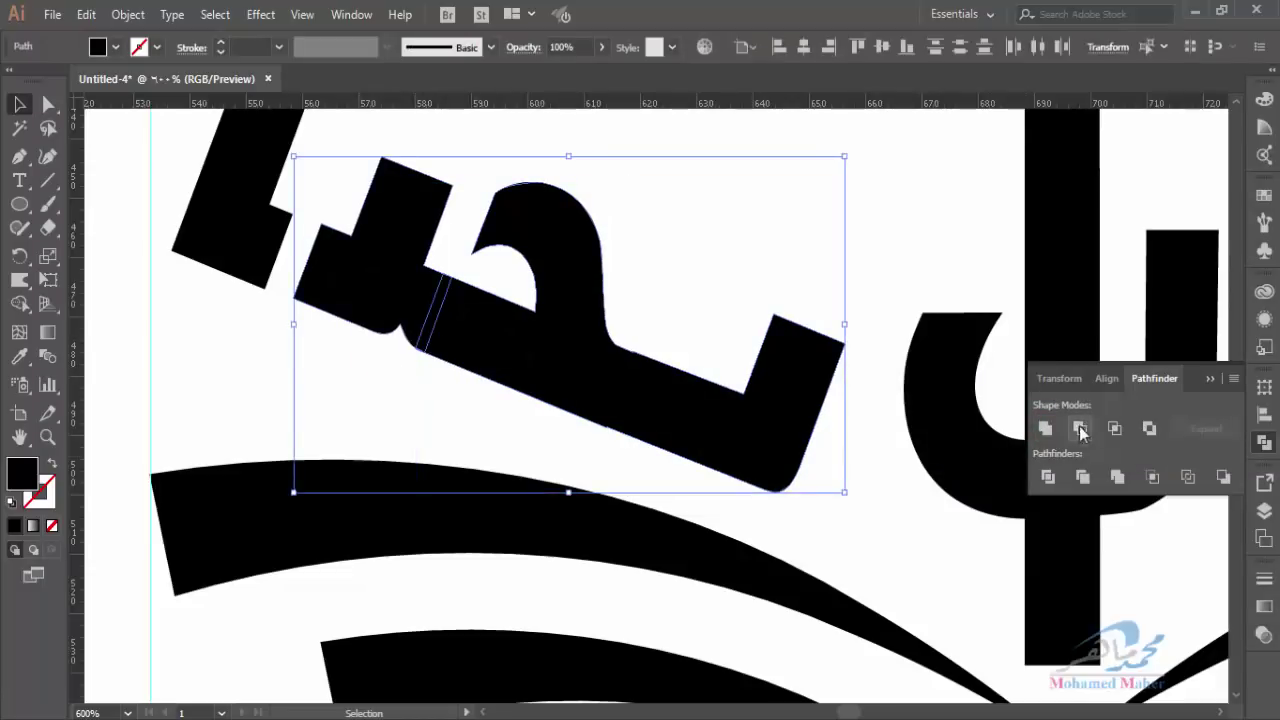
left_click(1045, 430)
left_click(197, 391)
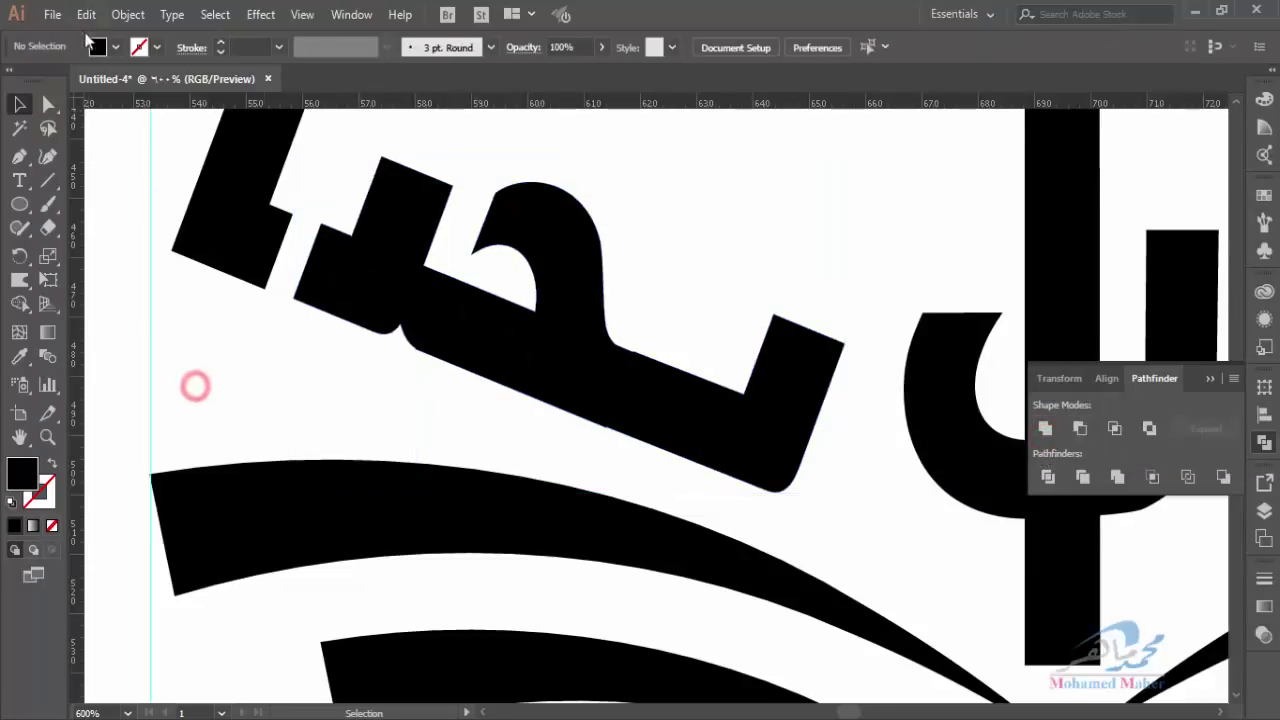
Close the notch between letters by moving its anchors, then unite those shapes too
left_click(48, 104)
left_click_drag(293, 220, 286, 207)
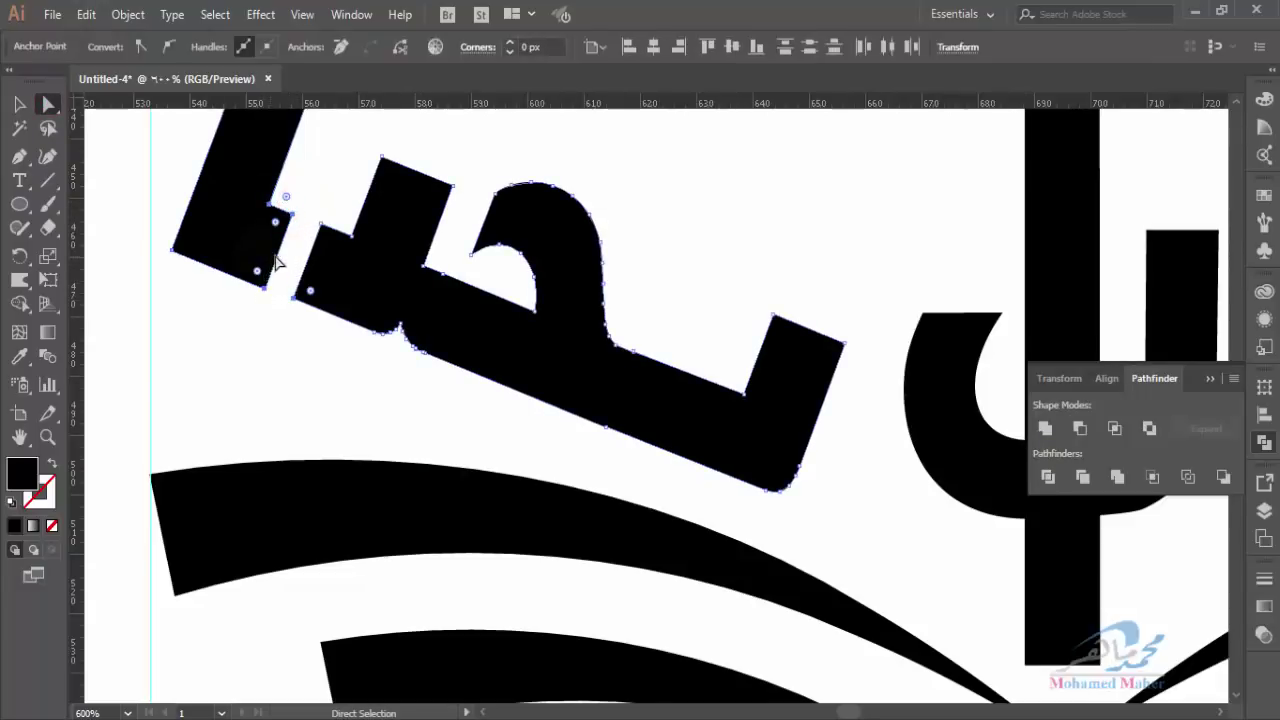
left_click_drag(279, 260, 289, 271)
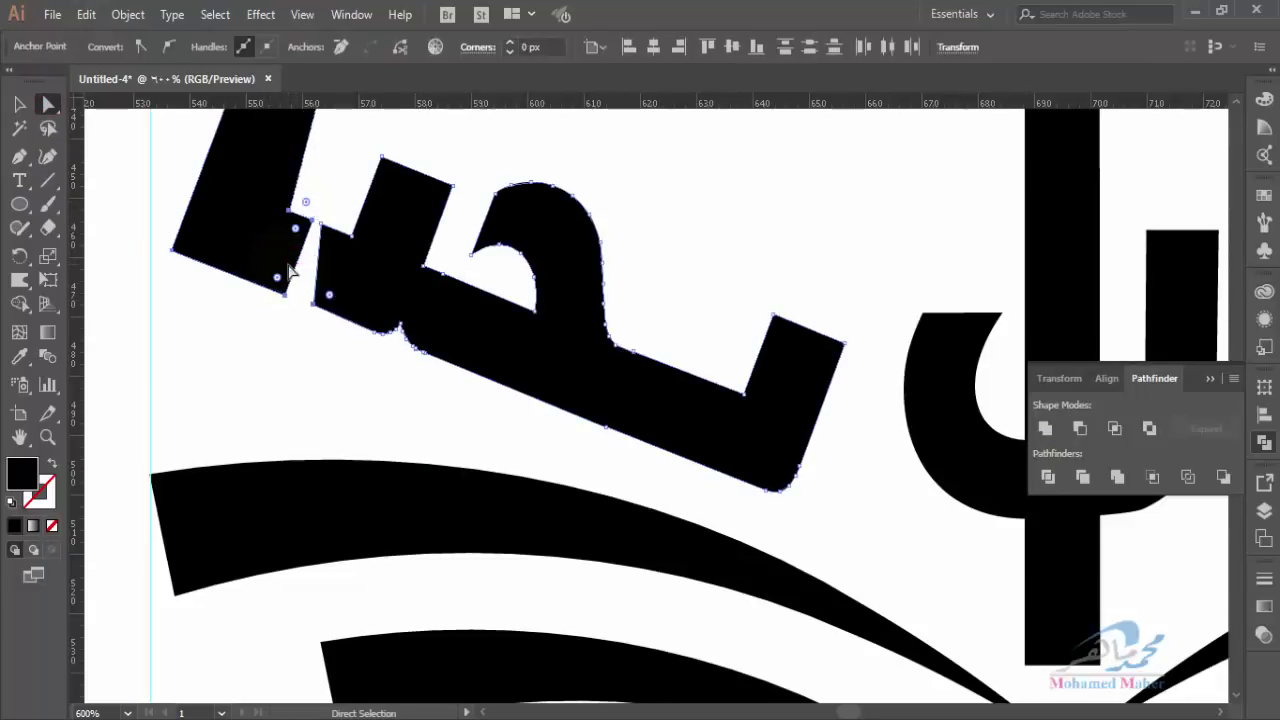
key("ctrl+z")
left_click(304, 177)
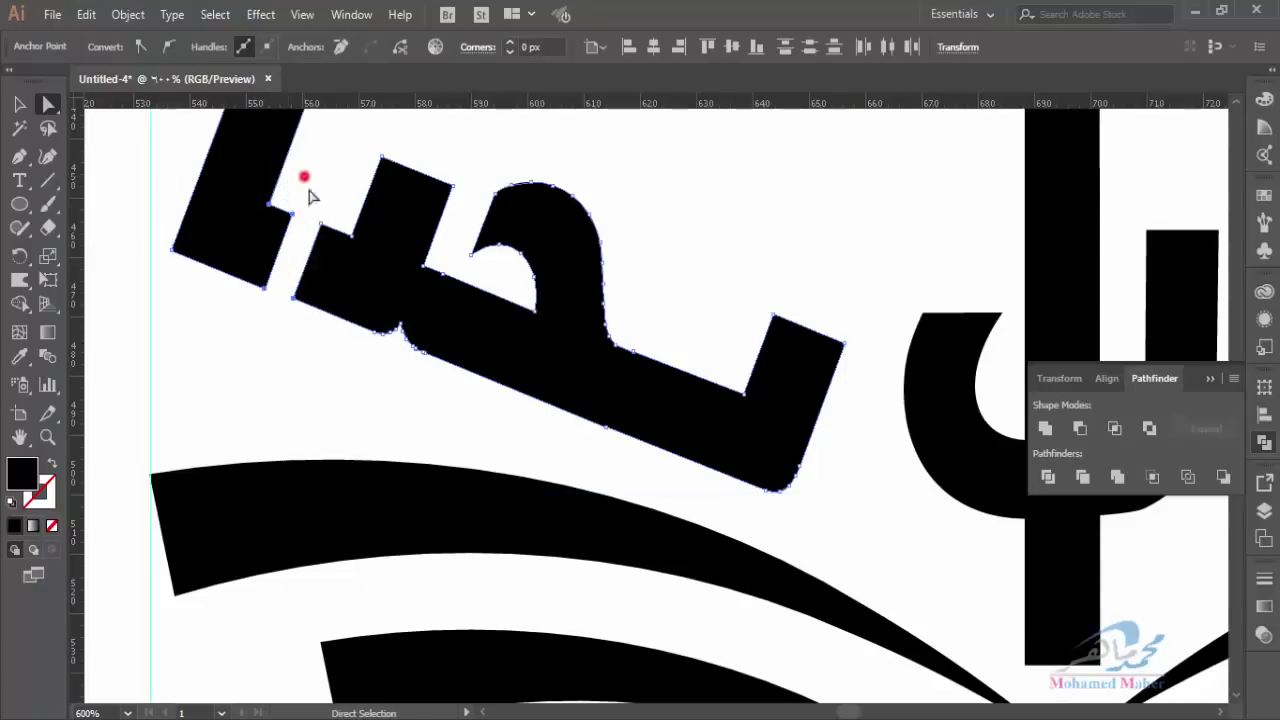
left_click(285, 212)
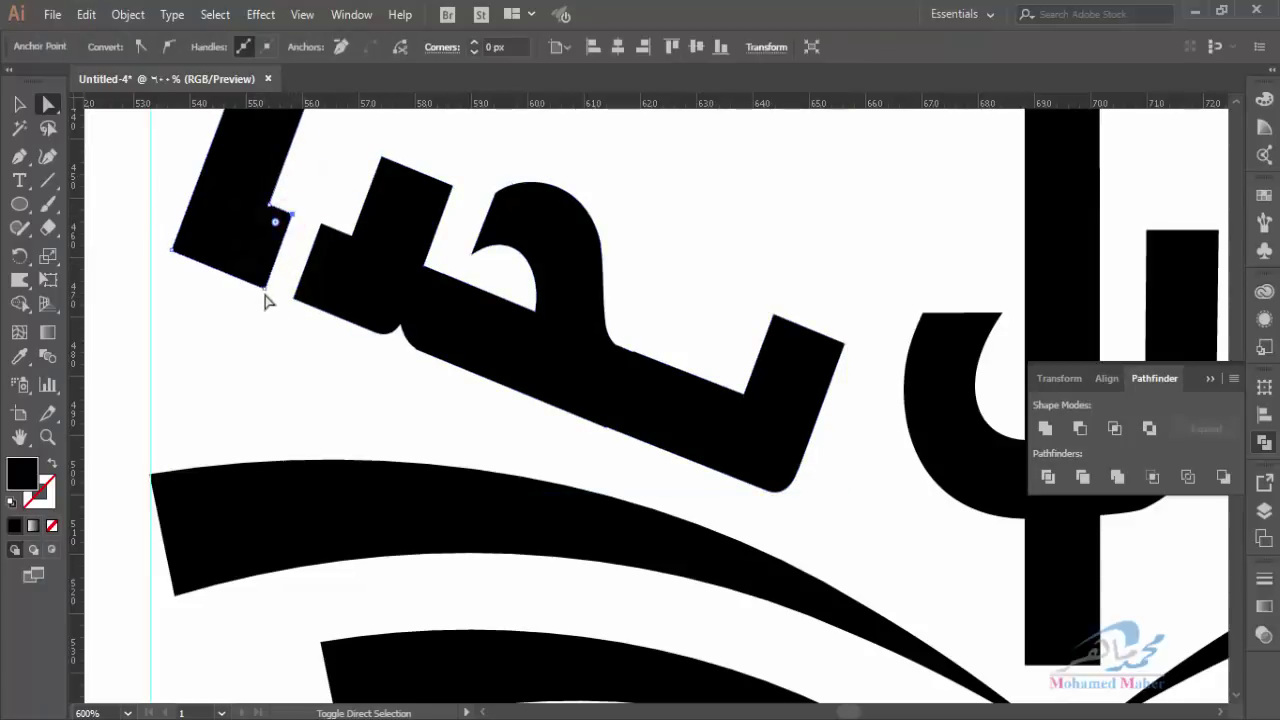
left_click_drag(274, 259, 310, 274)
left_click_drag(245, 342, 333, 289)
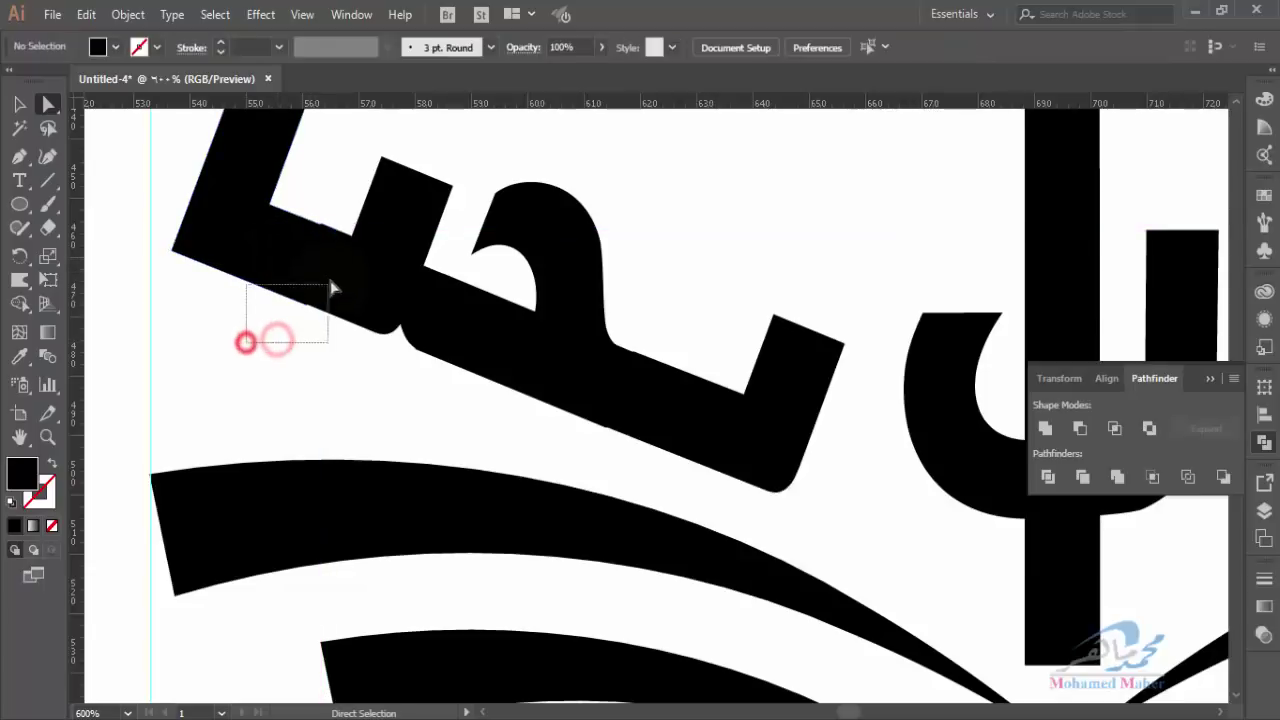
left_click(1045, 428)
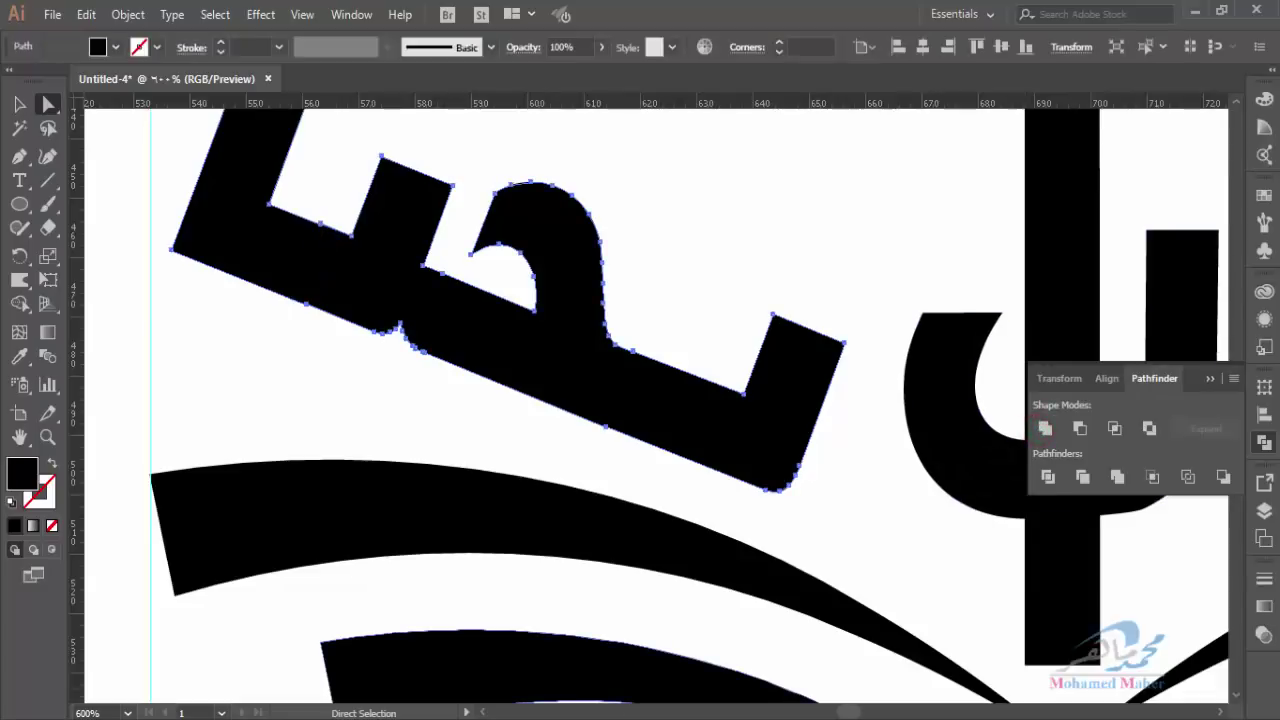
left_click(257, 385)
key("ctrl+minus")
key("ctrl+minus")
key("ctrl+minus")
key("ctrl+minus")
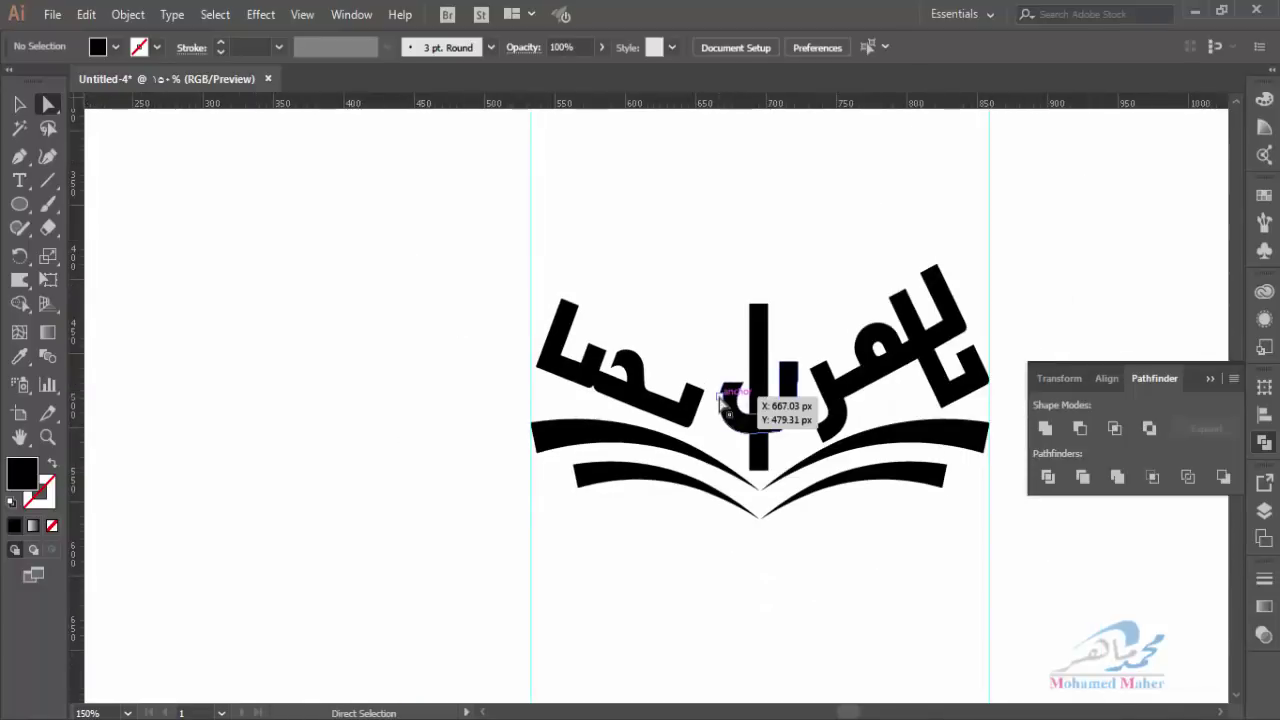
Place a horizontal guide from the top ruler just above the lettering
scroll(740, 404, "up", 1)
left_click_drag(724, 407, 726, 408)
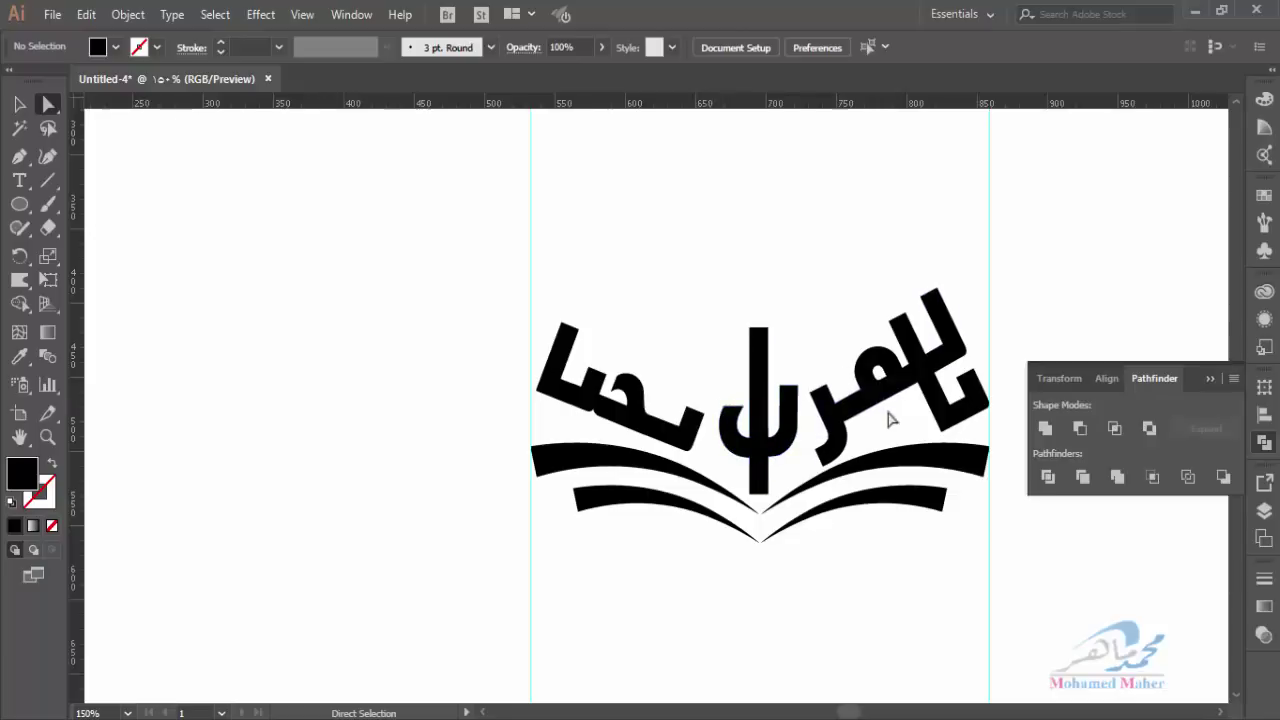
left_click_drag(630, 104, 644, 310)
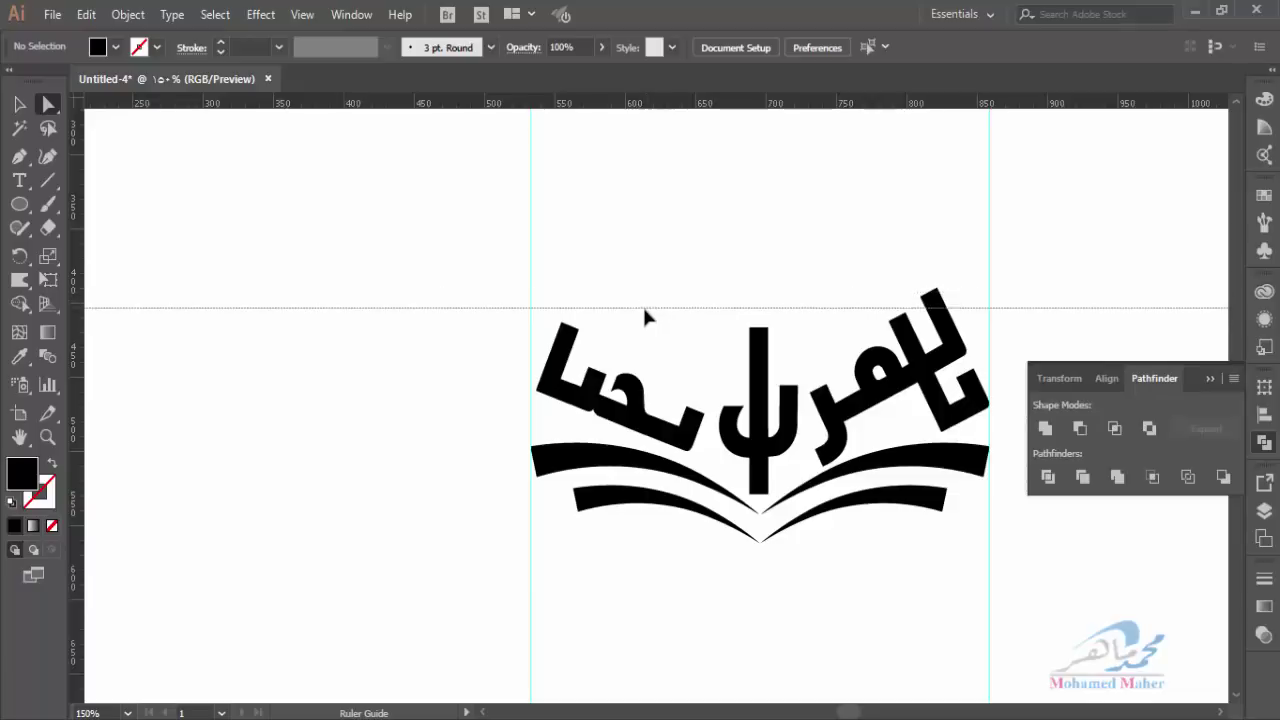
left_click_drag(644, 310, 644, 308)
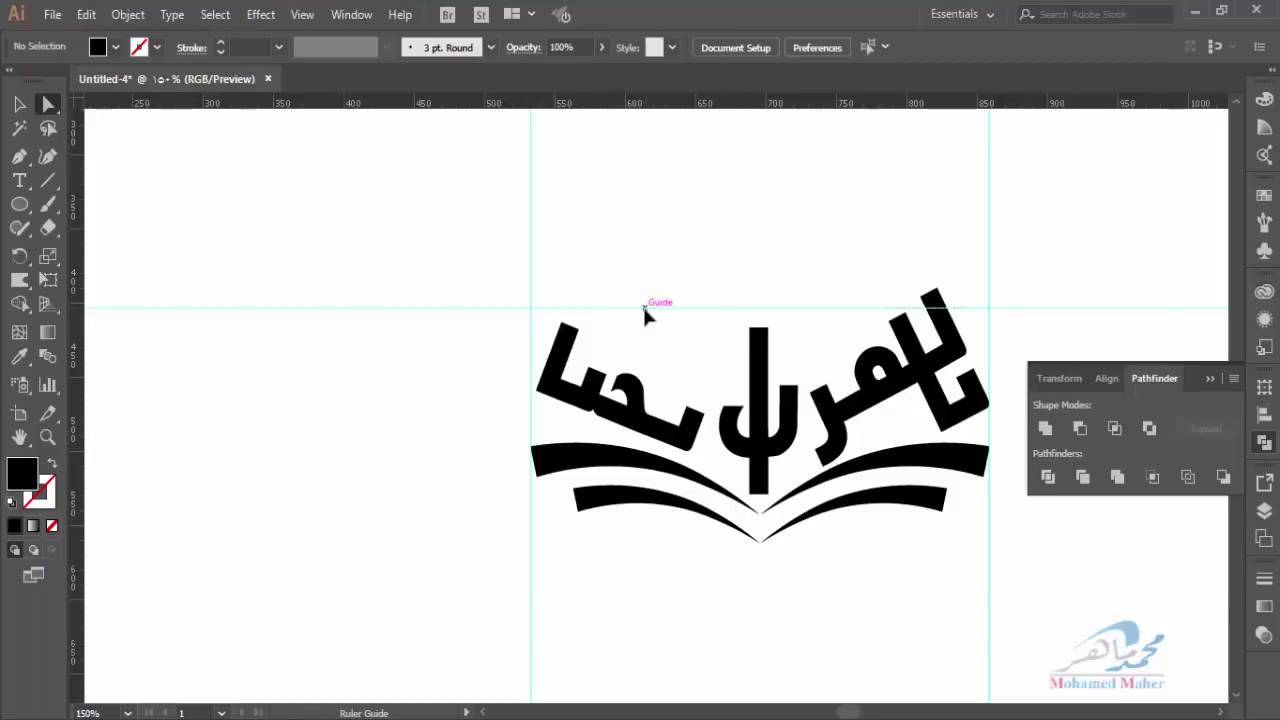
Zoom in on the upper part of the logo and collapse the Pathfinder panel
left_click(47, 437)
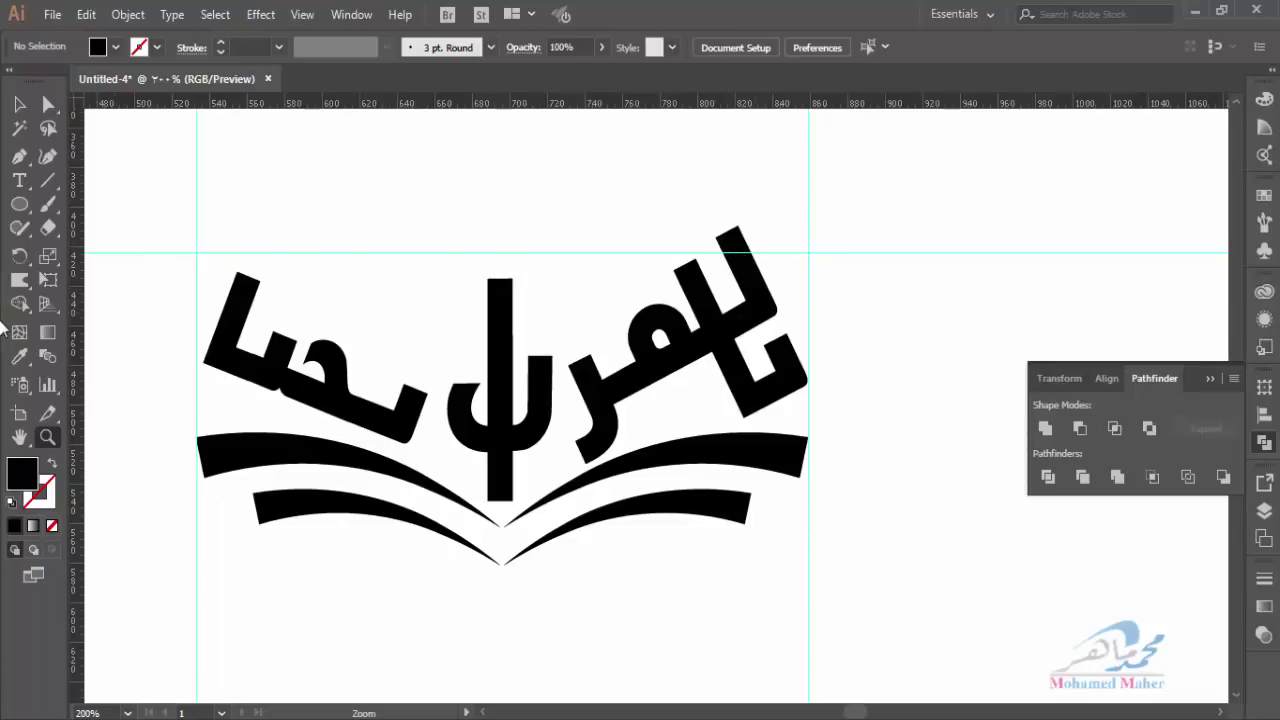
left_click(521, 280)
scroll(737, 471, "down", 1)
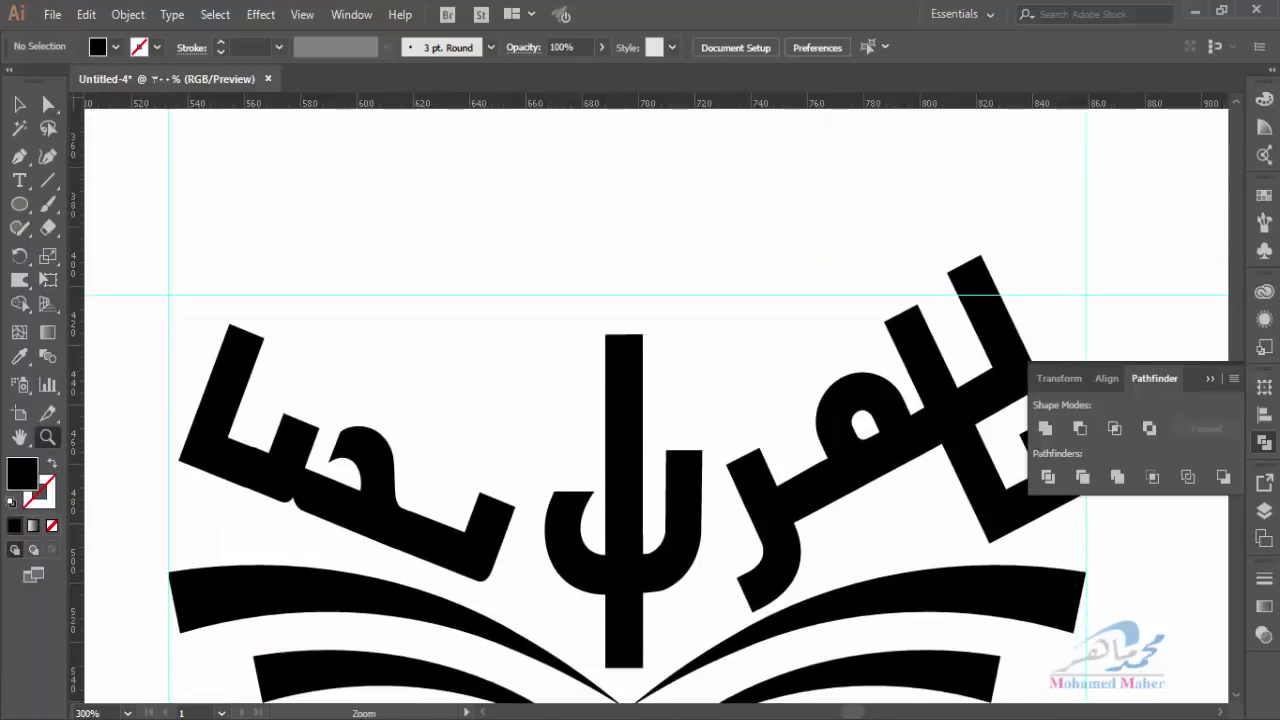
left_click(1211, 380)
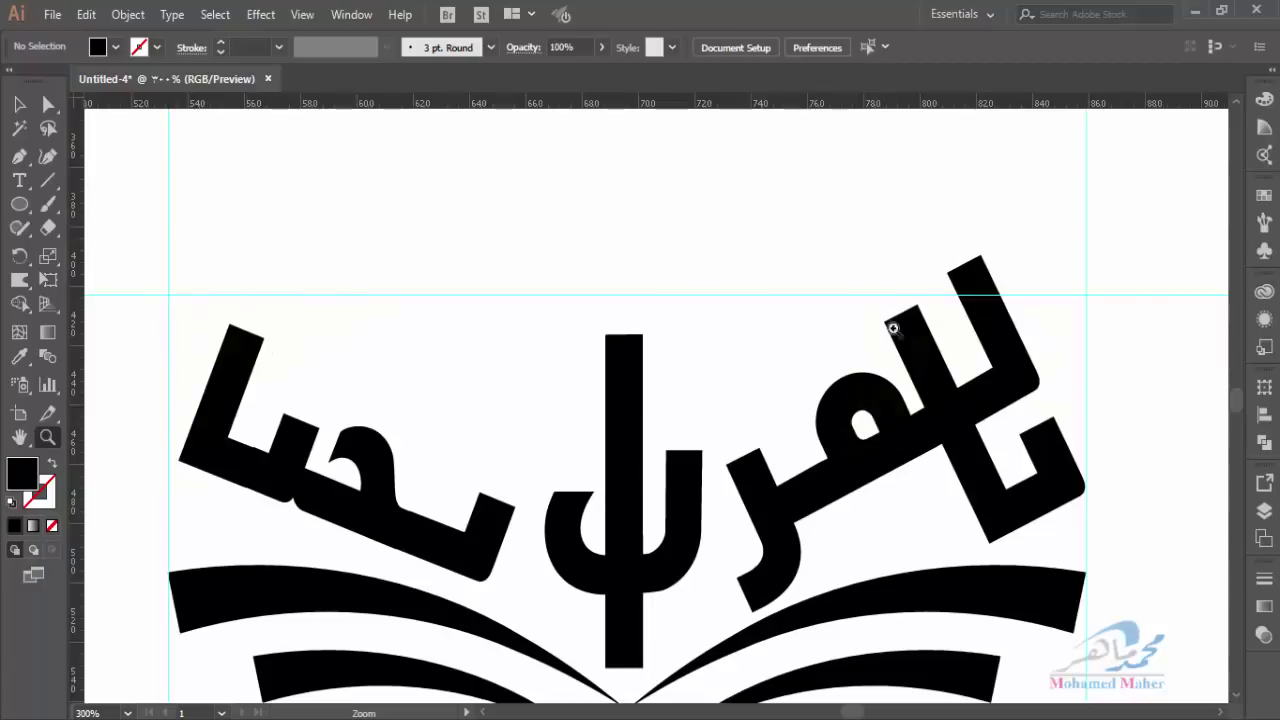
Drag the top anchor points of the tall left and right letter strokes up to the guide line
left_click(50, 104)
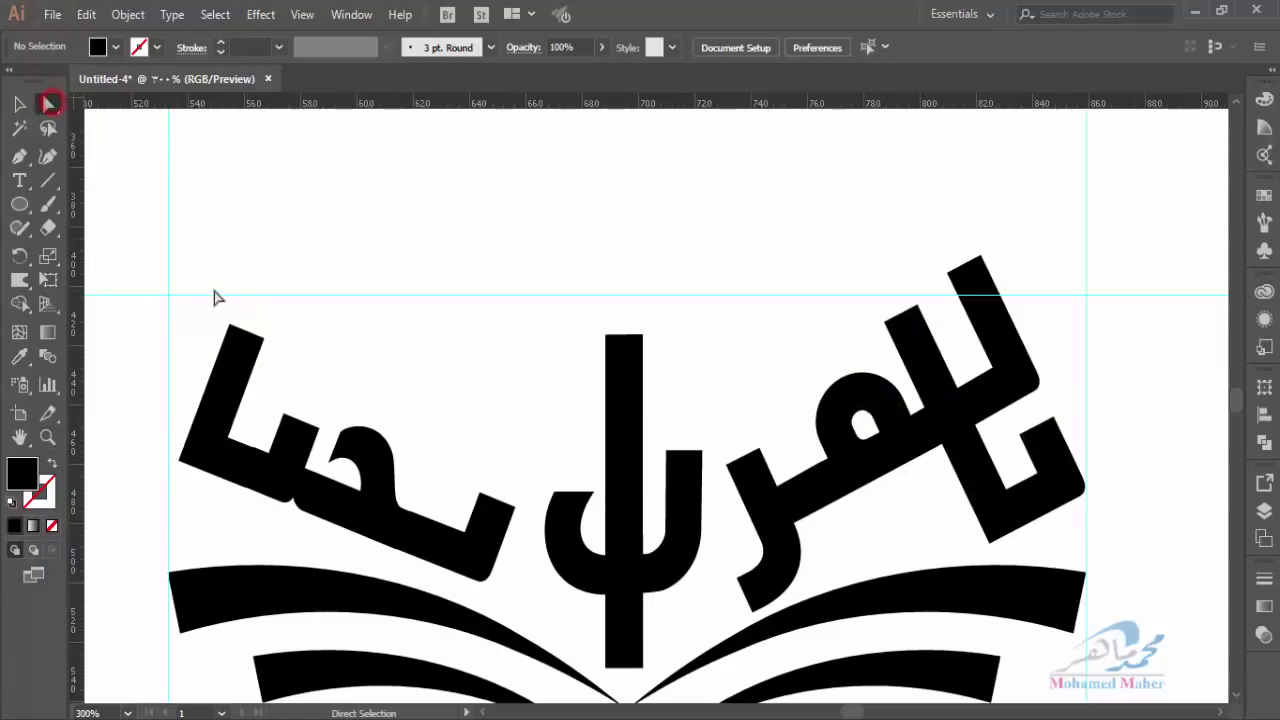
mouse_move(220, 312)
left_mouse_down()
mouse_move(268, 355)
mouse_move(258, 303)
left_mouse_up()
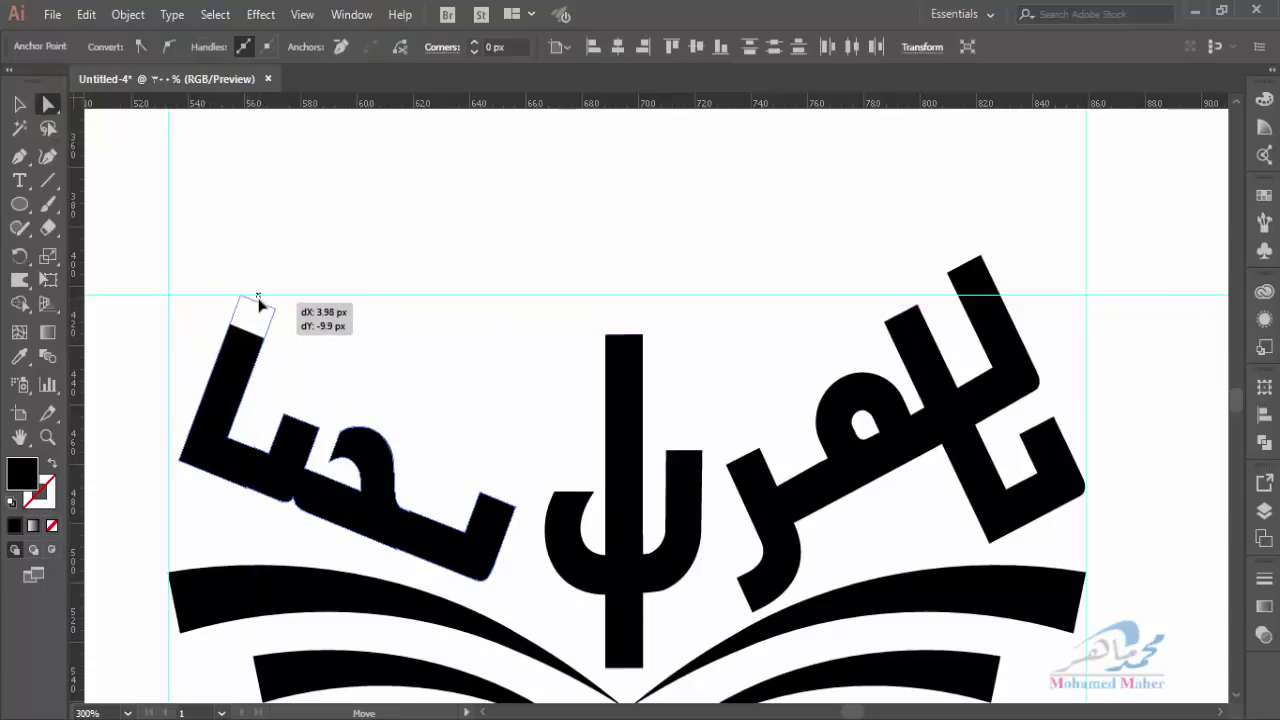
left_click(963, 268)
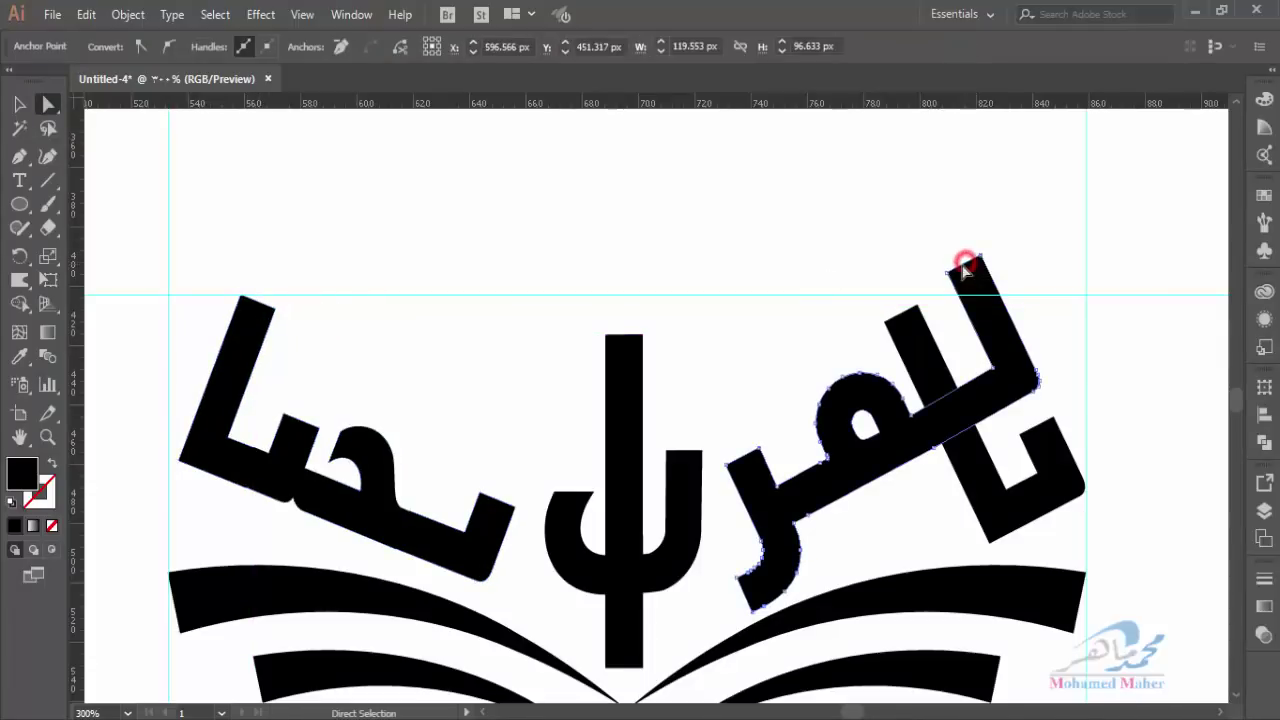
left_click_drag(915, 235, 980, 287)
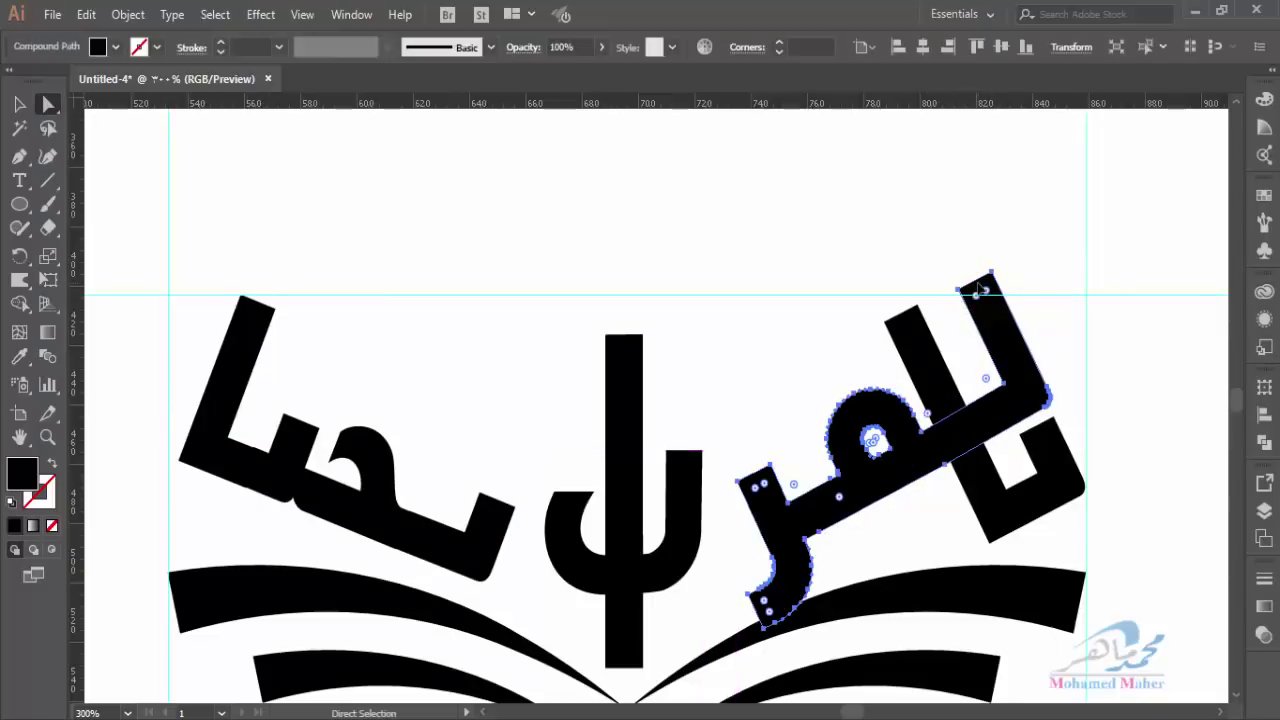
key("ctrl+z")
mouse_move(985, 243)
left_mouse_down()
mouse_move(950, 281)
mouse_move(974, 301)
left_mouse_up()
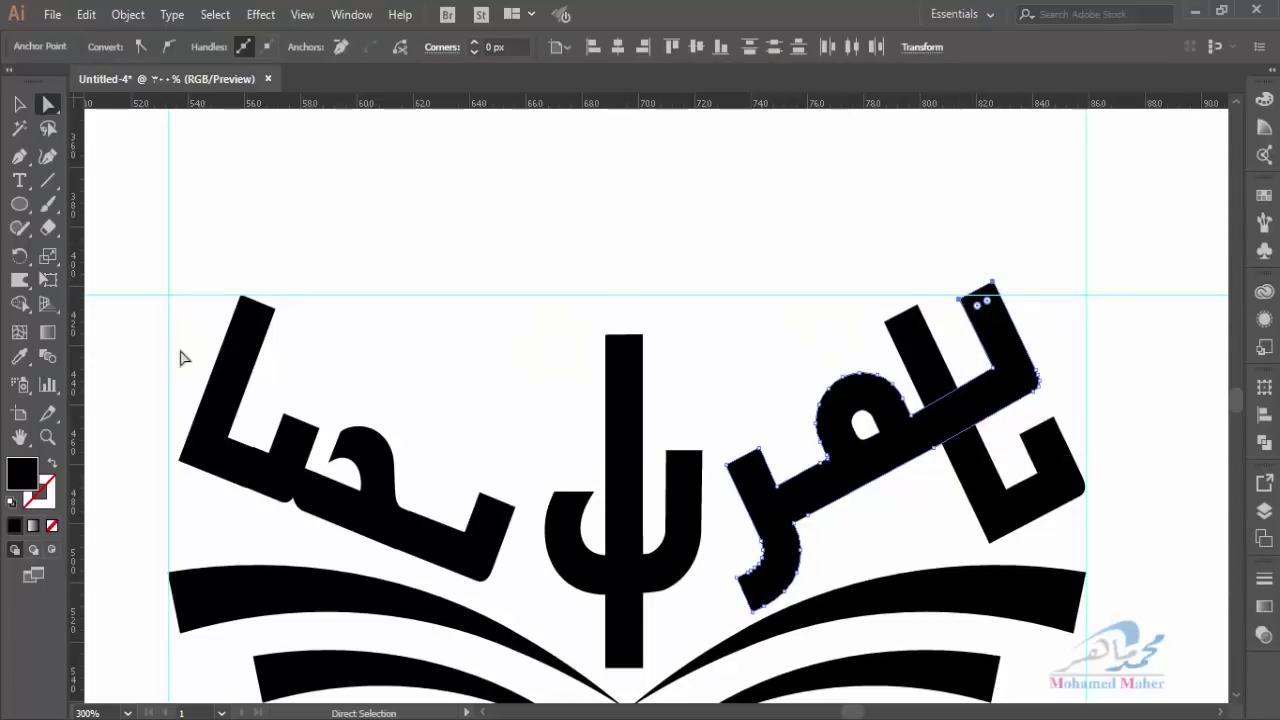
mouse_move(234, 283)
left_mouse_down()
mouse_move(294, 340)
mouse_move(259, 298)
left_mouse_up()
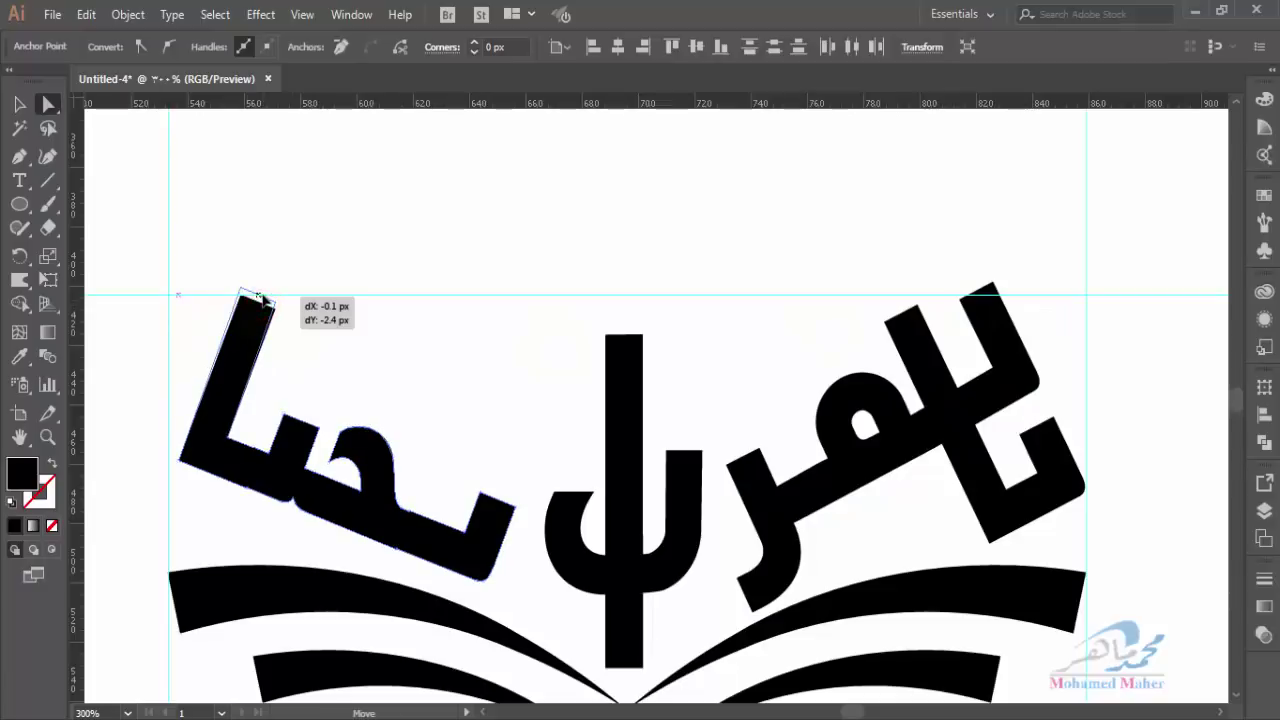
left_click(362, 332)
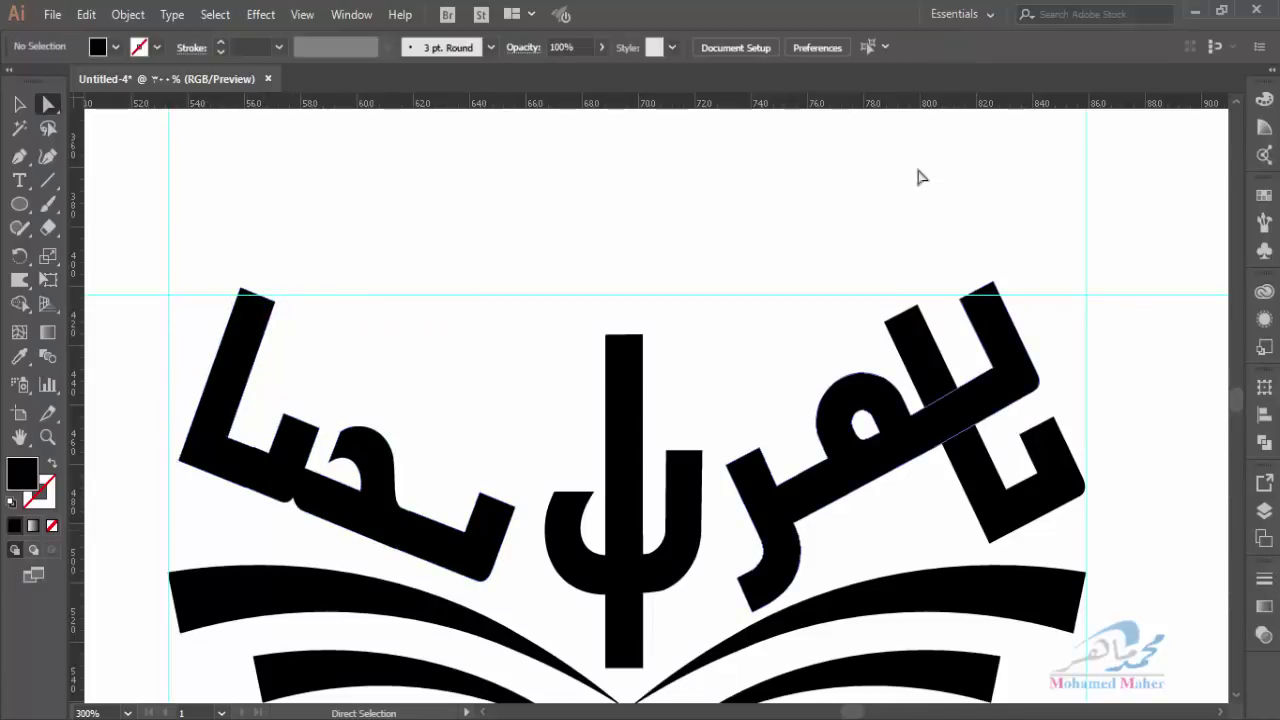
Draw a no-fill, black-stroked circle from above the lettering down to the book's centre
key("ctrl+minus")
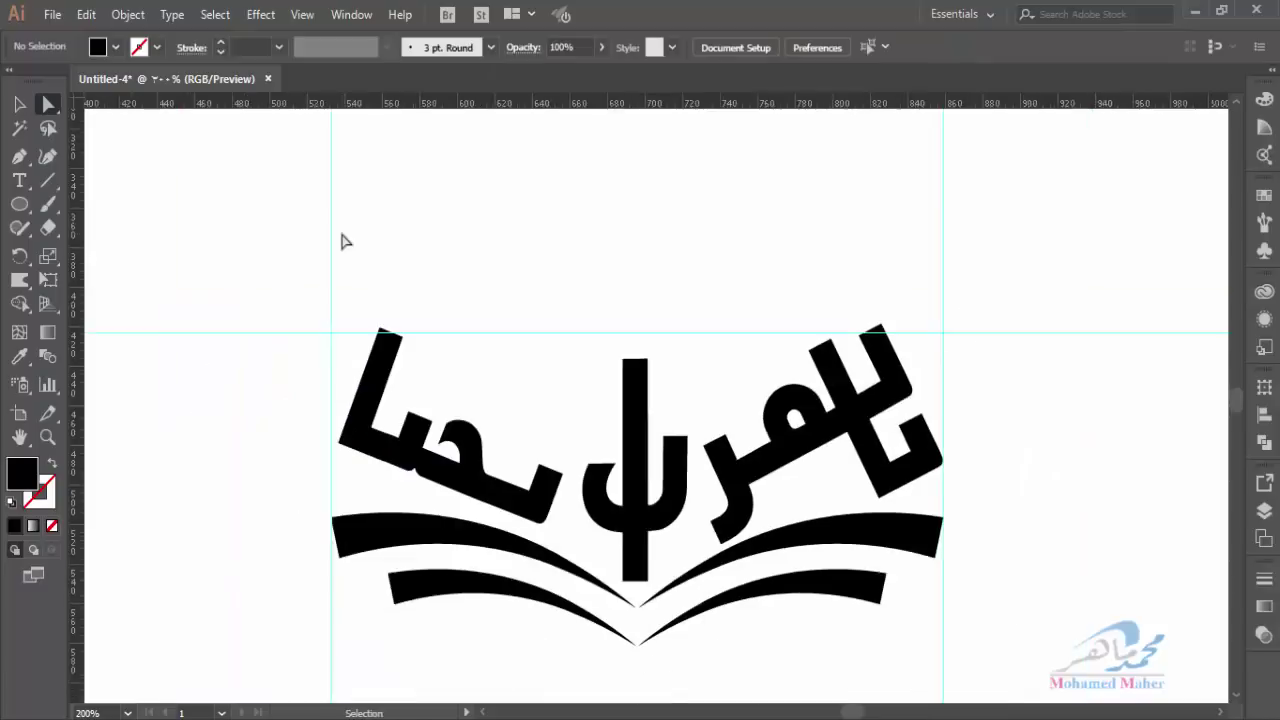
key("ctrl+minus")
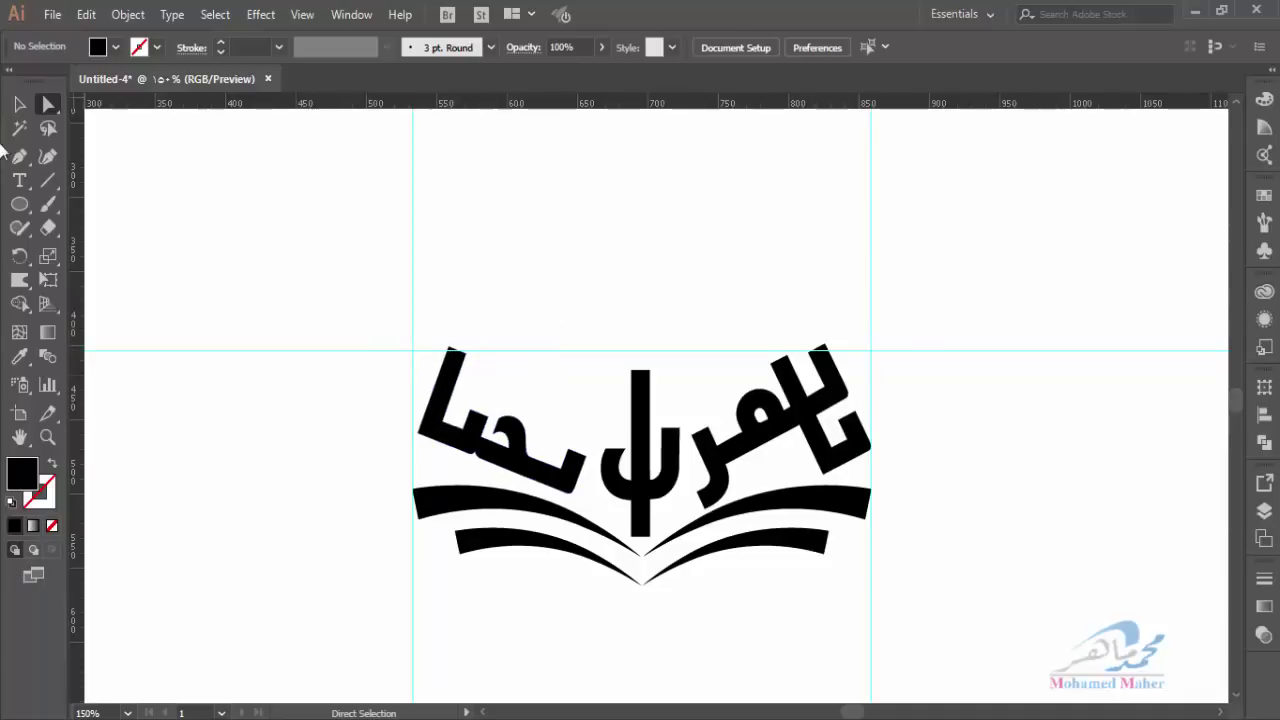
left_click(19, 204)
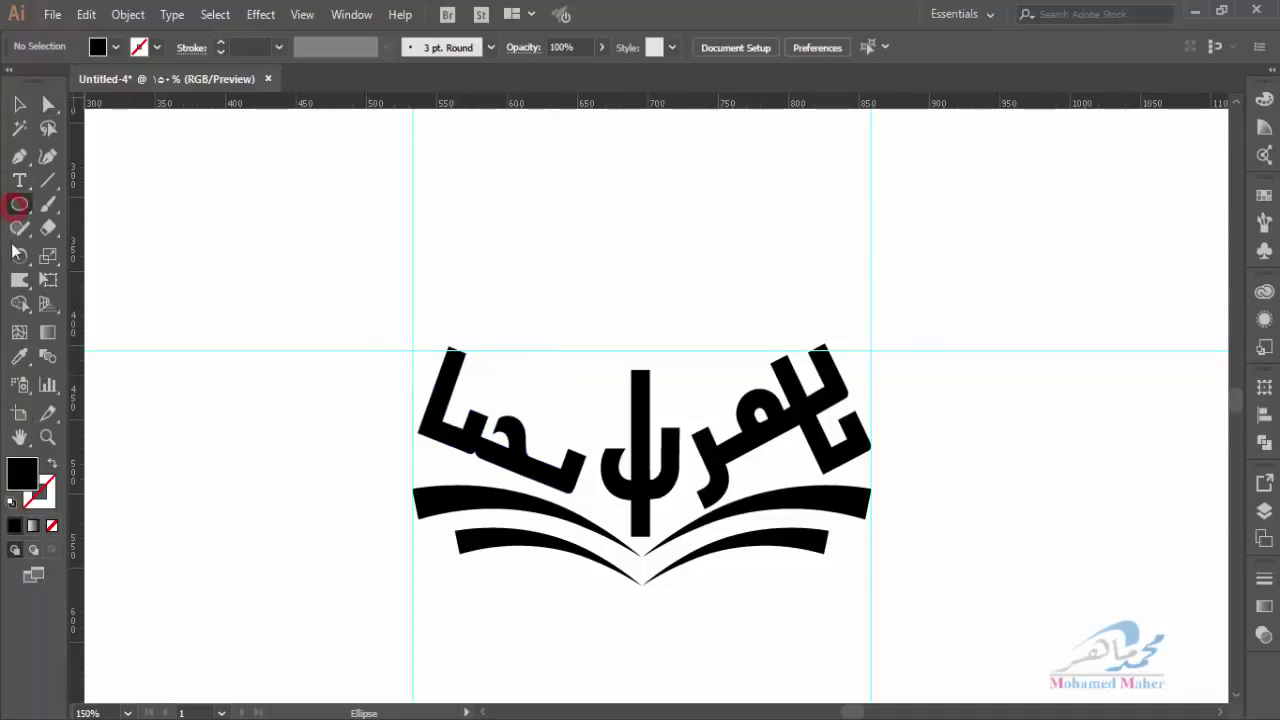
left_click(52, 466)
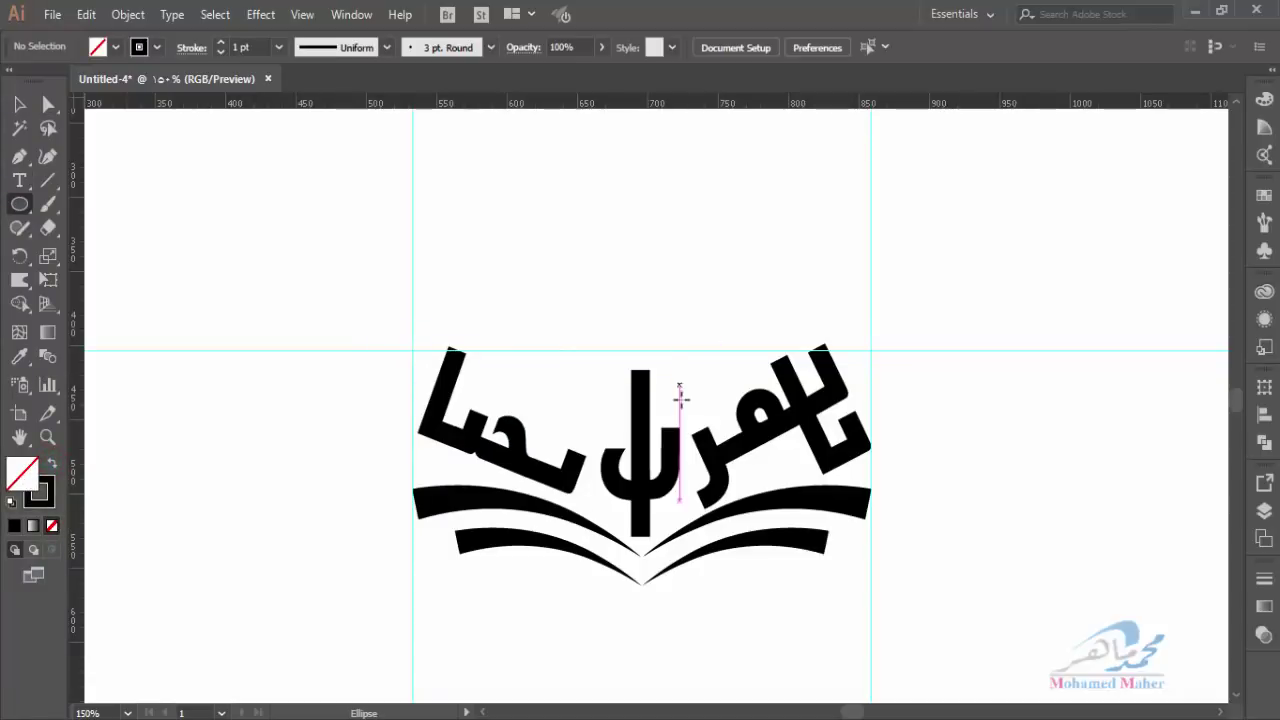
mouse_move(520, 239)
left_mouse_down()
mouse_move(850, 600)
mouse_move(778, 571)
mouse_move(826, 594)
left_mouse_up()
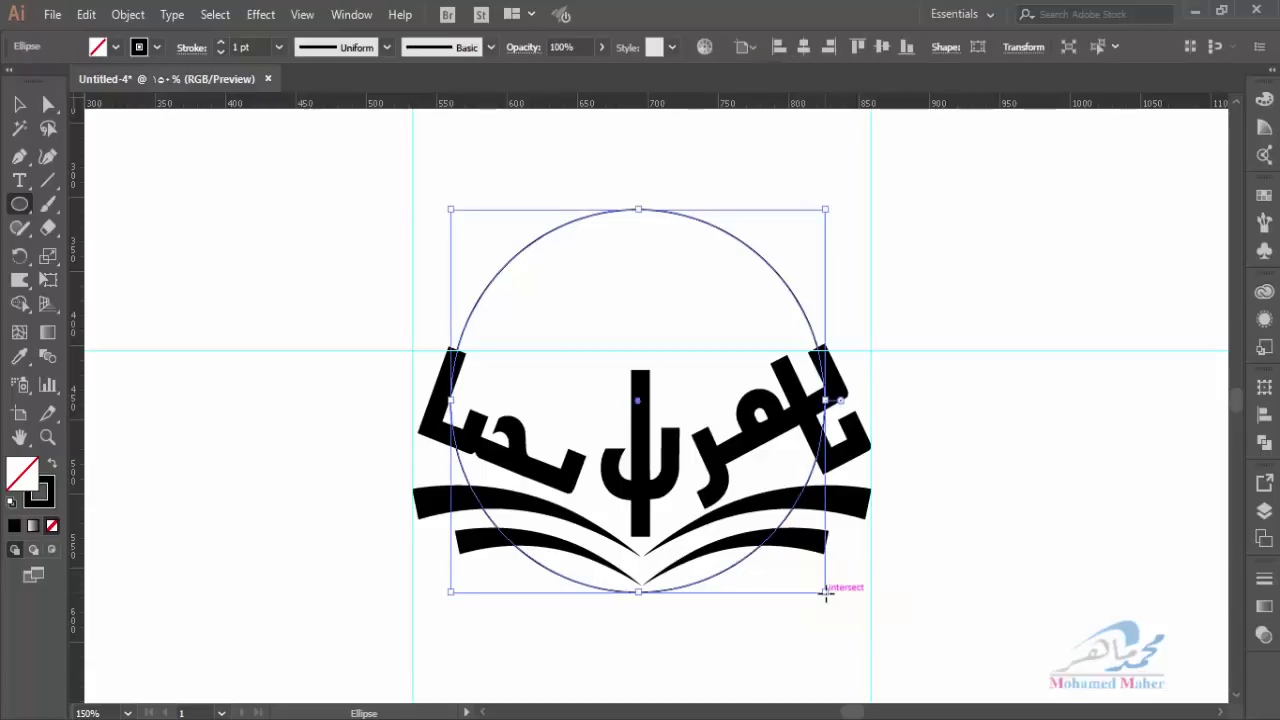
Add anchor points where the circle crosses the left and right letters
left_click(47, 437)
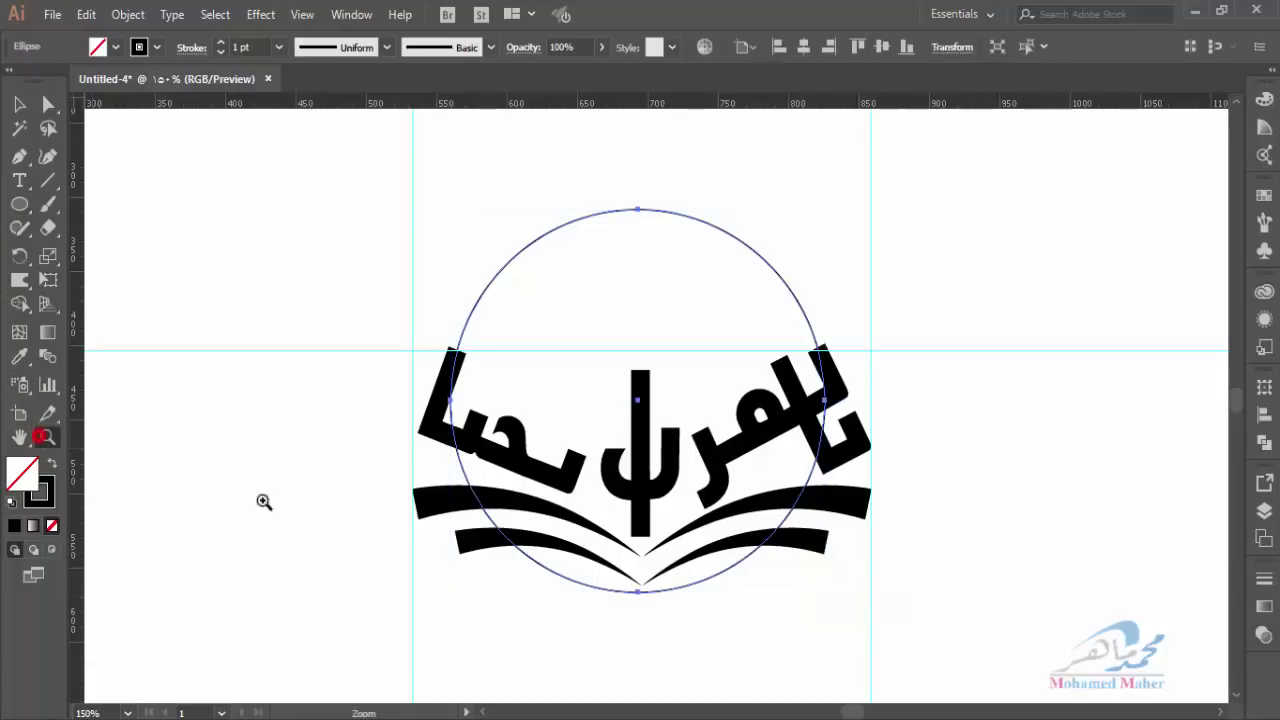
left_click(730, 400)
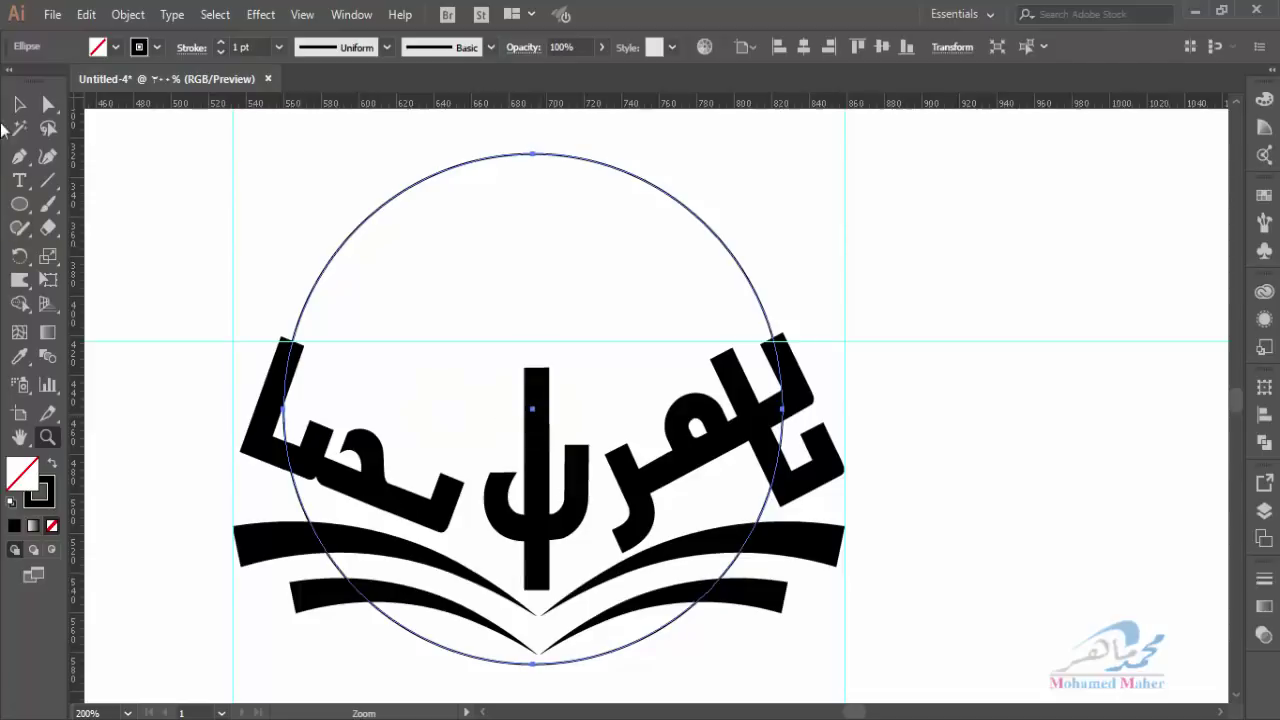
left_click(17, 164)
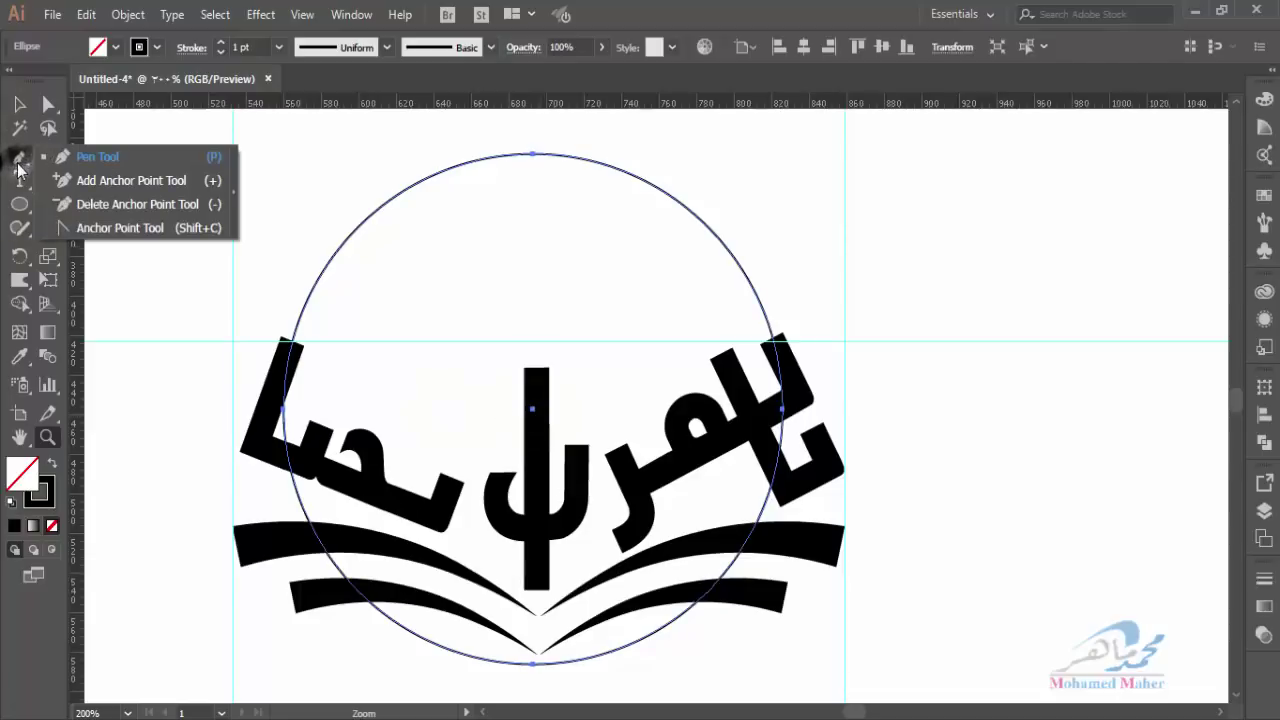
left_click(111, 181)
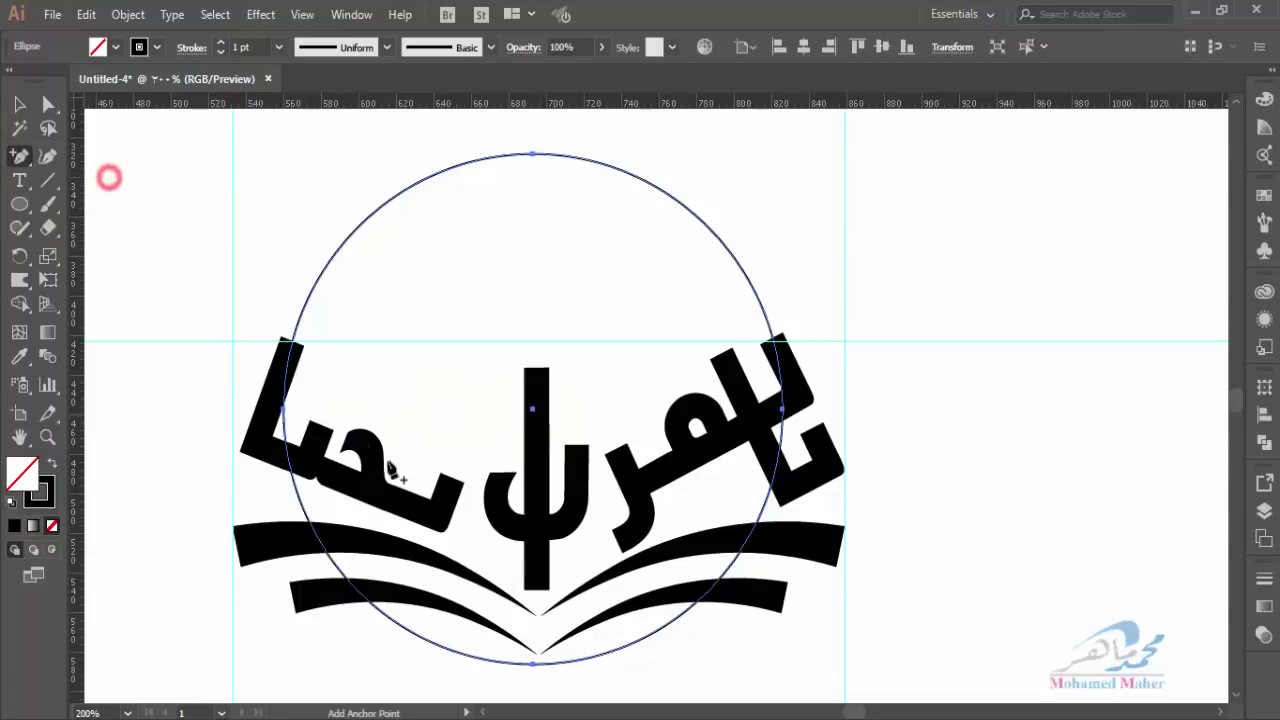
left_click(289, 355)
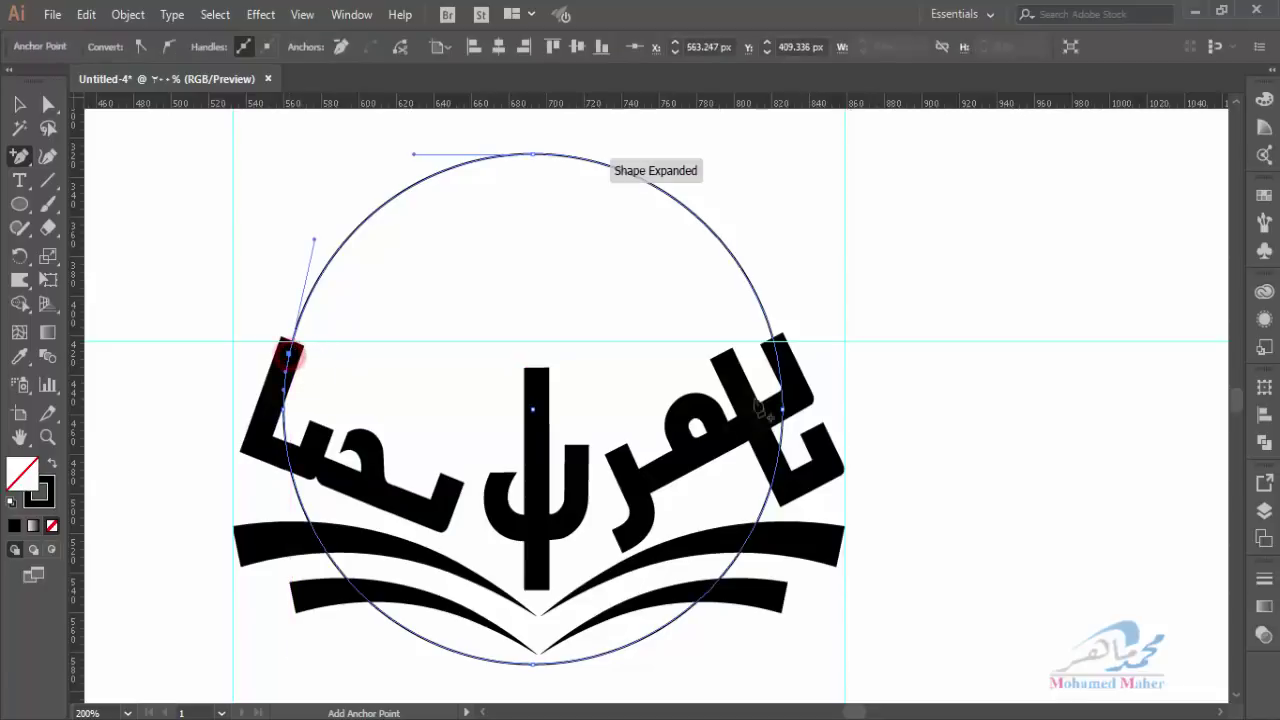
left_click(779, 357)
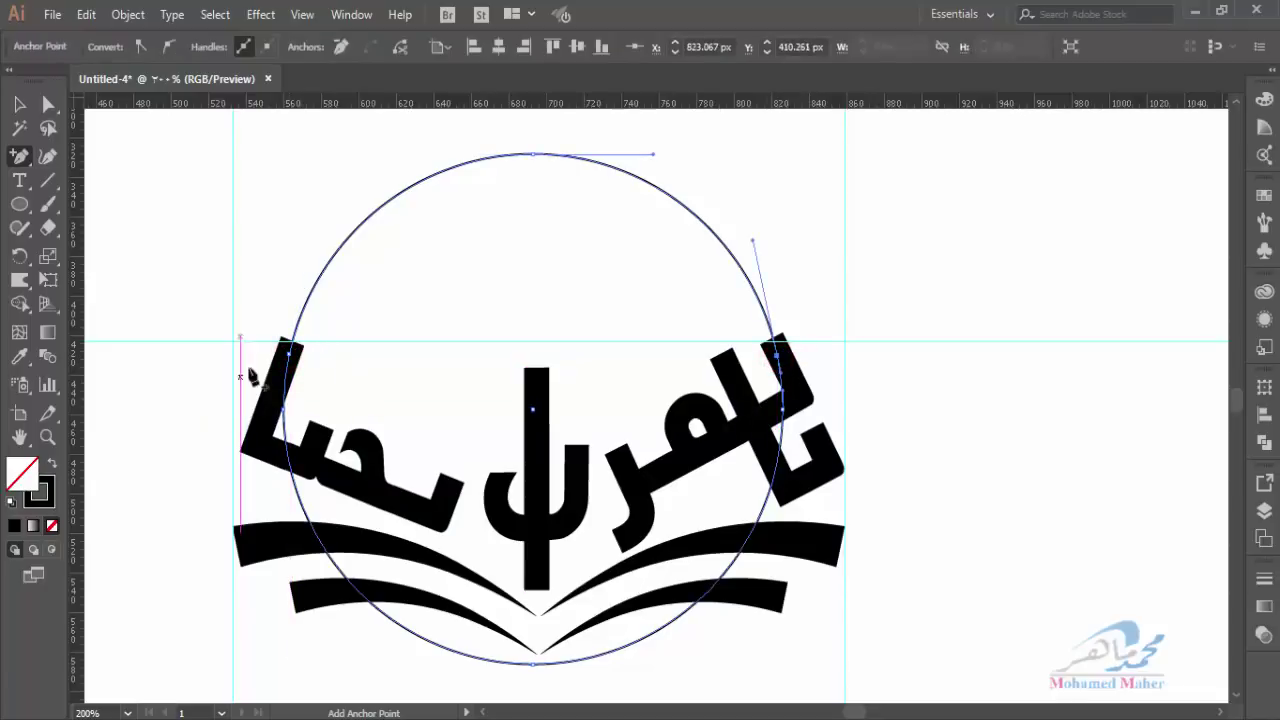
Cut the circle at both new anchors and delete its lower segment
left_click(45, 105)
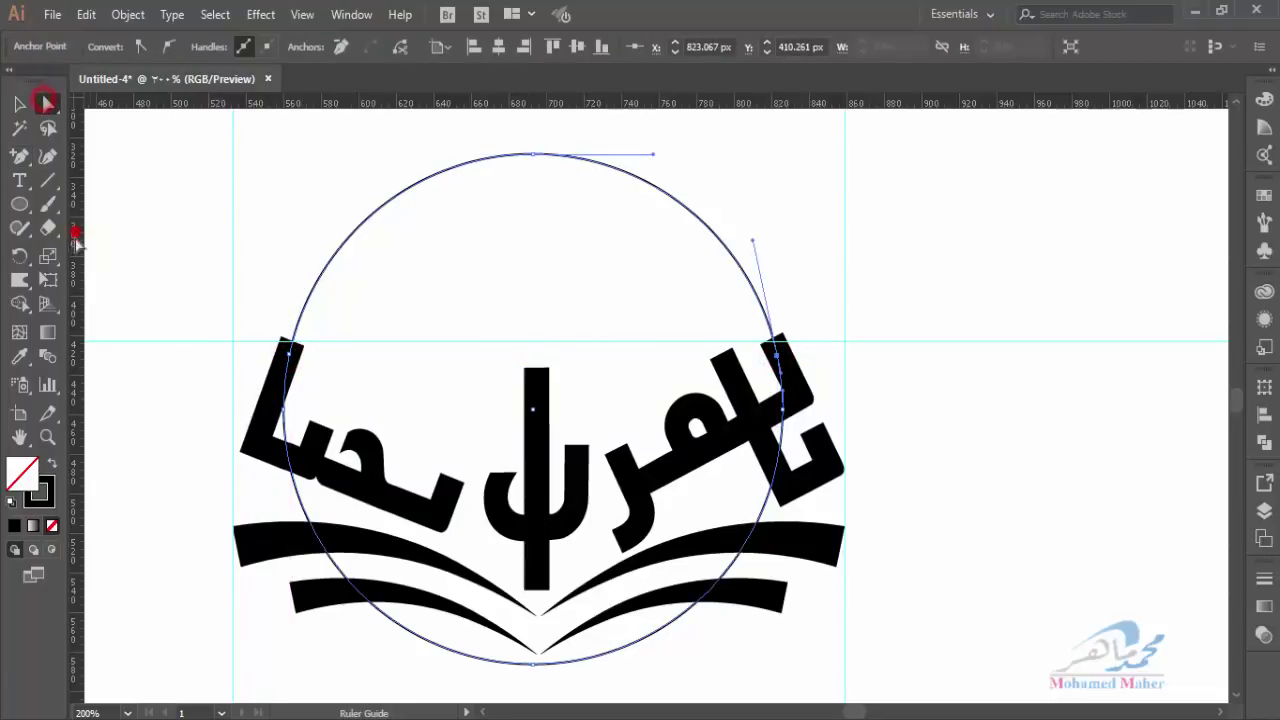
left_click(290, 355)
left_click(290, 355)
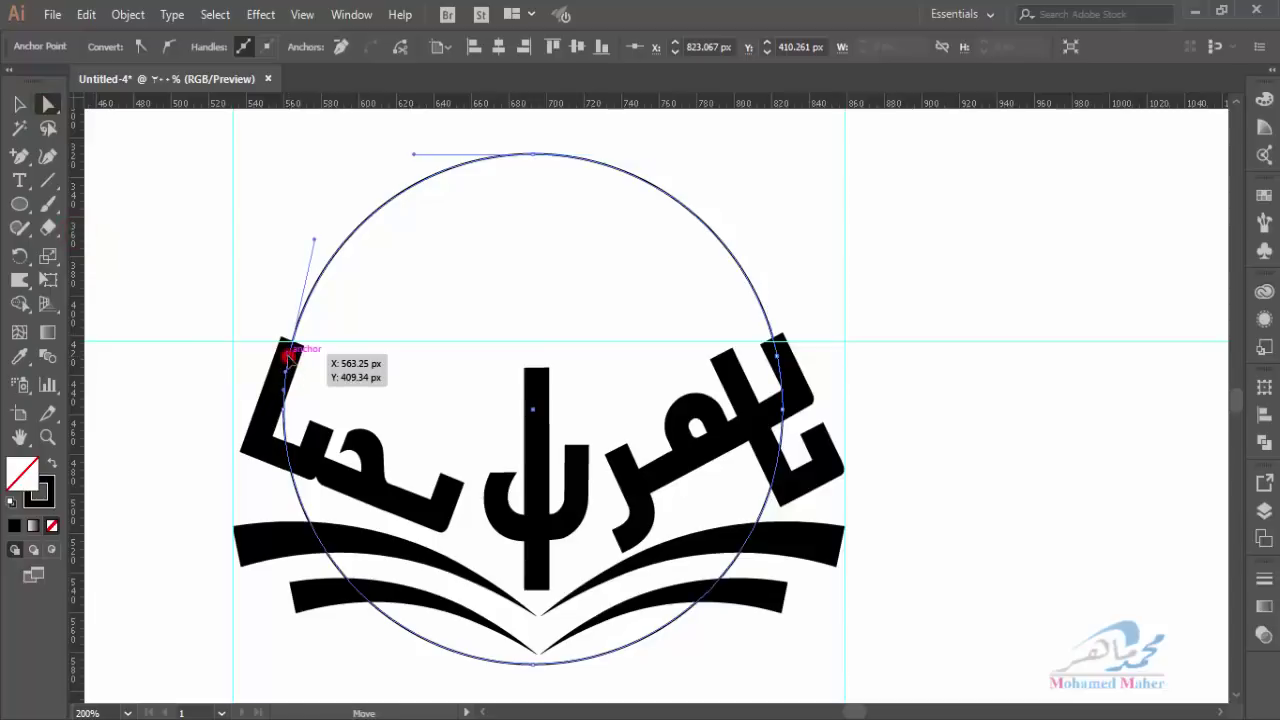
left_click(400, 50)
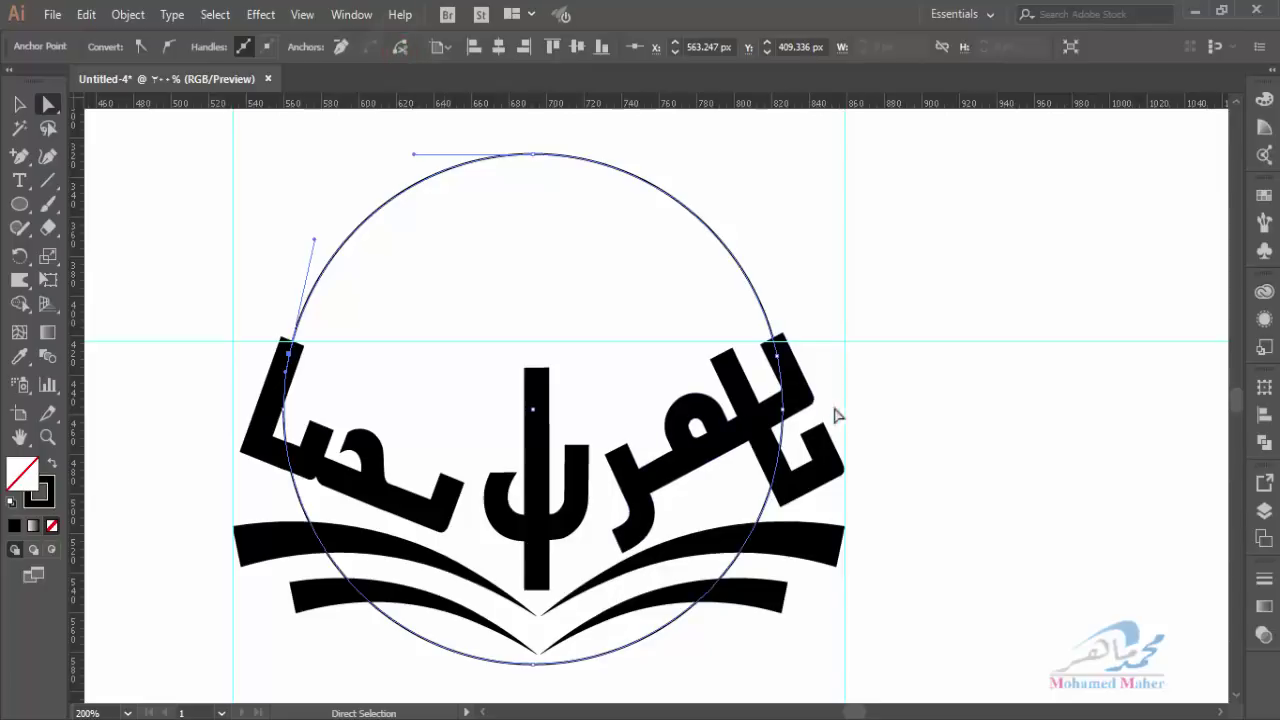
left_click(779, 356)
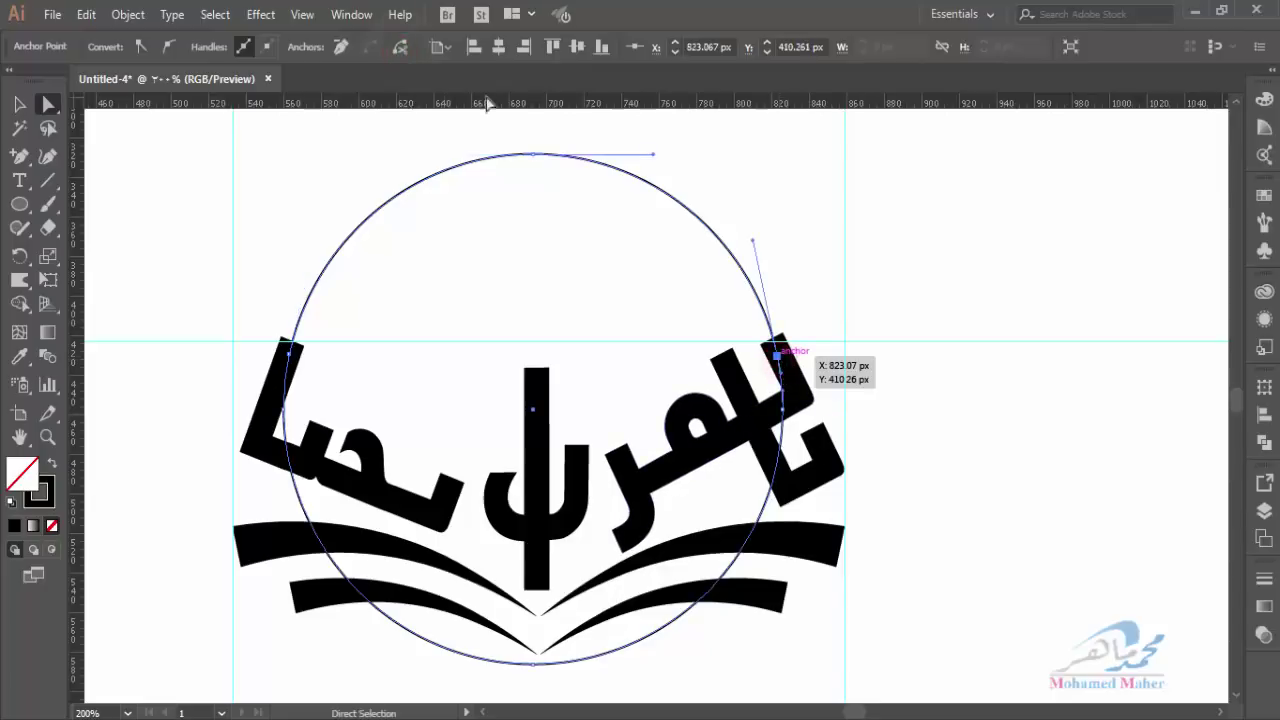
left_click(401, 47)
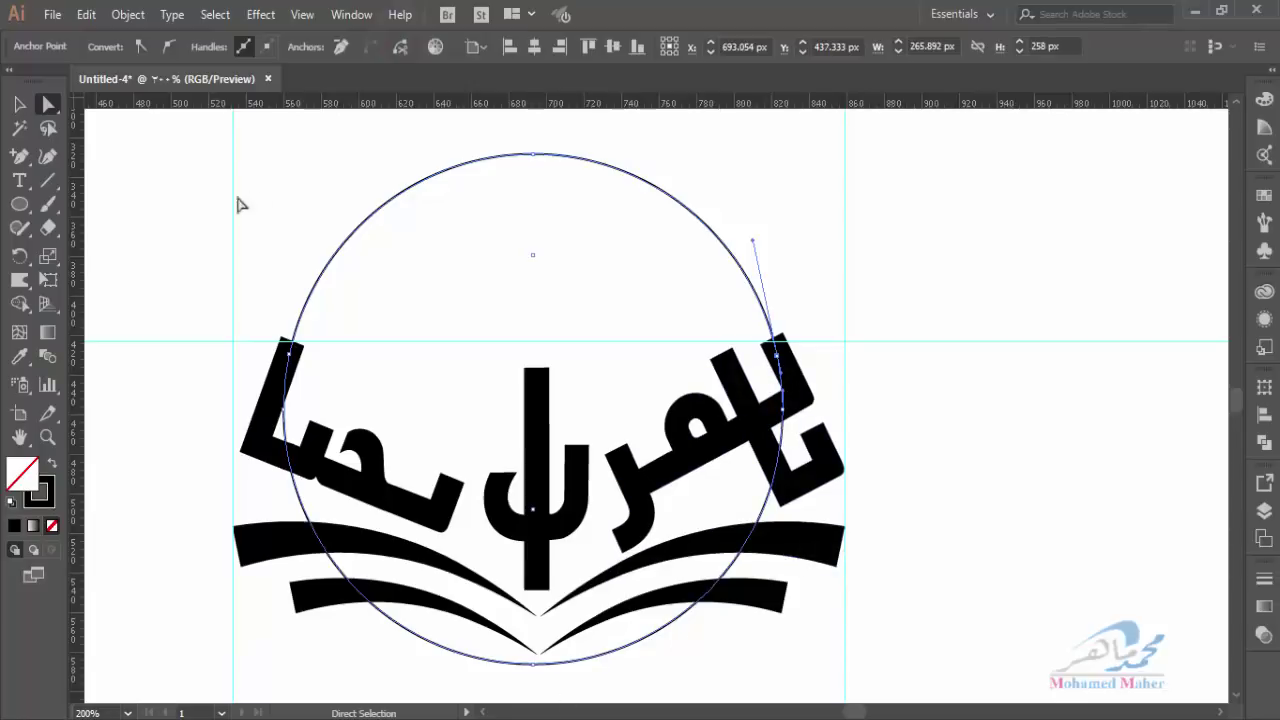
left_click(452, 655)
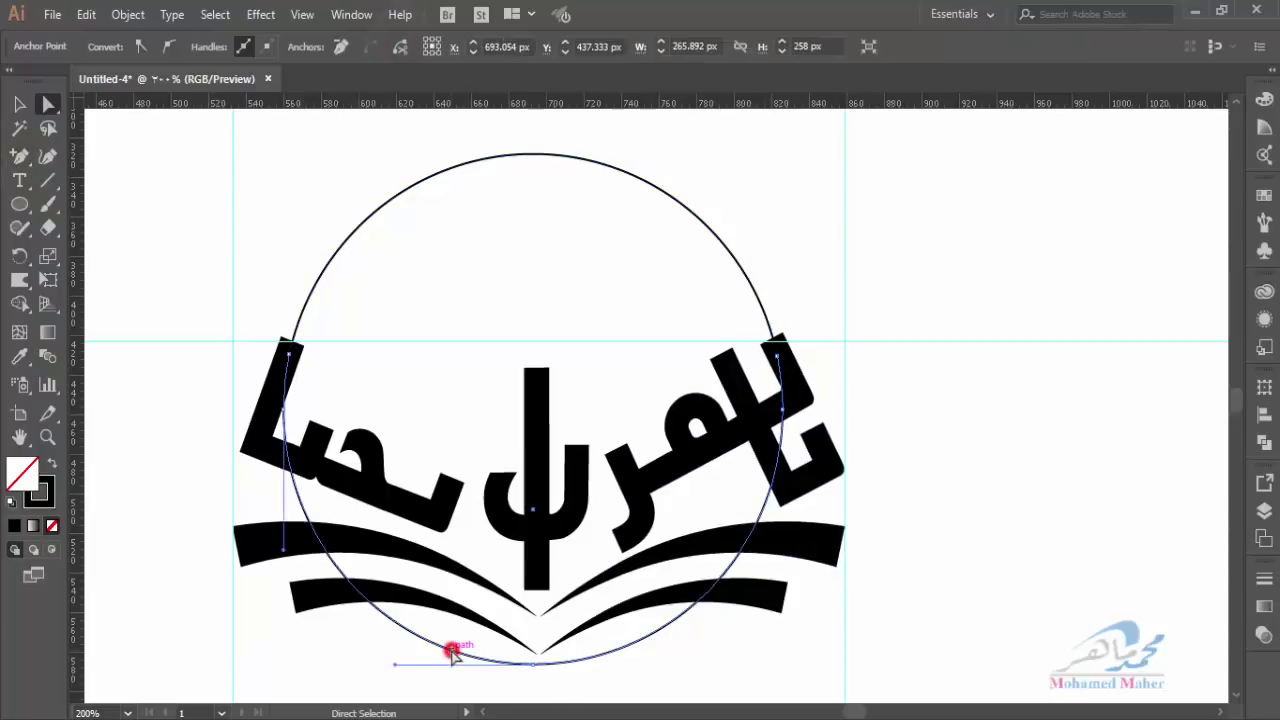
key("Delete")
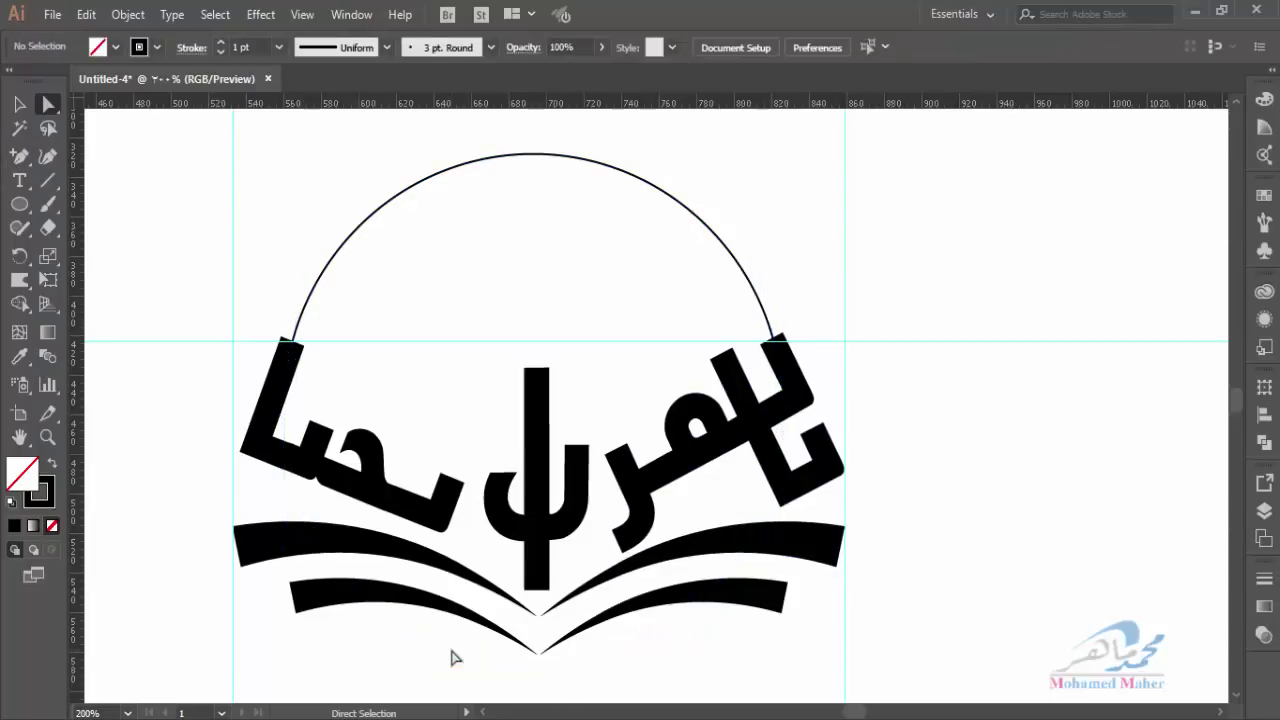
Thicken the arch's stroke to 13 pt
scroll(452, 402, "up", 1)
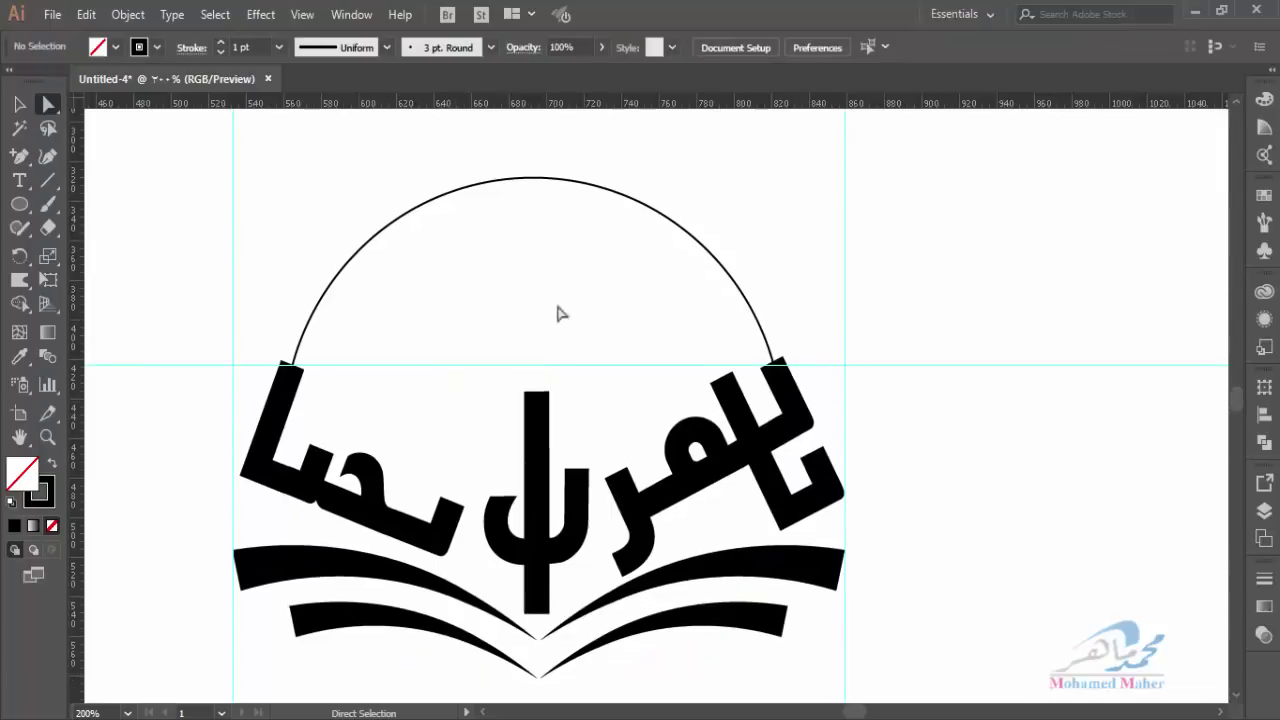
left_click(19, 104)
left_click(548, 182)
left_click(545, 180)
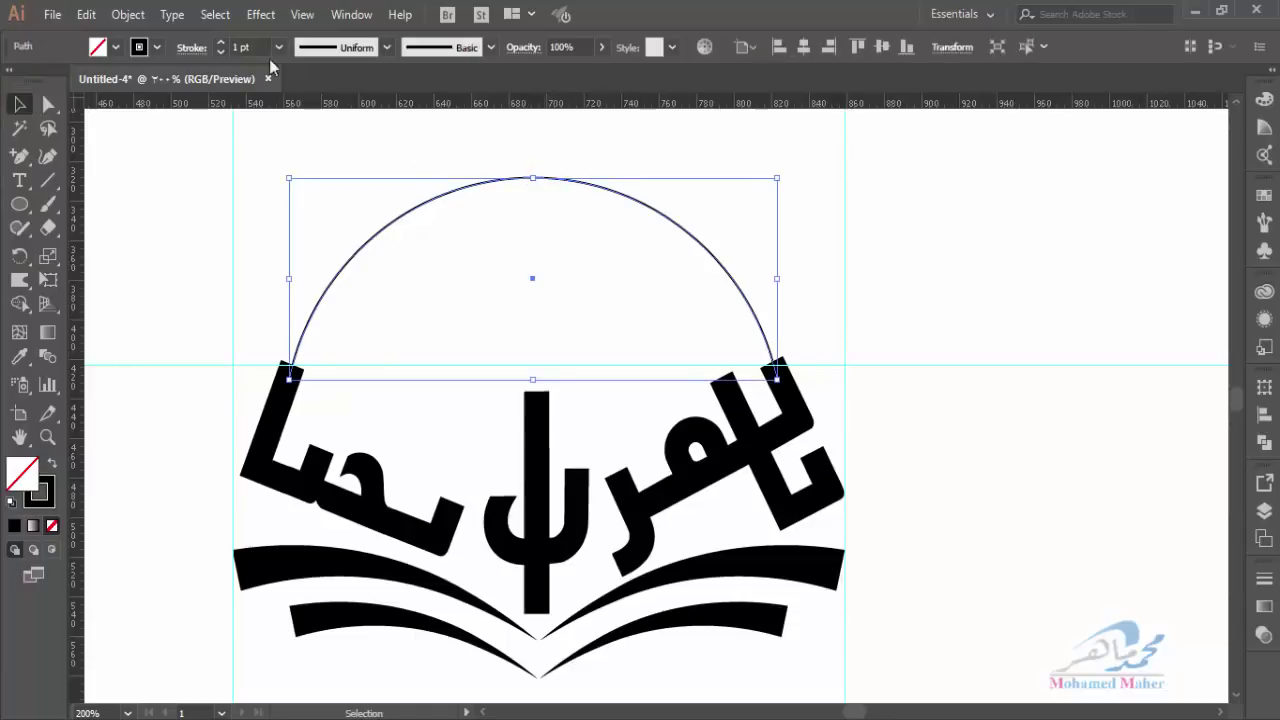
left_click(221, 44)
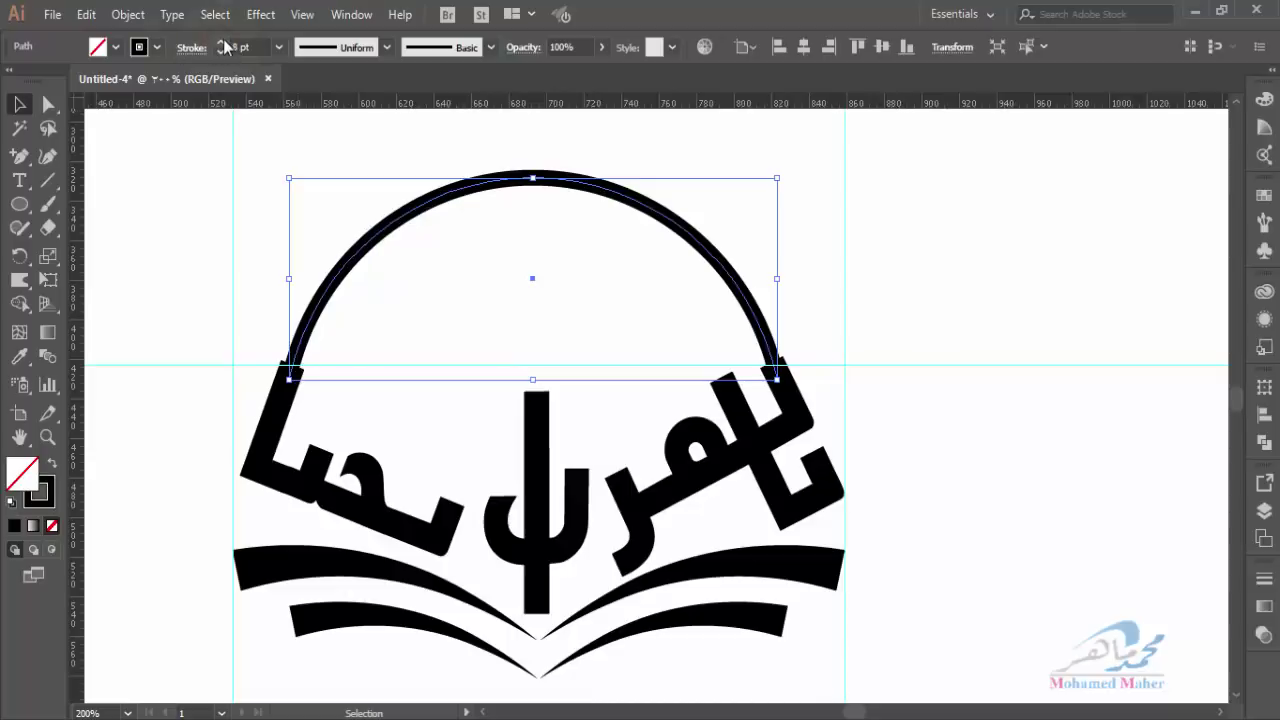
left_click(222, 44)
left_click(222, 44)
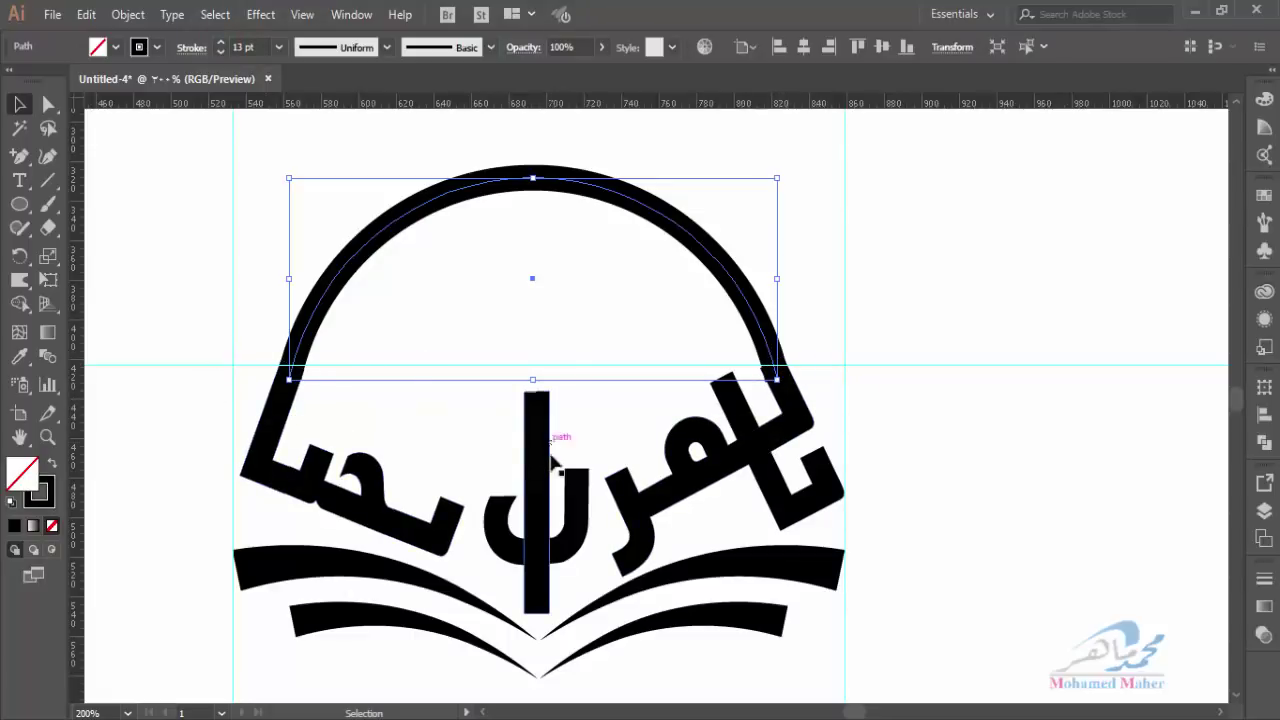
Rotate the right-hand letters to lean along the arch and nudge them slightly left
left_click(710, 482)
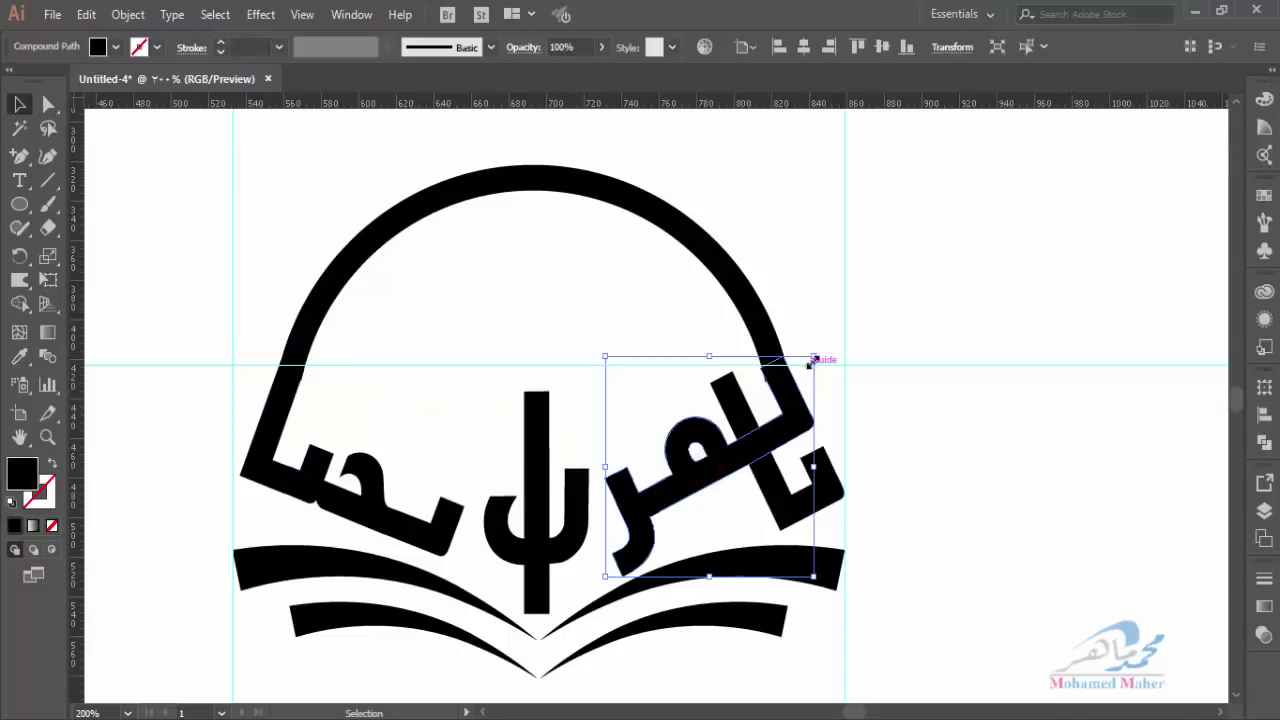
mouse_move(821, 585)
left_mouse_down()
mouse_move(800, 580)
mouse_move(808, 589)
left_mouse_up()
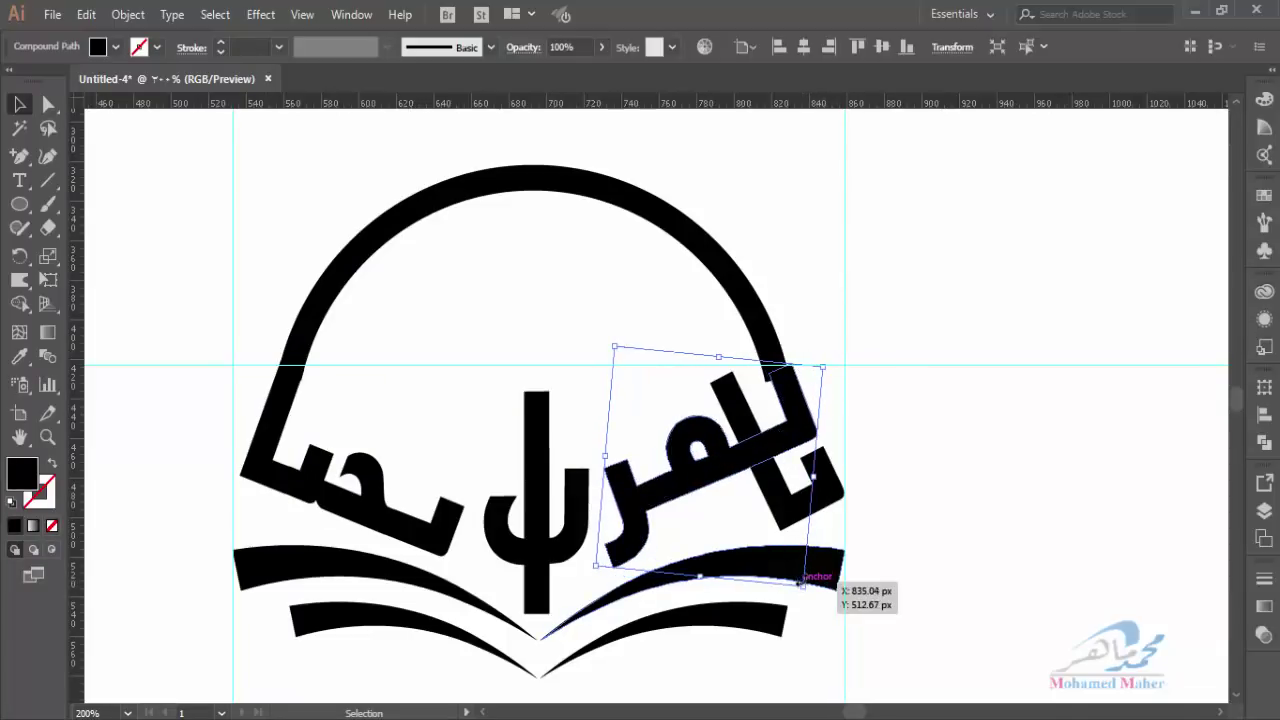
key("Left")
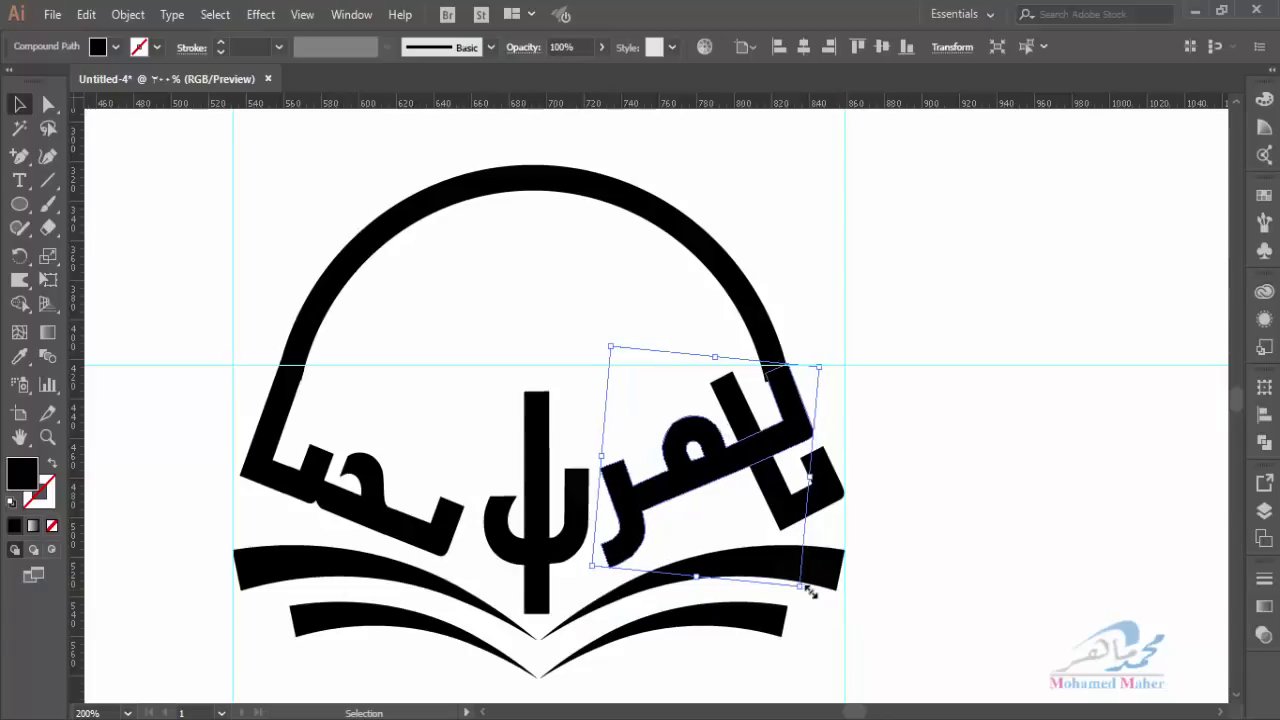
key("Left")
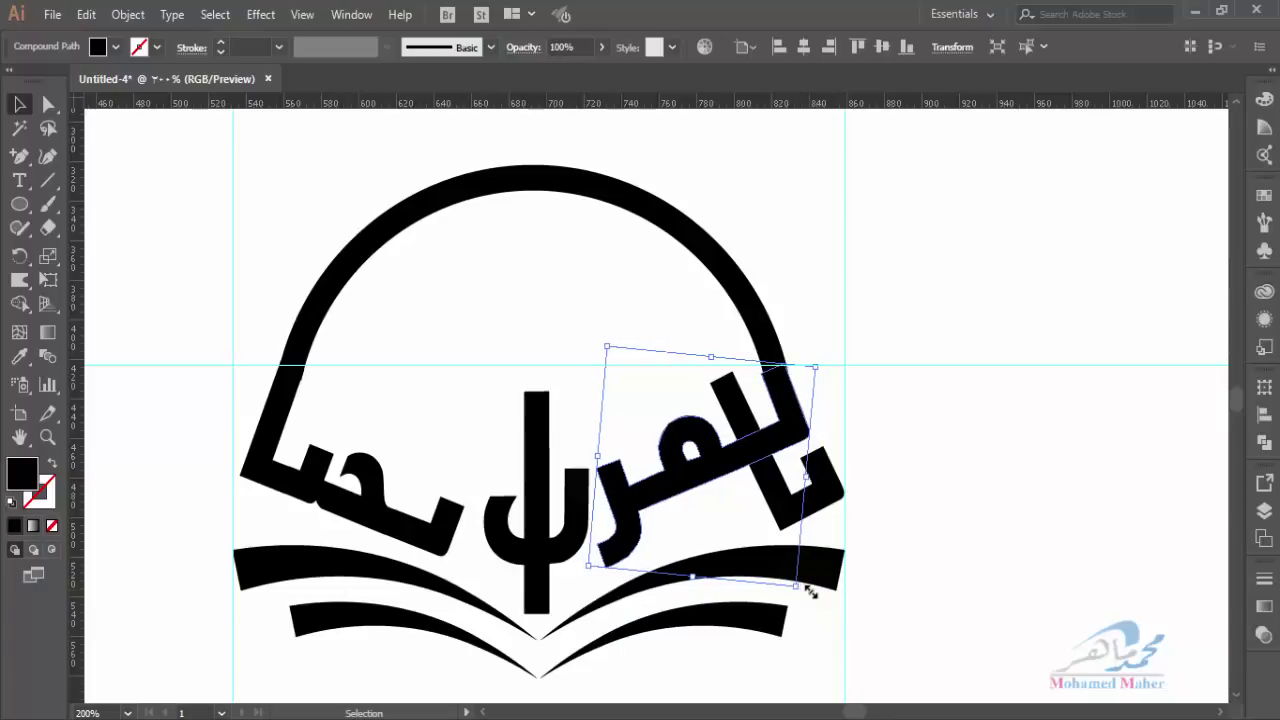
left_click(350, 398)
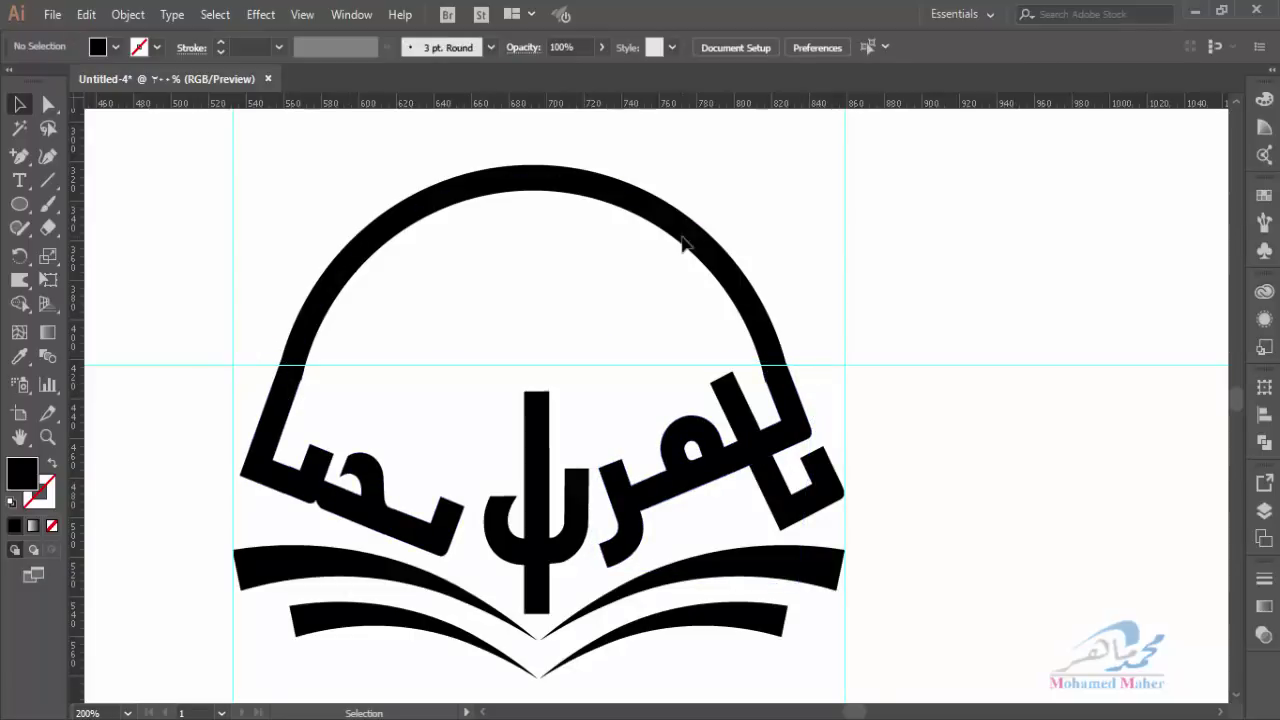
Expand the arch stroke and Unite it with both letter shapes in Pathfinder
left_click_drag(778, 190, 665, 290)
left_click(128, 14)
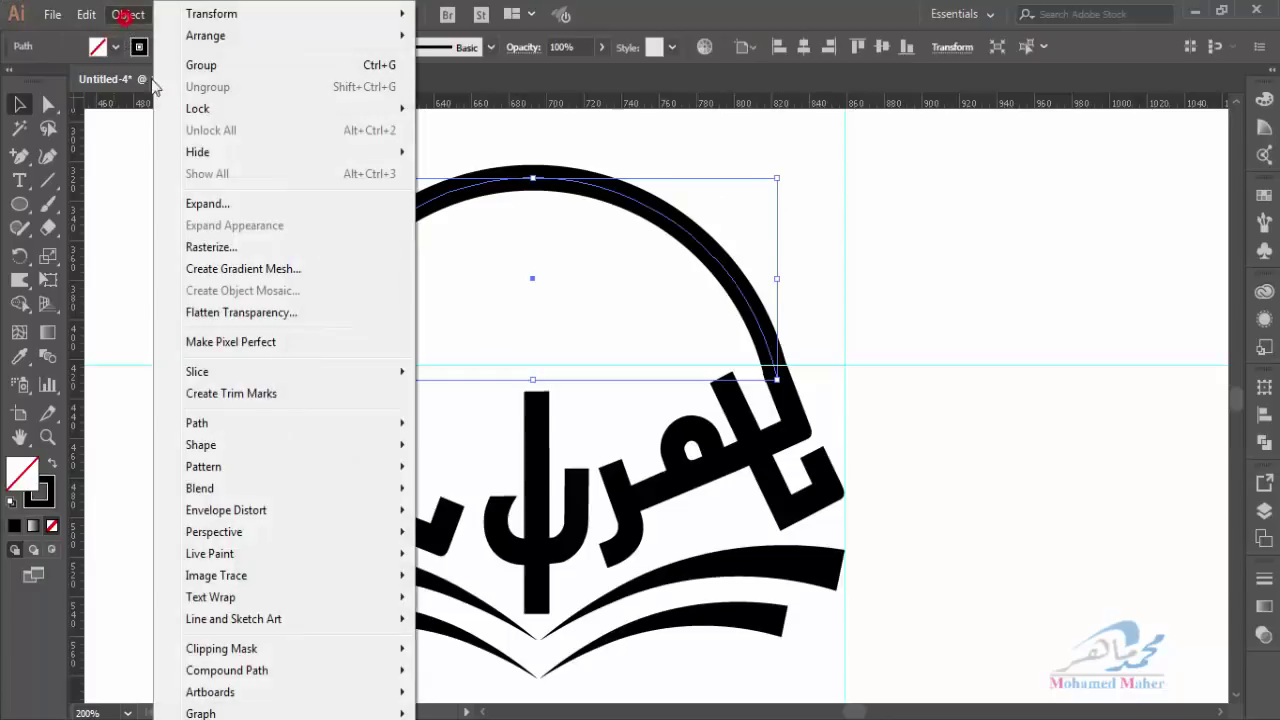
left_click(210, 209)
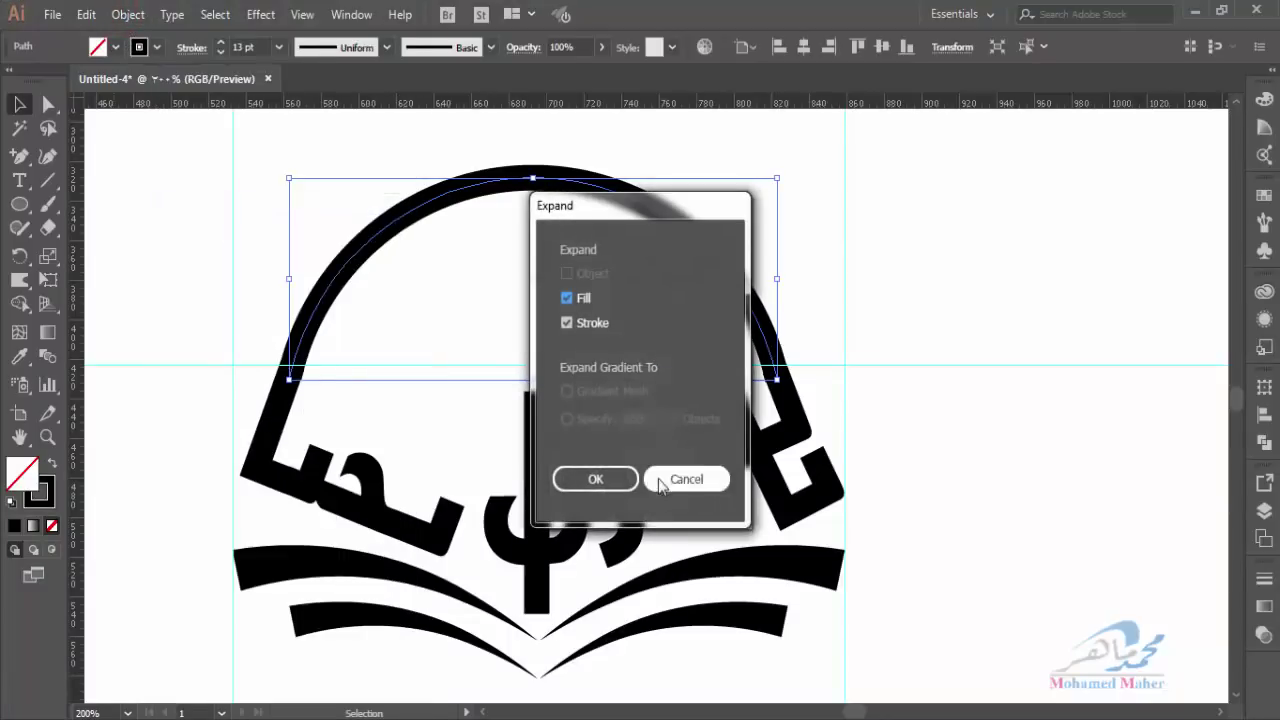
left_click(600, 472)
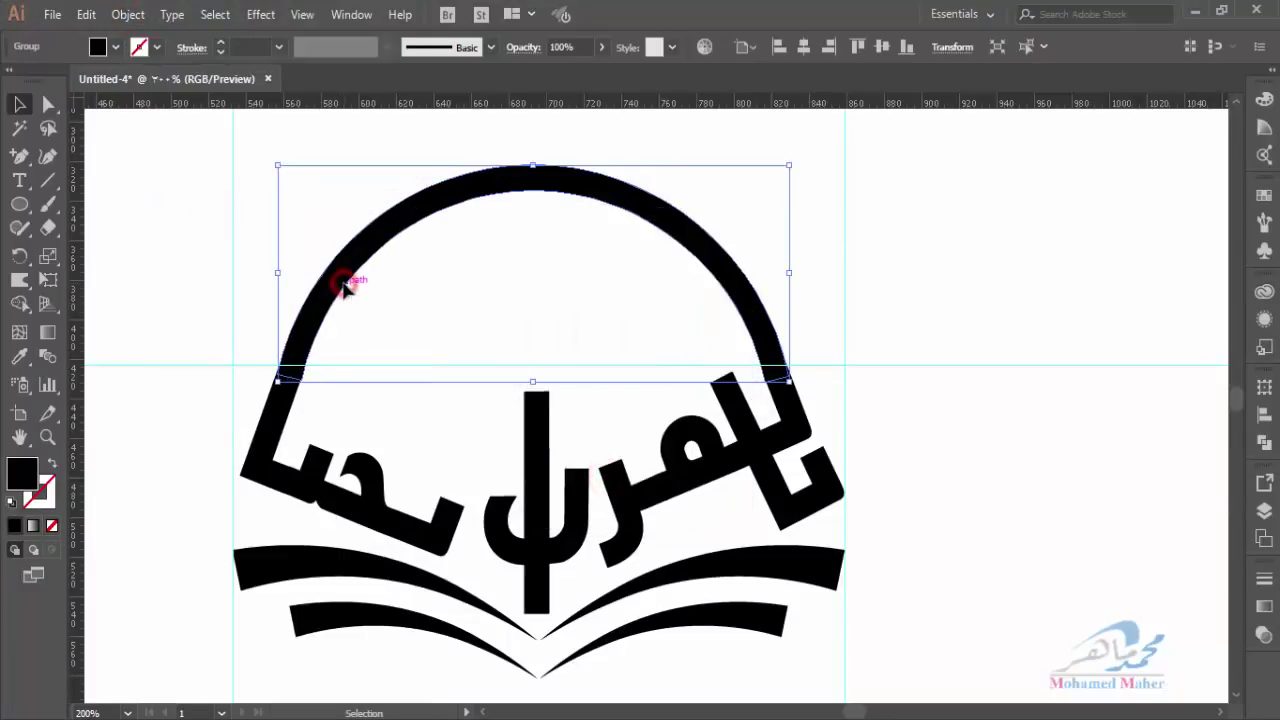
left_click(266, 480, "shift")
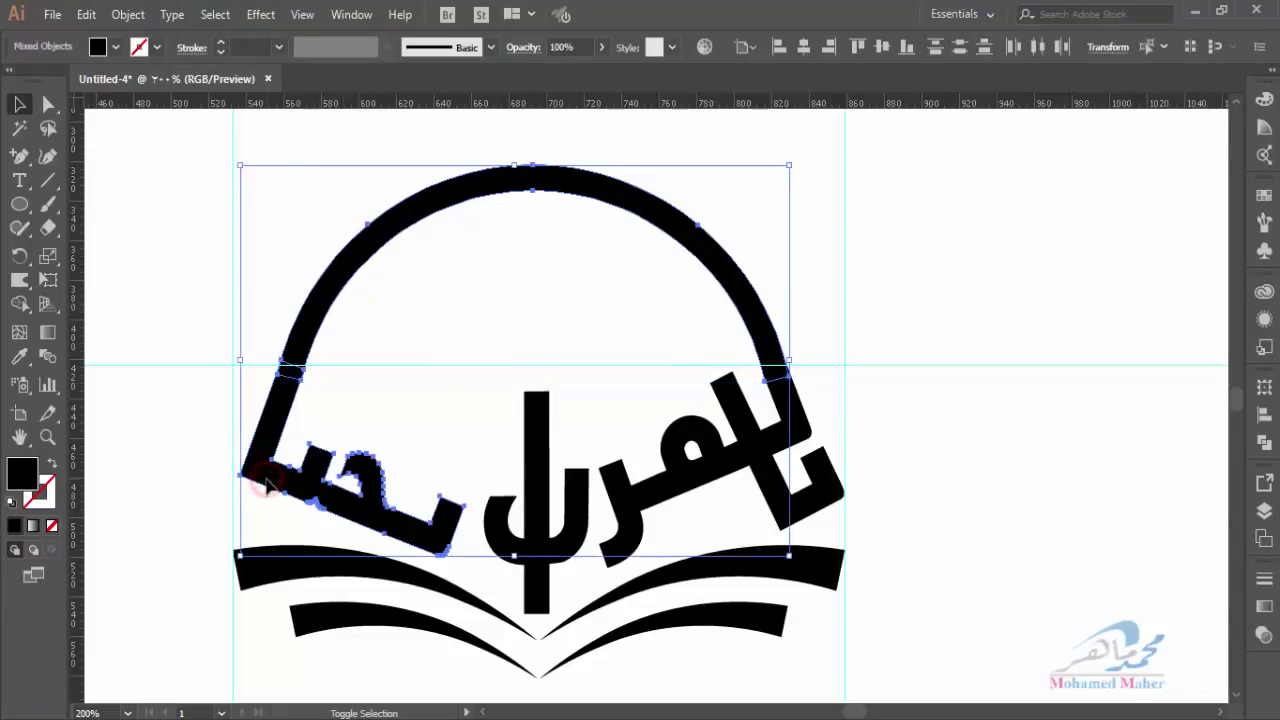
left_click(802, 421, "shift")
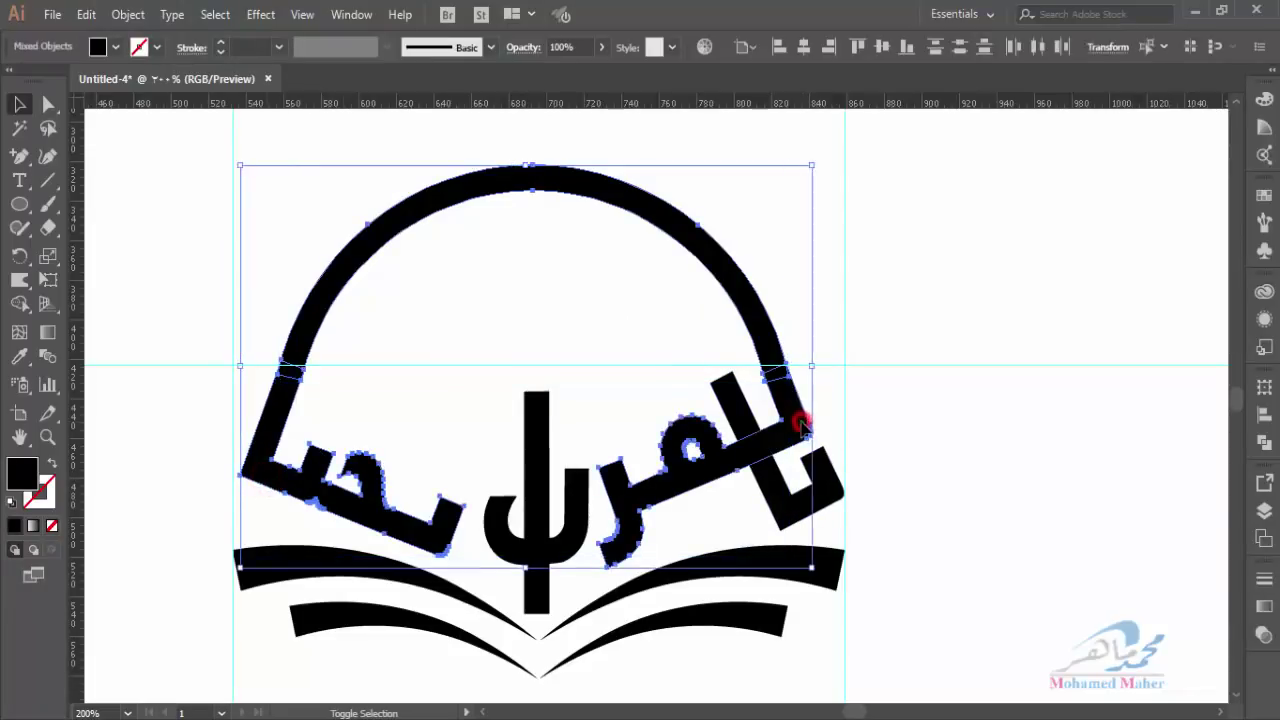
left_click(1265, 445)
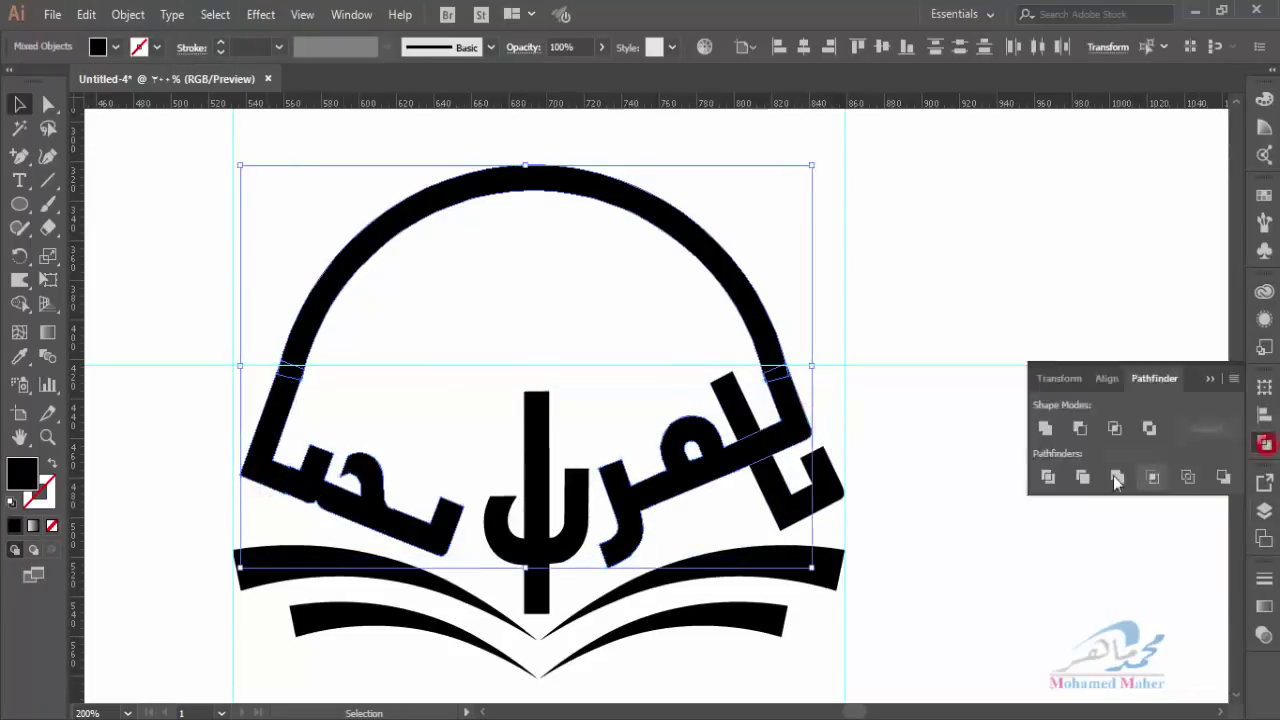
left_click(1045, 428)
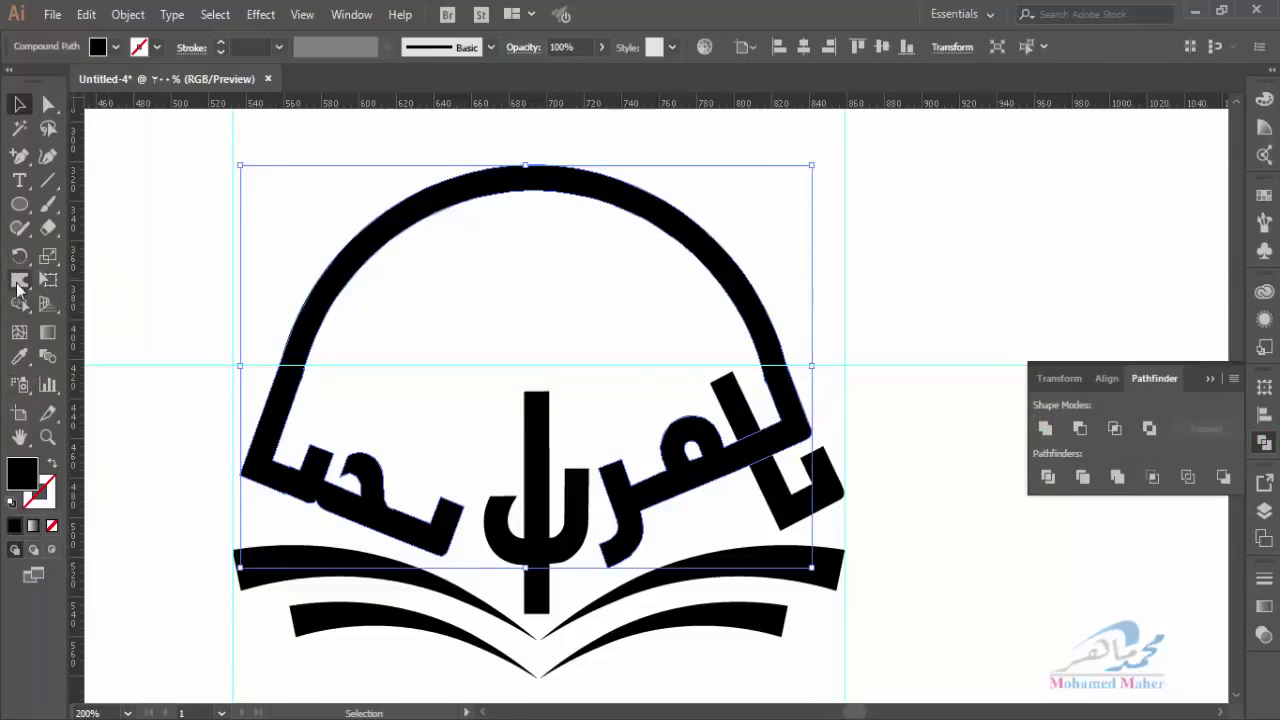
Try the Warp tool on the left joint and set its brush to 50 × 50 px
left_click_drag(17, 277, 72, 298)
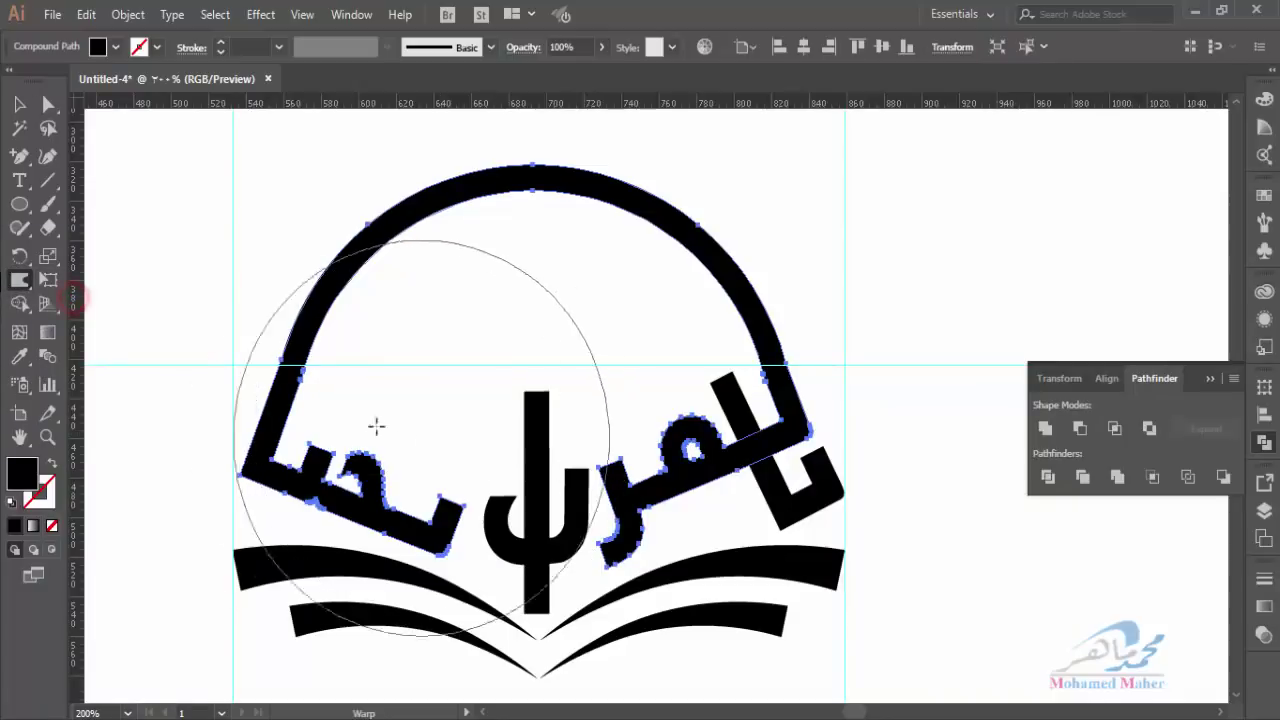
left_click_drag(329, 403, 271, 334)
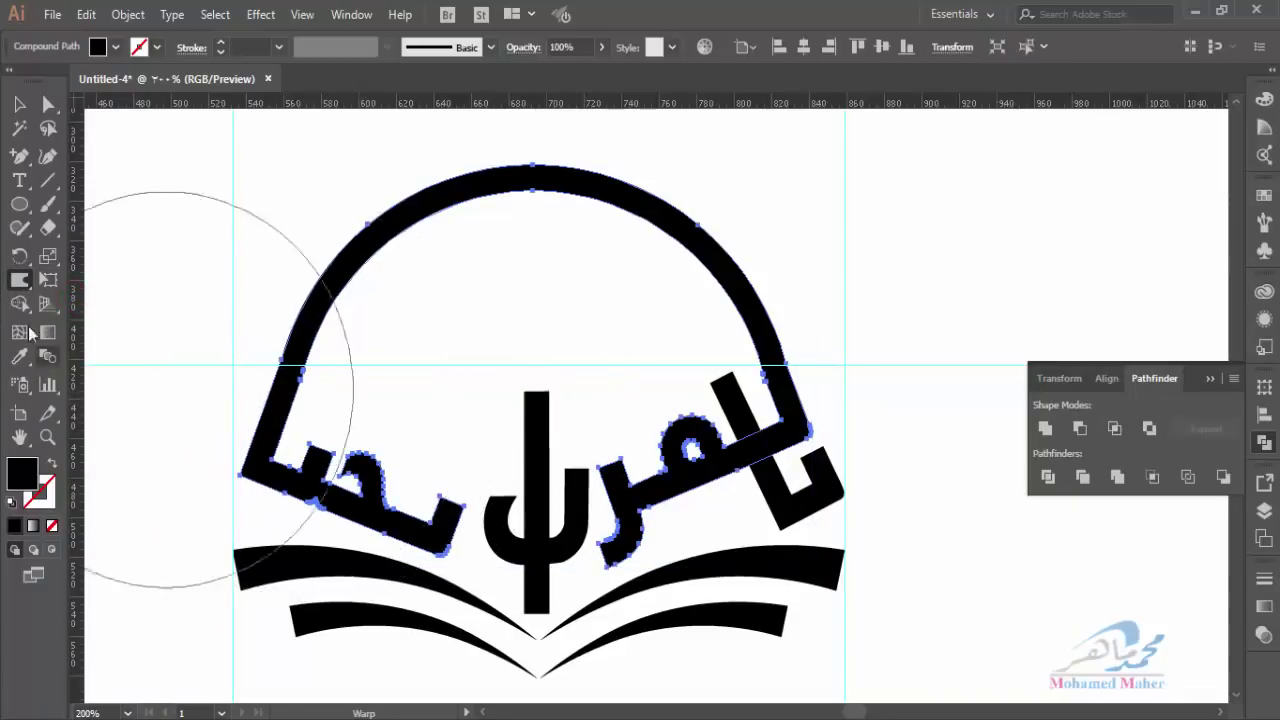
double_click(21, 281)
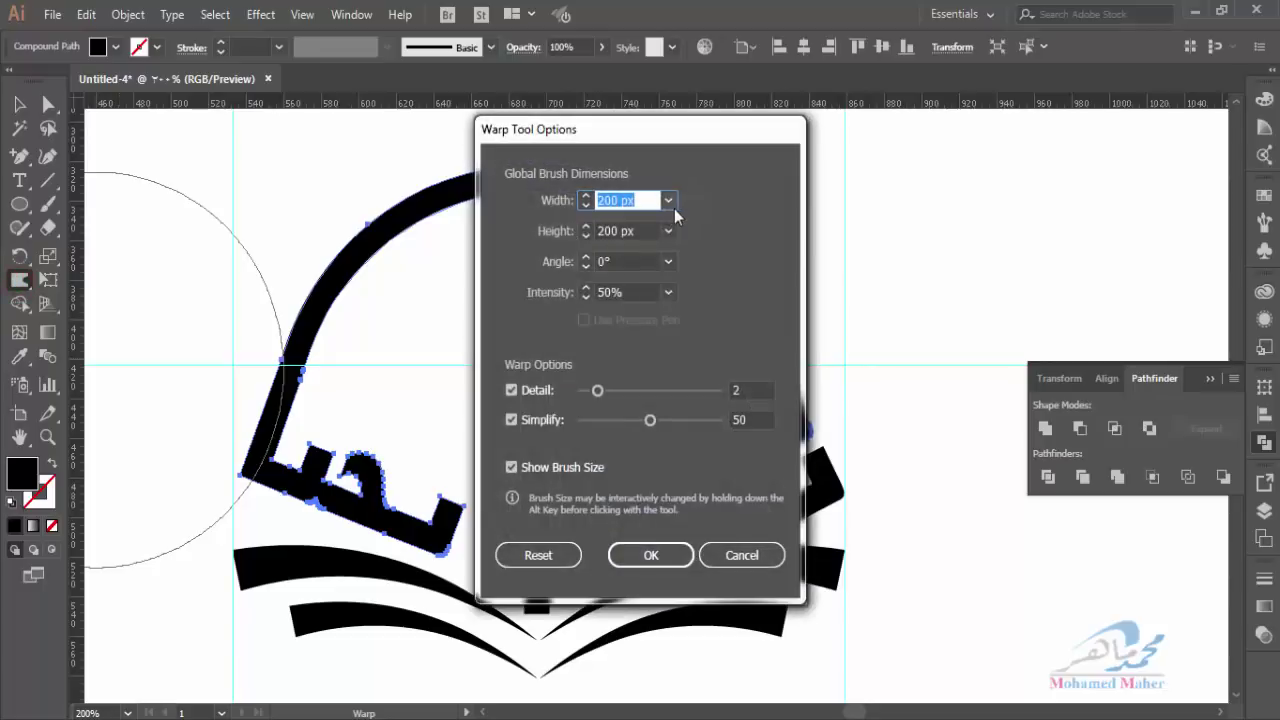
left_click(668, 201)
left_click(701, 319)
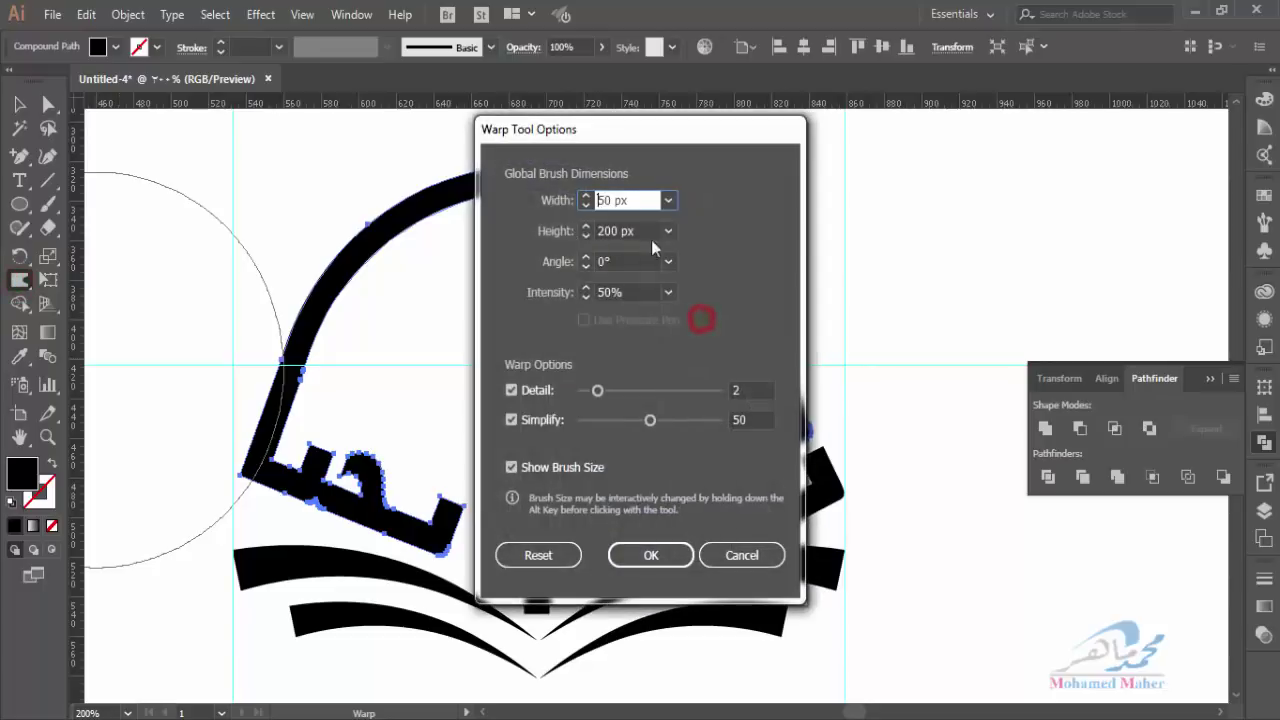
left_click(668, 231)
left_click(693, 360)
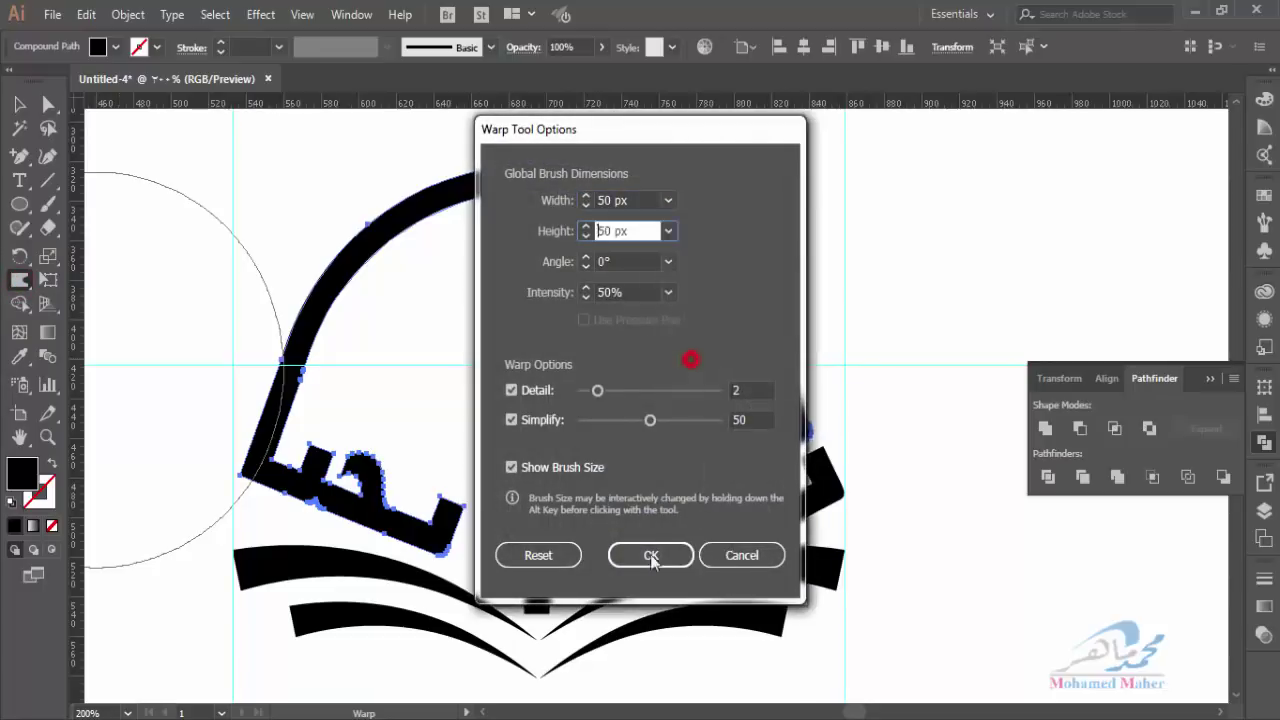
left_click(644, 560)
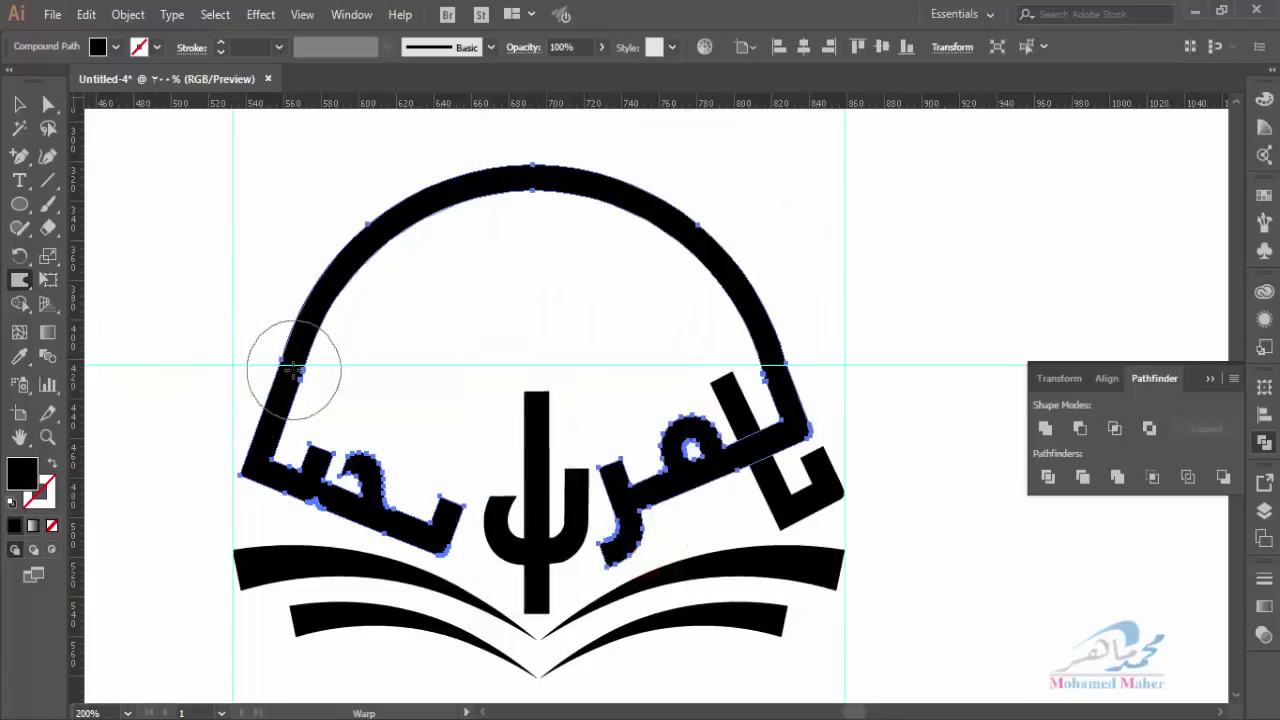
Set the Warp brush to 100 × 100 px and smooth the arch's joints with the letters
double_click(24, 286)
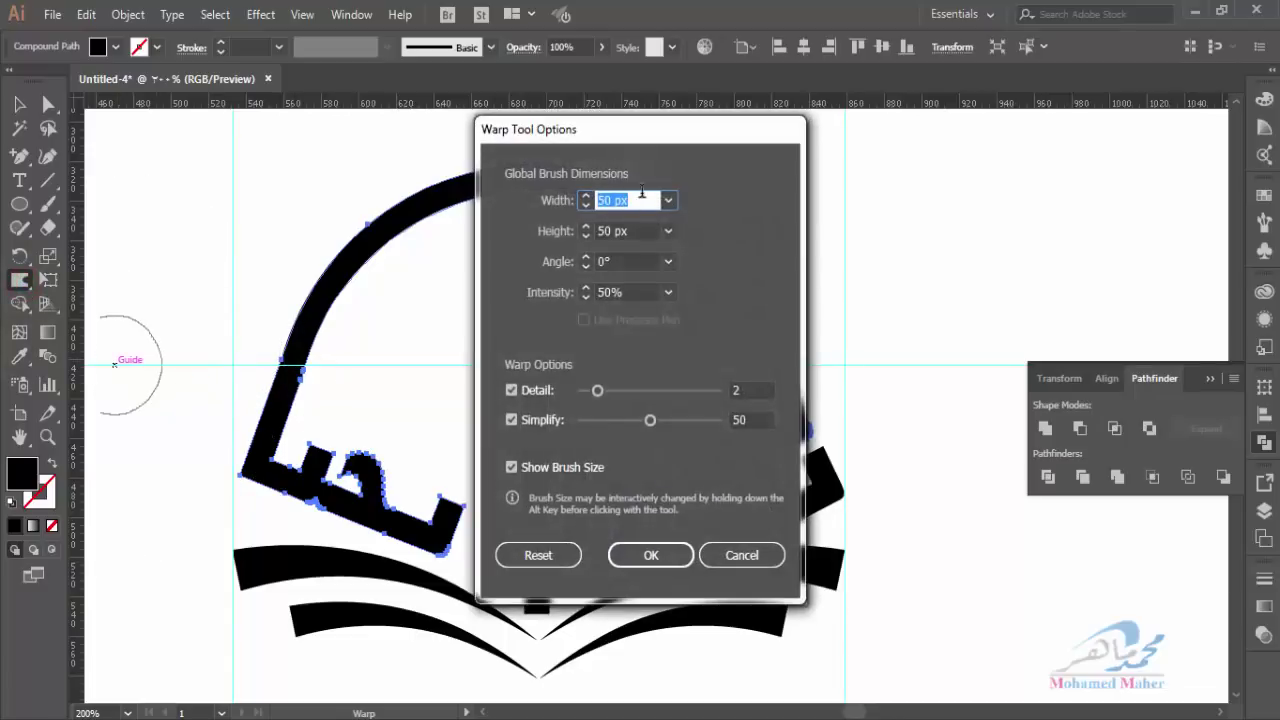
left_click(668, 200)
left_click(704, 440)
left_click(668, 231)
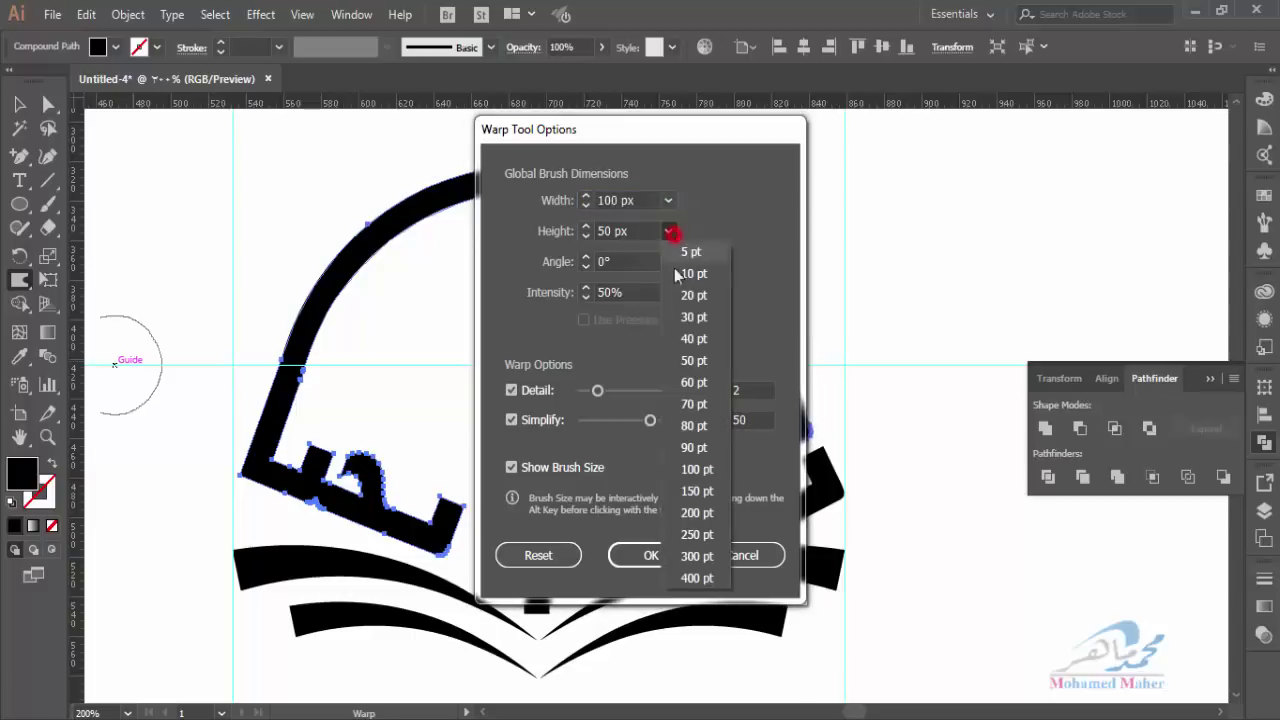
left_click(697, 469)
left_click(651, 555)
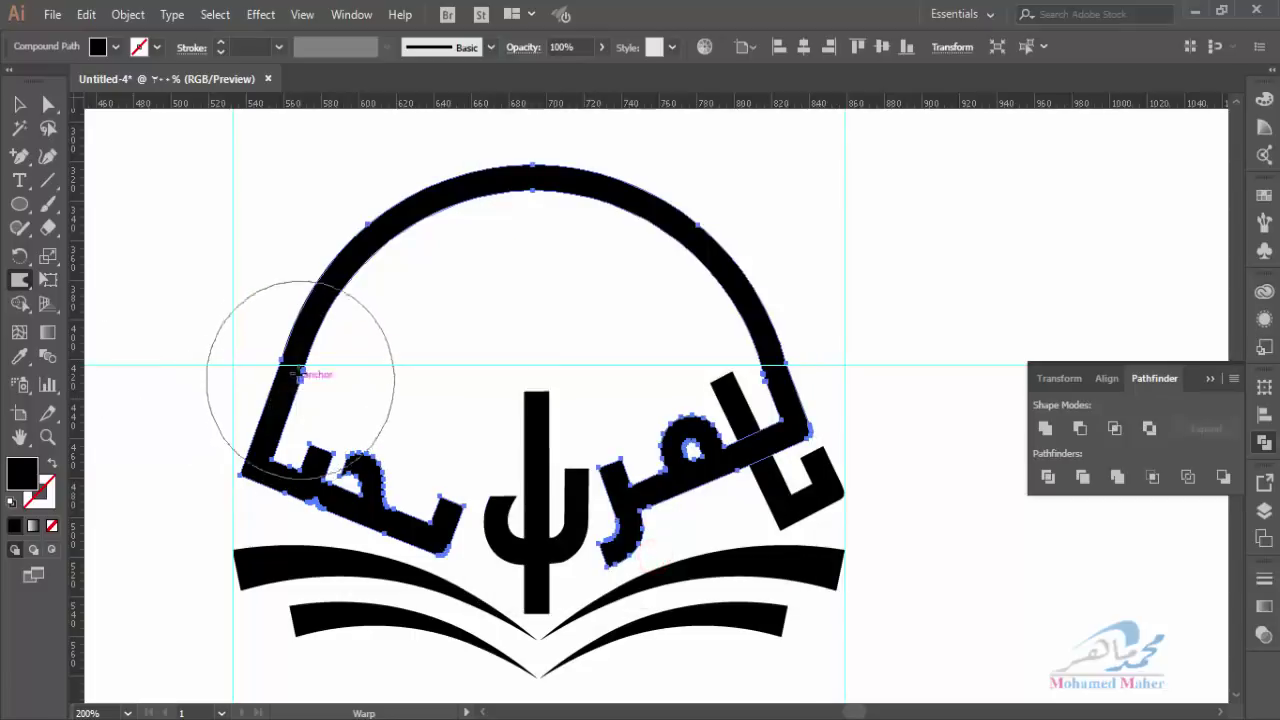
left_click(270, 343)
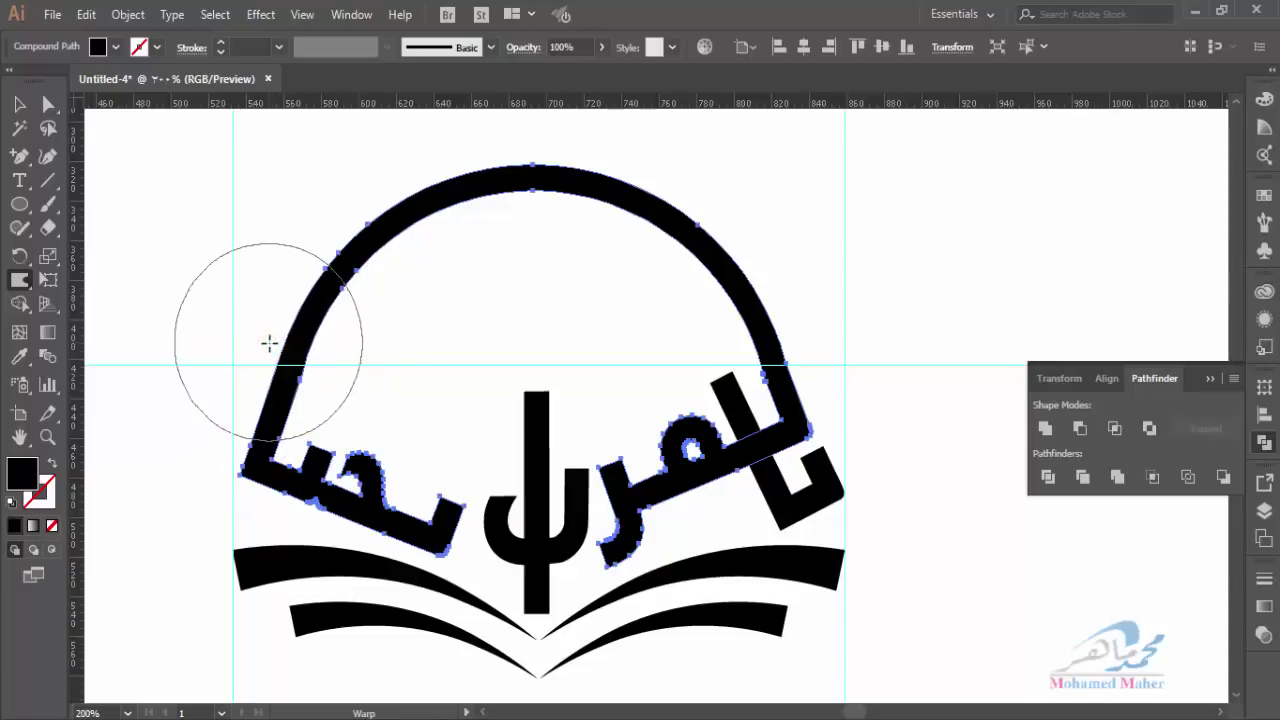
left_click(800, 310)
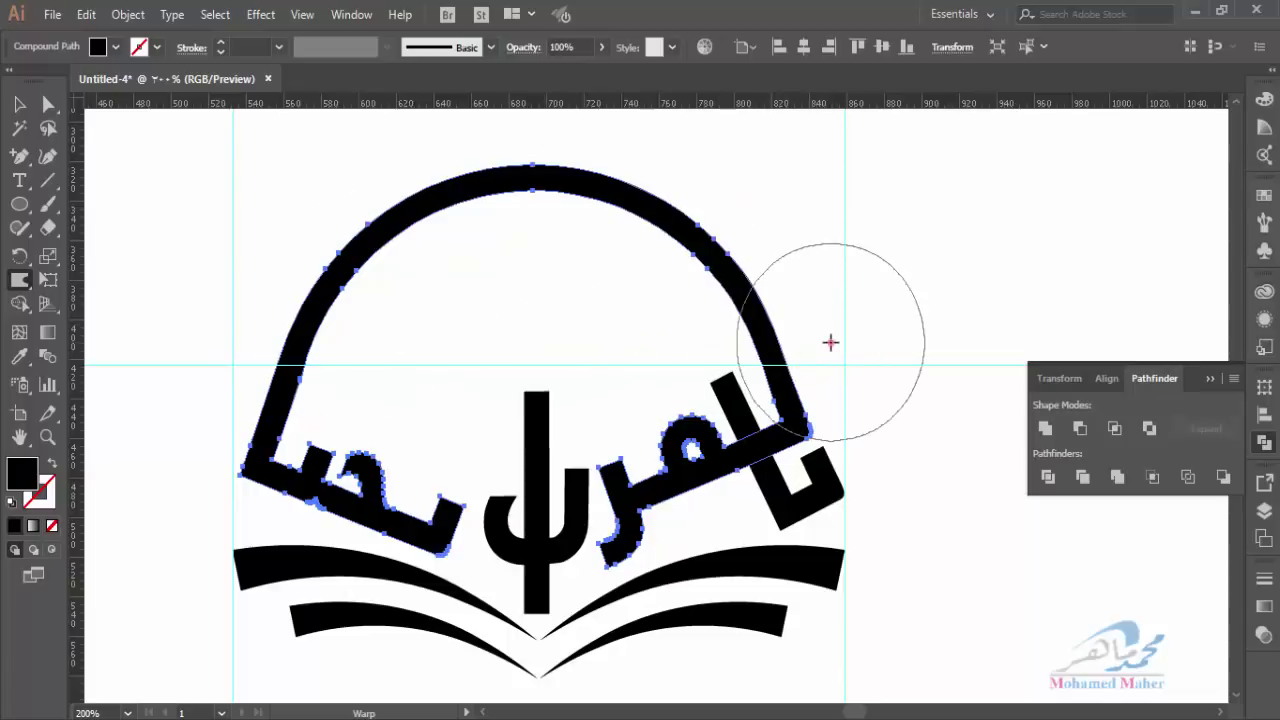
mouse_move(829, 343)
left_mouse_down()
mouse_move(815, 362)
mouse_move(709, 251)
mouse_move(663, 251)
left_mouse_up()
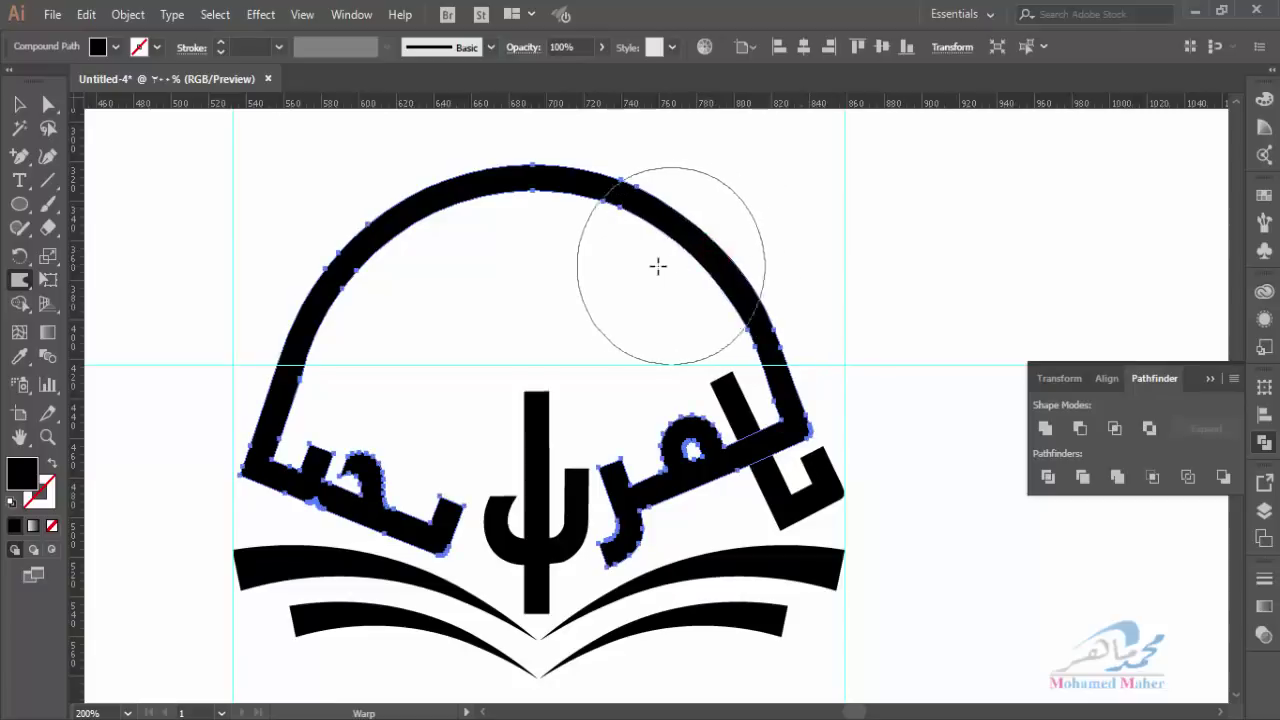
left_click(19, 104)
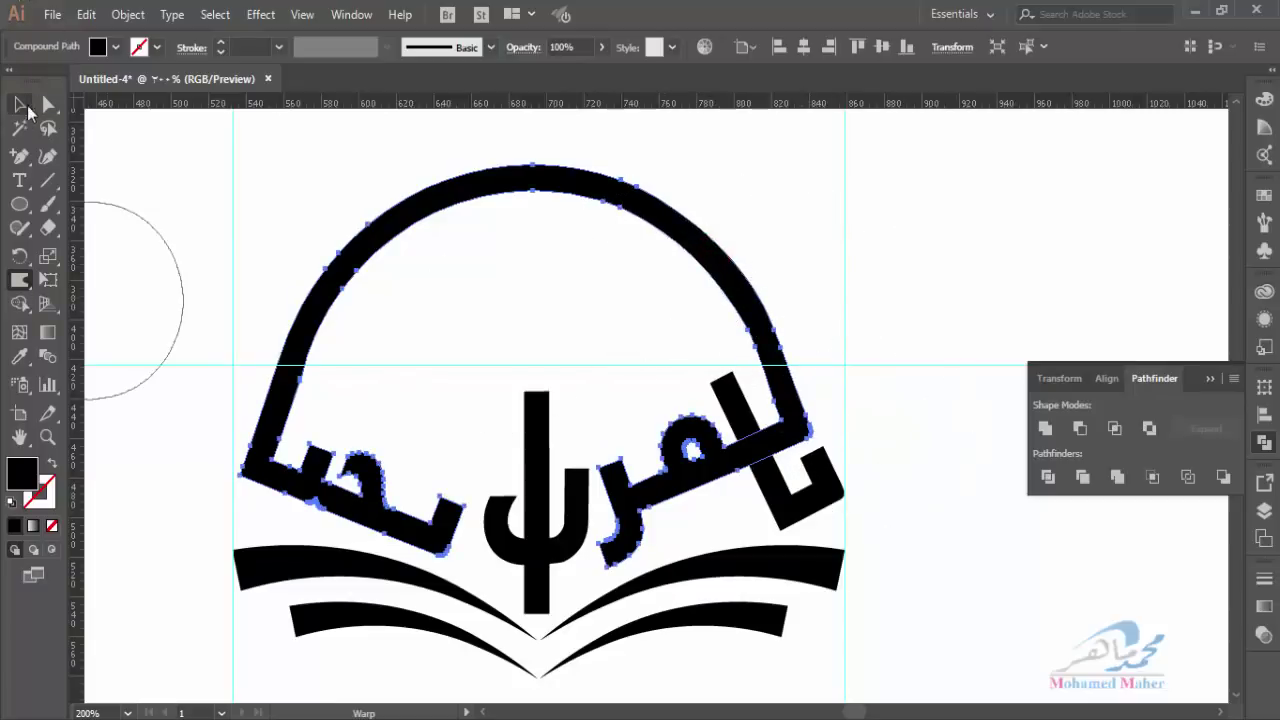
Shift the rightmost letter slightly left and stretch the central vertical bar up toward the arch
left_click(103, 213)
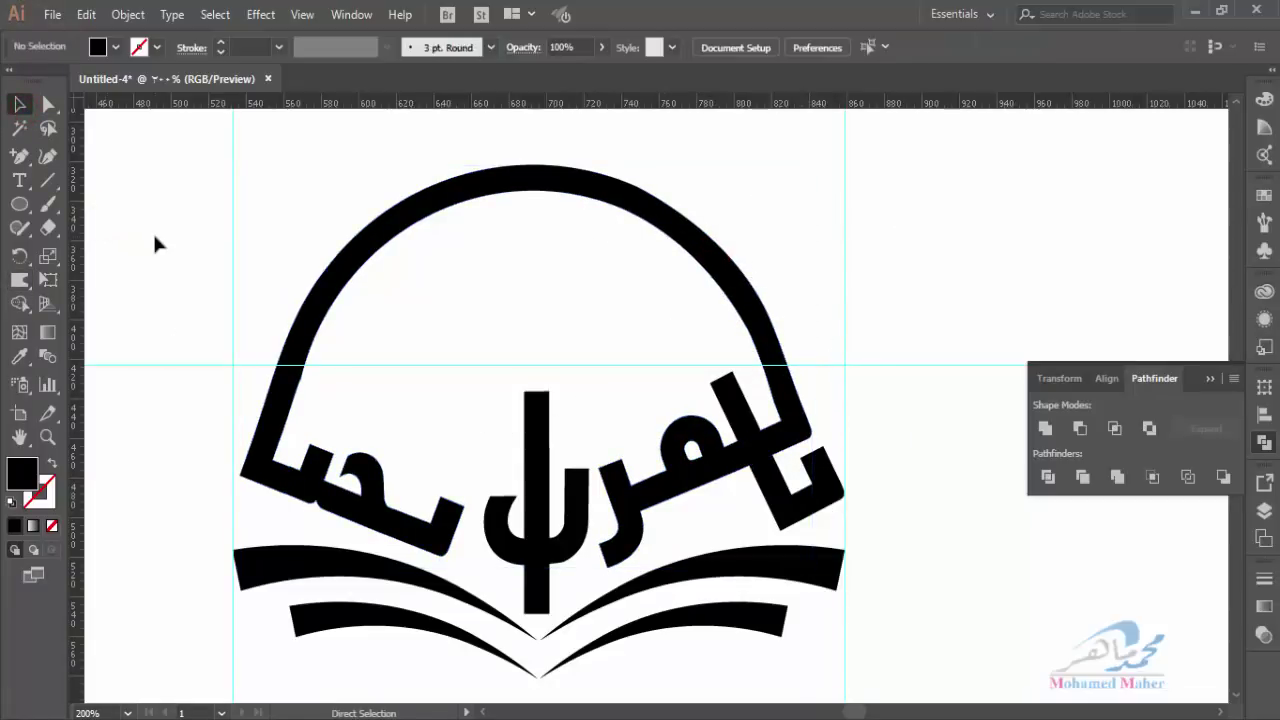
key("ctrl+0")
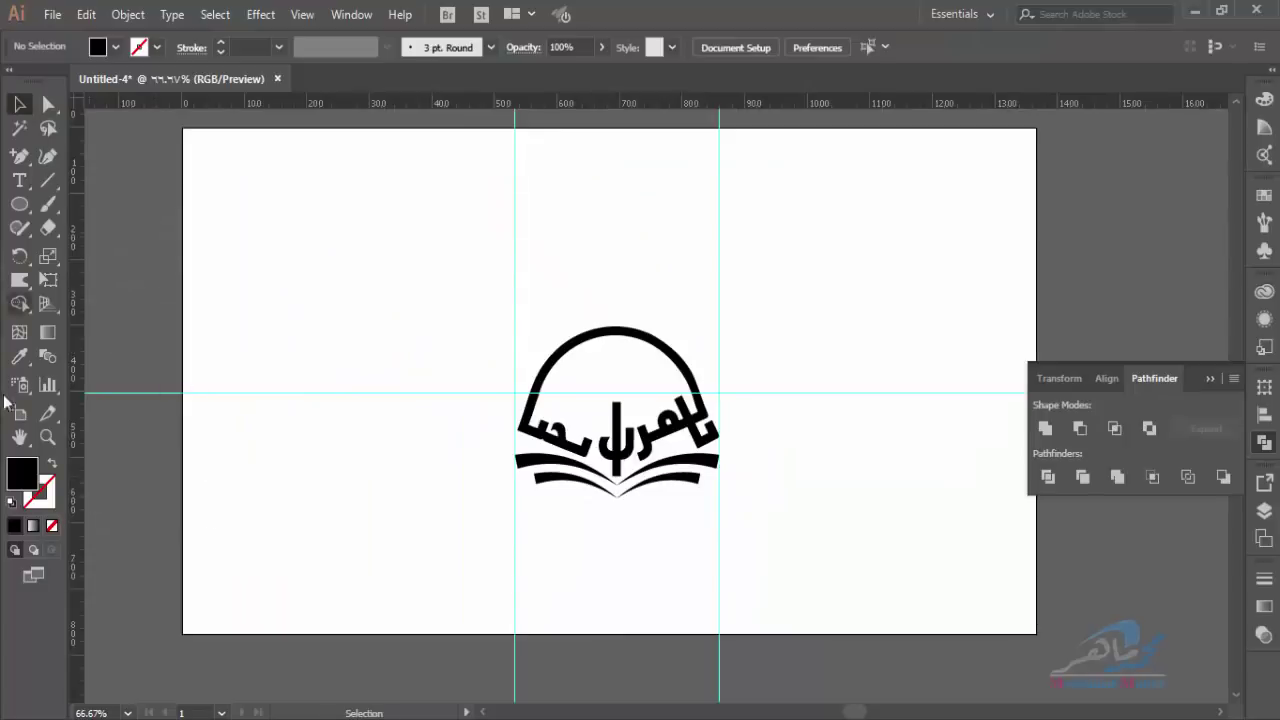
left_click(47, 437)
left_click_drag(434, 266, 795, 593)
left_click(782, 385)
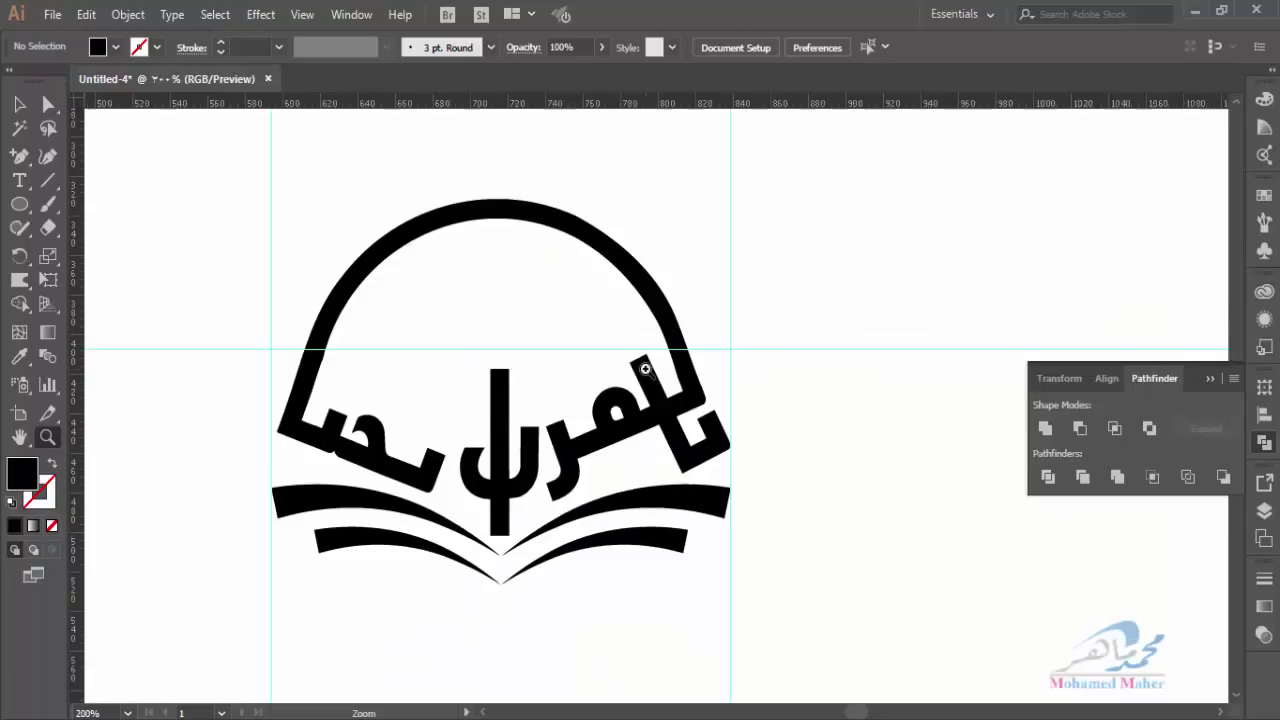
left_click(640, 368)
left_click(19, 104)
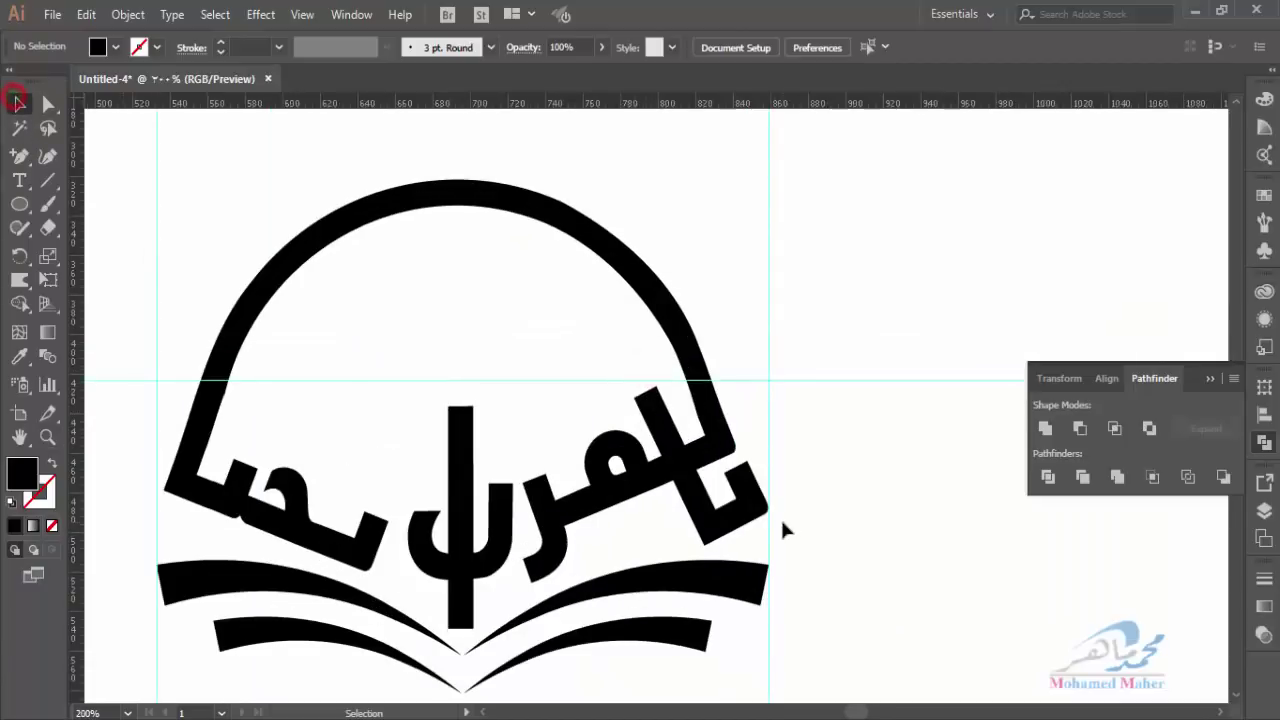
left_click(746, 523)
left_click_drag(746, 523, 742, 531)
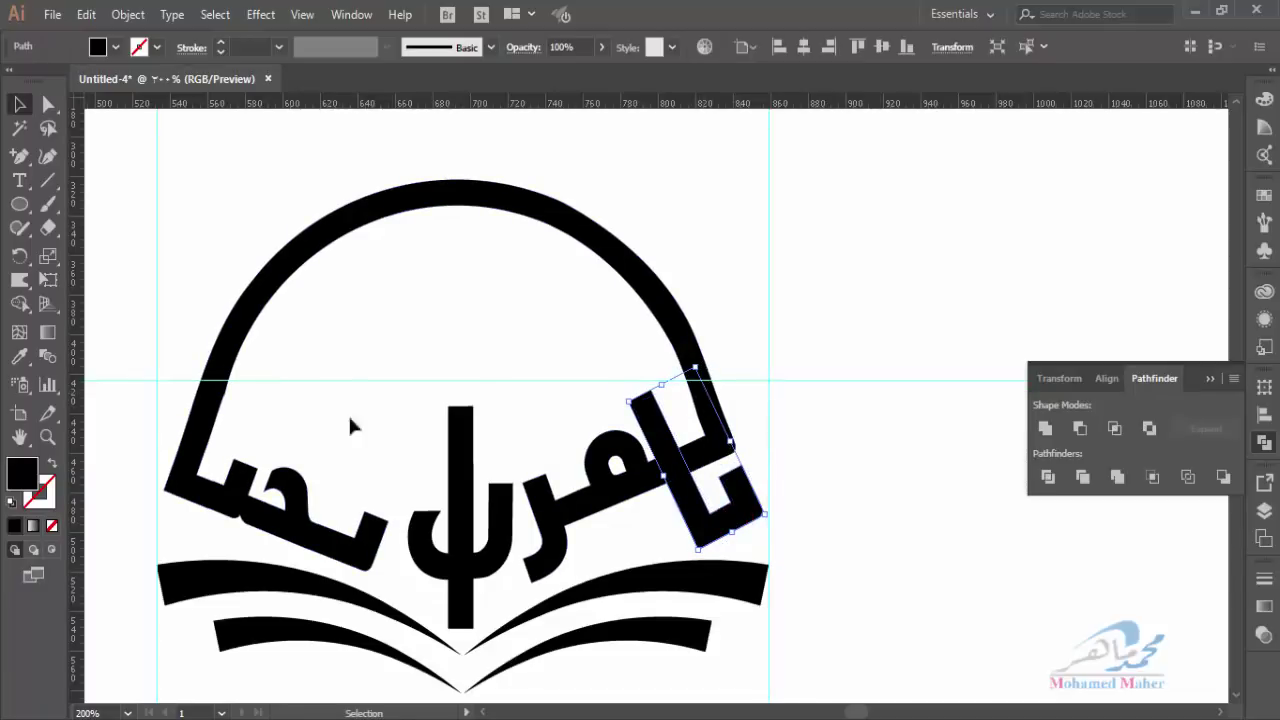
left_click(460, 450)
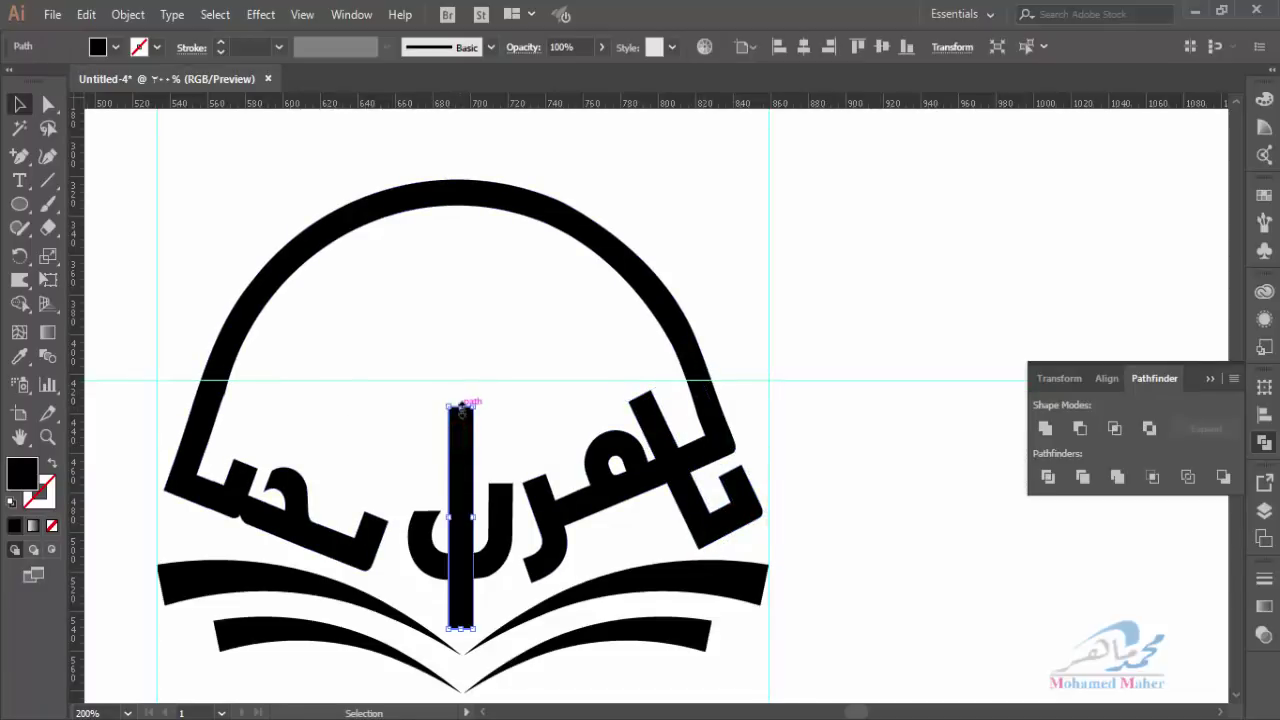
left_click_drag(460, 406, 461, 296)
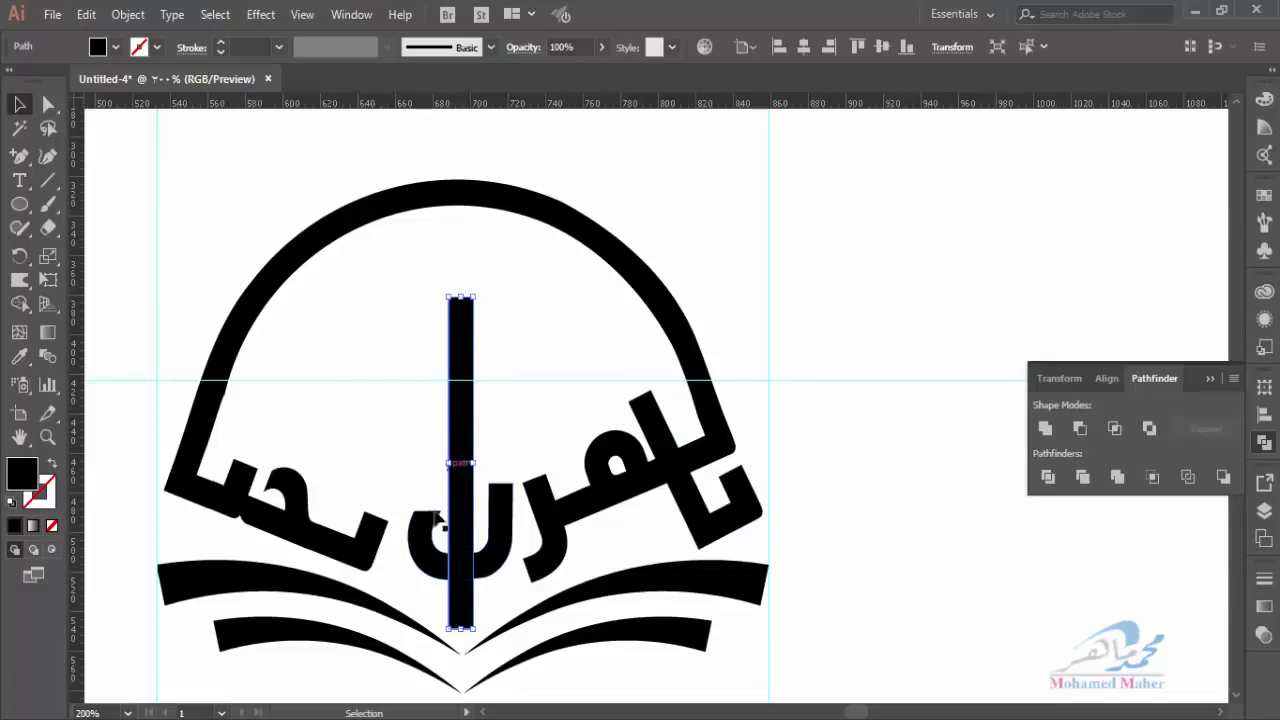
Draw small round dots beside the right-hand letters, keeping just one
left_click(148, 213)
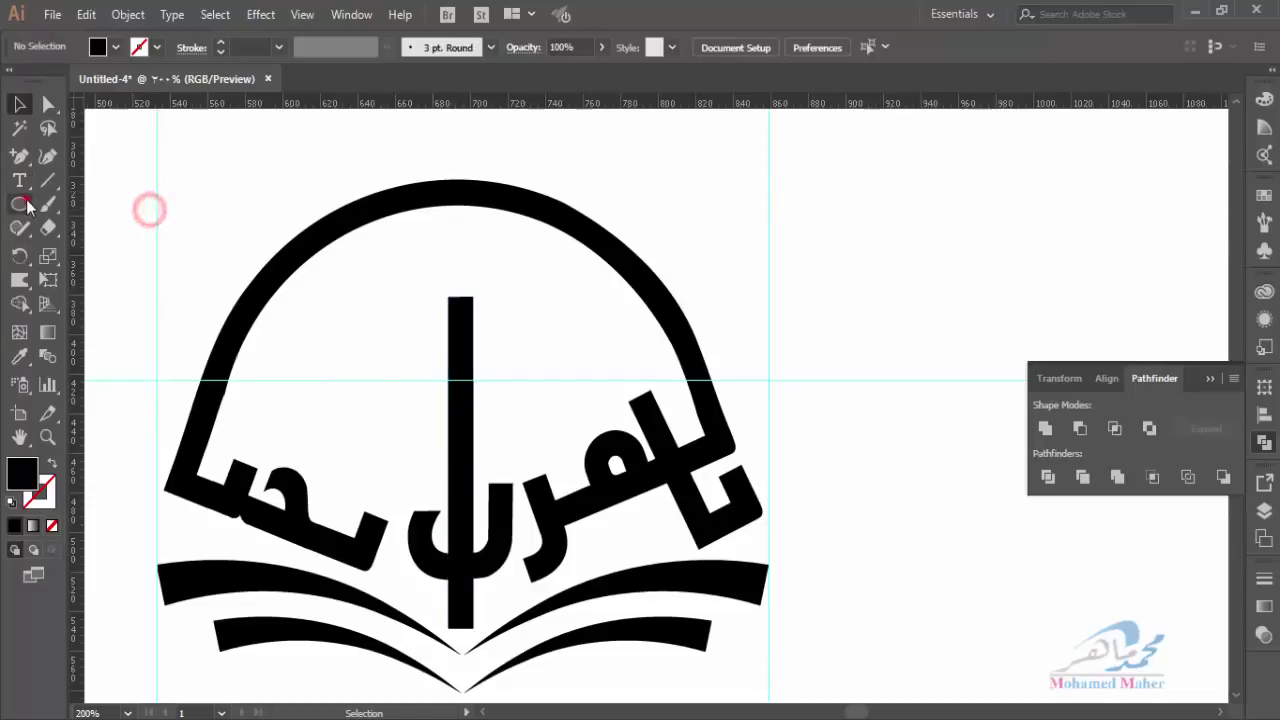
key("l")
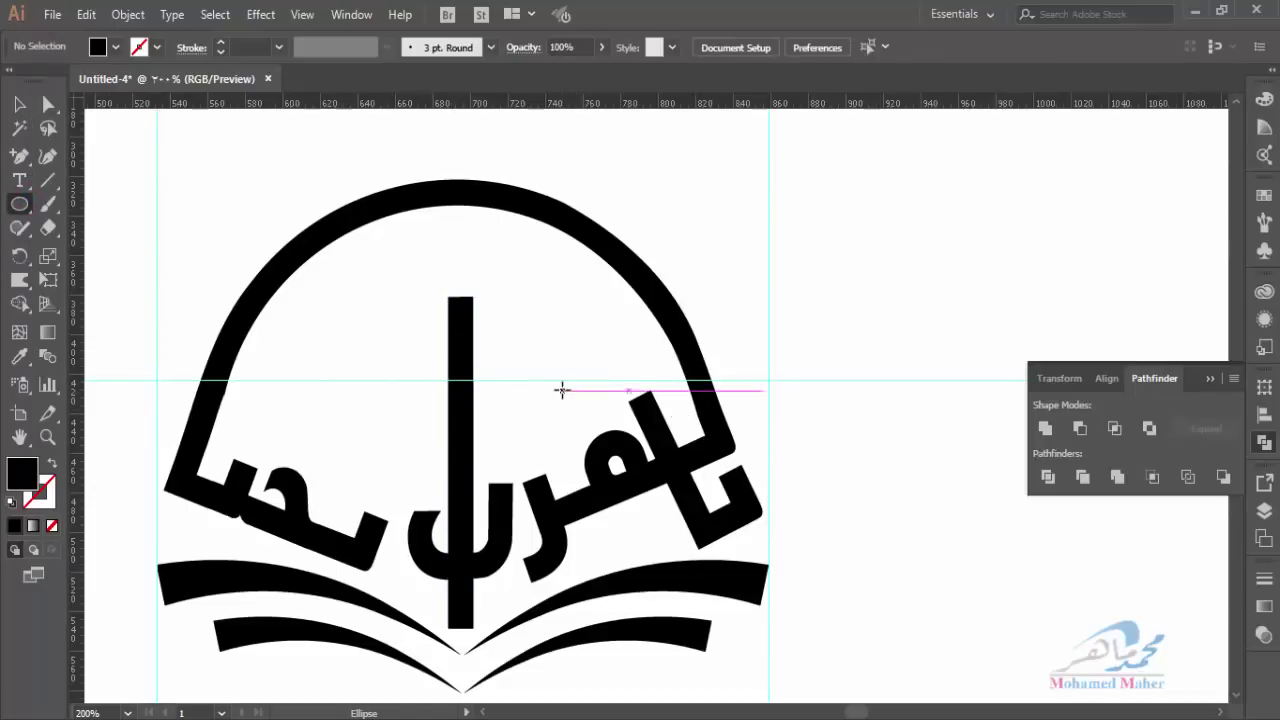
left_click_drag(562, 383, 604, 421)
left_click_drag(546, 328, 589, 370)
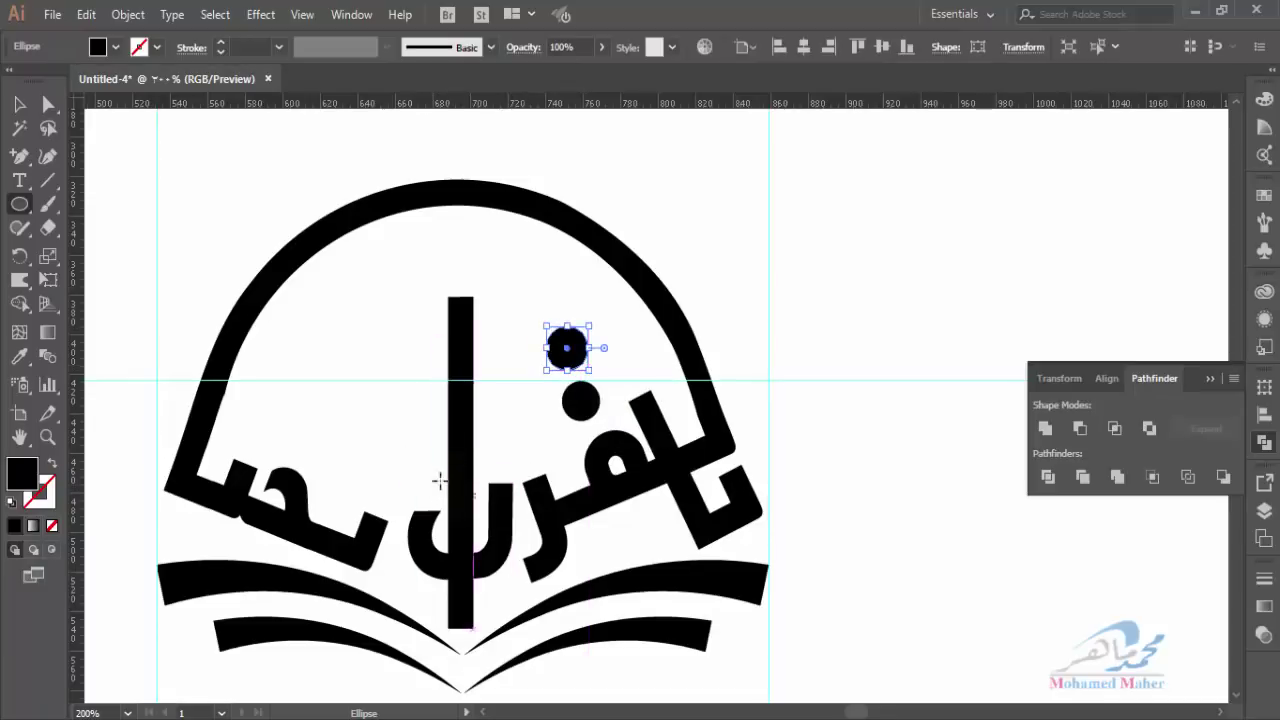
left_click_drag(429, 422, 482, 474)
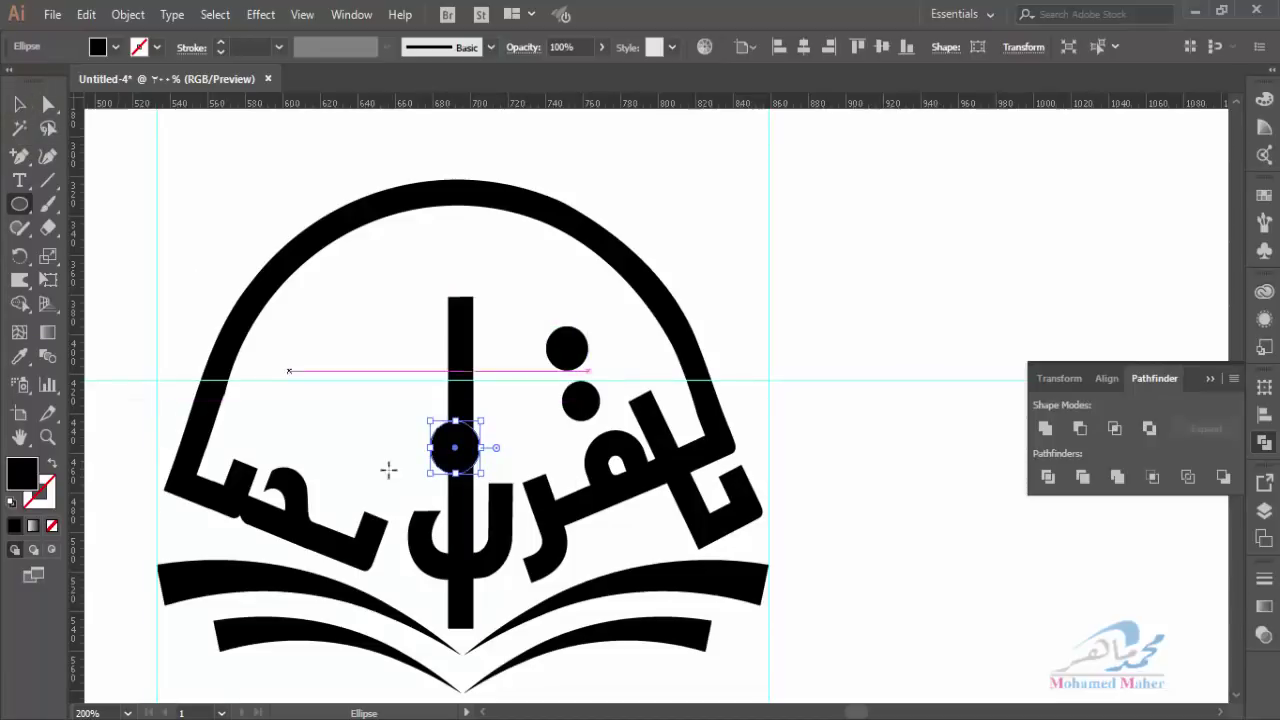
key("ctrl+z")
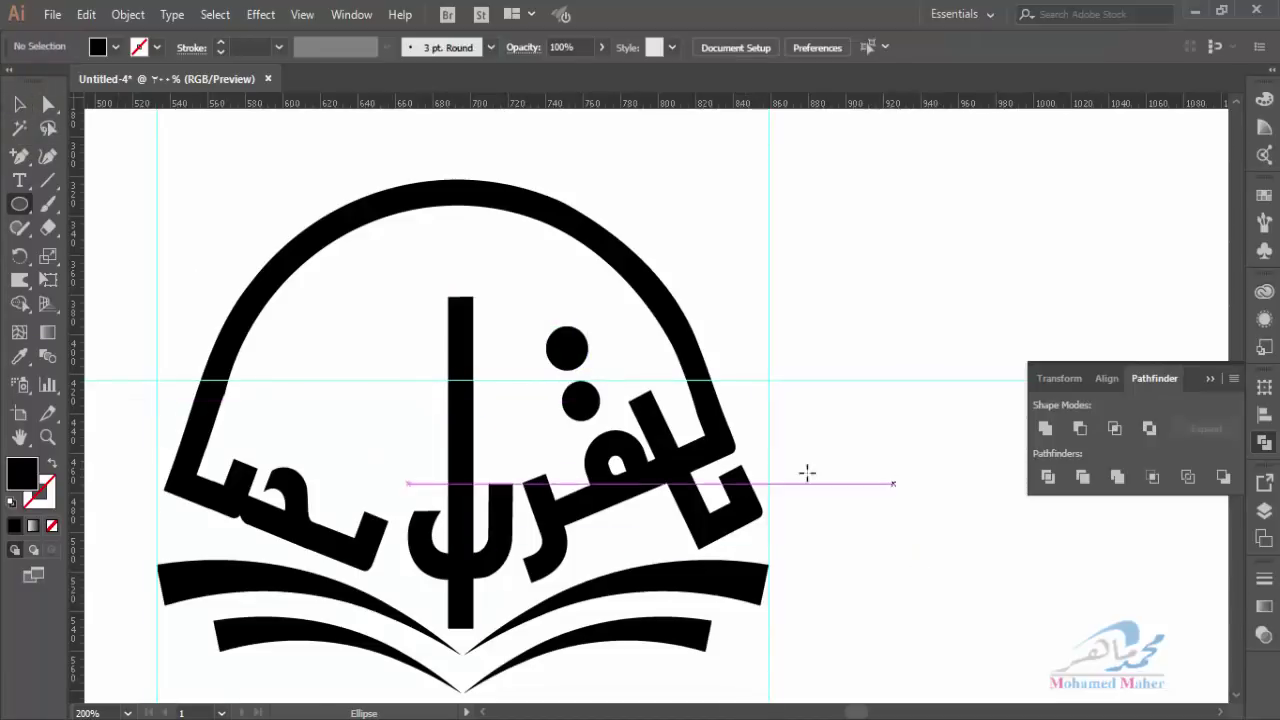
left_click(20, 104)
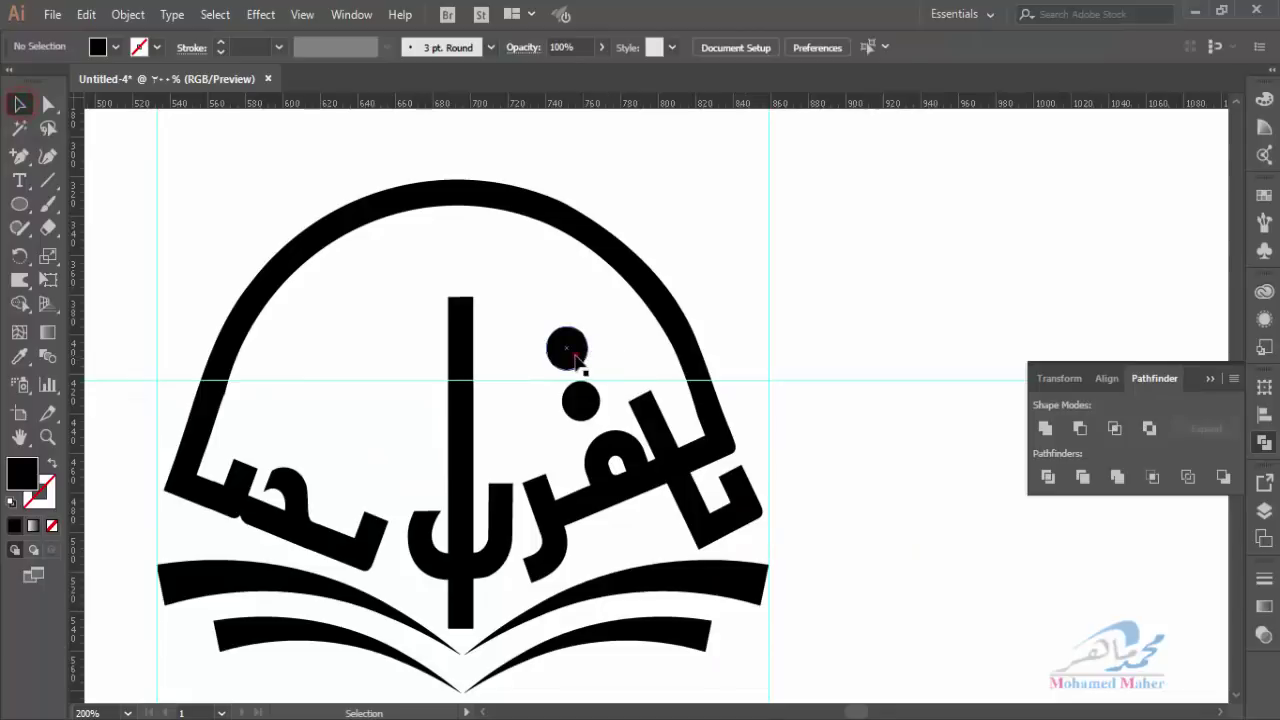
left_click(576, 359)
key("Delete")
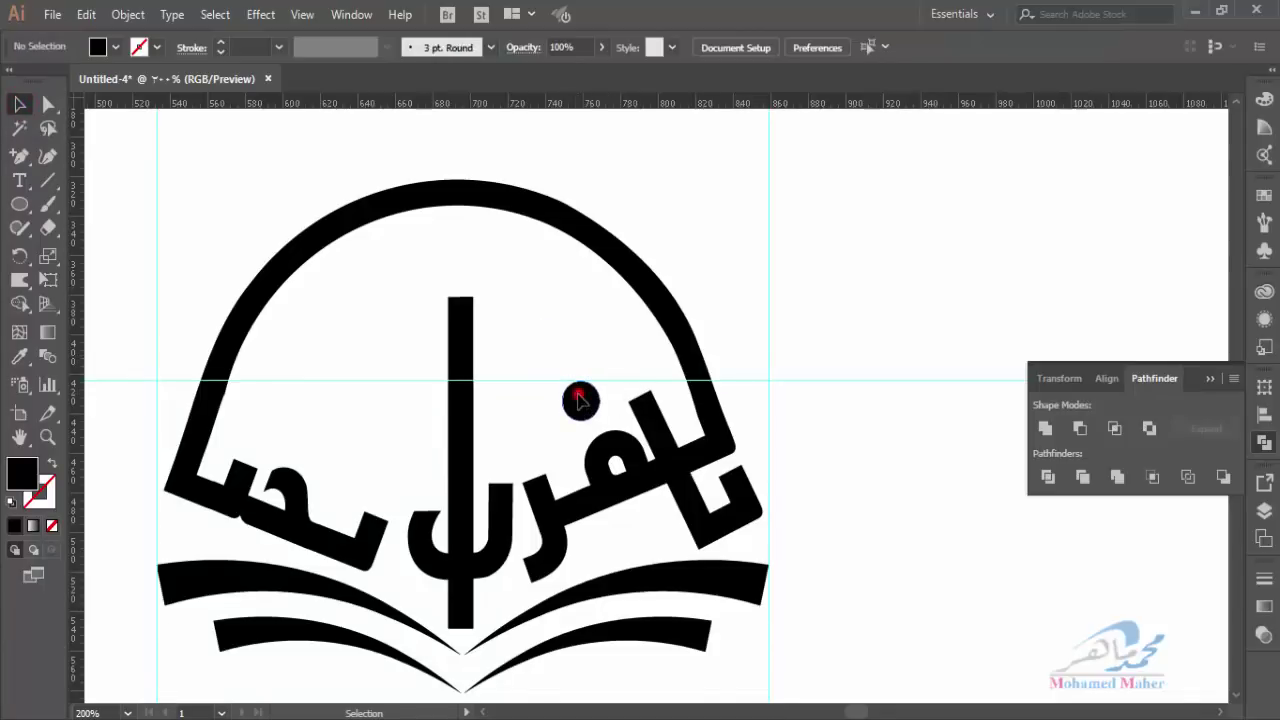
Copy the dot onto the central bar and above the letter left of the bar
left_click(580, 402, "ctrl")
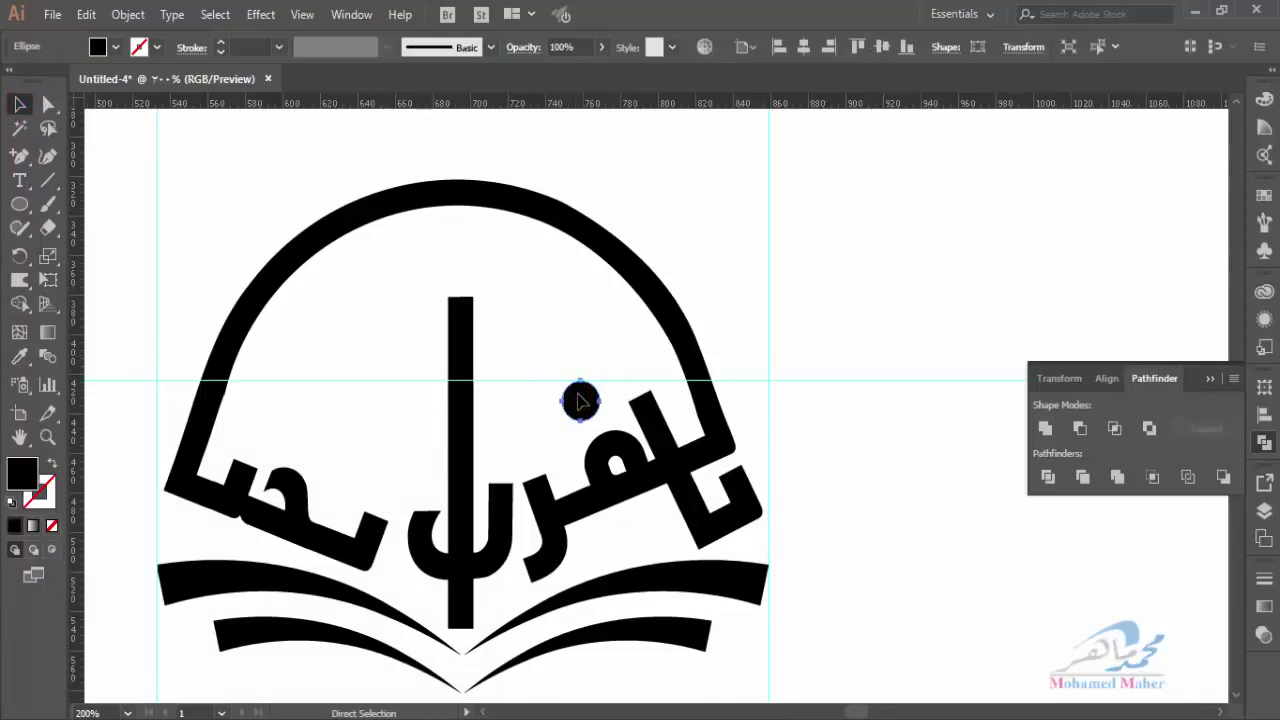
mouse_move(580, 402)
left_mouse_down()
mouse_move(655, 404)
mouse_move(568, 362)
mouse_move(655, 410)
mouse_move(457, 430)
mouse_move(463, 459)
left_mouse_up()
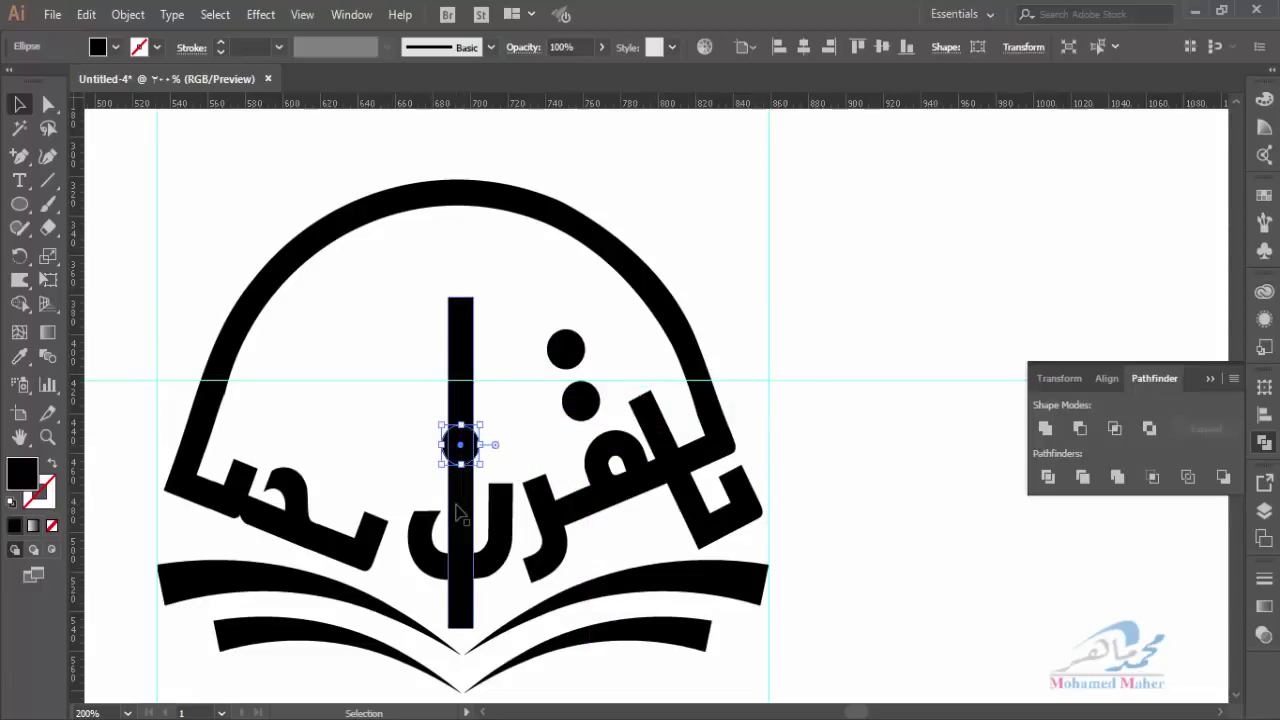
key("ctrl")
key("ctrl+z")
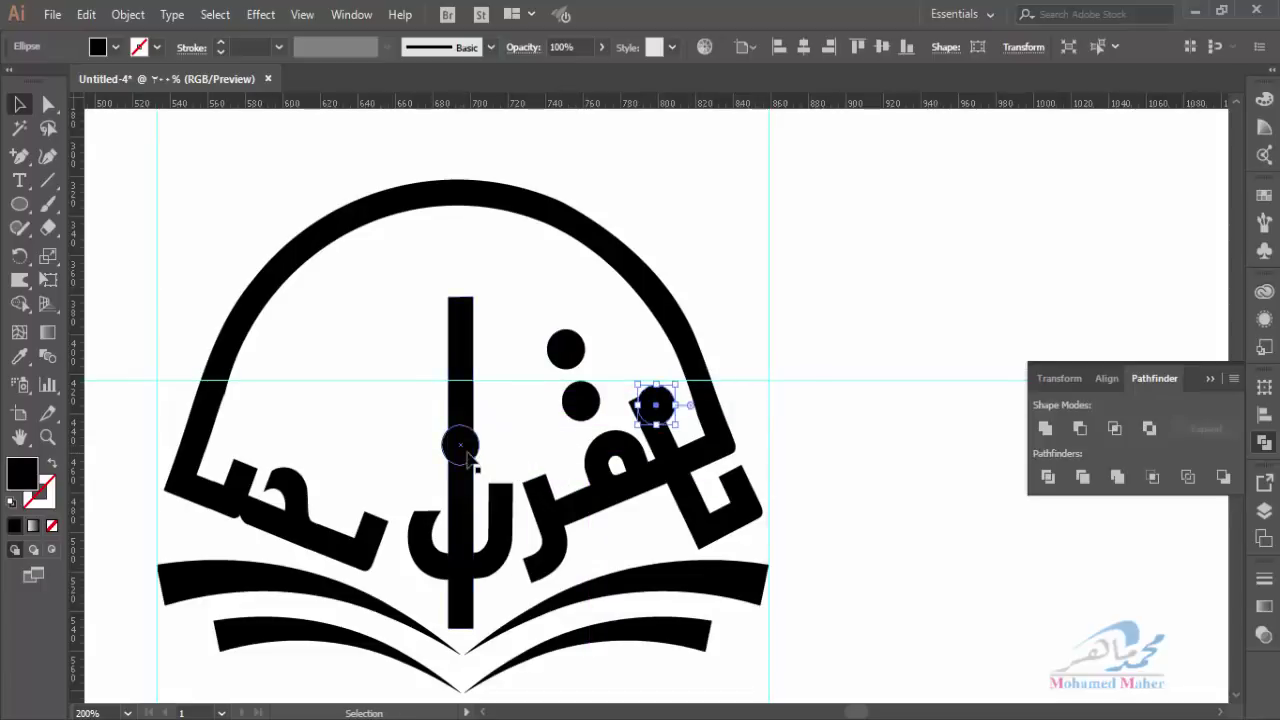
left_click_drag(476, 453, 361, 491)
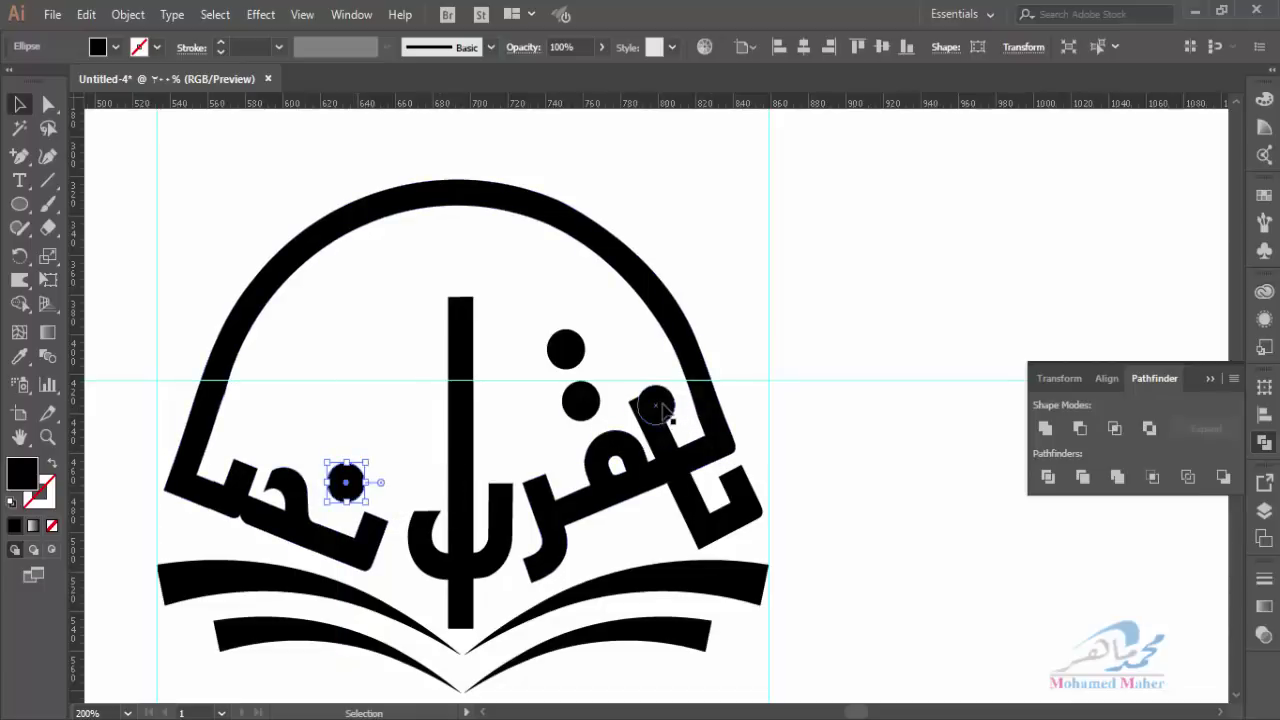
mouse_move(662, 410)
left_mouse_down()
mouse_move(468, 455)
mouse_move(668, 428)
mouse_move(758, 558)
mouse_move(768, 525)
left_mouse_up()
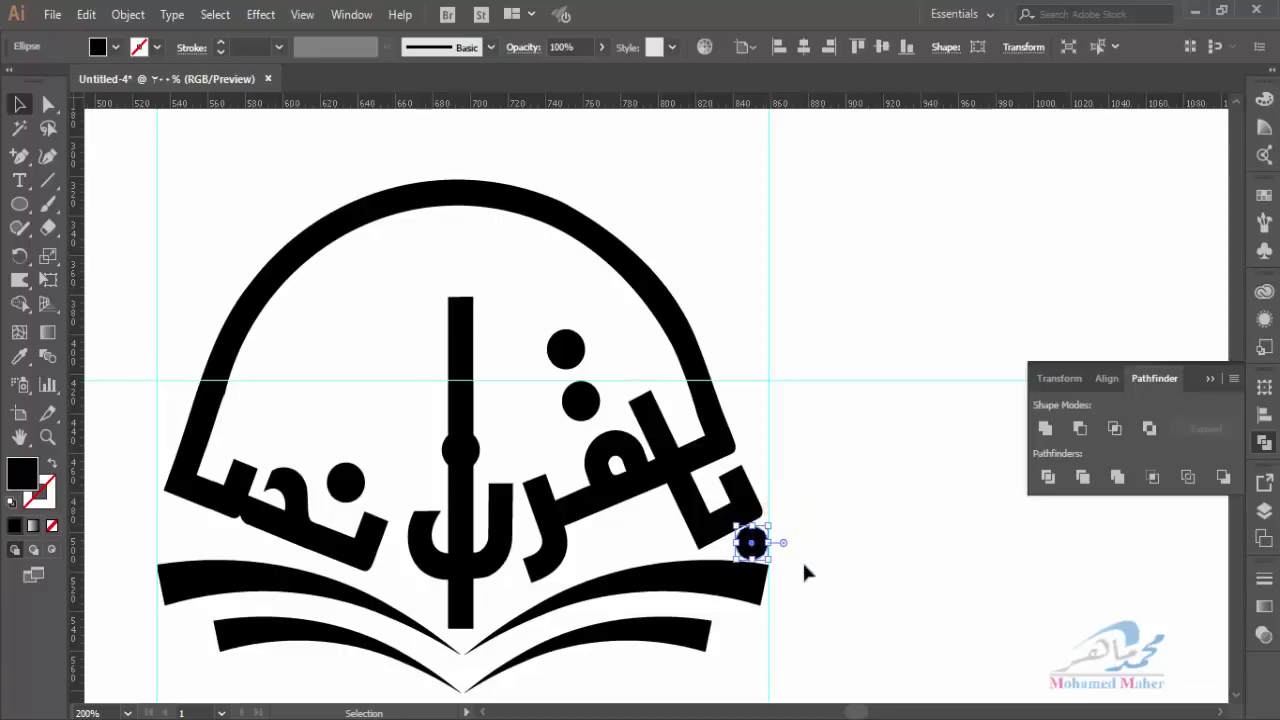
left_click(816, 553)
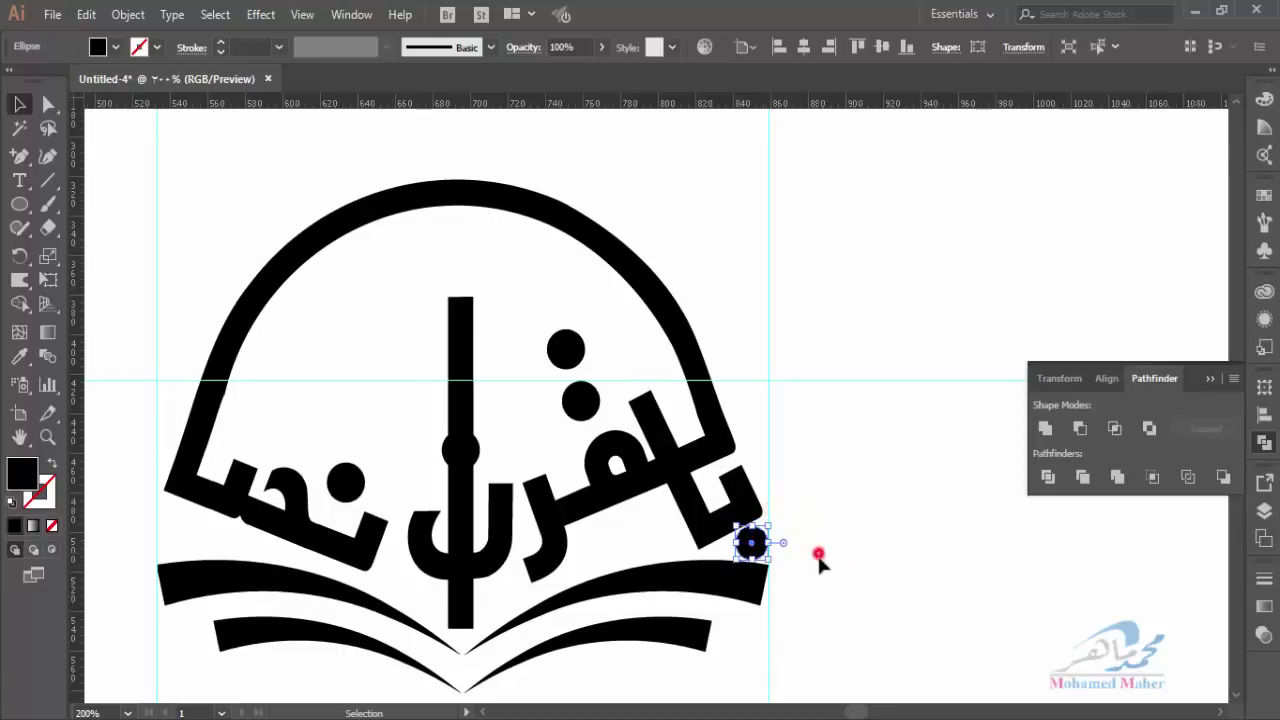
Copy a pair of dots to sit side by side beneath the leftmost letter
left_click(754, 556)
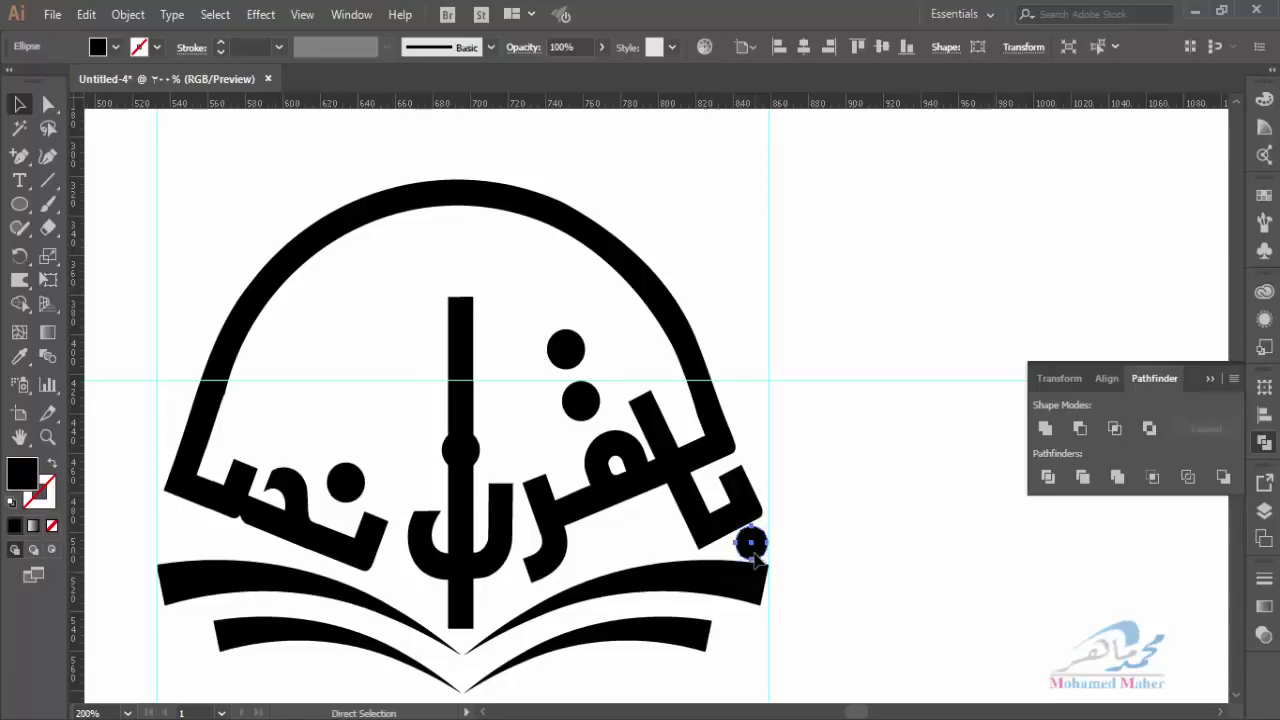
mouse_move(754, 558)
left_mouse_down("alt")
mouse_move(658, 420)
mouse_move(195, 540)
left_mouse_up("alt")
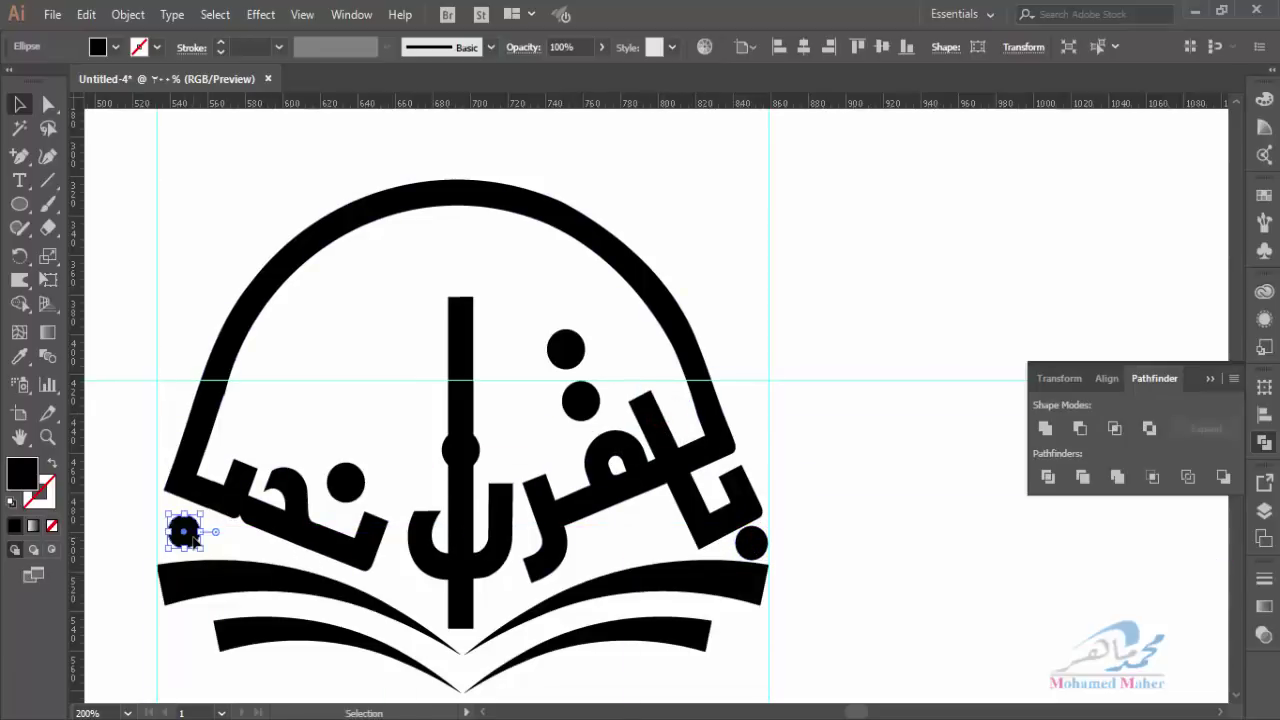
mouse_move(190, 536)
left_mouse_down("alt")
mouse_move(646, 414)
mouse_move(230, 545)
left_mouse_up("alt")
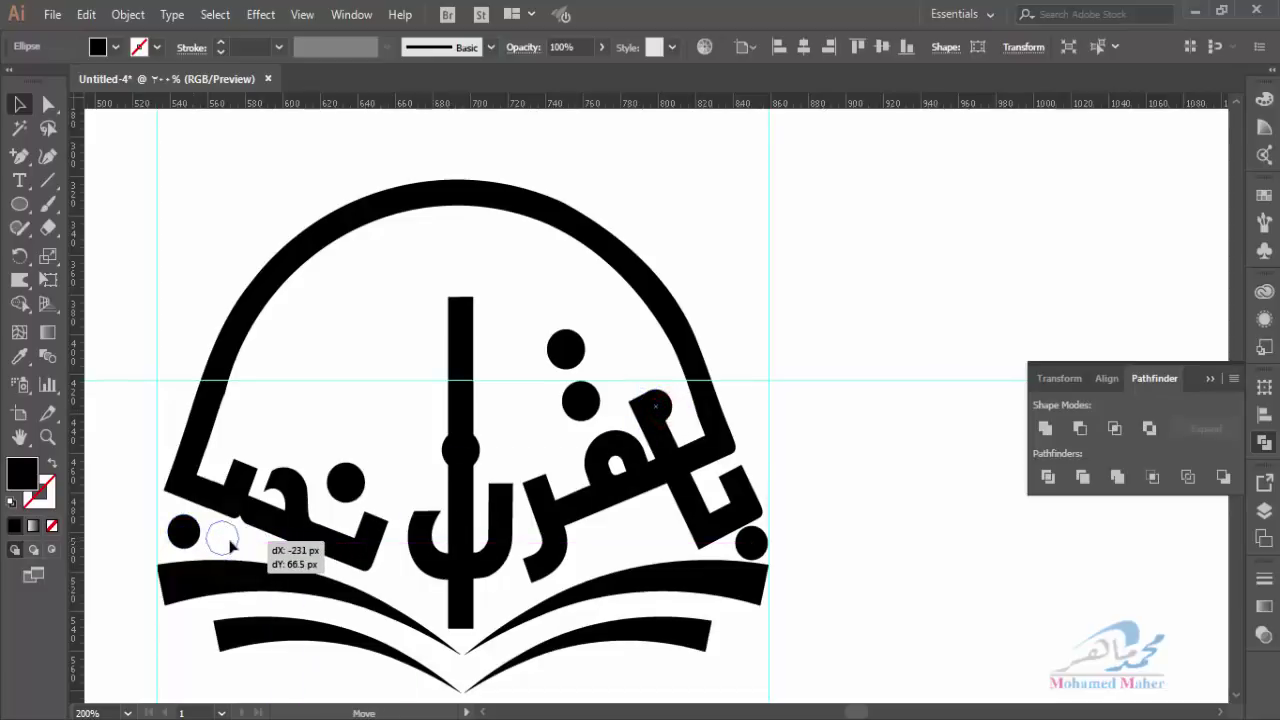
left_click_drag(230, 545, 230, 545)
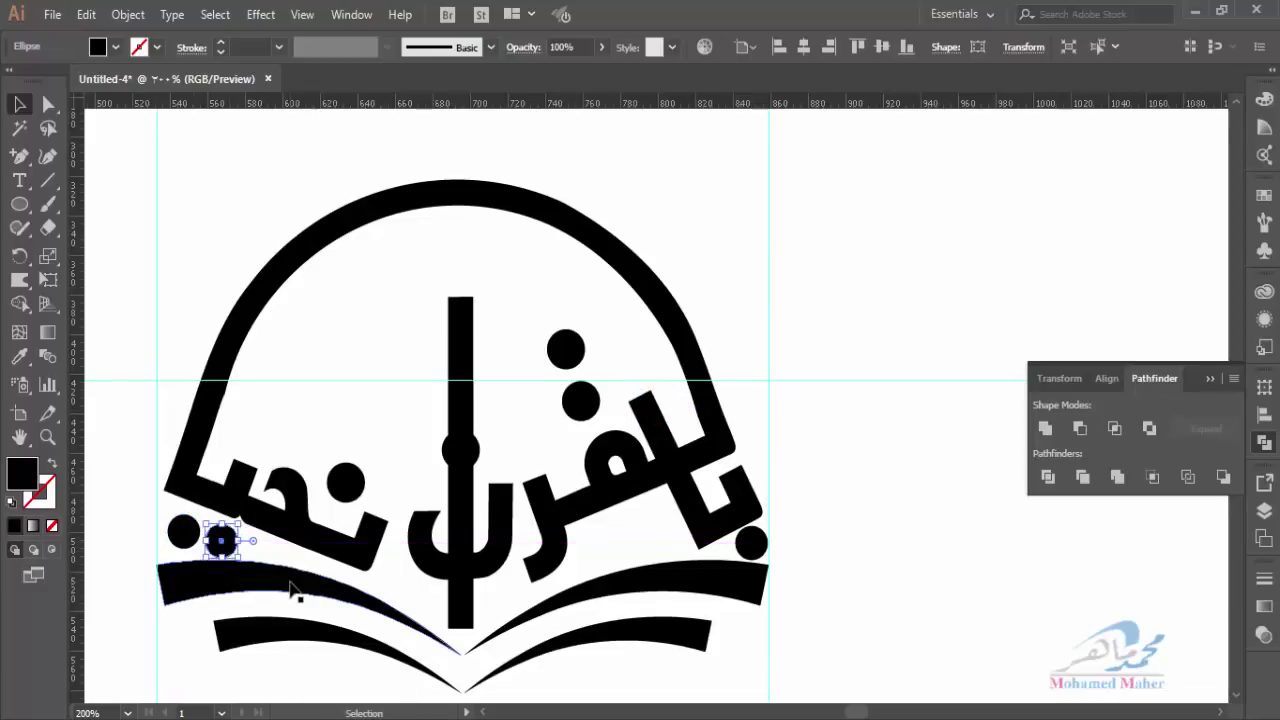
left_click(187, 538)
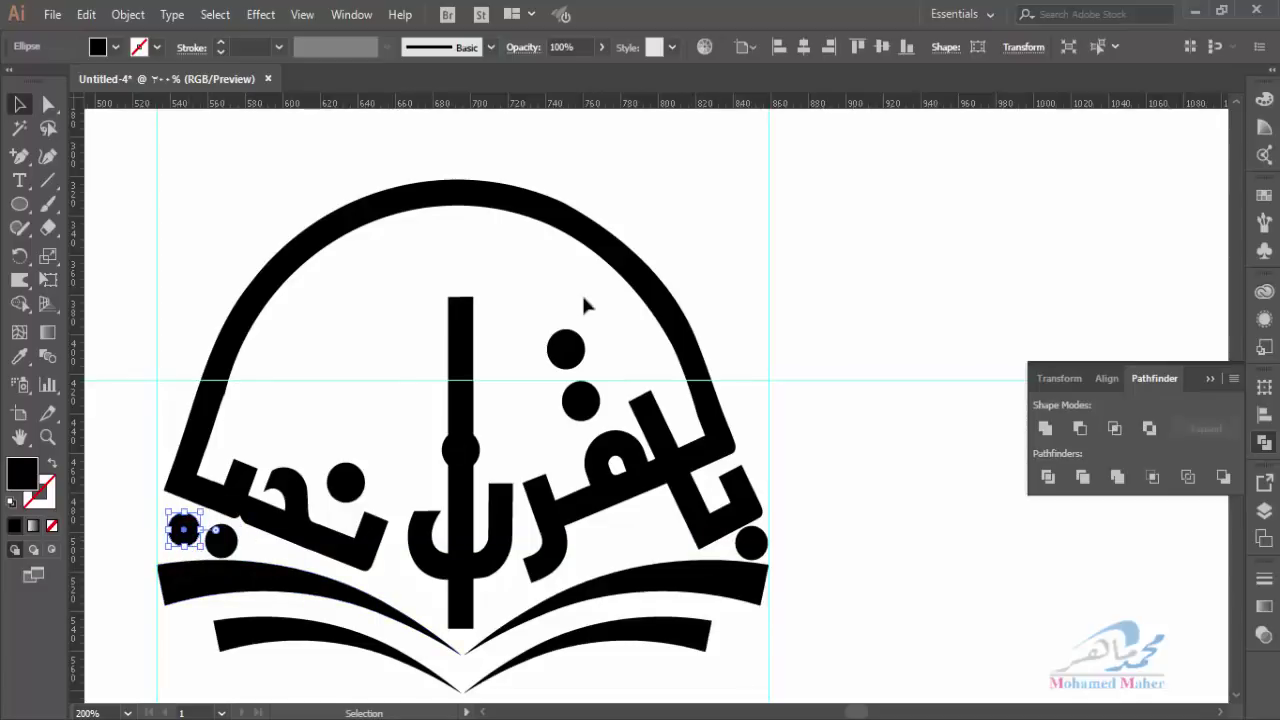
left_click(500, 440)
Minus Front an ellipse around the bar's dot to leave a thin gap in the central bar
key("l")
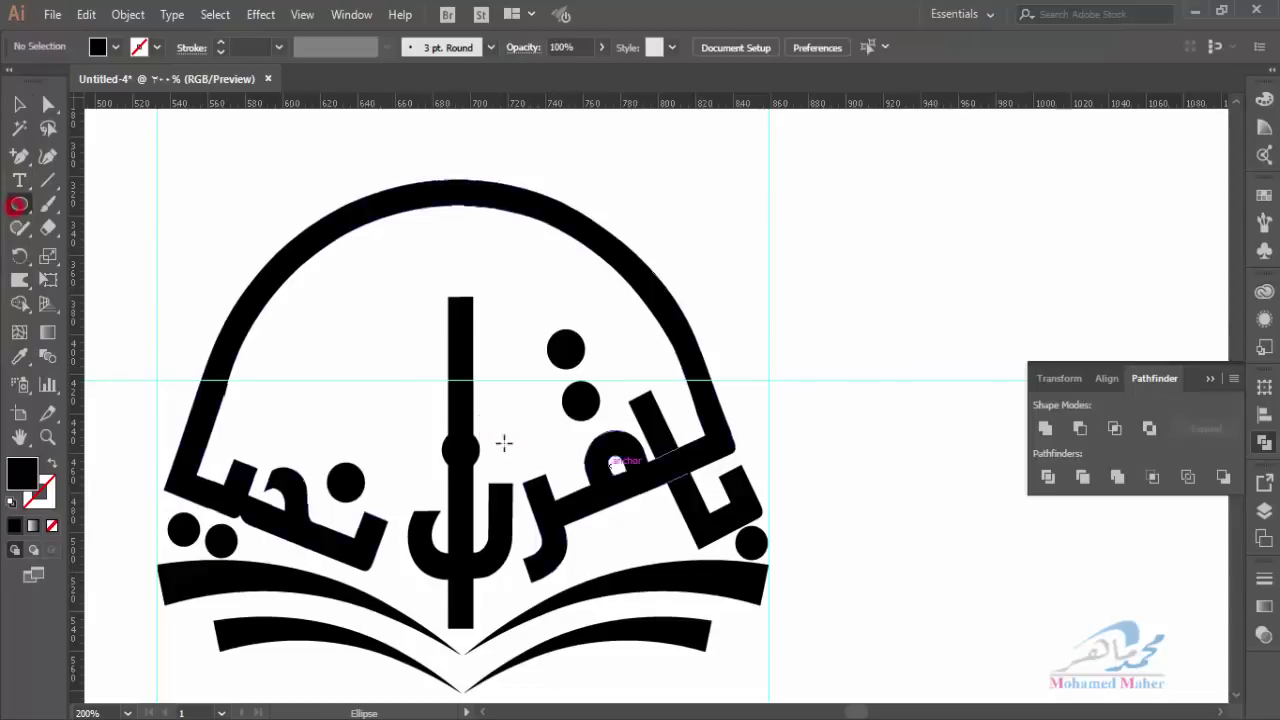
left_click_drag(437, 428, 483, 476)
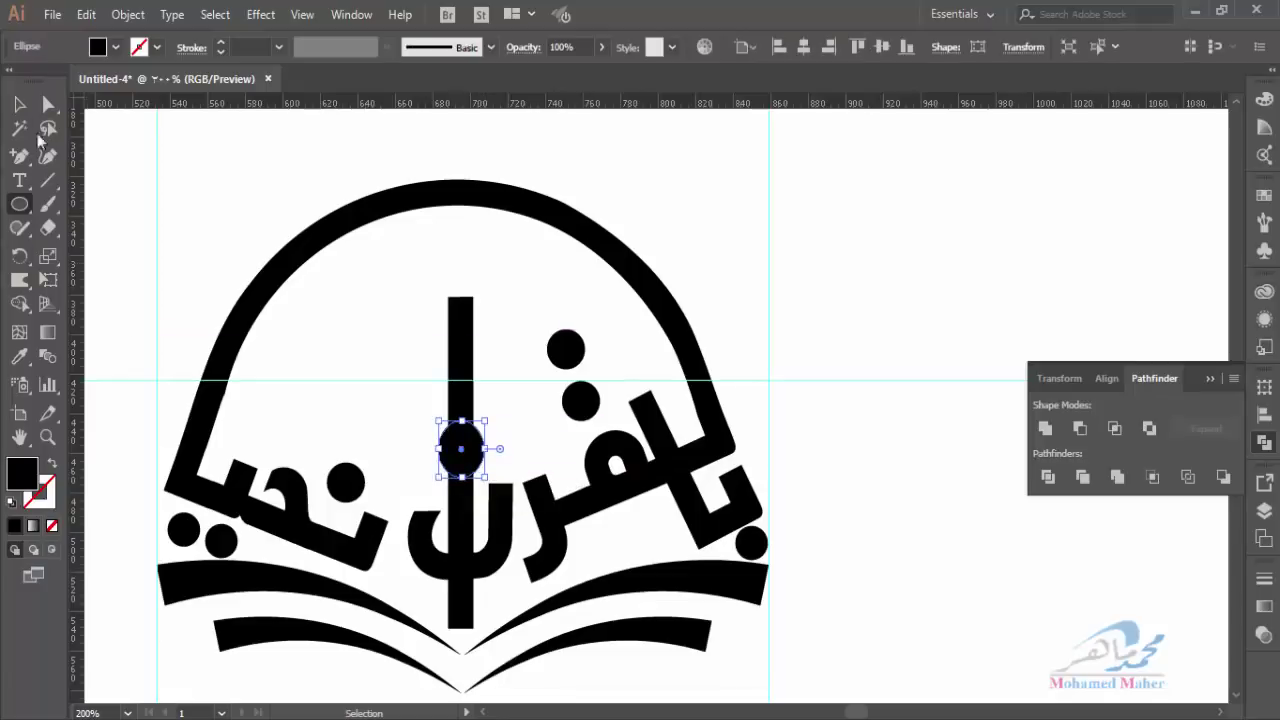
left_click(20, 105)
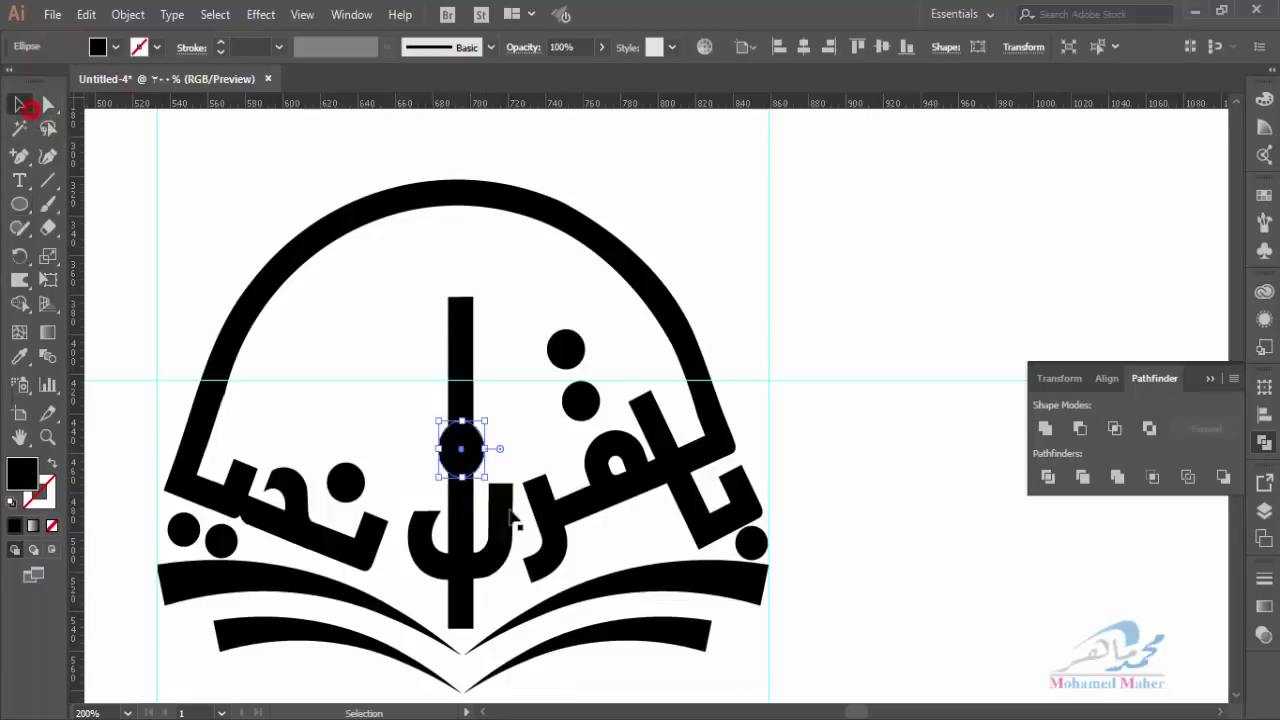
left_click(460, 528, "shift")
left_click(1084, 428)
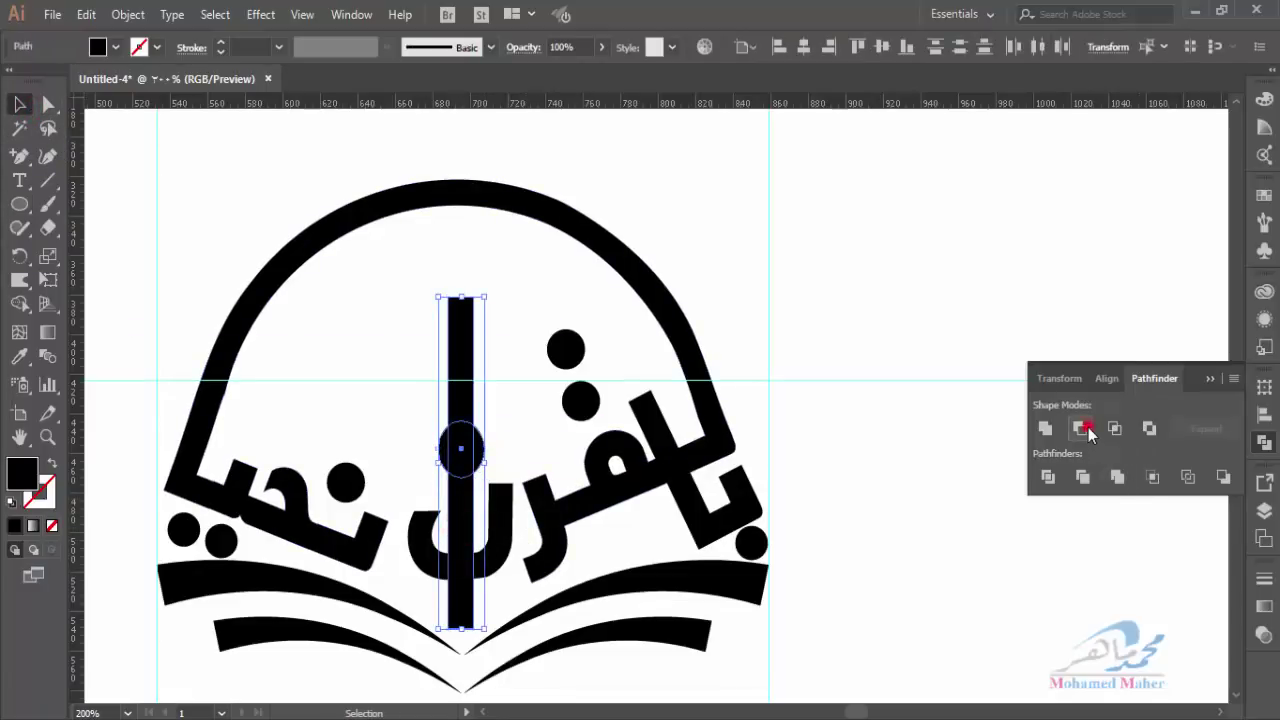
left_click(843, 300)
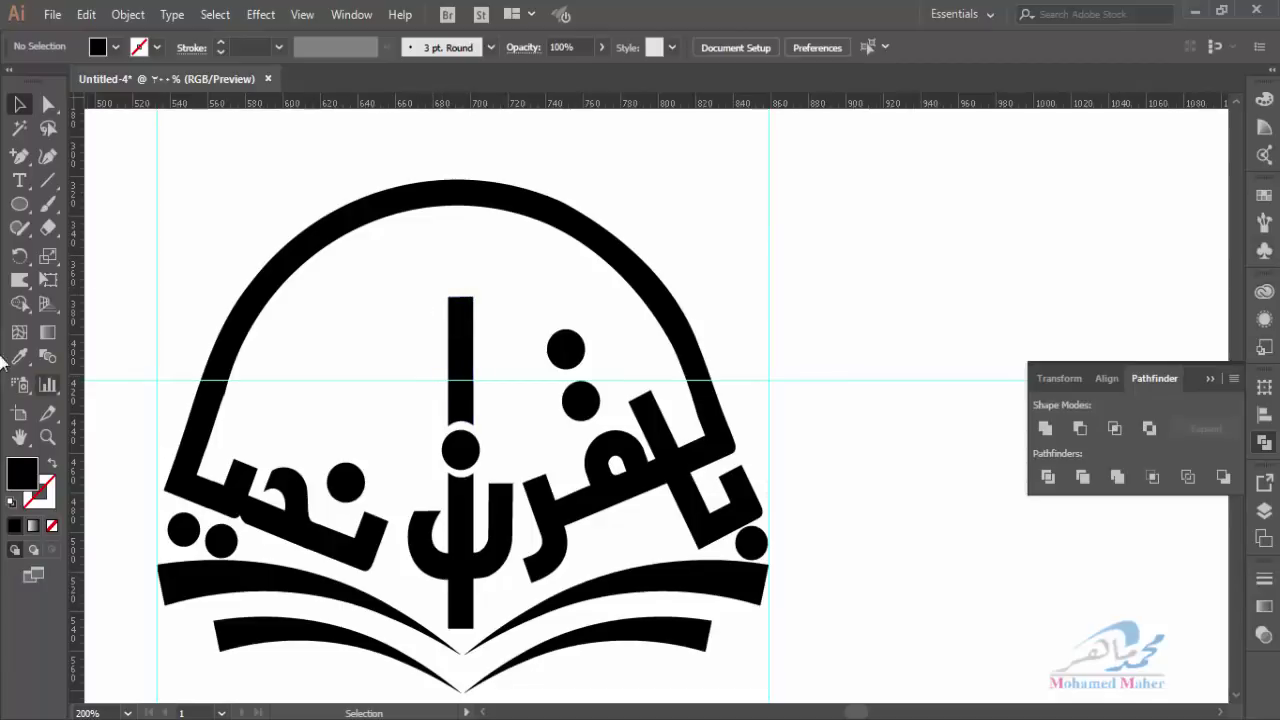
Type the Arabic letter 'آ' as a text object to the right of the logo
left_click(19, 180)
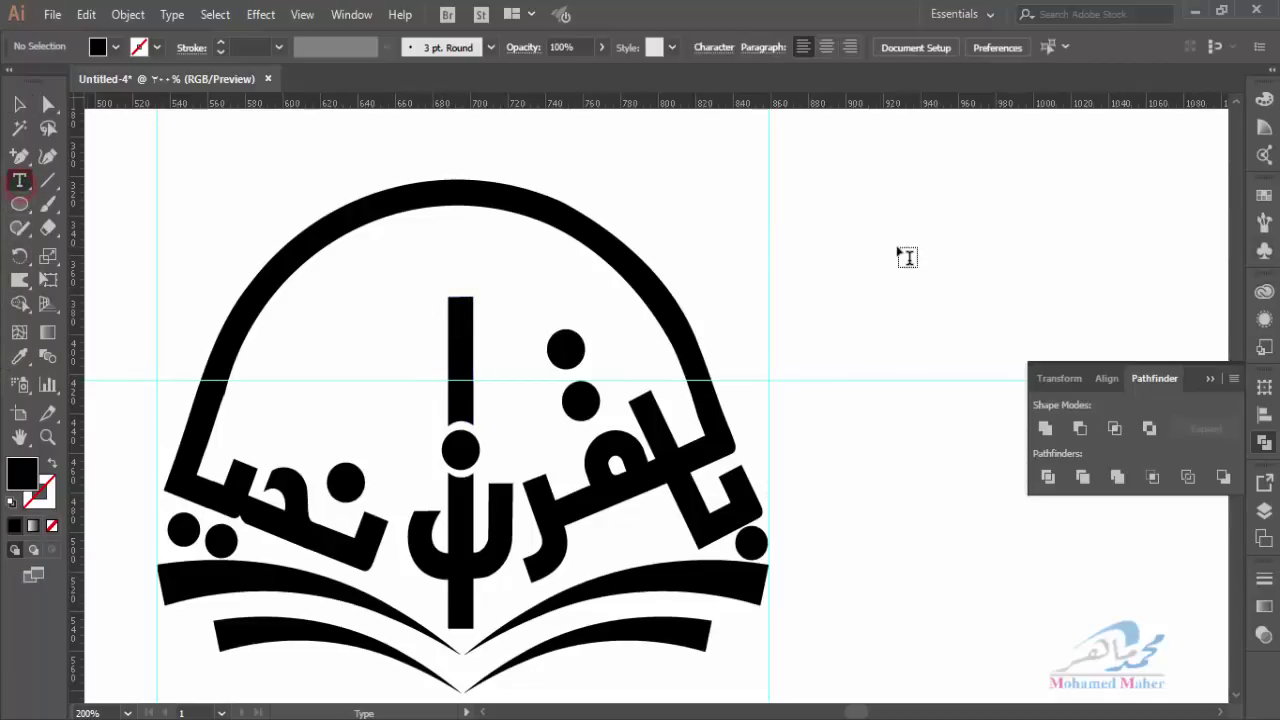
left_click(897, 248)
scroll(769, 345, "up", 3)
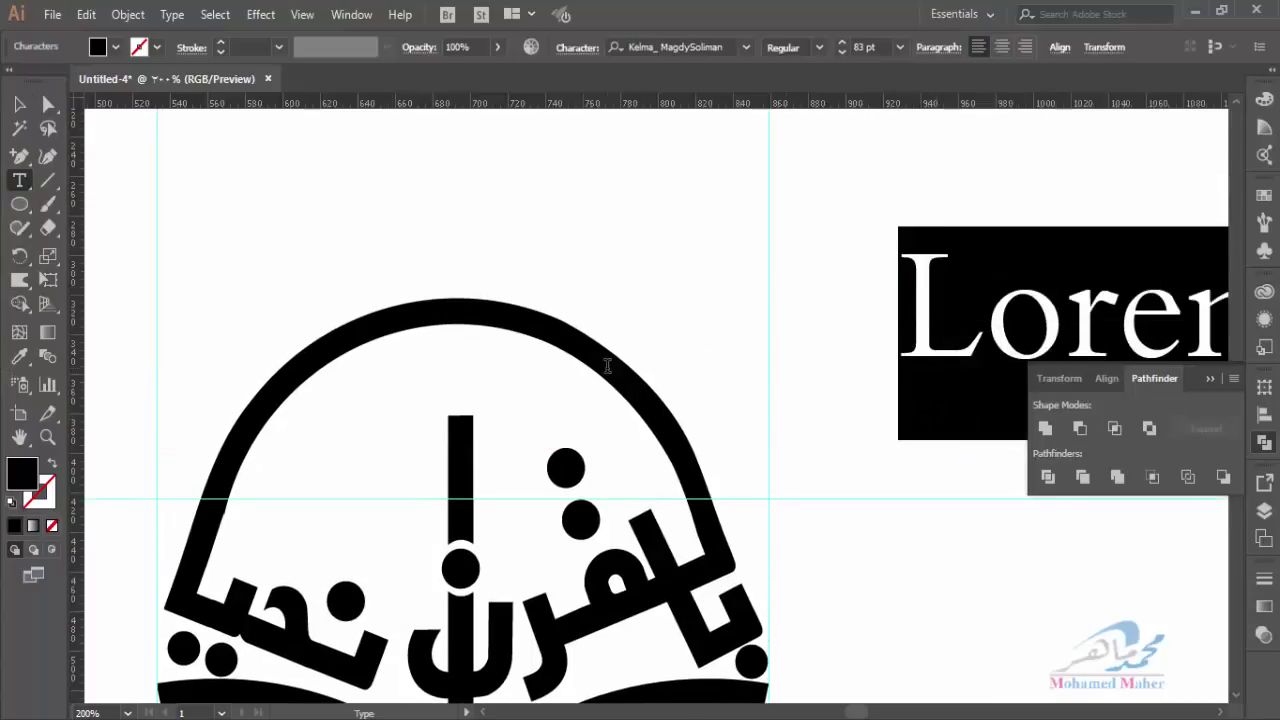
type("آ")
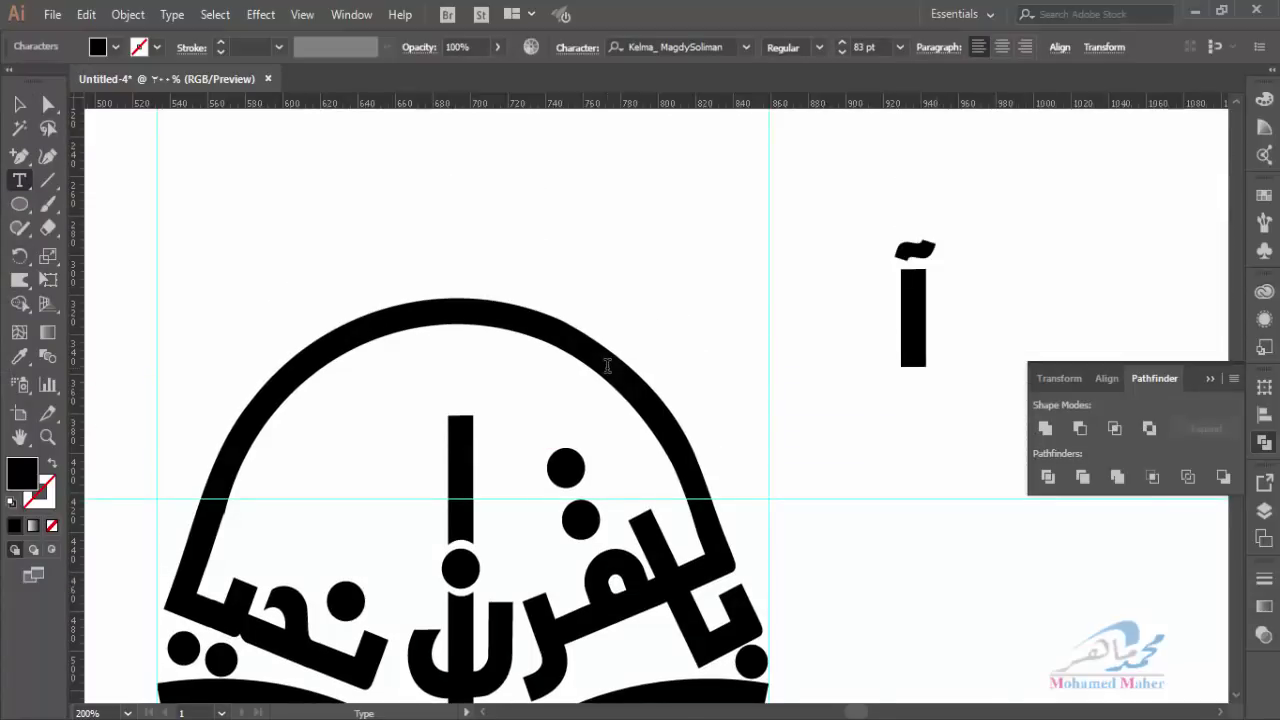
left_click(19, 104)
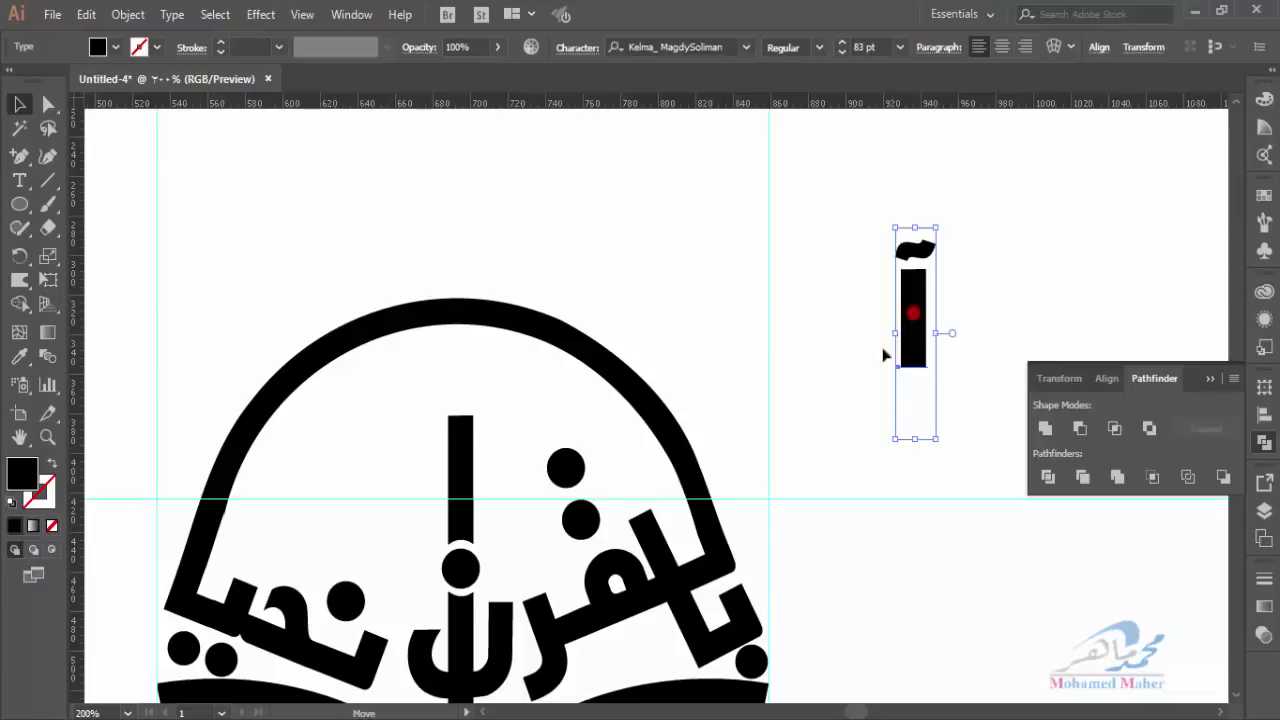
left_click_drag(912, 316, 862, 356)
Convert the letter to outlines, ungroup it and release its compound path
right_click(866, 373)
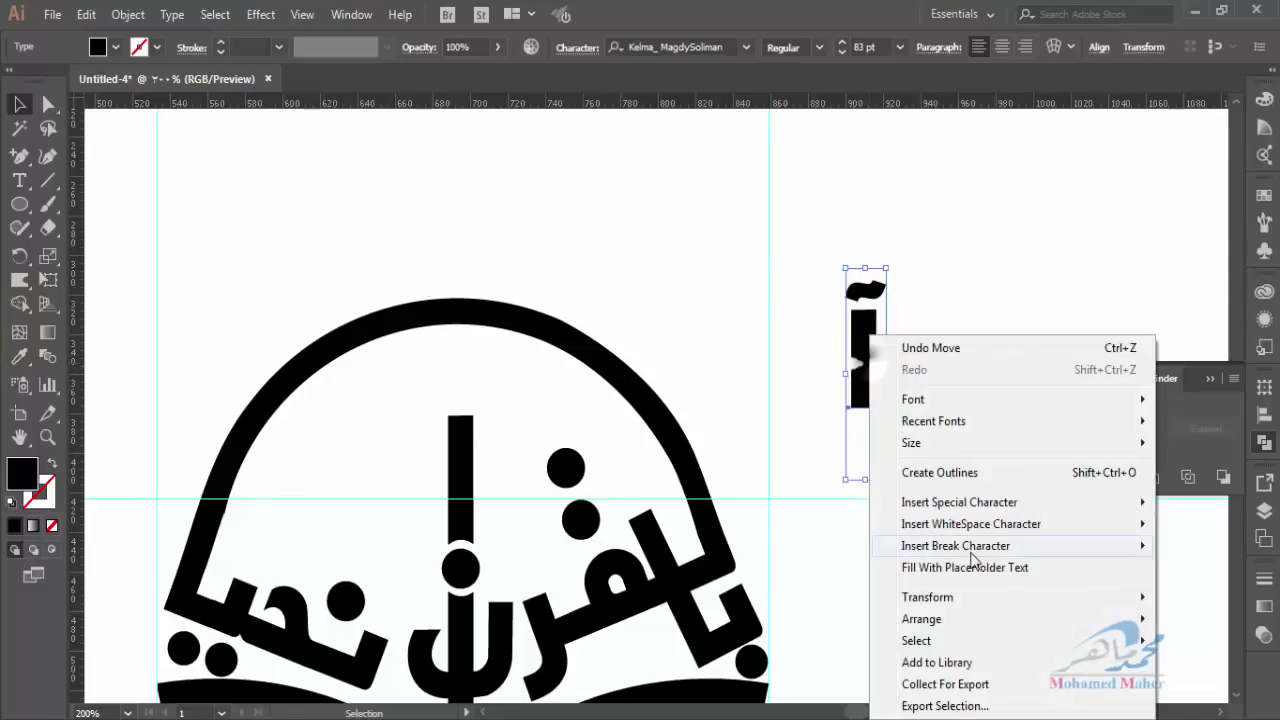
left_click(946, 477)
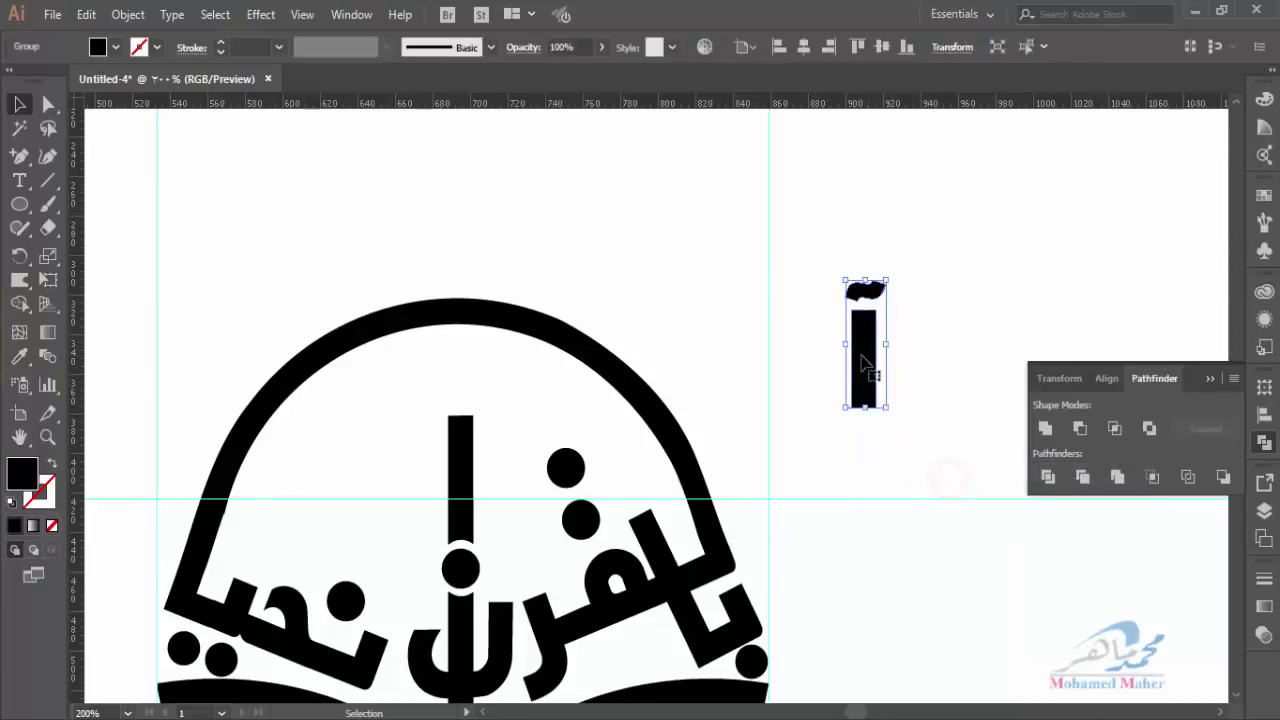
right_click(864, 352)
left_click(910, 505)
right_click(843, 318)
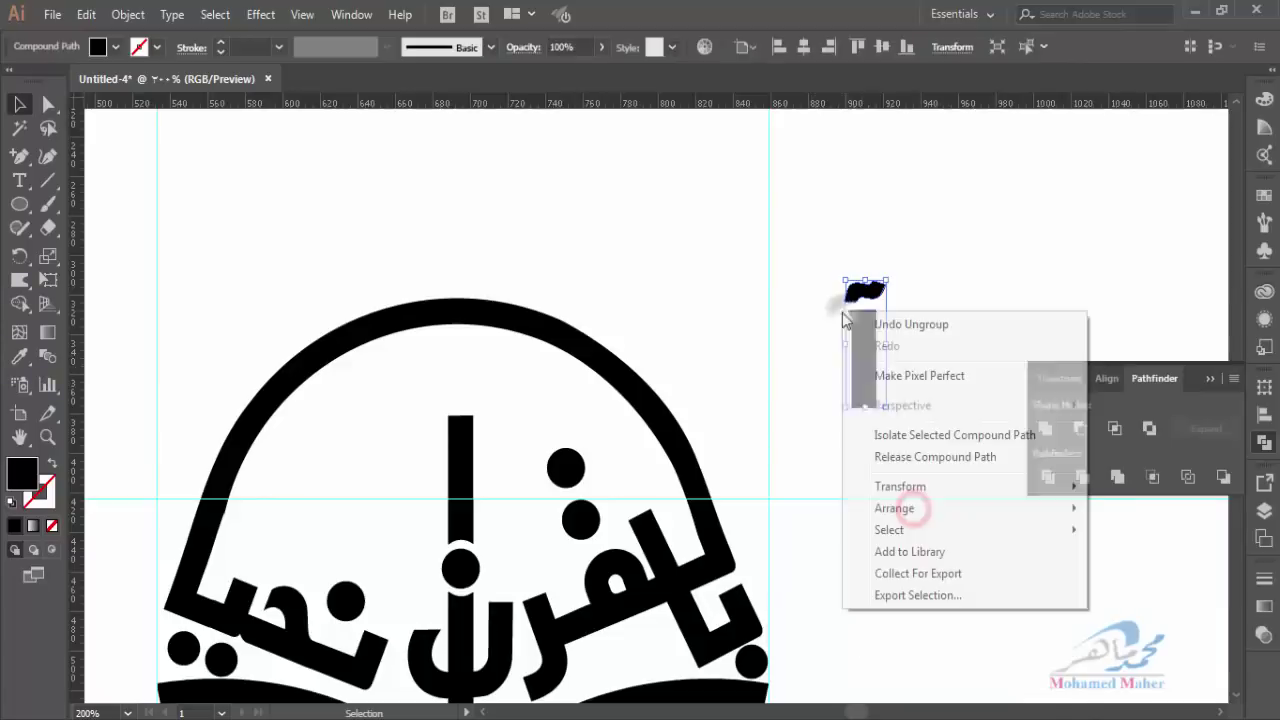
left_click(920, 457)
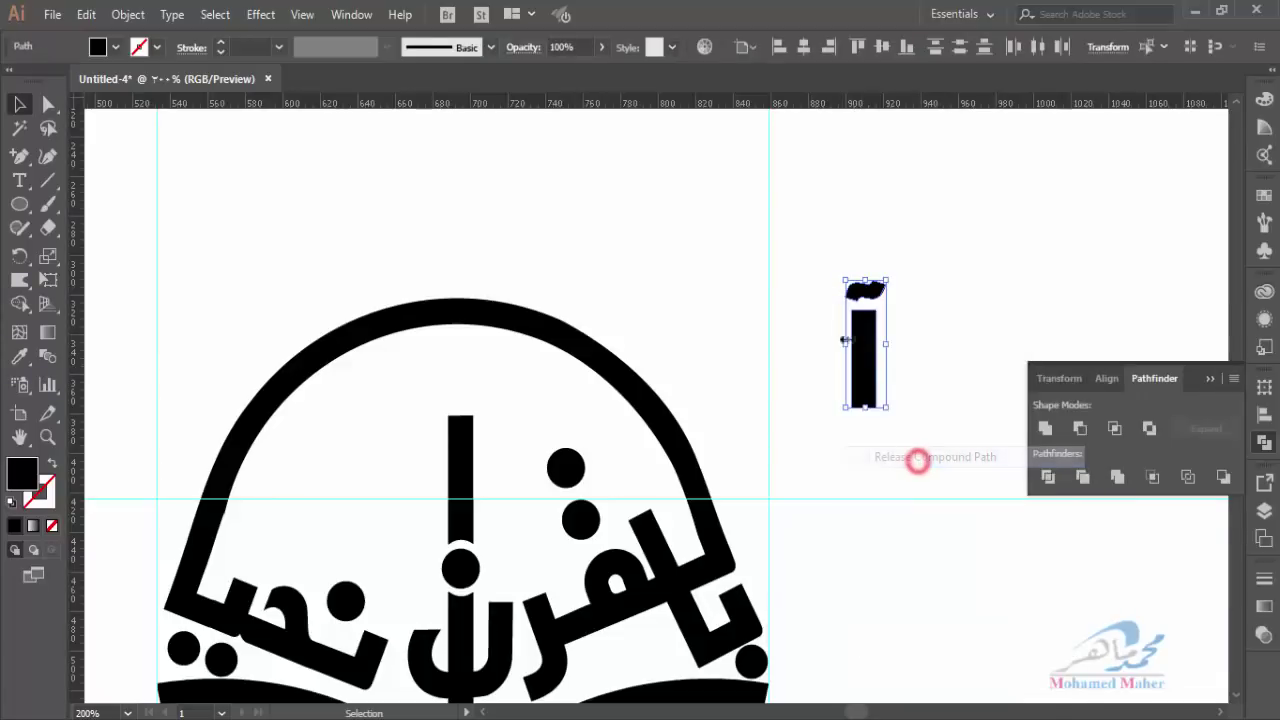
Move the madda mark atop the central alef bar and delete the leftover stem
left_click(820, 318)
mouse_move(866, 292)
left_mouse_down()
mouse_move(640, 330)
mouse_move(480, 390)
left_mouse_up()
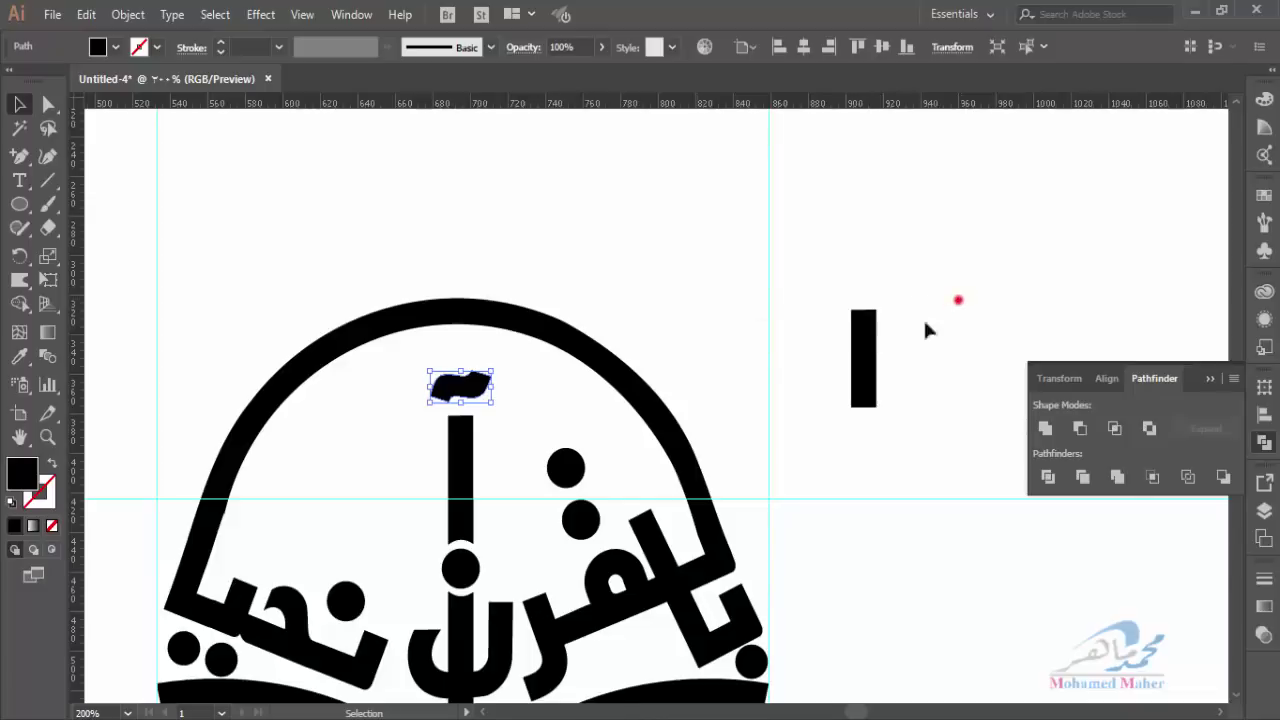
left_click_drag(958, 298, 844, 406)
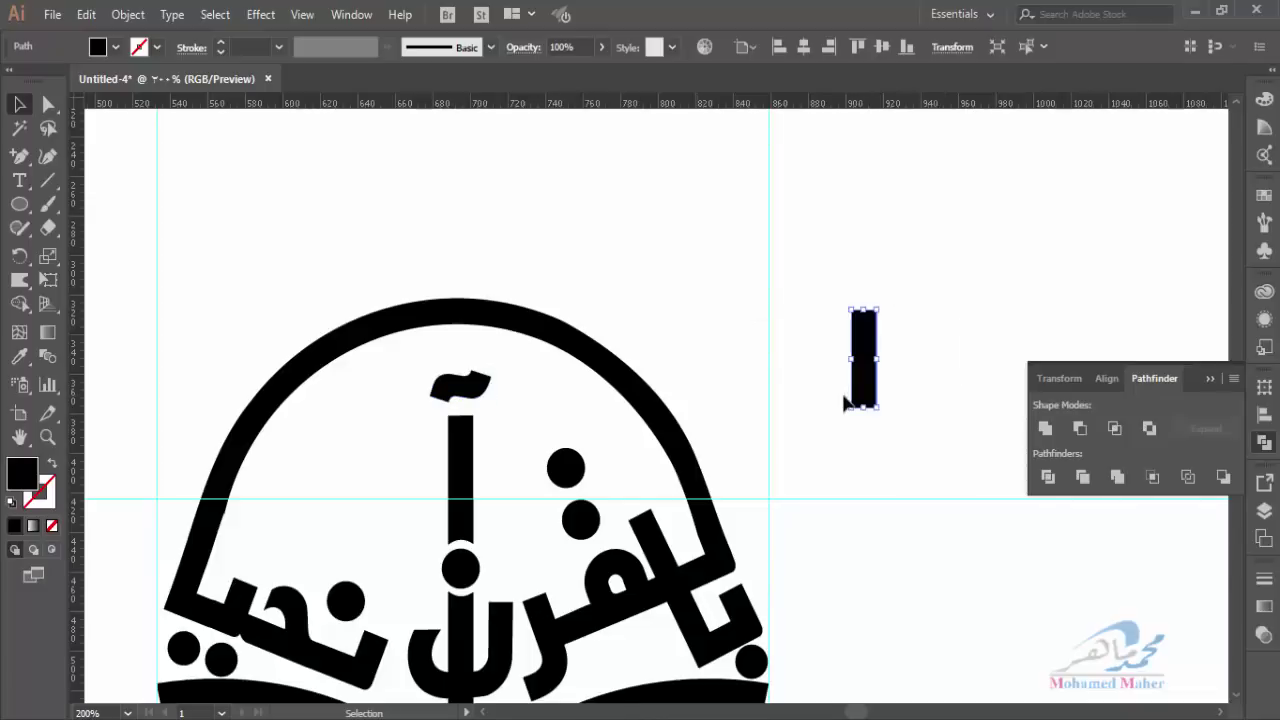
key("Delete")
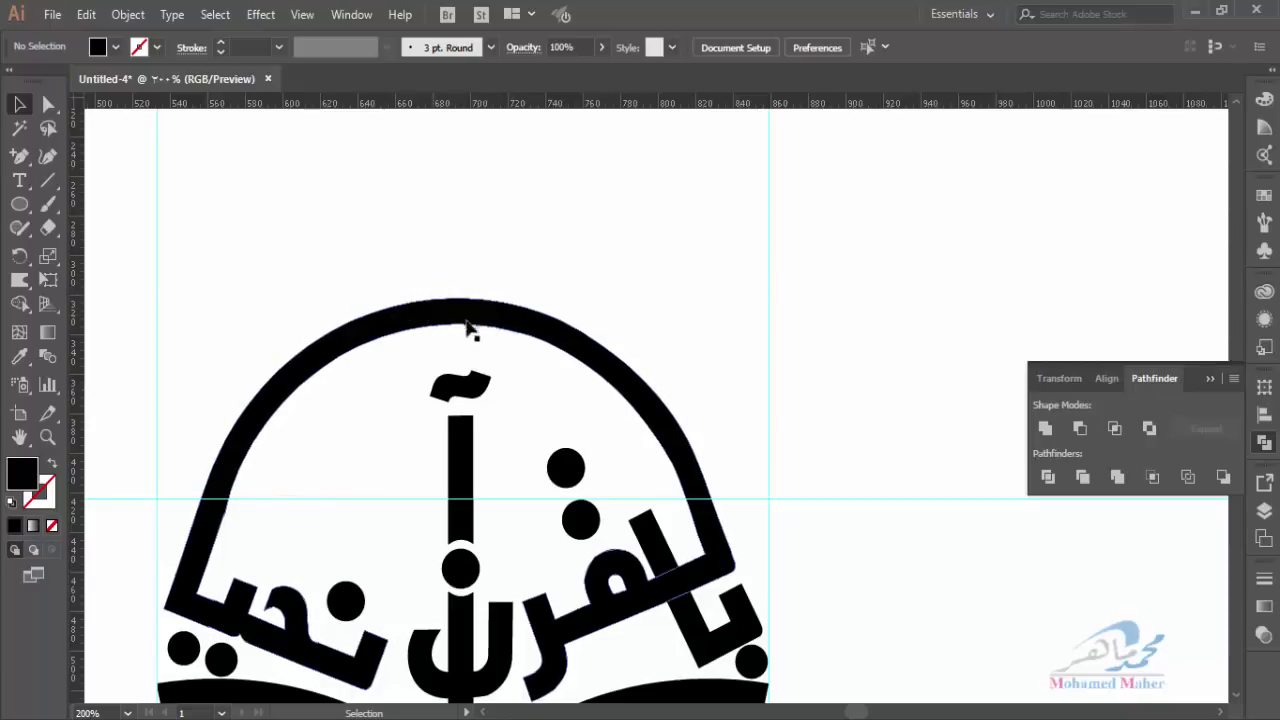
Make a crescent by subtracting an offset dark indigo copy from a circle
left_click(18, 206)
left_click_drag(820, 265, 934, 386)
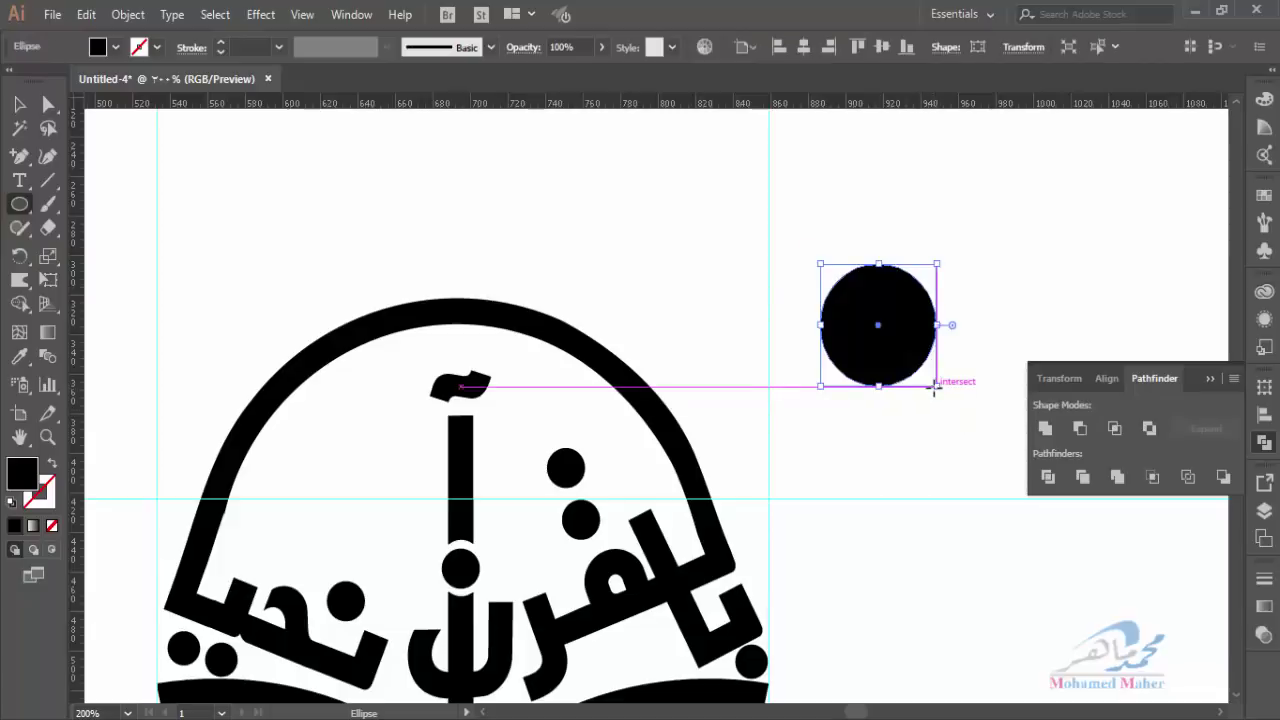
key("ctrl")
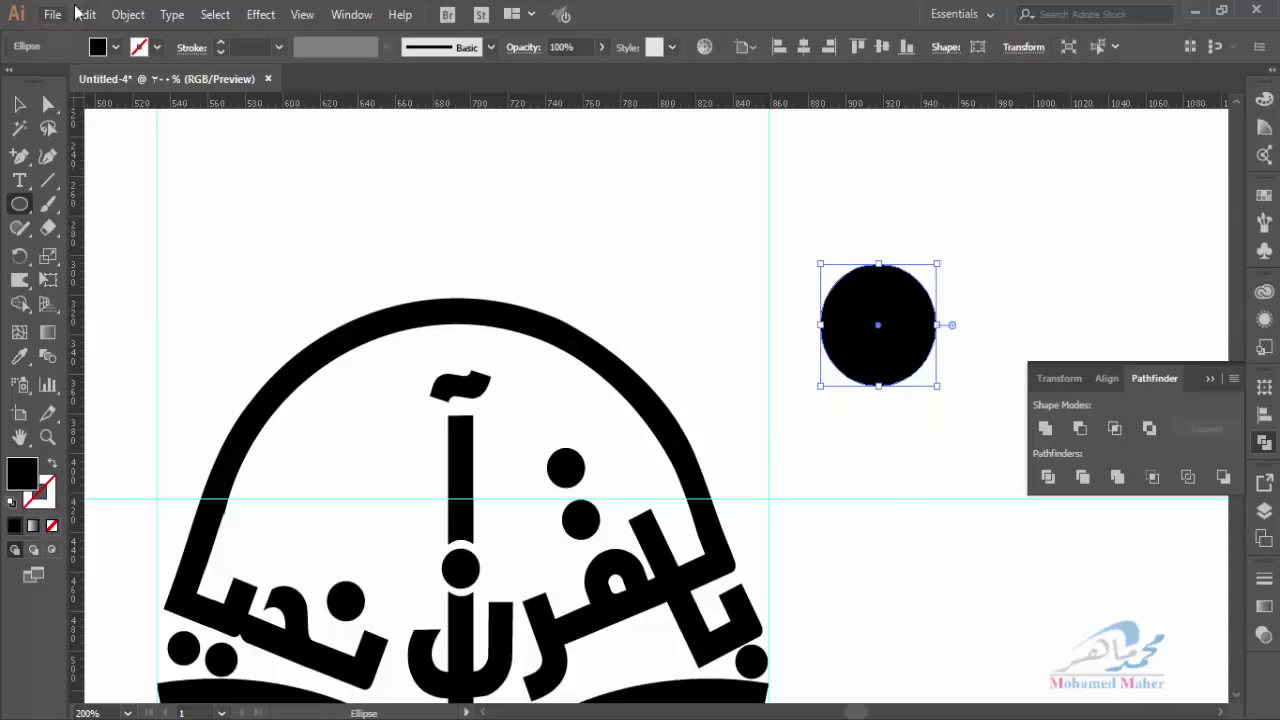
left_click(114, 48)
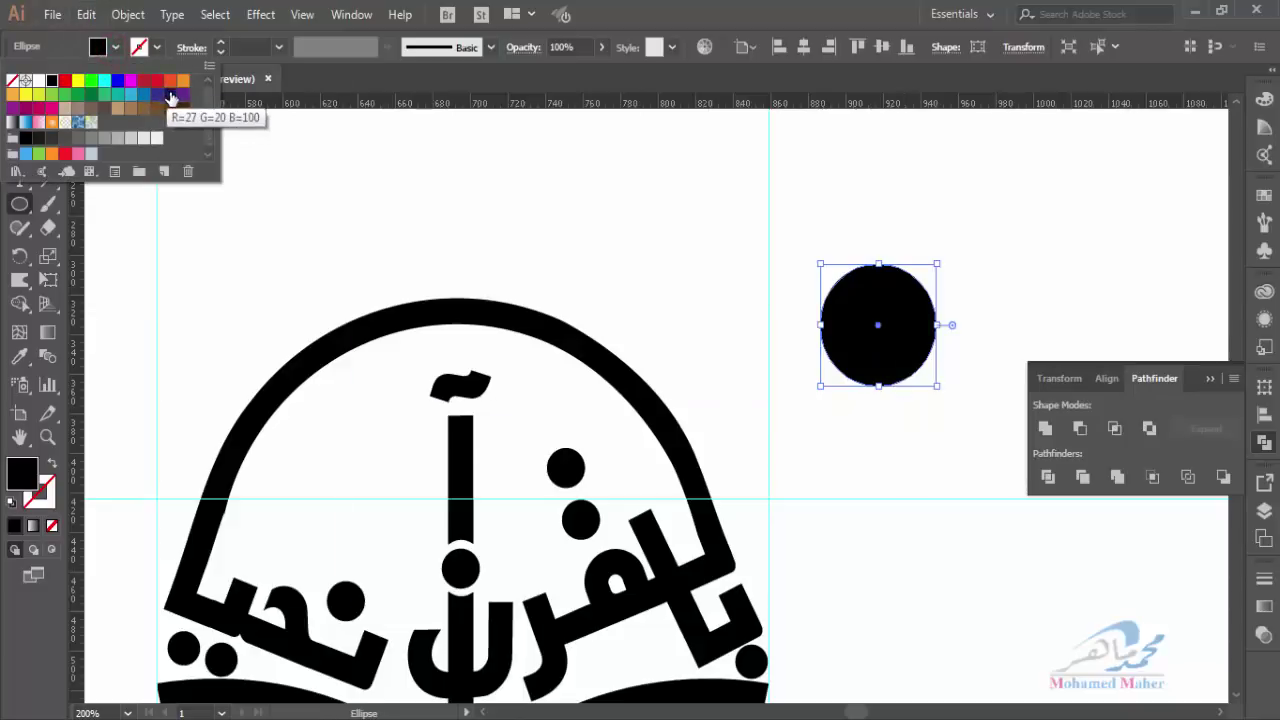
left_click(177, 108)
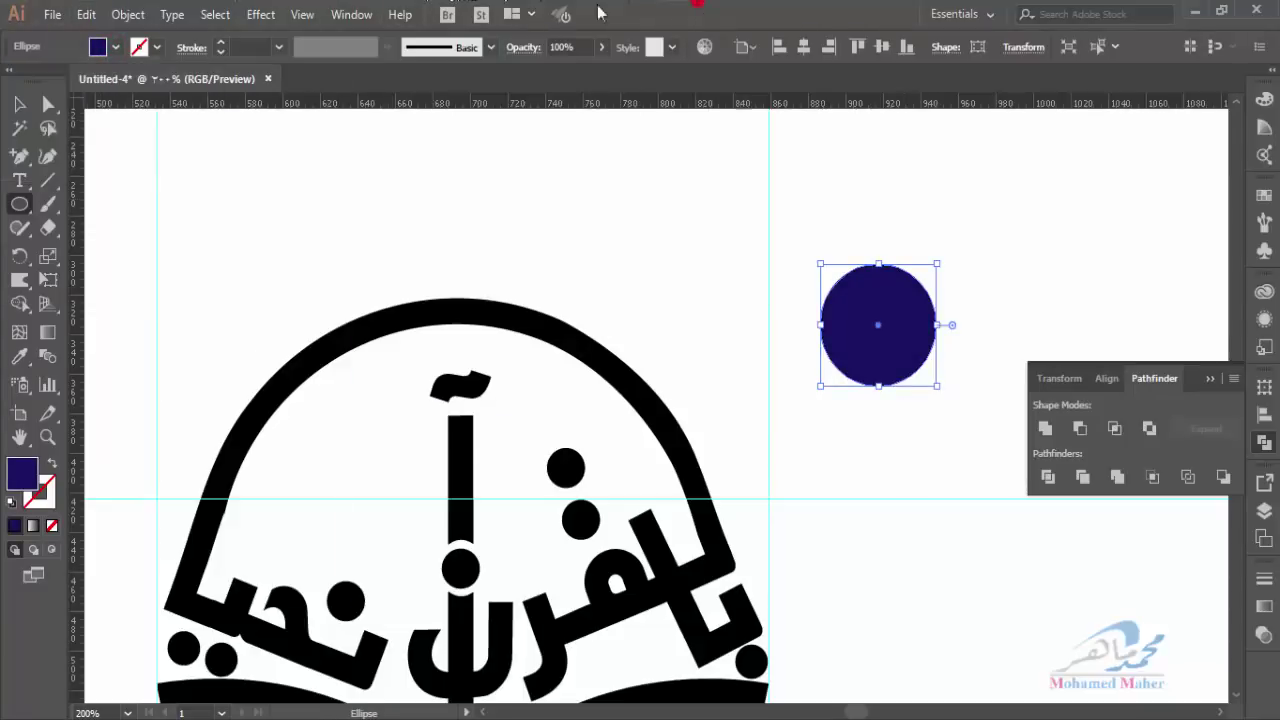
left_click(20, 103)
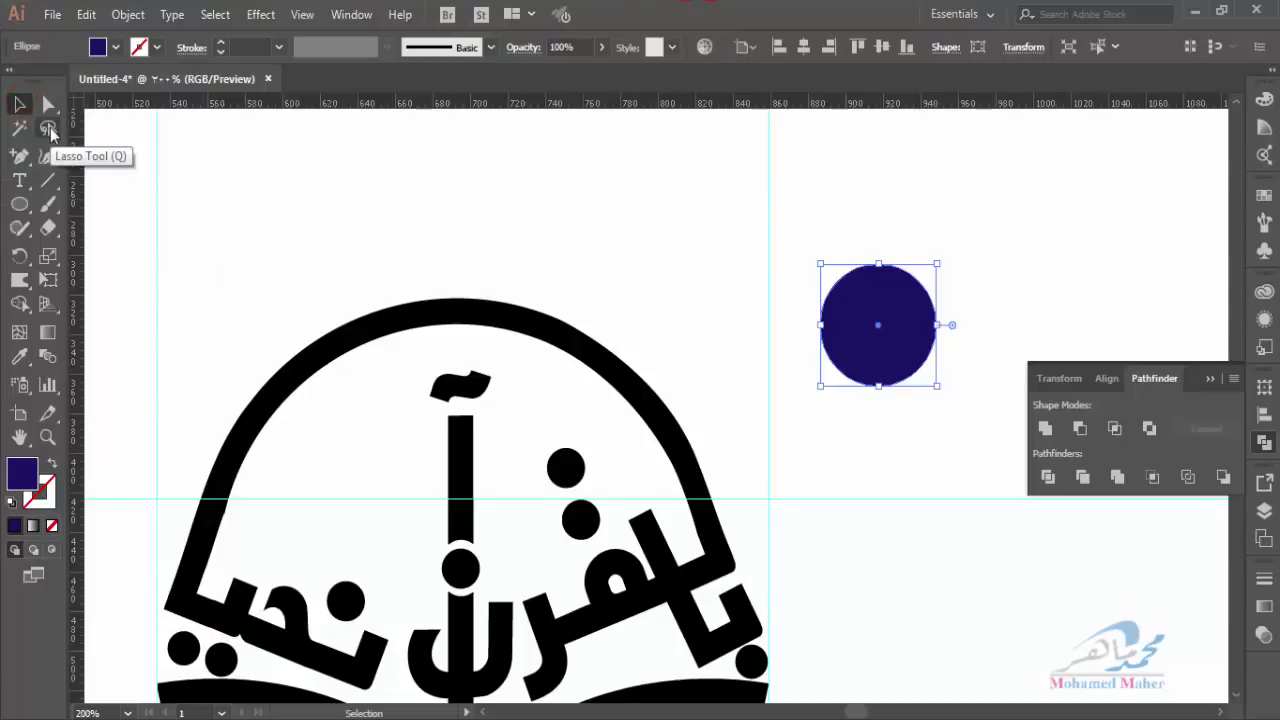
key("Right")
key("Right")
key("Right")
key("Right")
key("Right")
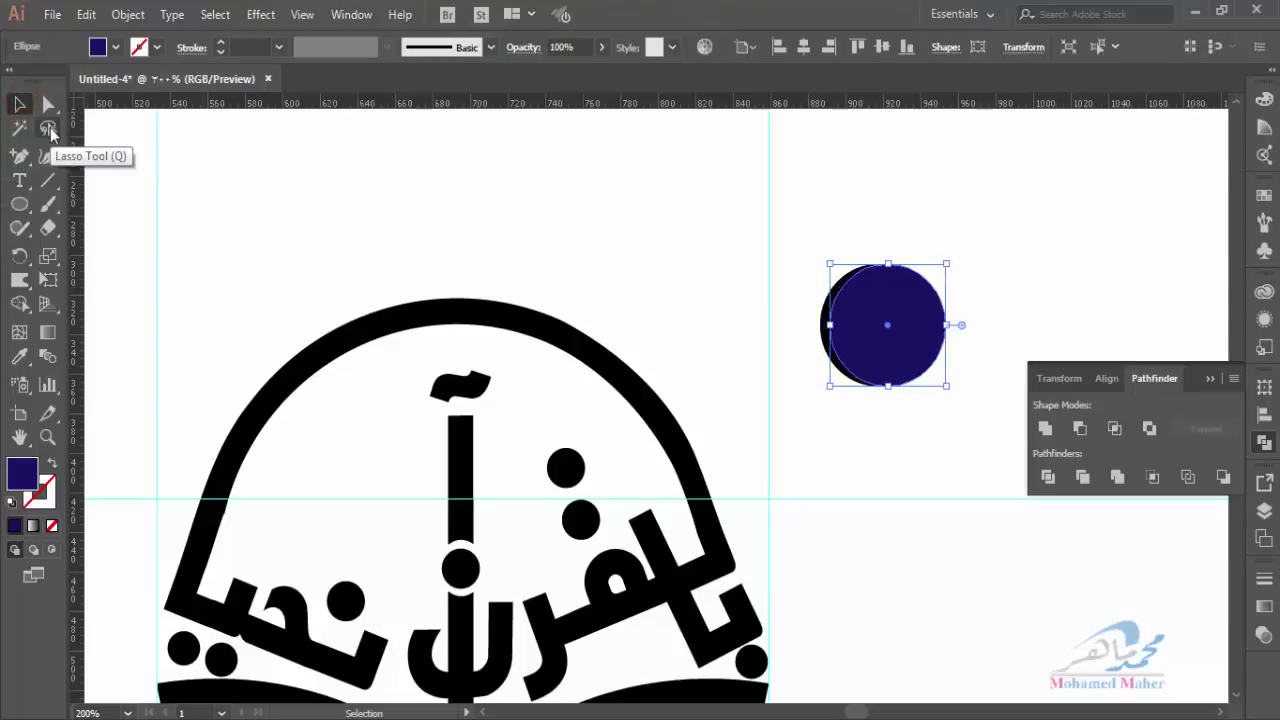
key("Right")
key("Right")
key("Right")
key("Right")
key("Right")
key("Right")
key("Right")
key("Right")
key("Right")
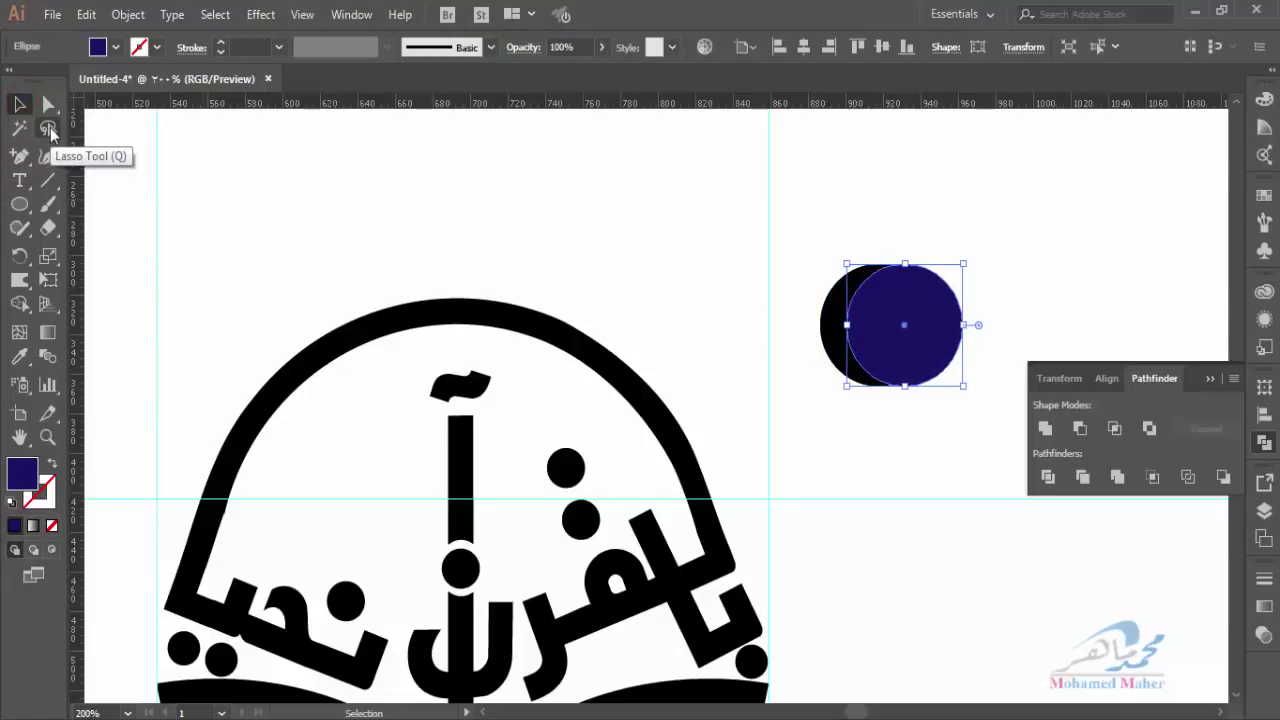
left_click(841, 478)
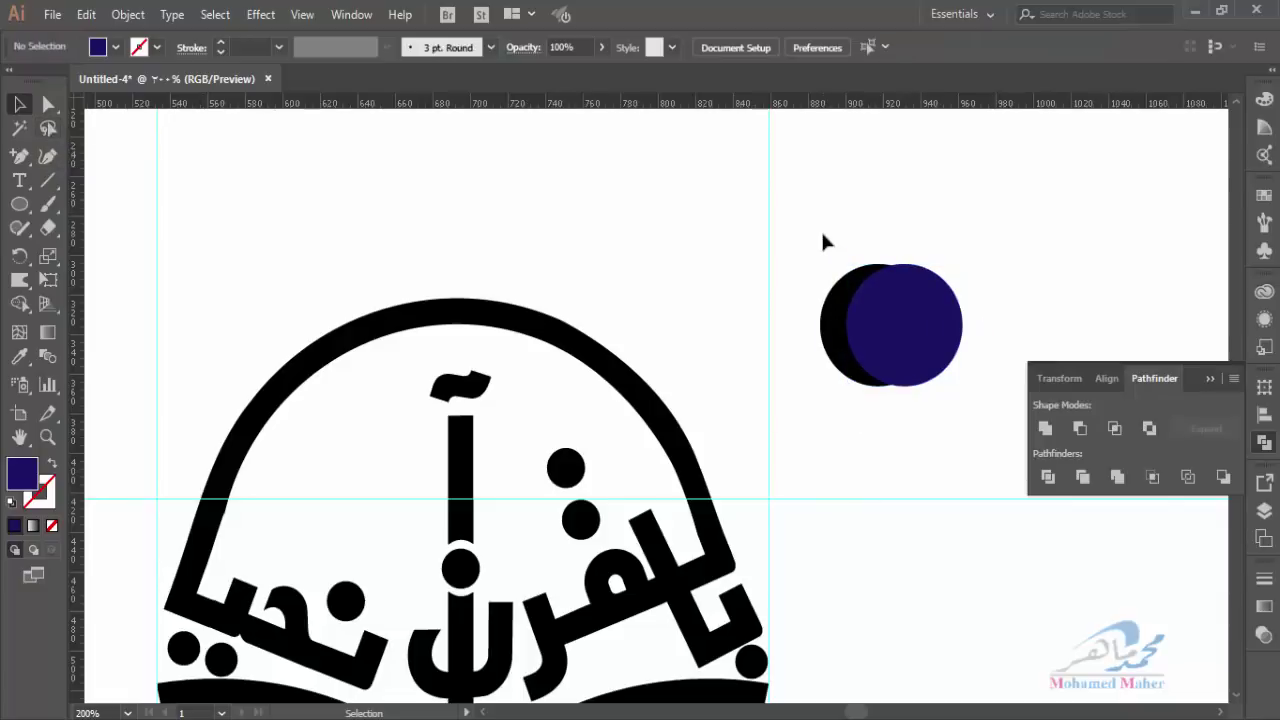
left_click_drag(822, 233, 988, 436)
left_click(1082, 429)
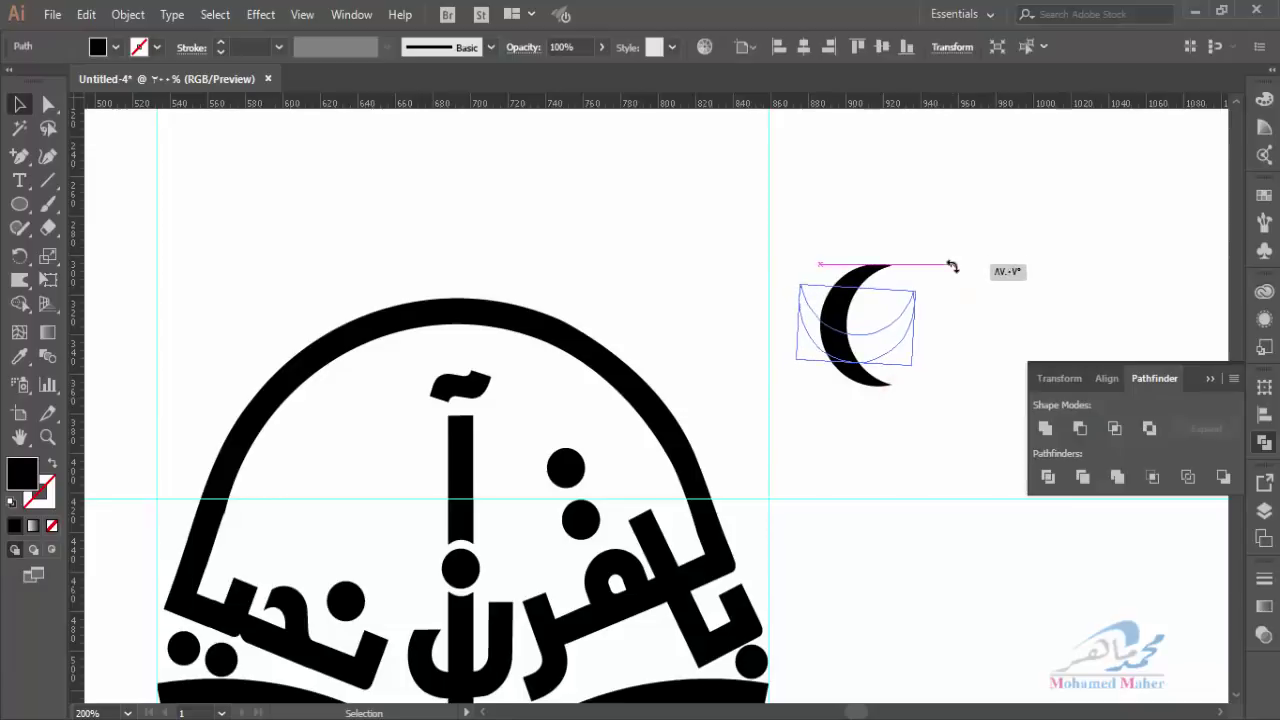
Narrow, tilt and place the crescent atop the arch, then Unite them
mouse_move(899, 395)
left_mouse_down()
mouse_move(908, 354)
mouse_move(705, 349)
mouse_move(403, 258)
left_mouse_up()
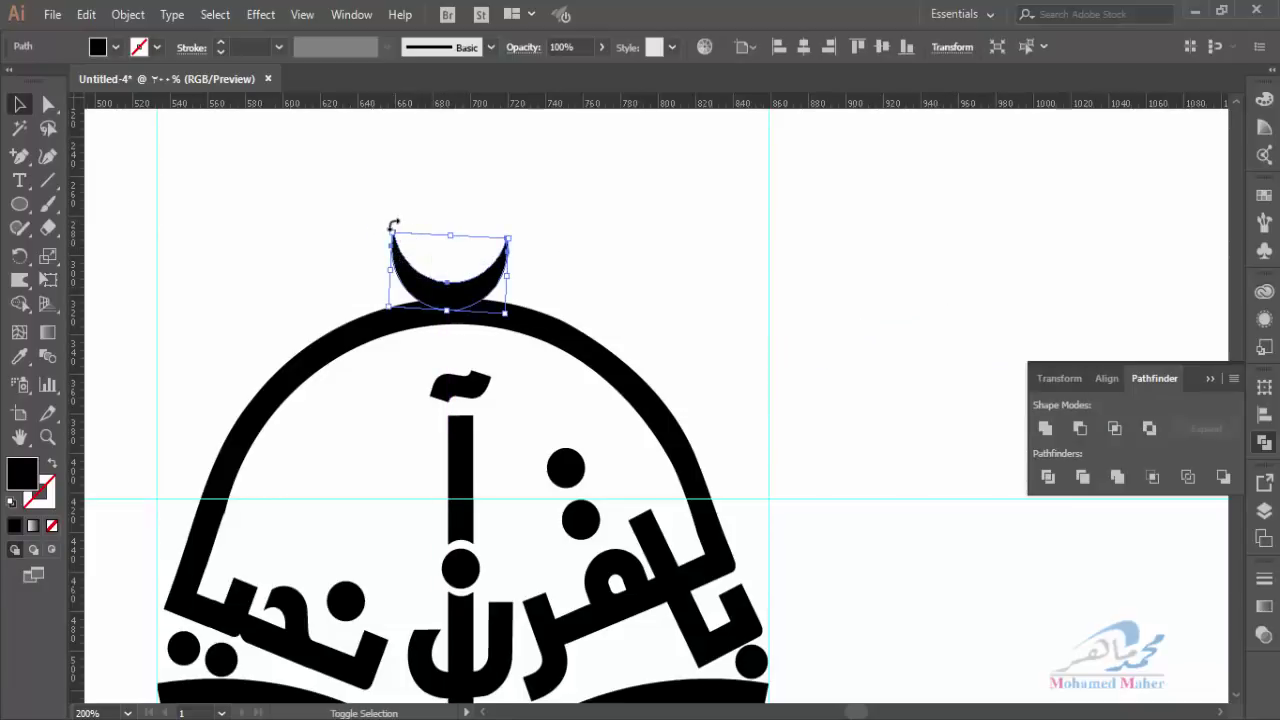
left_click_drag(391, 234, 418, 253)
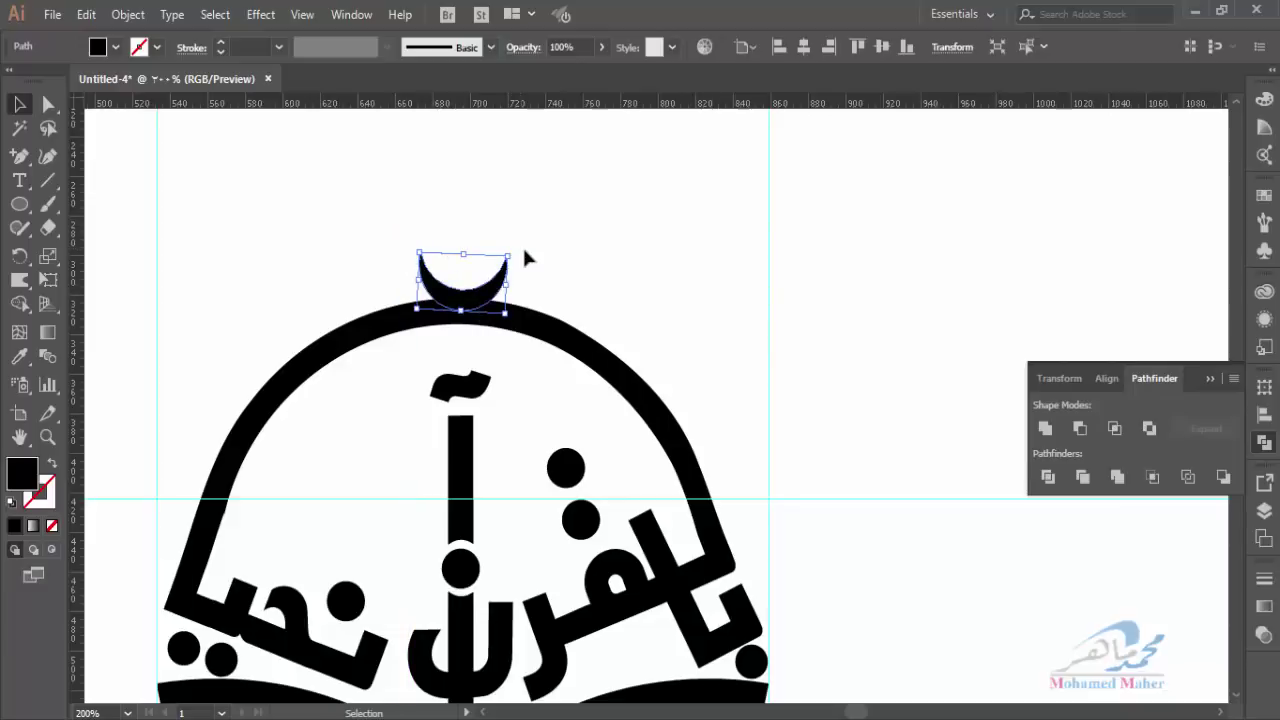
left_click_drag(527, 258, 517, 251)
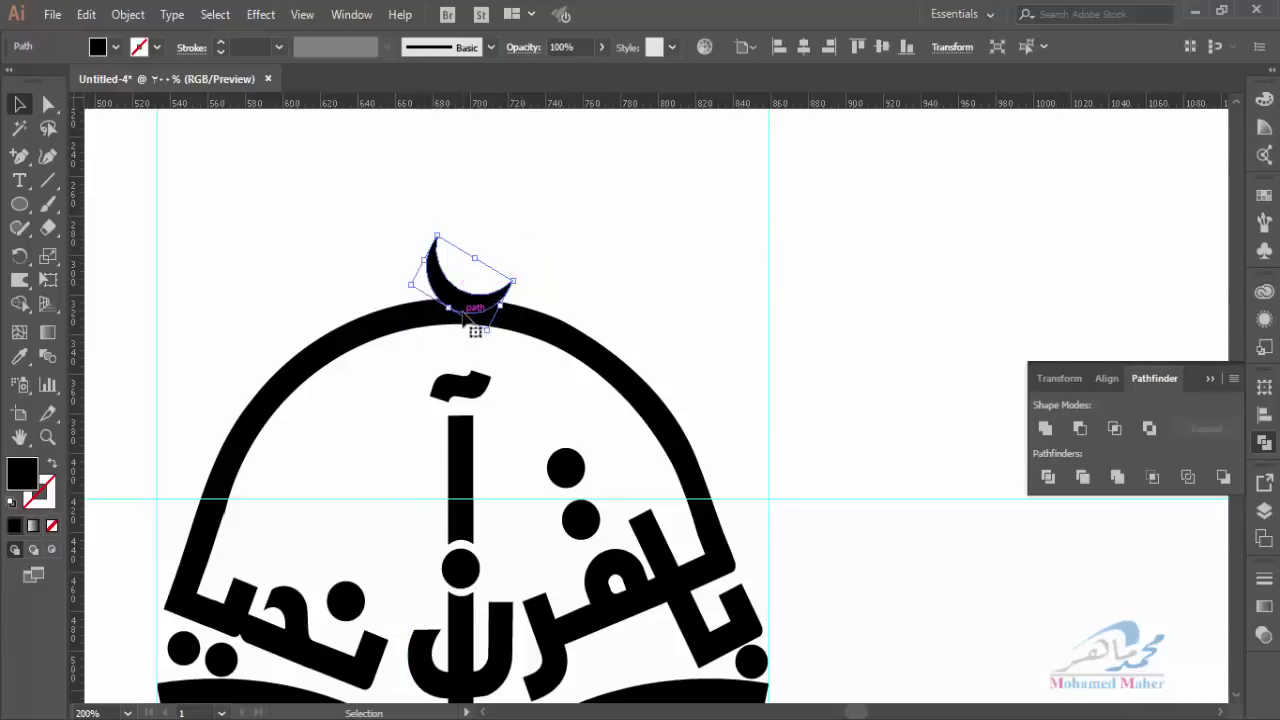
left_click_drag(475, 330, 467, 322)
left_click(551, 281)
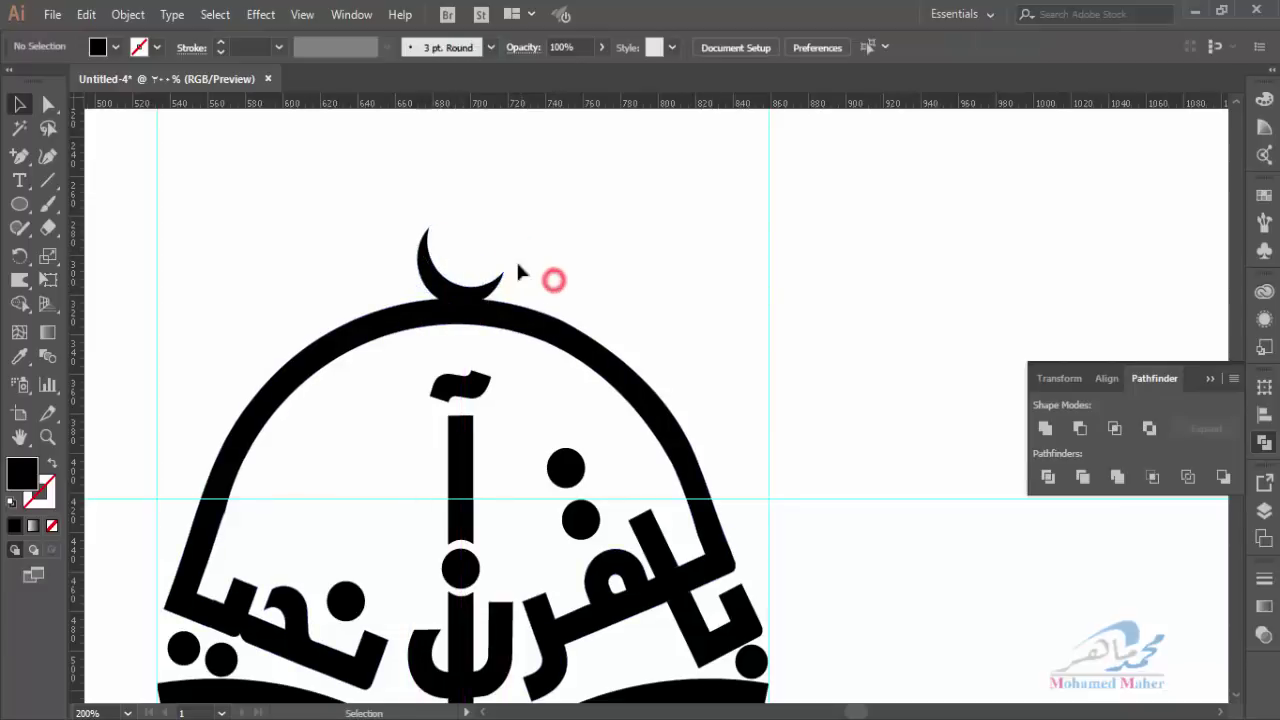
left_click_drag(540, 242, 450, 330)
left_click(1045, 429)
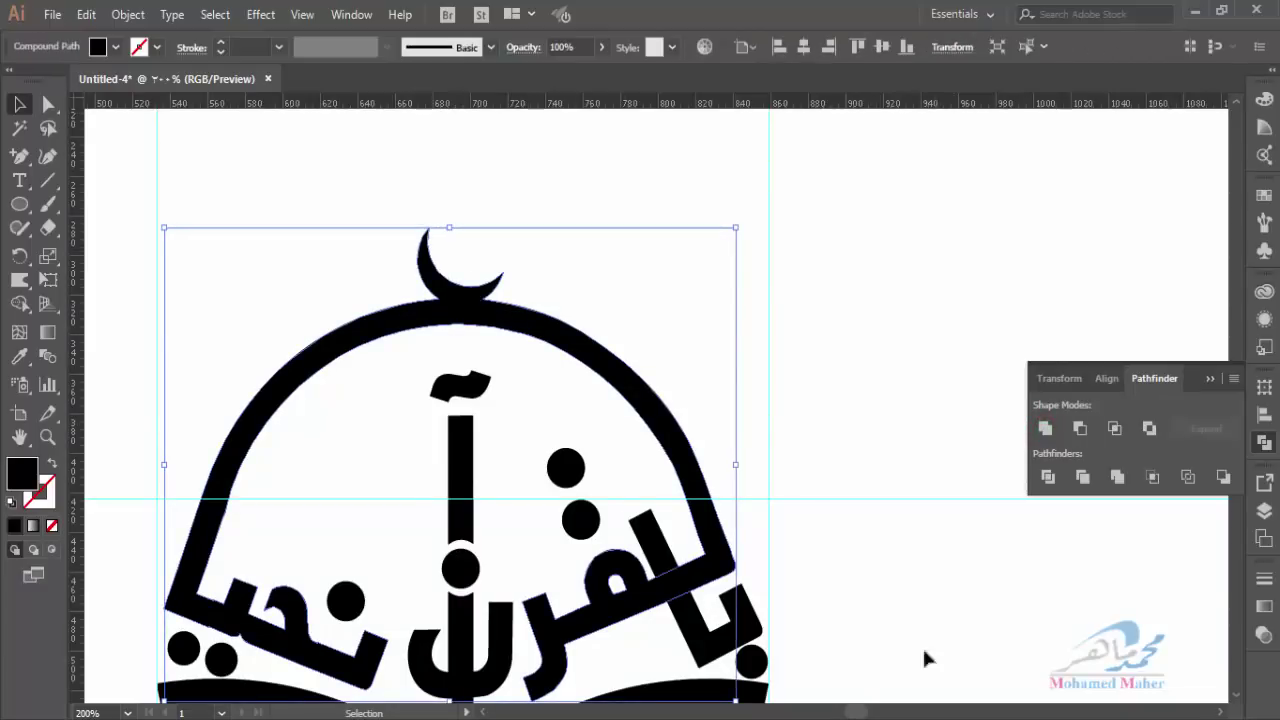
Deselect, view at 100%, then zoom to 150% to frame crescent through open book
left_click(149, 321)
scroll(268, 420, "down", 2)
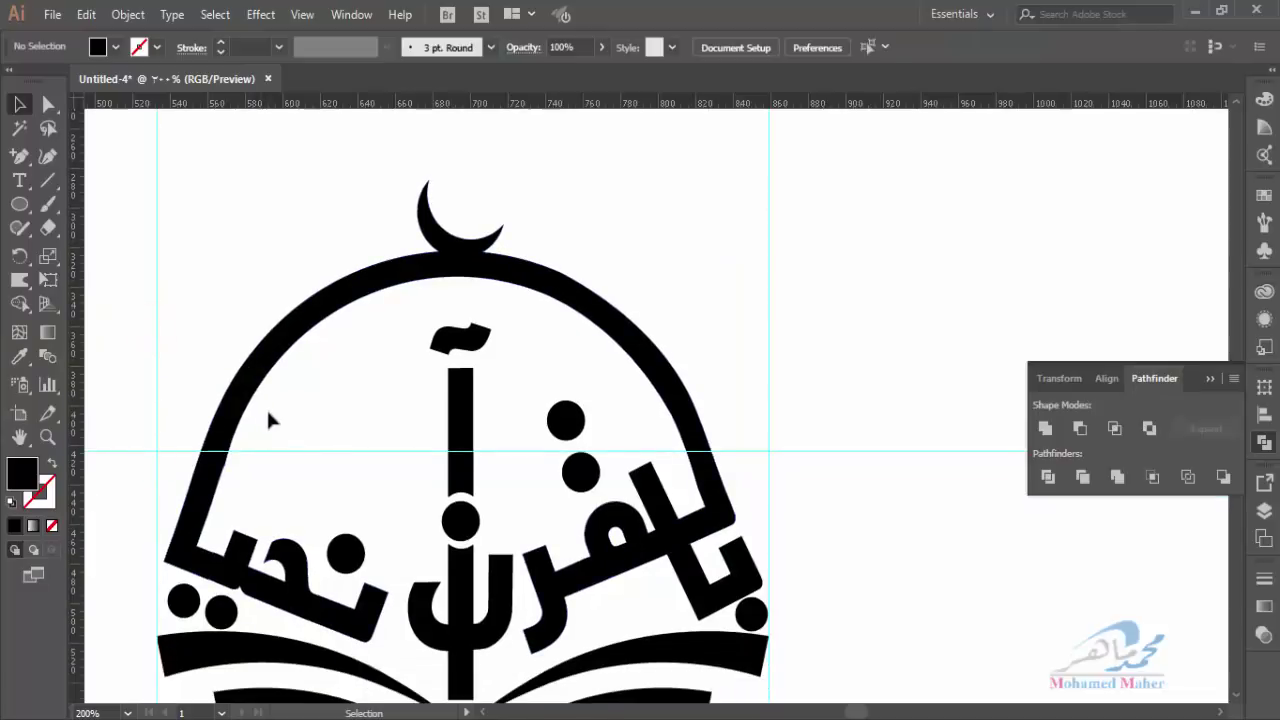
key("ctrl+1")
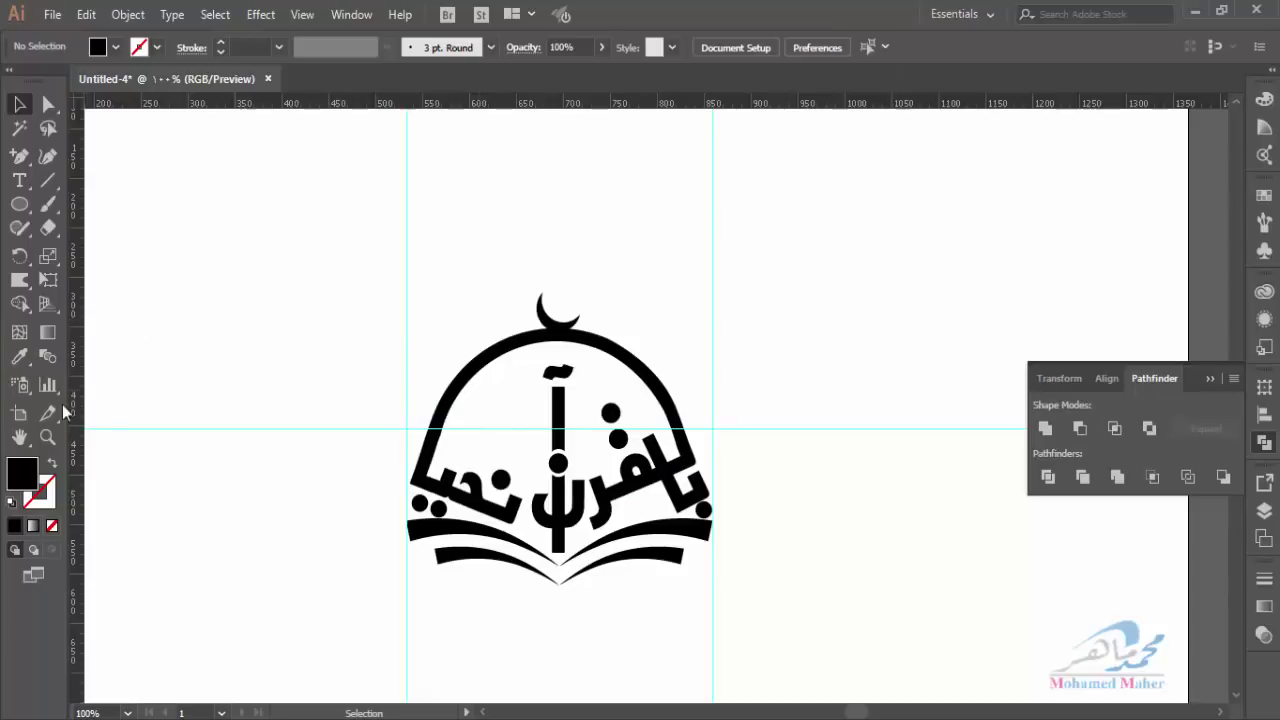
left_click(47, 436)
left_click(657, 448)
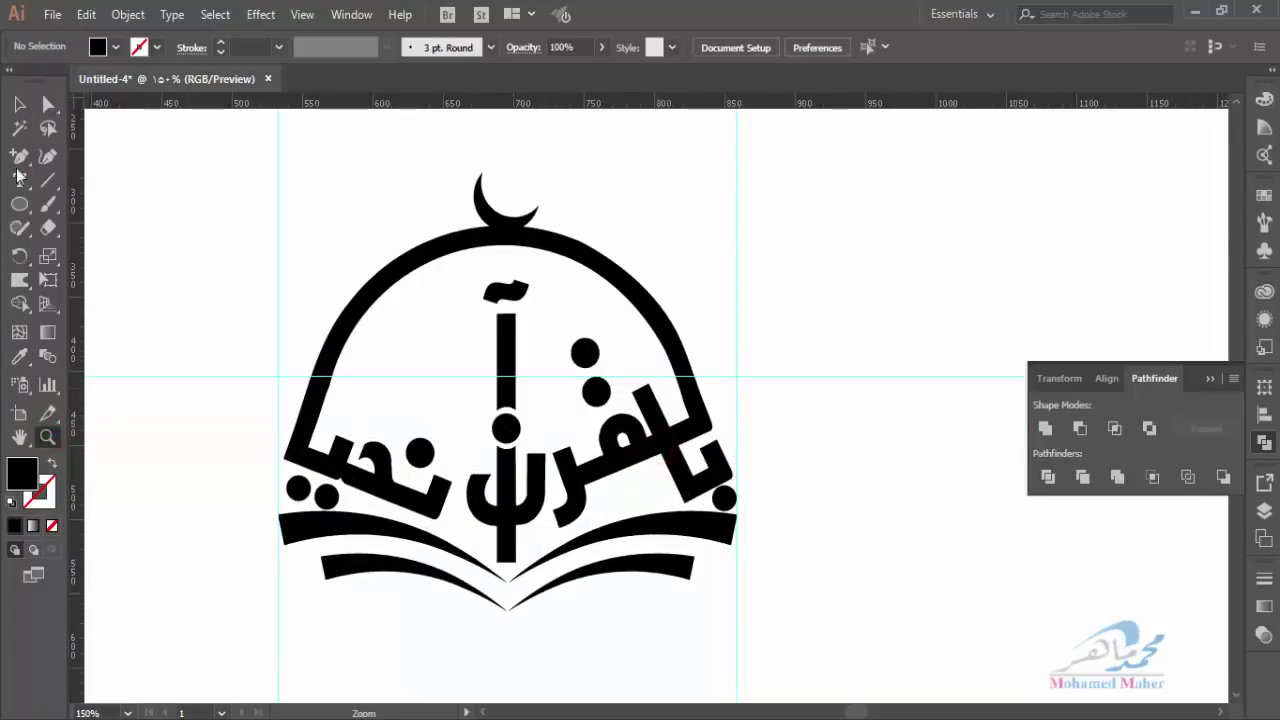
Pick a flat Artistic_Calligraphic Paintbrush brush and set the stroke weight to 0.25 pt
left_click(53, 201)
left_click(486, 47)
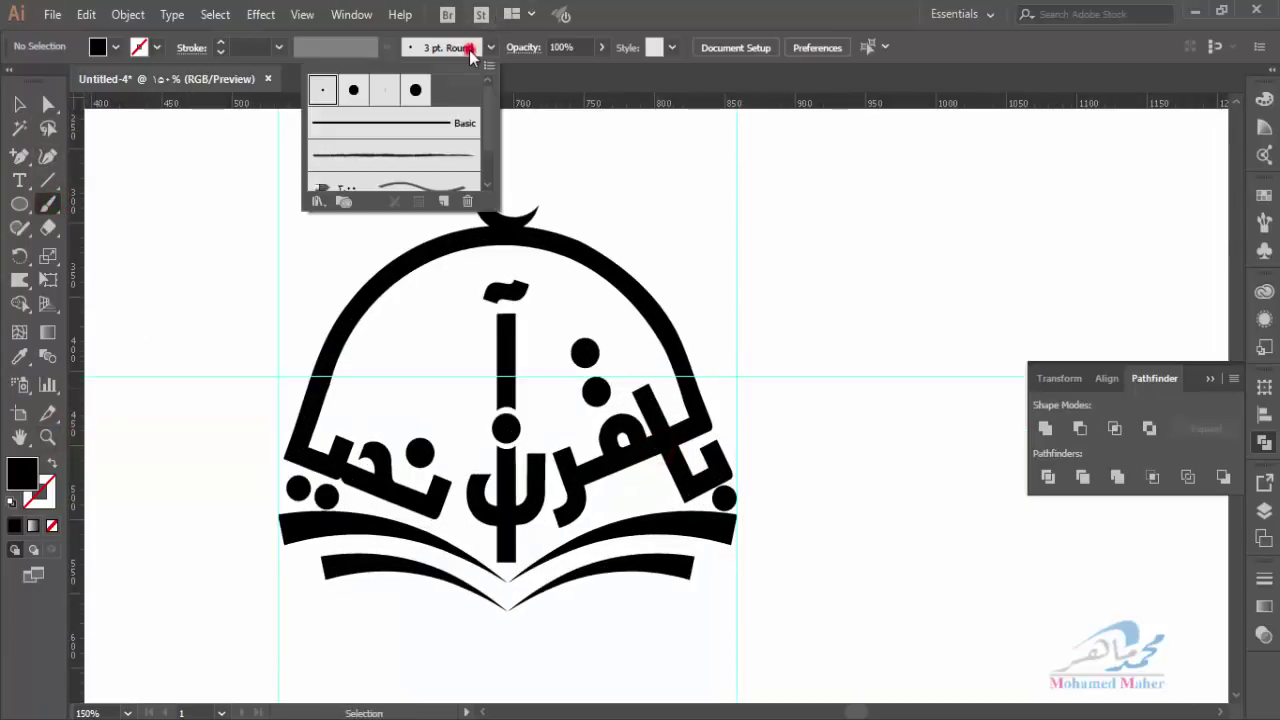
left_click(319, 201)
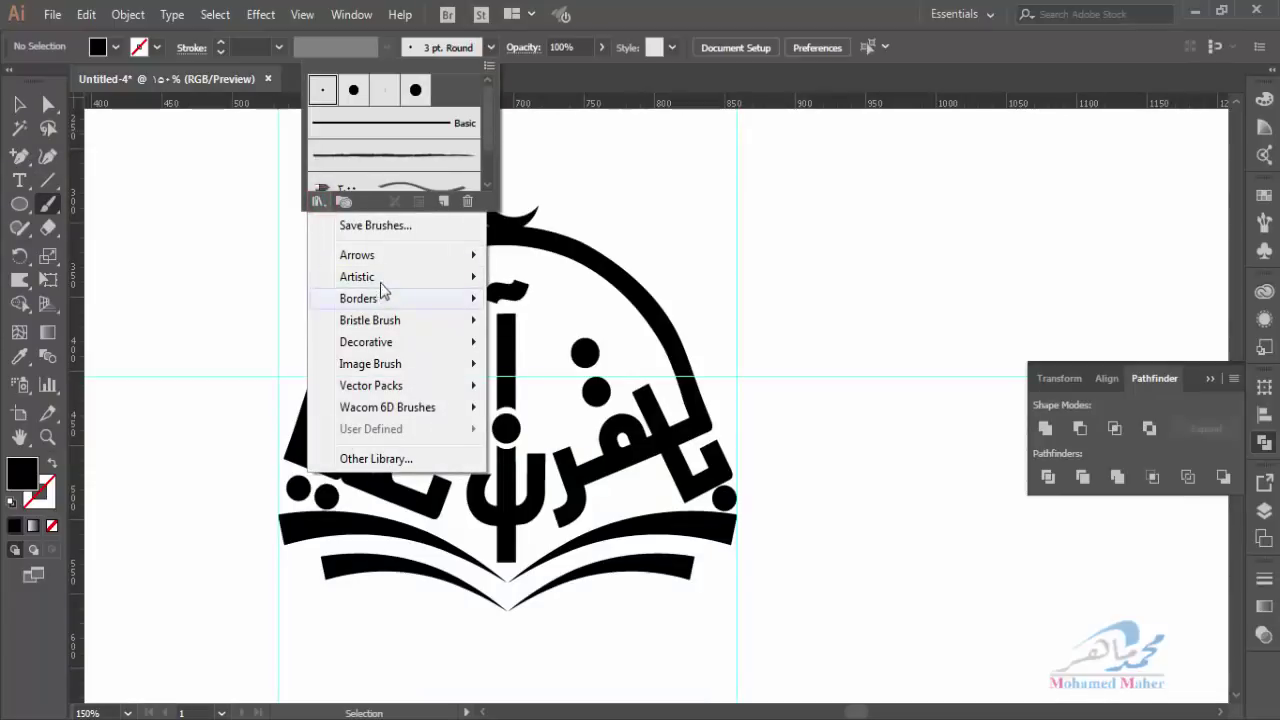
mouse_move(357, 276)
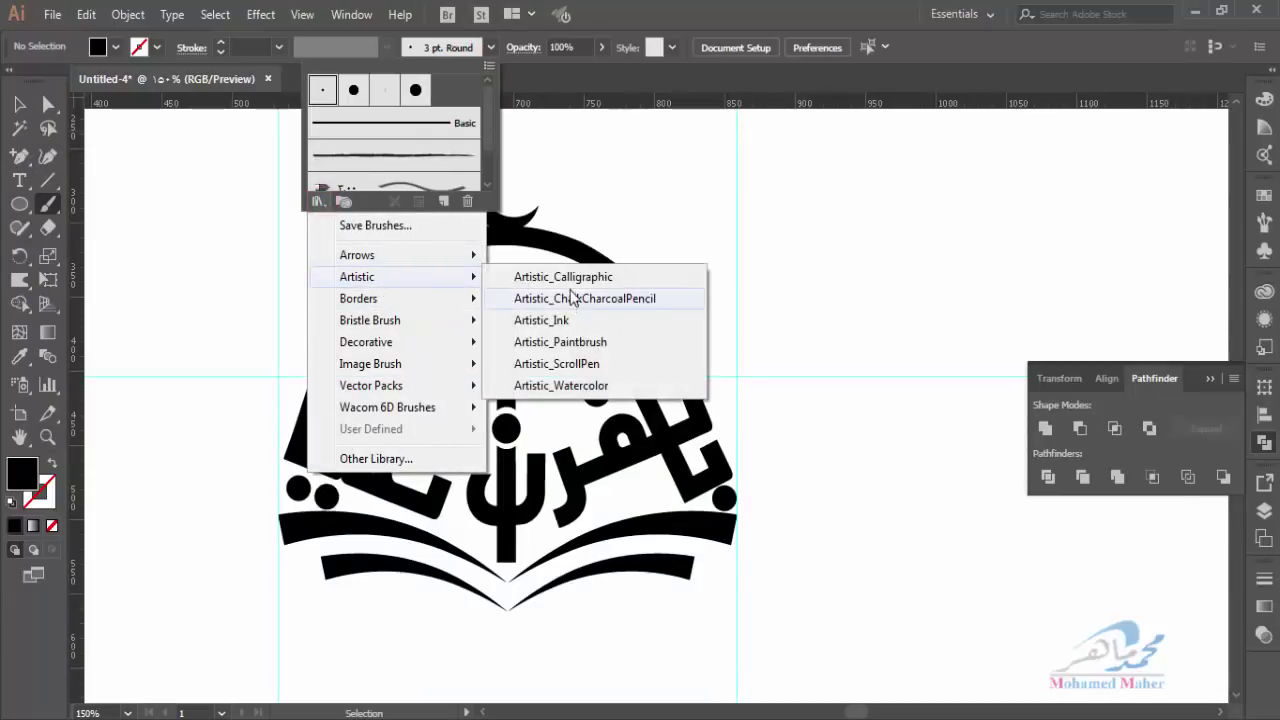
left_click(573, 276)
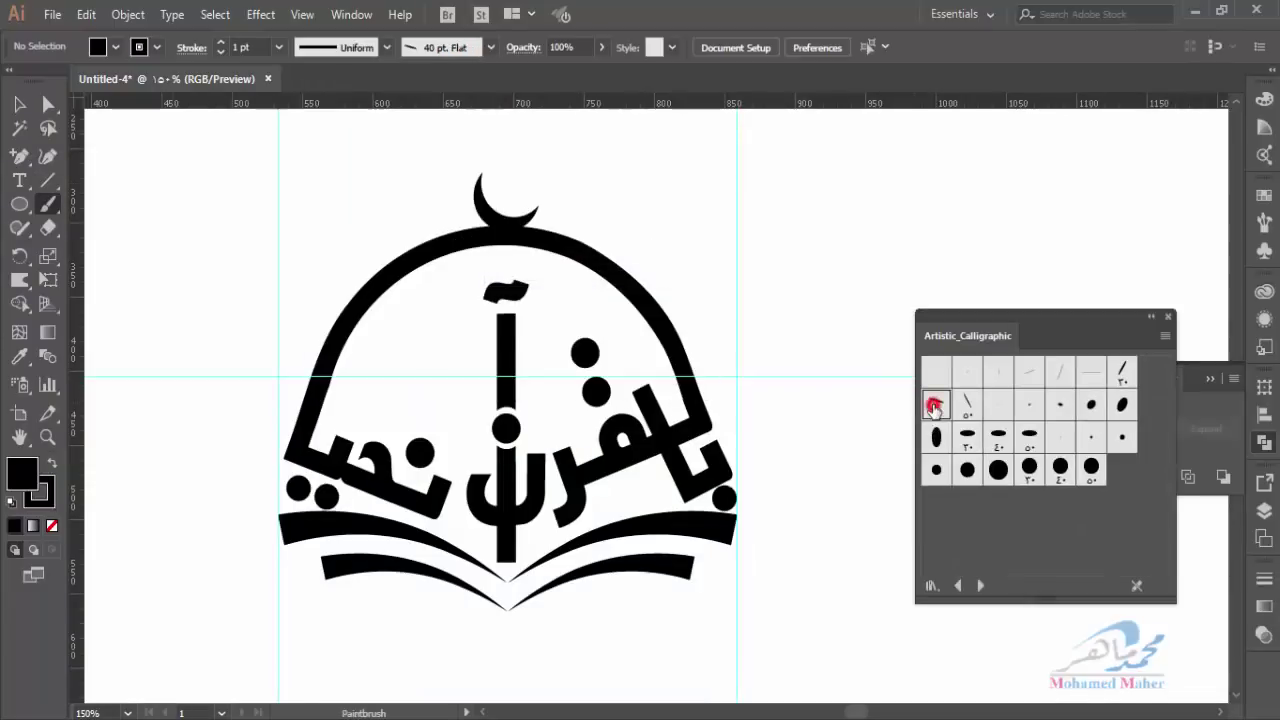
left_click(933, 405)
left_click(280, 48)
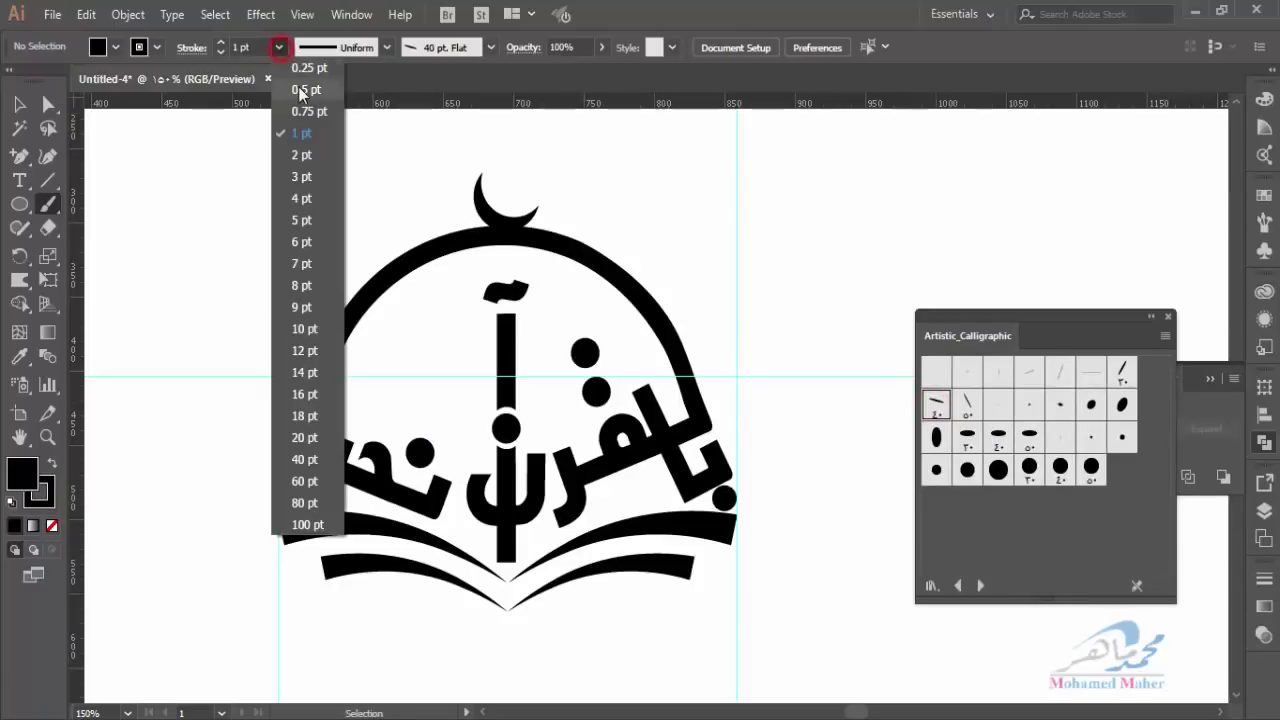
left_click(313, 68)
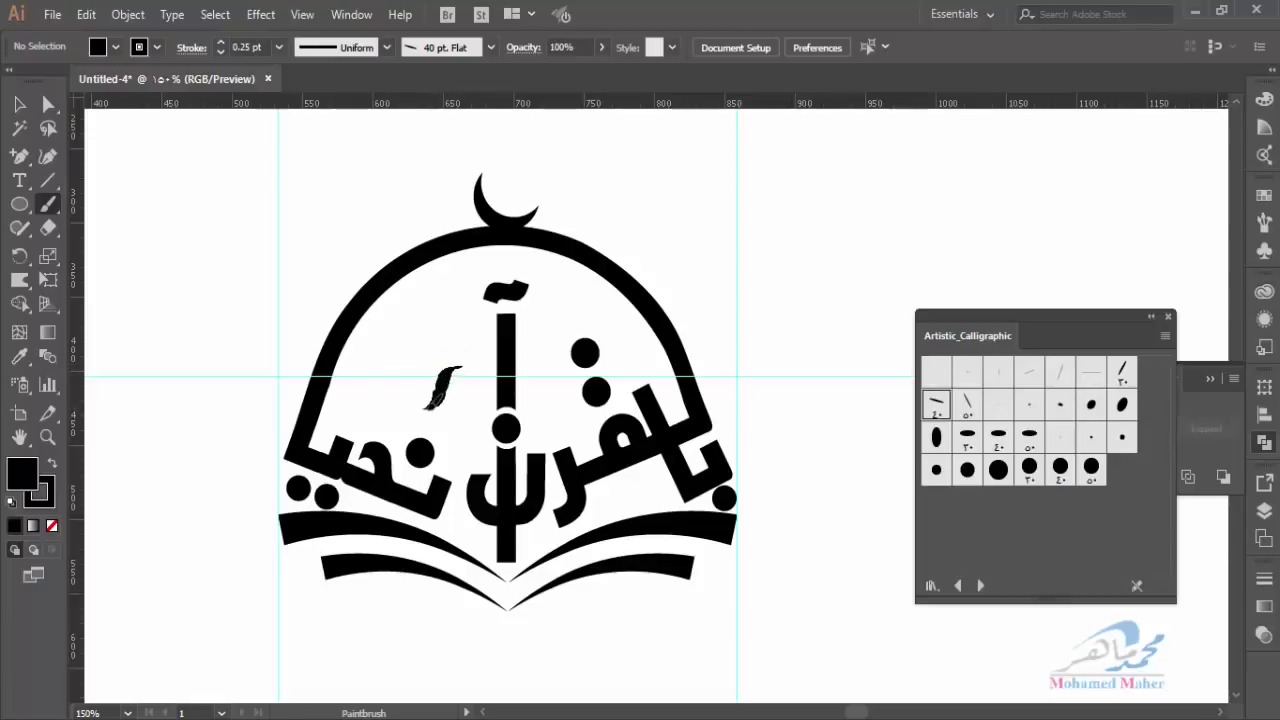
With no fill, paint flourishes around the alef and round dots, undoing one bad stroke
left_click(416, 446)
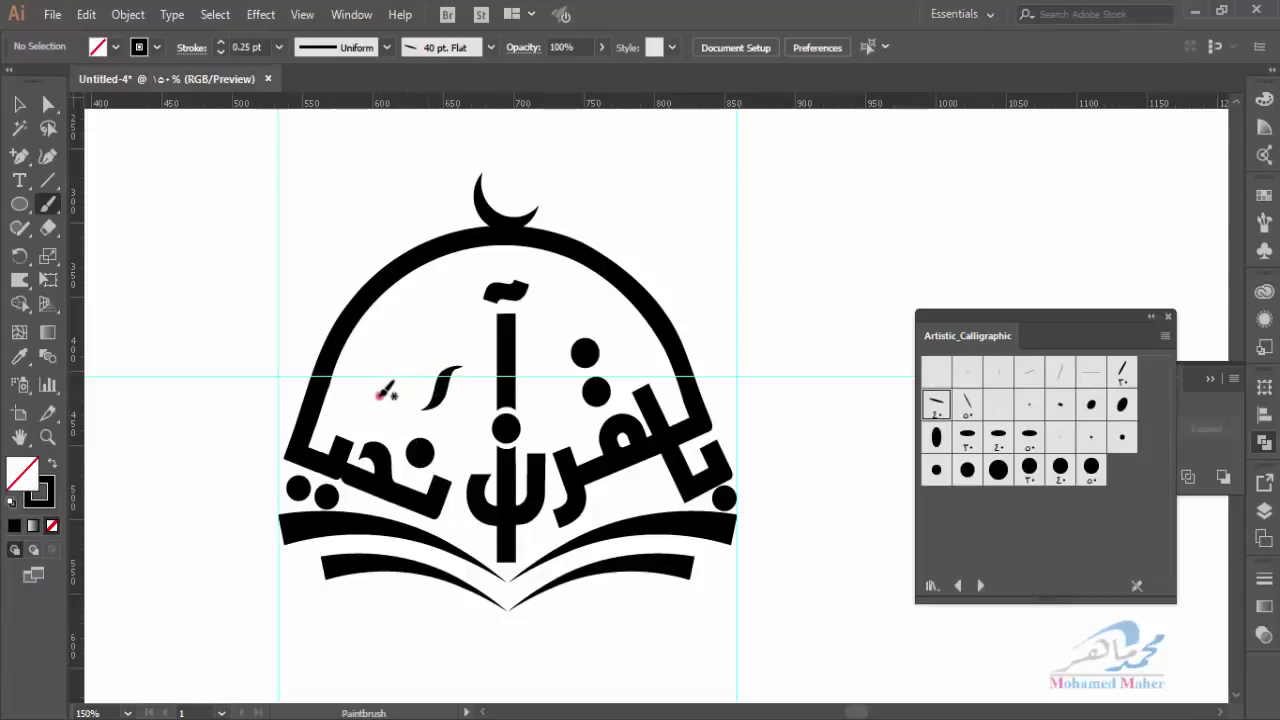
left_click_drag(380, 394, 382, 316)
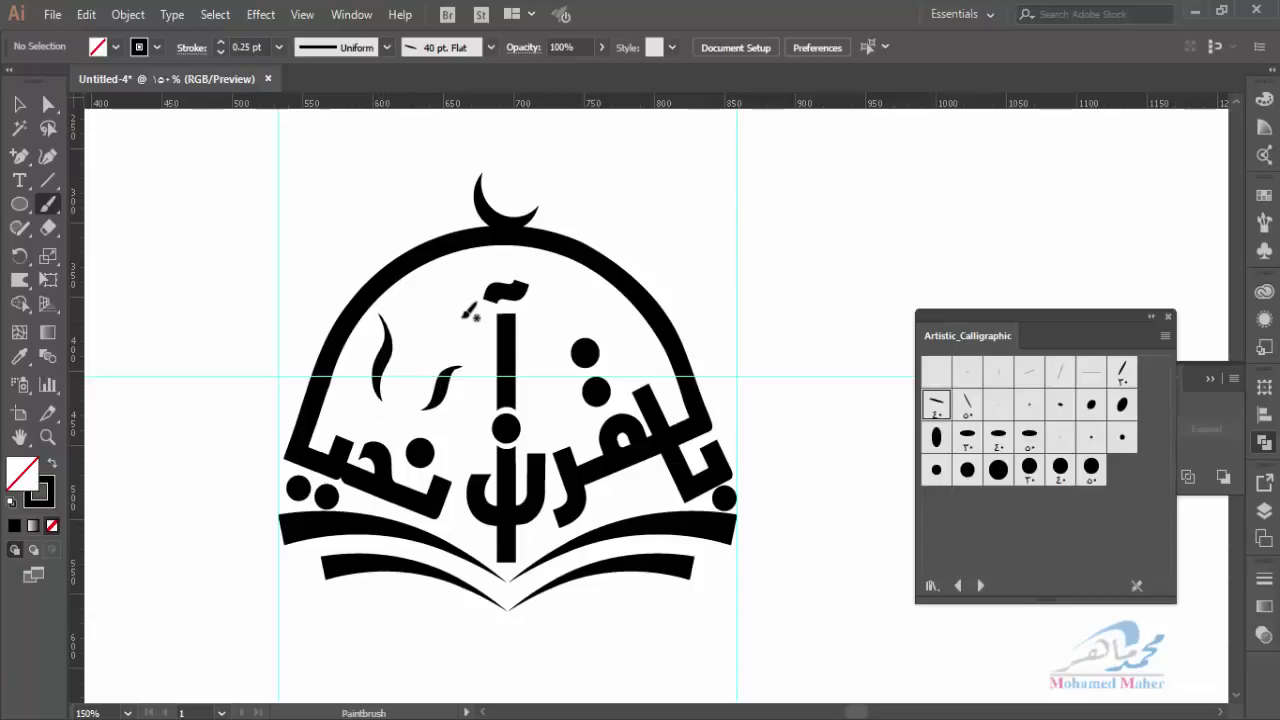
left_click_drag(464, 318, 410, 302)
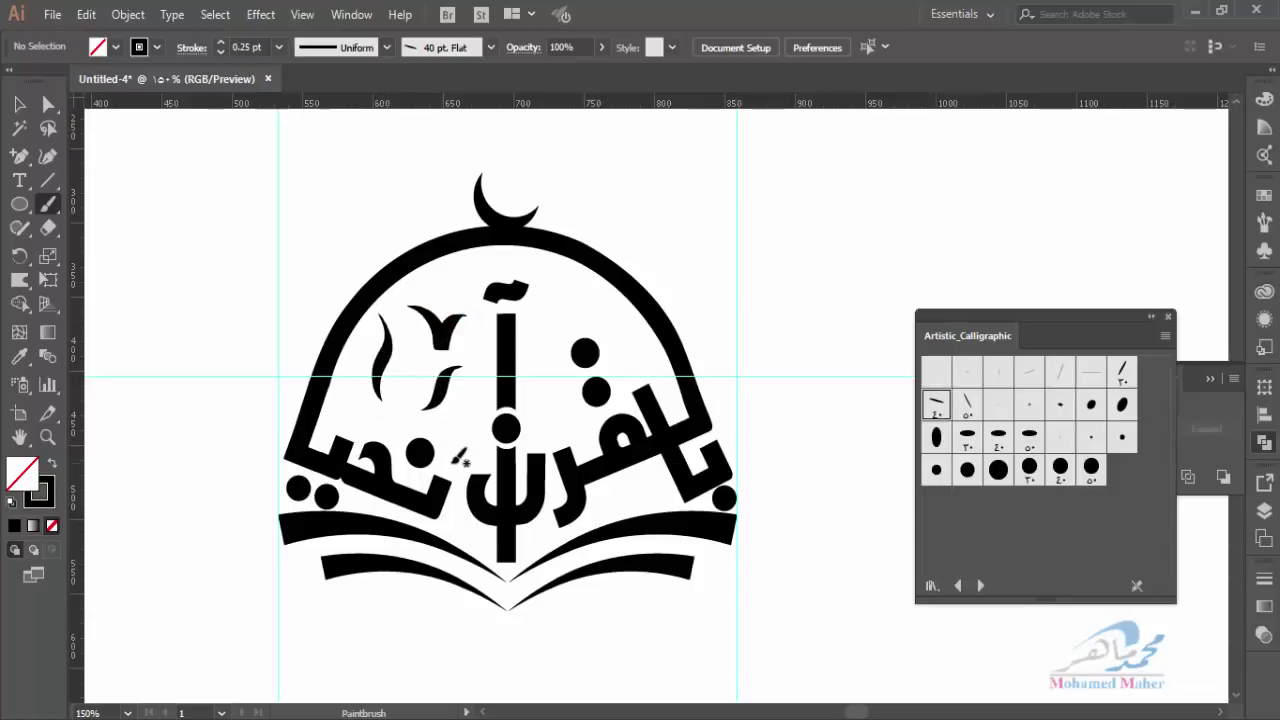
left_click_drag(458, 420, 468, 442)
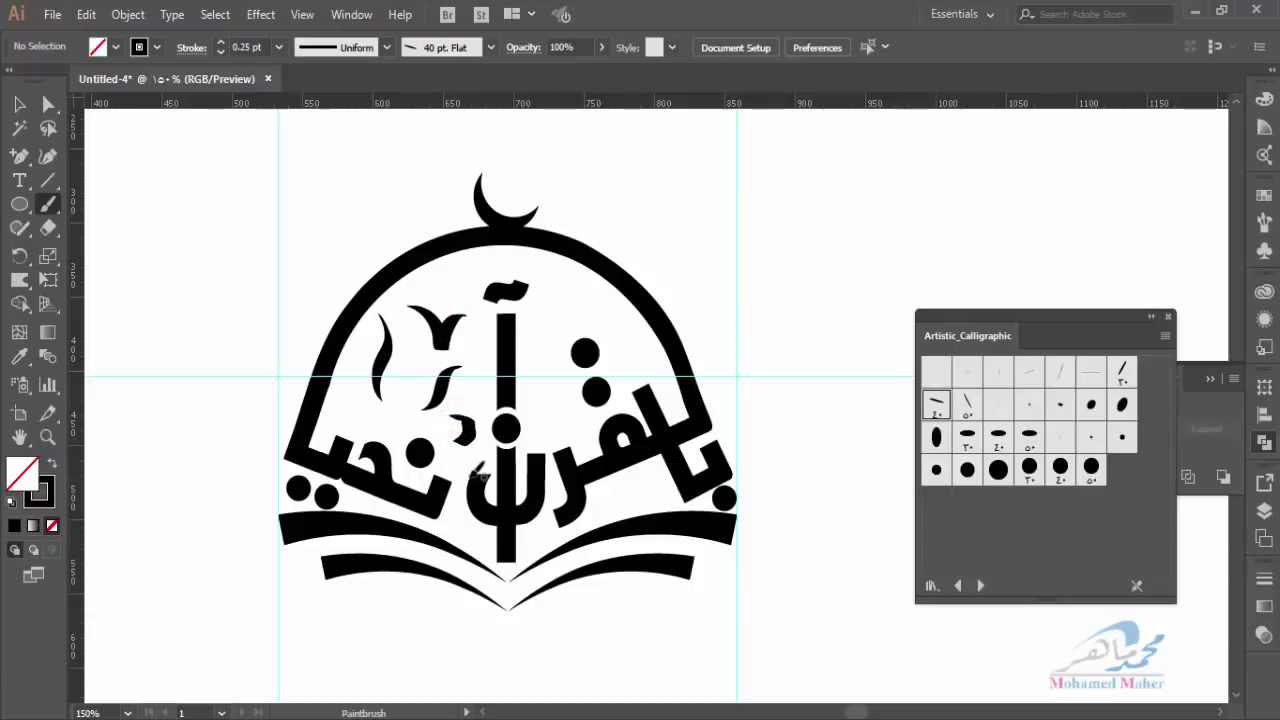
key("ctrl+z")
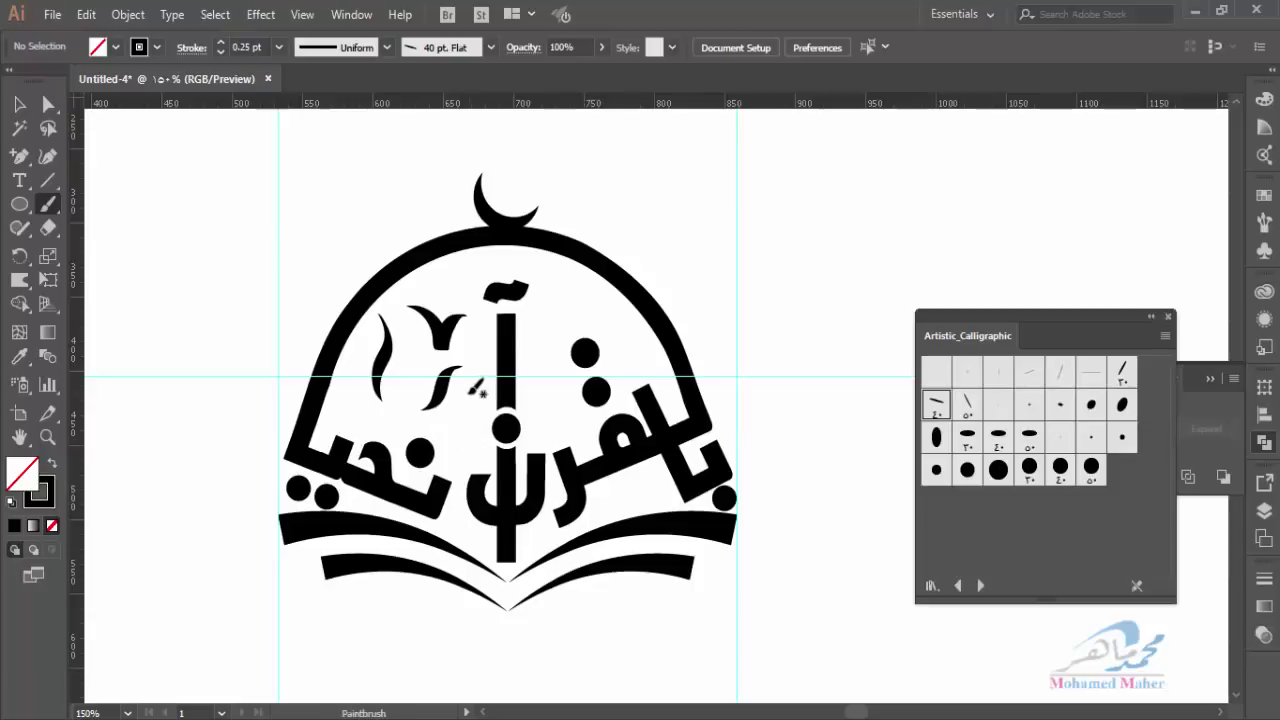
left_click_drag(470, 400, 467, 428)
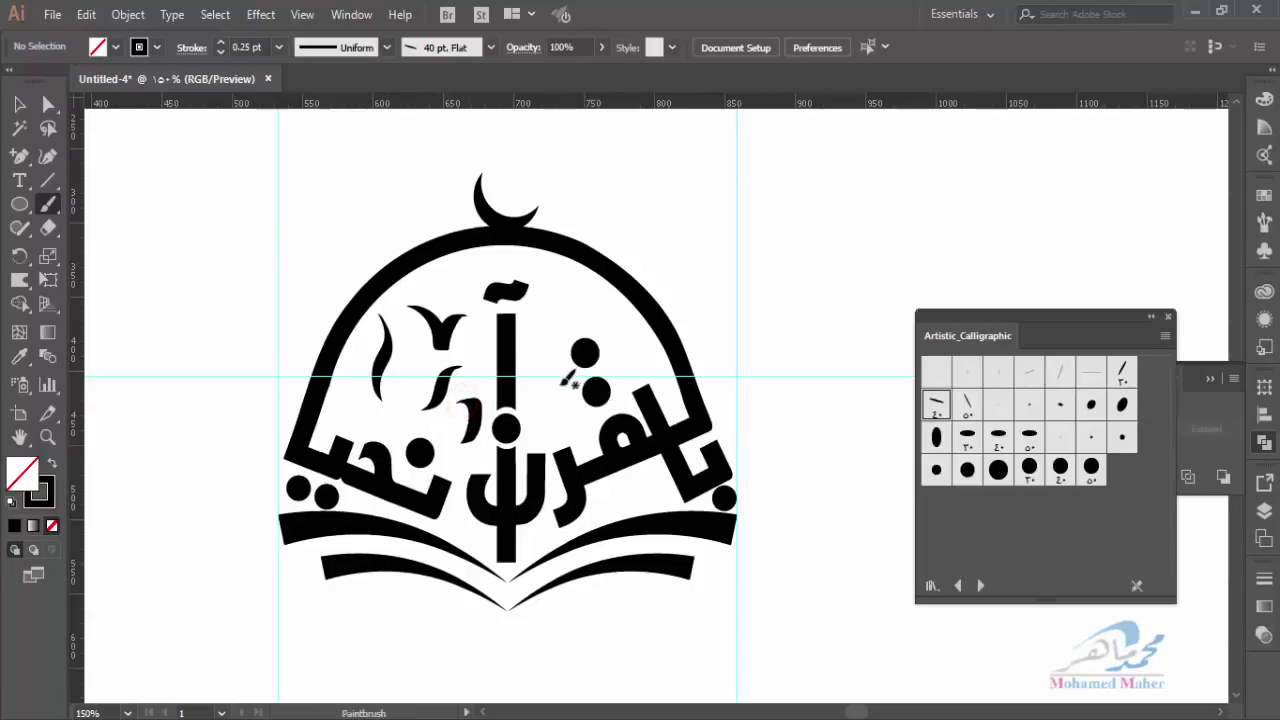
left_click_drag(536, 381, 550, 404)
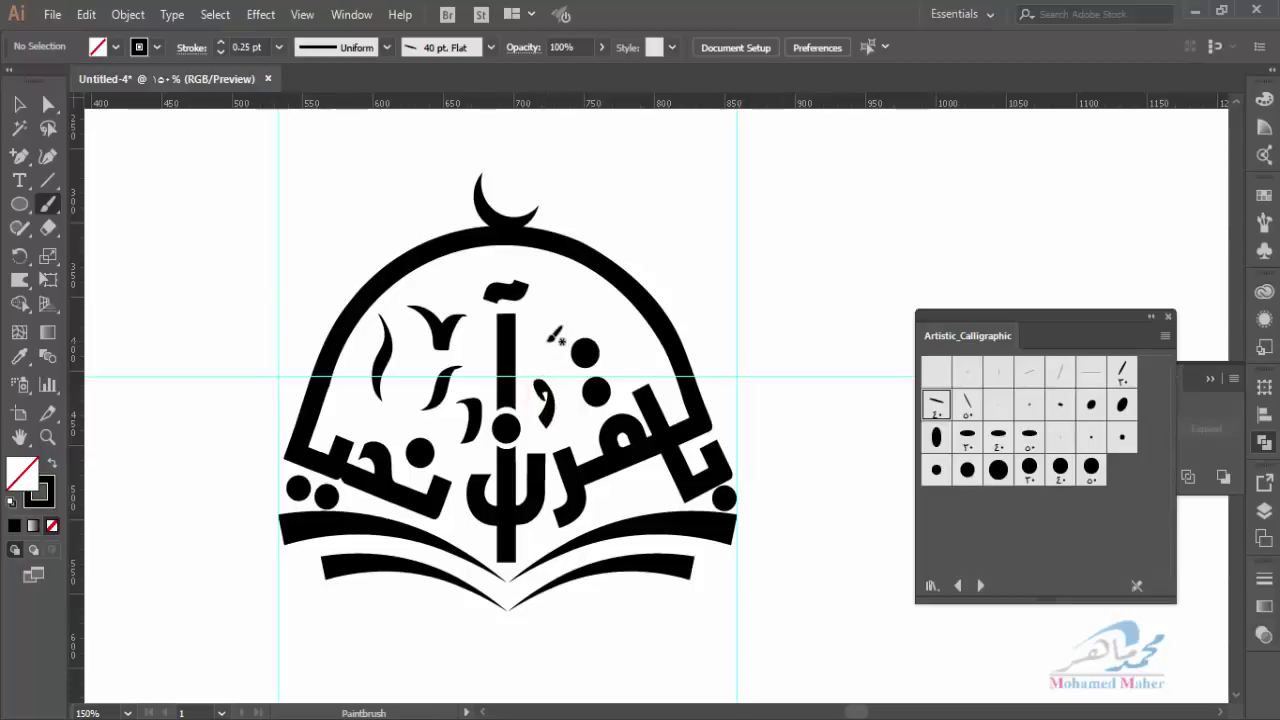
left_click_drag(547, 341, 560, 304)
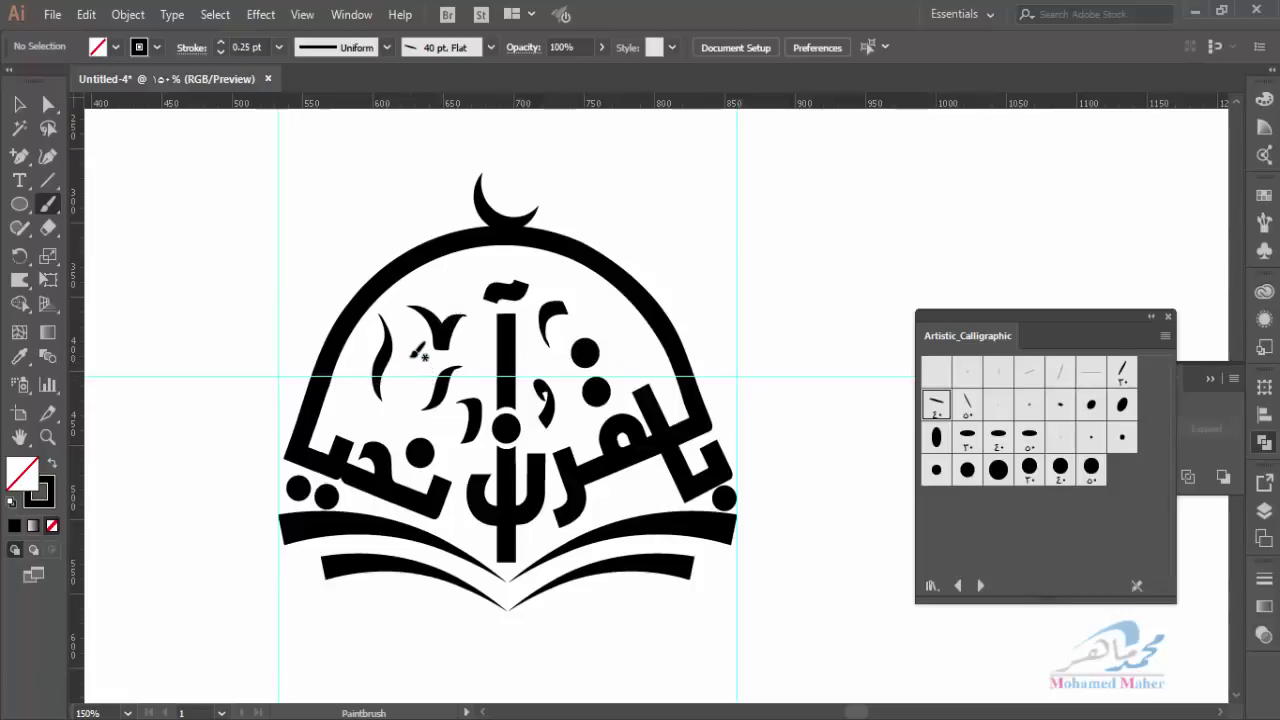
Add more calligraphic accents by the small shapes, beside the alif and high in the dome
left_click_drag(418, 352, 403, 408)
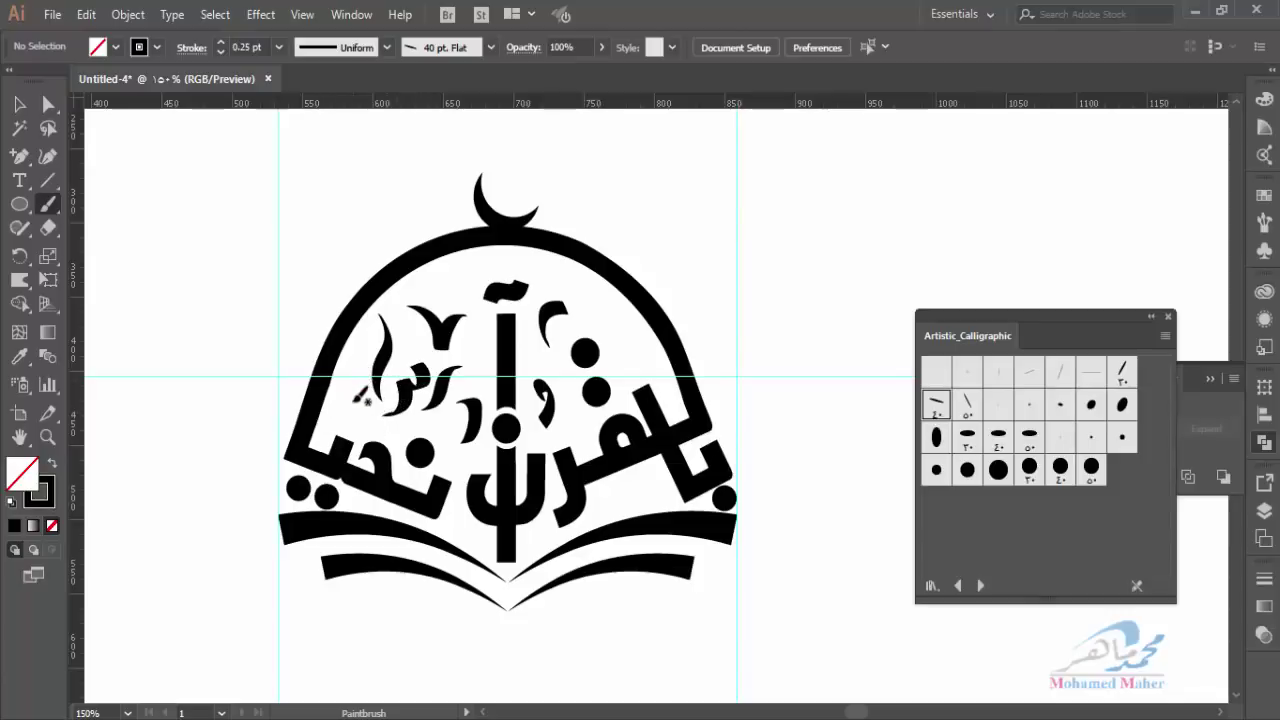
left_click_drag(368, 352, 333, 410)
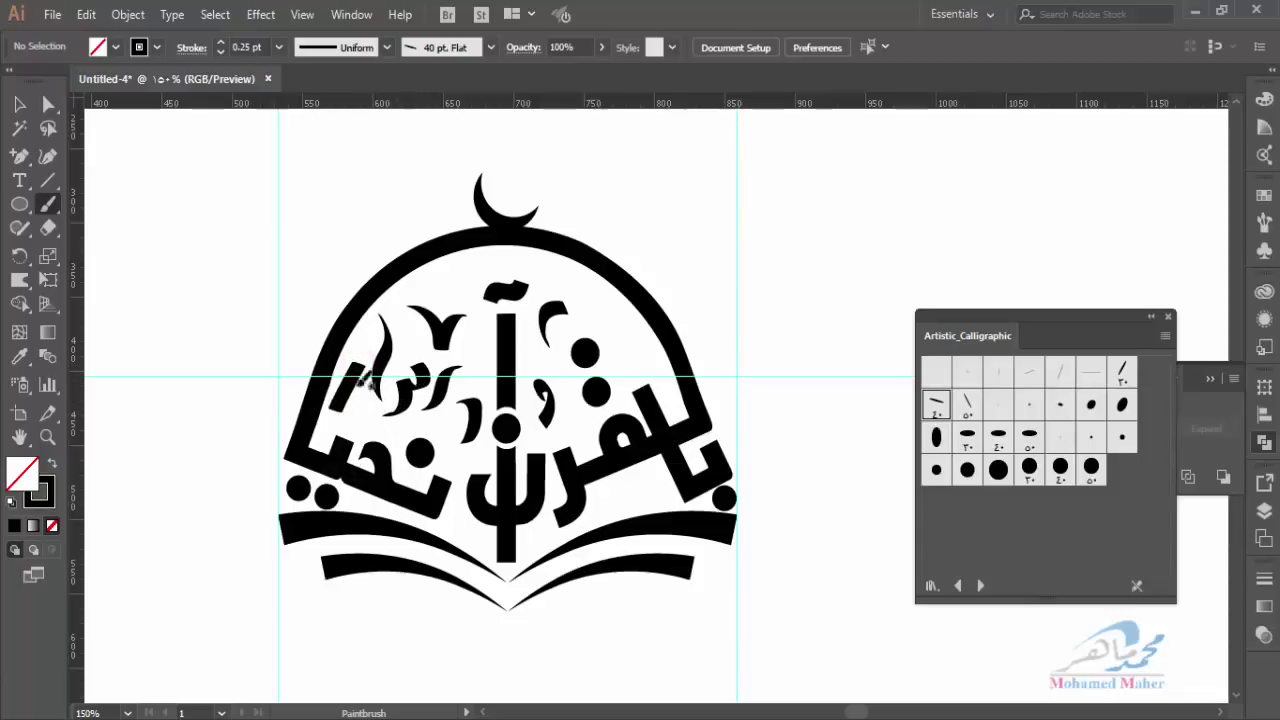
left_click_drag(440, 280, 469, 437)
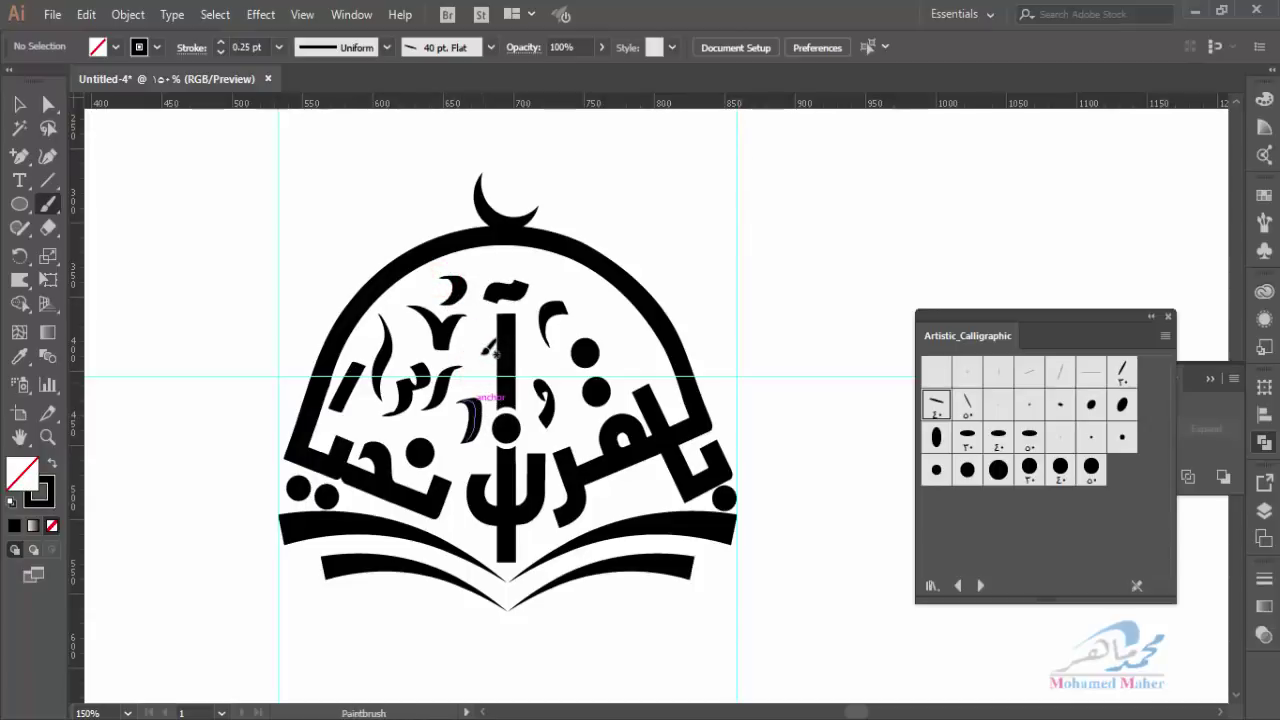
left_click_drag(490, 312, 476, 358)
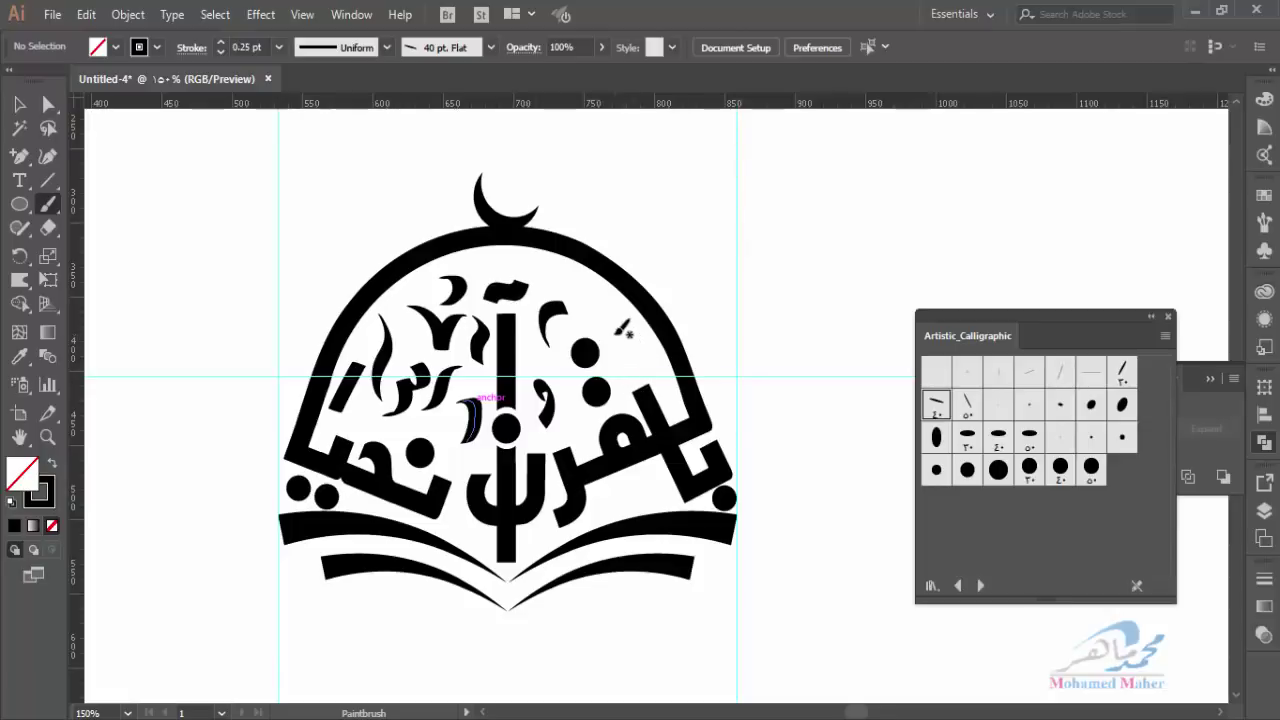
left_click_drag(623, 347, 608, 308)
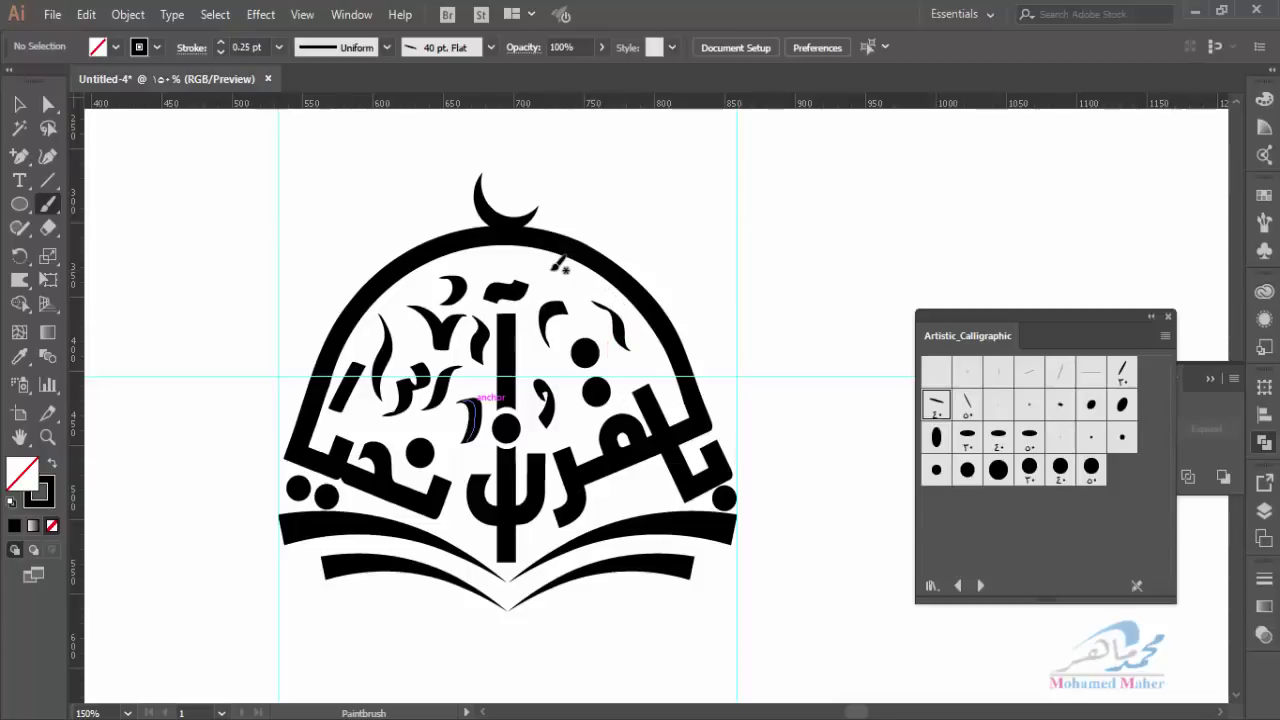
left_click_drag(547, 271, 567, 274)
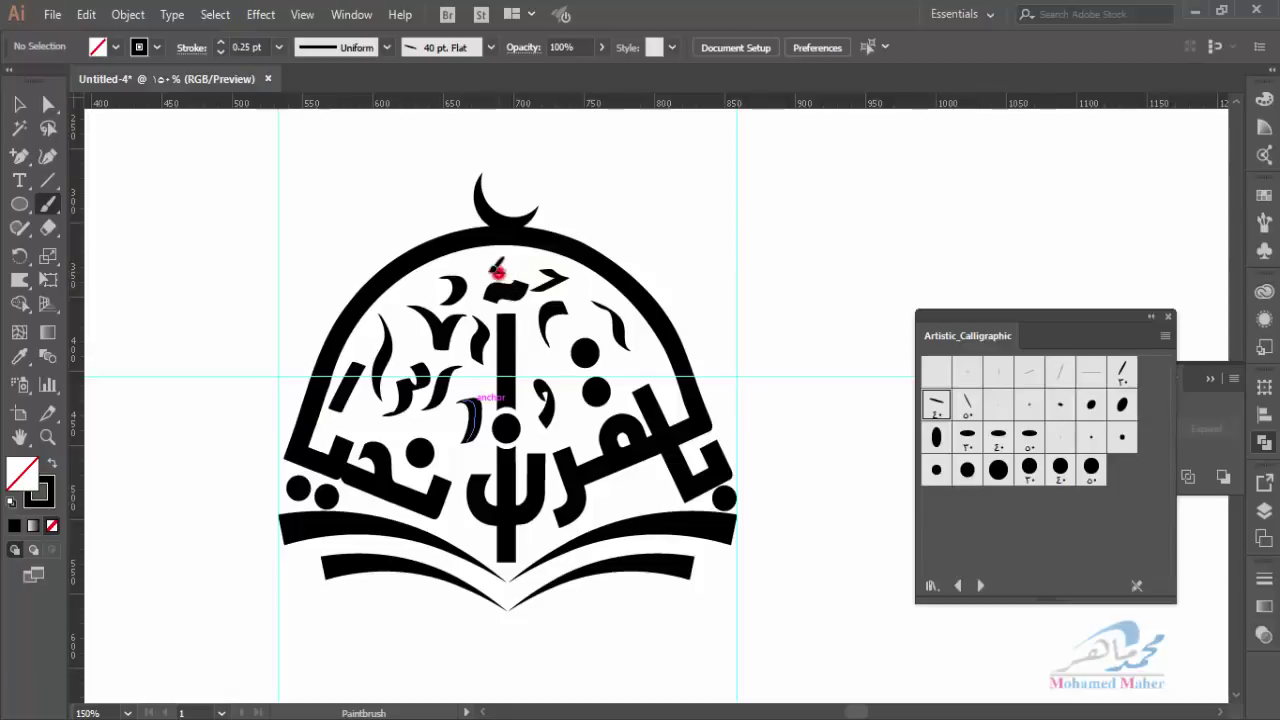
left_click_drag(497, 268, 479, 254)
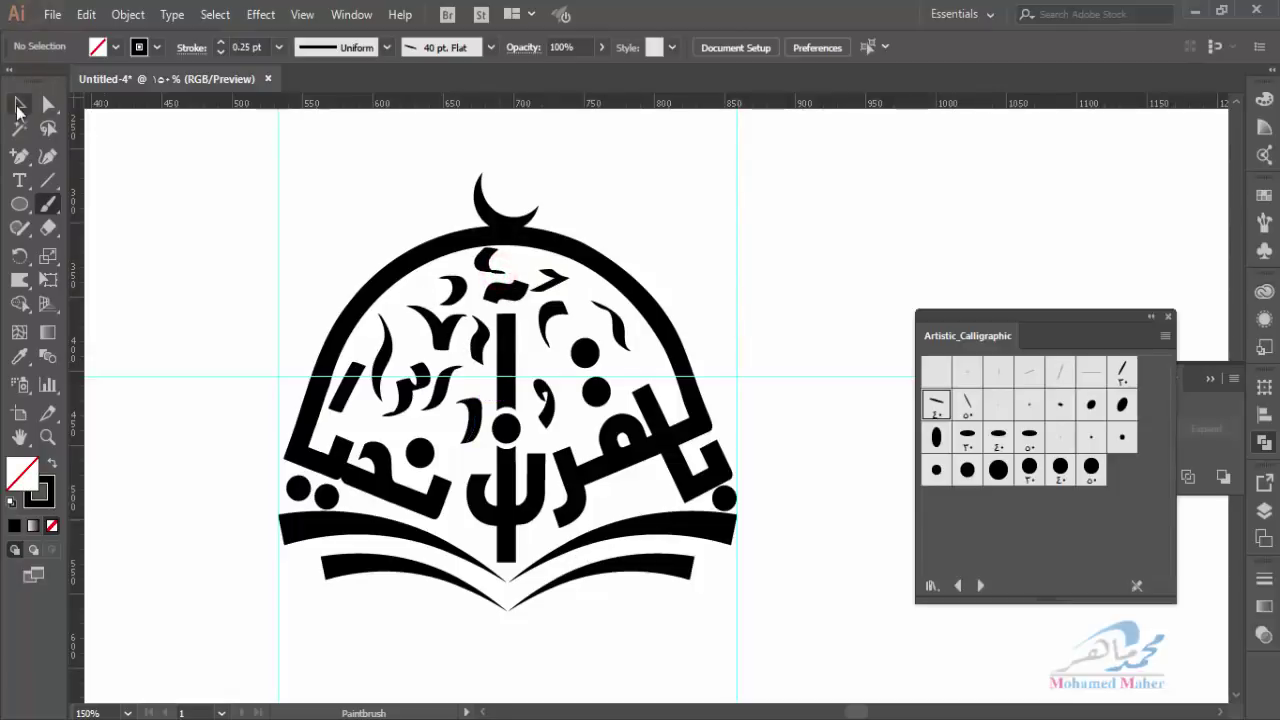
Shift-select the central letter, tall alif, word shape, ya and all round dots for grouping
left_click(19, 104)
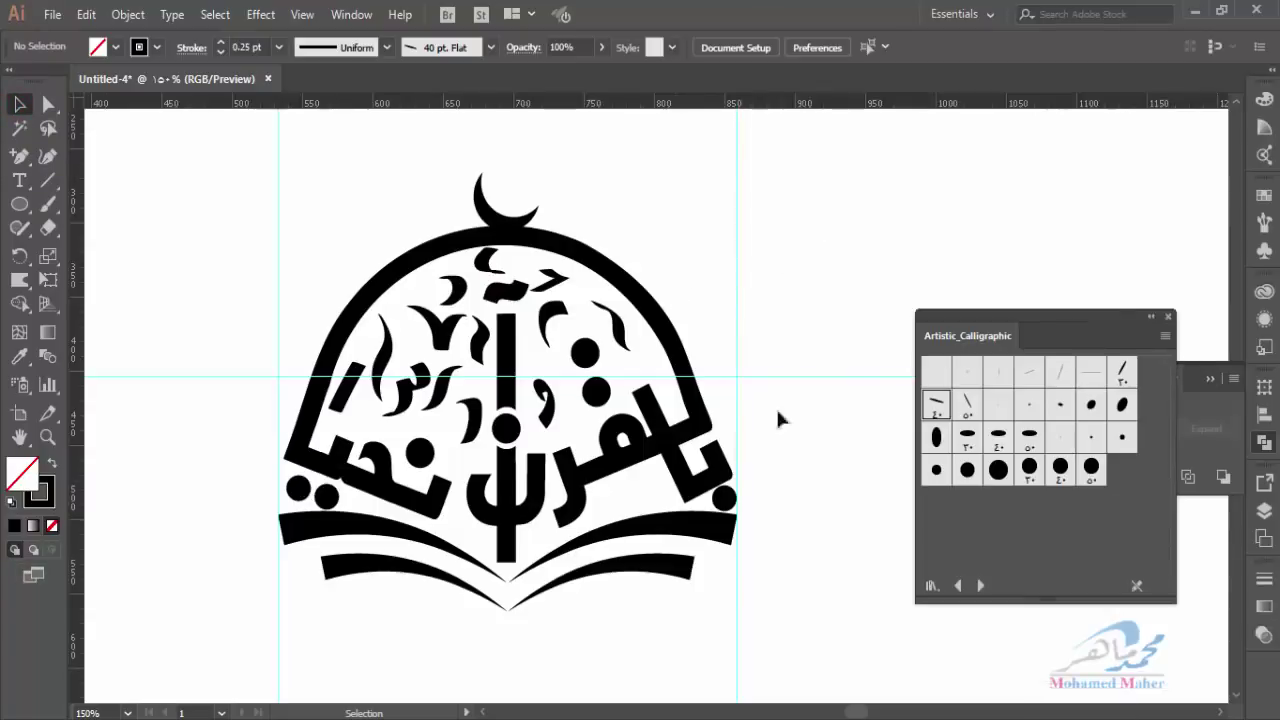
left_click(482, 515)
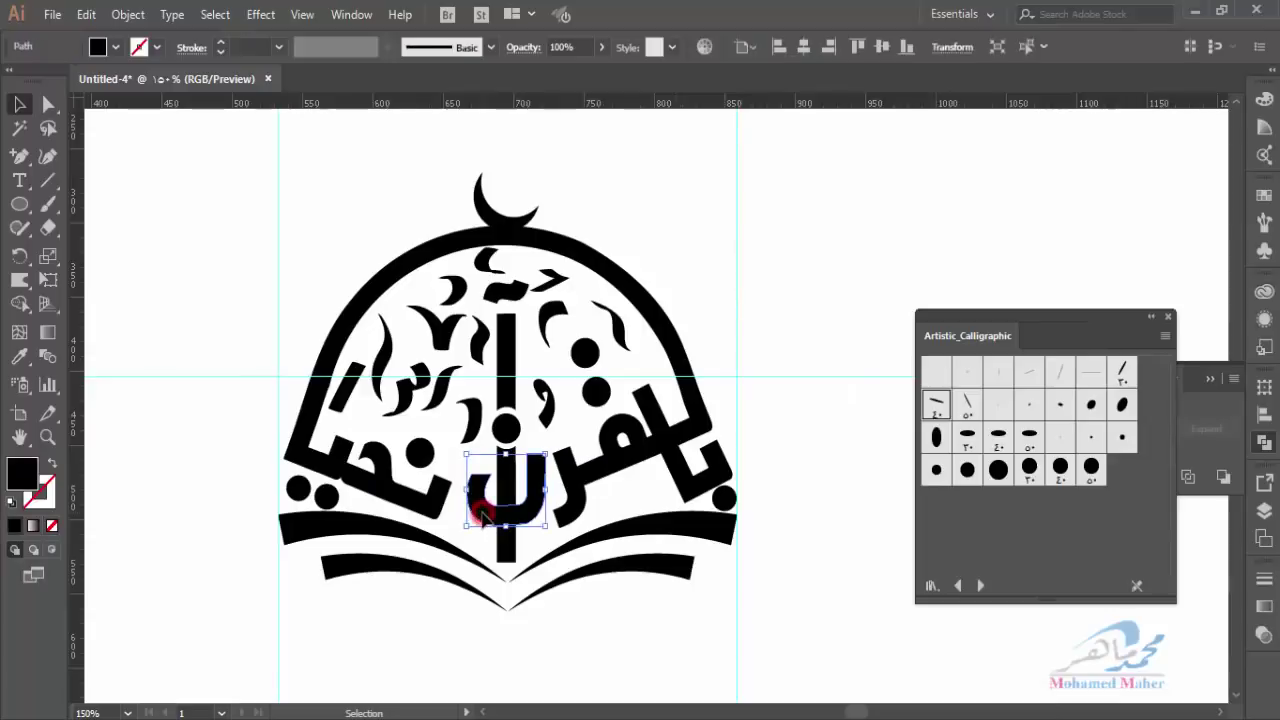
left_click(507, 548, "shift")
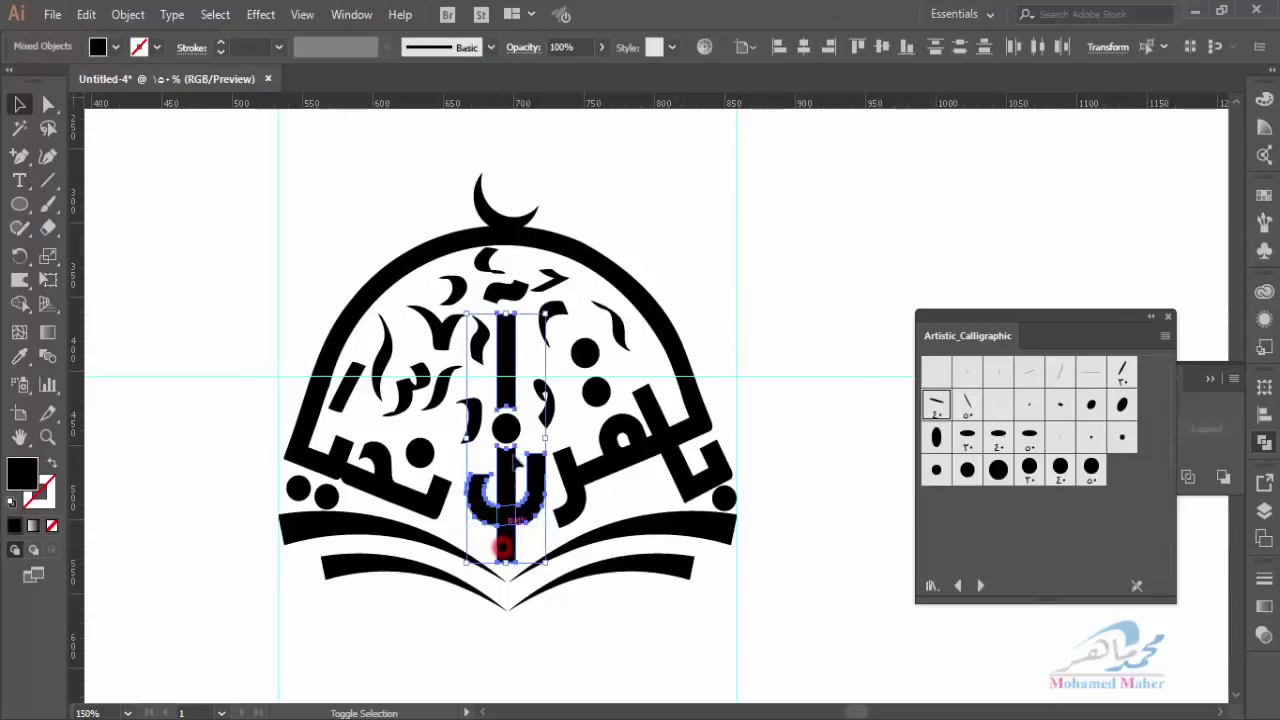
left_click(508, 426, "shift")
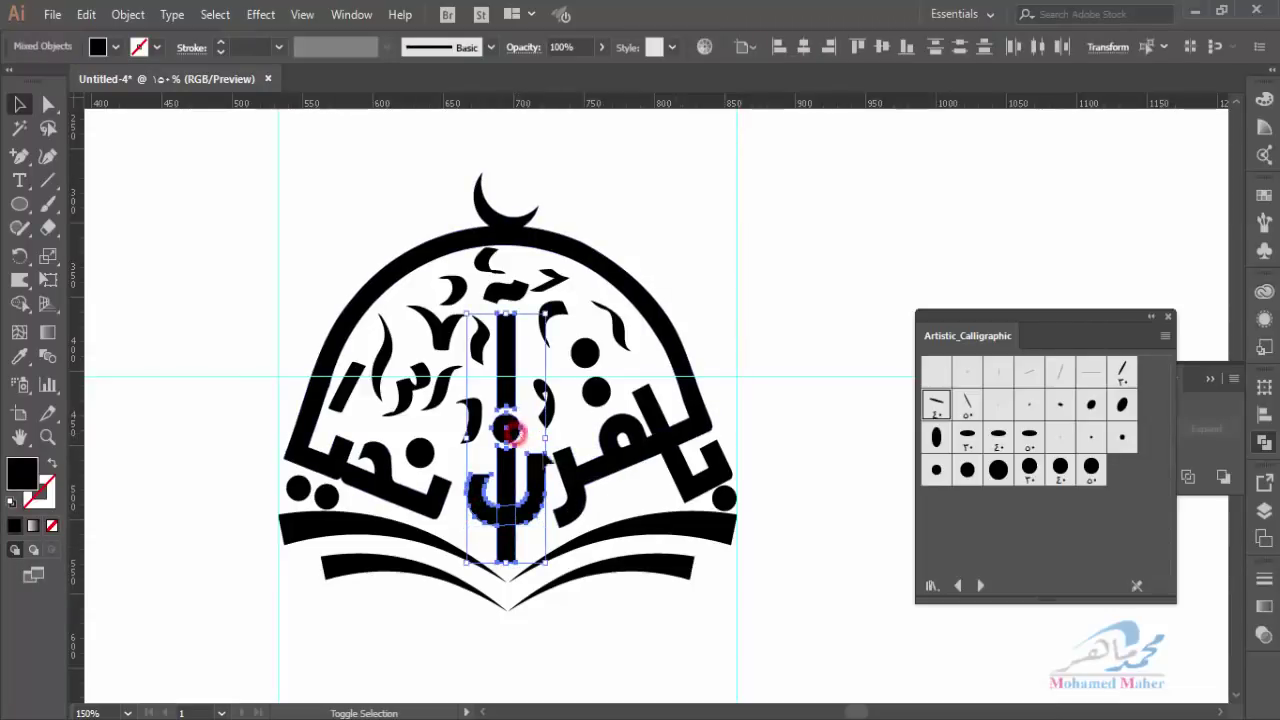
left_click(573, 472, "shift")
left_click(596, 392, "shift")
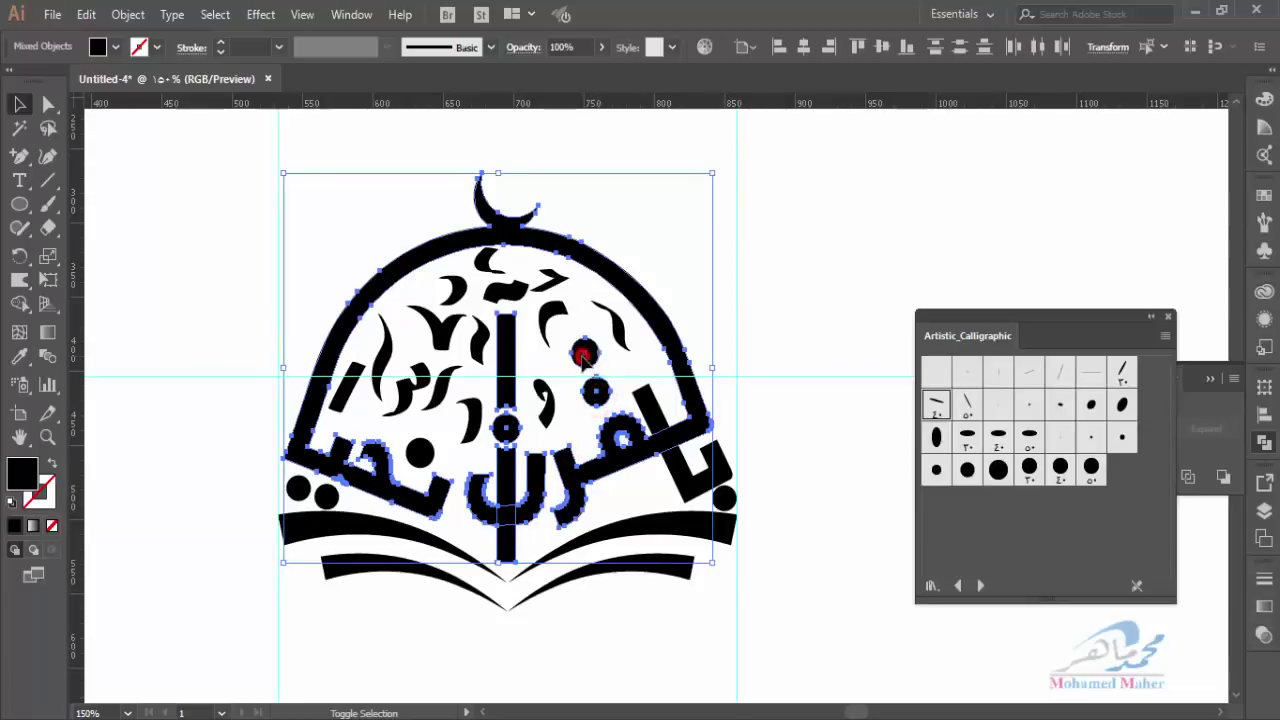
left_click(585, 352, "shift")
left_click(697, 470, "shift")
left_click(724, 497, "shift")
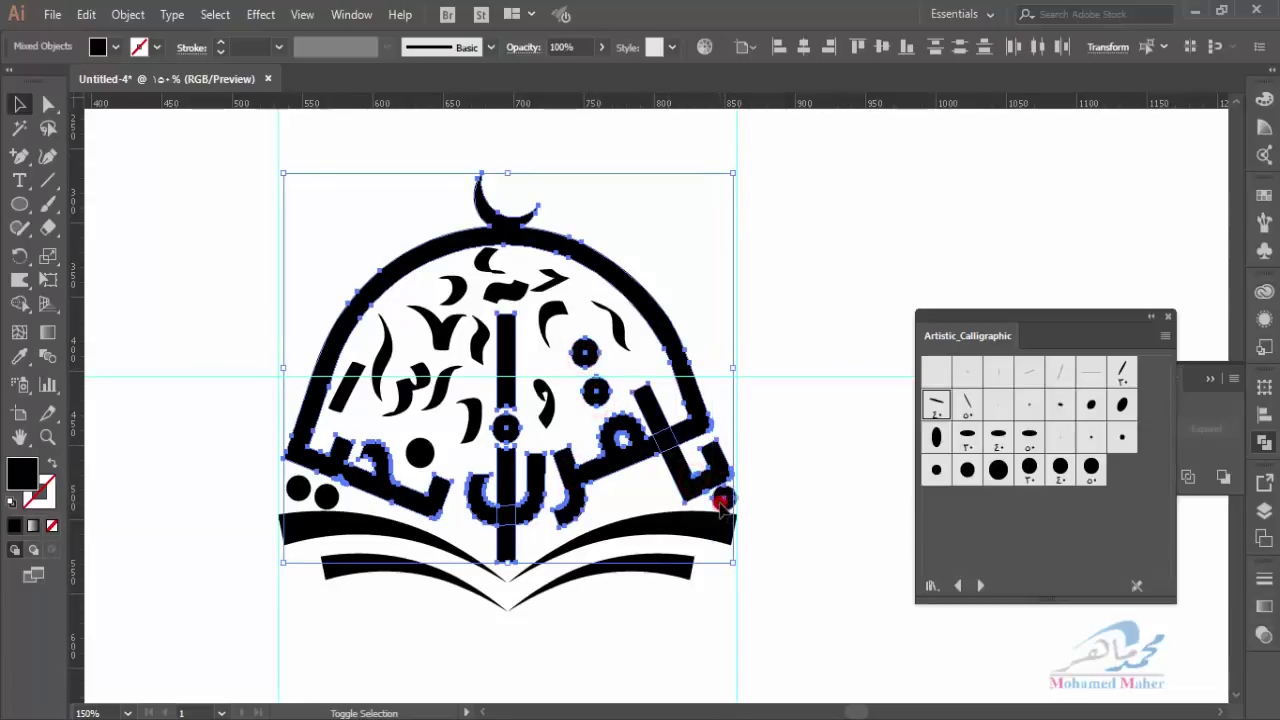
left_click(326, 494, "shift")
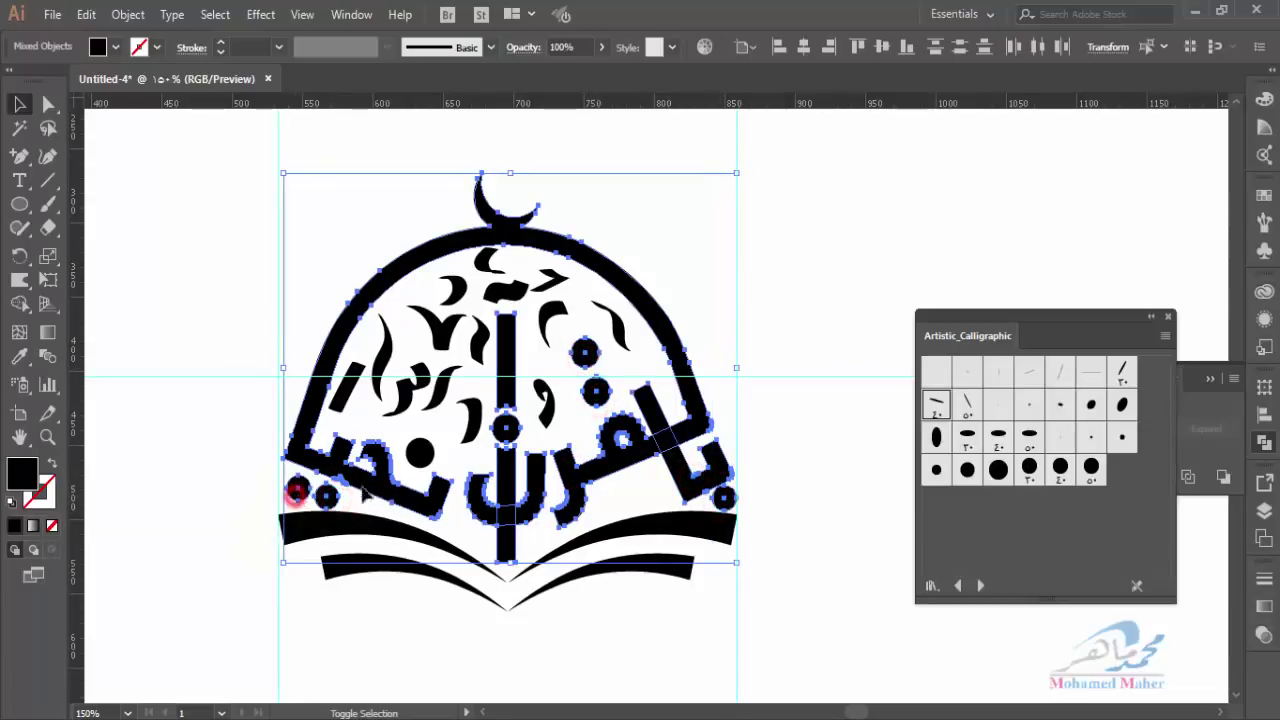
left_click(420, 455, "shift")
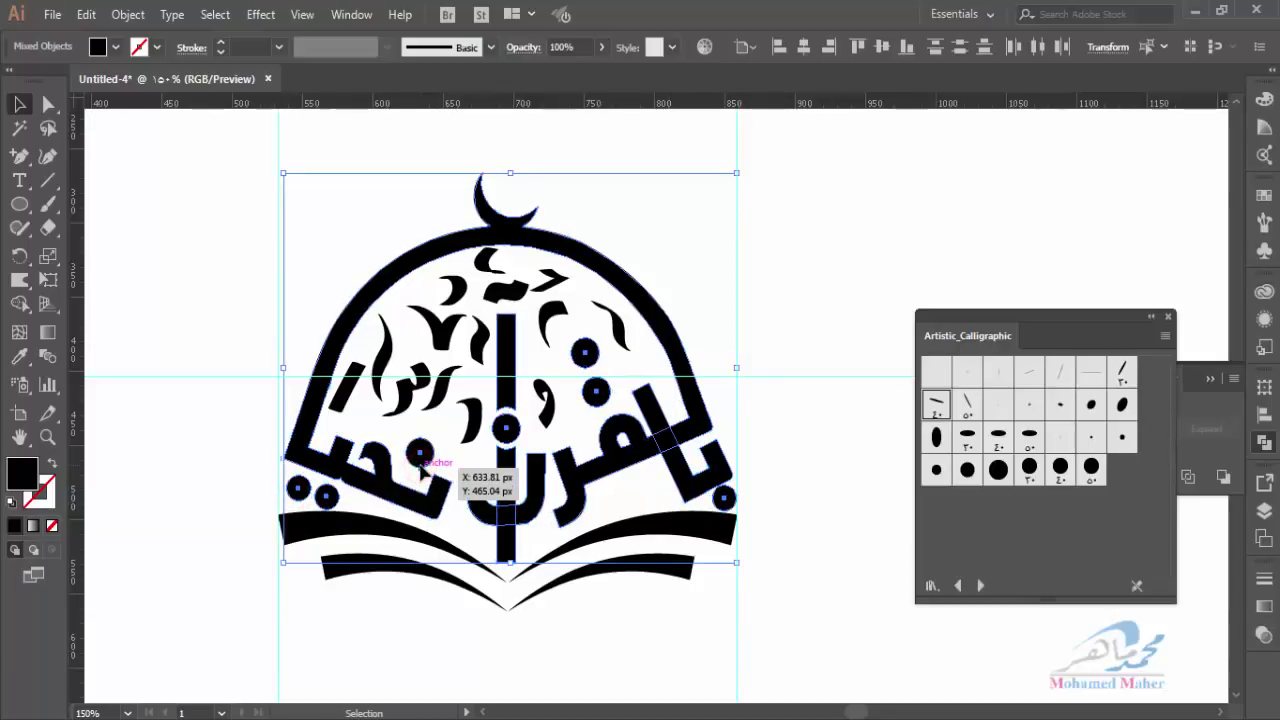
right_click(426, 458)
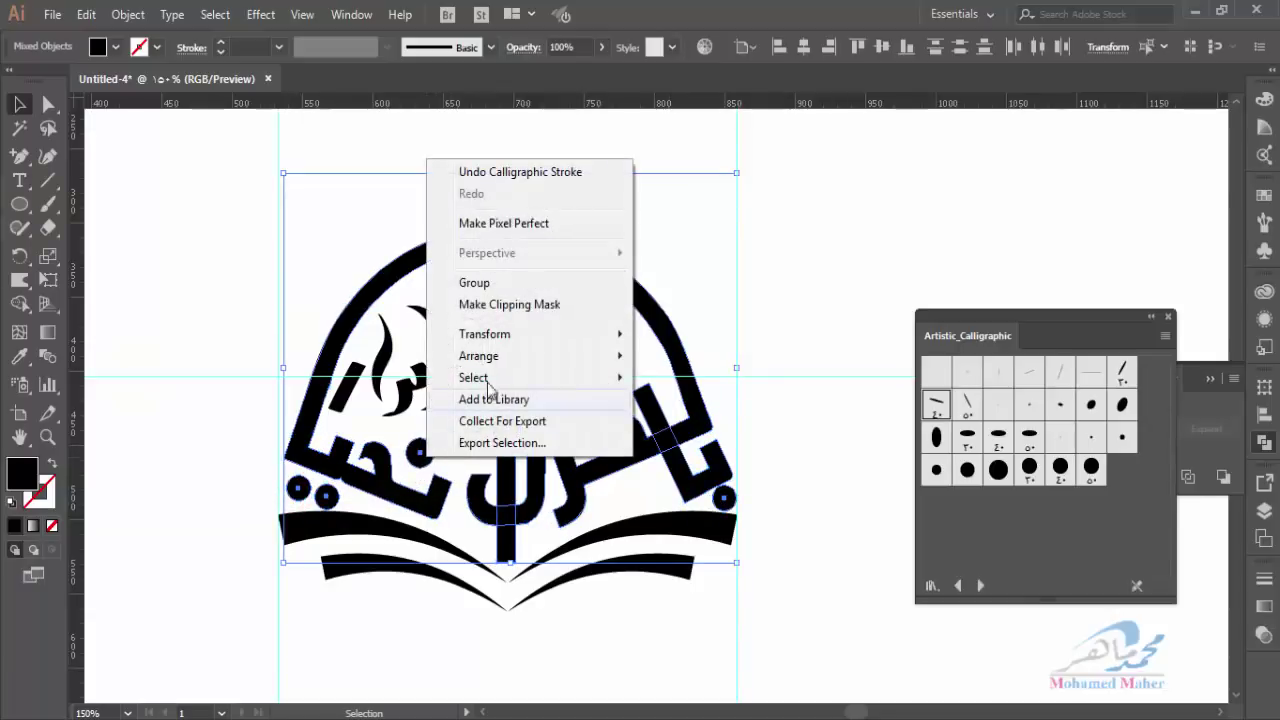
Group the selected arch and lettering and fill the group with green
left_click(472, 283)
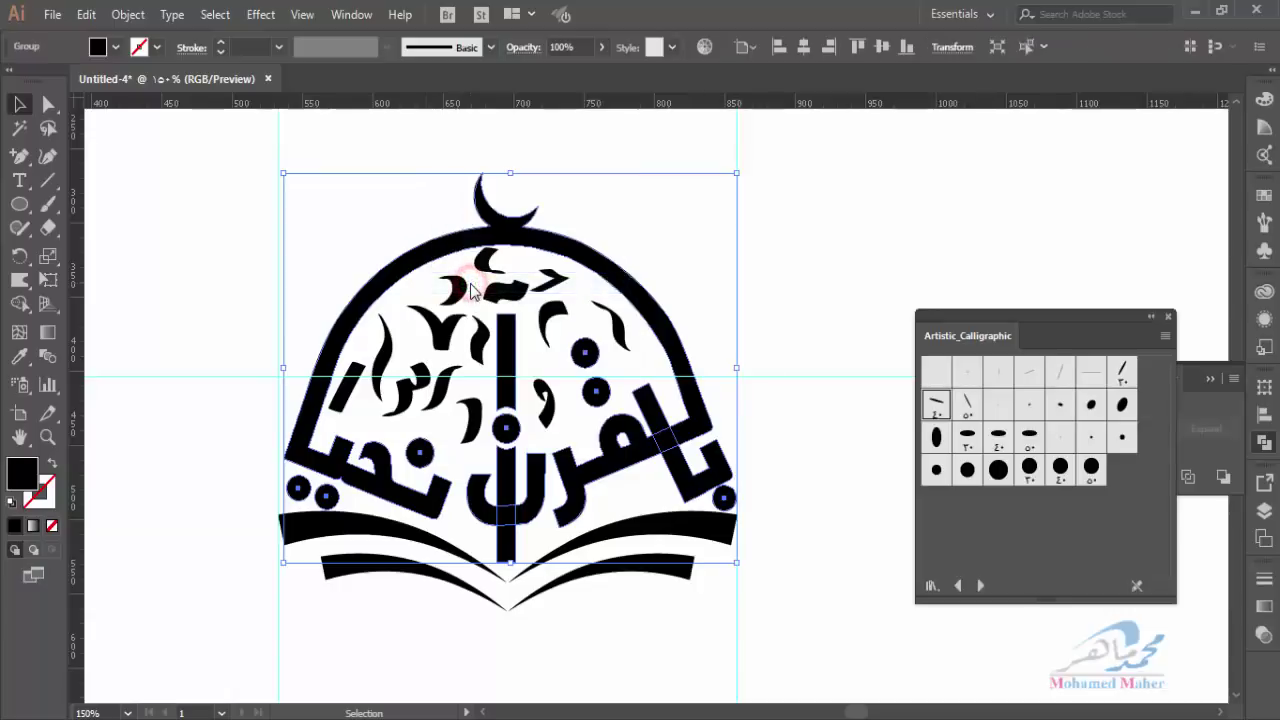
left_click(115, 47)
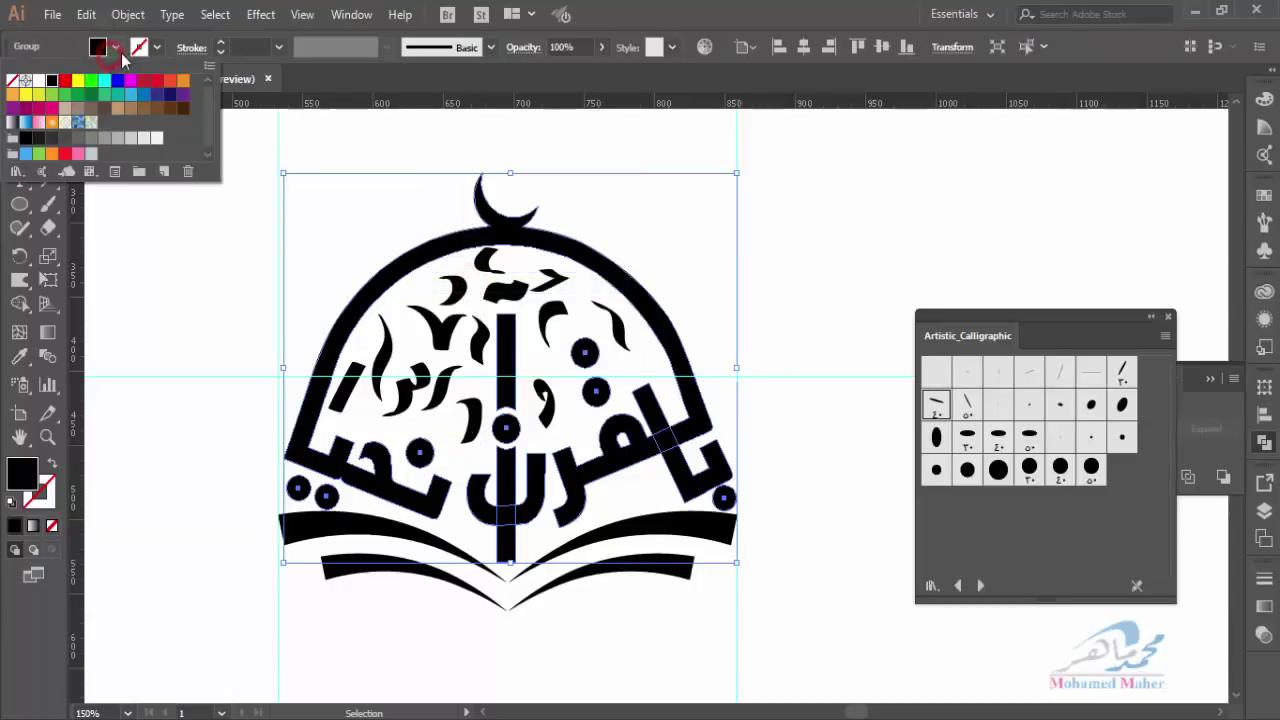
left_click(93, 97)
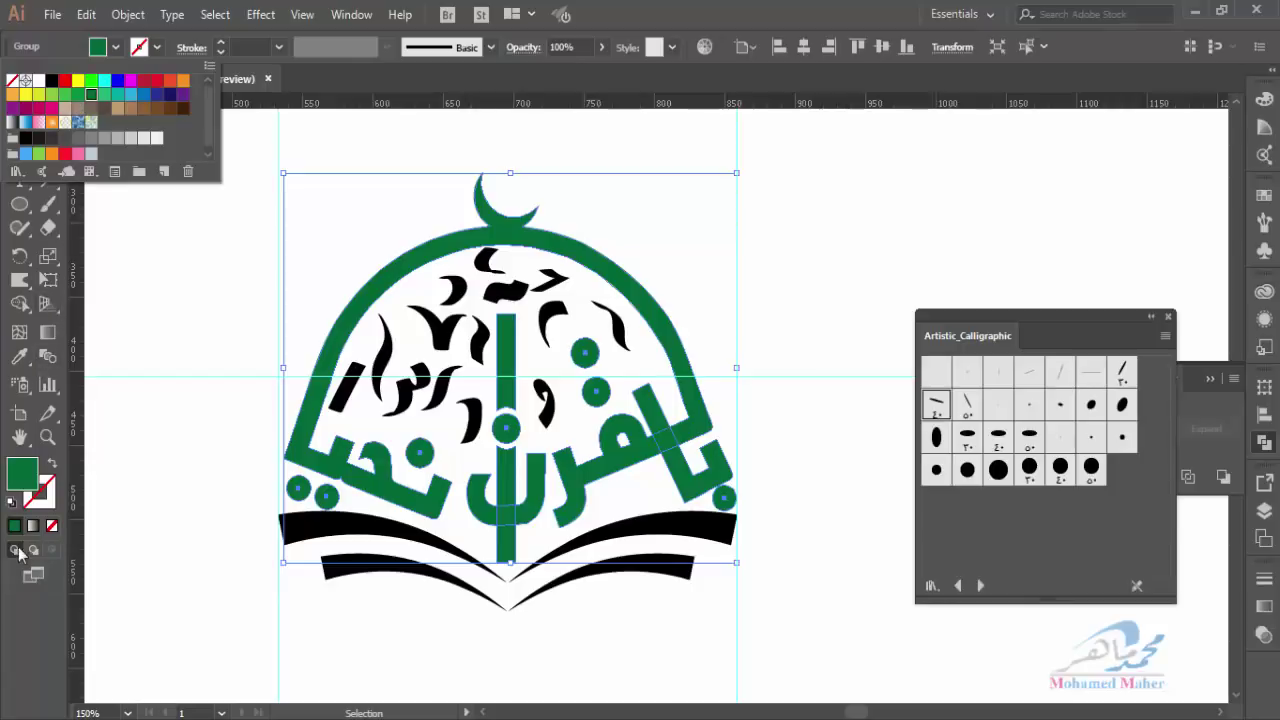
left_click(25, 483)
double_click(25, 478)
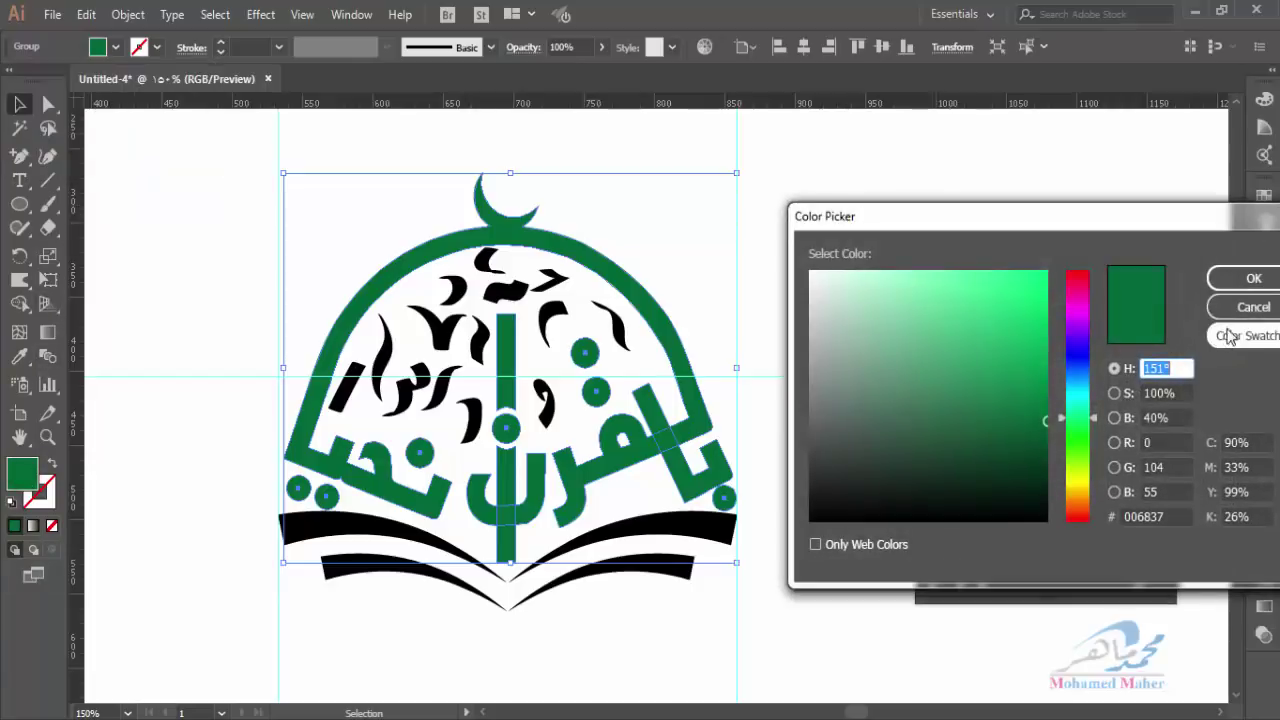
left_click(1252, 307)
Apply a gradient fill and drop green swatches onto its right, left and middle stops
key("period")
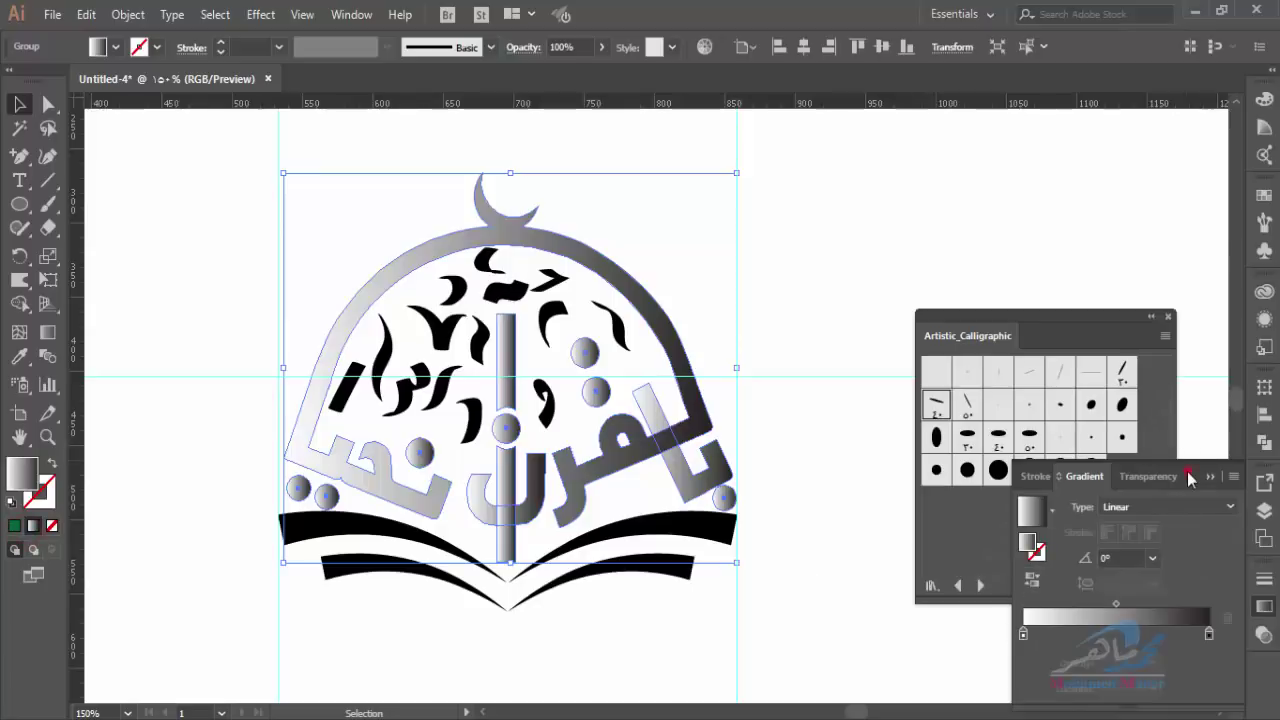
left_click_drag(1188, 478, 1120, 448)
left_click(1264, 195)
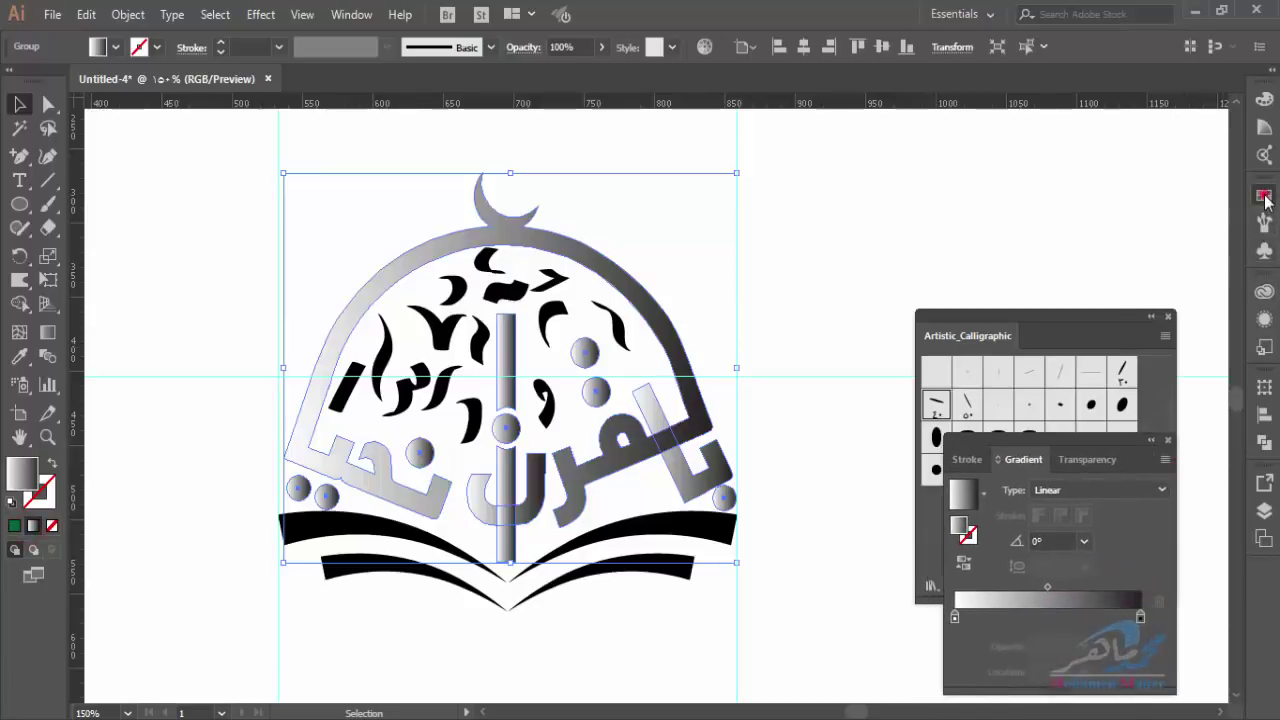
left_click_drag(1098, 264, 1142, 622)
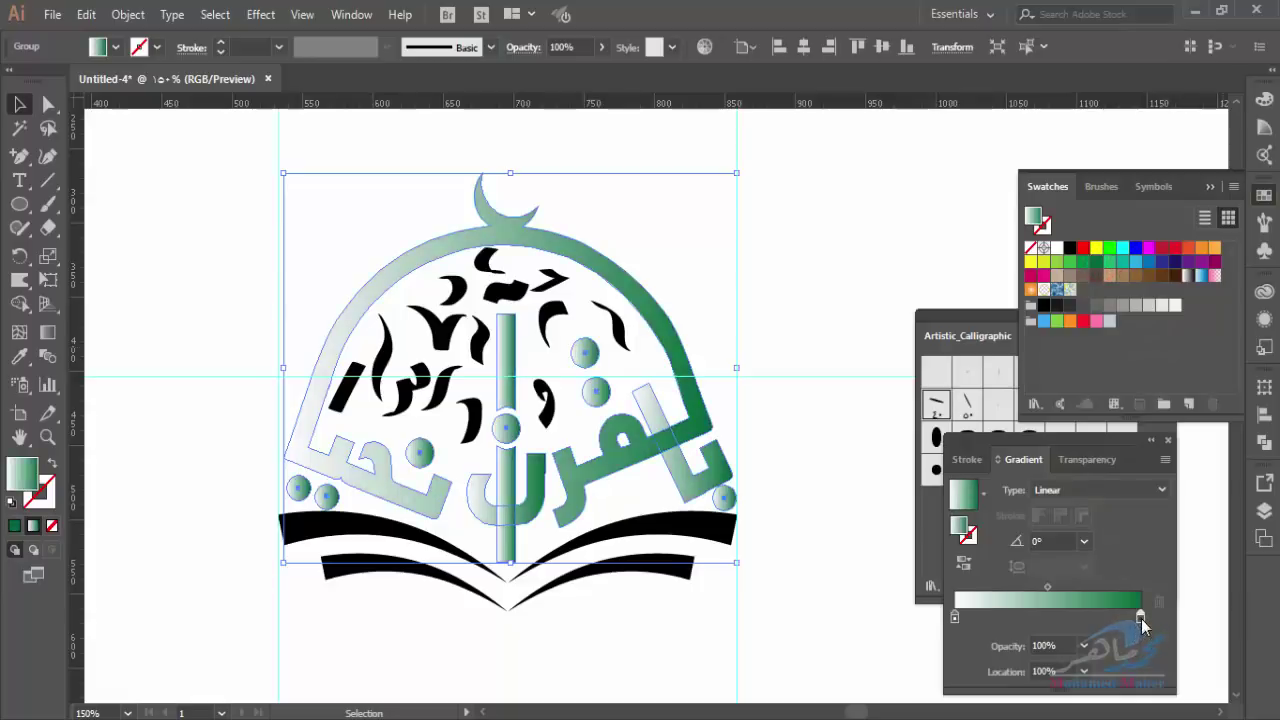
left_click_drag(1095, 265, 955, 622)
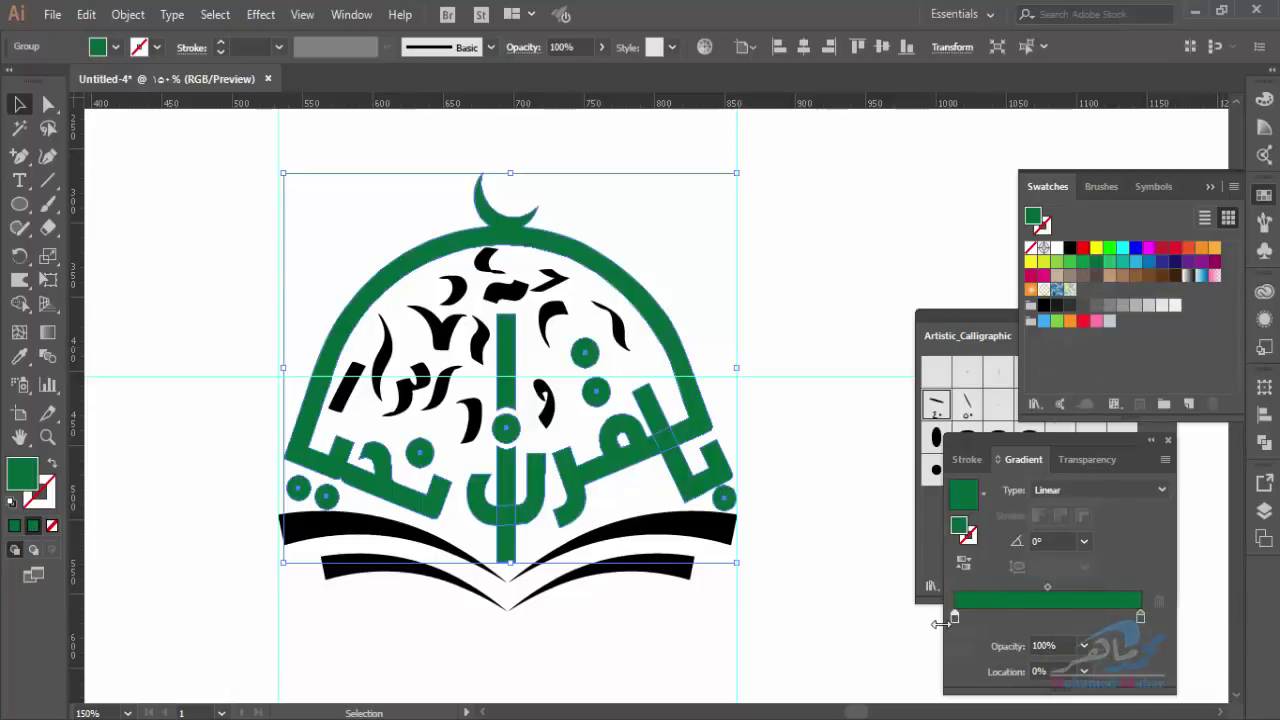
mouse_move(1089, 268)
left_mouse_down()
mouse_move(1052, 628)
mouse_move(1047, 612)
left_mouse_up()
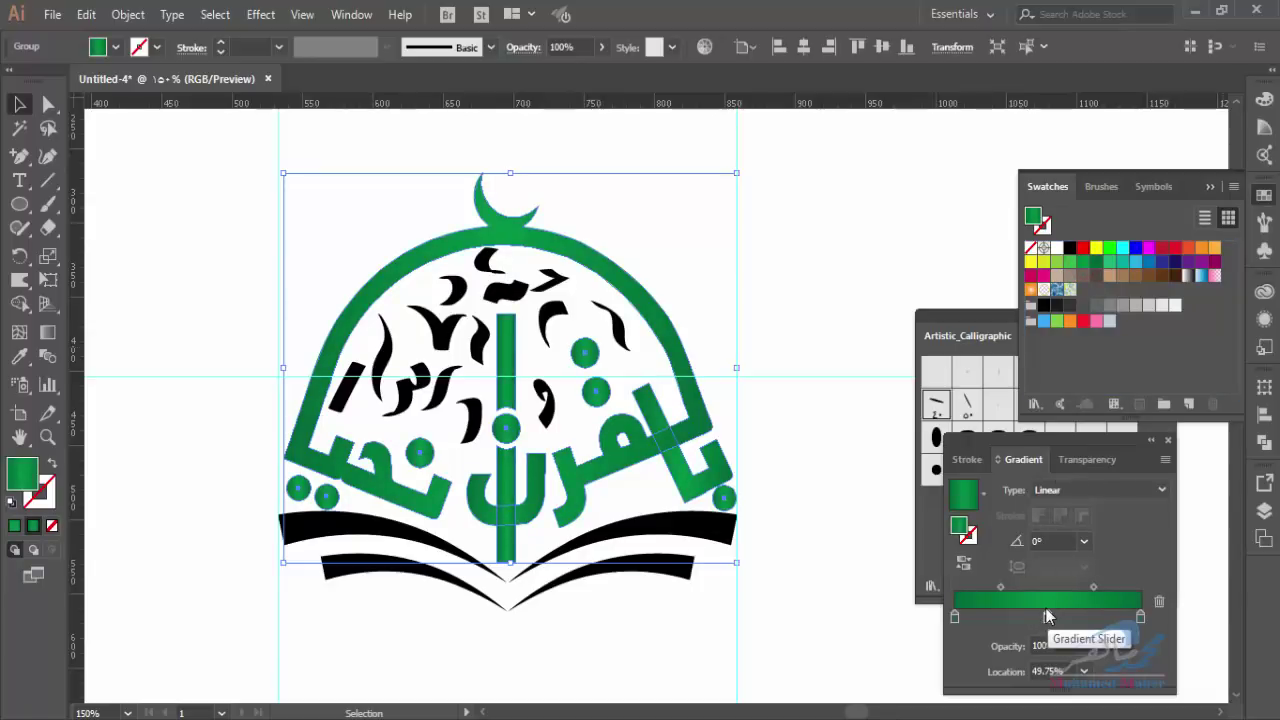
Re-angle the green gradient to about -73.8° and deselect the logo
left_click(40, 342)
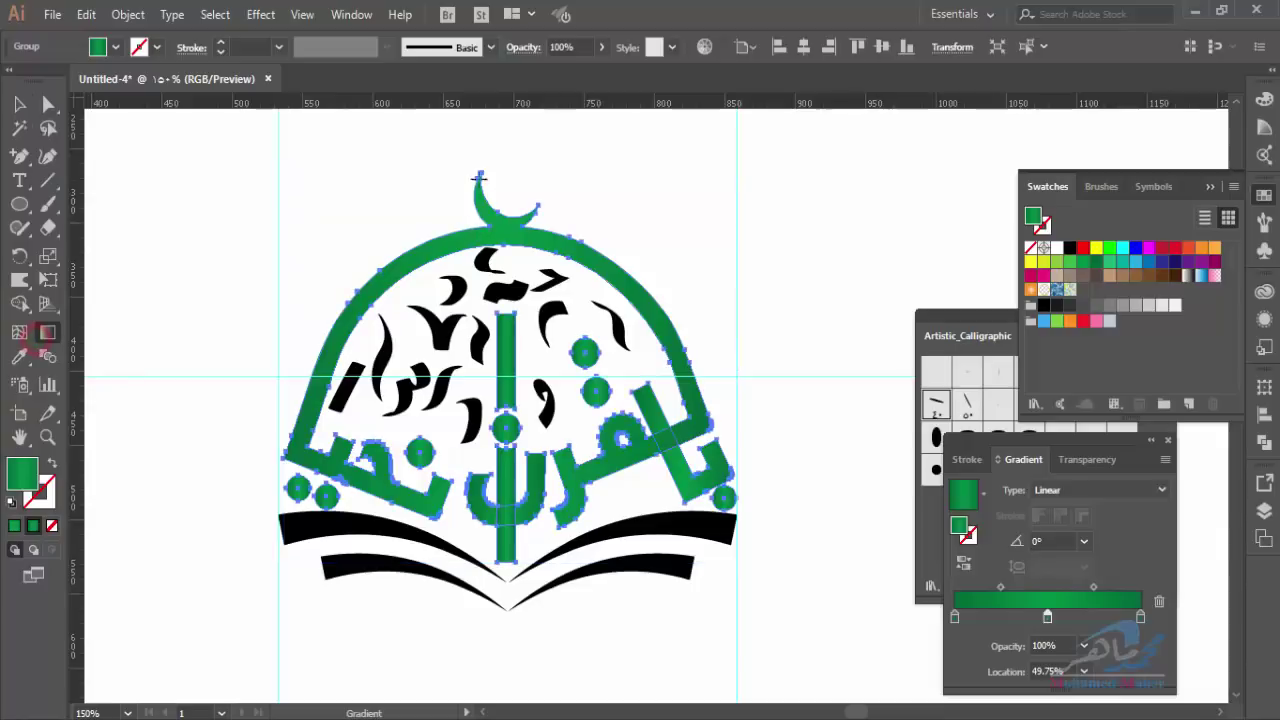
left_click_drag(446, 174, 577, 645)
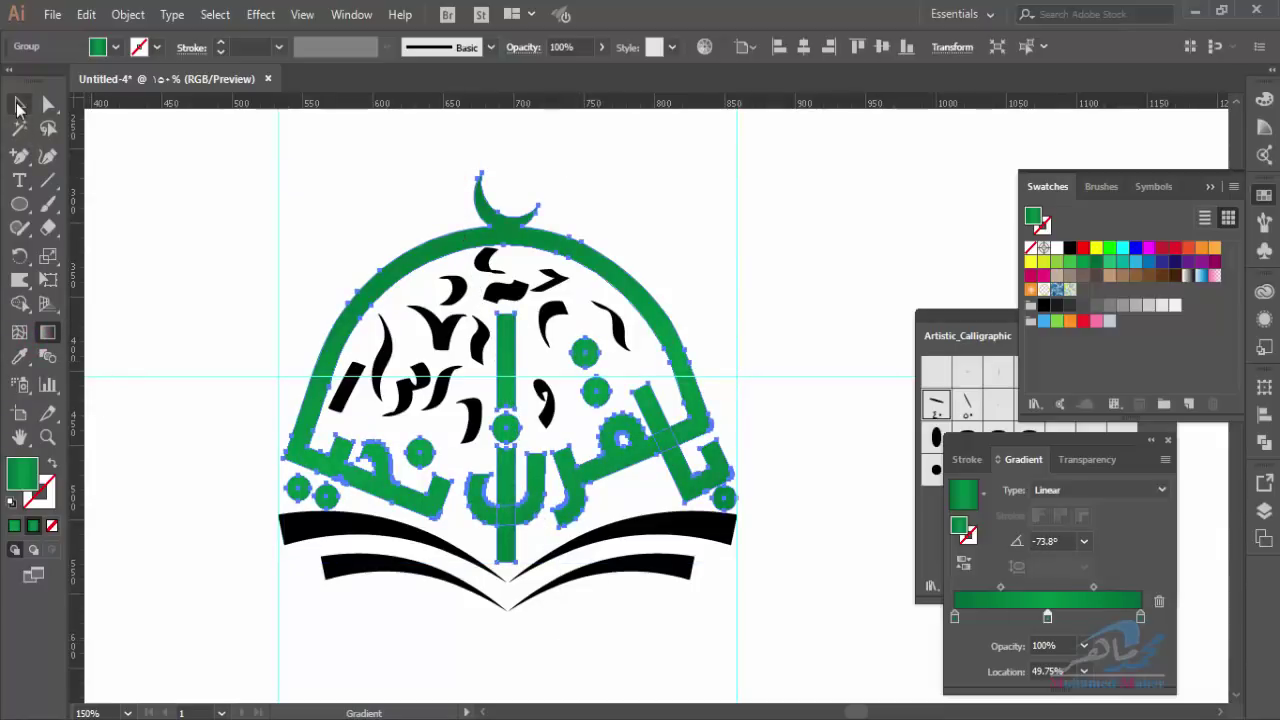
left_click(19, 104)
left_click(132, 260)
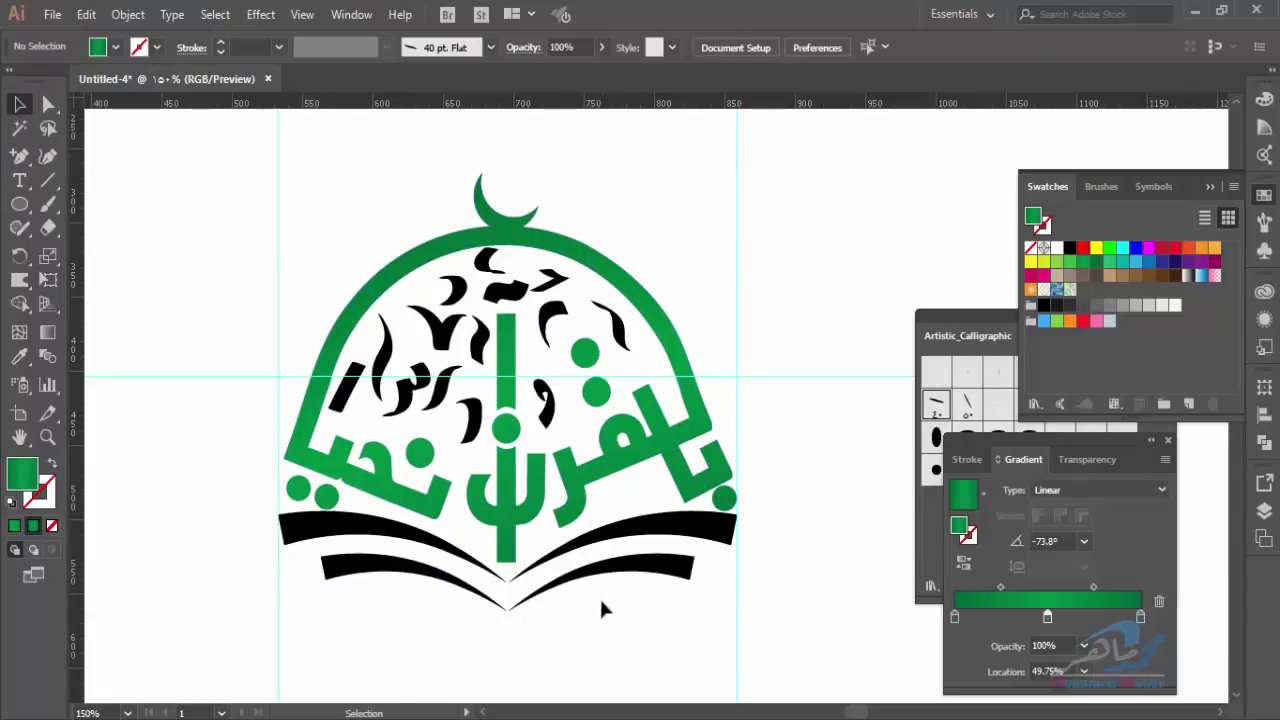
Select the open-book shapes and apply a gradient fill after trying grey fills
left_click(577, 545)
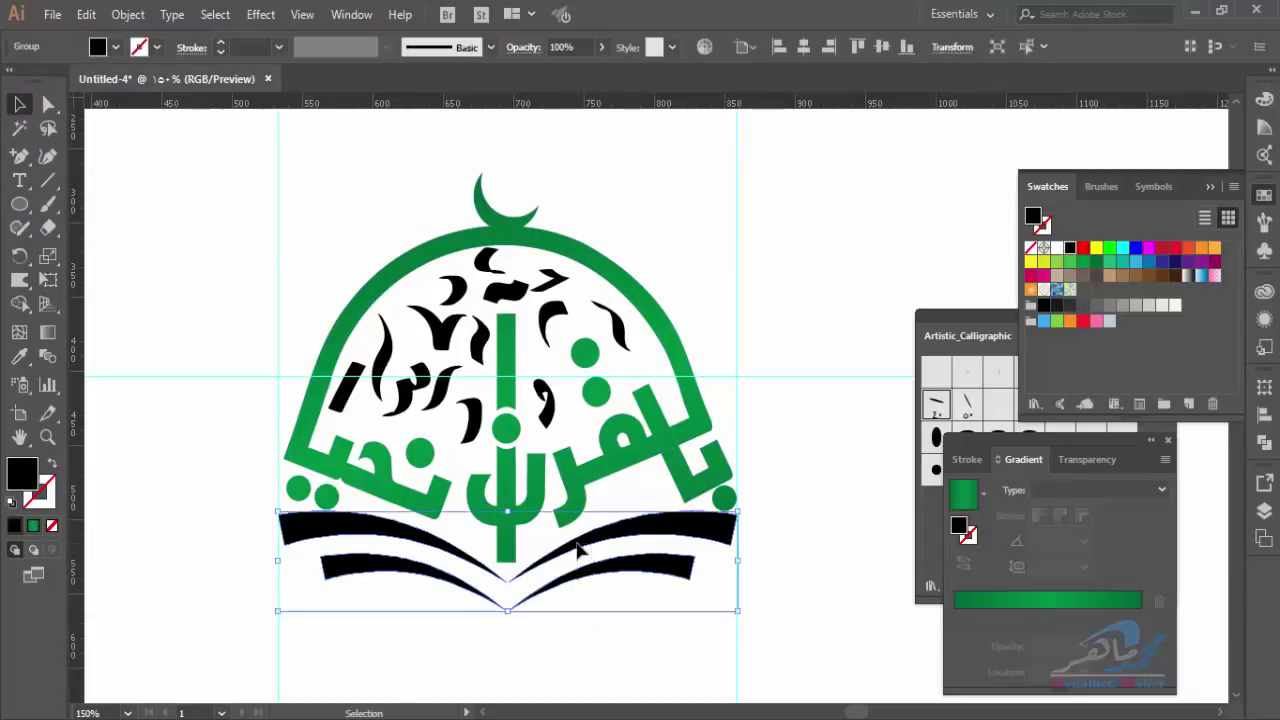
left_click(1083, 306)
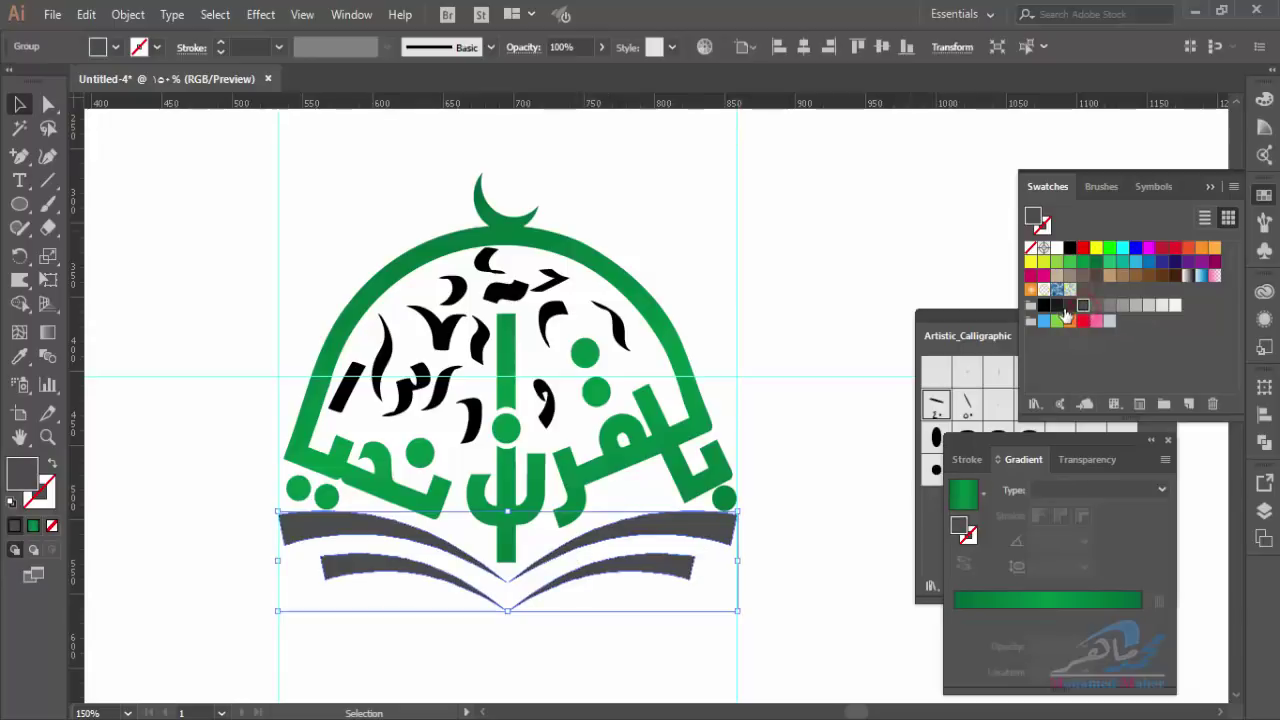
left_click(1068, 308)
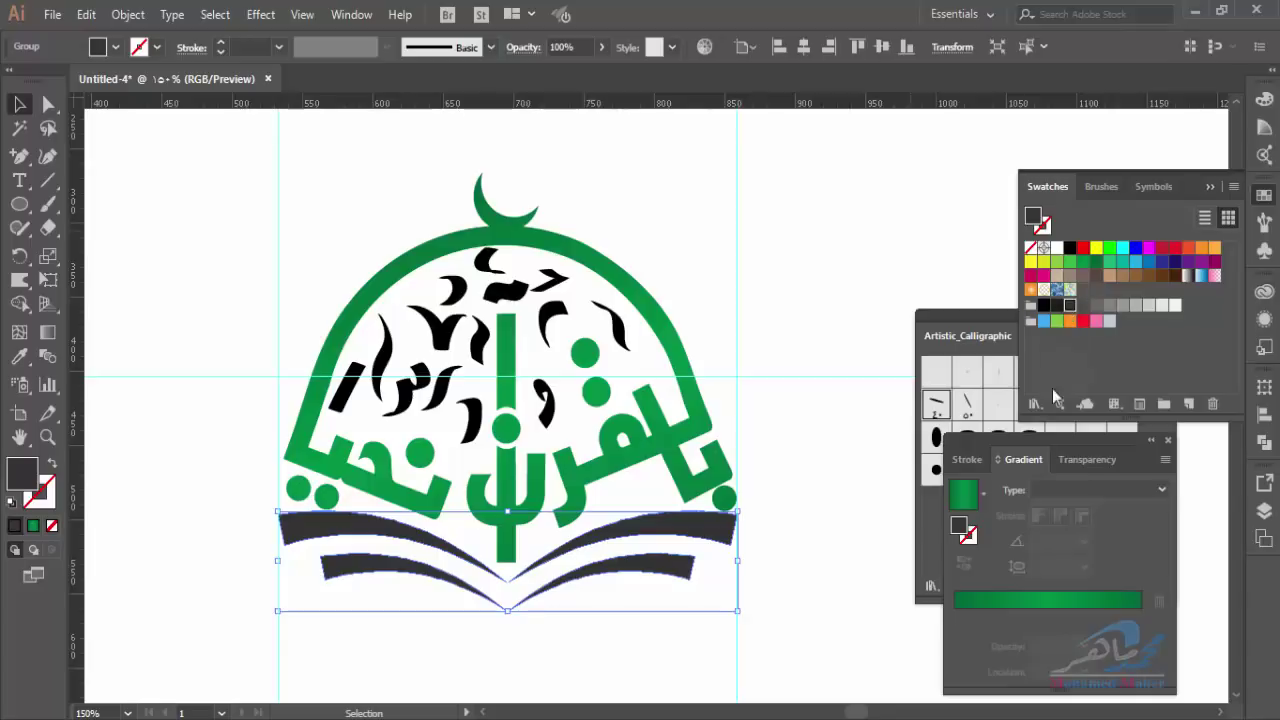
left_click(33, 525)
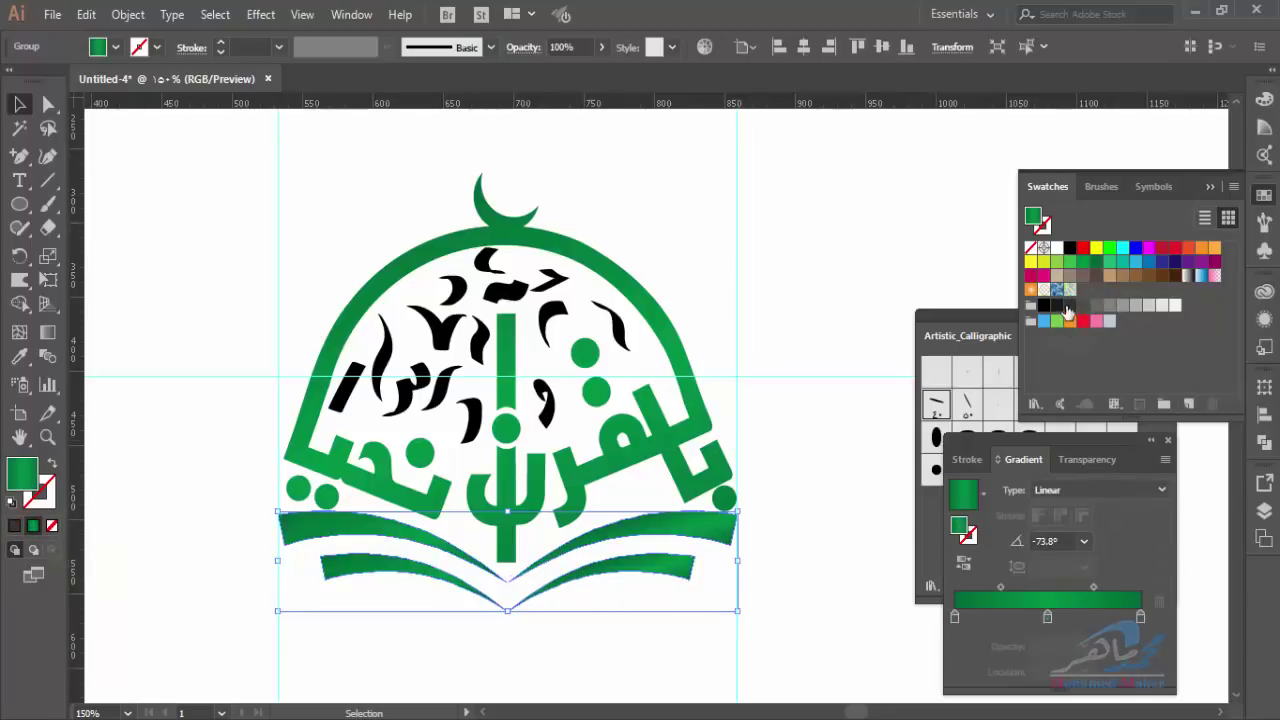
left_click(1066, 306)
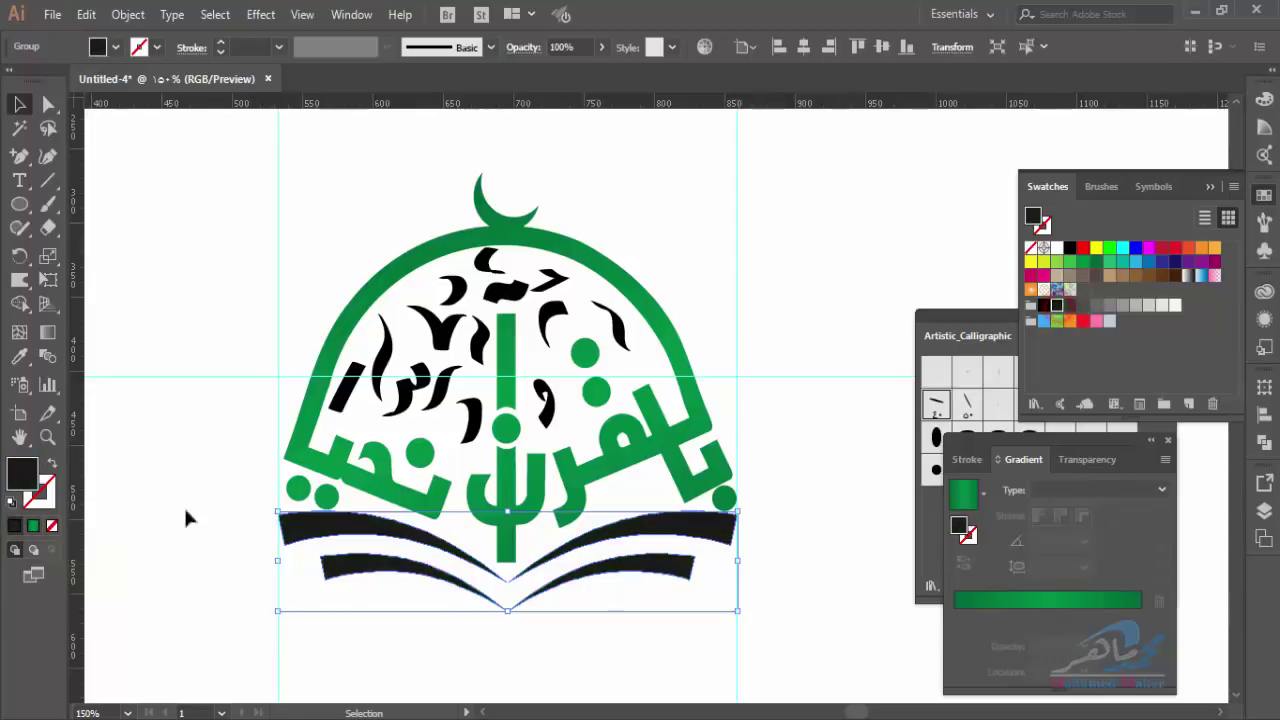
left_click(33, 525)
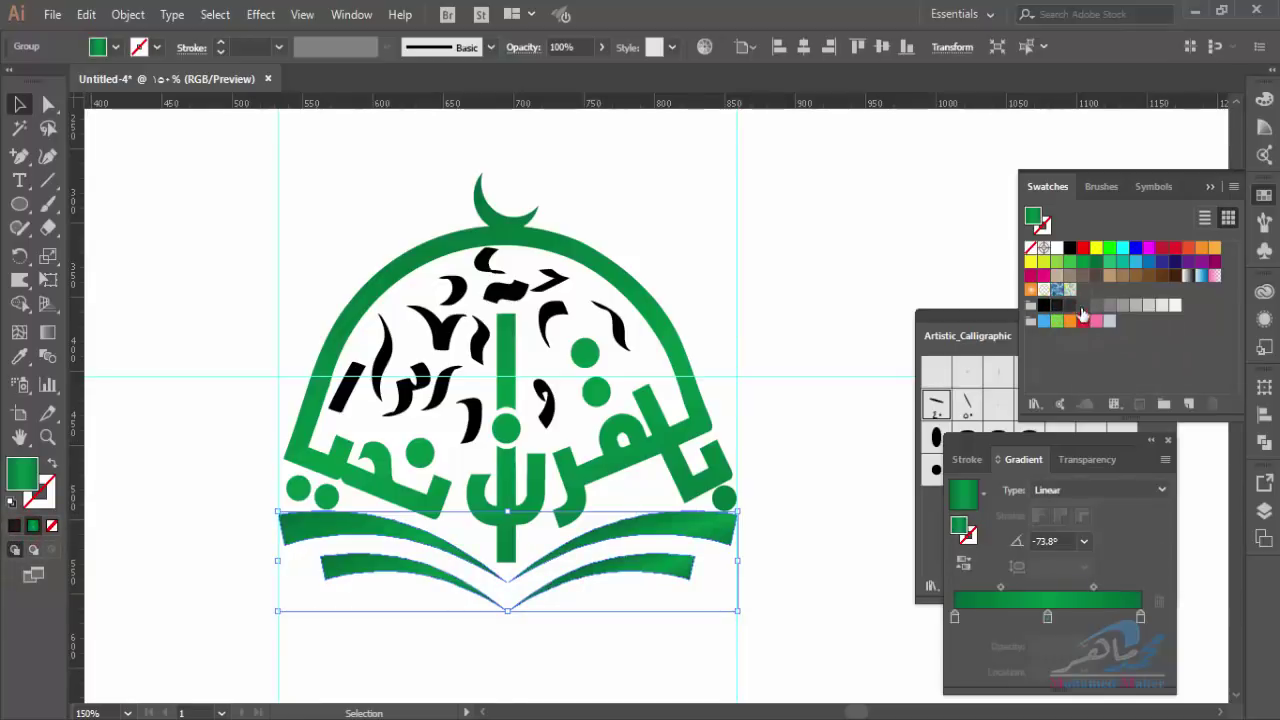
Set the book gradient's ends to black and its middle to dark grey, then deselect
left_click_drag(1054, 313, 1140, 622)
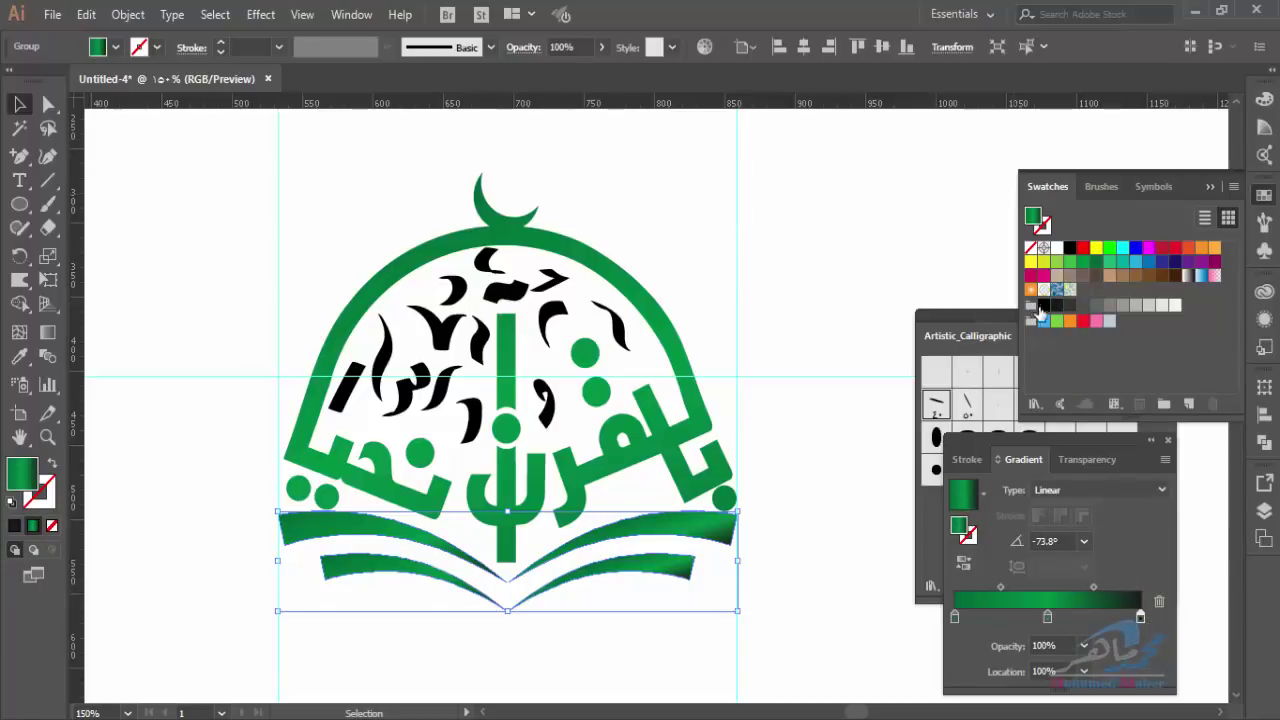
left_click_drag(1058, 313, 955, 616)
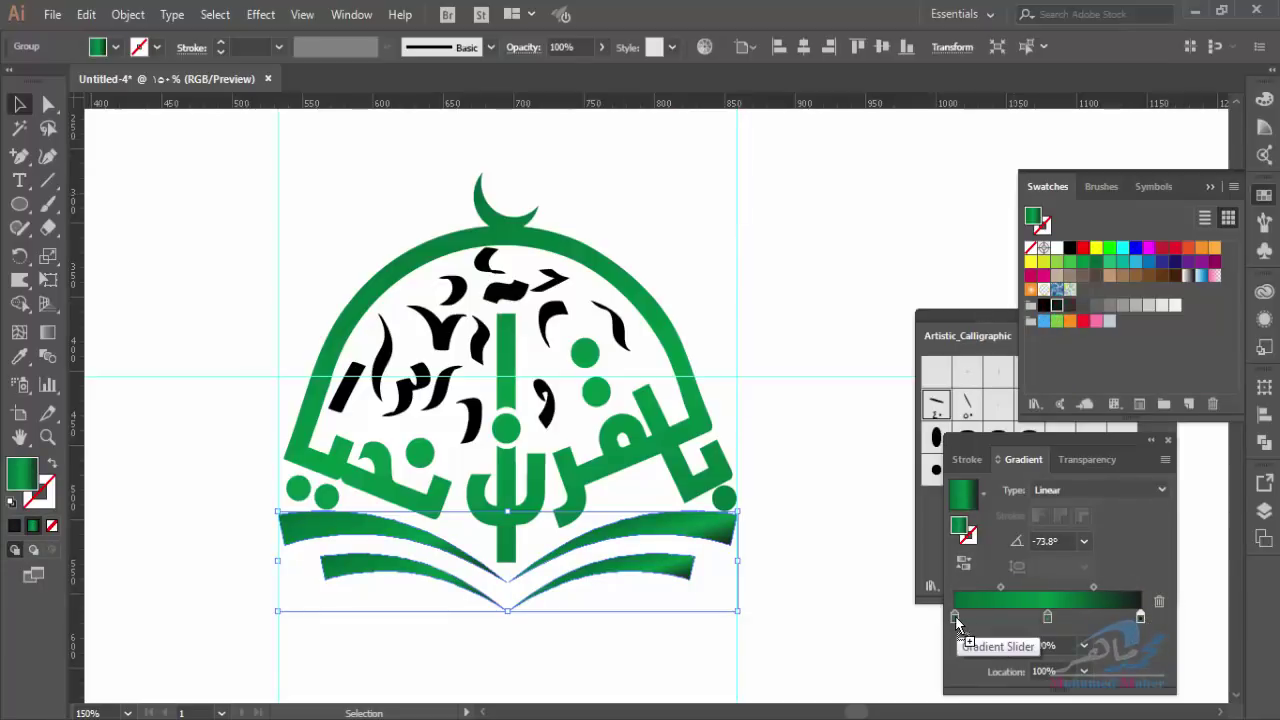
mouse_move(1070, 305)
left_mouse_down()
mouse_move(1052, 637)
mouse_move(1048, 626)
left_mouse_up()
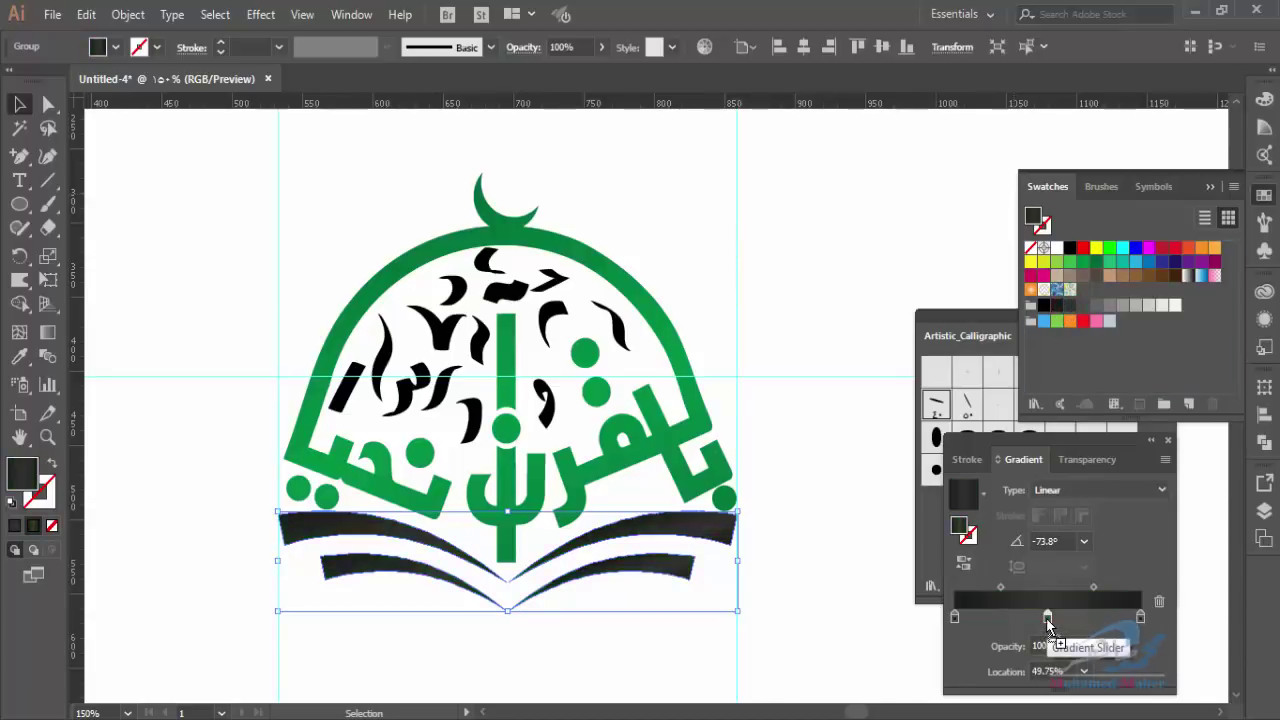
left_click(806, 236)
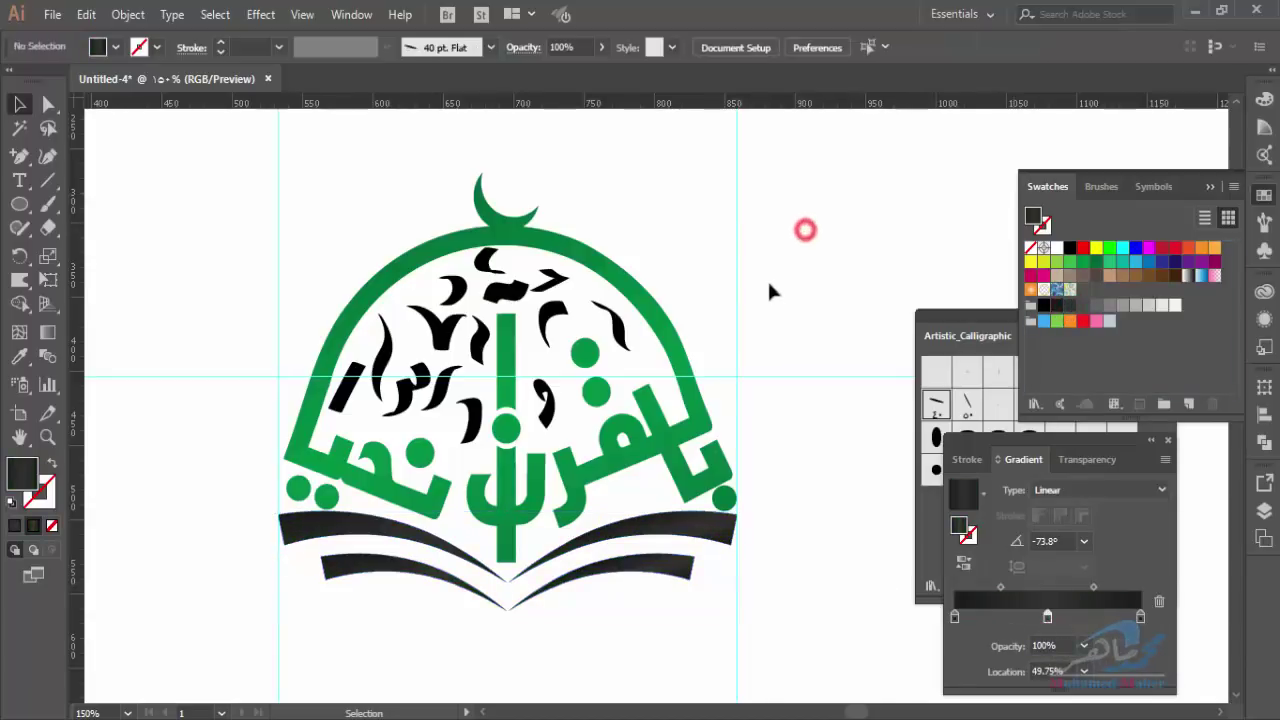
Select the black calligraphy strokes near the alef and dome top, then switch to Direct Selection
left_click(407, 392)
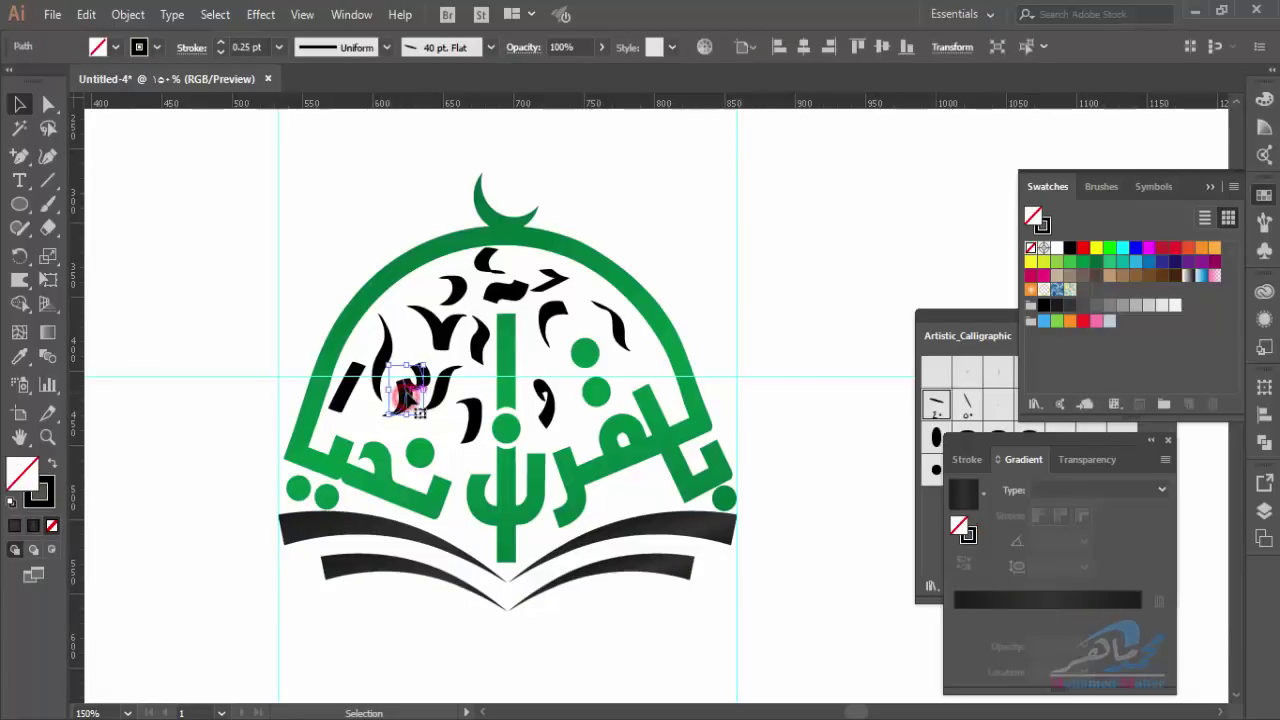
left_click(468, 415, "shift")
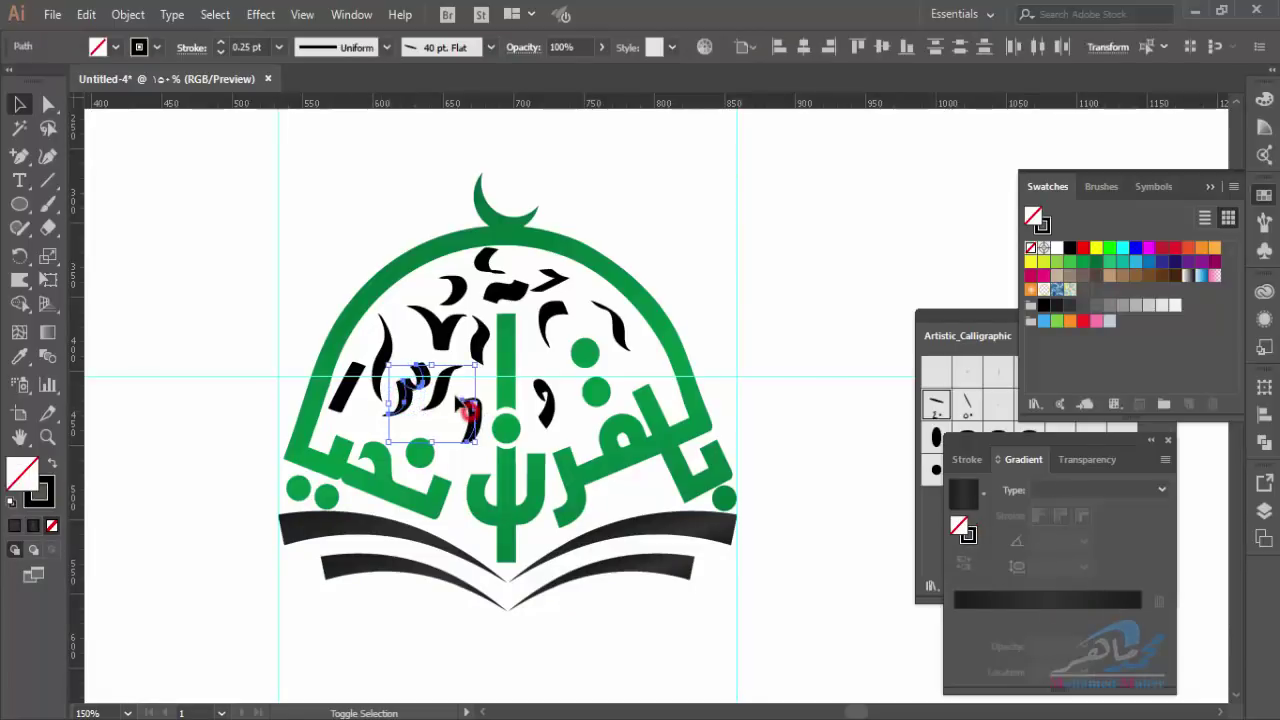
left_click(432, 325, "shift")
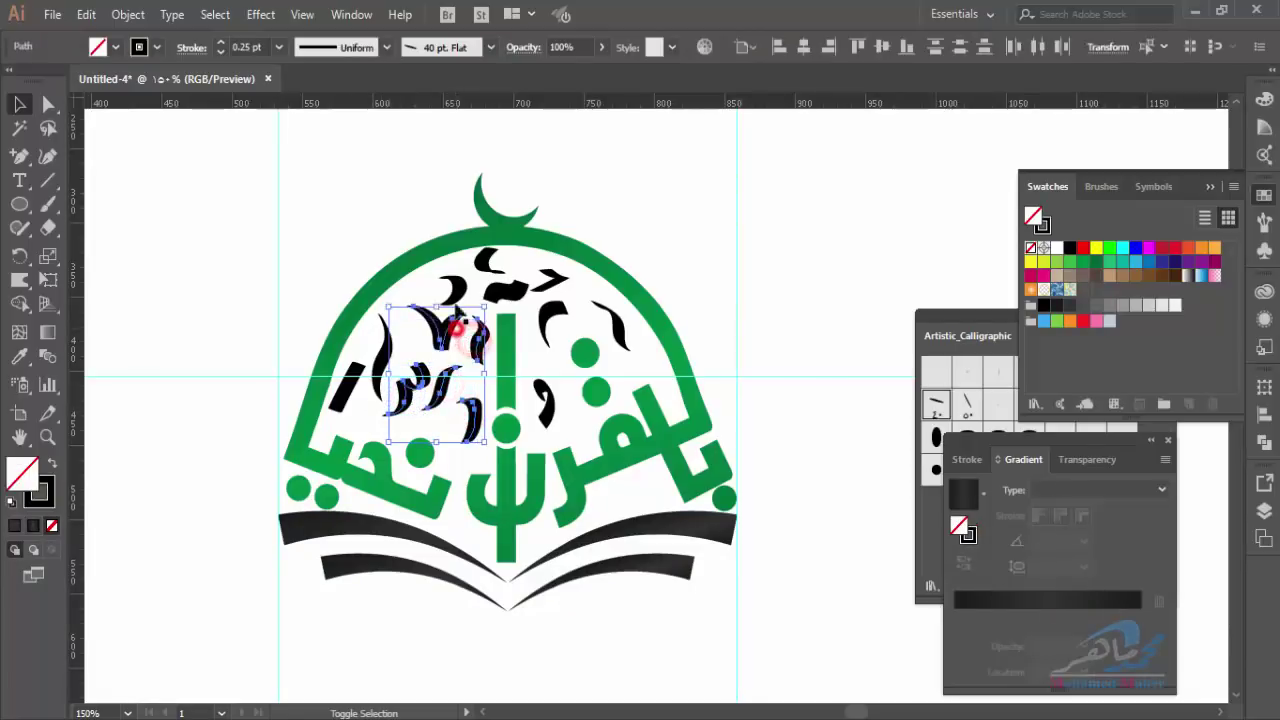
left_click(455, 290, "shift")
left_click(497, 292, "shift")
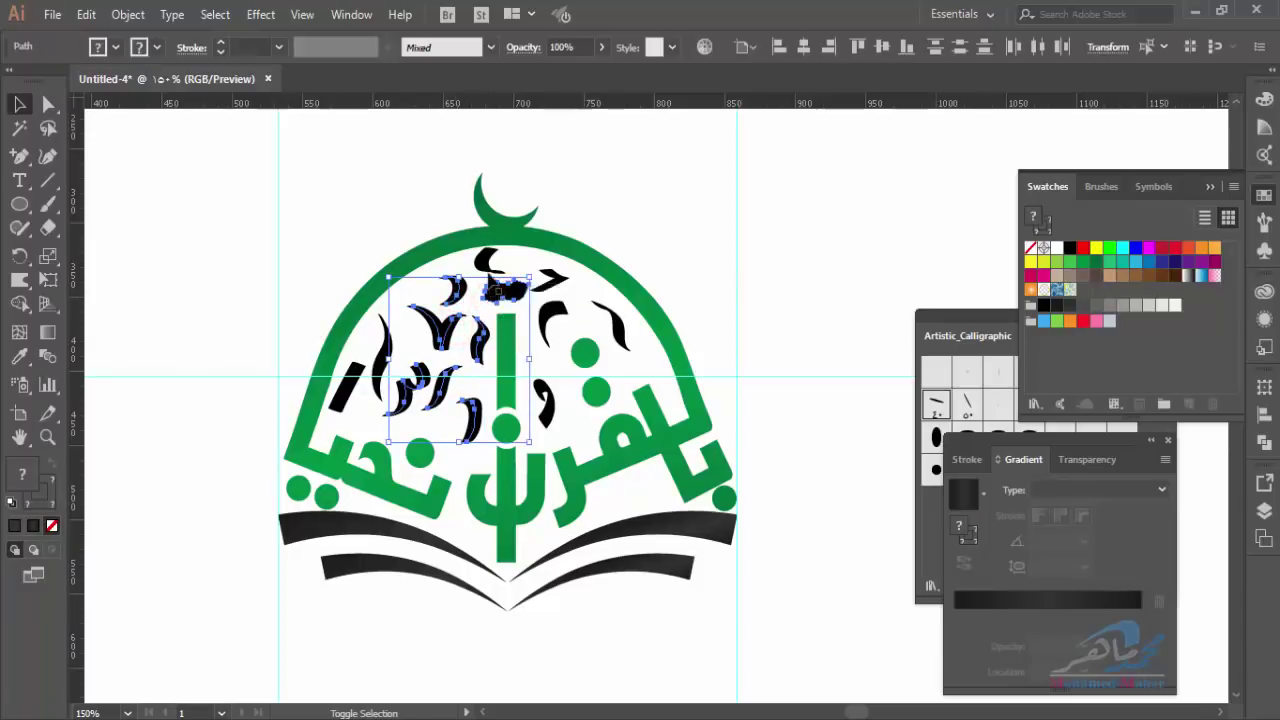
left_click(492, 264, "shift")
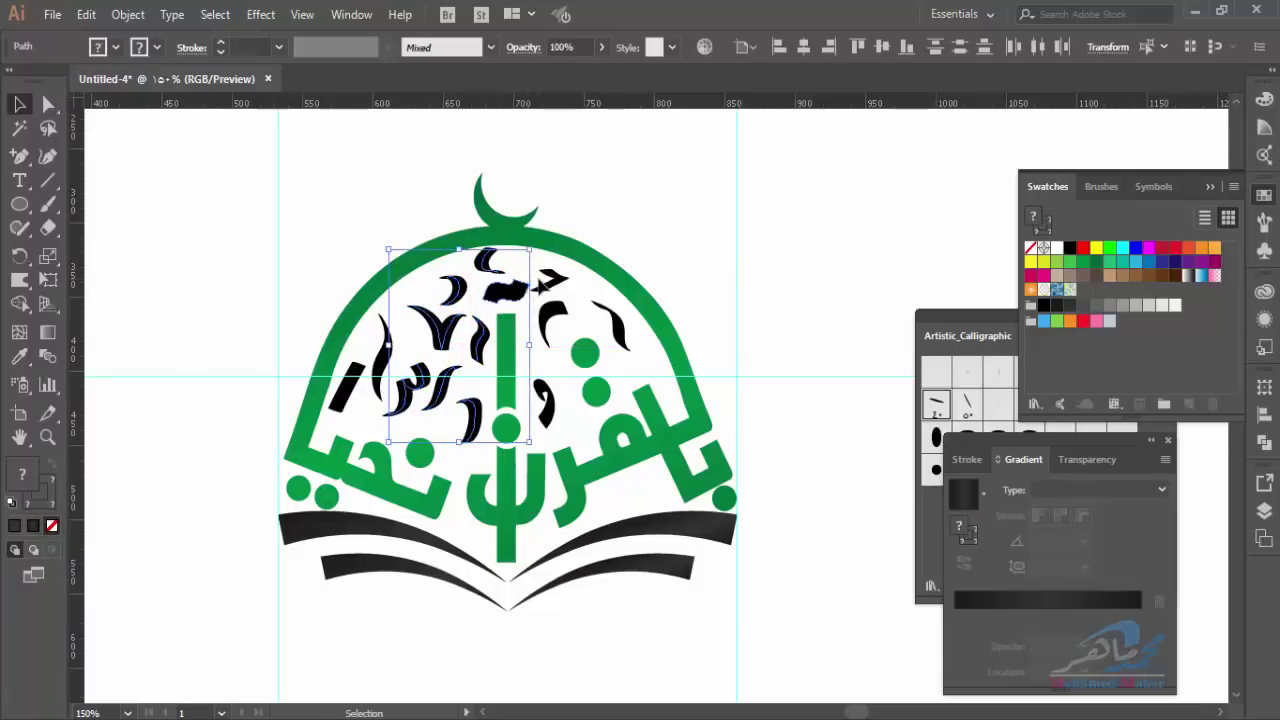
key("a")
mouse_move(557, 287)
left_mouse_down()
mouse_move(622, 334)
mouse_move(568, 316)
mouse_move(545, 285)
left_mouse_up()
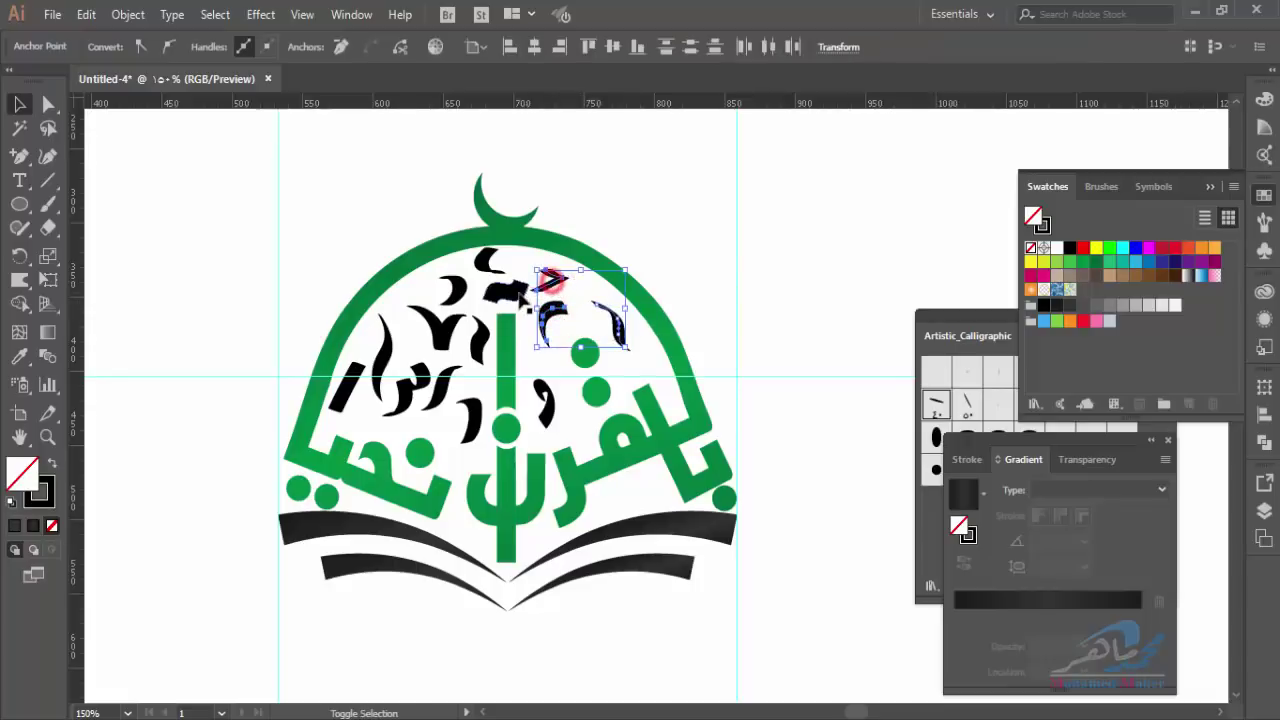
Add the remaining top, lower-right and left calligraphy strokes to the selection
left_click(490, 264, "shift")
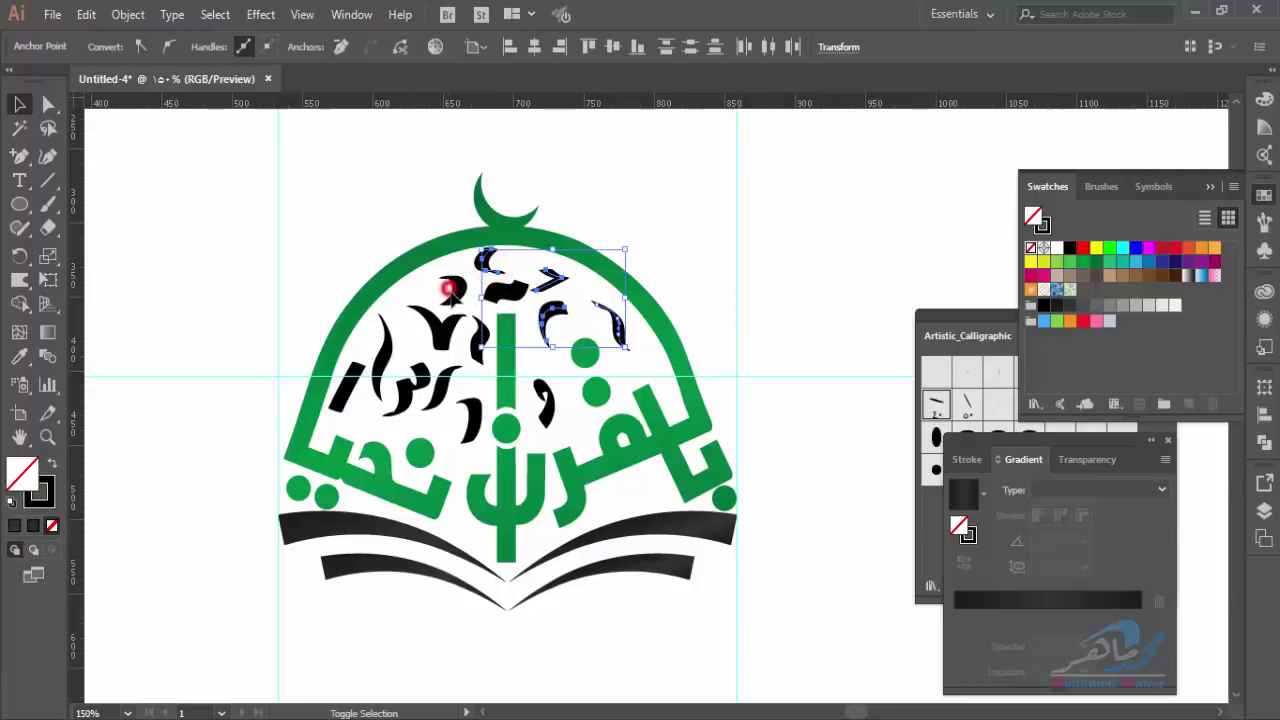
left_click(452, 291, "shift")
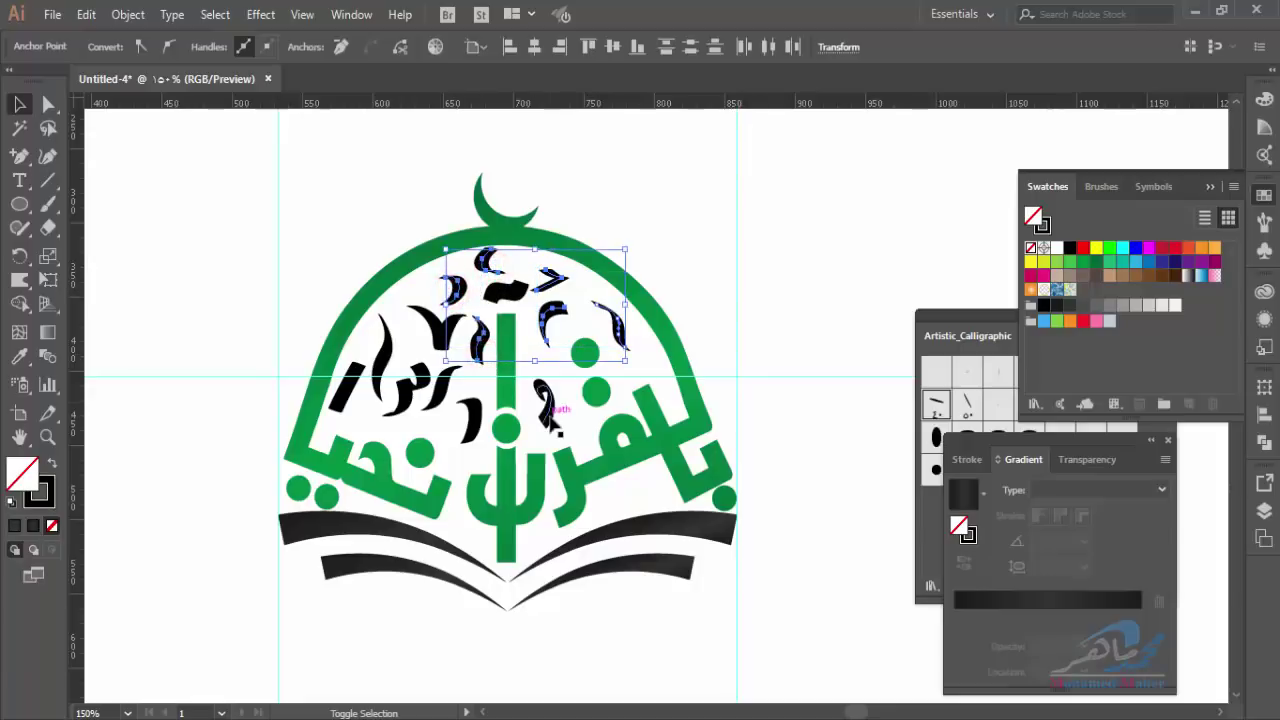
left_click(548, 417, "shift")
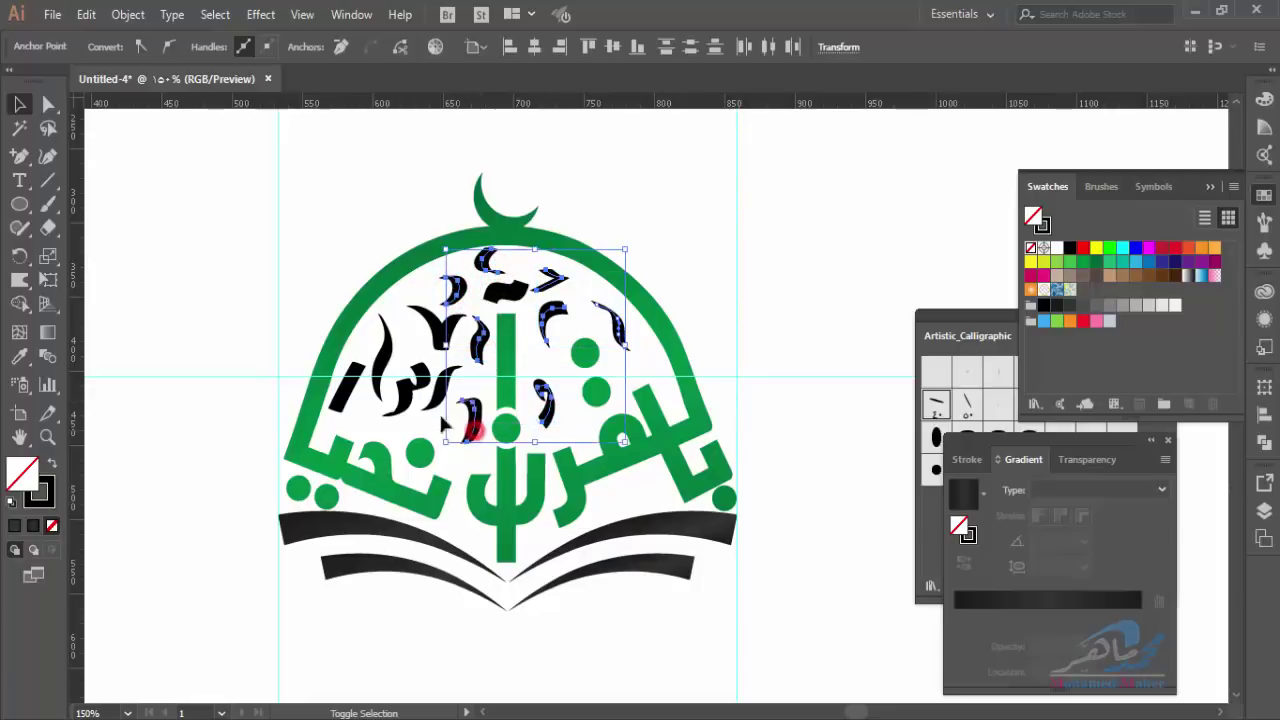
left_click(468, 418, "shift")
left_click(430, 400, "shift")
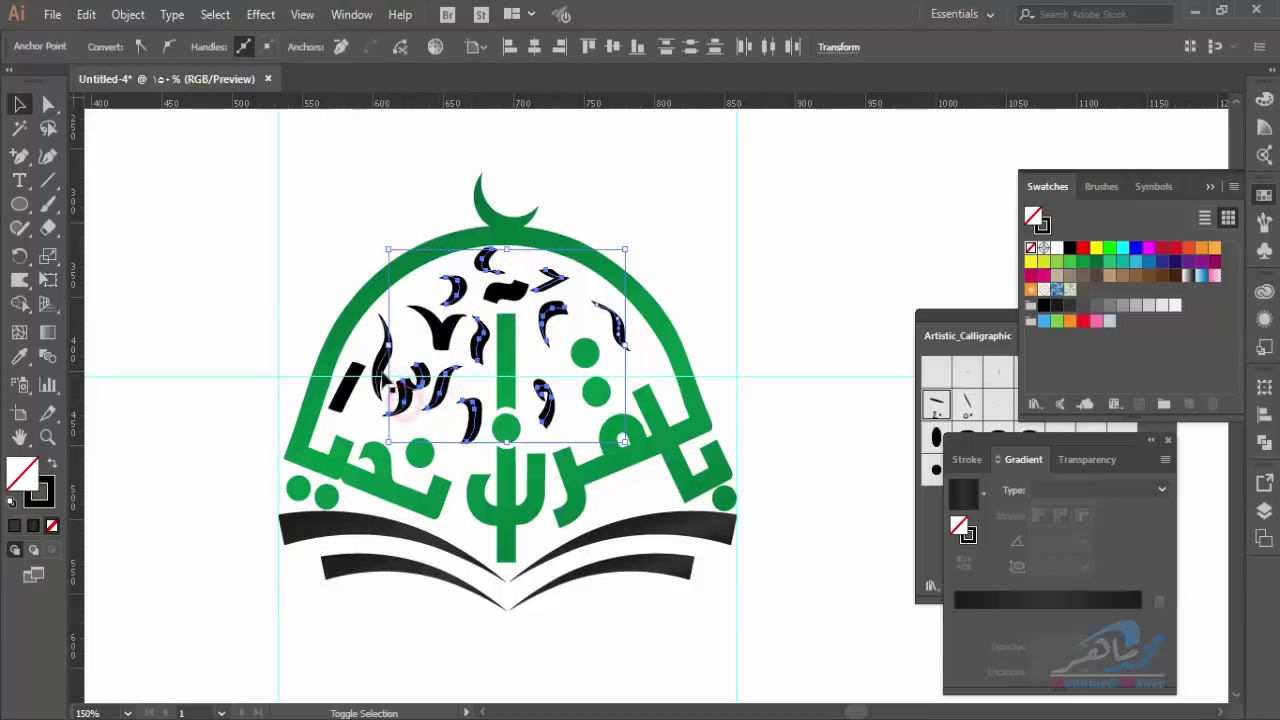
left_click(379, 372, "shift")
left_click(345, 390, "shift")
left_click(440, 335, "shift")
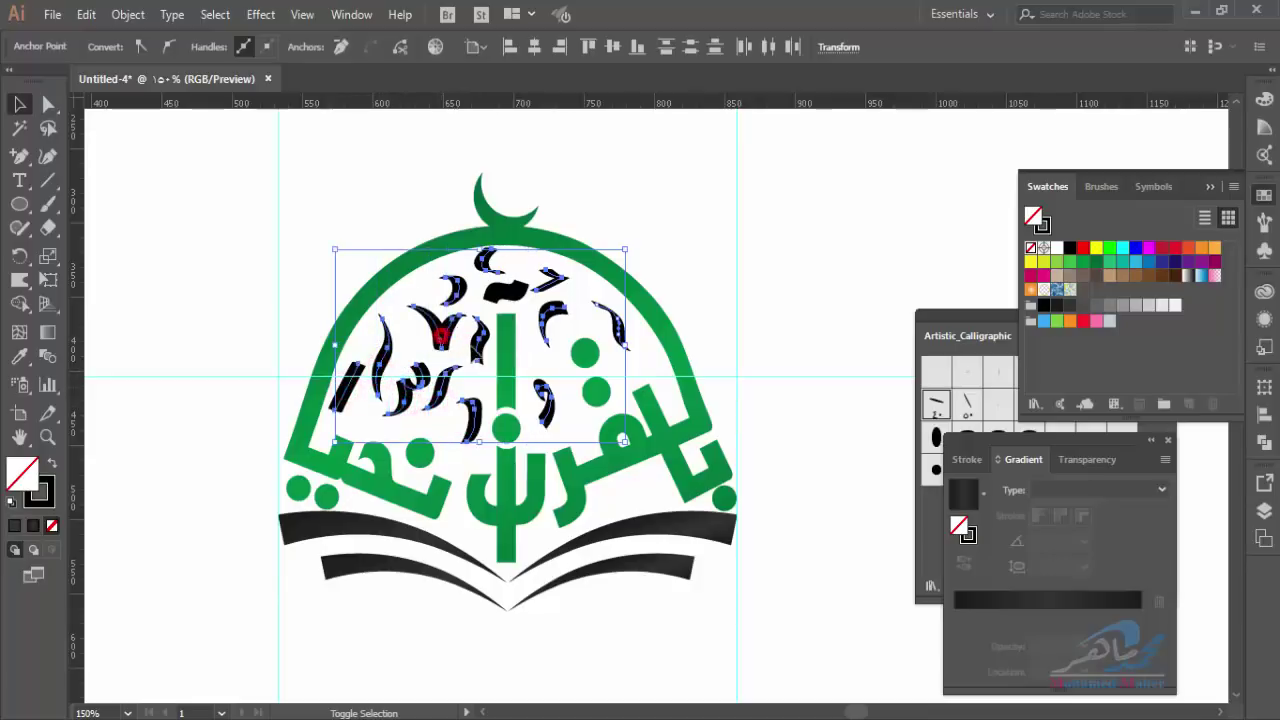
left_click(128, 14)
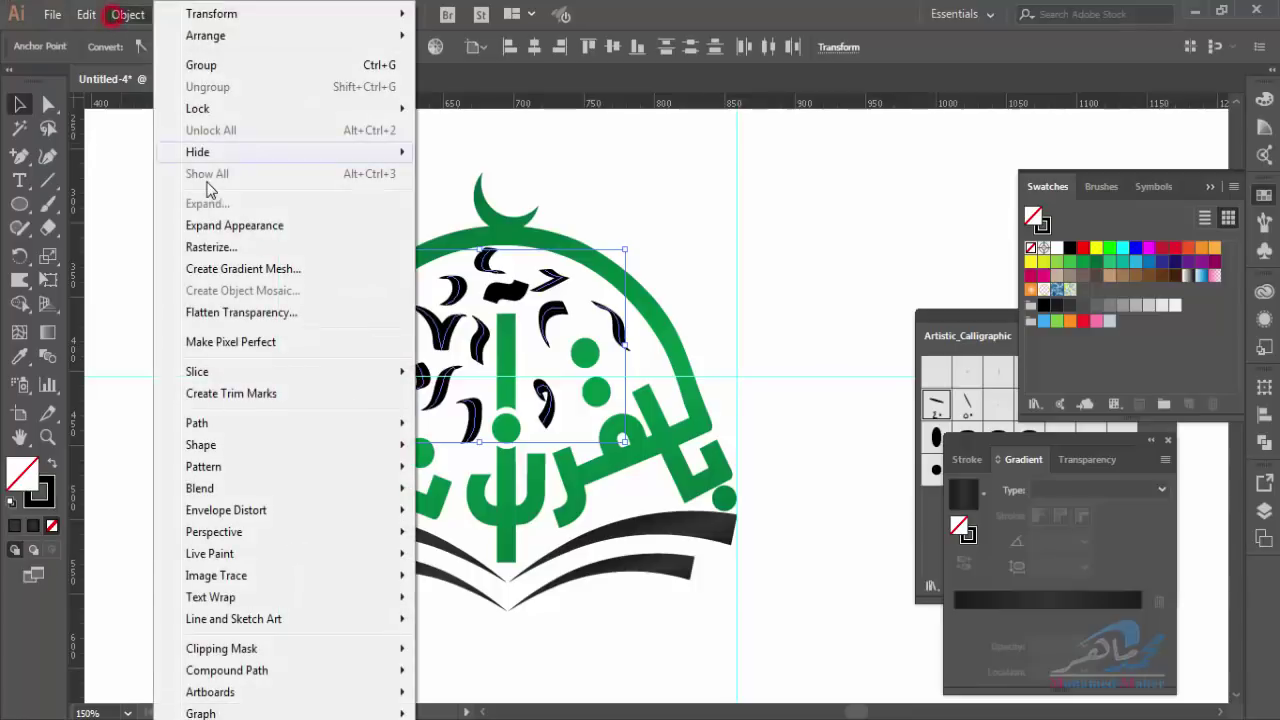
Expand the strokes' appearance, eyedrop the lettering's green gradient onto them, then select the black madda
left_click(232, 226)
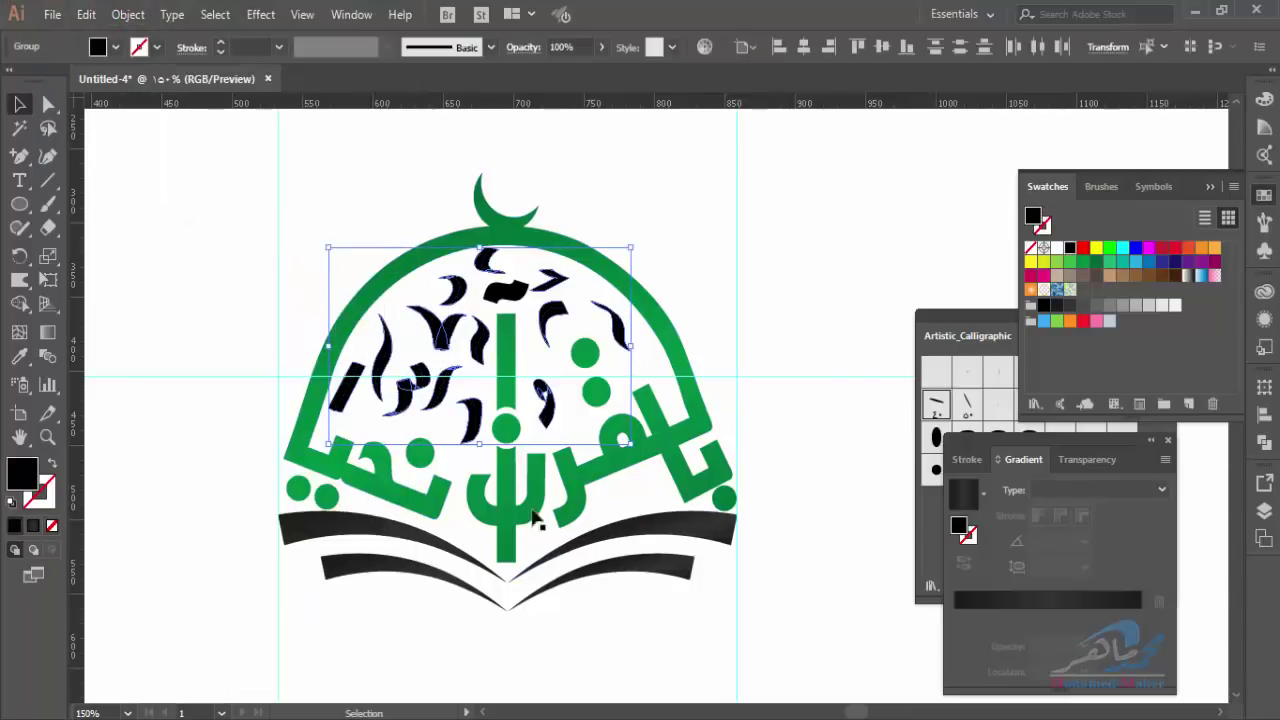
left_click(19, 356)
left_click(405, 487)
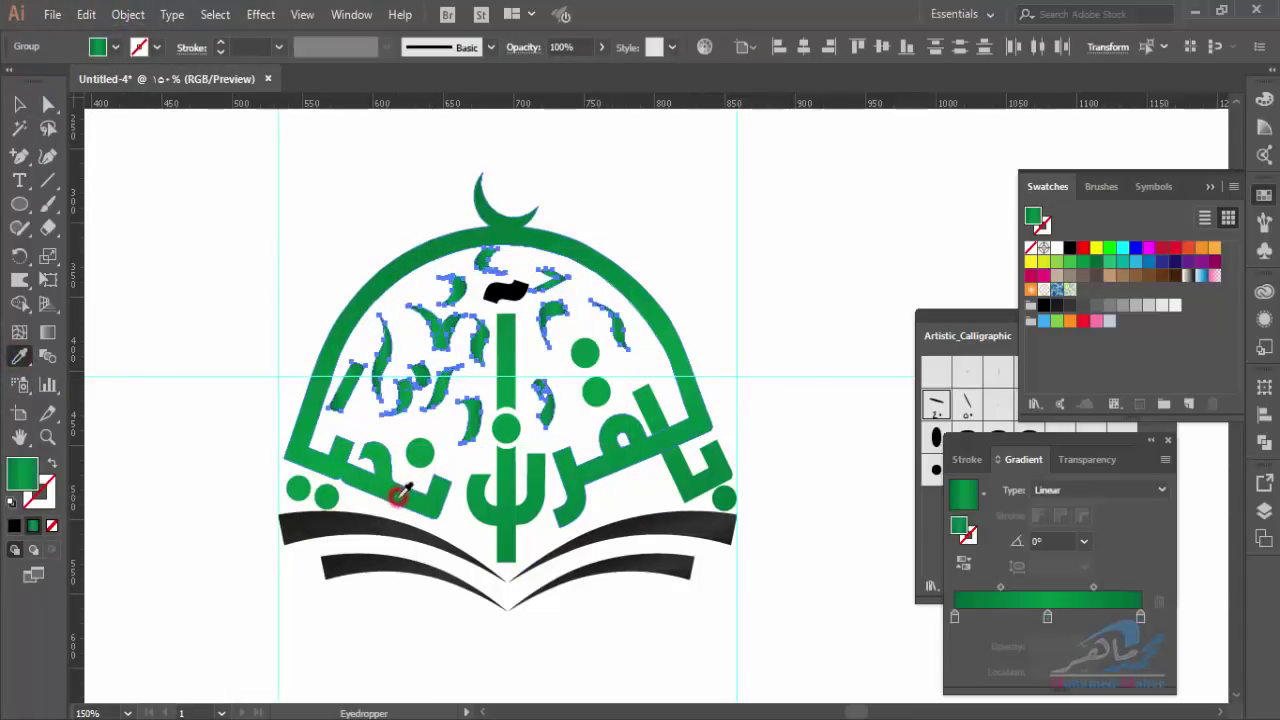
left_click(19, 104)
left_click(104, 150)
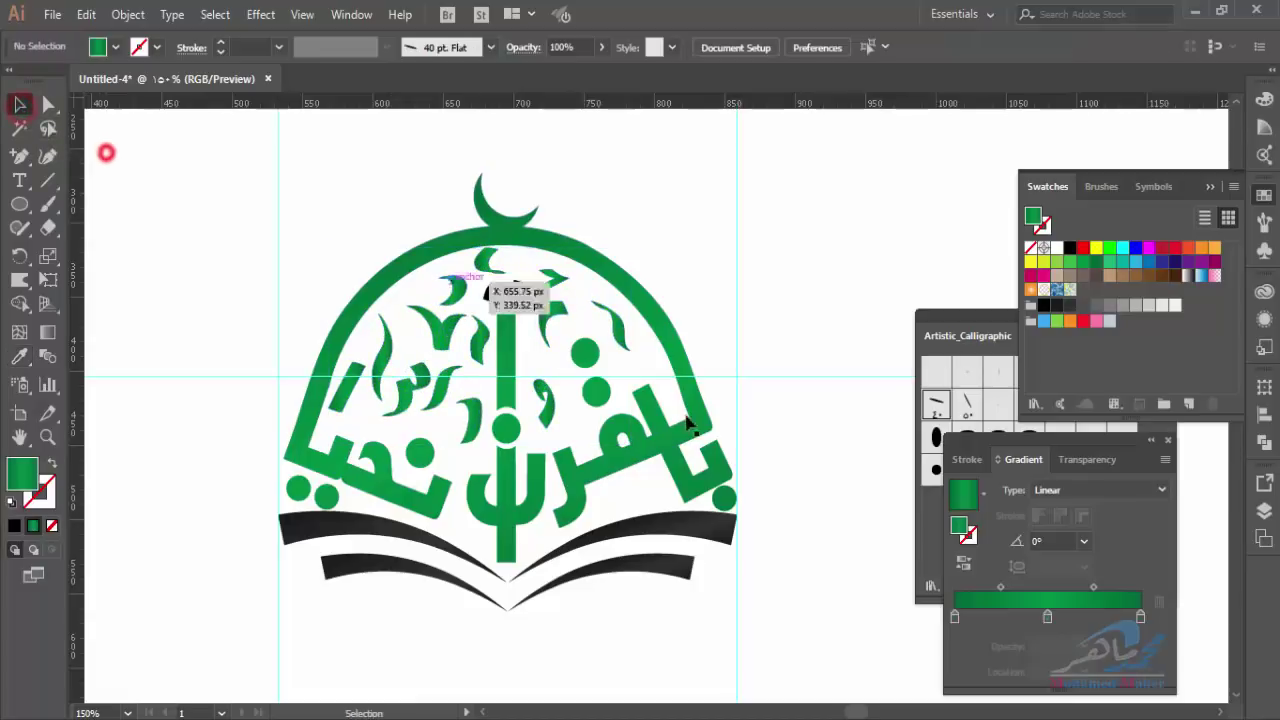
left_click(512, 296)
left_click(19, 356)
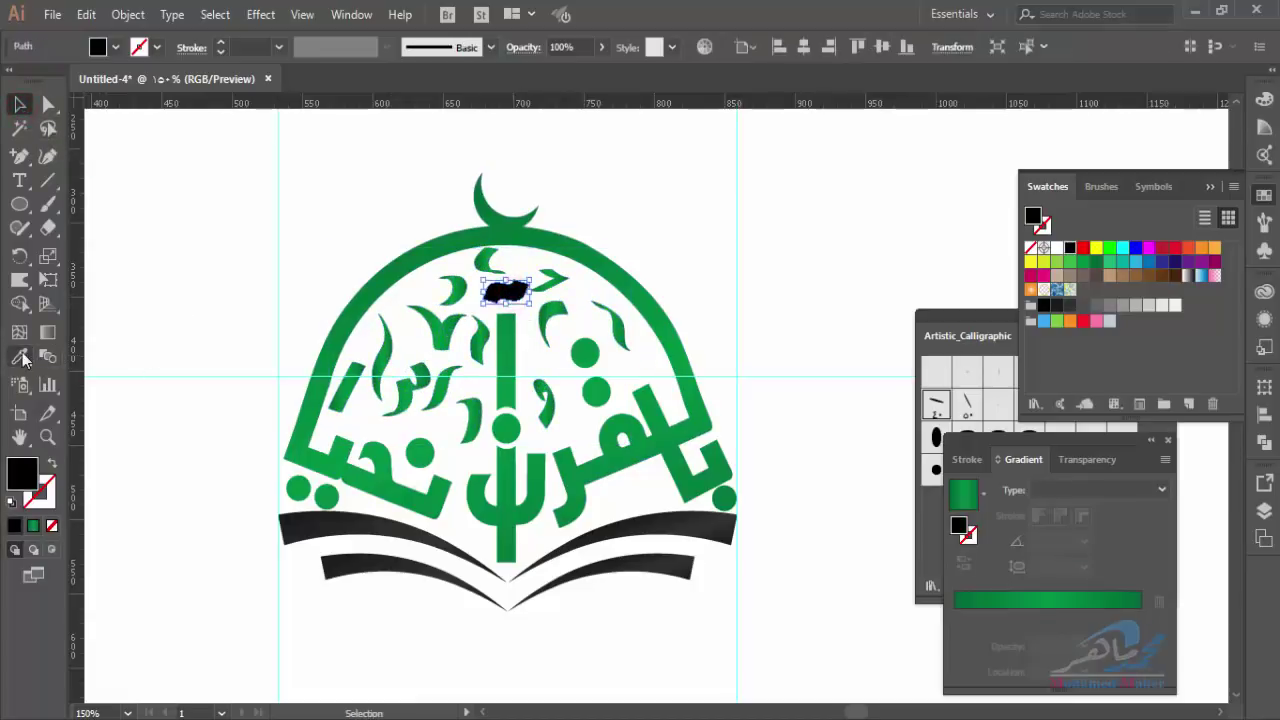
Eyedrop the green onto the madda mark and deselect everything
left_click(500, 495)
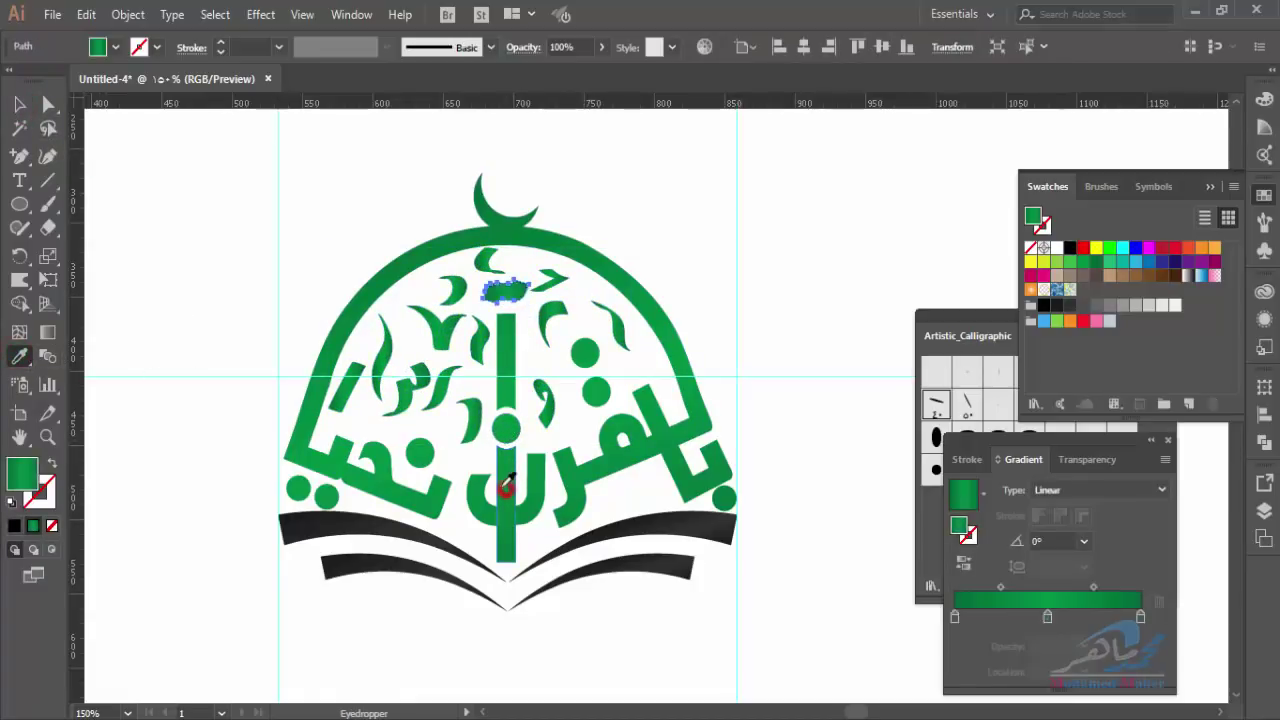
key("v")
left_click(48, 104)
left_click(209, 294)
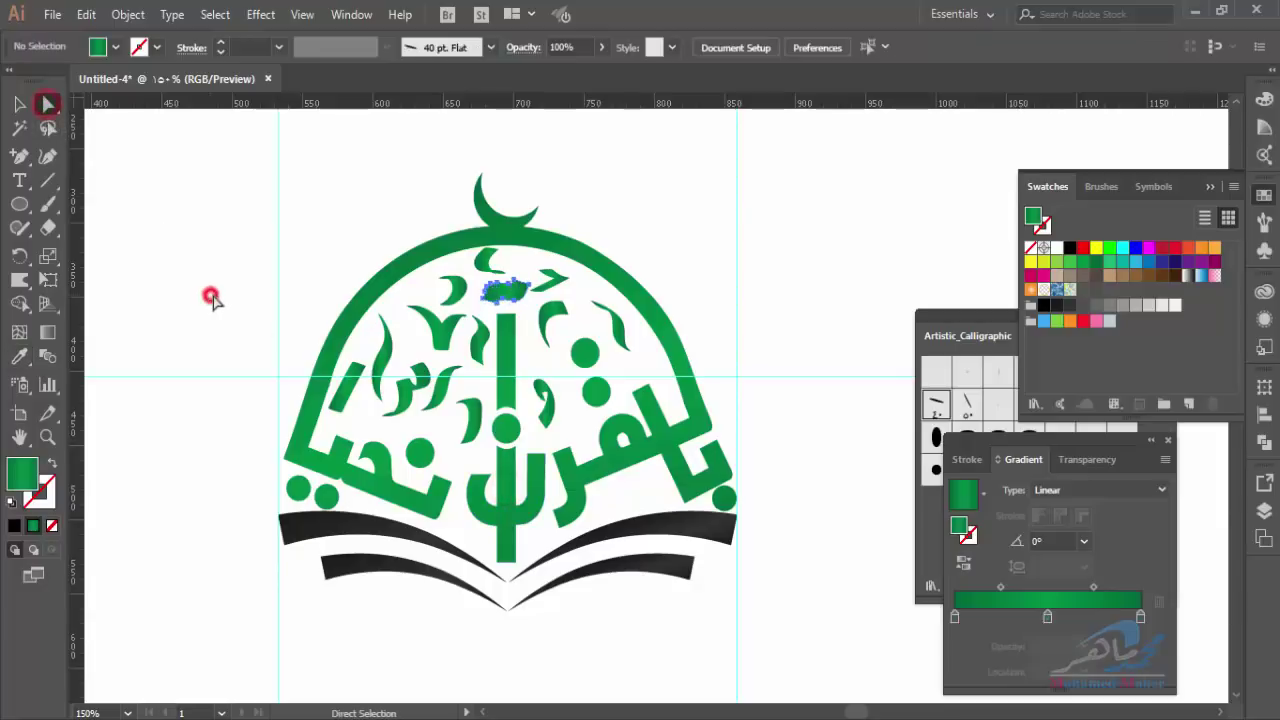
Recolour the small dot in the middle of the calligraphy red and deselect it
left_click(505, 438)
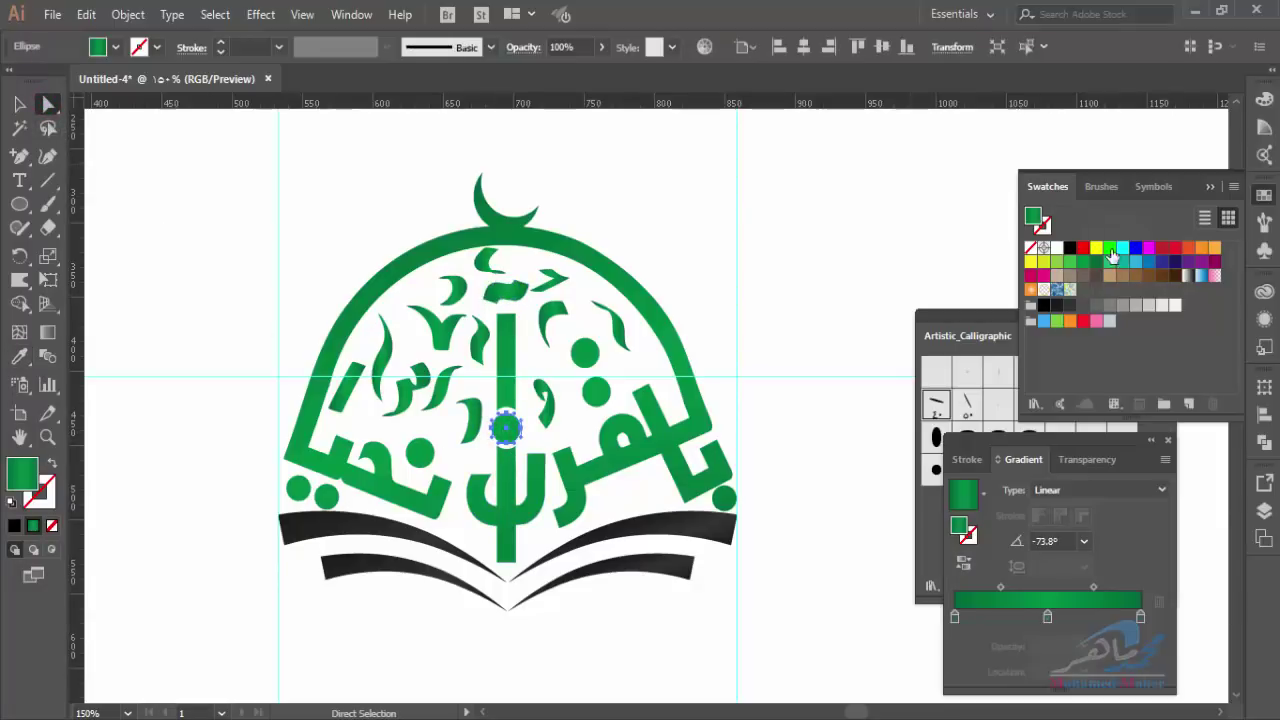
left_click(1096, 249)
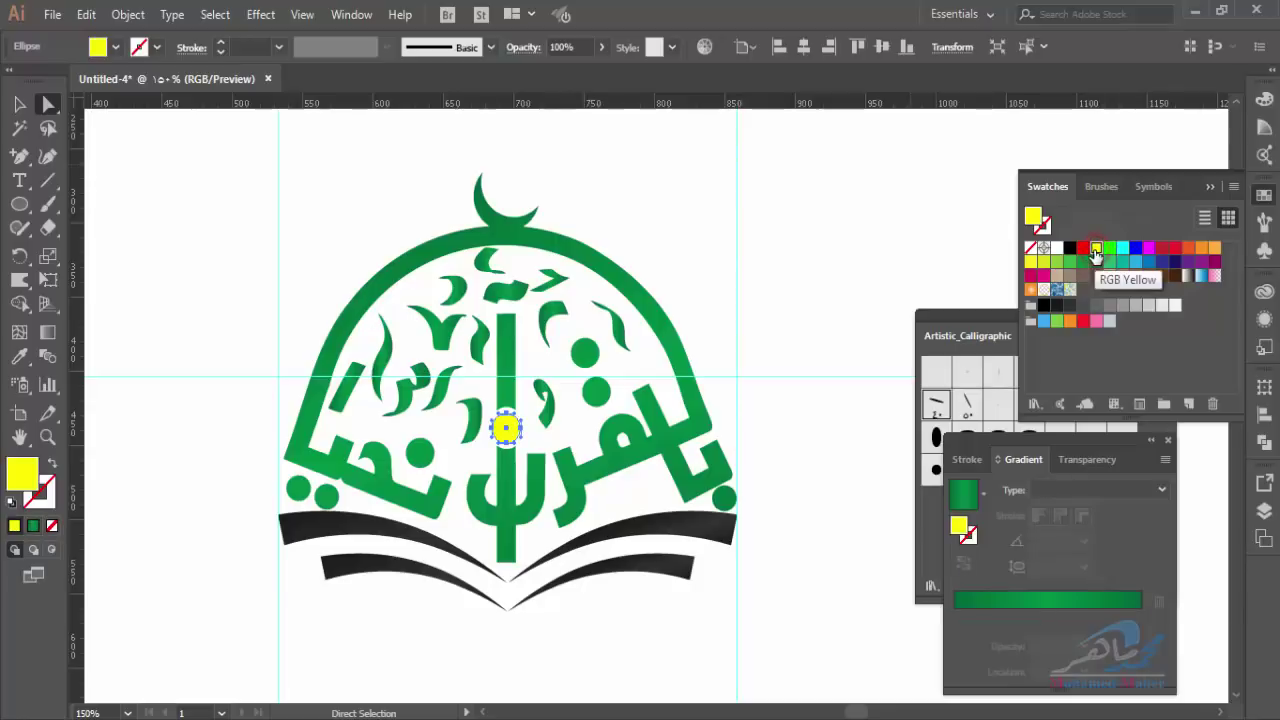
left_click(1176, 249)
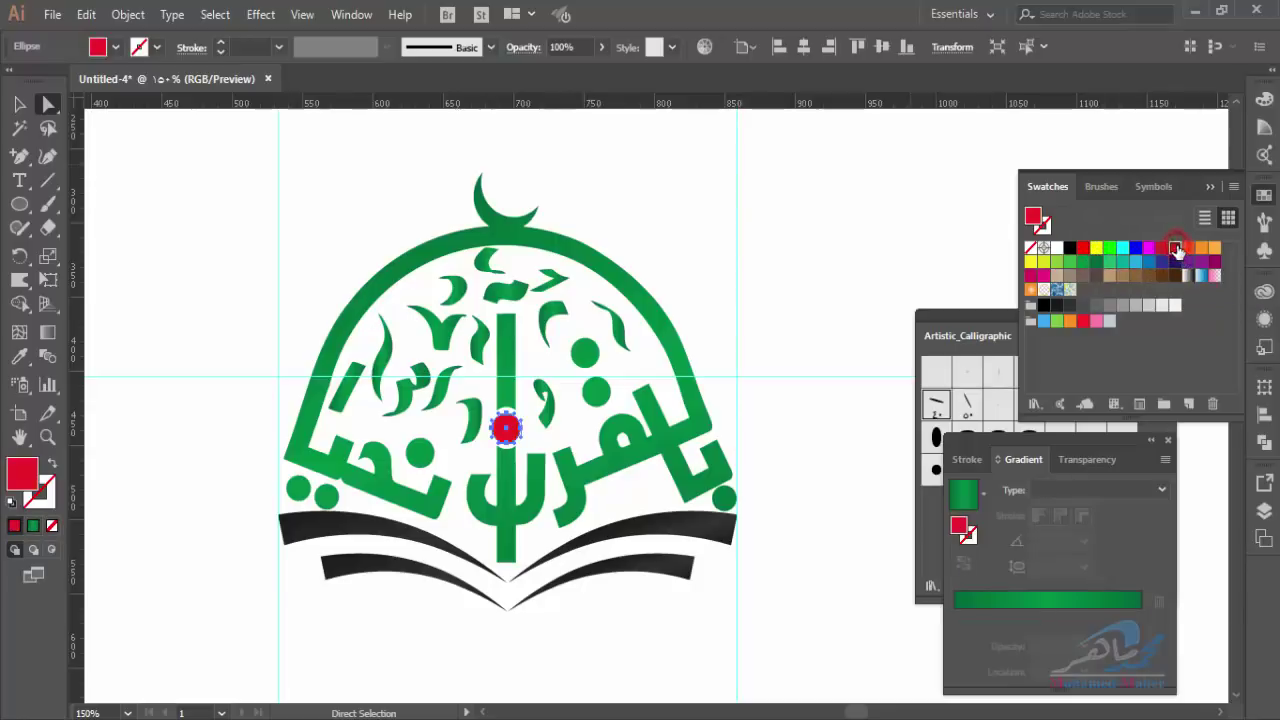
left_click(790, 243)
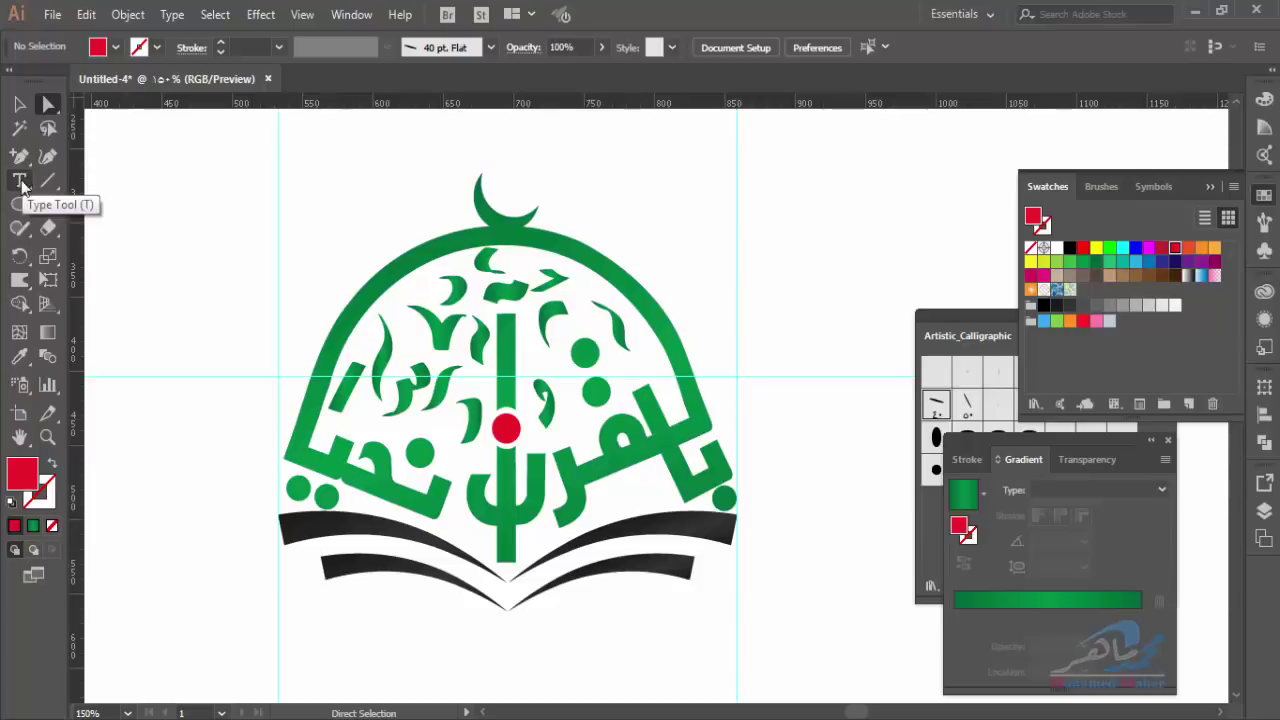
Trace the arch's right side and top with the Pen tool from the bottom-right corner
left_click(19, 157)
left_click(72, 160)
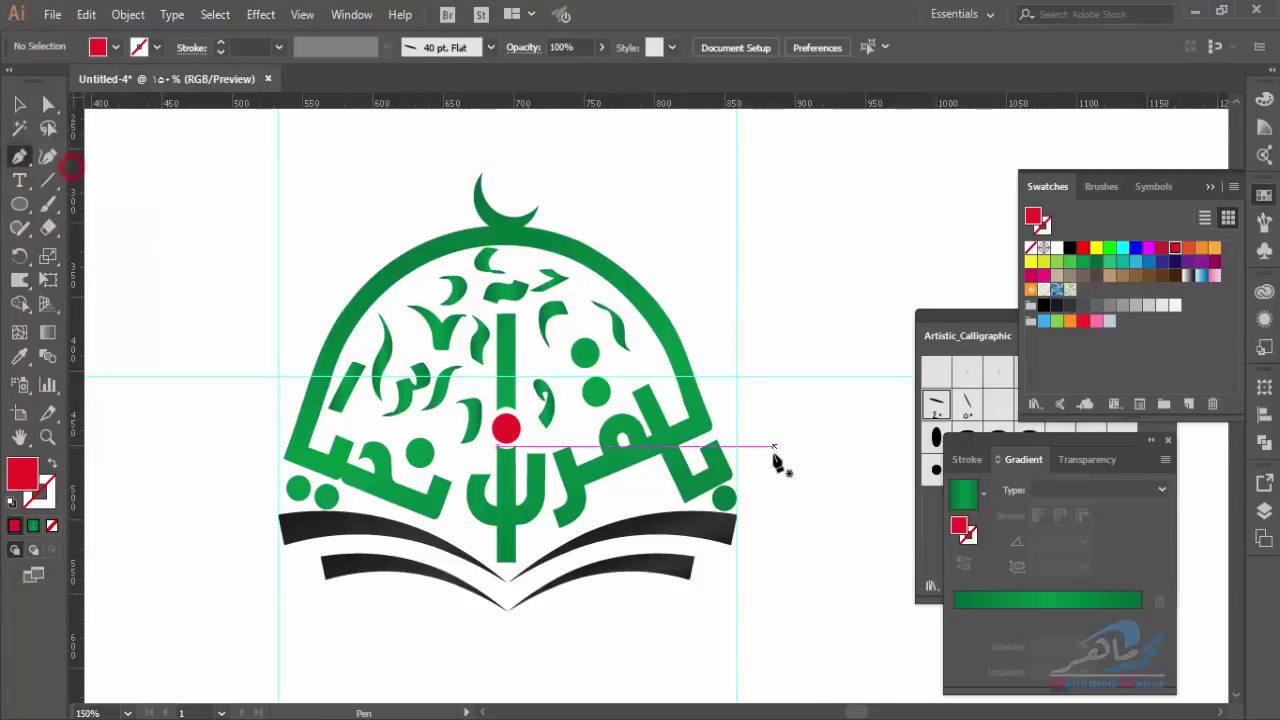
left_click(736, 513)
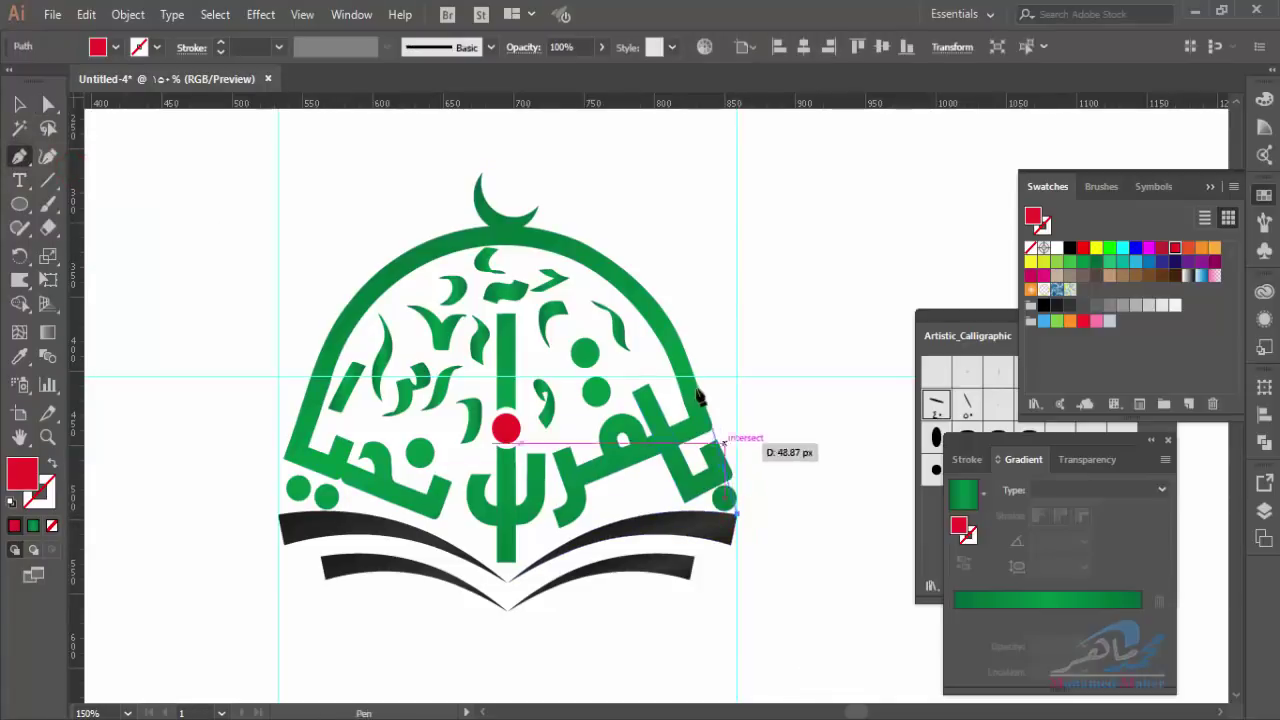
left_click_drag(665, 321, 647, 304)
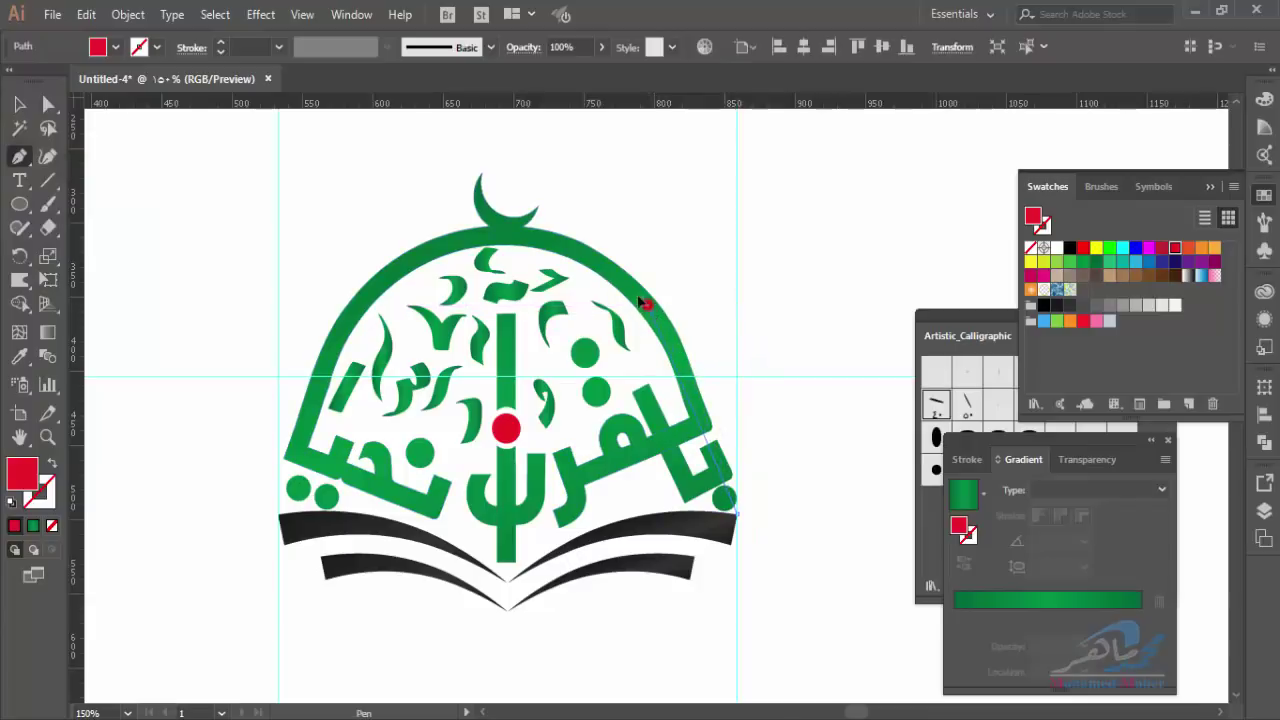
left_click(601, 251)
mouse_move(601, 251)
left_mouse_down()
mouse_move(609, 268)
mouse_move(575, 240)
left_mouse_up()
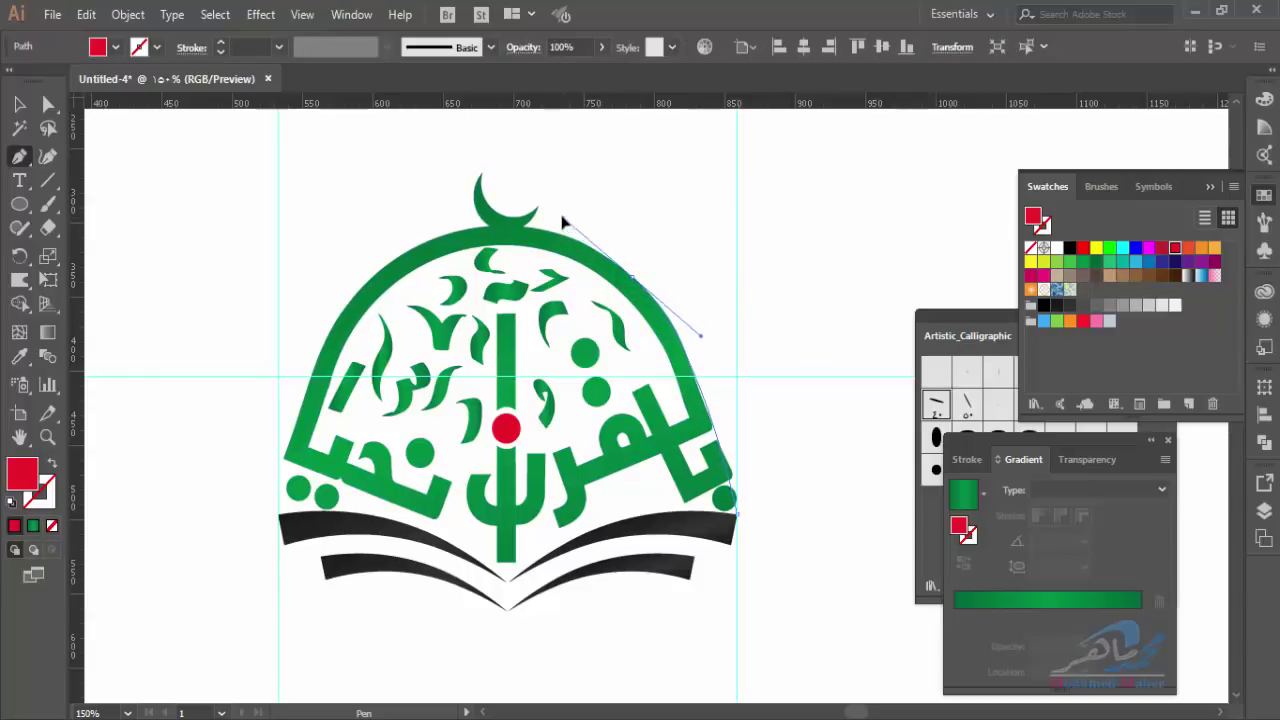
left_click(512, 234)
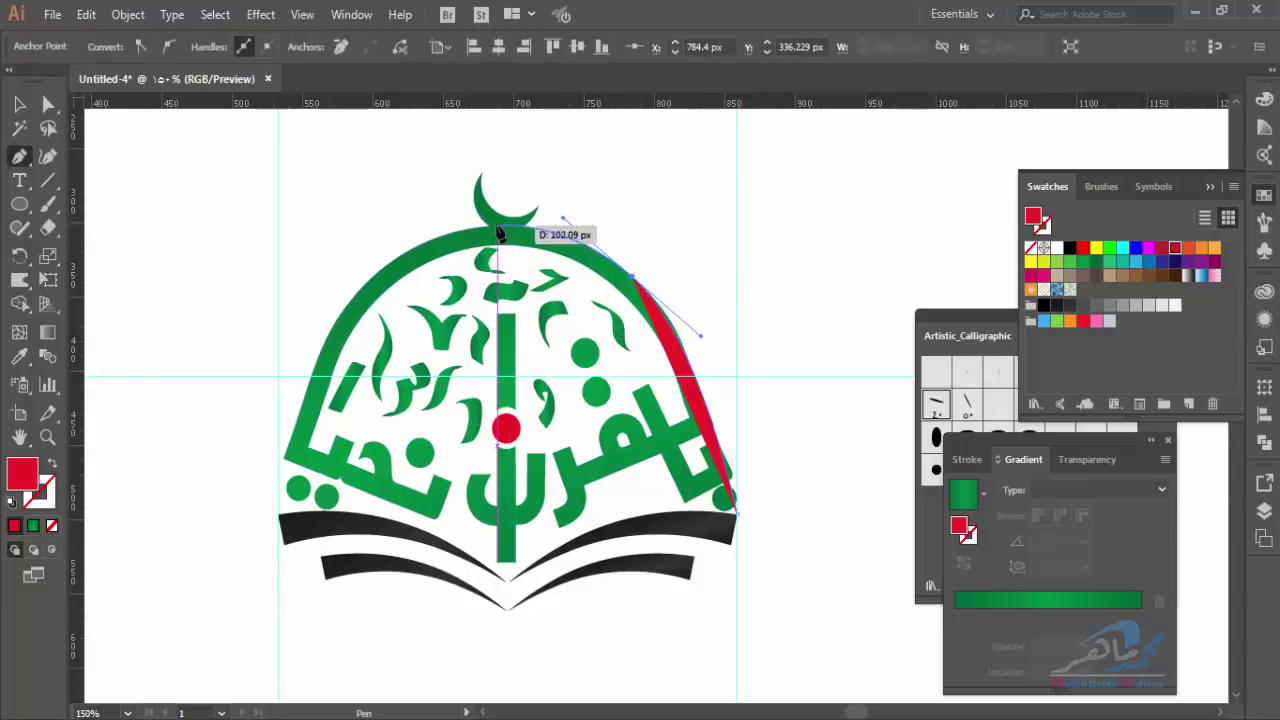
left_click(402, 262)
left_click_drag(402, 262, 392, 256)
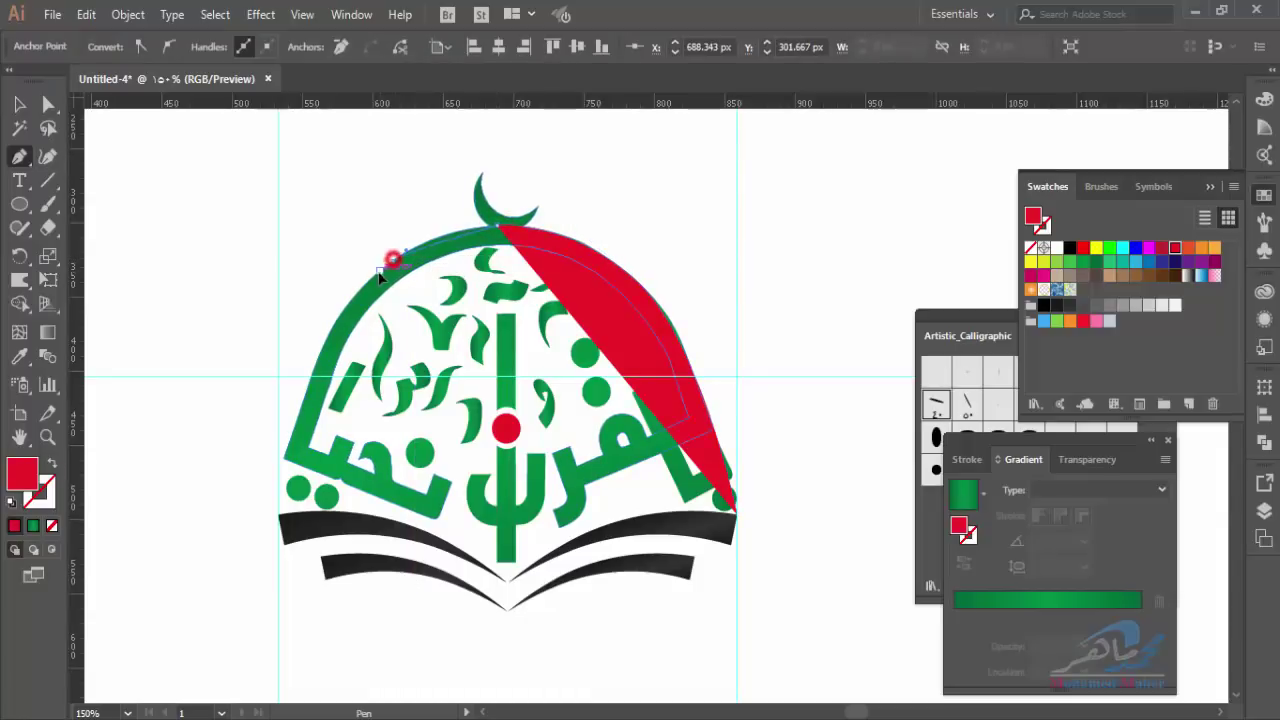
Continue the path down the arch's left edge and close it at the bottom-right corner
left_click(283, 457)
left_click_drag(280, 474, 268, 518)
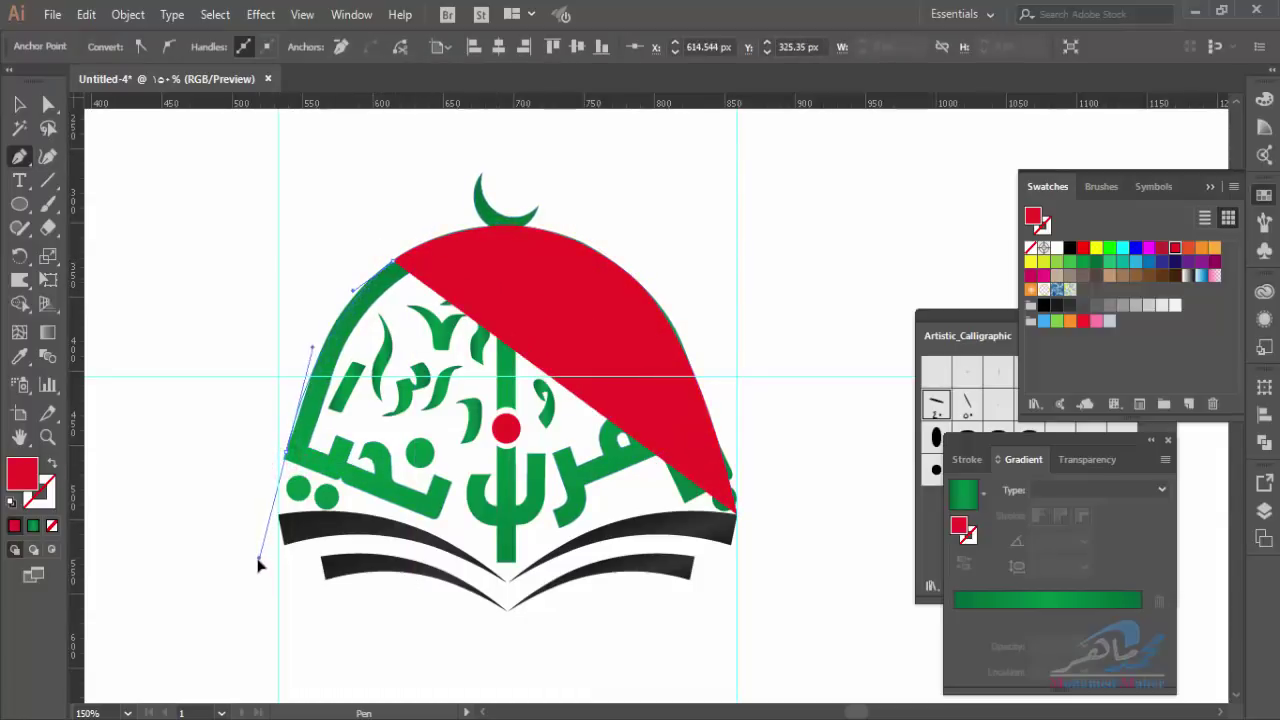
left_click_drag(258, 565, 258, 566)
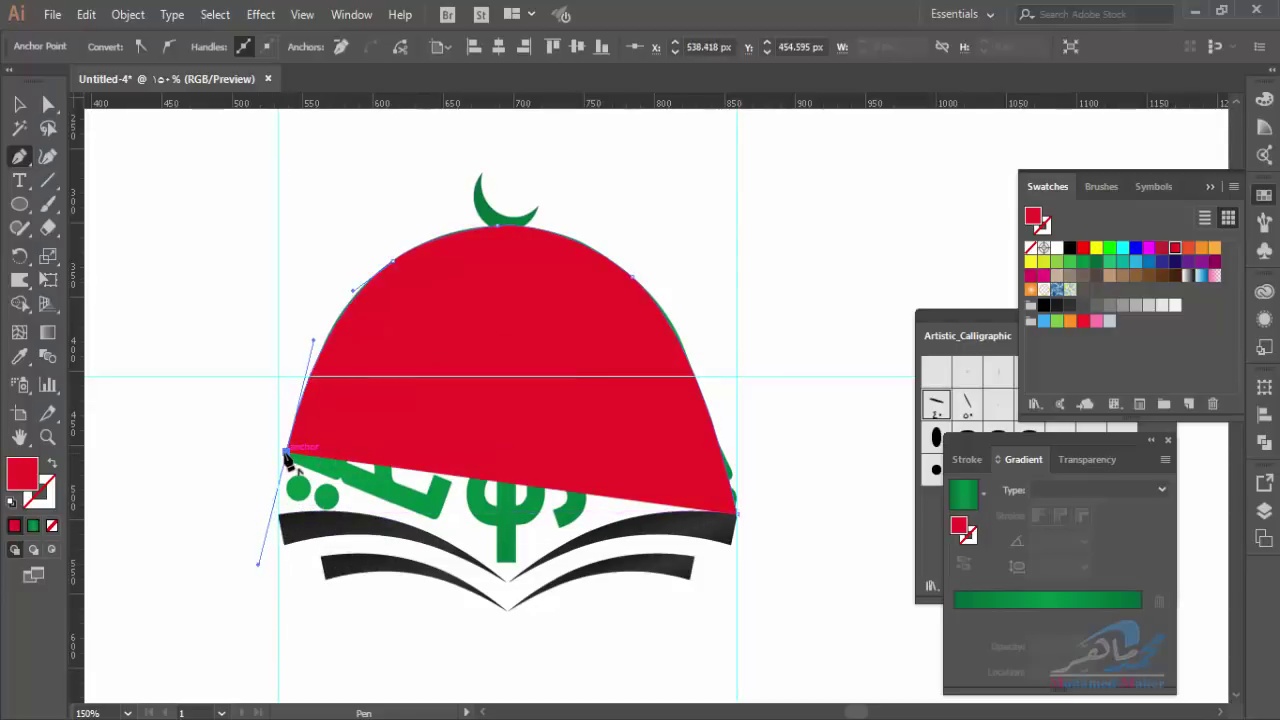
left_click_drag(287, 457, 283, 520)
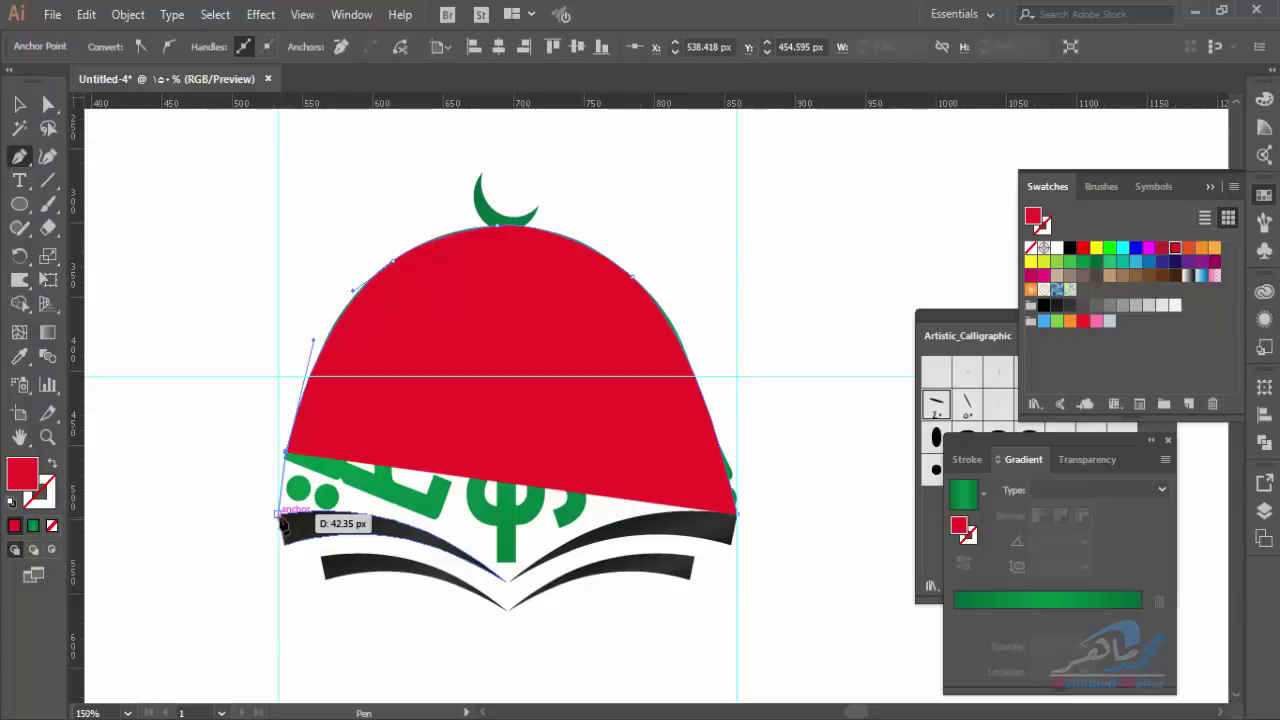
left_click(281, 516)
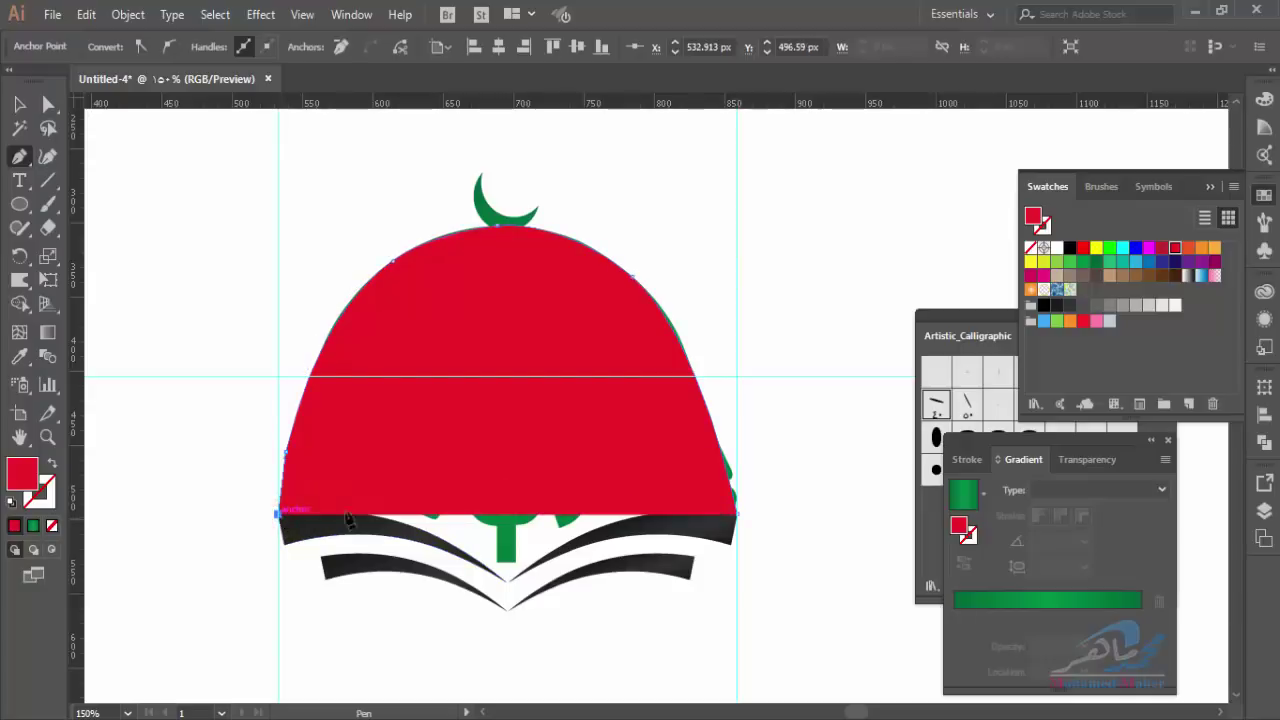
left_click(737, 516)
Send the red arch shape to the back behind the green calligraphy
right_click(491, 306)
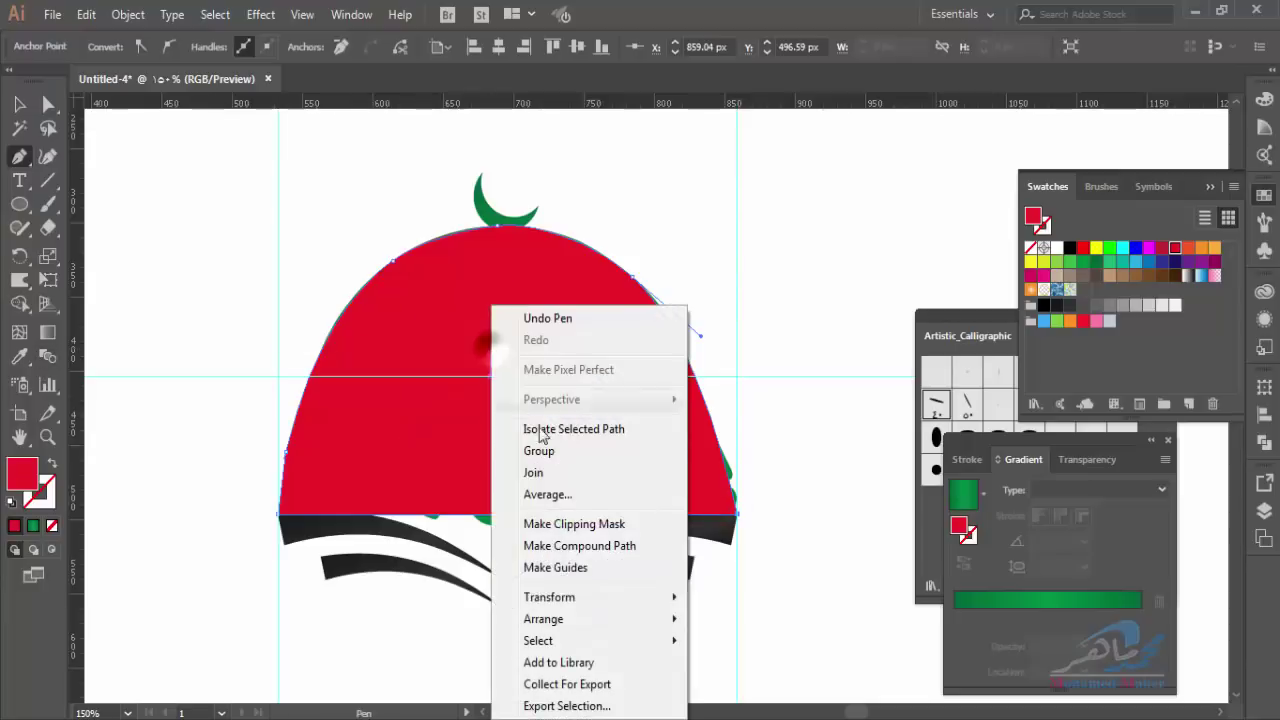
mouse_move(543, 619)
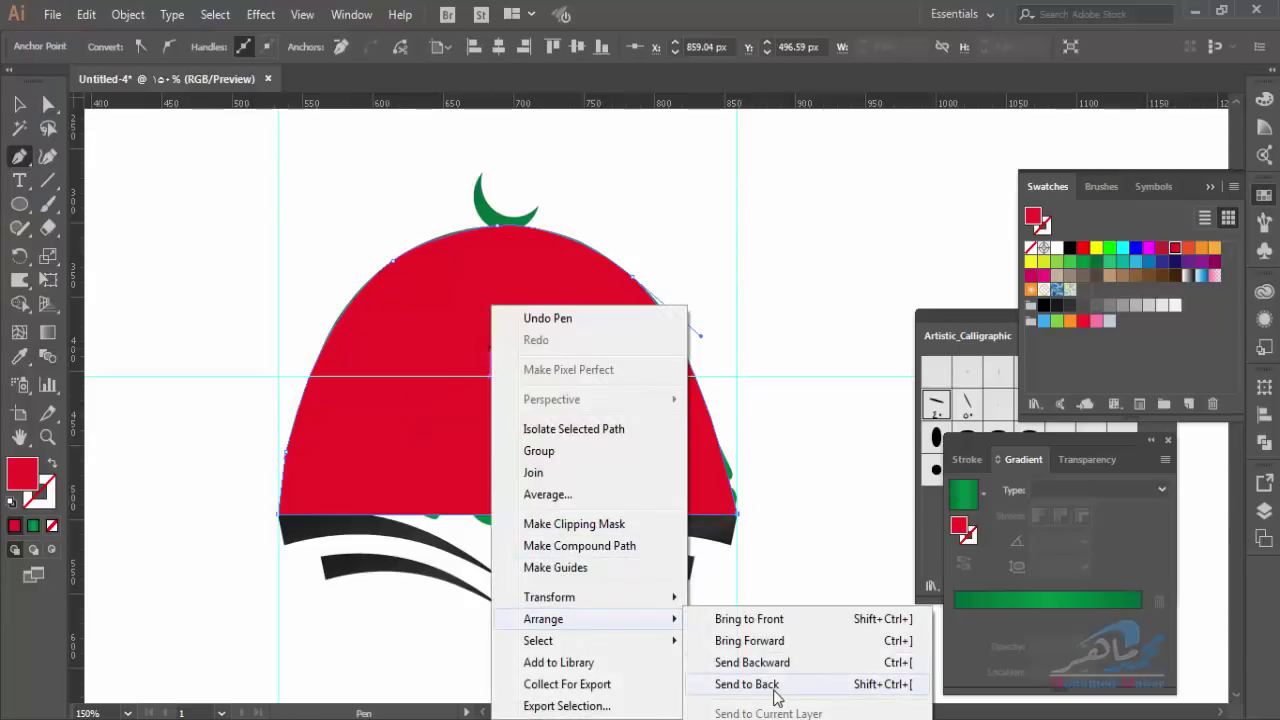
left_click(775, 690)
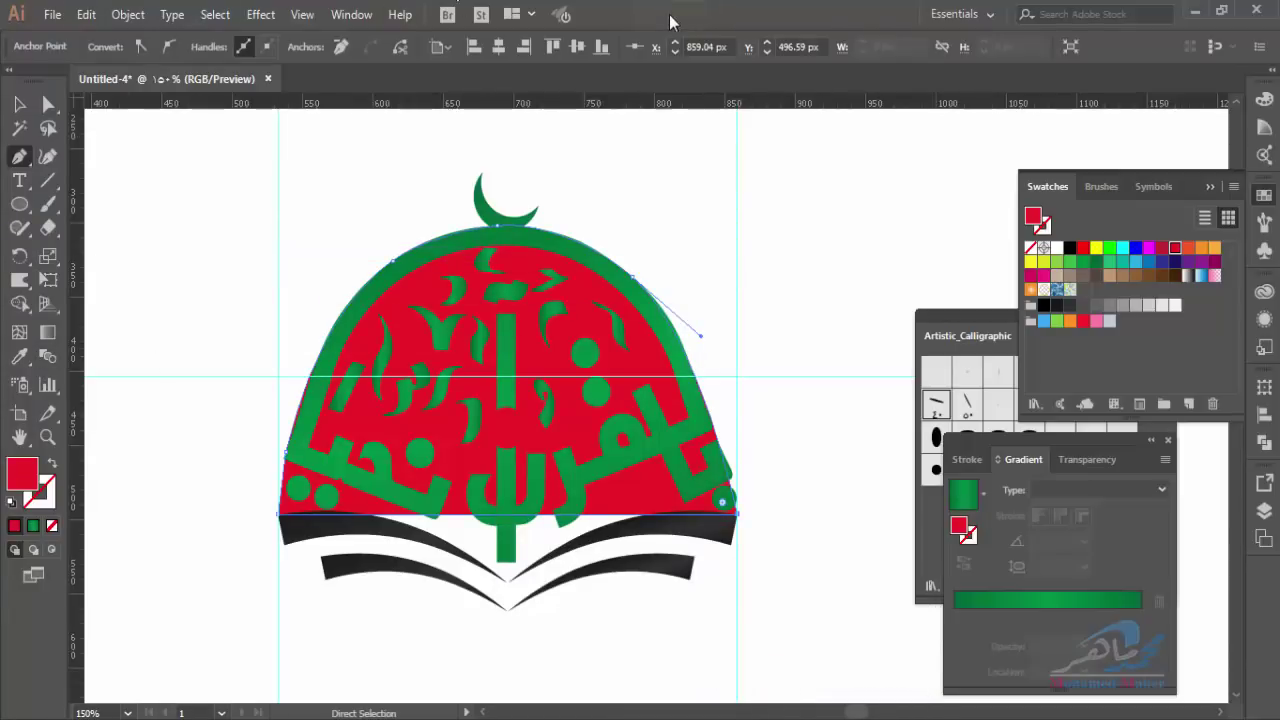
left_click(19, 104)
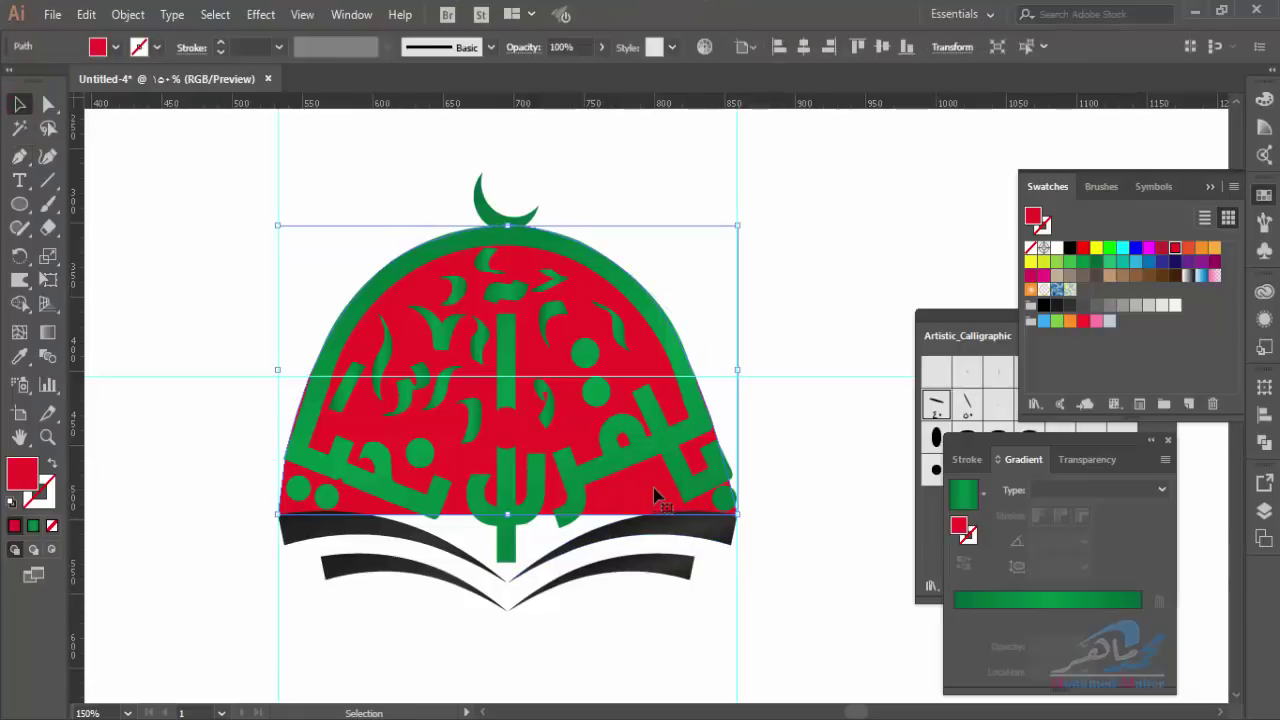
Apply the Yellow Glow style from the Image Effects library to the arch backing
left_click(672, 48)
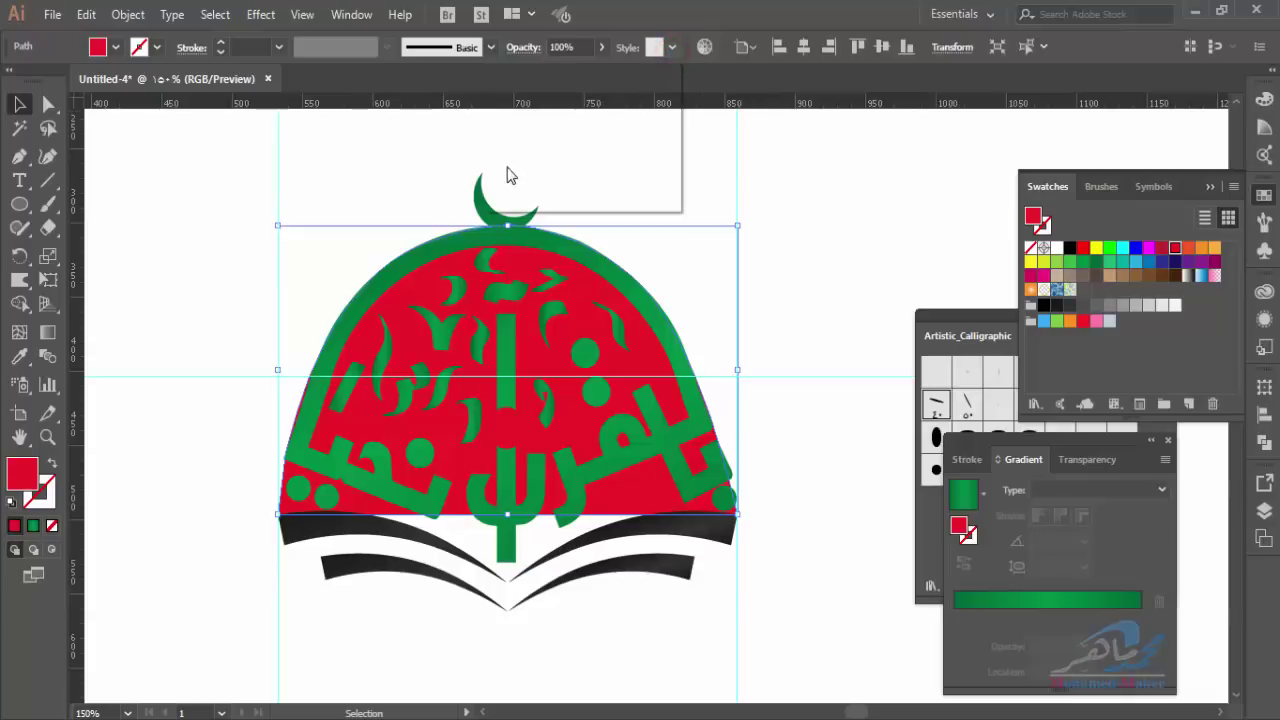
left_click(498, 203)
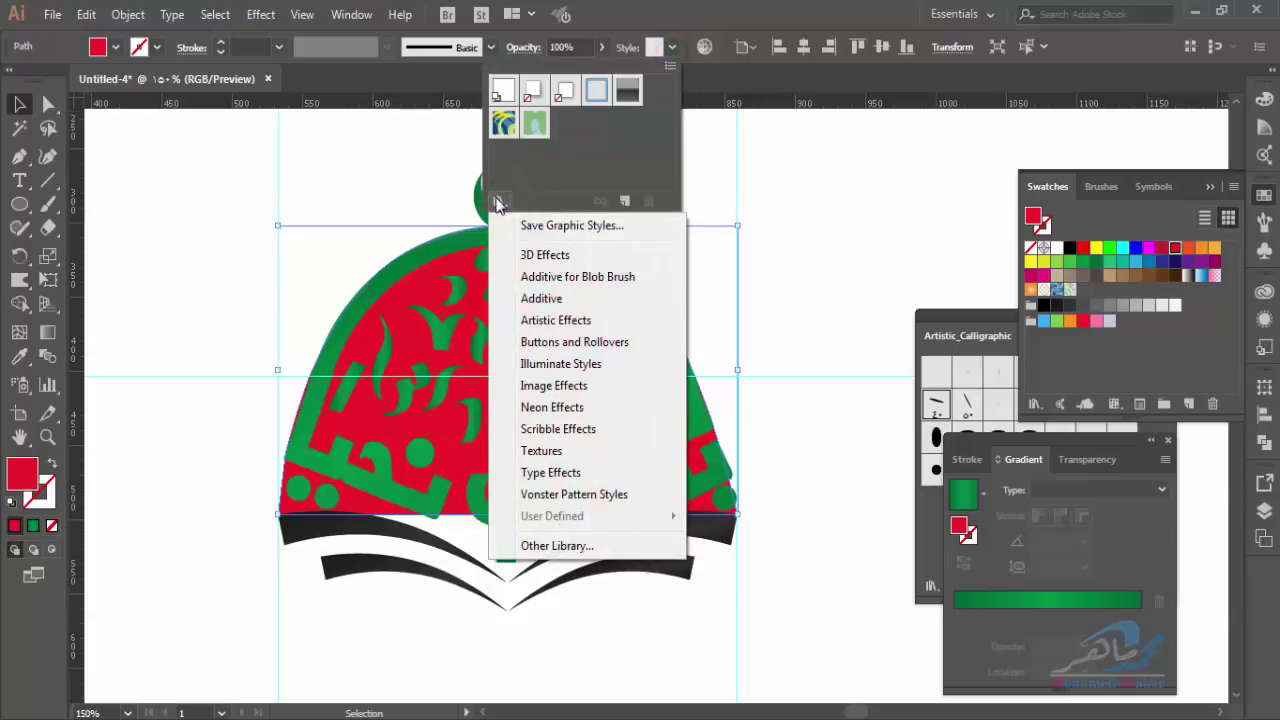
left_click(555, 387)
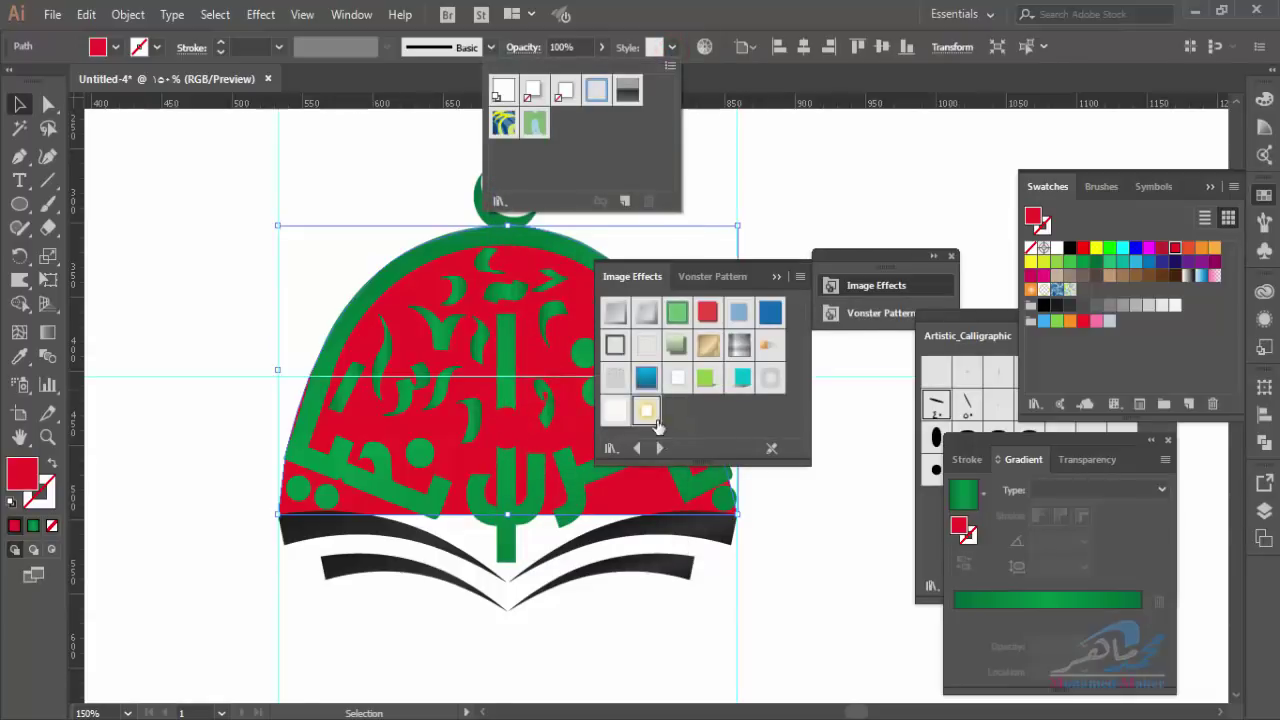
left_click(648, 415)
left_click(648, 416)
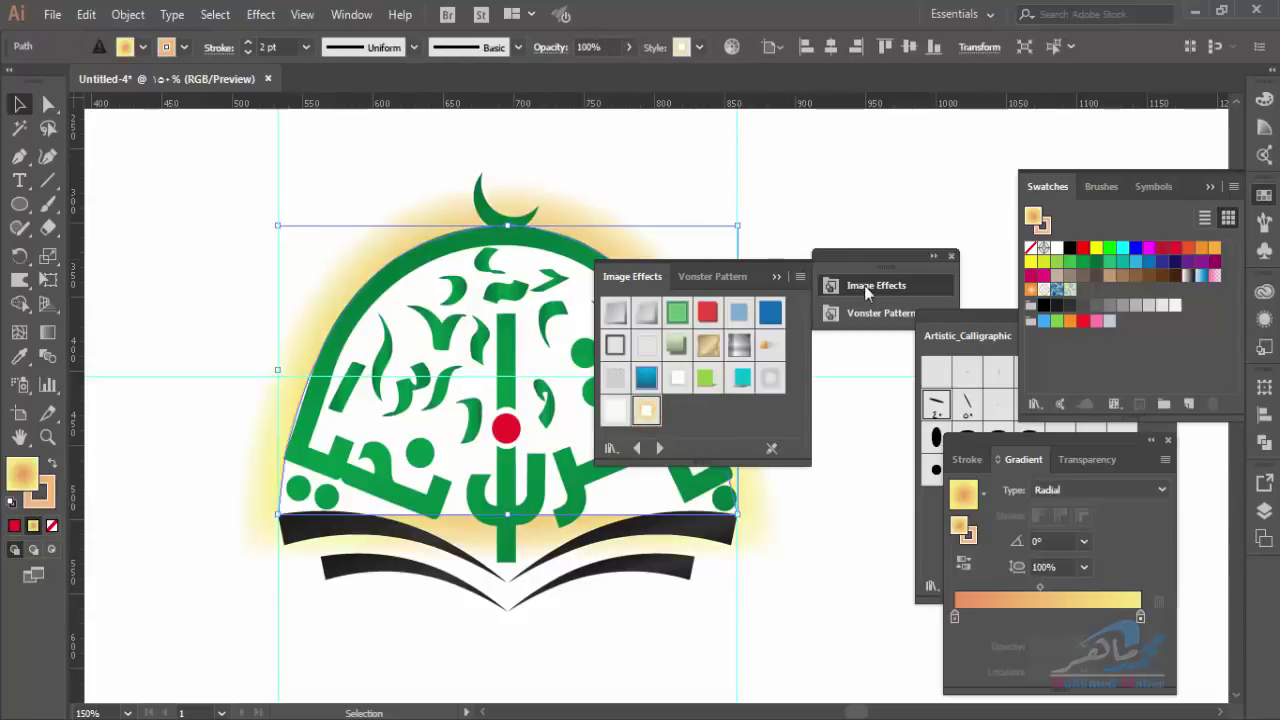
left_click(951, 256)
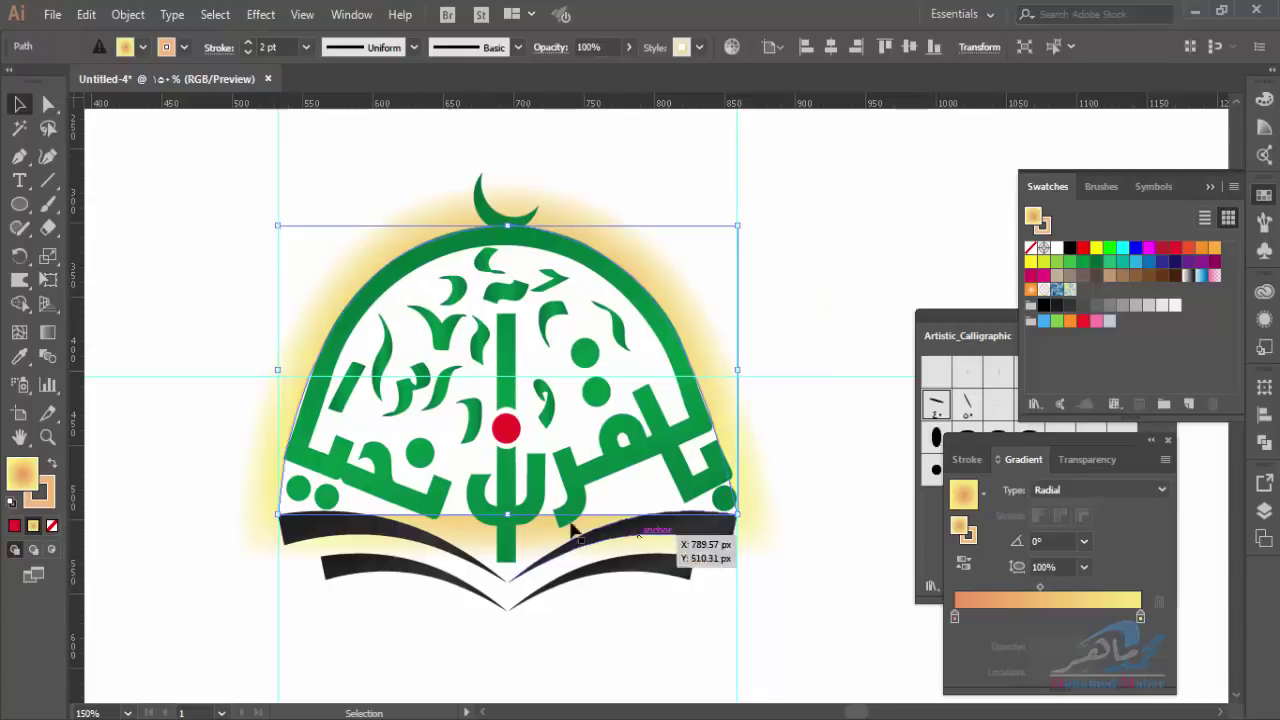
key("z")
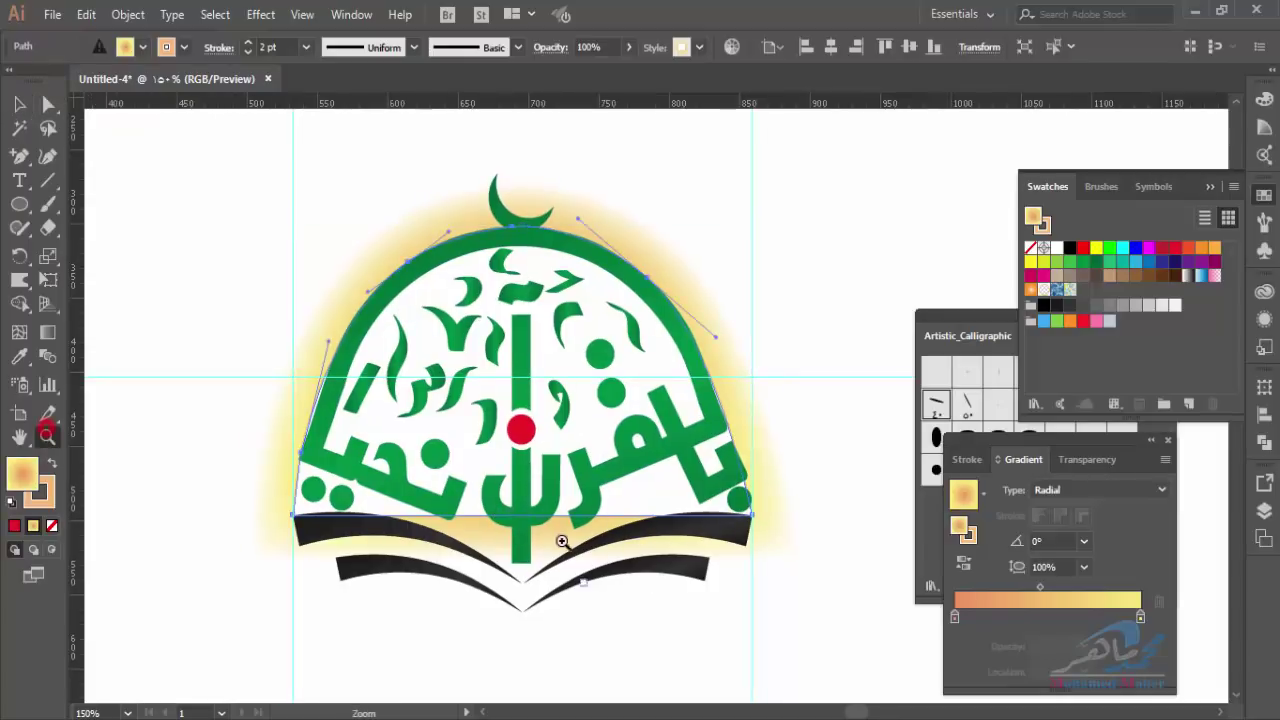
left_click(558, 514)
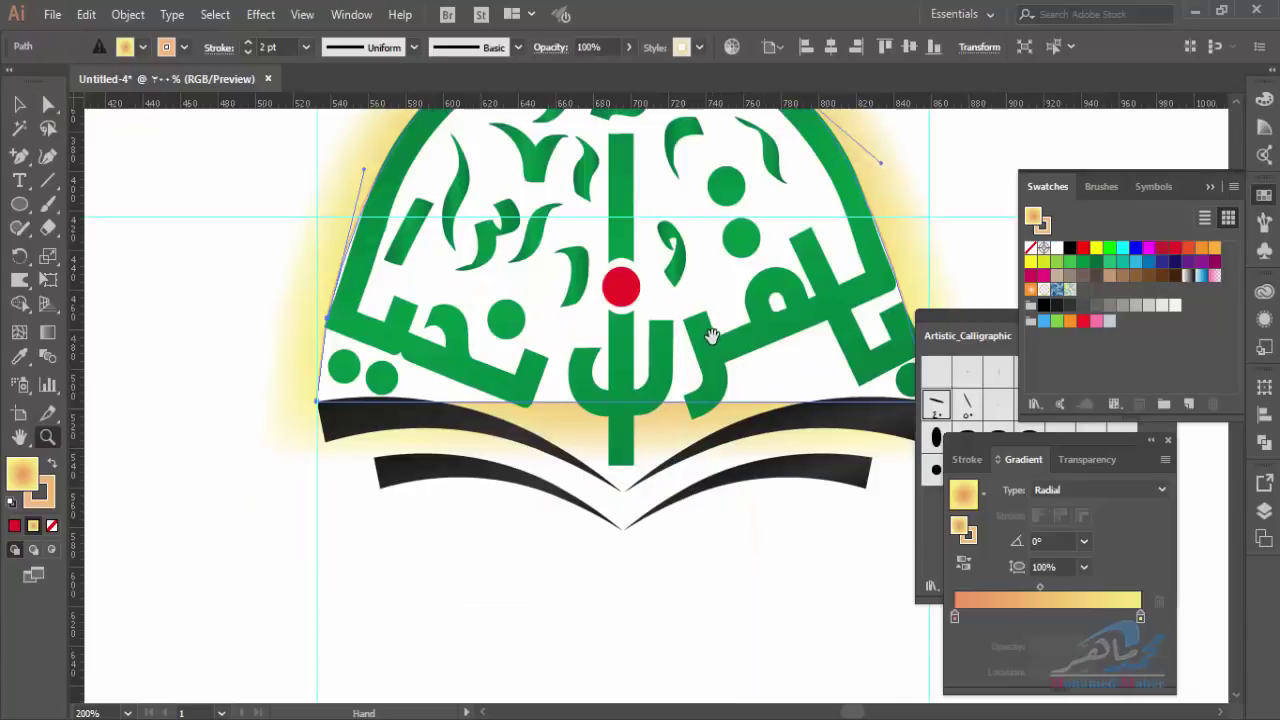
left_click_drag(712, 338, 628, 471)
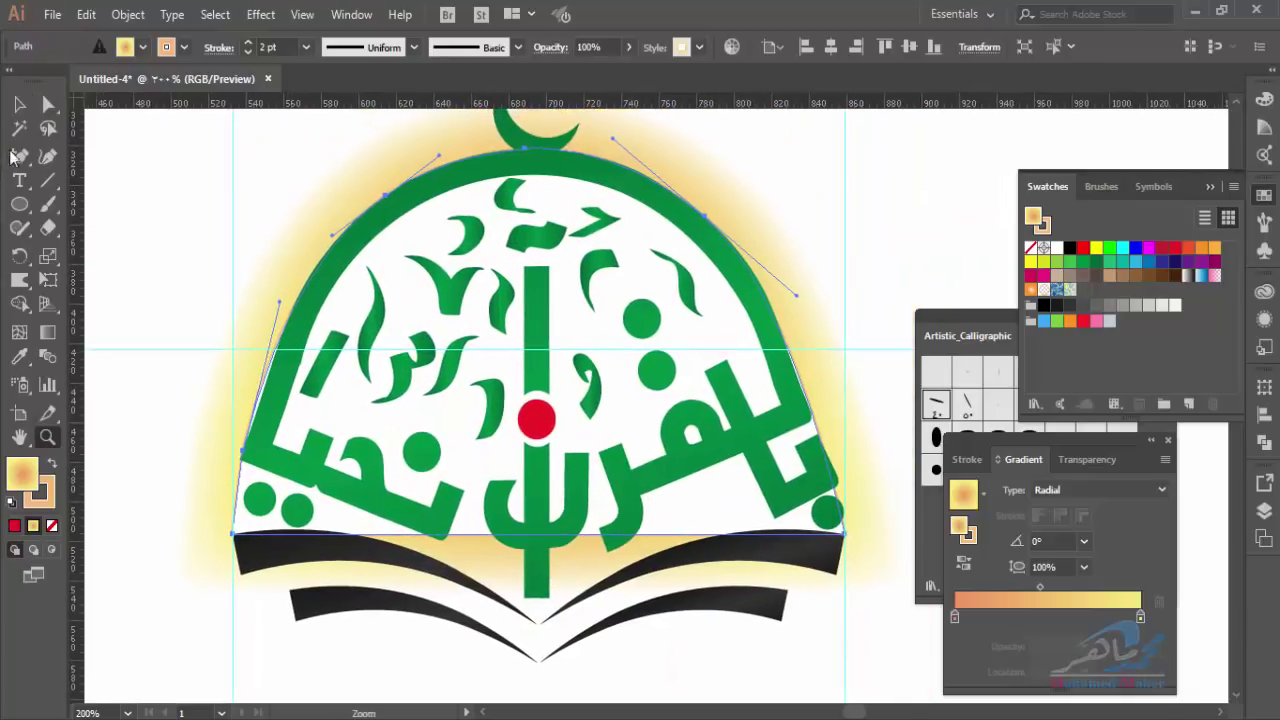
left_click_drag(12, 157, 86, 182)
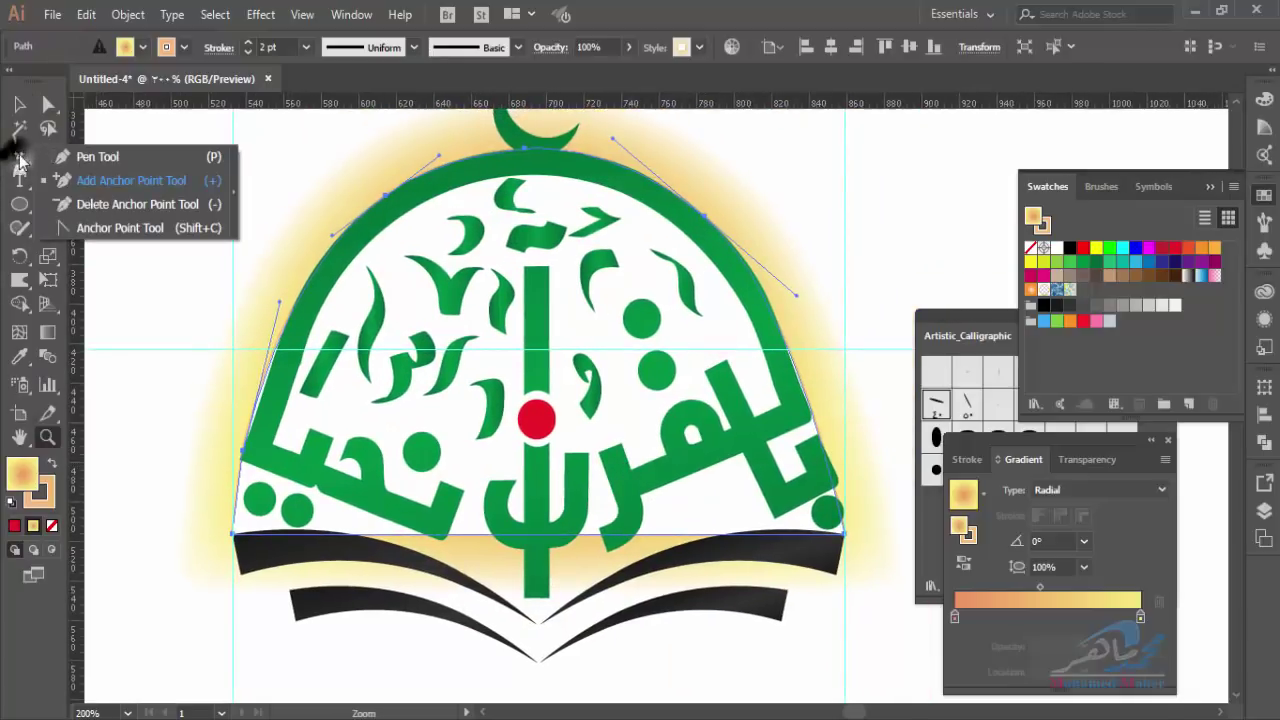
Add a bottom anchor, pull it under the book, and make it a smooth curve
left_click(84, 189)
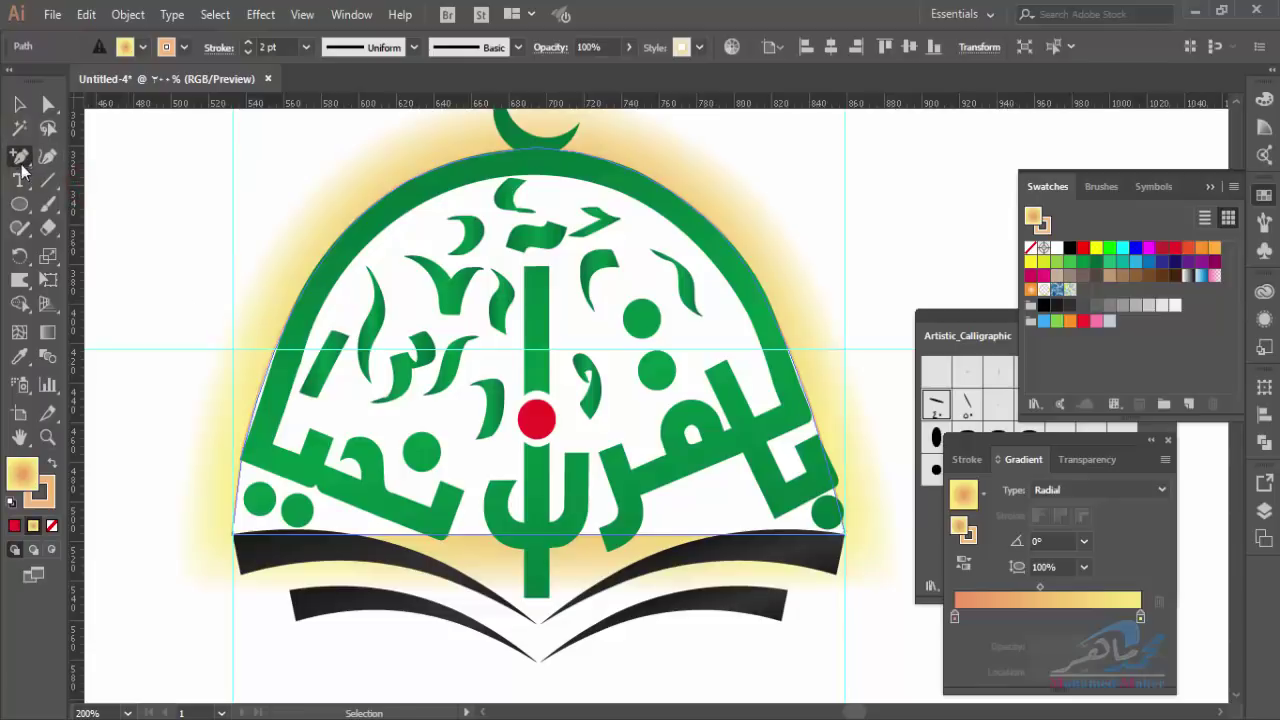
left_click(535, 537)
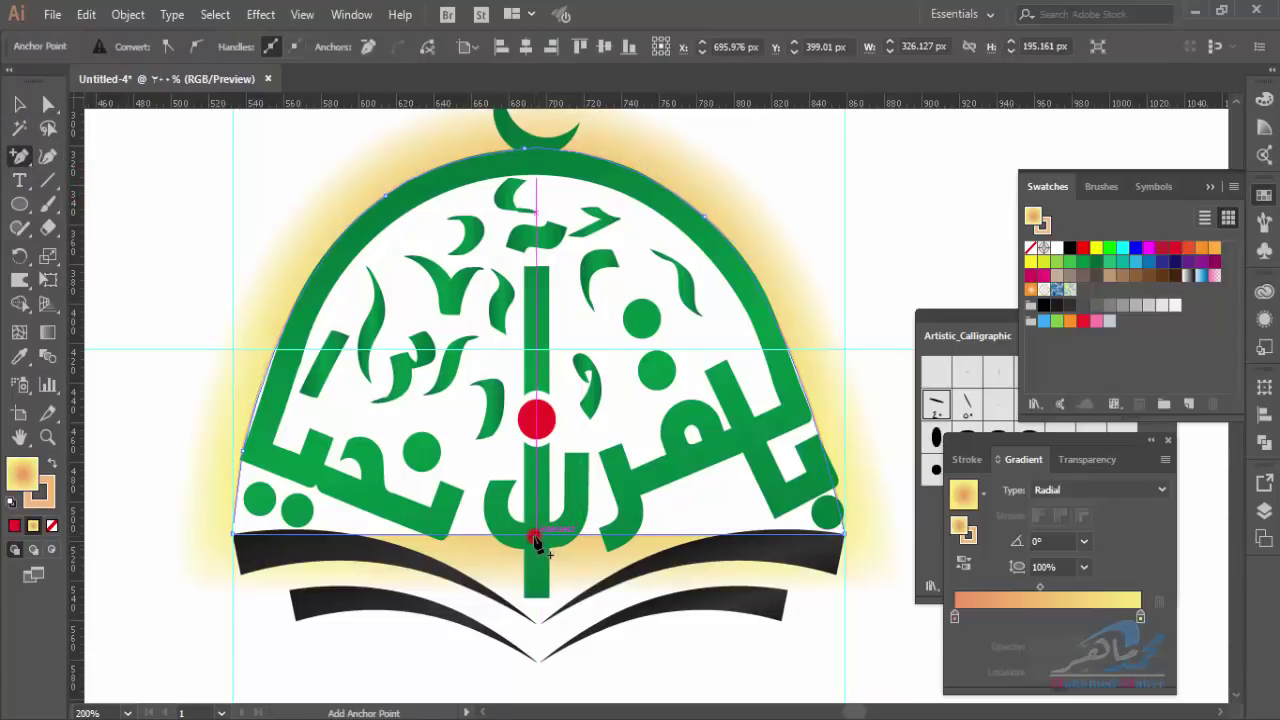
left_click(48, 104)
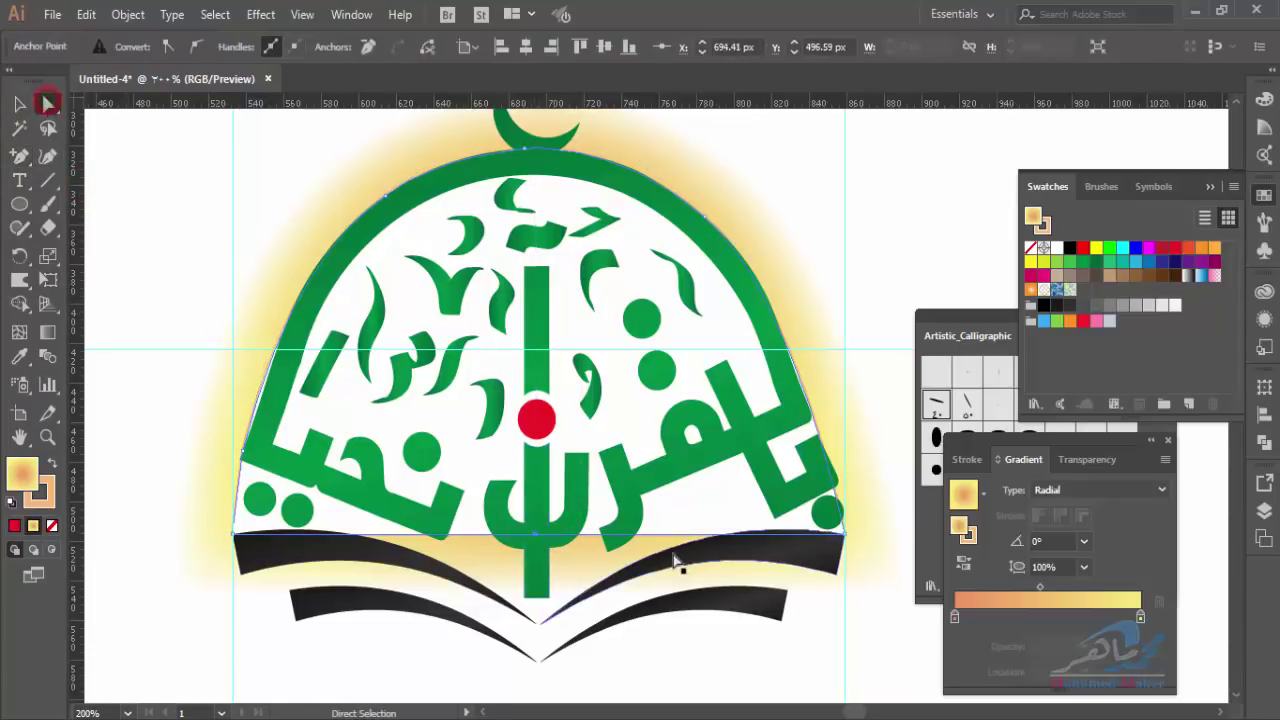
left_click_drag(538, 538, 540, 626)
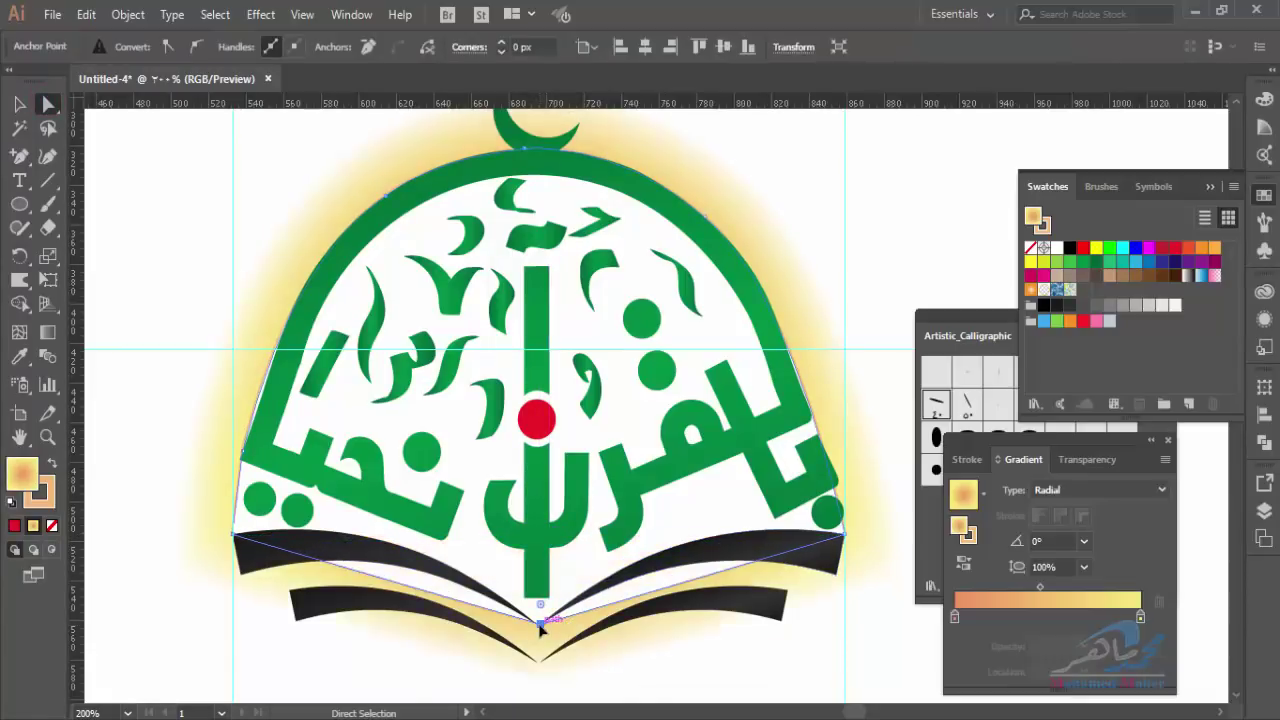
left_click(195, 50)
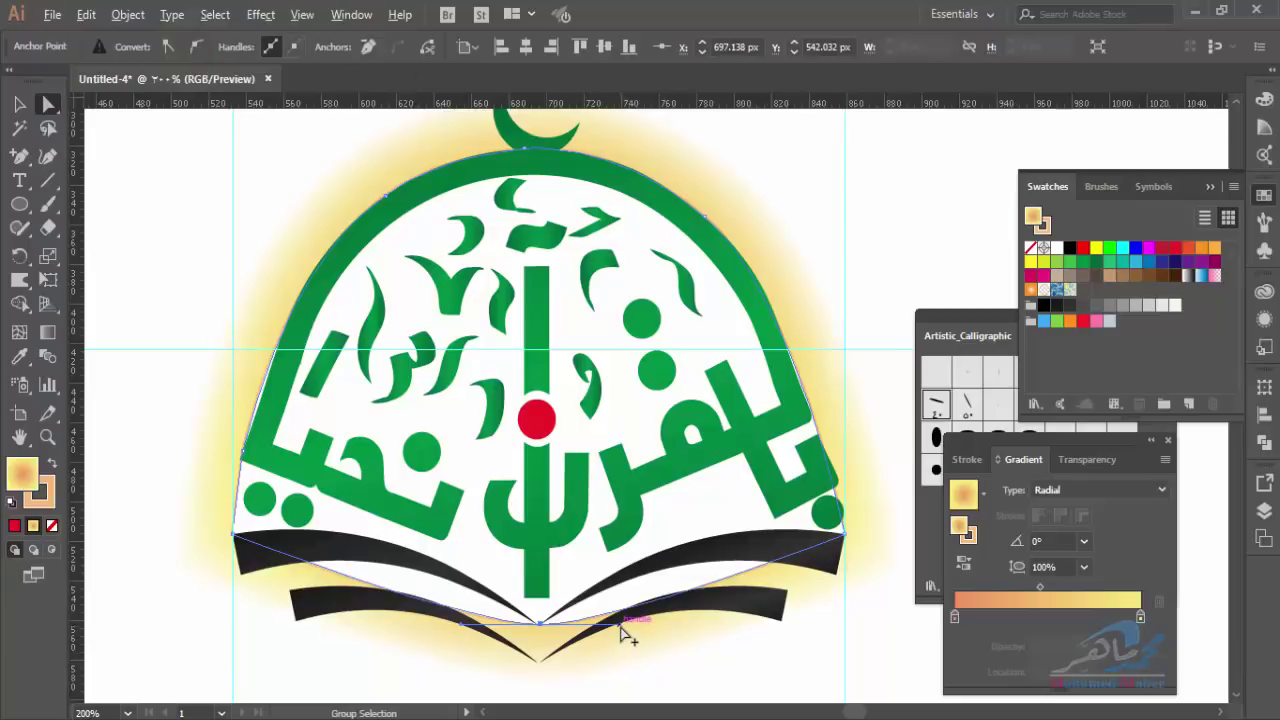
left_click_drag(620, 630, 623, 552)
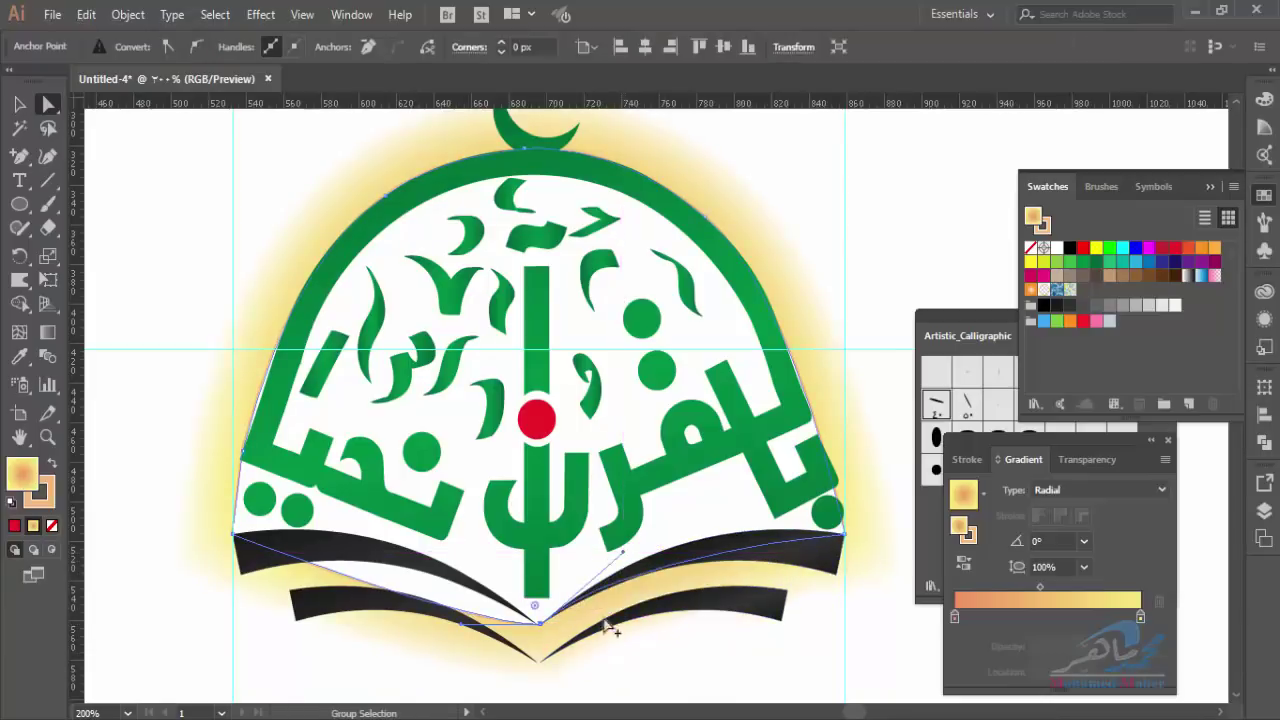
left_click_drag(462, 630, 440, 548)
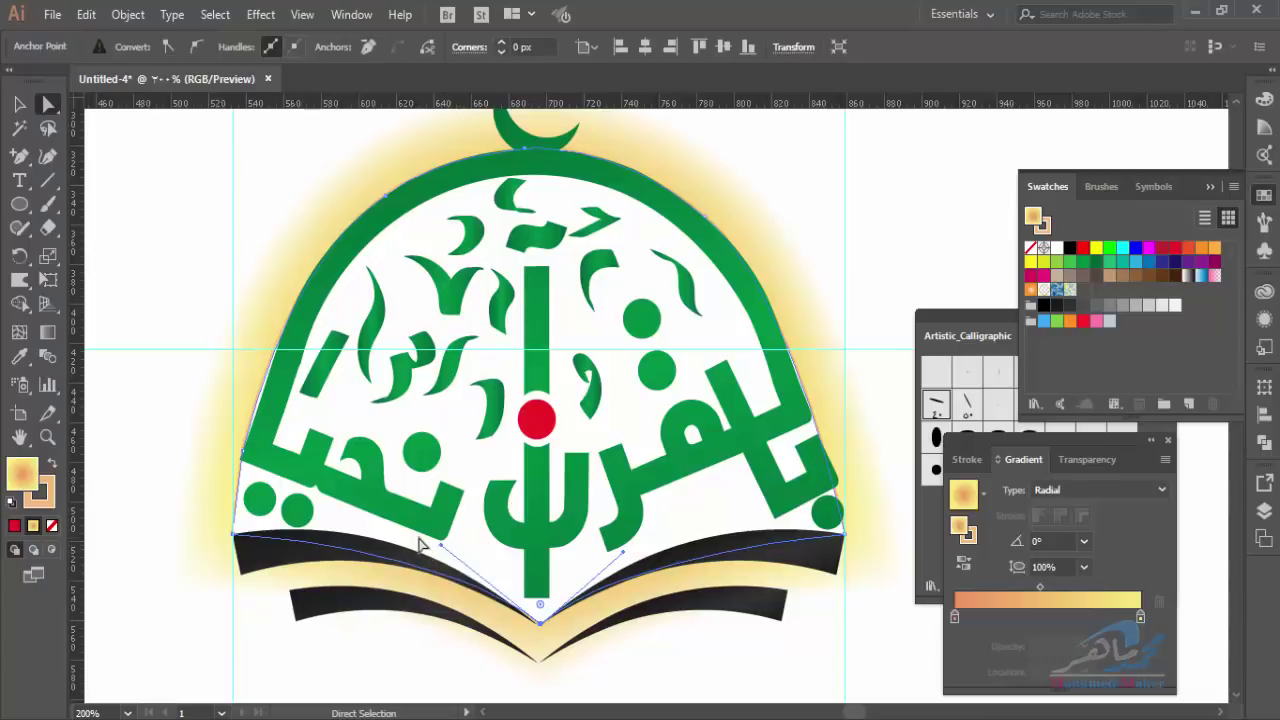
Shorten the left dome anchor's handle to refit the dome's edge
left_click(243, 452)
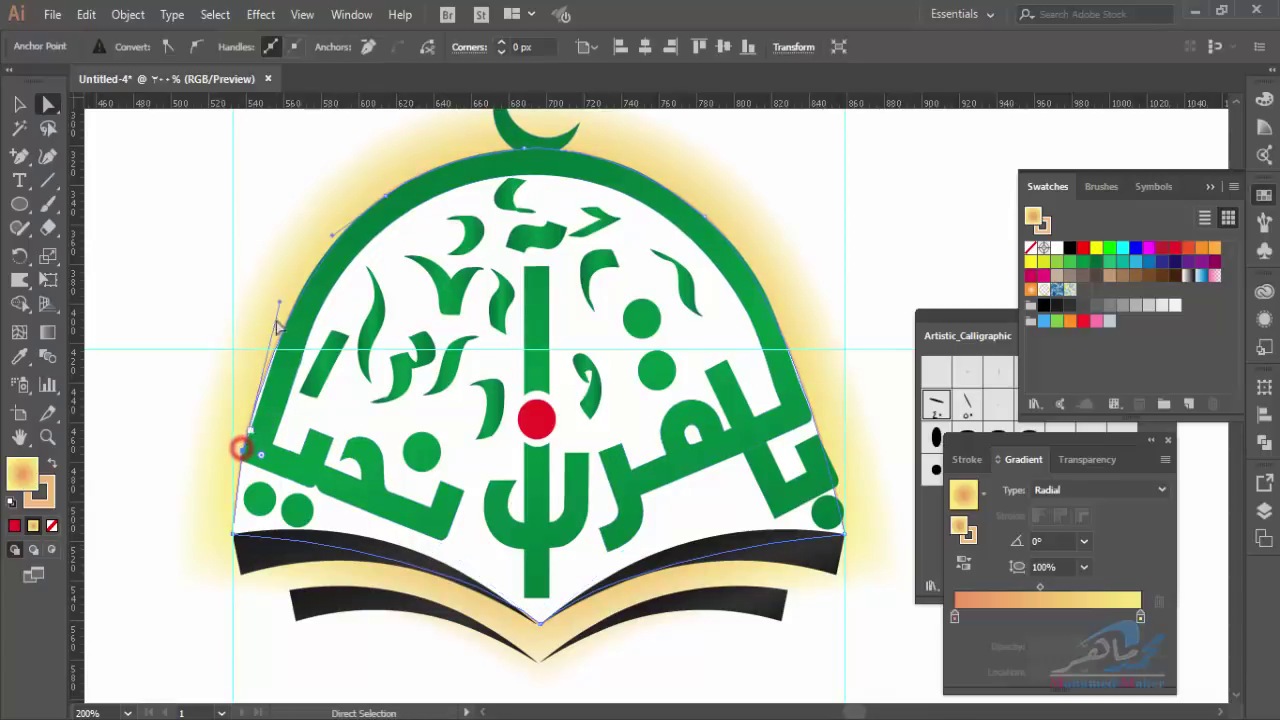
left_click_drag(282, 301, 260, 455)
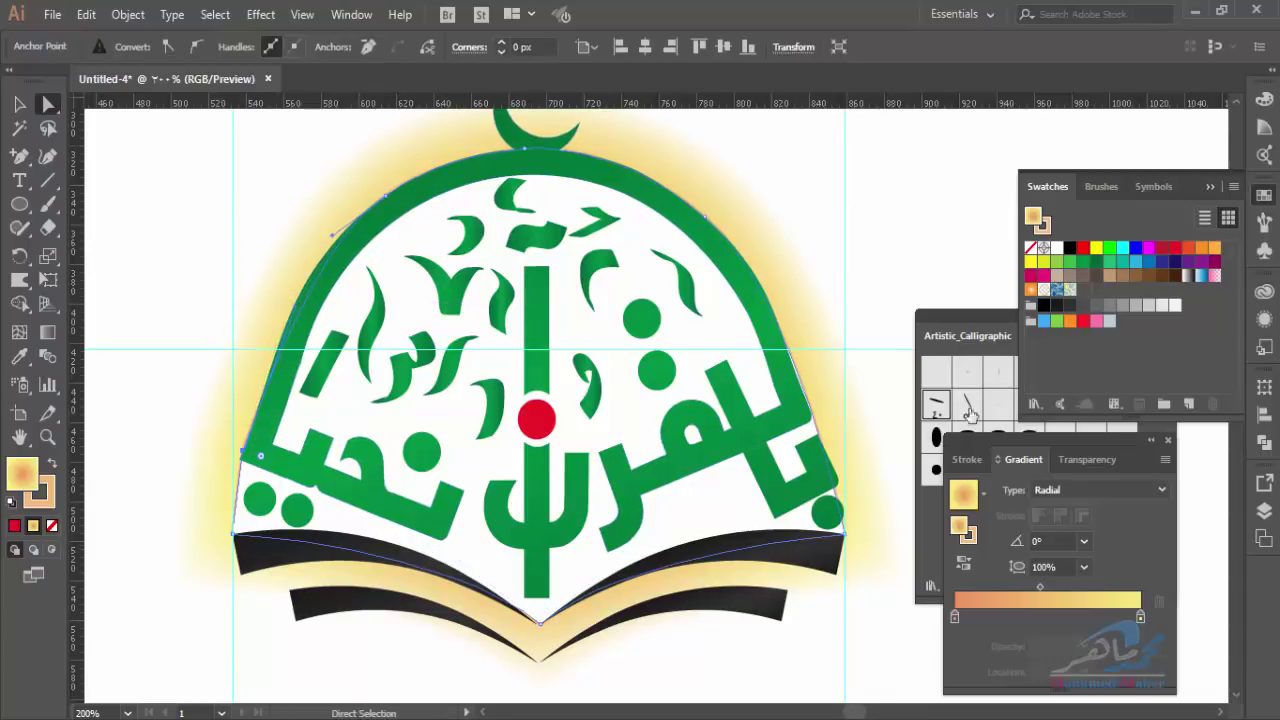
key("backslash")
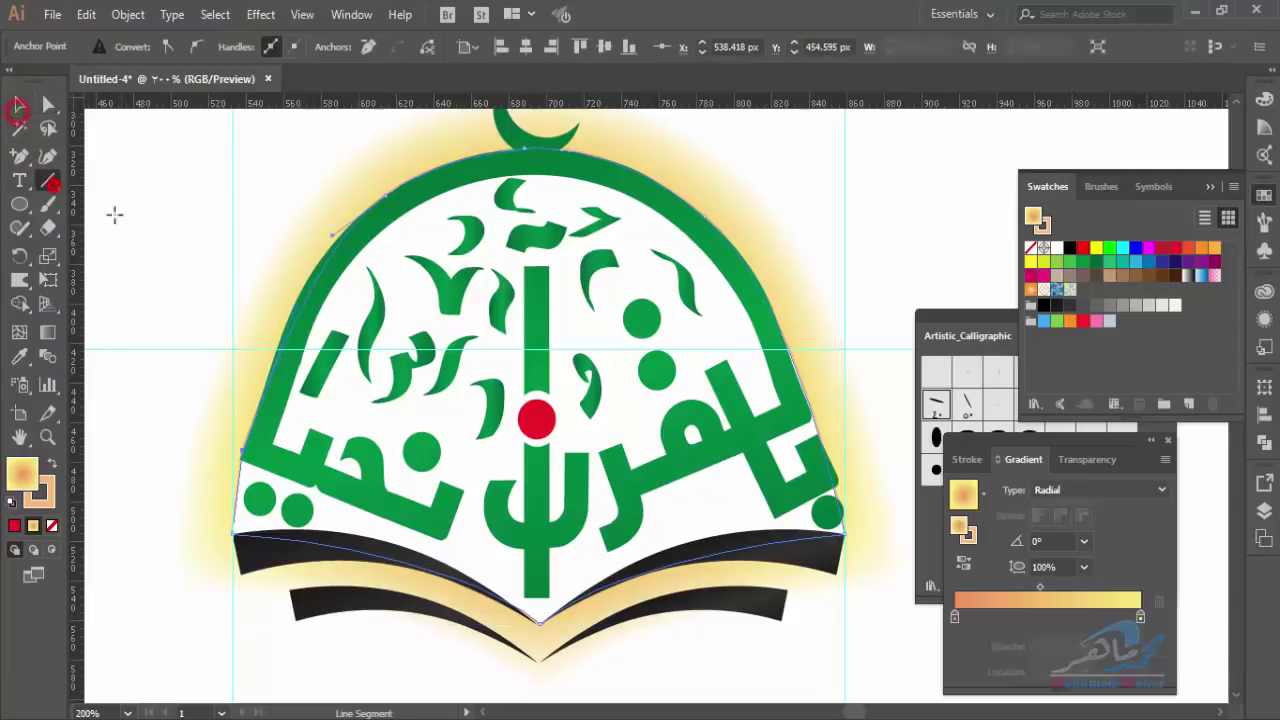
key("ctrl+minus")
key("ctrl+minus")
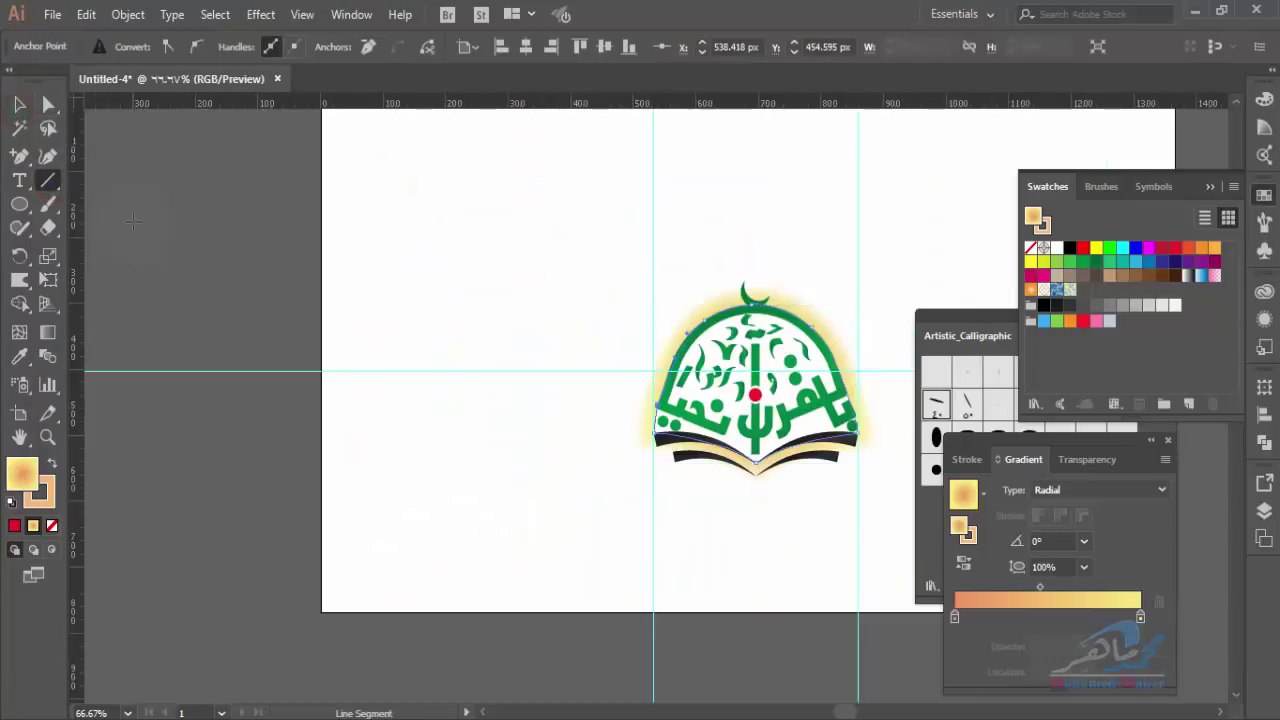
left_click(47, 437)
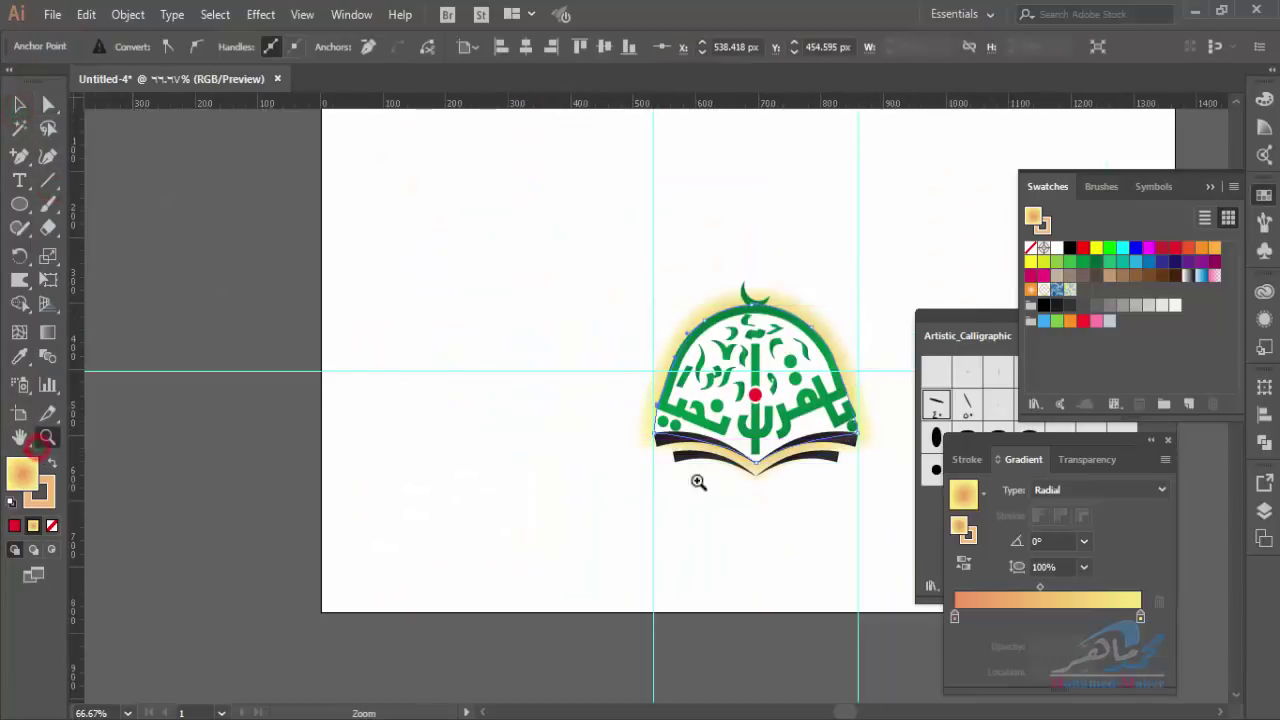
mouse_move(650, 490)
left_mouse_down()
mouse_move(1003, 280)
mouse_move(938, 264)
left_mouse_up()
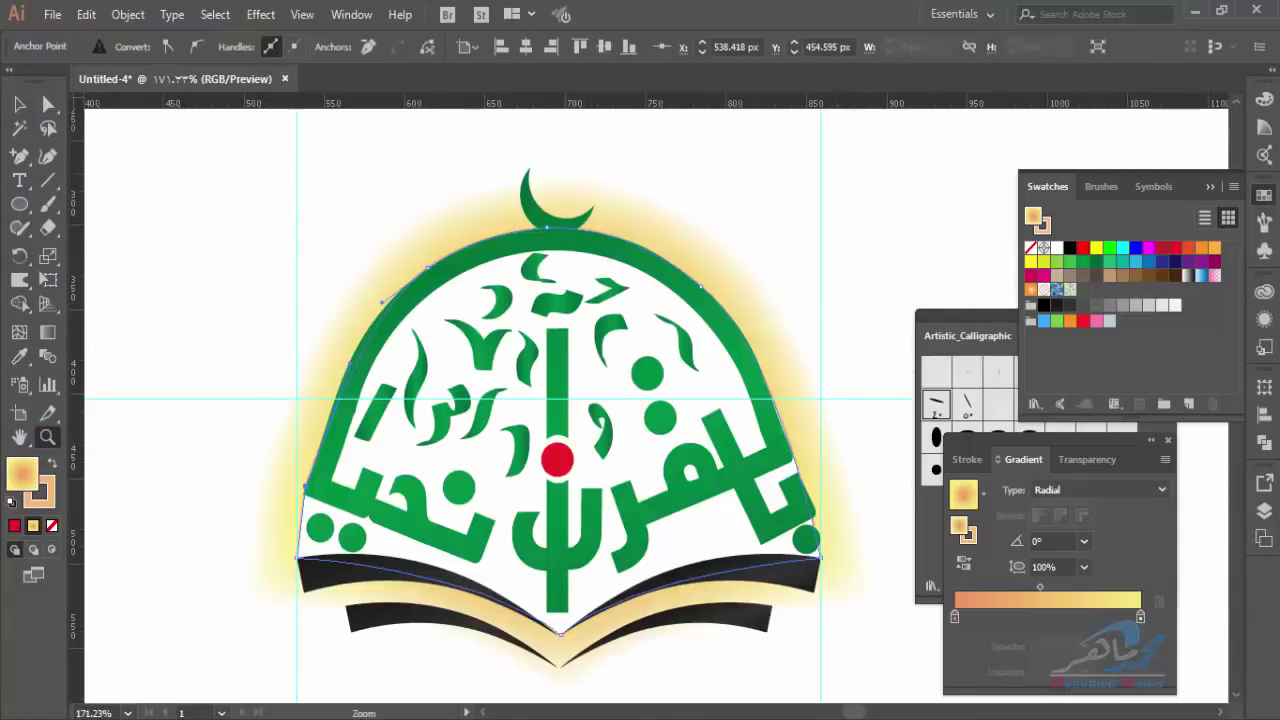
Select the small green calligraphic marks near the lettering to review them
left_click(20, 105)
left_click(206, 310)
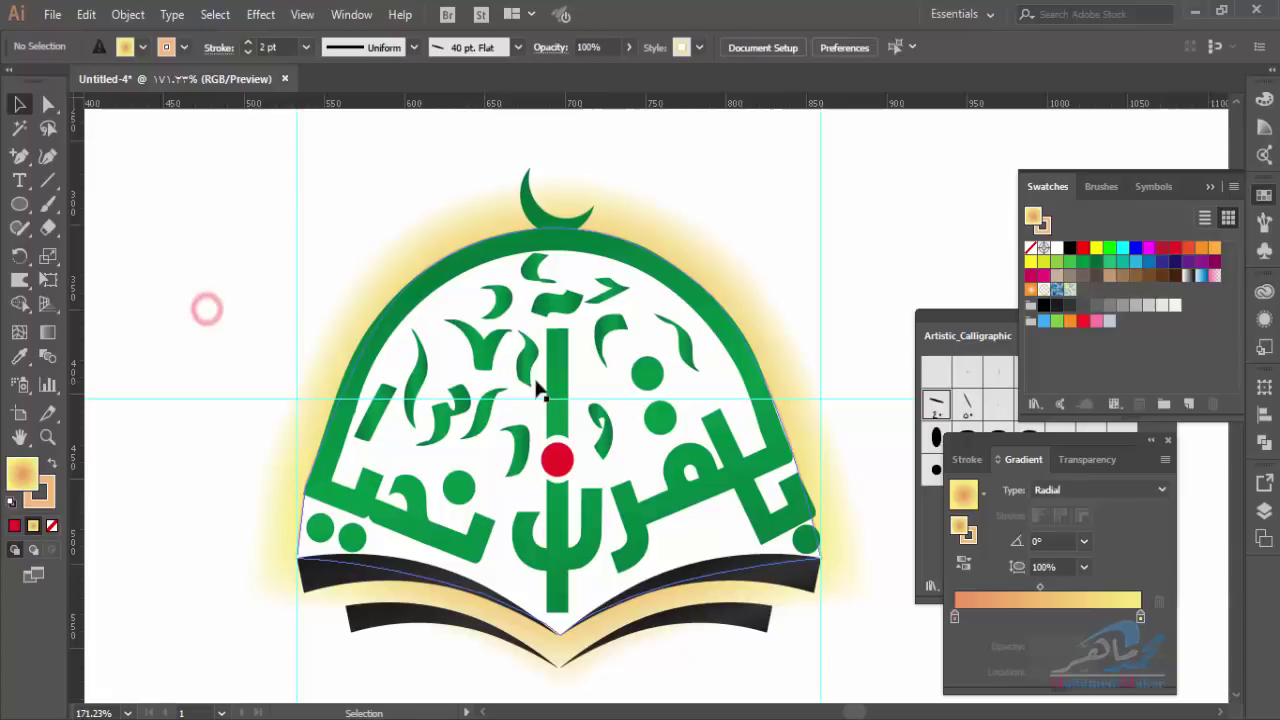
left_click(490, 357)
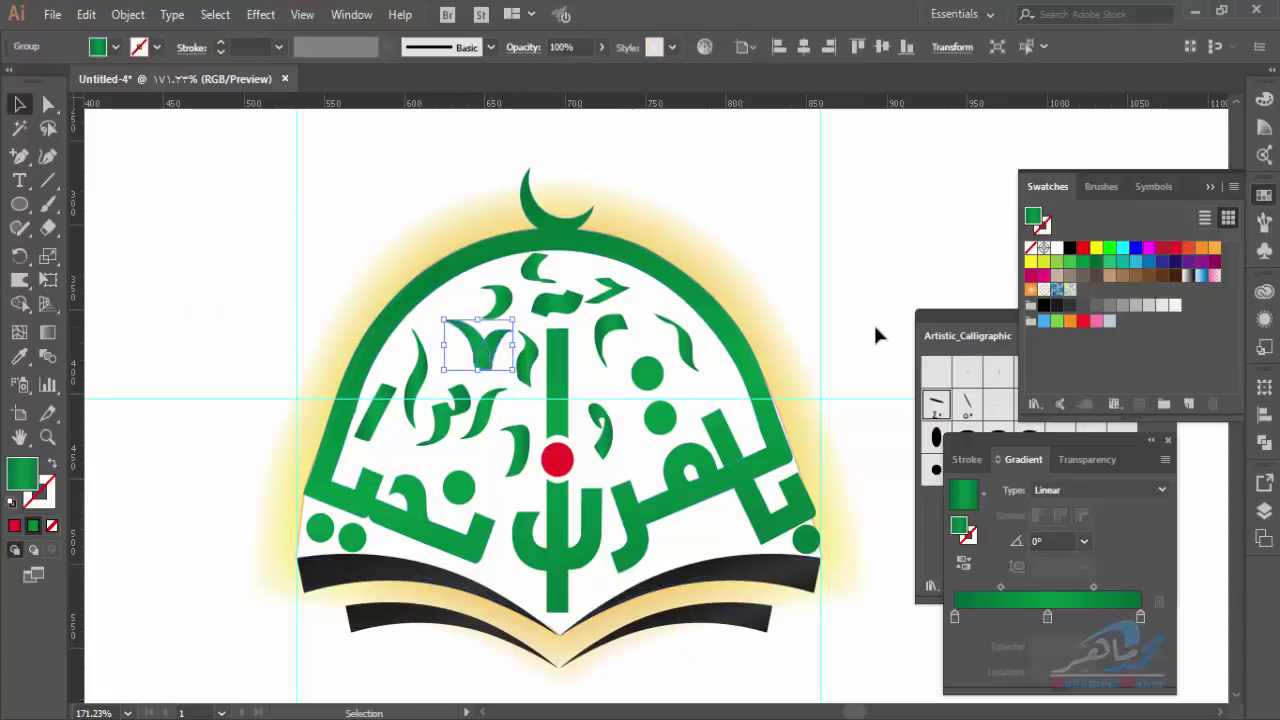
left_click(600, 335)
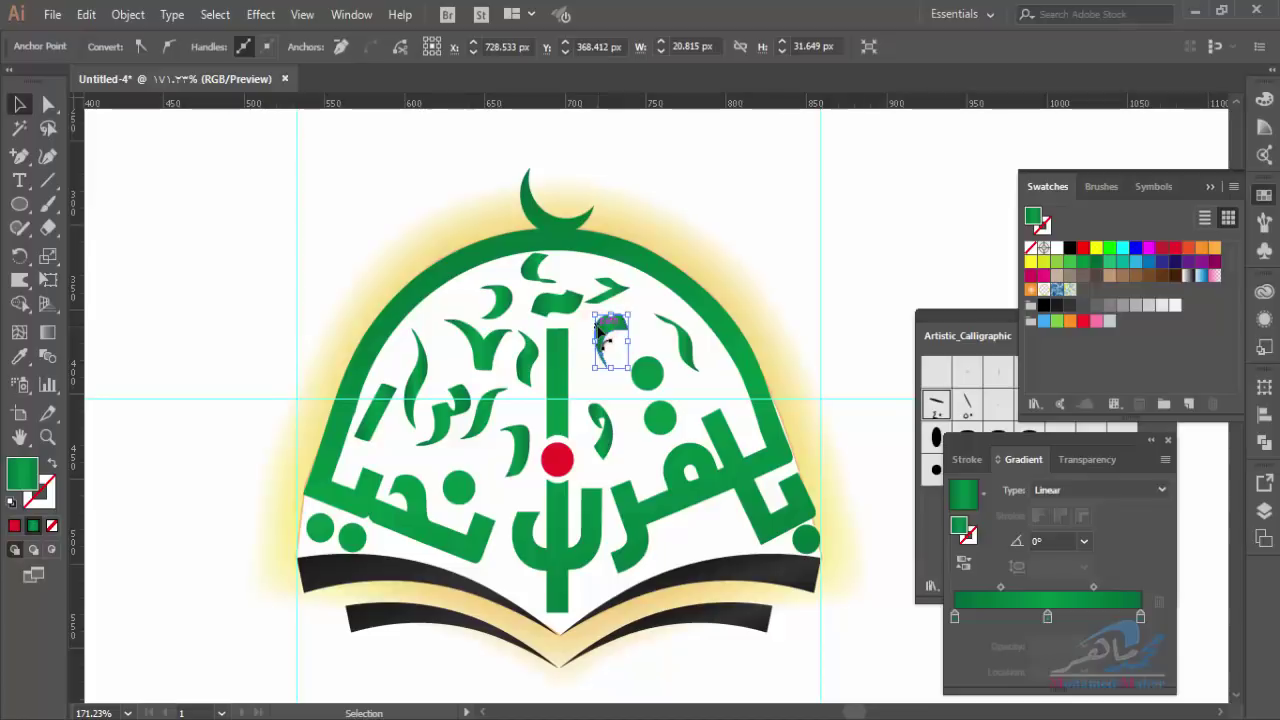
left_click(545, 315)
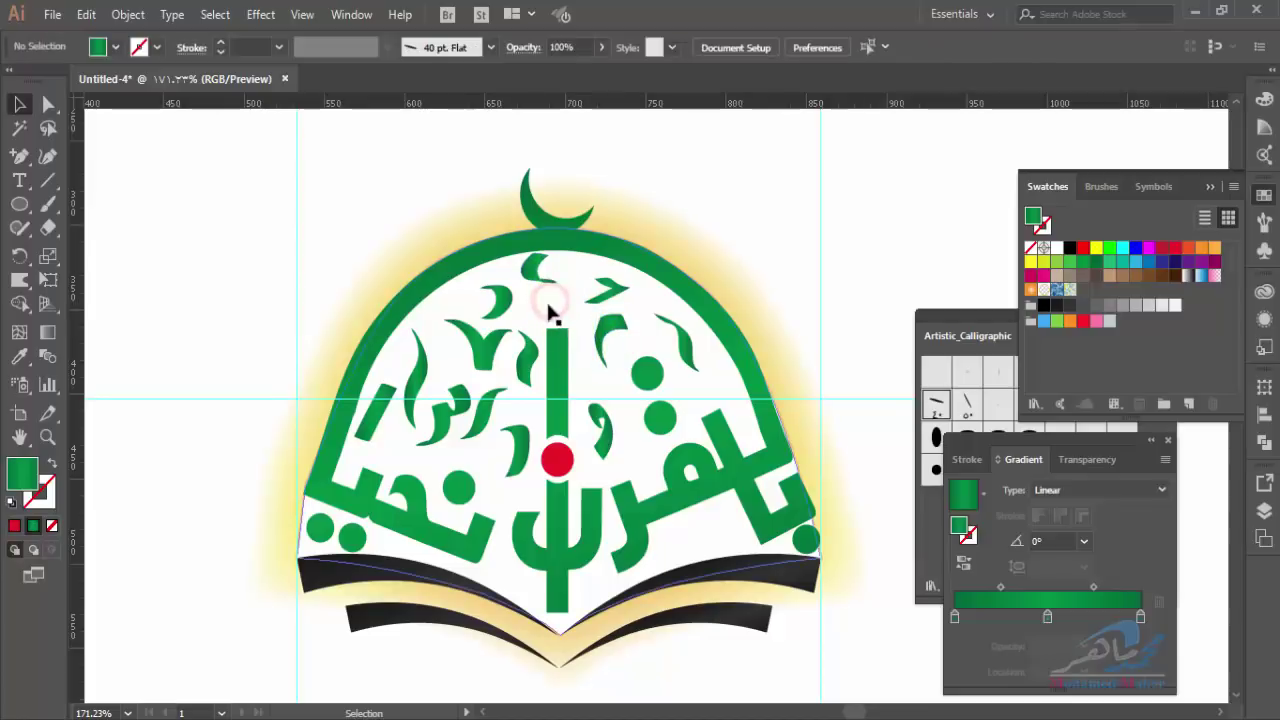
Move one small green mark and marquee-select the scattered flourishes inside the dome
key("v")
left_click(608, 337)
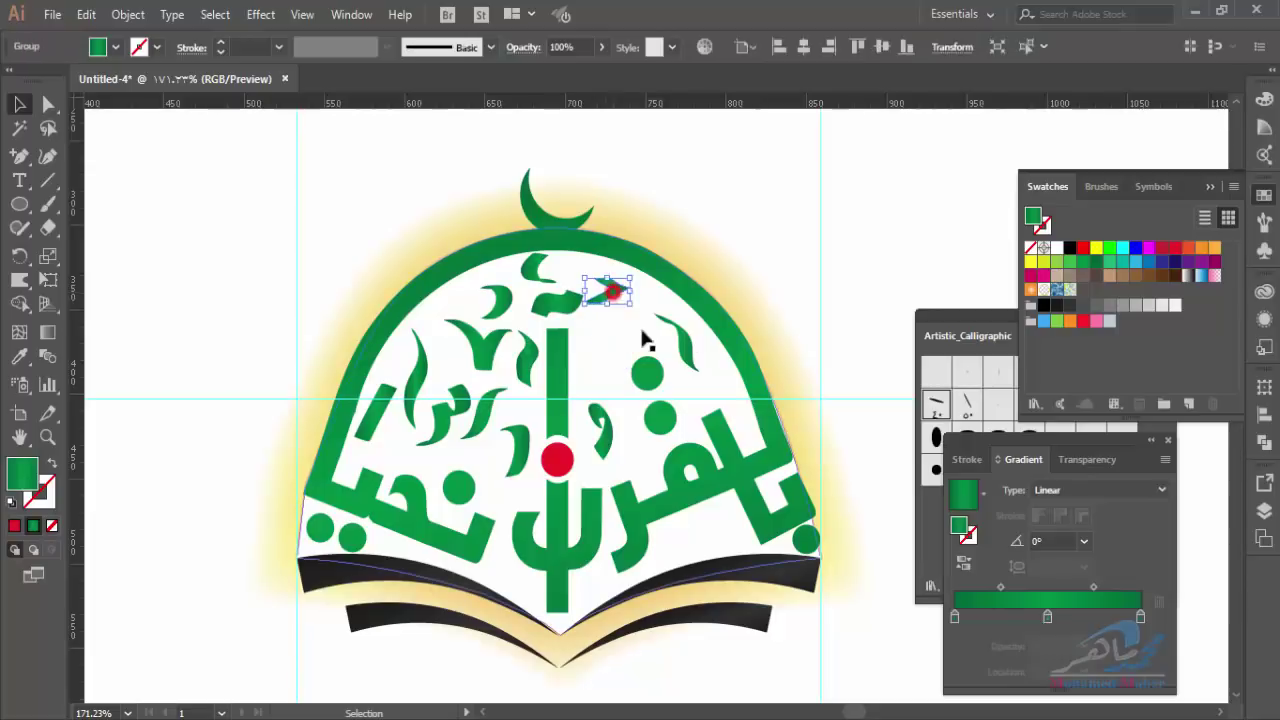
mouse_move(611, 300)
left_mouse_down()
mouse_move(678, 330)
mouse_move(460, 420)
left_mouse_up()
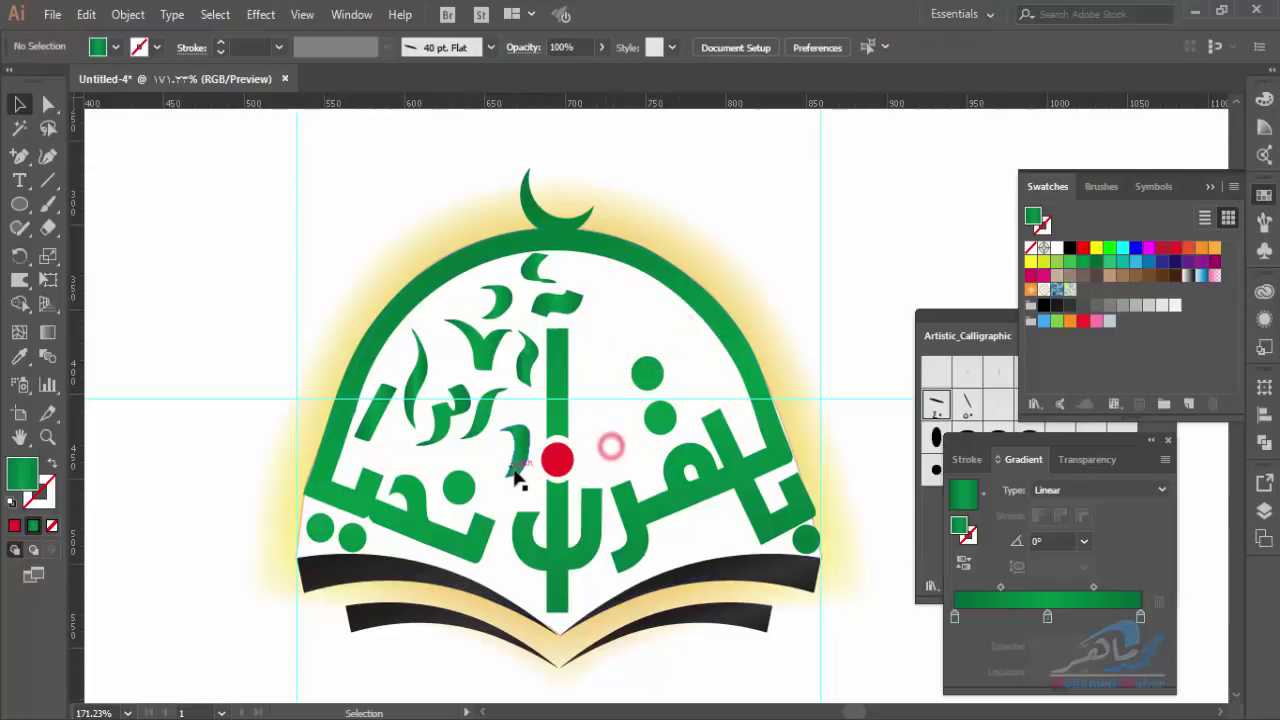
left_click(457, 420)
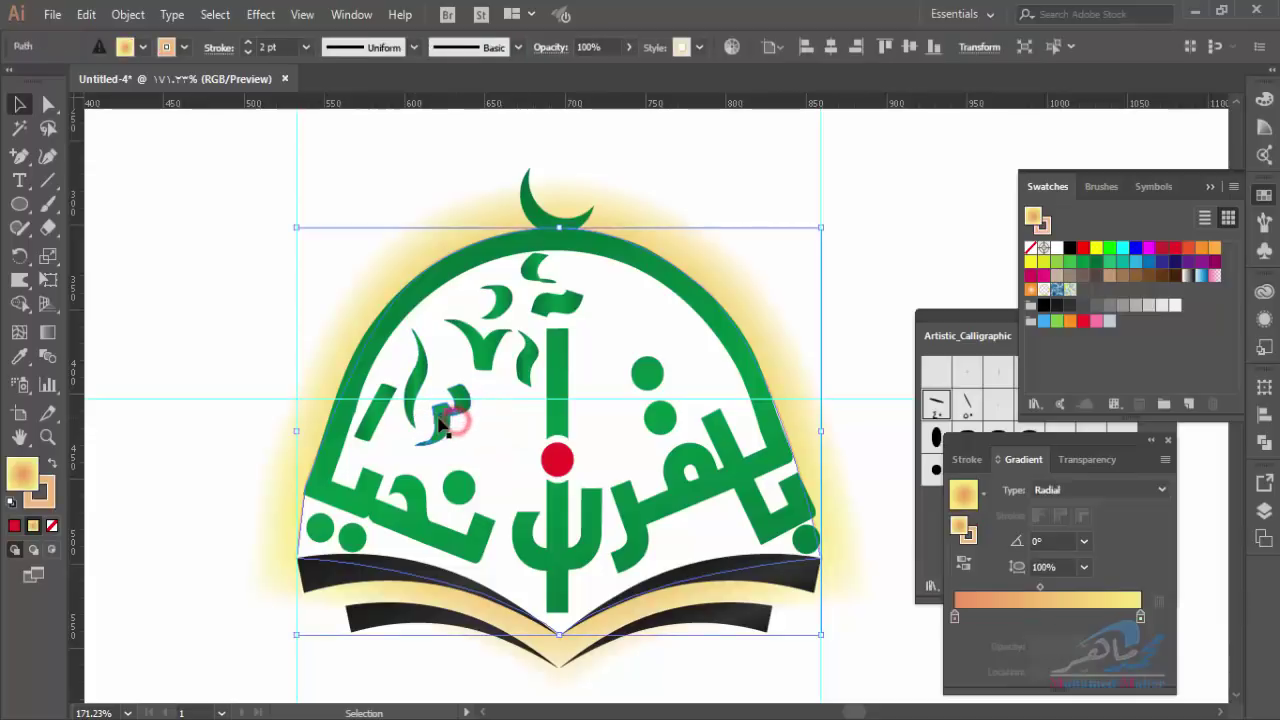
mouse_move(457, 420)
left_mouse_down()
mouse_move(418, 405)
mouse_move(512, 362)
left_mouse_up()
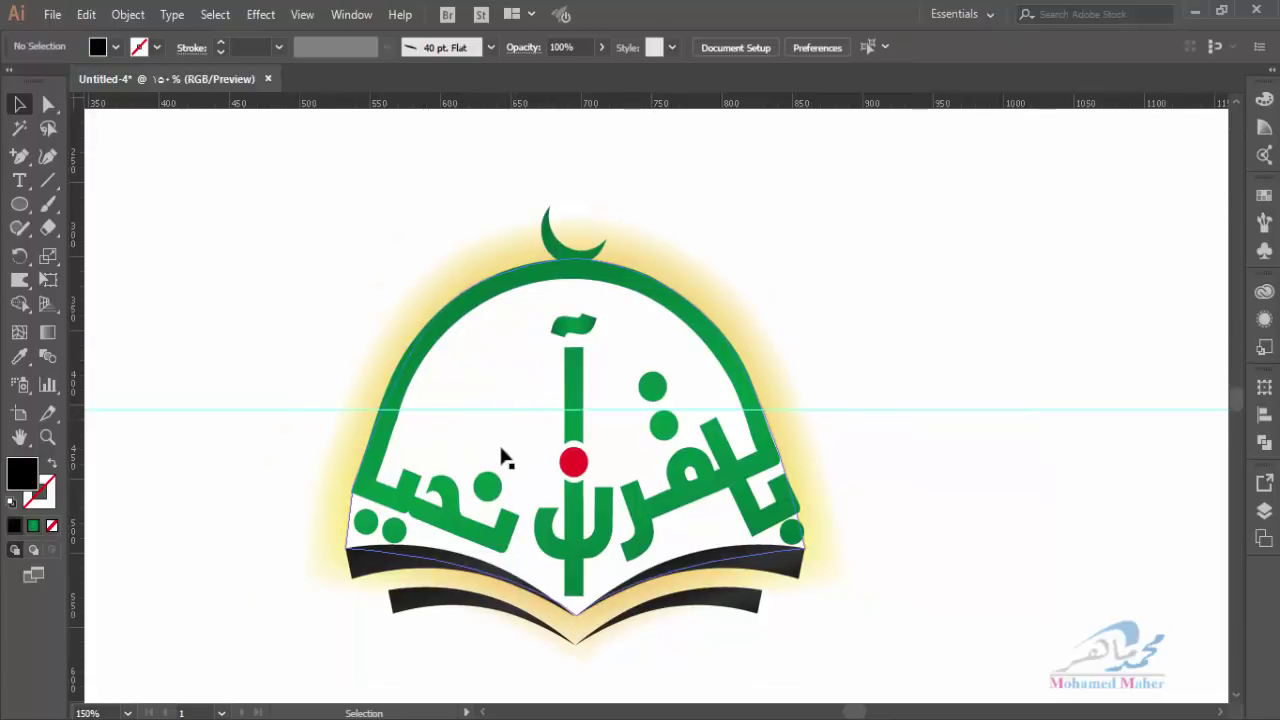
Add a text object beside the logo set in the Mandings Demo font
left_click(19, 180)
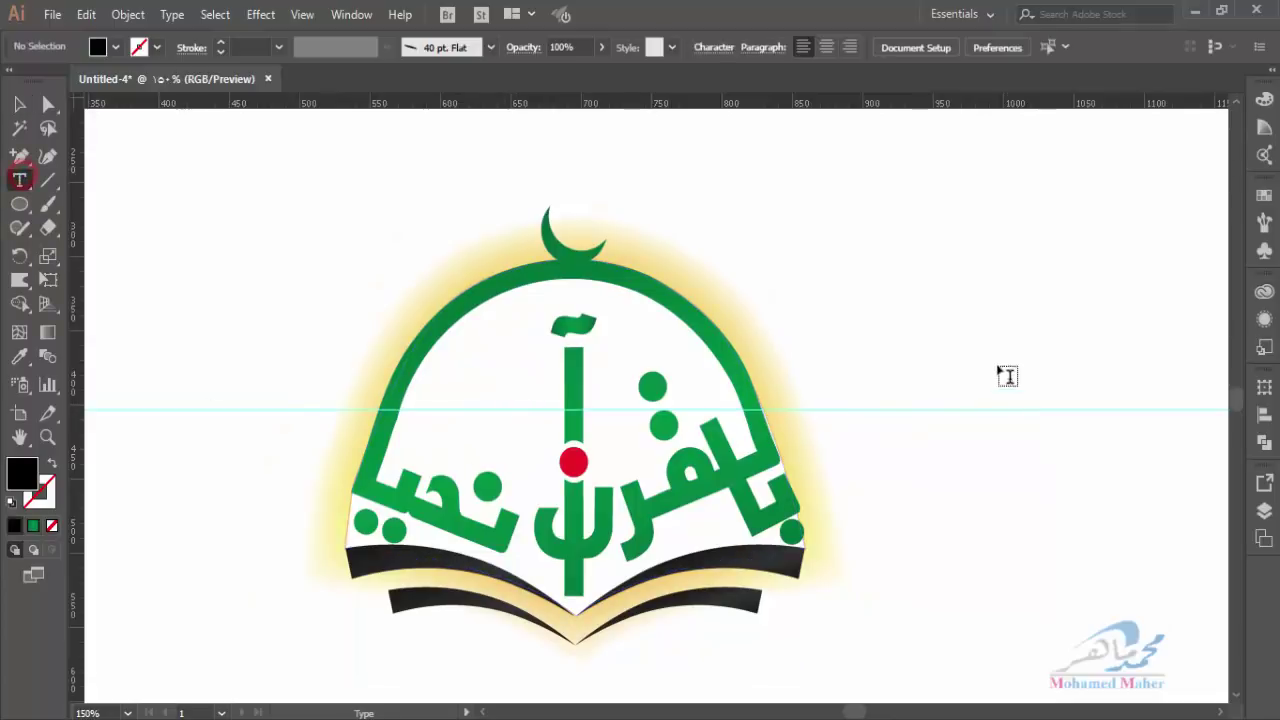
left_click(899, 266)
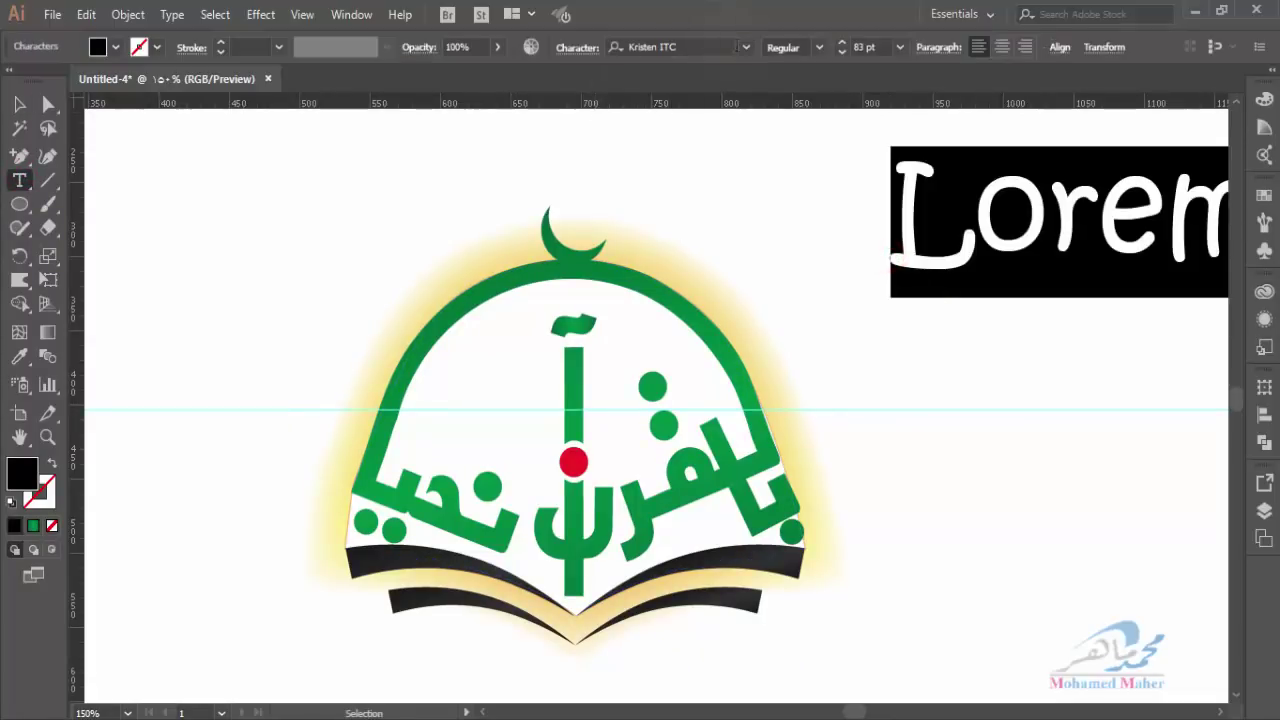
left_click(745, 47)
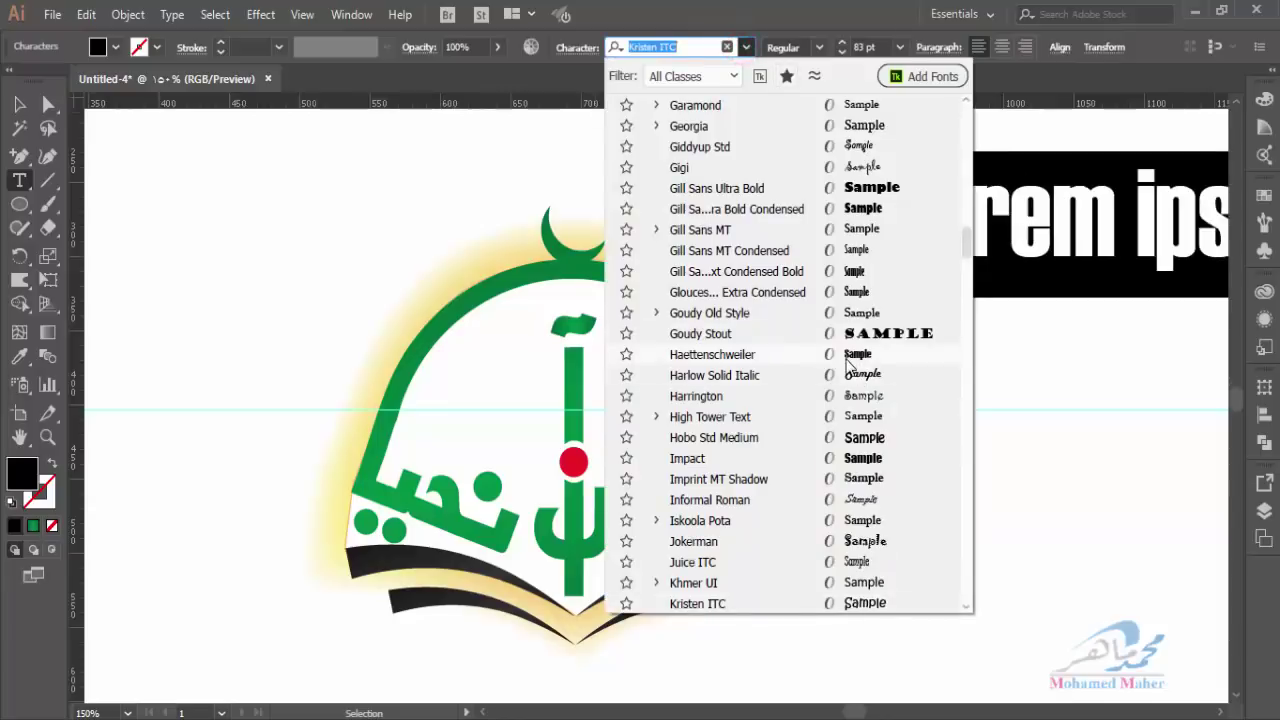
scroll(833, 352, "down", 3)
scroll(833, 352, "down", 2)
scroll(833, 352, "down", 3)
scroll(833, 352, "down", 3)
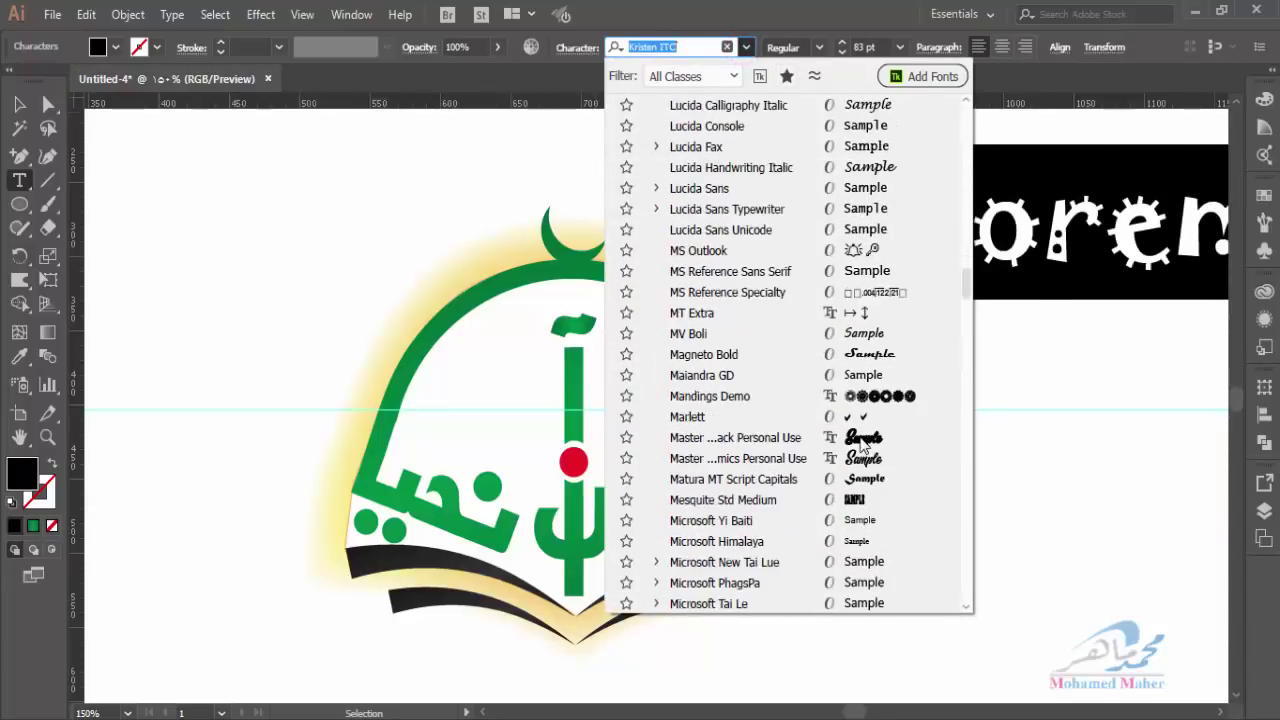
left_click(877, 398)
Move the mandala row onto the artboard and convert it to outlines
key("v")
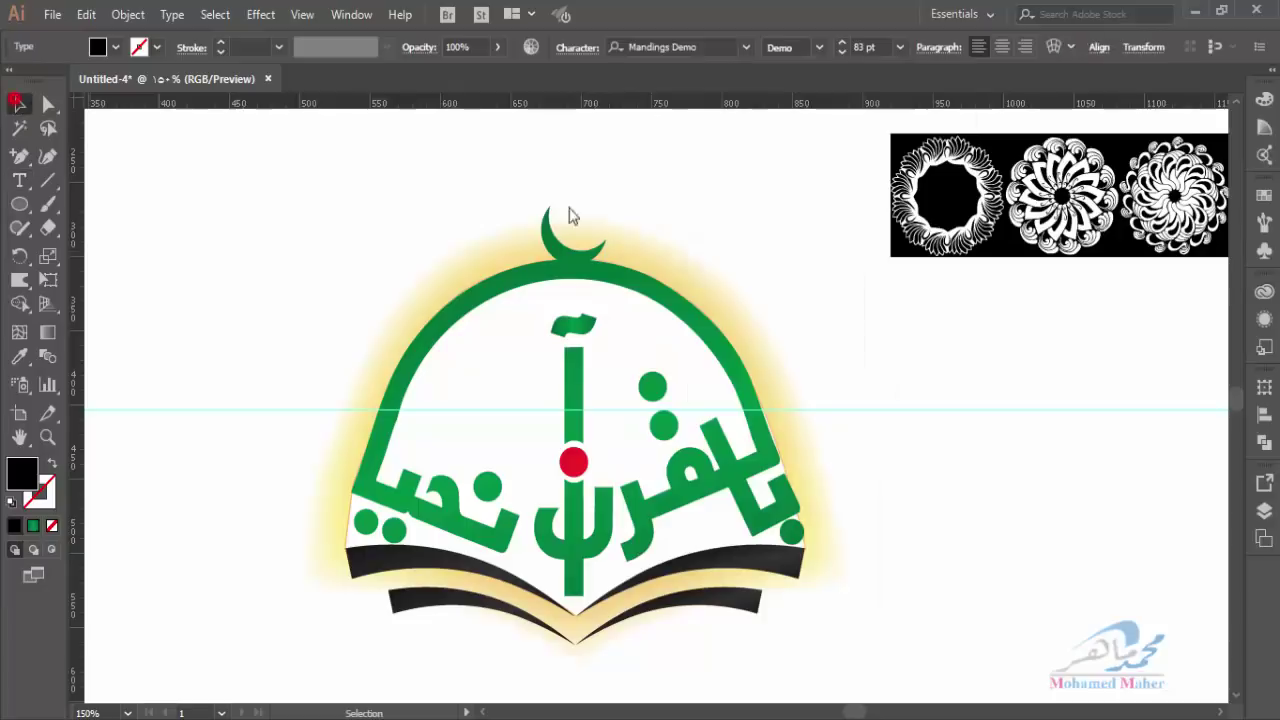
mouse_move(1046, 235)
left_mouse_down()
mouse_move(270, 178)
mouse_move(830, 235)
left_mouse_up()
key("ctrl+minus")
key("ctrl+minus")
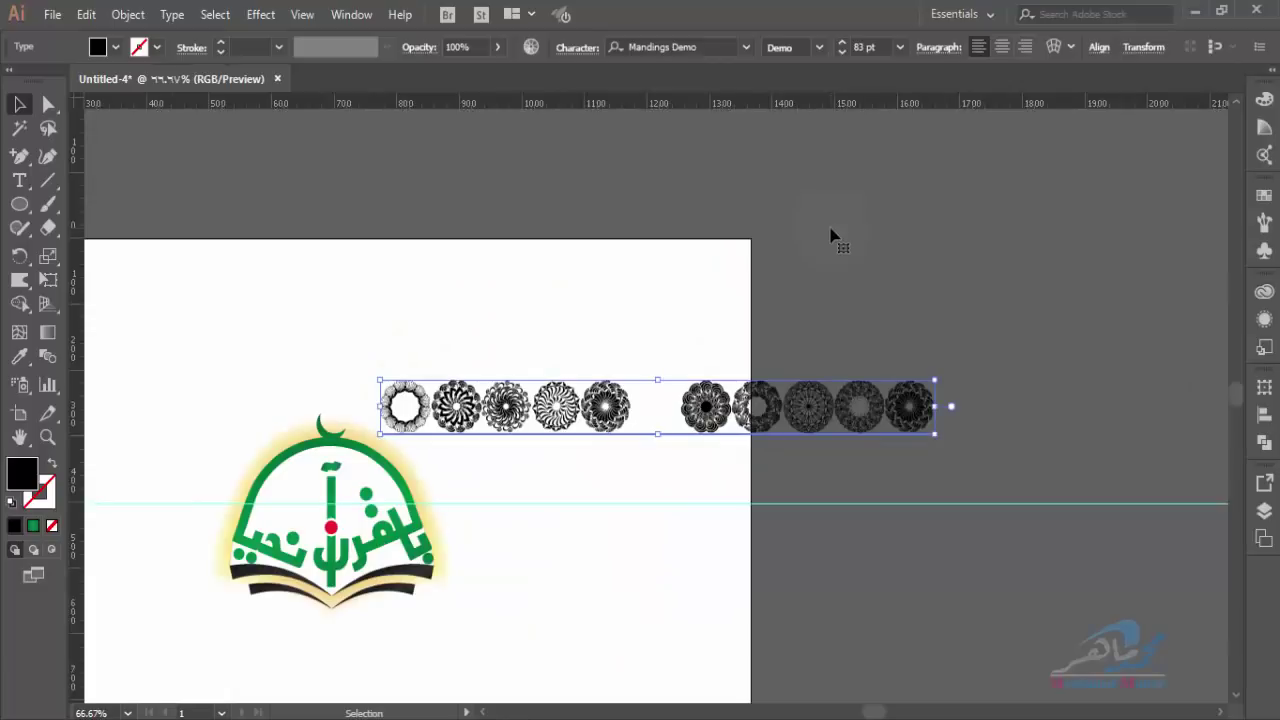
left_click_drag(712, 420, 522, 333)
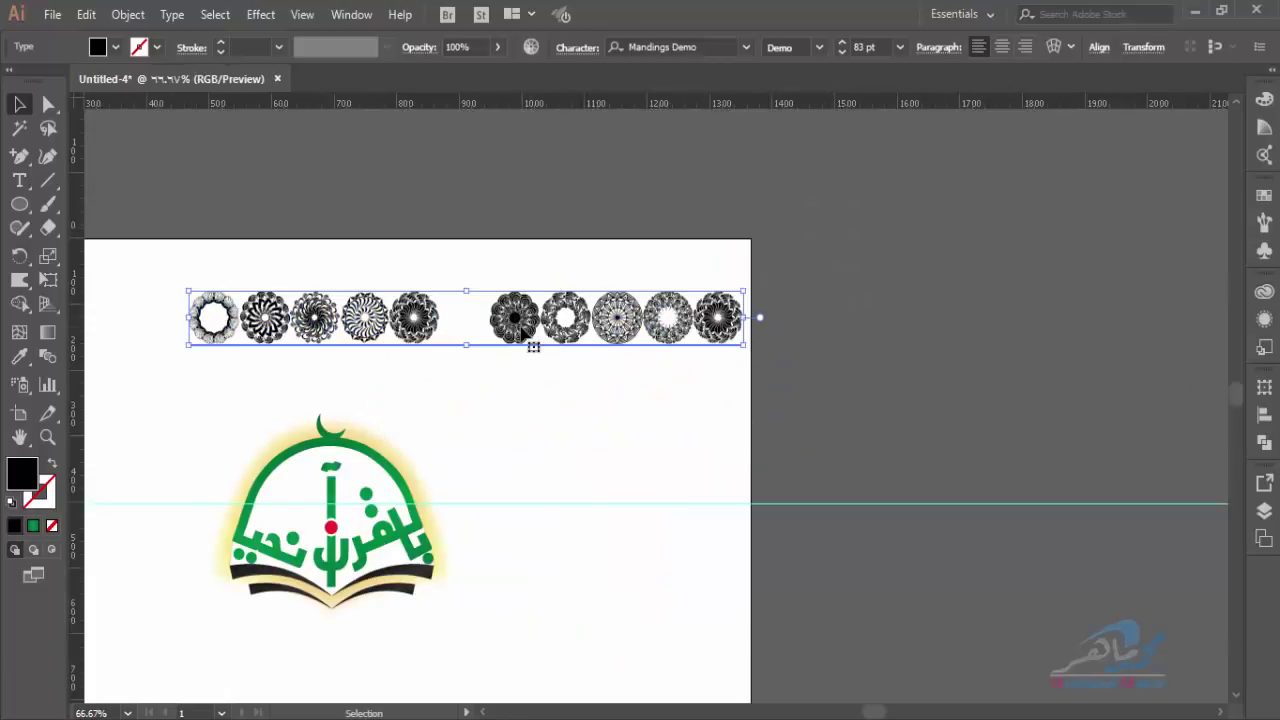
right_click(496, 316)
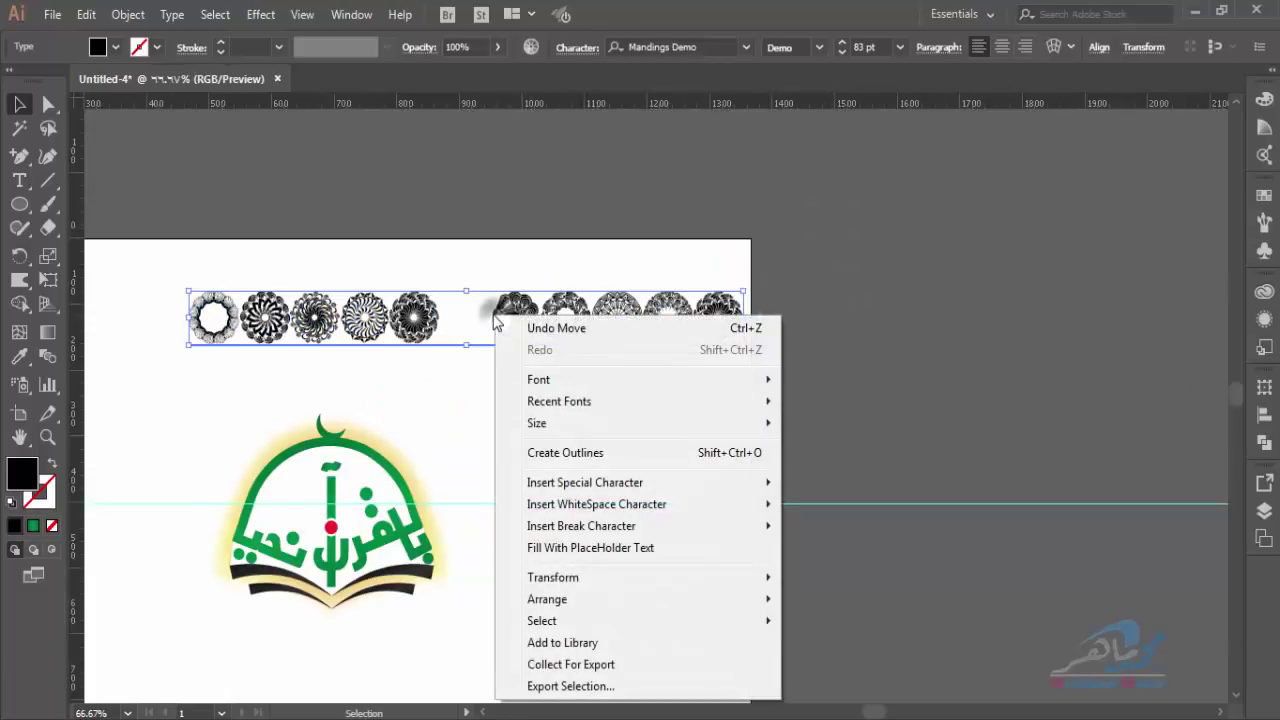
left_click(577, 463)
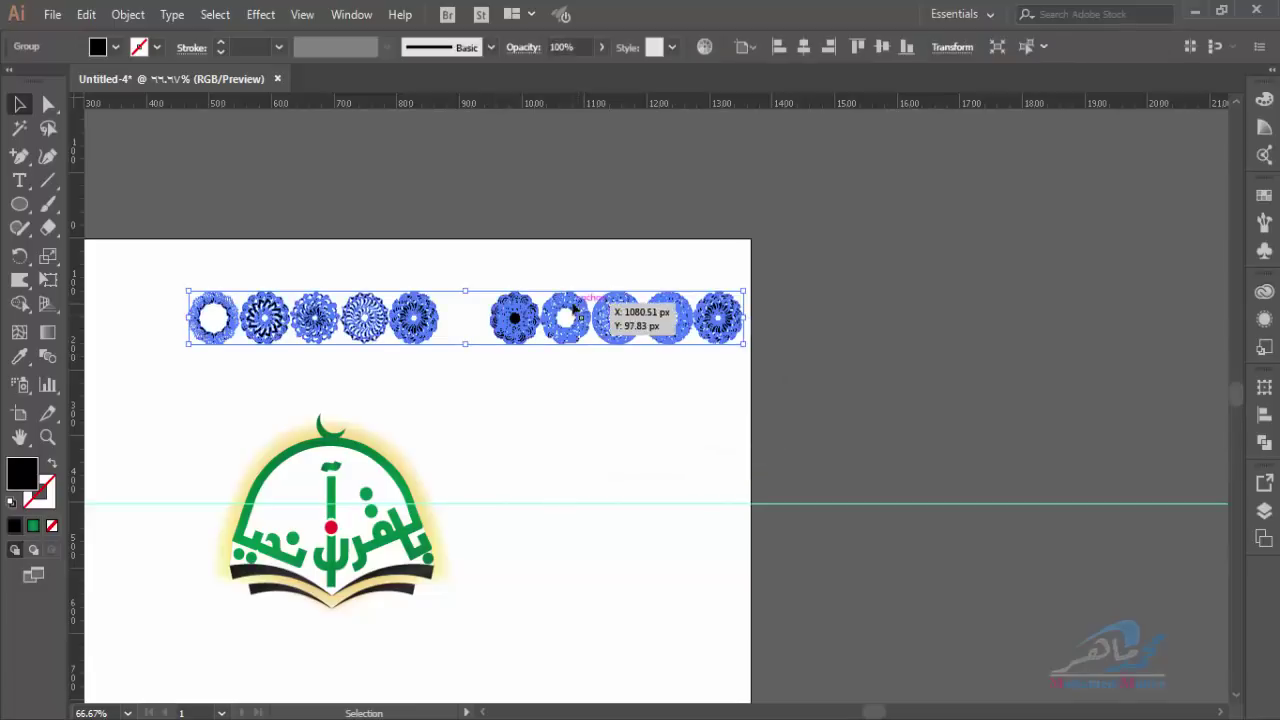
right_click(573, 311)
Ungroup the mandalas, place one inside the dome, and delete the rest
left_click(617, 449)
mouse_move(617, 322)
left_mouse_down()
mouse_move(362, 510)
mouse_move(292, 512)
left_mouse_up()
left_click_drag(728, 268, 150, 337)
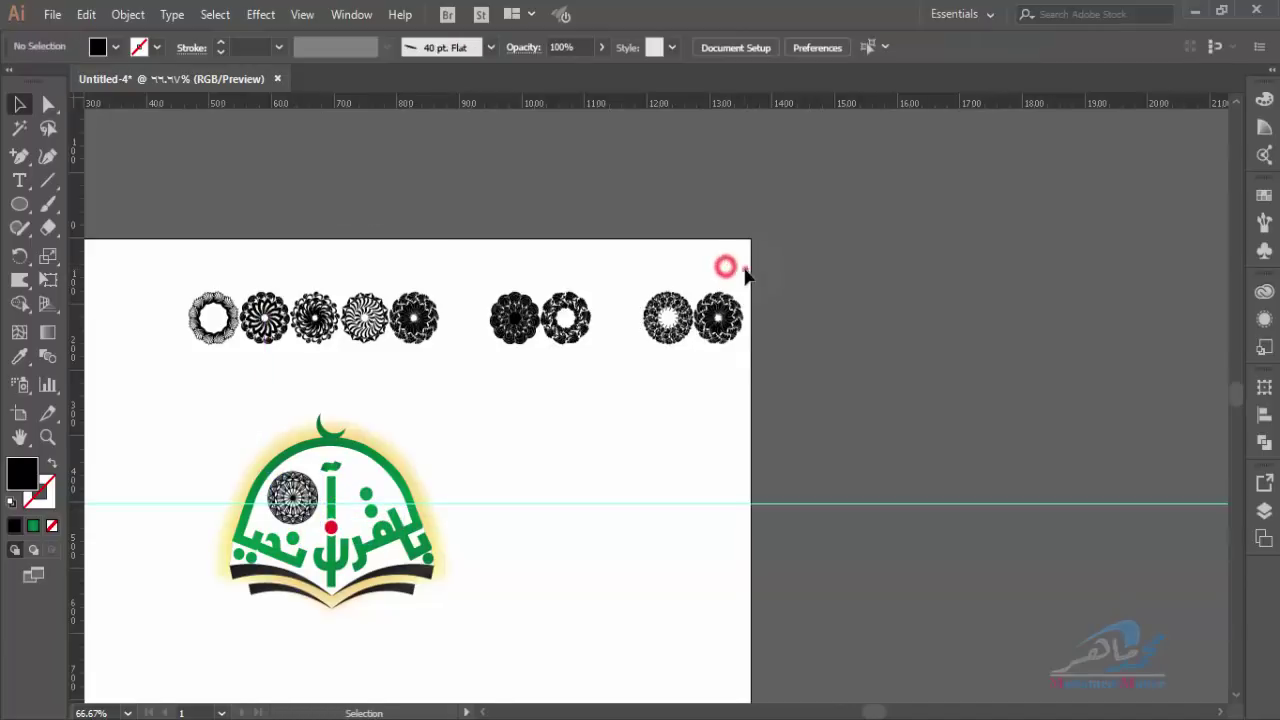
key("Delete")
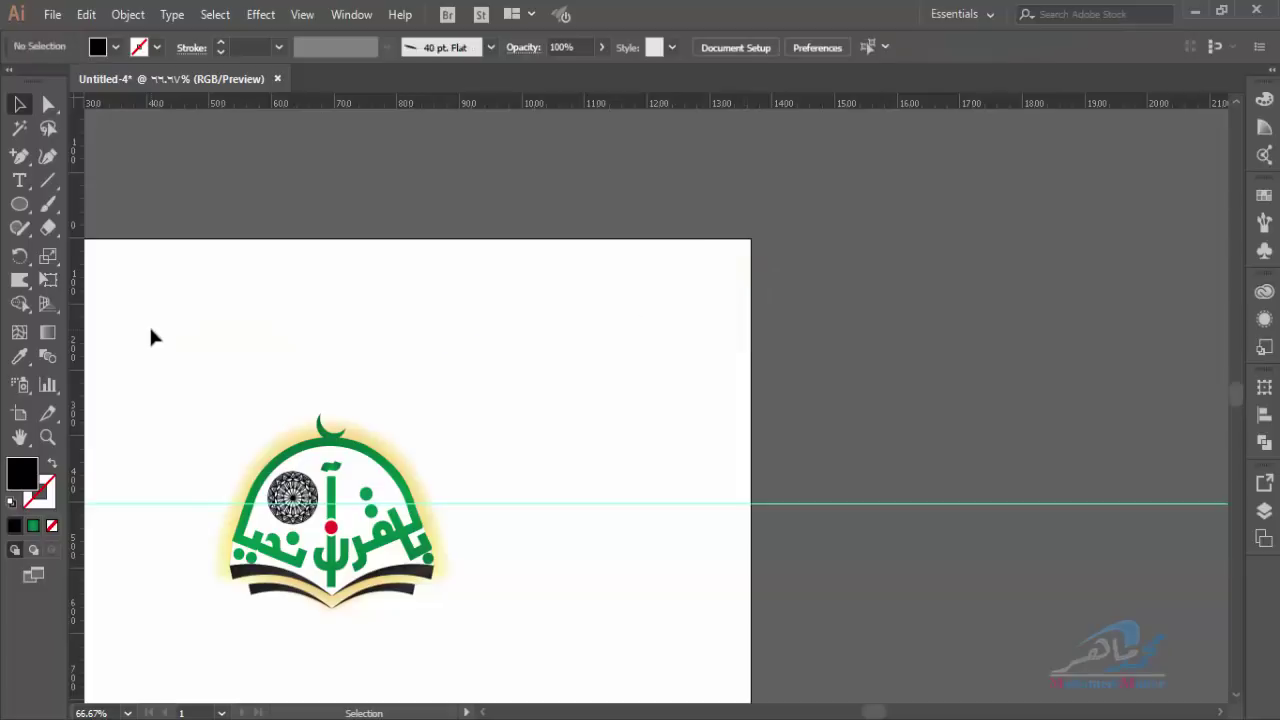
Colour the rosette green by sampling the arch with the Eyedropper
left_click(303, 487)
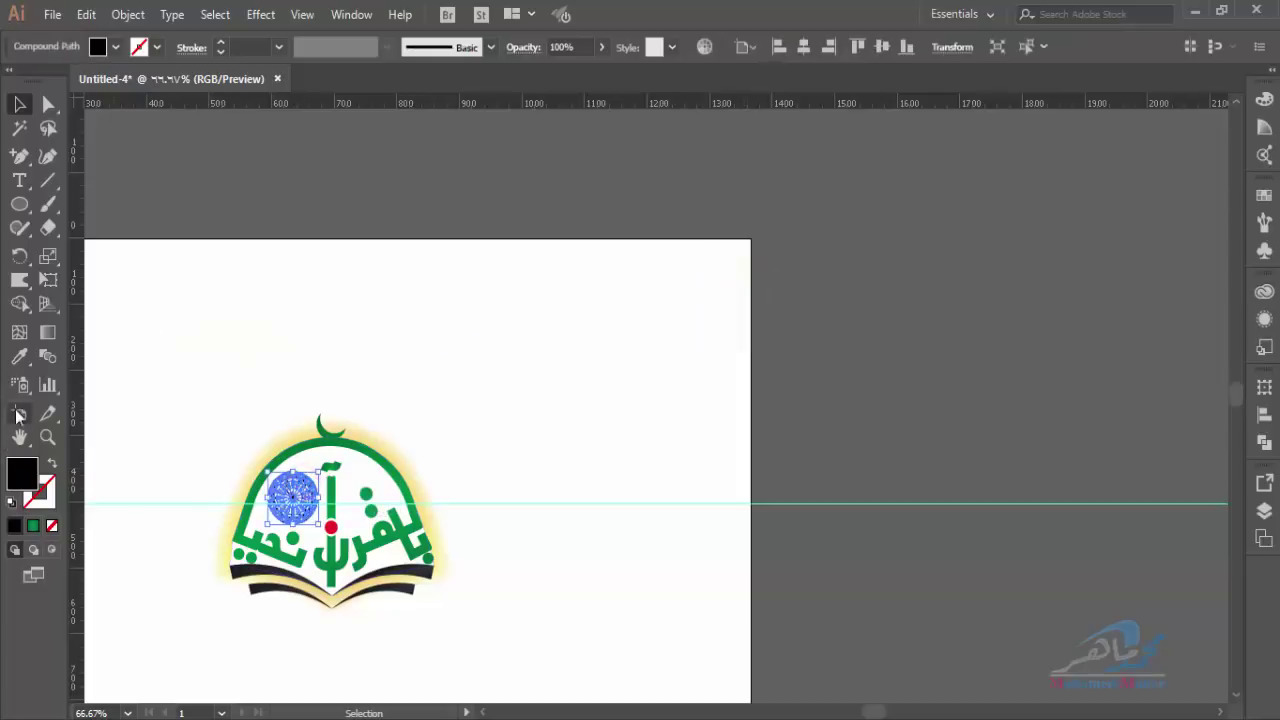
left_click(19, 356)
left_click(305, 490)
left_click(340, 492)
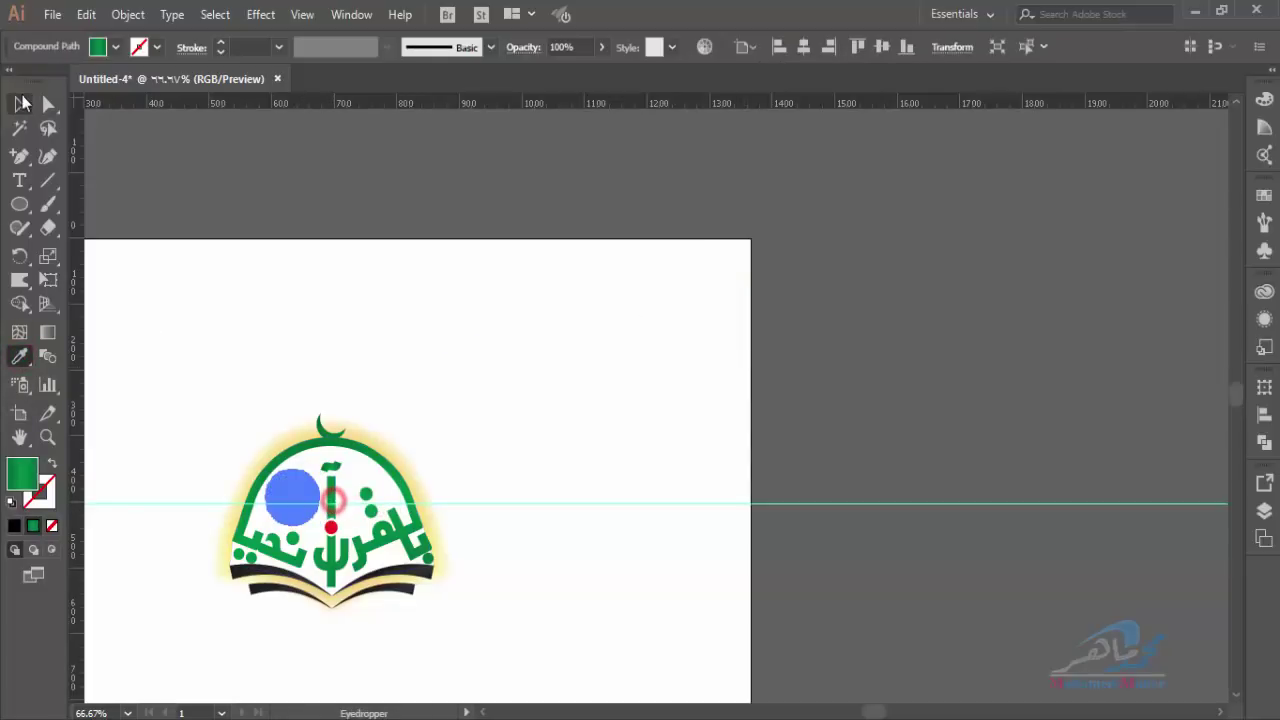
left_click(20, 104)
left_click(471, 427)
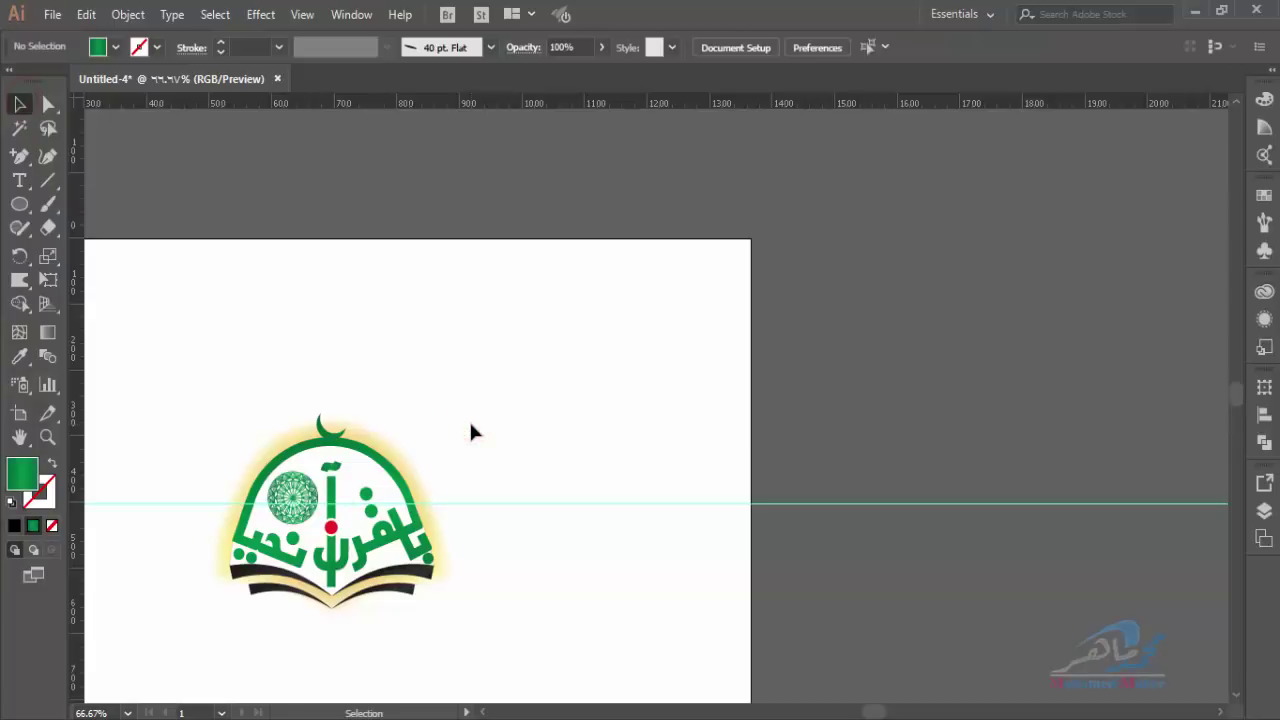
Recolour the rosette red by sampling the central red dot
key("ctrl+minus")
key("ctrl+minus")
key("ctrl+minus")
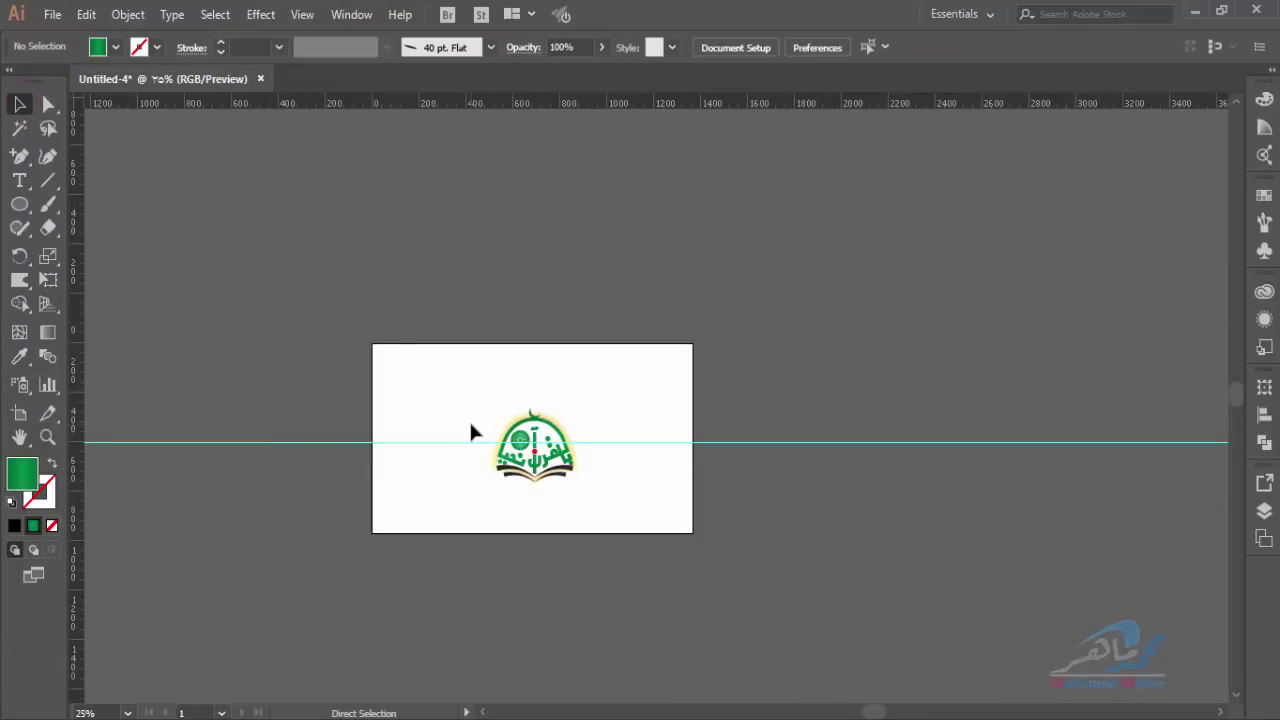
key("ctrl+plus")
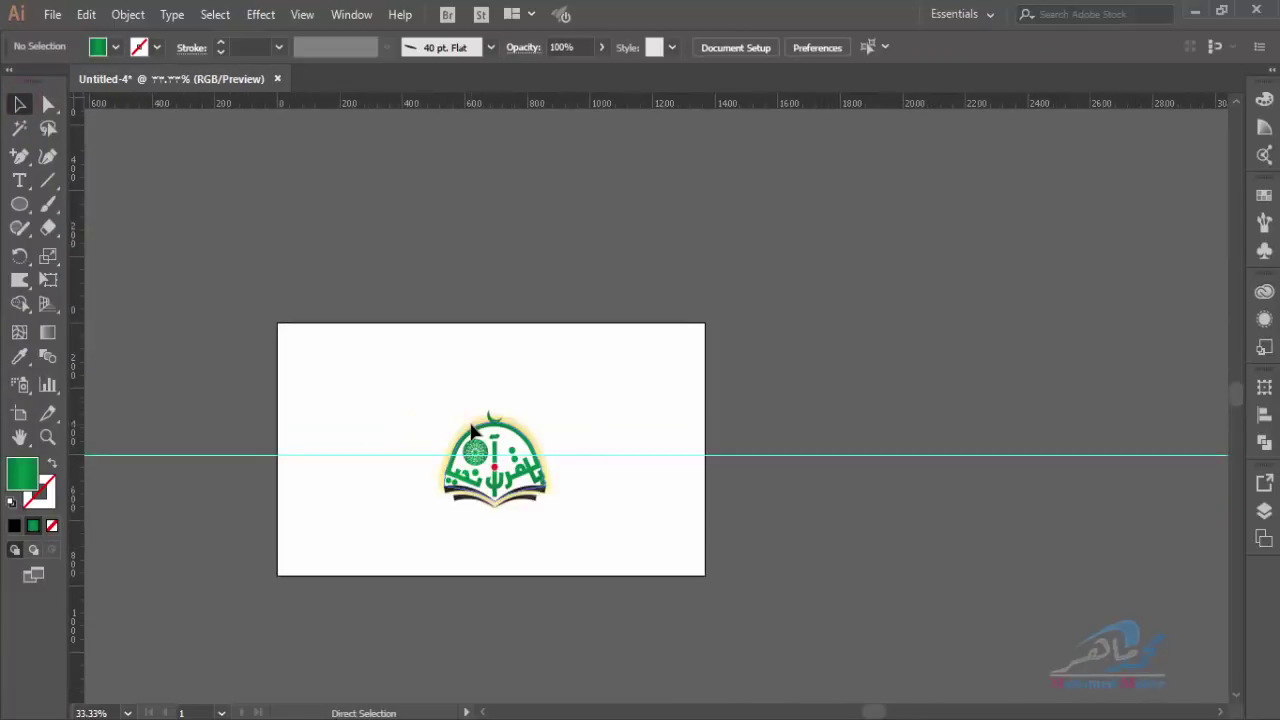
key("ctrl+plus")
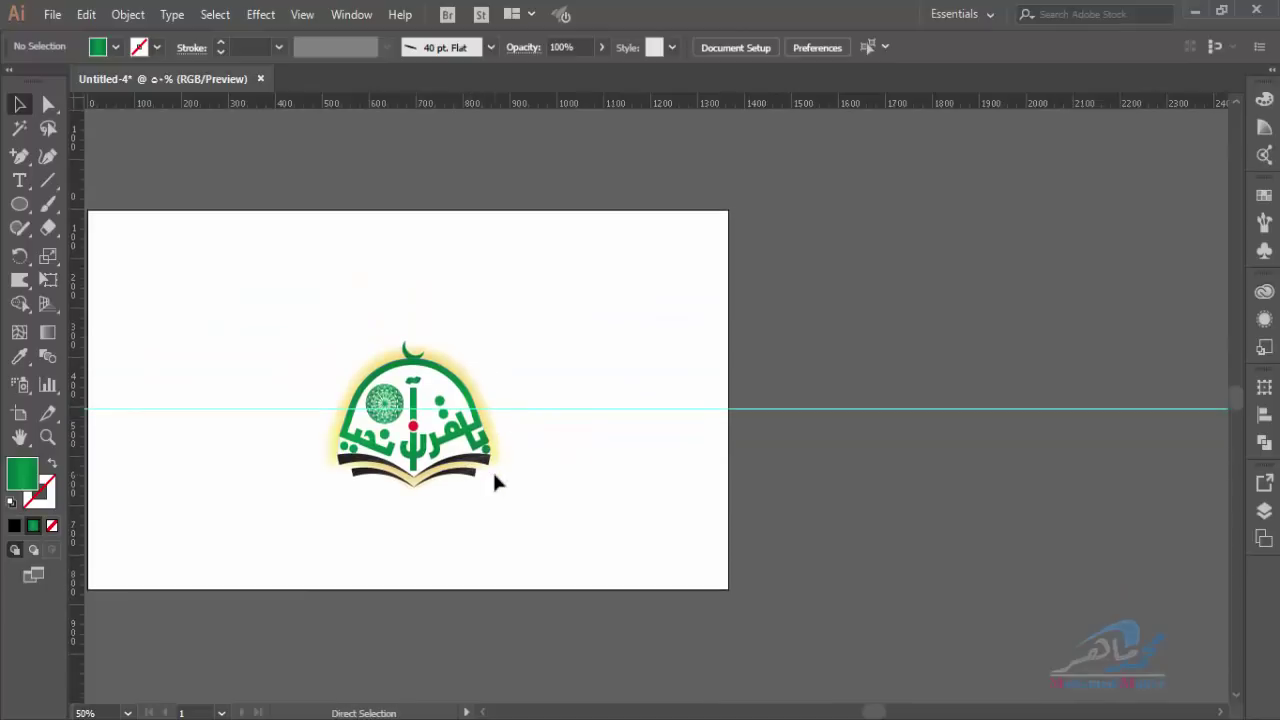
key("ctrl+0")
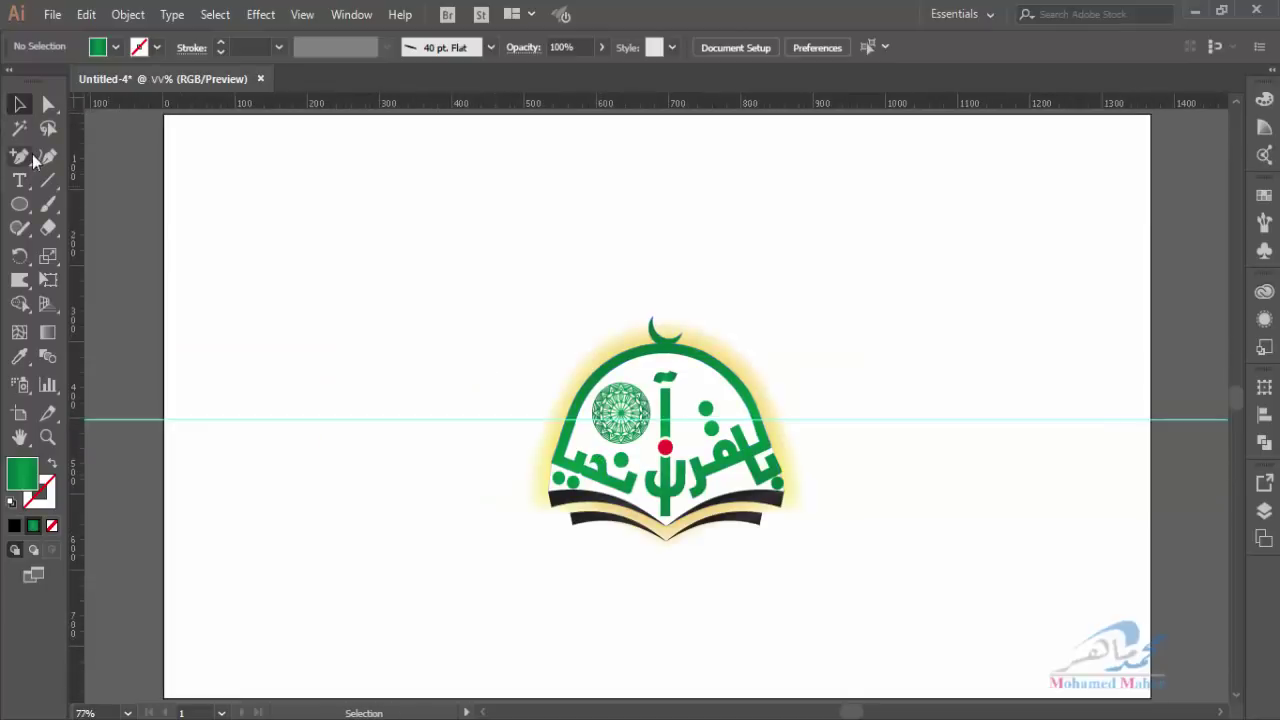
left_click(621, 410)
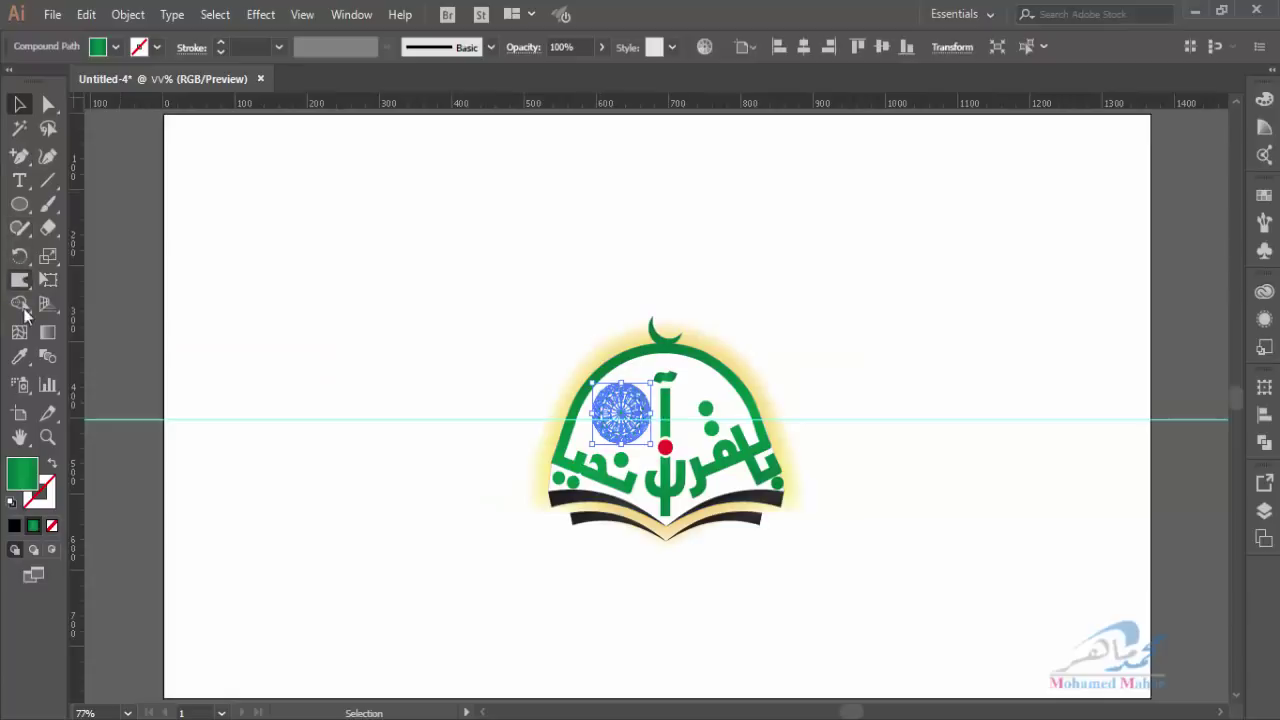
left_click(19, 356)
left_click(666, 448)
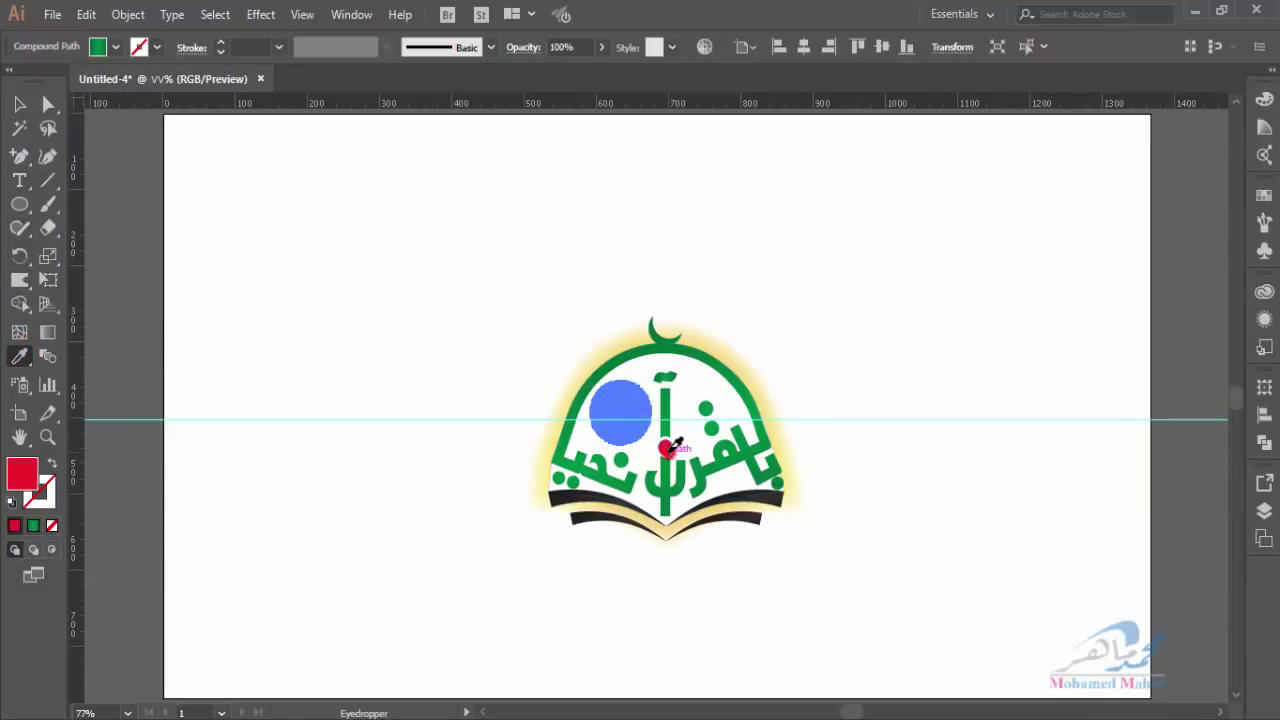
left_click(19, 104)
left_click(338, 305)
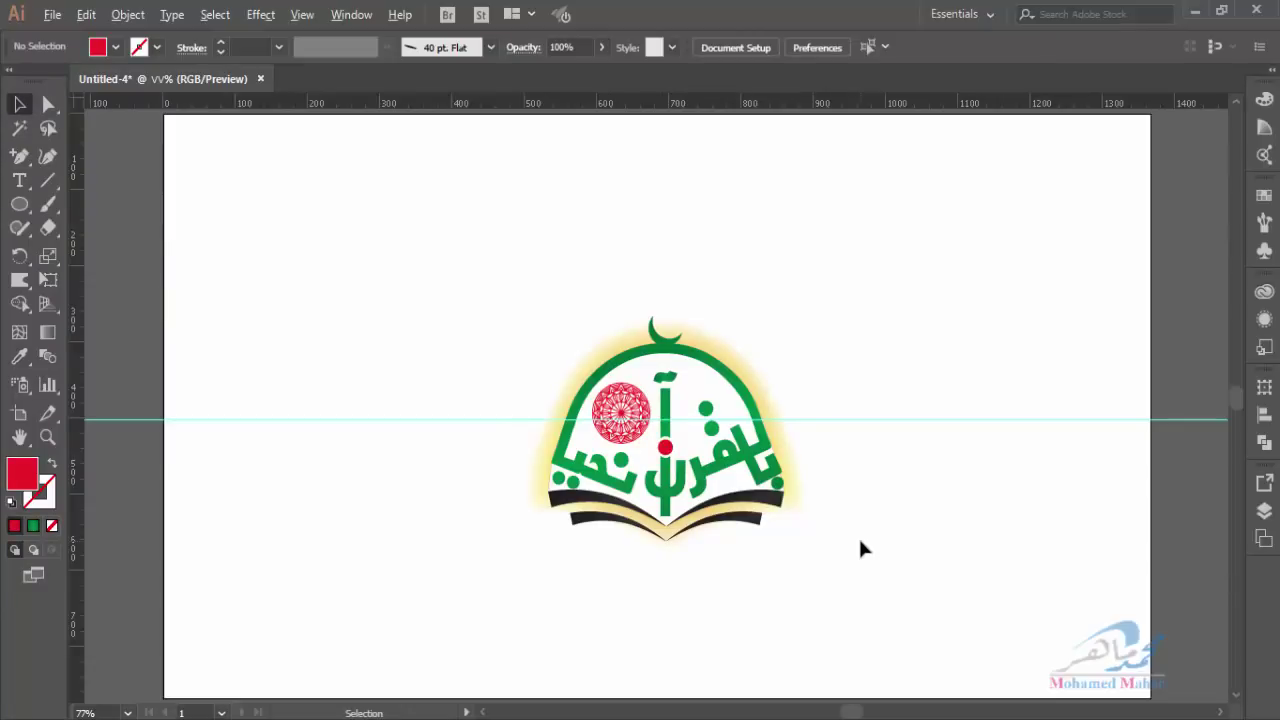
key("ctrl+1")
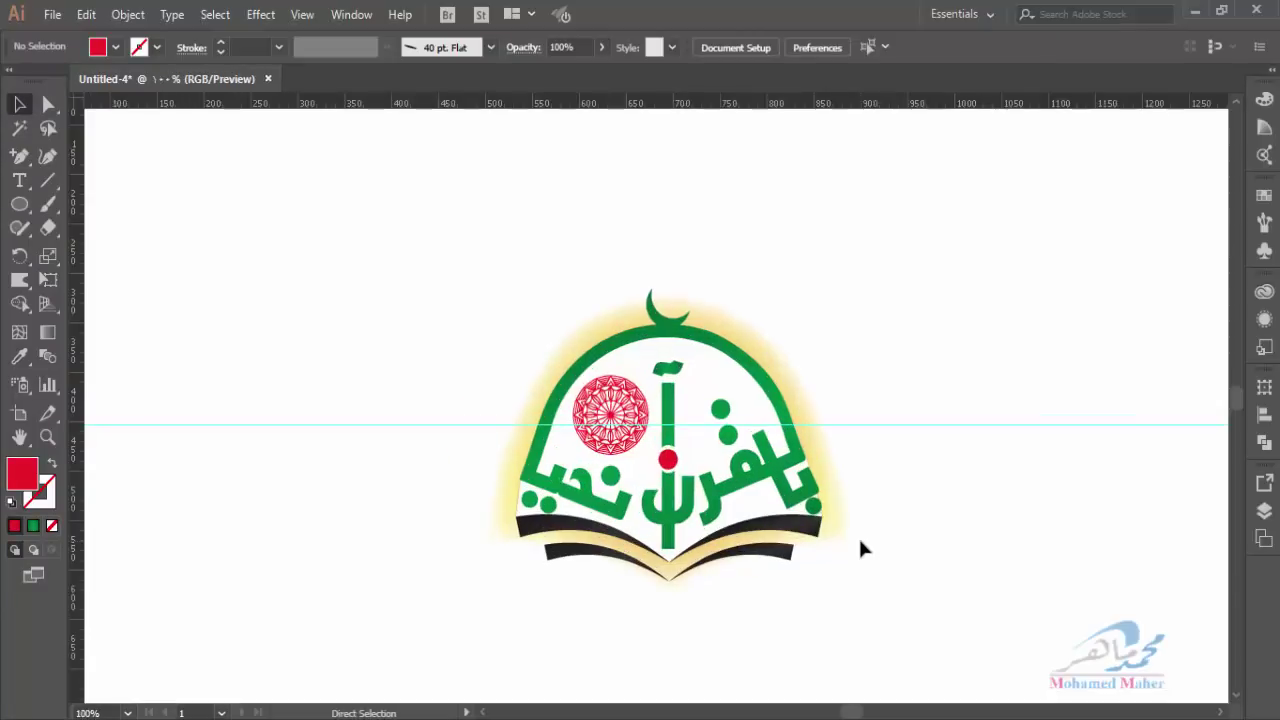
key("ctrl+plus")
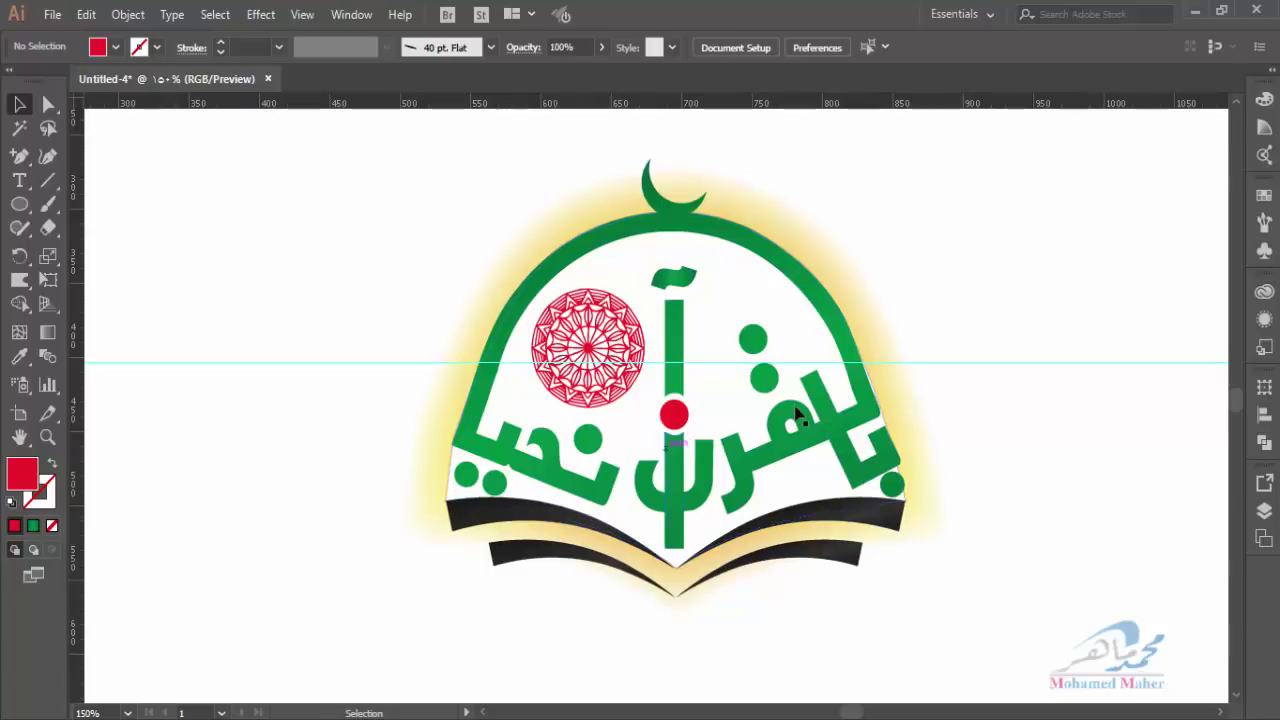
scroll(750, 393, "up", 1)
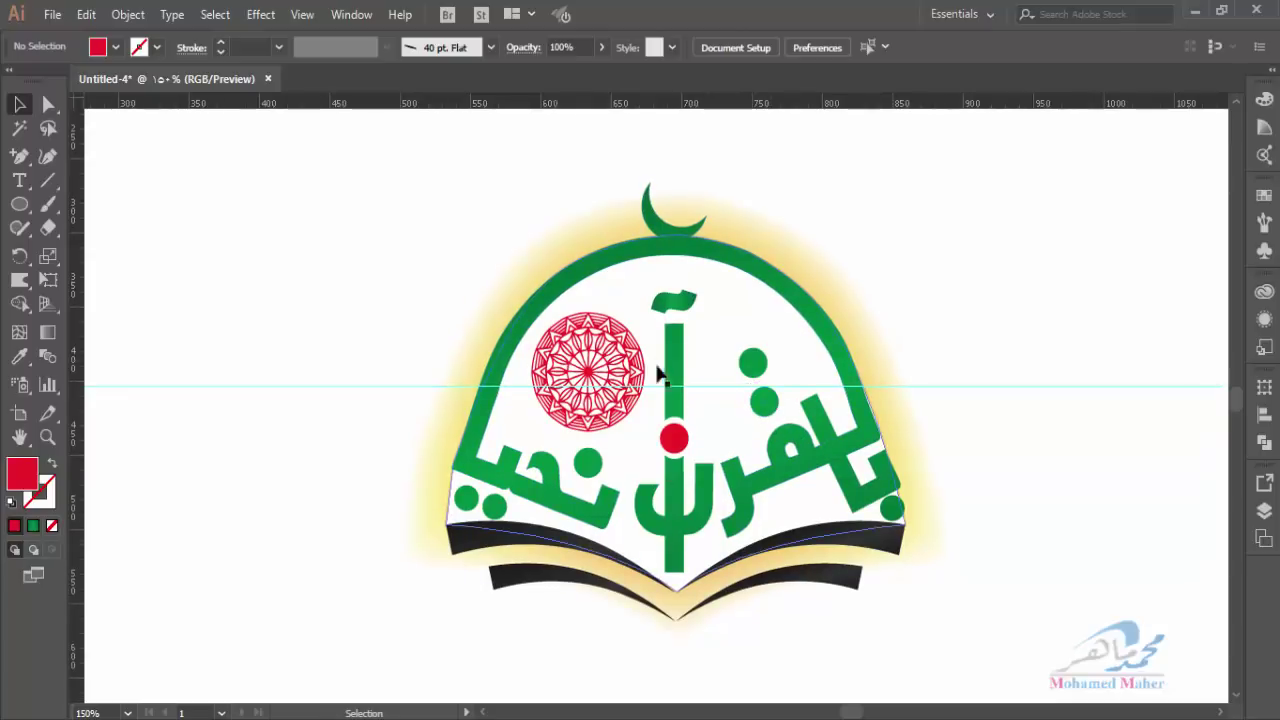
left_click_drag(578, 425, 575, 428)
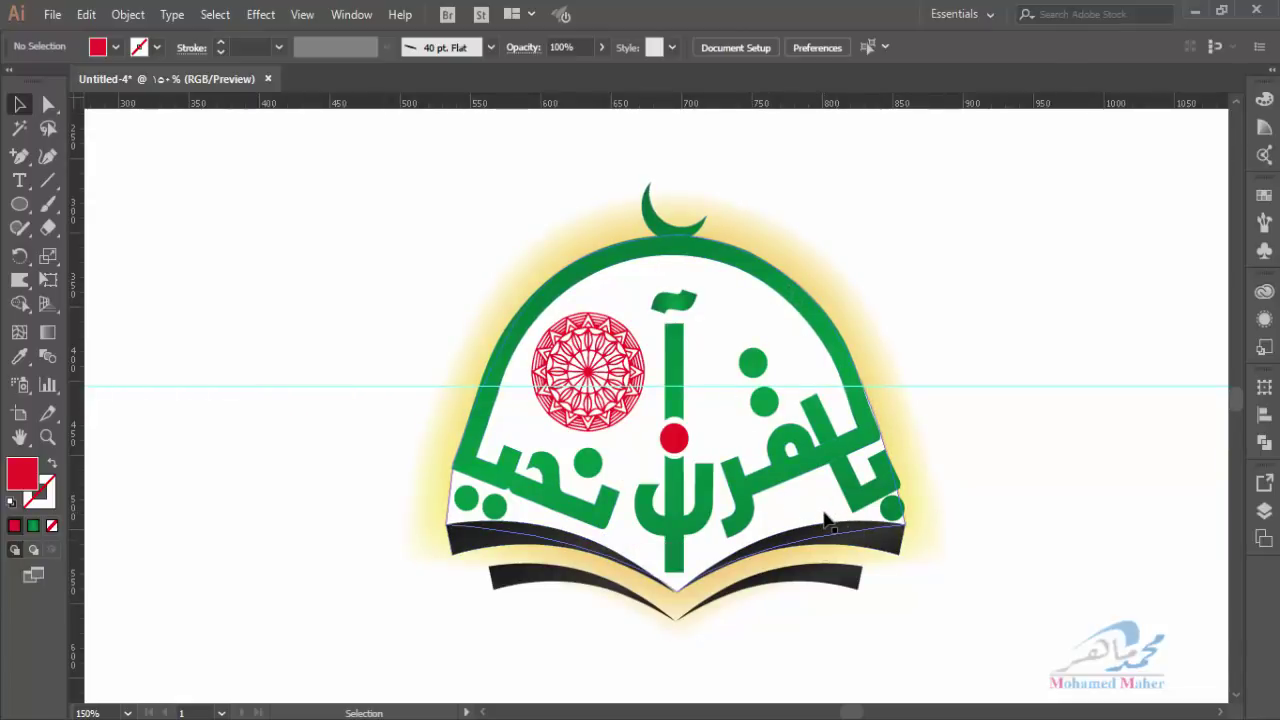
left_click(824, 514)
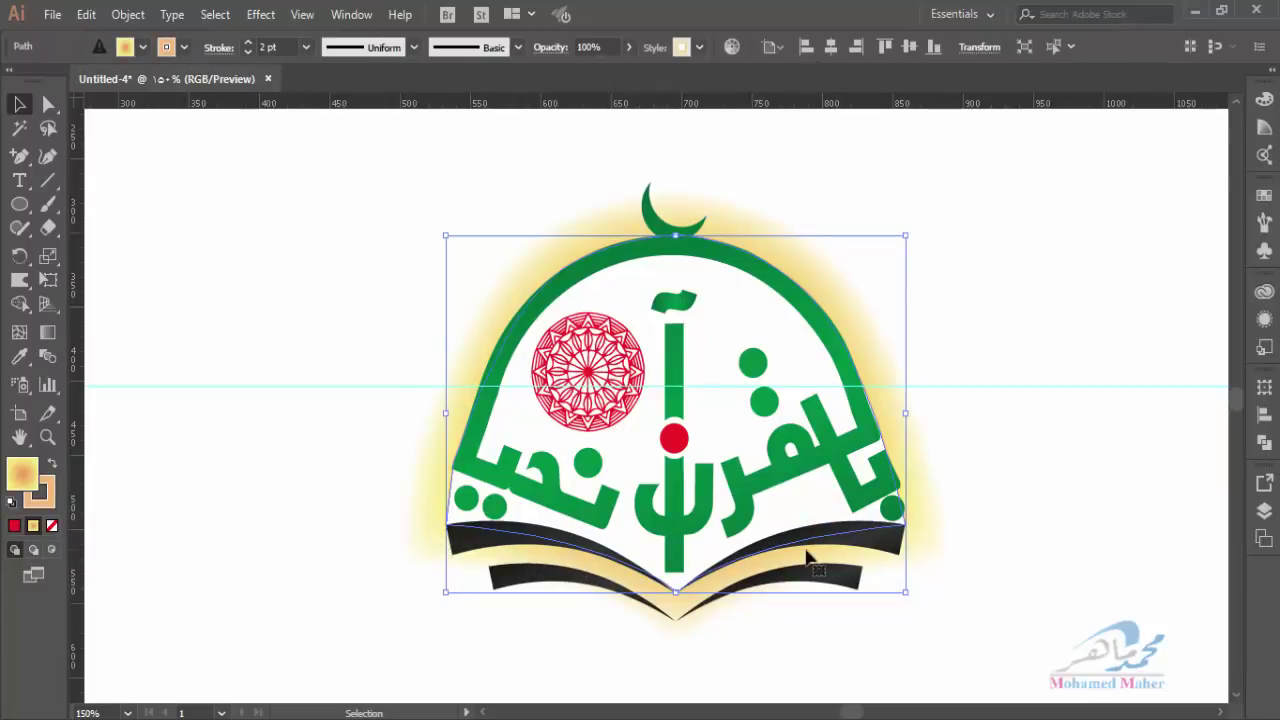
Apply the green pattern from the Vonster Pattern Styles library to the dome
key("a")
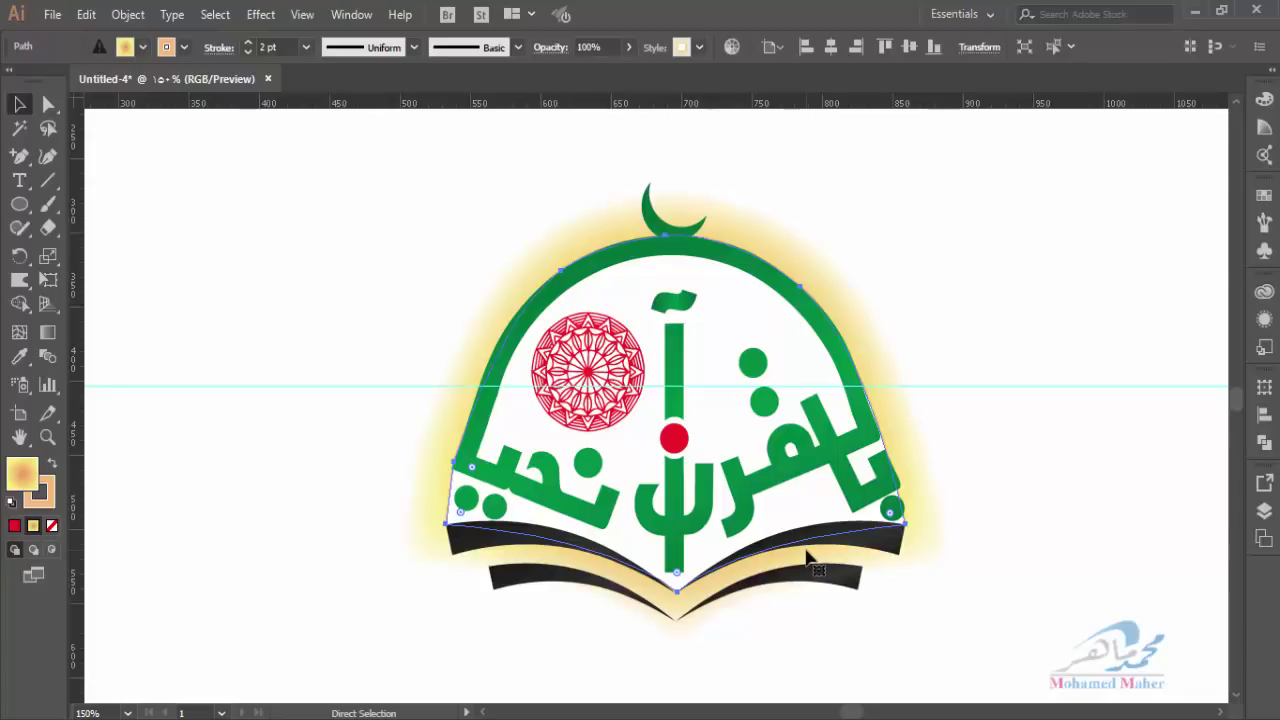
key("v")
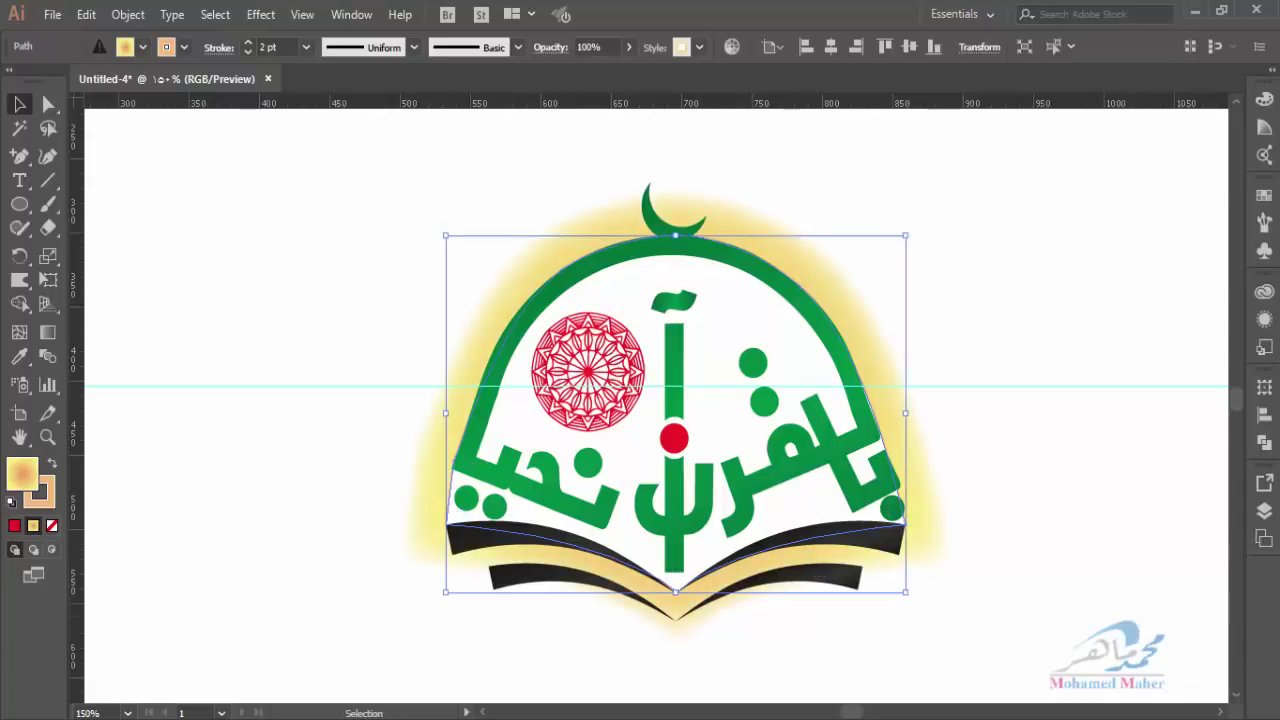
left_click(700, 47)
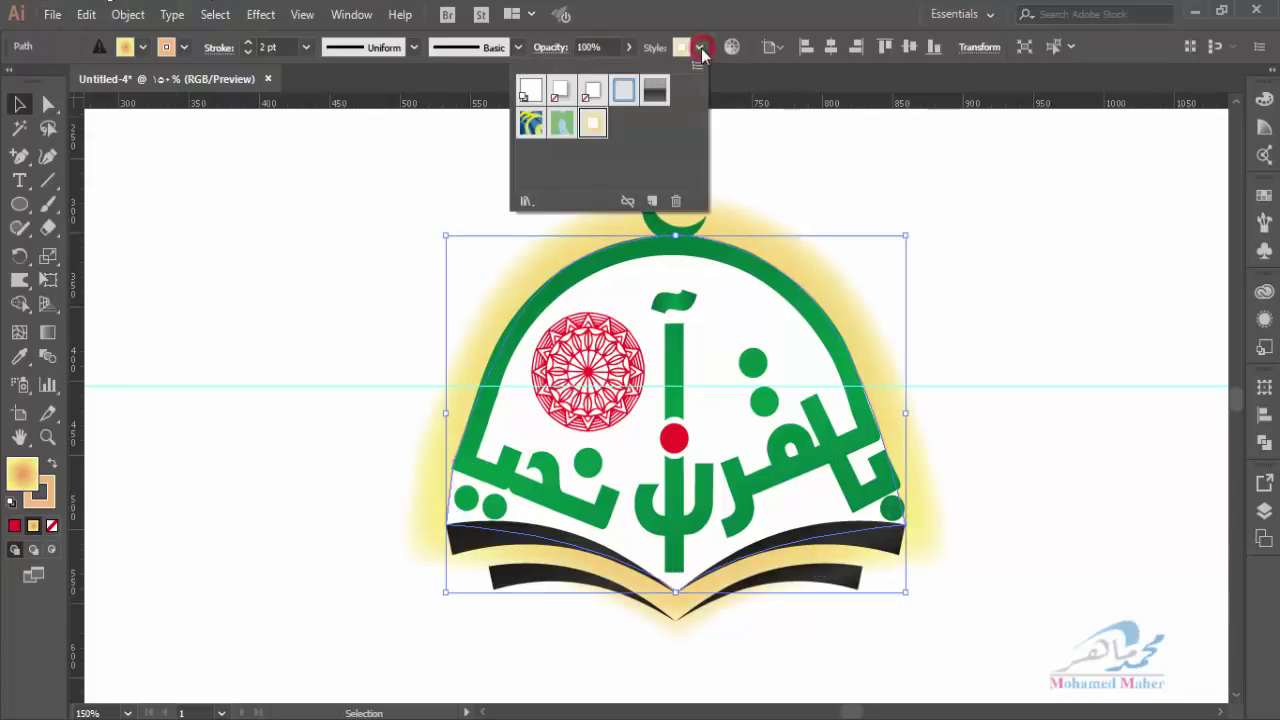
left_click(525, 194)
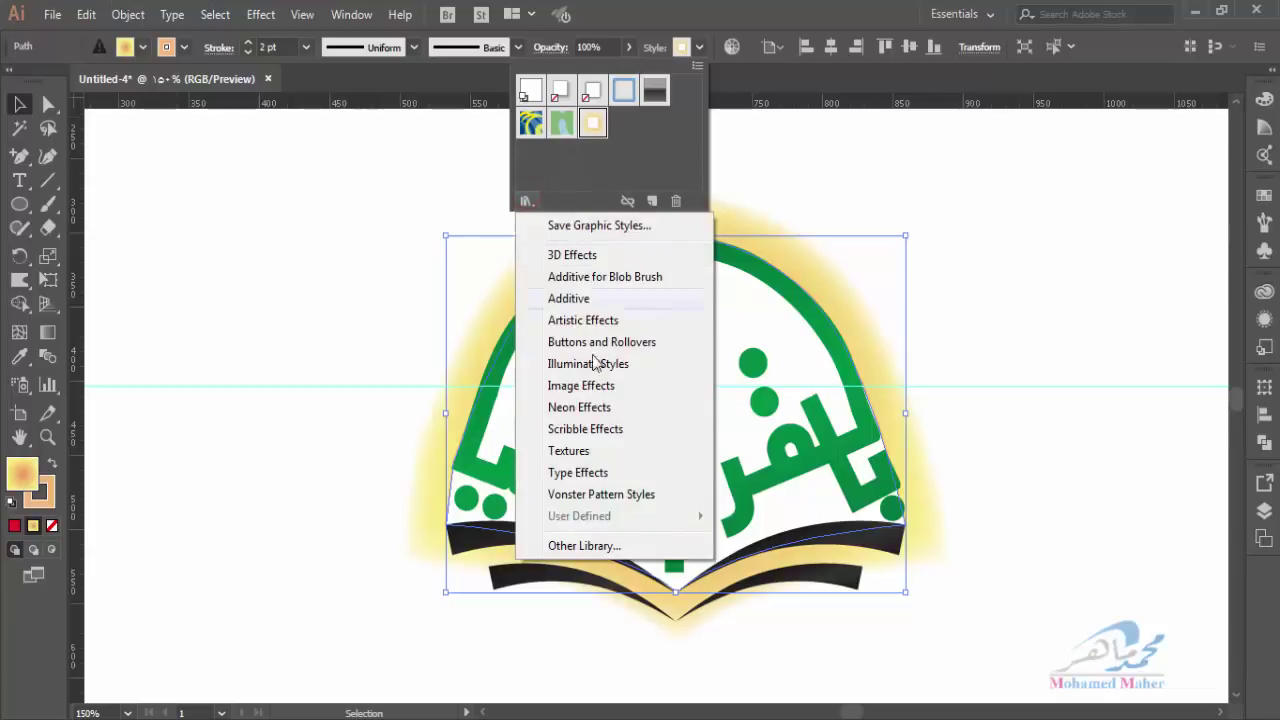
left_click(565, 497)
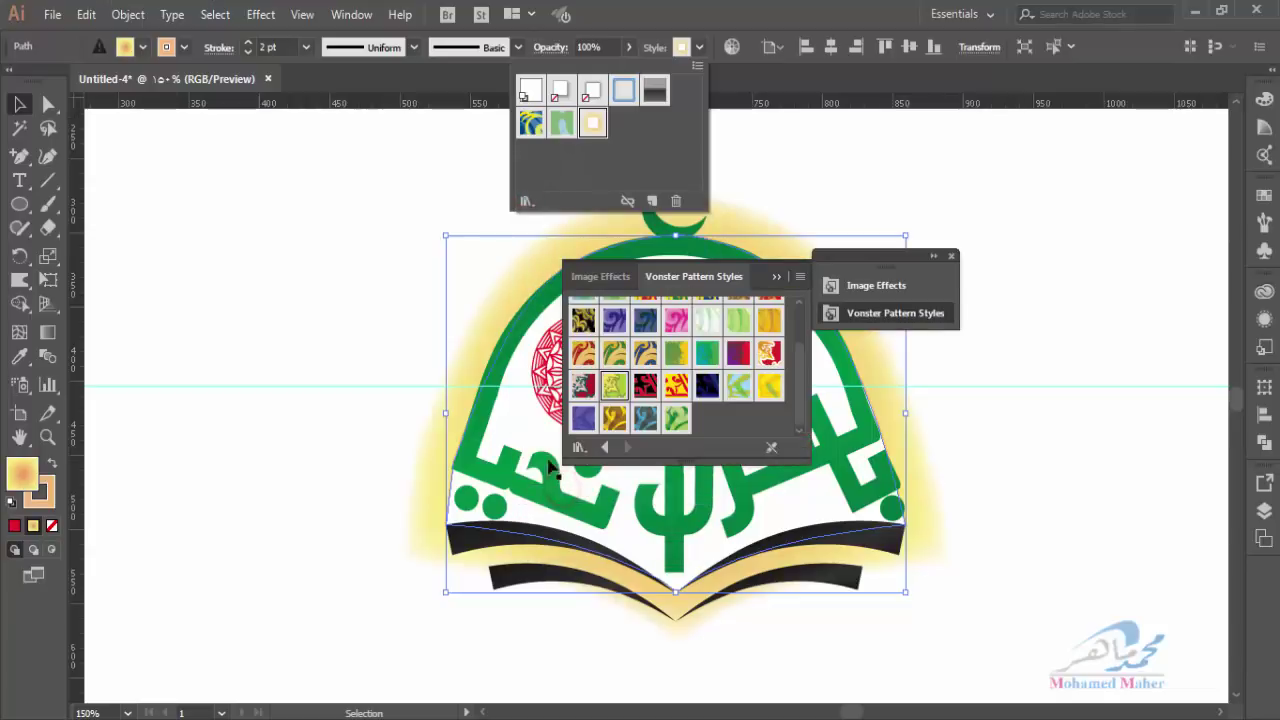
left_click(614, 385)
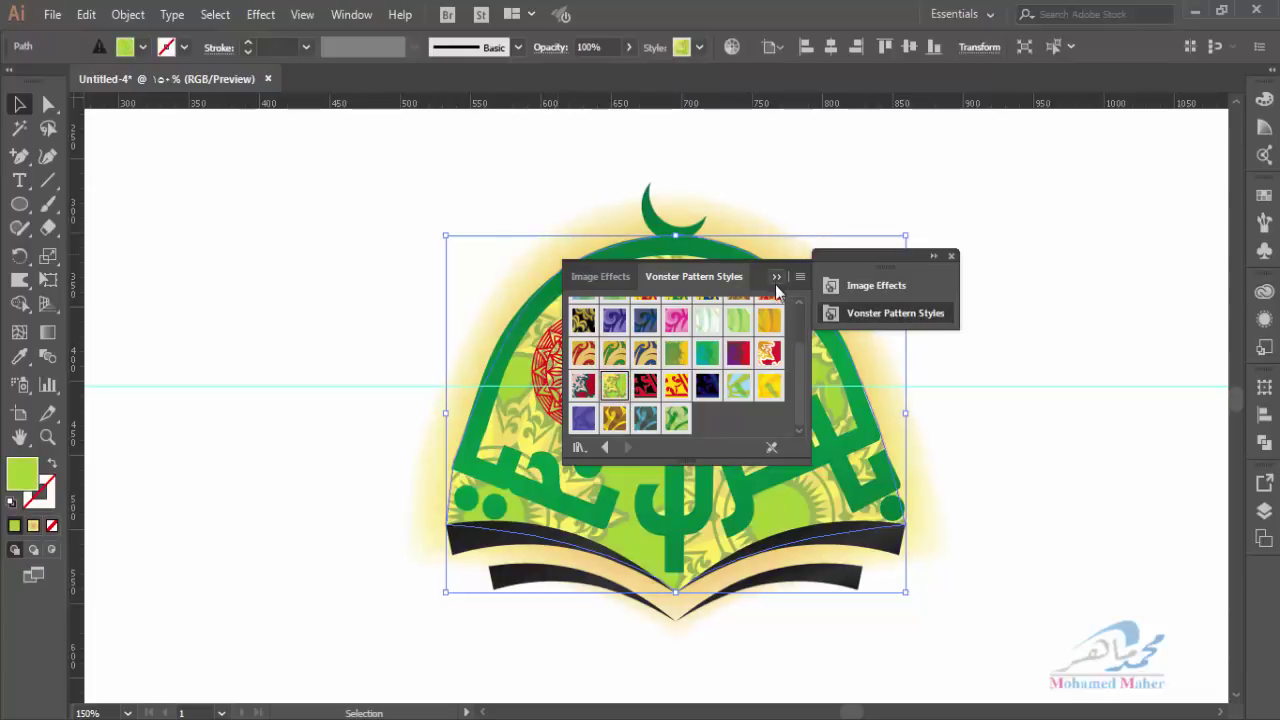
left_click_drag(791, 275, 1197, 287)
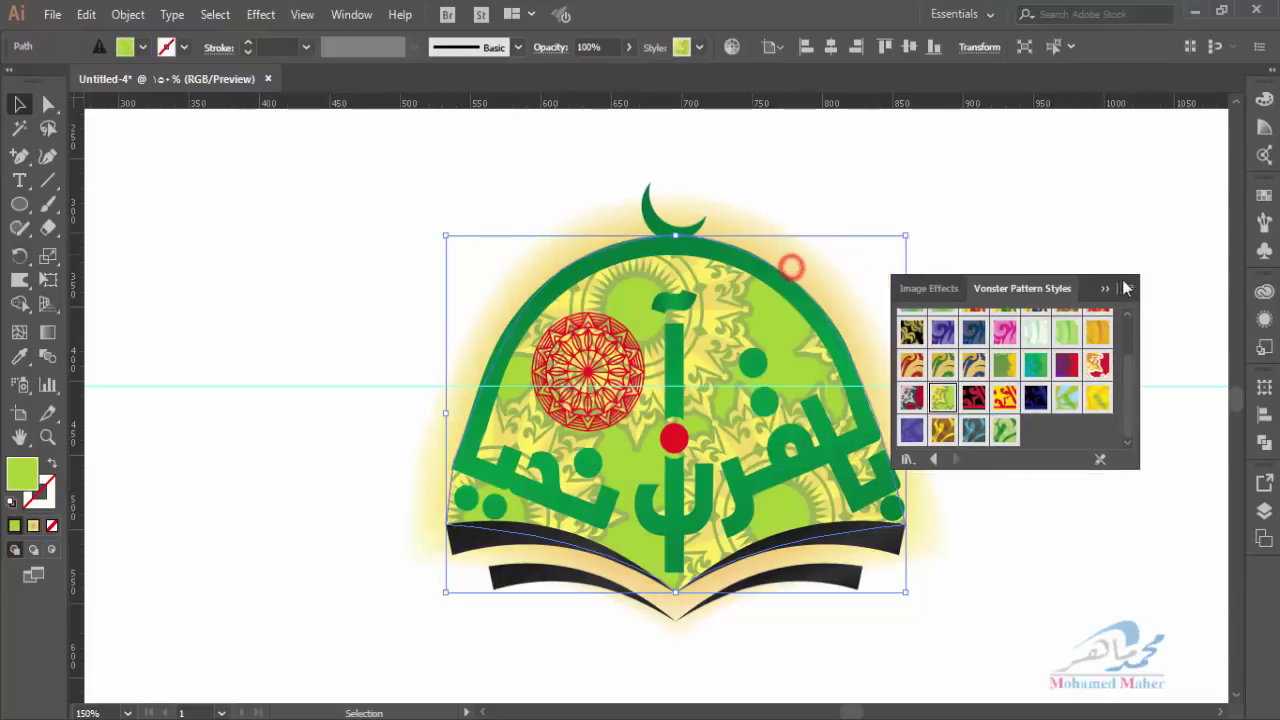
Fade the dome pattern to 42% opacity and close the library panel
left_click(628, 47)
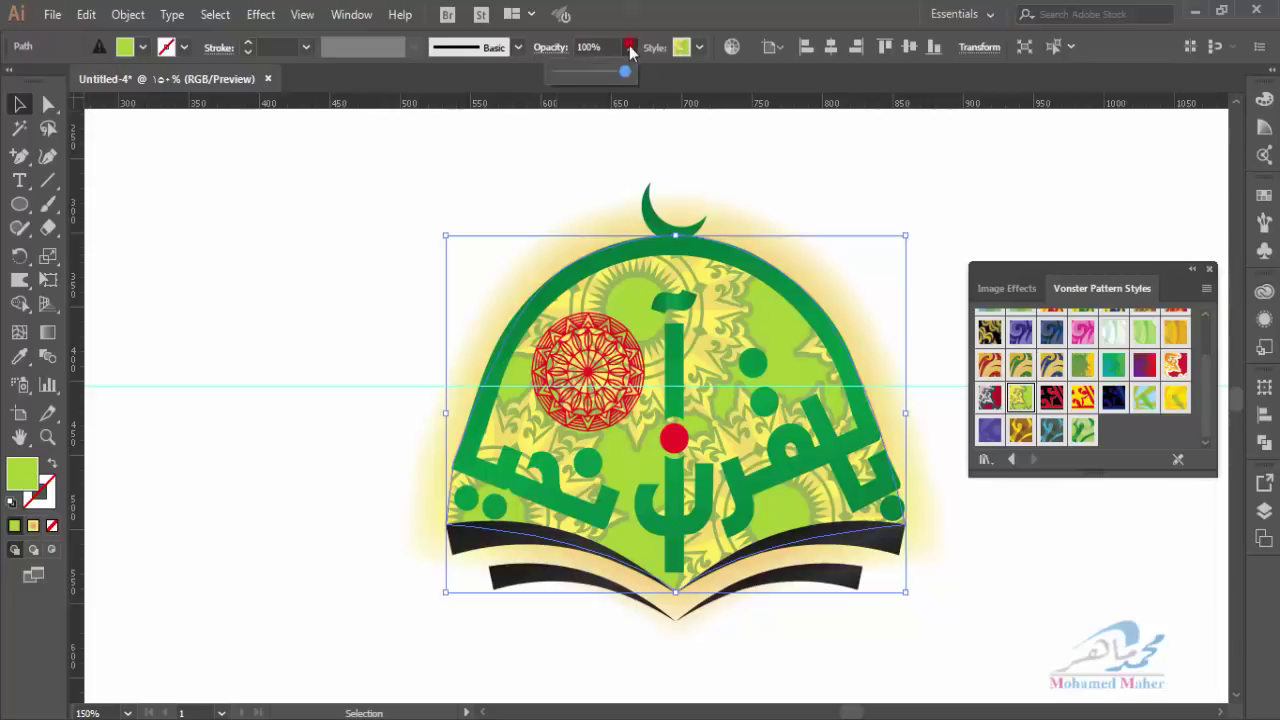
mouse_move(630, 73)
left_mouse_down()
mouse_move(569, 75)
mouse_move(585, 77)
left_mouse_up()
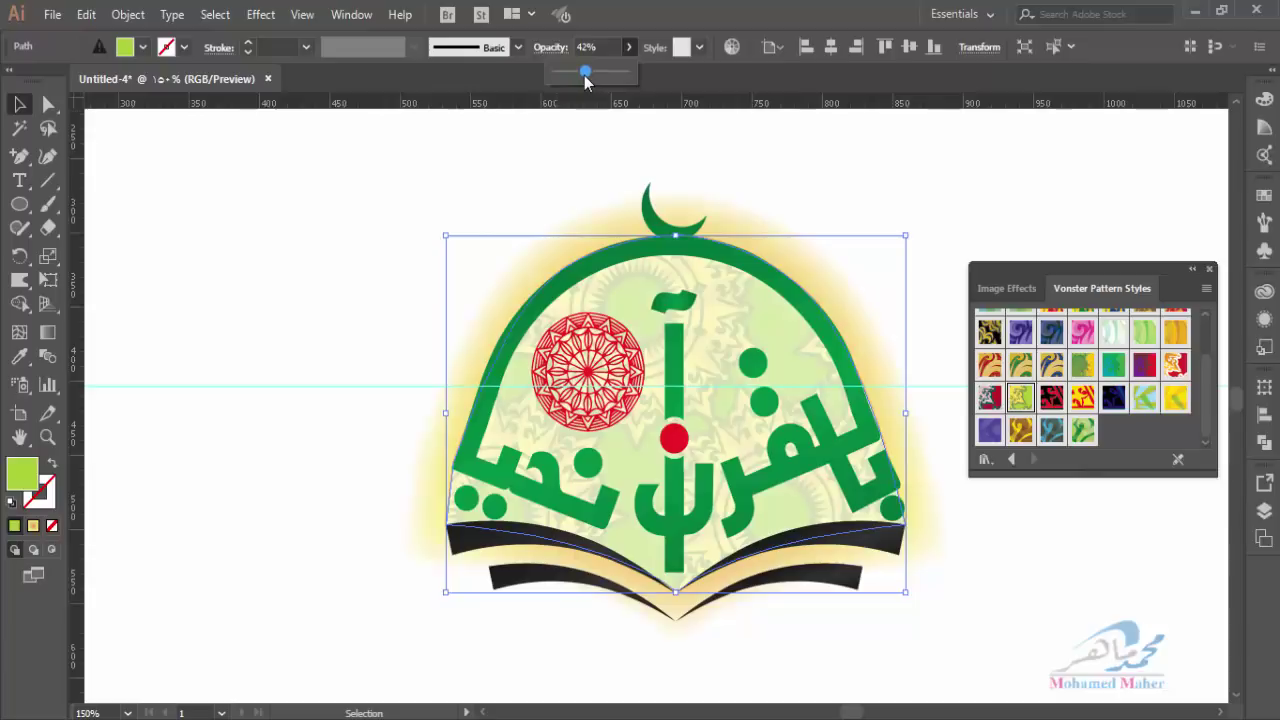
left_click(313, 460)
left_click(866, 652)
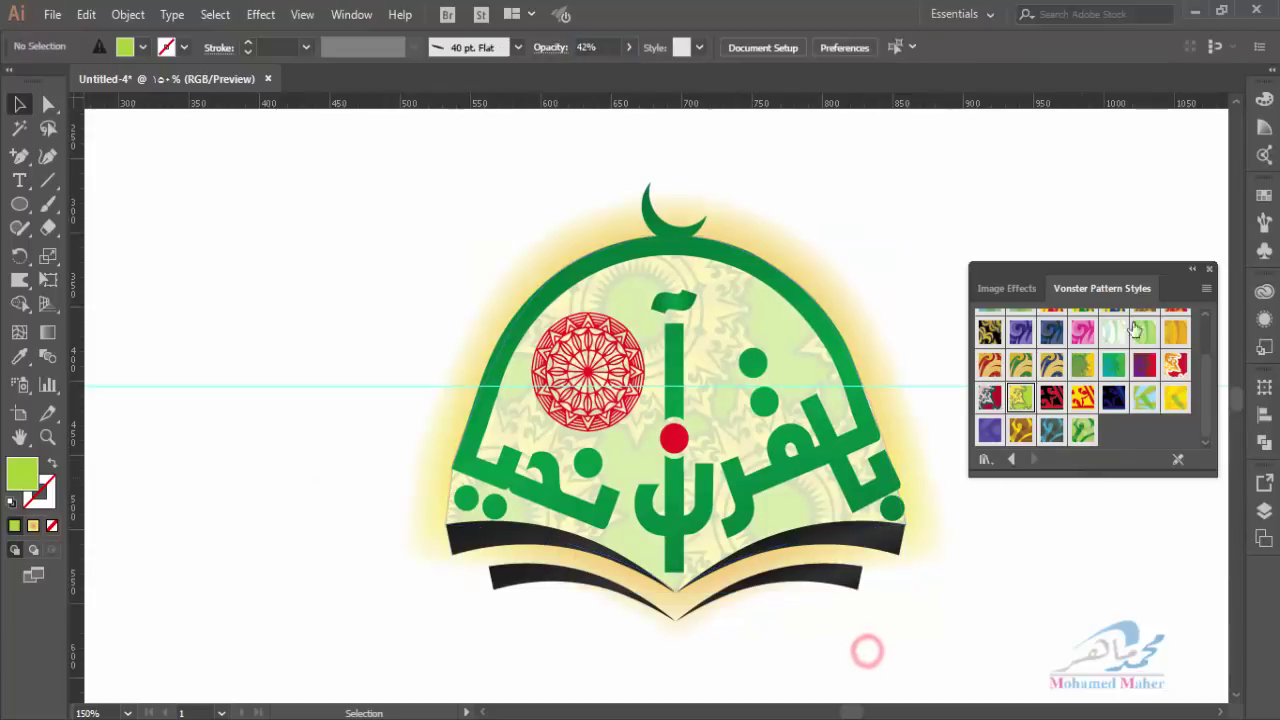
left_click(1208, 270)
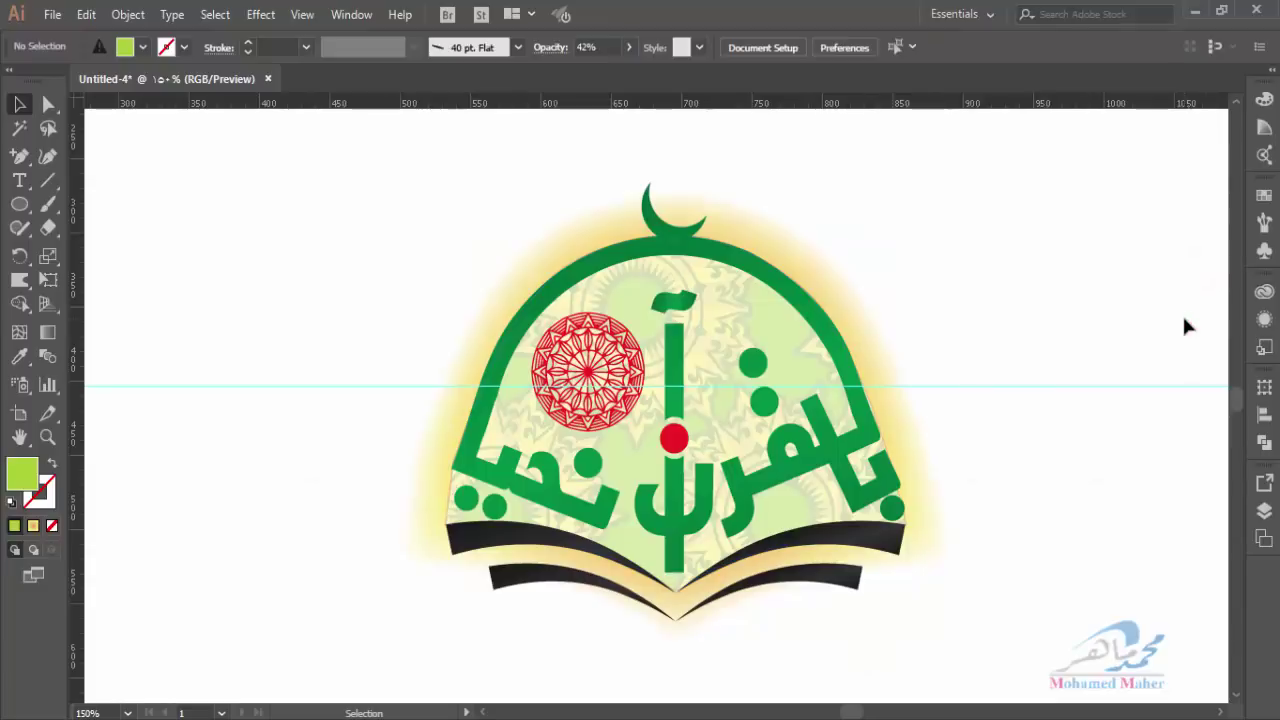